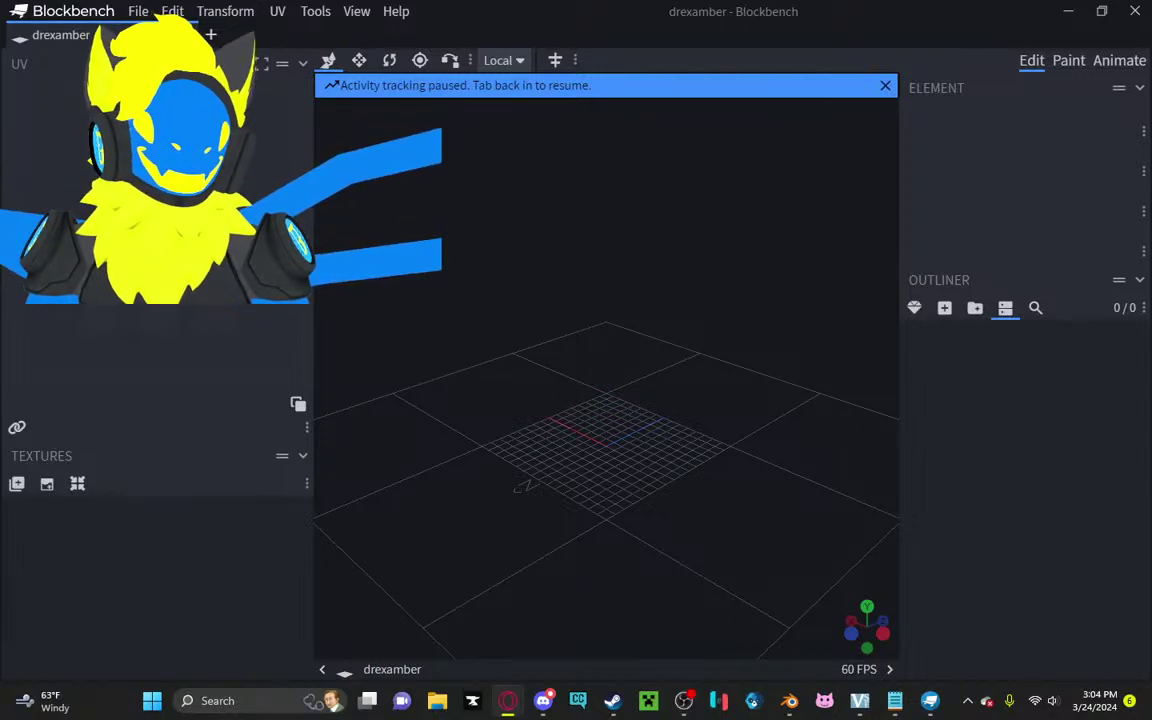
{"action": "left_click", "coordinate": [600, 389]}
{"action": "mouse_move", "coordinate": [757, 476]}
{"action": "right_mouse_down"}
{"action": "mouse_move", "coordinate": [786, 516]}
{"action": "mouse_move", "coordinate": [767, 490]}
{"action": "right_mouse_up"}
{"action": "right_click_drag", "start_coordinate": [632, 530], "coordinate": [604, 504]}
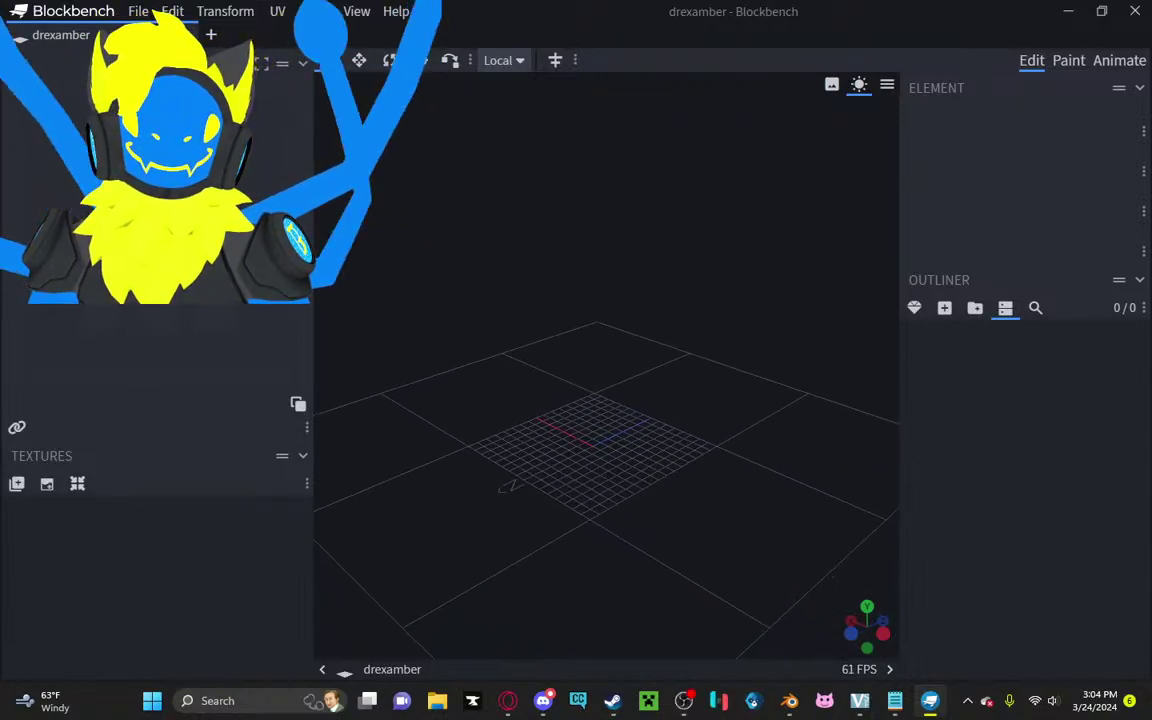
{"action": "key", "text": "alt+Tab"}
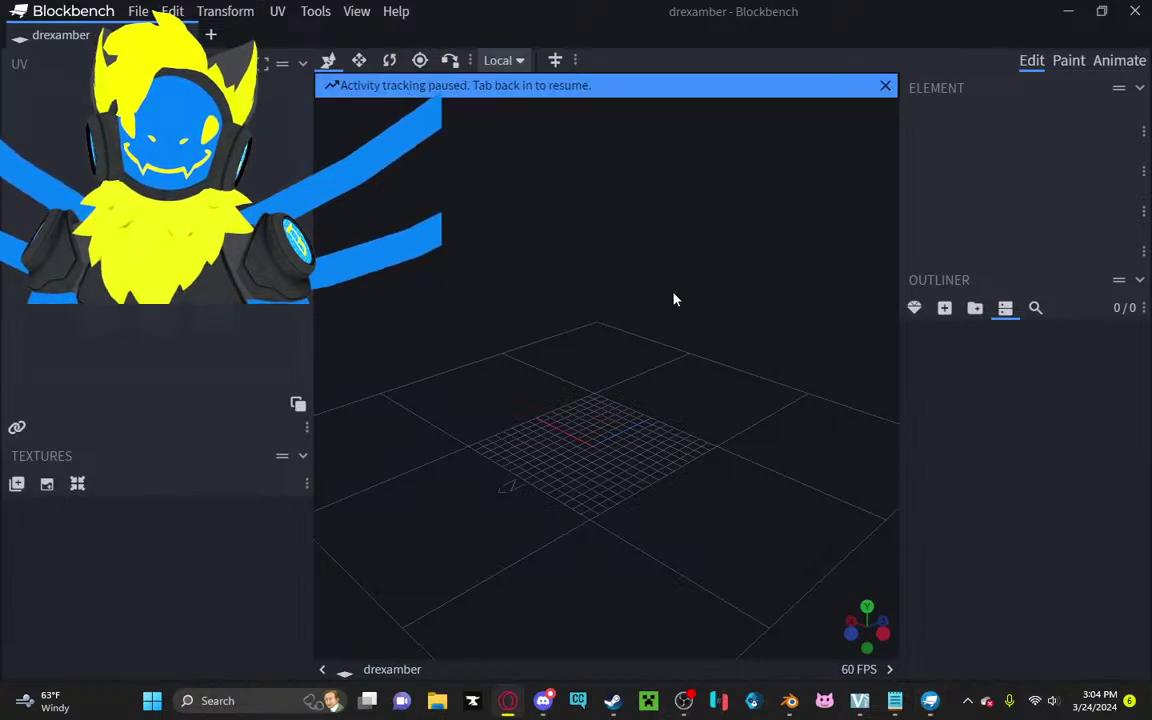
{"action": "left_click_drag", "start_coordinate": [731, 299], "coordinate": [743, 298]}
{"action": "left_click", "coordinate": [134, 11]}
{"action": "left_click", "coordinate": [521, 310]}
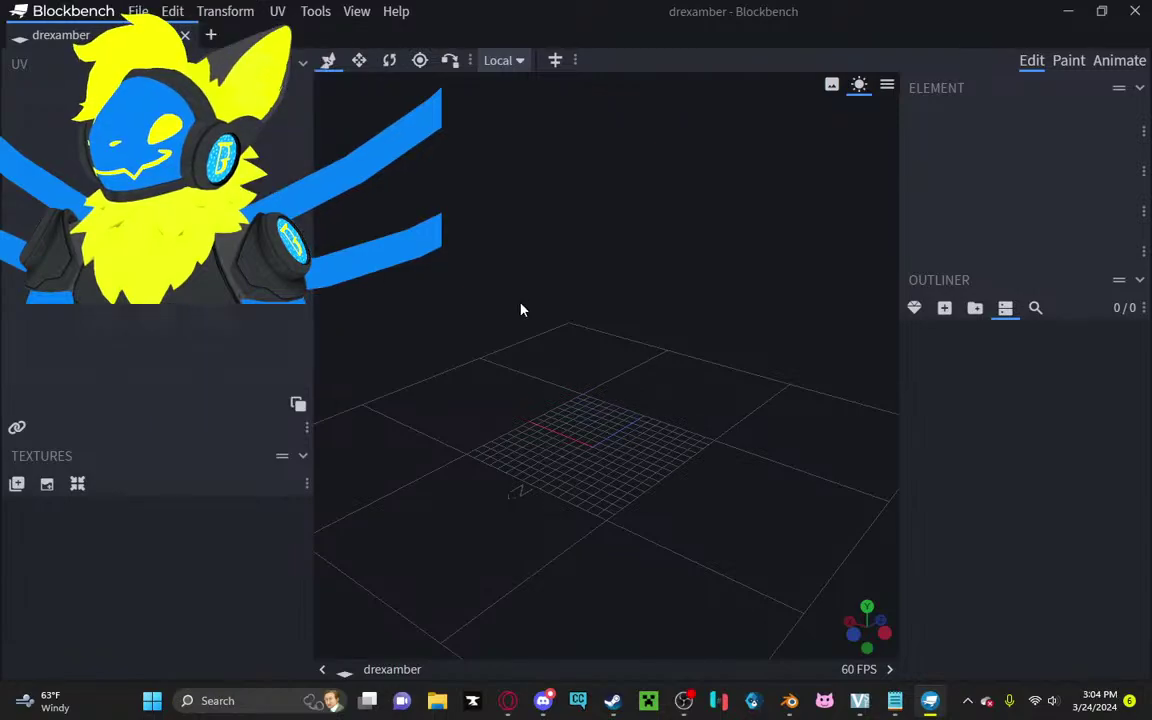
Step: Start adding a new mesh and keep Cuboid as its shape
{"action": "left_click", "coordinate": [912, 312]}
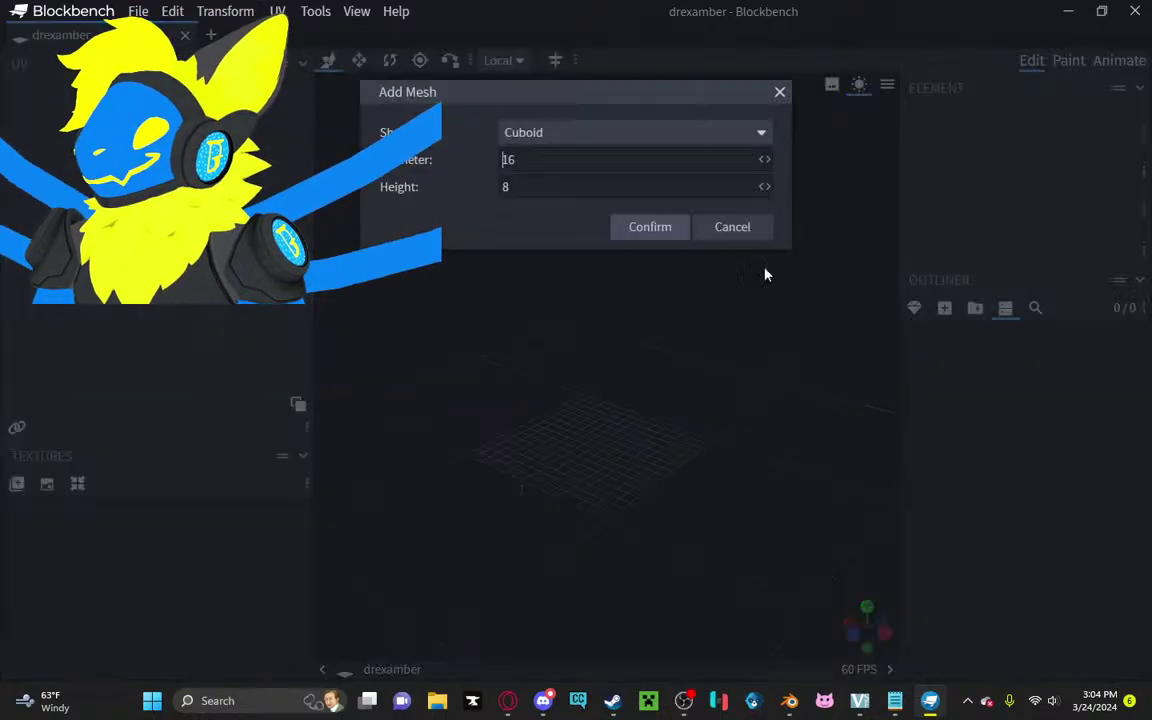
{"action": "left_click", "coordinate": [590, 131]}
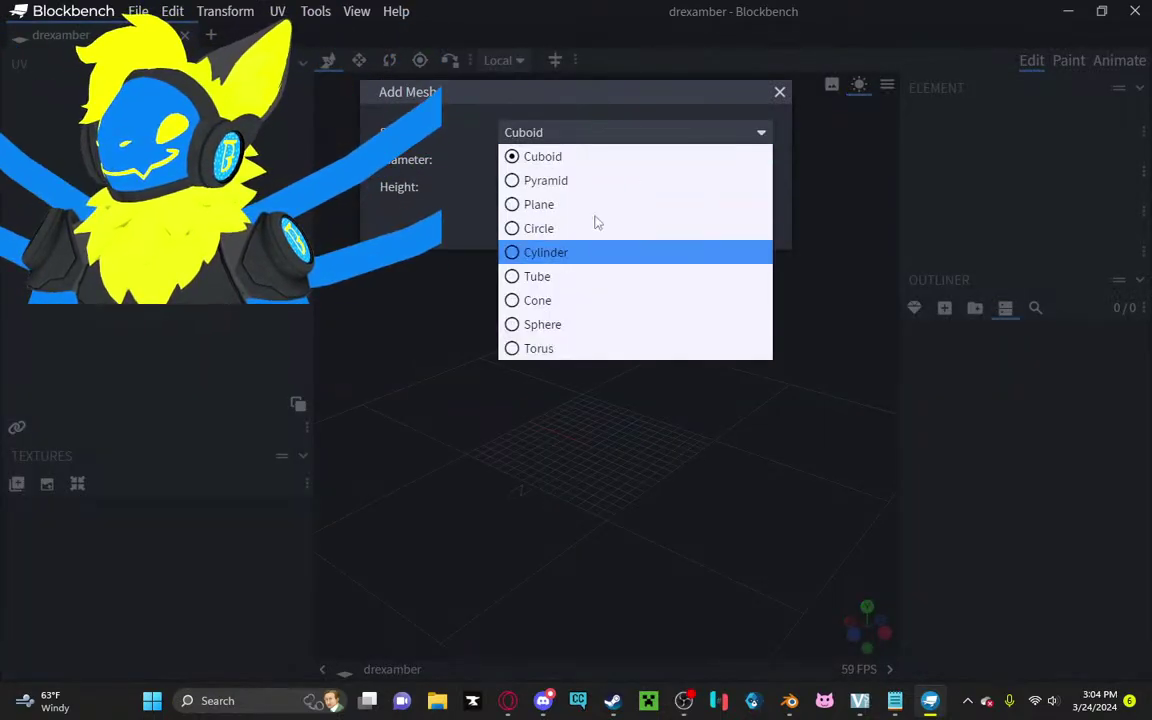
{"action": "left_click", "coordinate": [588, 125]}
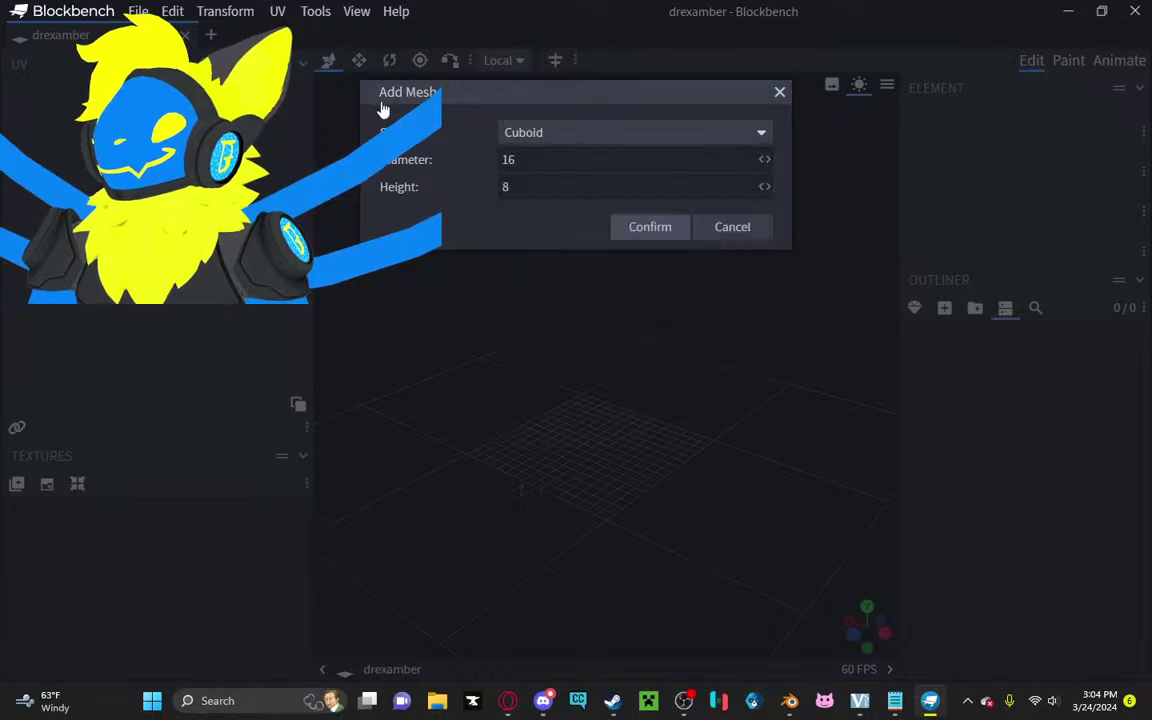
Step: Examine the installed plugins and the first page of available plugins
{"action": "left_click", "coordinate": [135, 11]}
{"action": "left_click", "coordinate": [165, 373]}
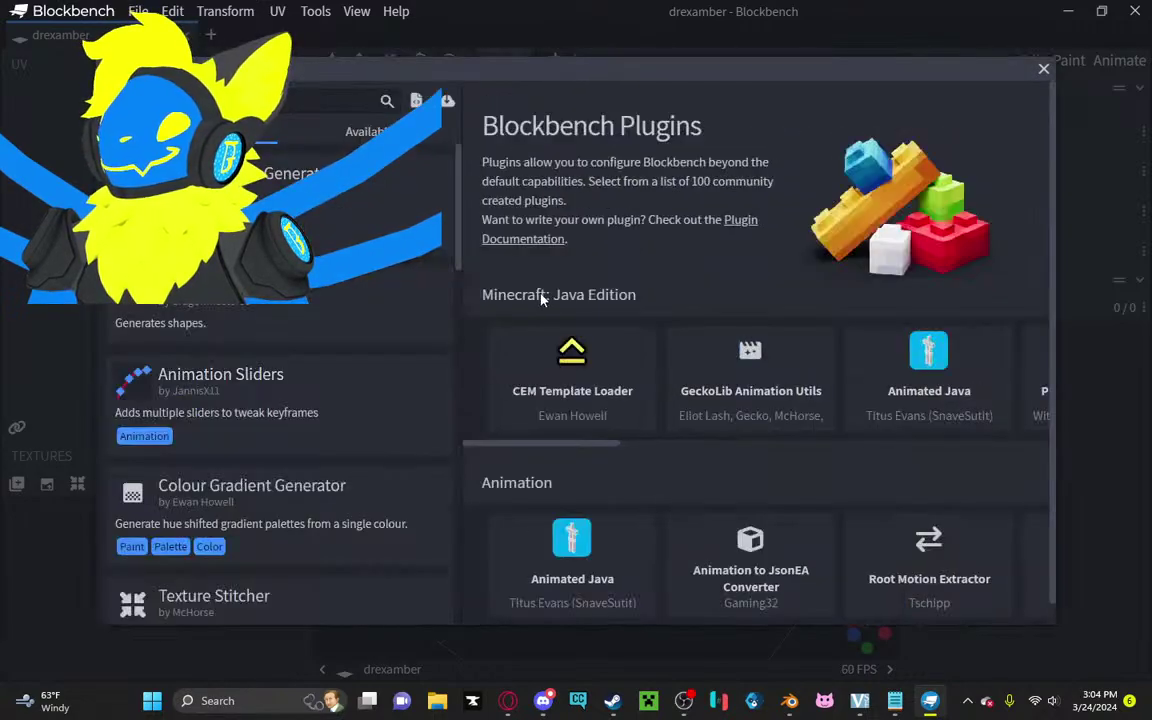
{"action": "scroll", "coordinate": [210, 330], "scroll_direction": "down", "scroll_amount": 1}
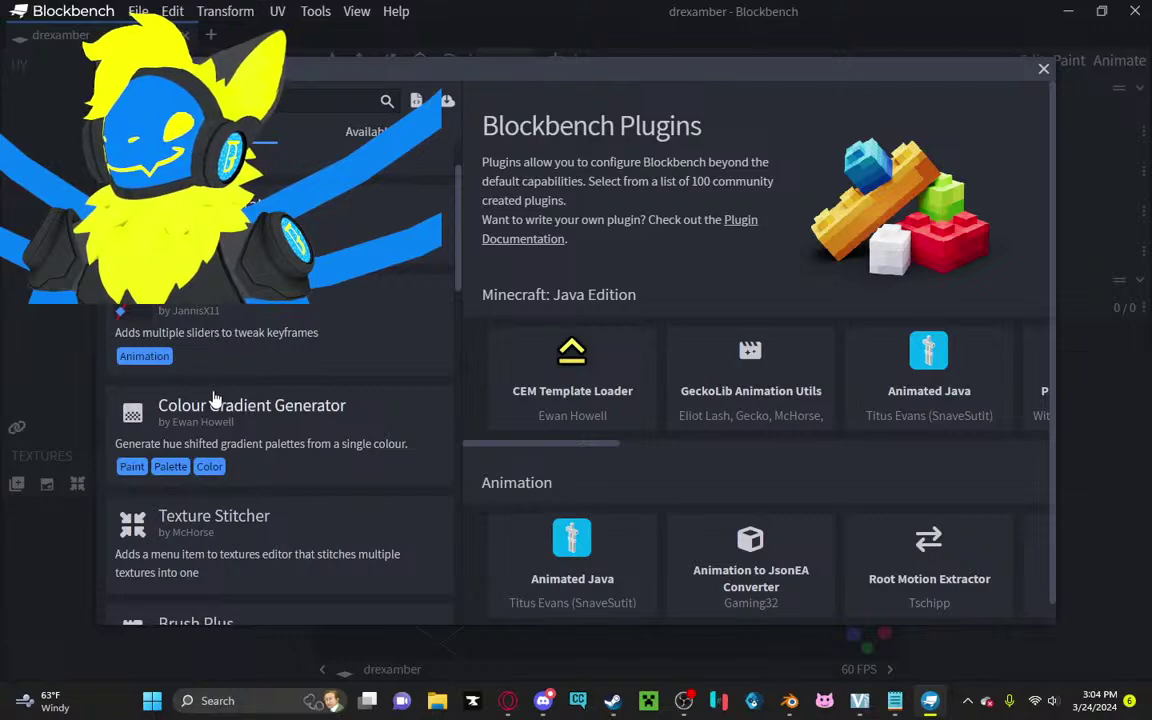
{"action": "scroll", "coordinate": [213, 398], "scroll_direction": "down", "scroll_amount": 6}
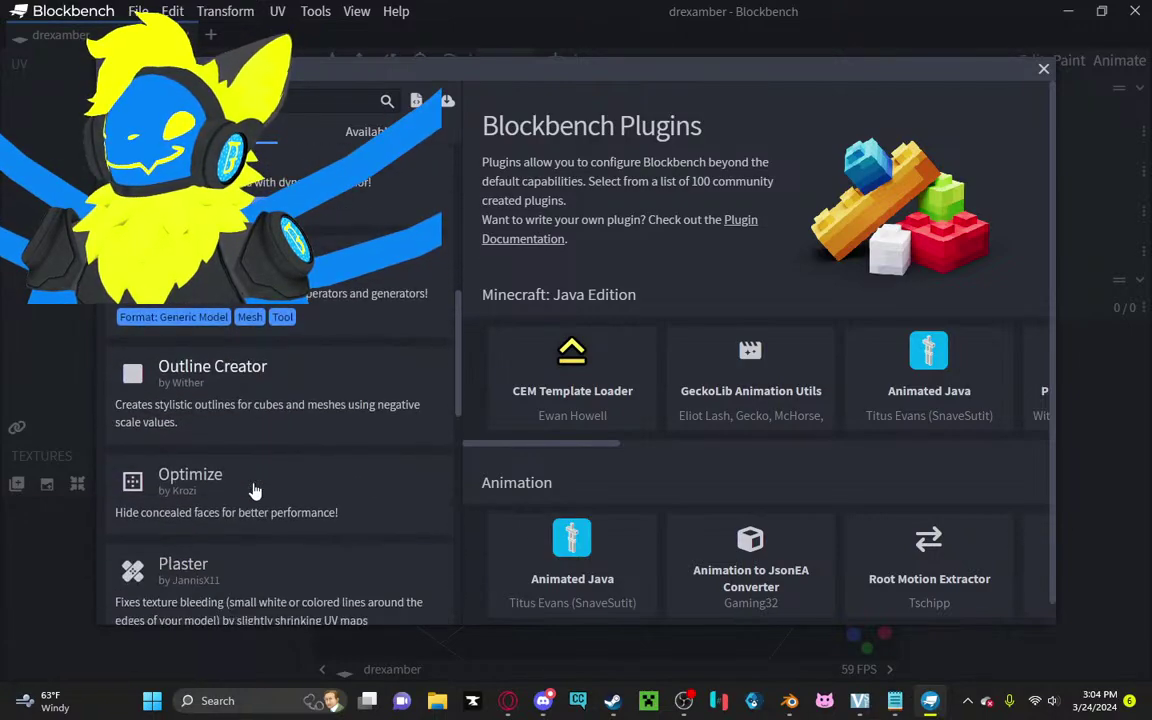
{"action": "scroll", "coordinate": [257, 488], "scroll_direction": "down", "scroll_amount": 5}
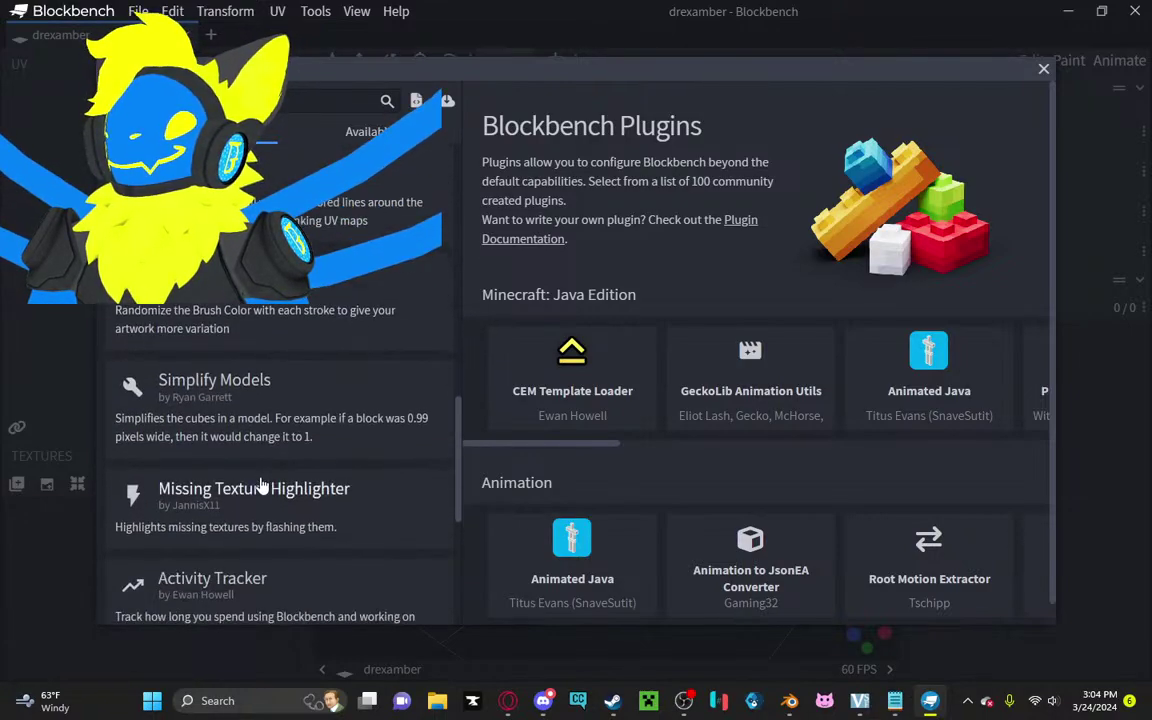
{"action": "scroll", "coordinate": [260, 486], "scroll_direction": "down", "scroll_amount": 4}
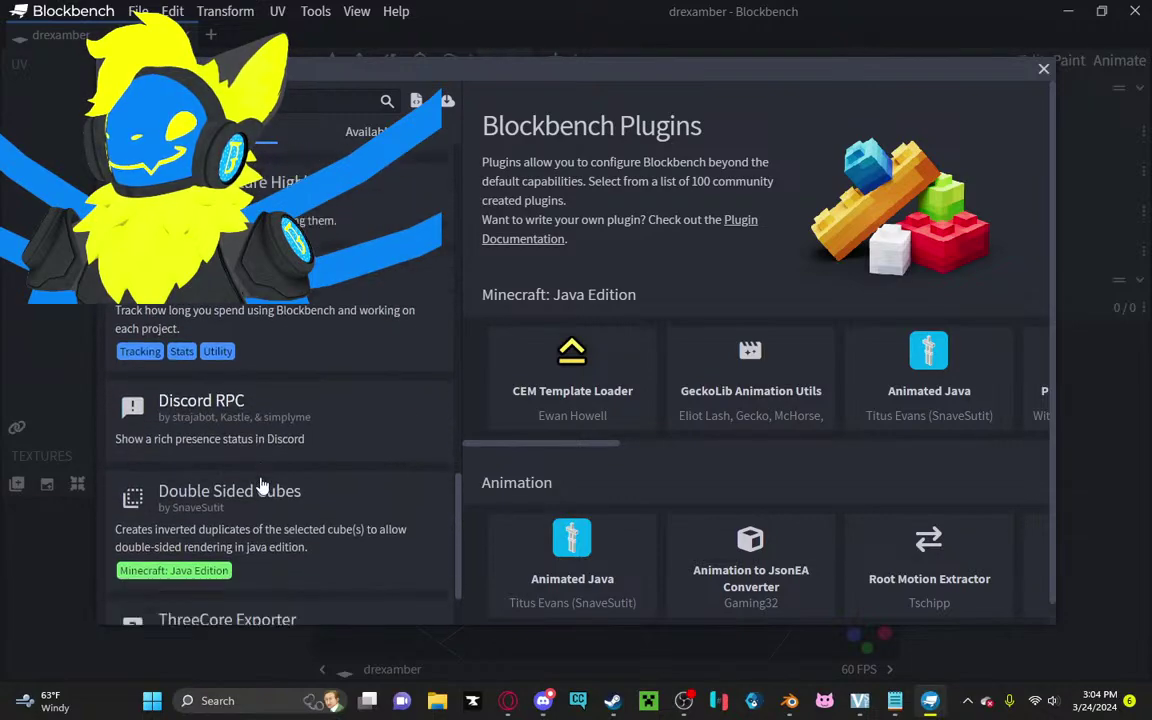
{"action": "scroll", "coordinate": [260, 486], "scroll_direction": "down", "scroll_amount": 1}
{"action": "scroll", "coordinate": [257, 490], "scroll_direction": "up", "scroll_amount": 10}
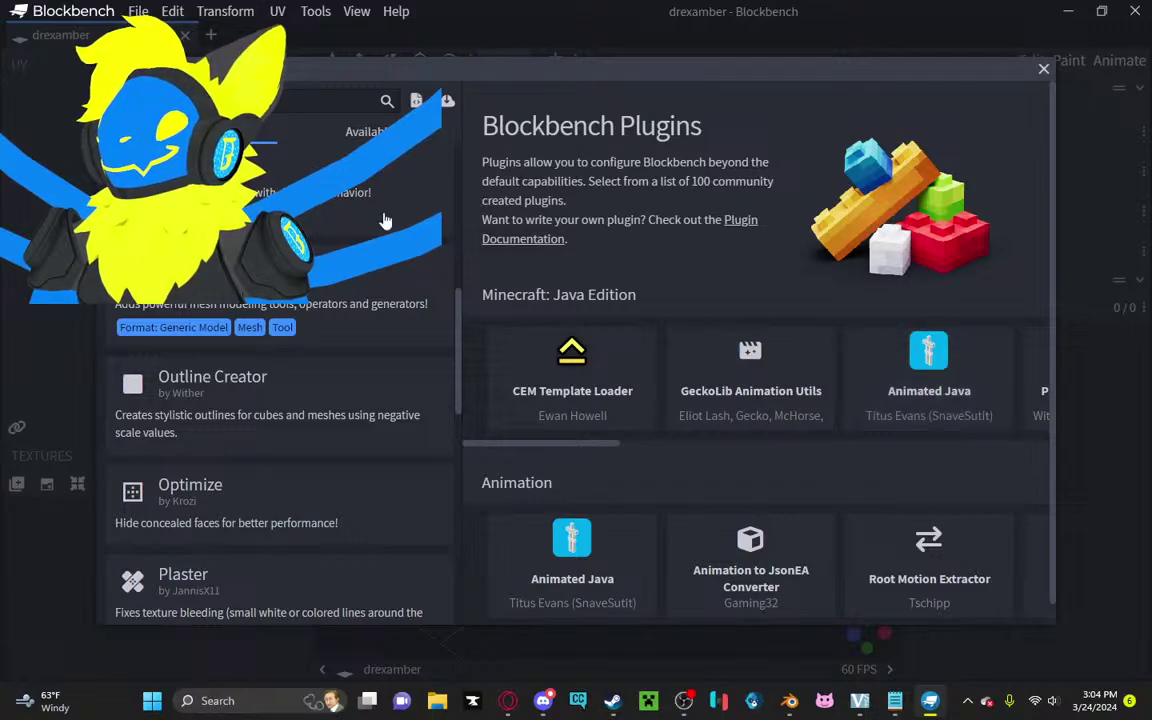
{"action": "left_click", "coordinate": [373, 132]}
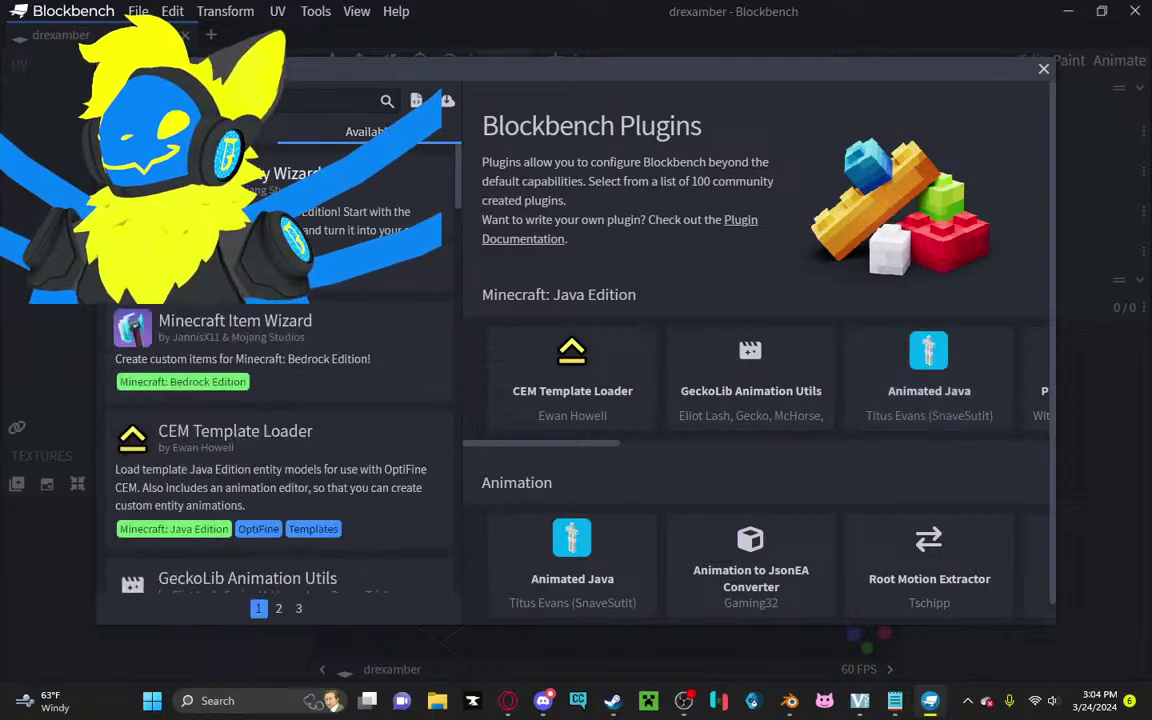
{"action": "scroll", "coordinate": [349, 290], "scroll_direction": "down", "scroll_amount": 5}
{"action": "scroll", "coordinate": [349, 292], "scroll_direction": "up", "scroll_amount": 5}
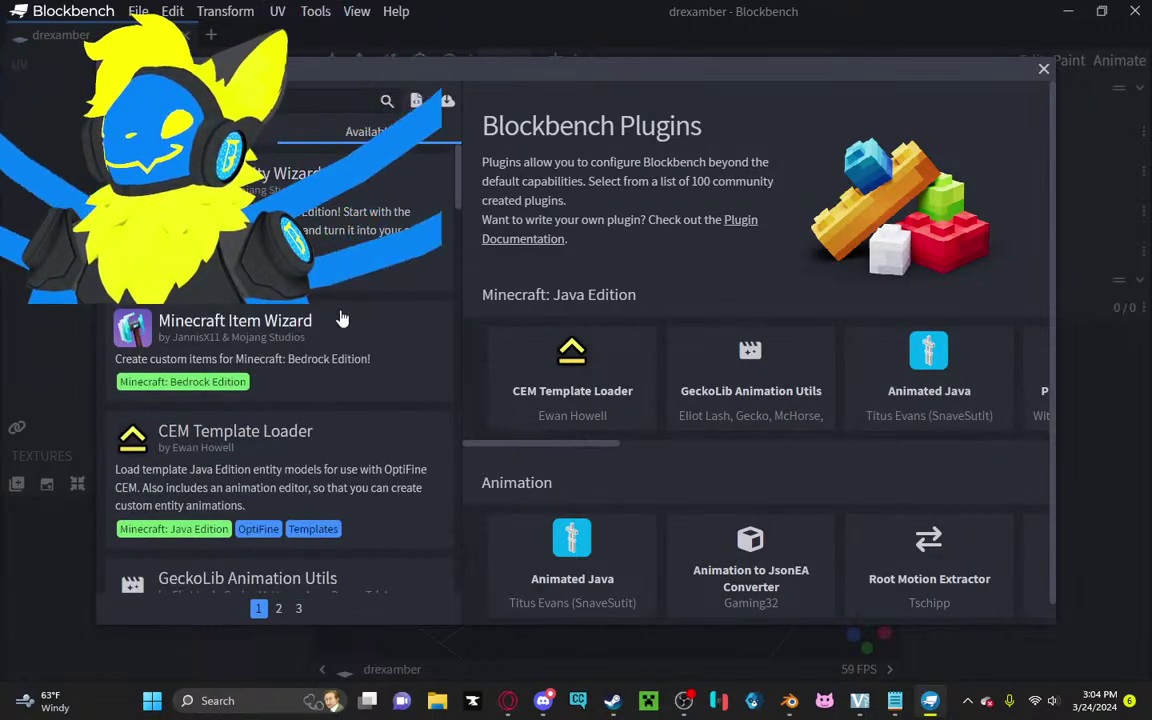
{"action": "scroll", "coordinate": [340, 318], "scroll_direction": "down", "scroll_amount": 5}
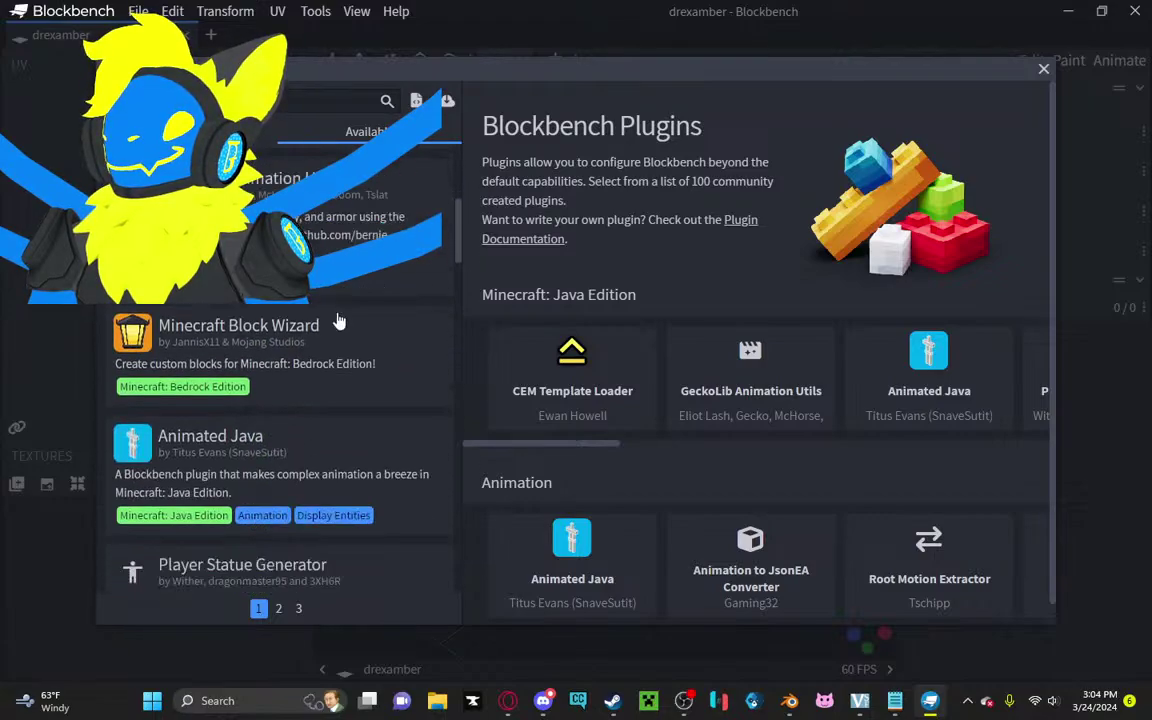
{"action": "scroll", "coordinate": [340, 325], "scroll_direction": "down", "scroll_amount": 3}
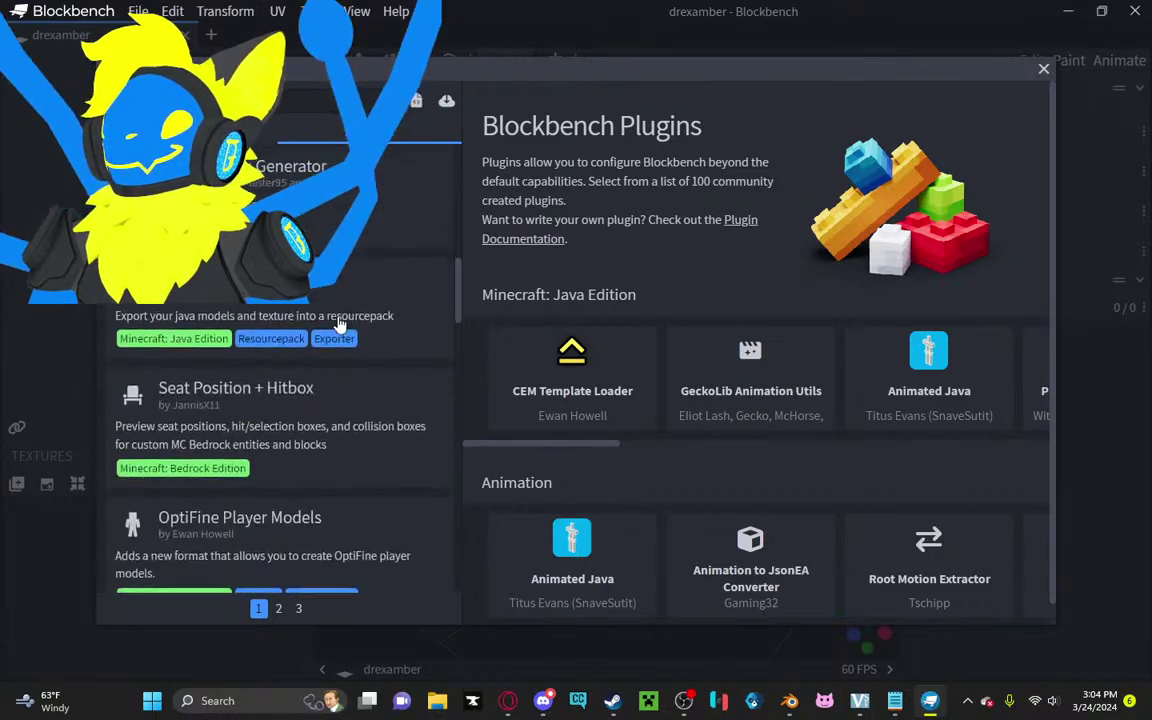
{"action": "scroll", "coordinate": [337, 328], "scroll_direction": "down", "scroll_amount": 3}
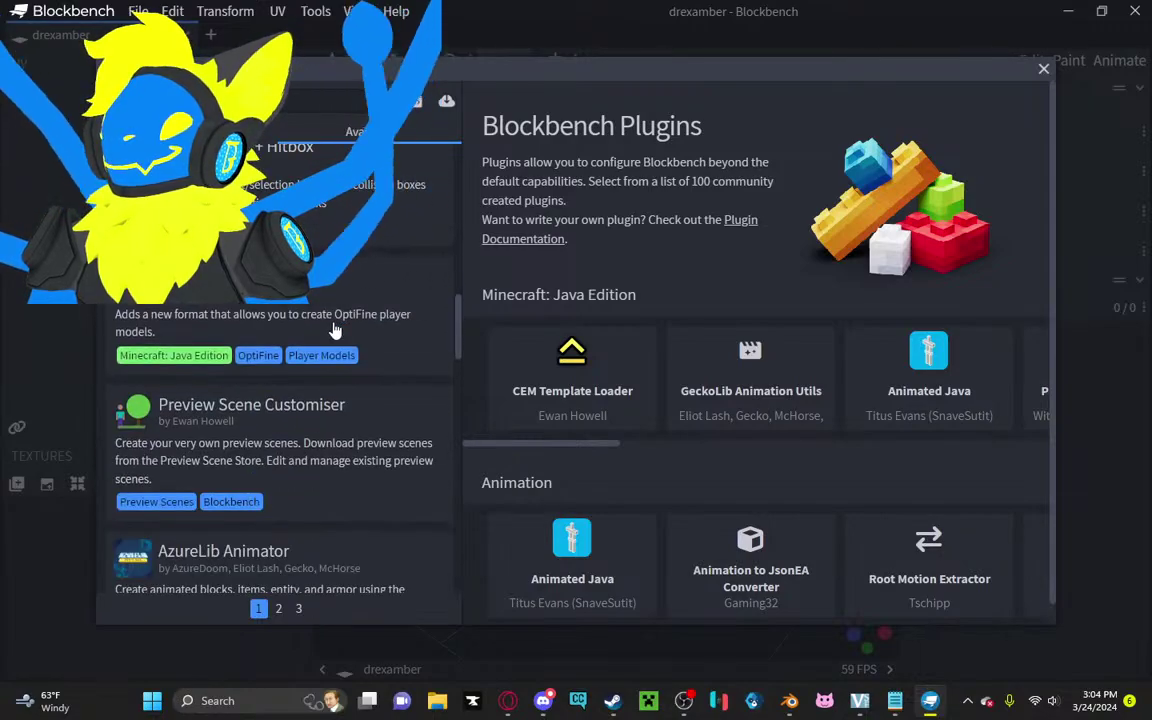
{"action": "scroll", "coordinate": [335, 330], "scroll_direction": "down", "scroll_amount": 3}
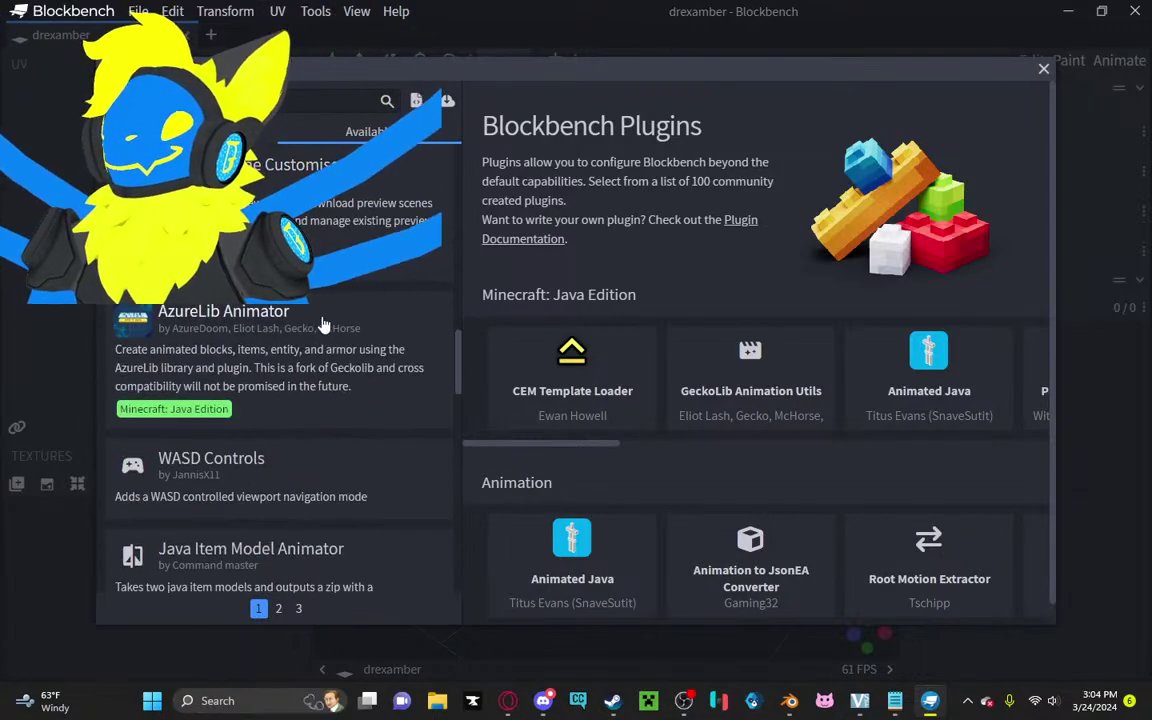
{"action": "scroll", "coordinate": [322, 325], "scroll_direction": "down", "scroll_amount": 3}
{"action": "scroll", "coordinate": [322, 315], "scroll_direction": "down", "scroll_amount": 3}
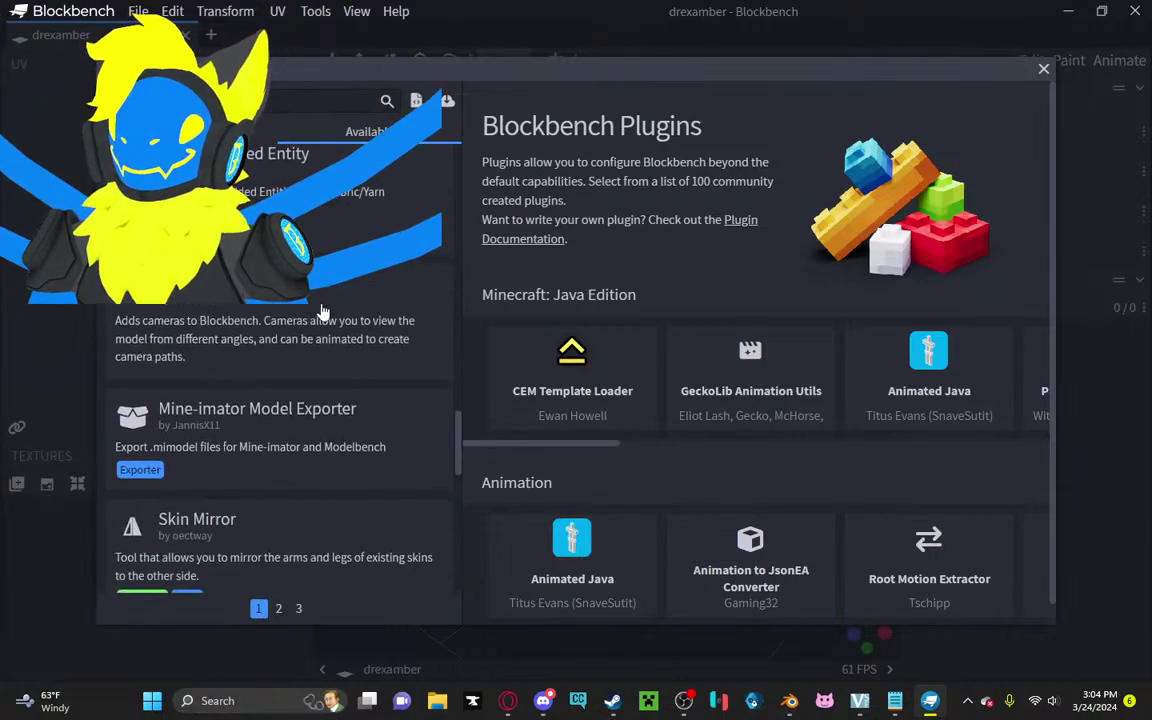
{"action": "scroll", "coordinate": [316, 320], "scroll_direction": "down", "scroll_amount": 6}
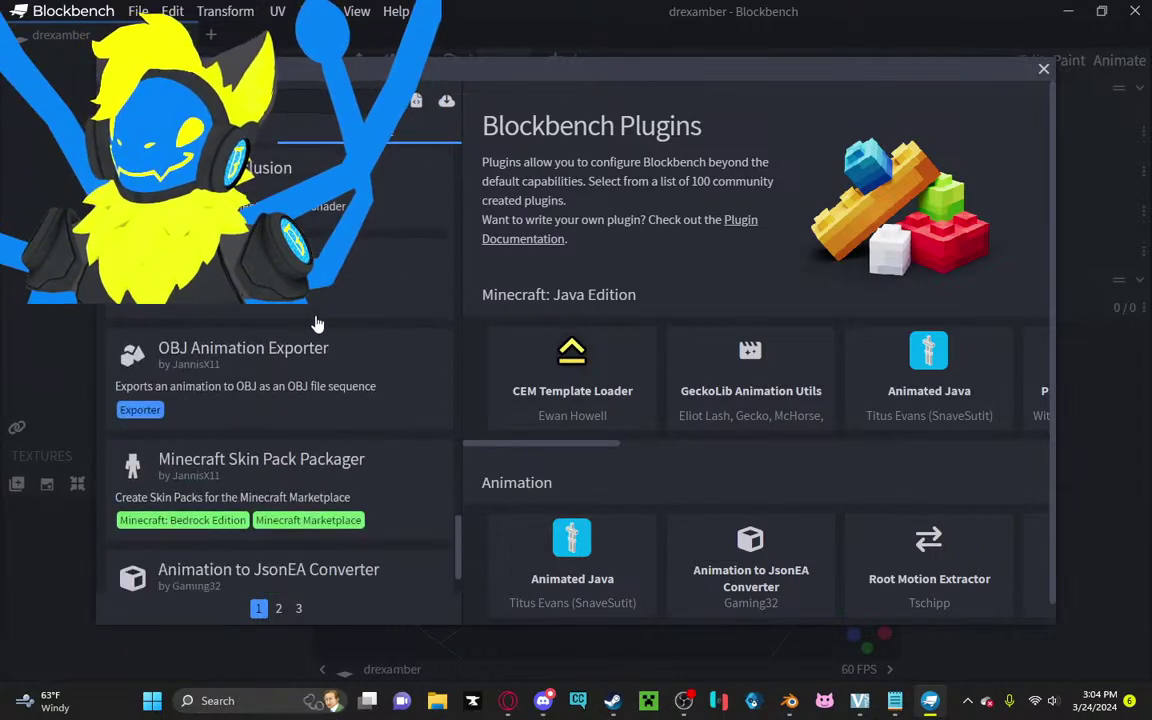
{"action": "left_click", "coordinate": [1043, 69]}
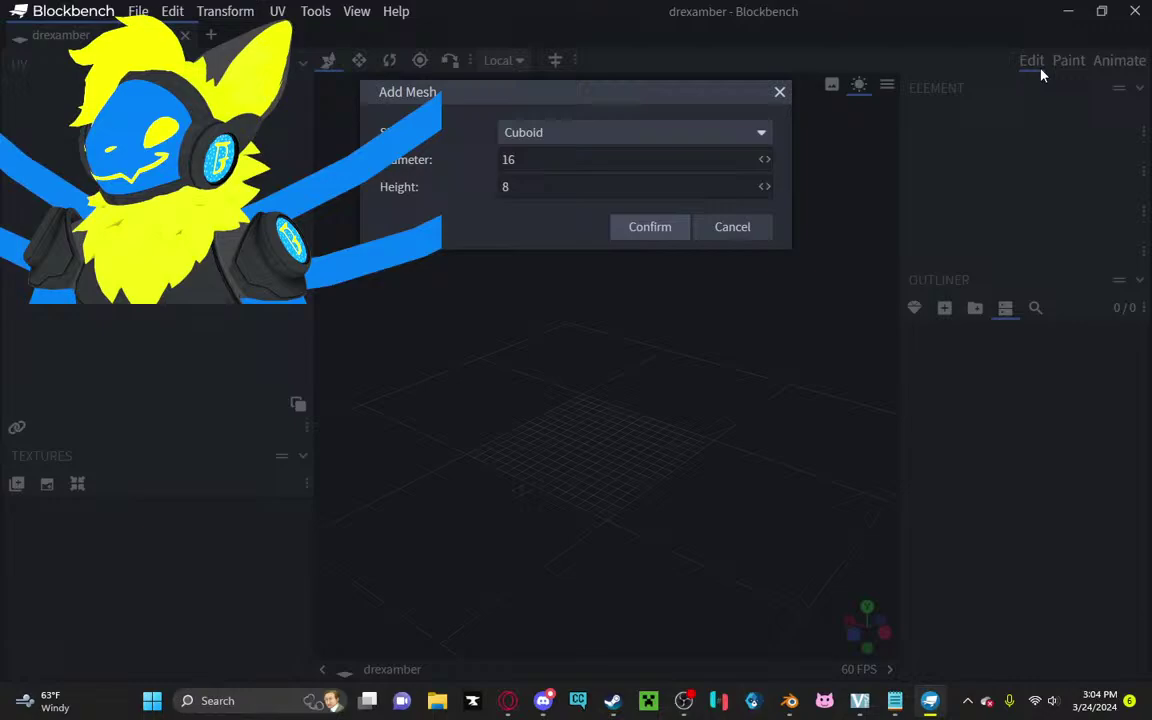
Step: Add a cuboid mesh with diameter 16 and height 8, and flatten its Z size to 0
{"action": "left_click", "coordinate": [650, 226]}
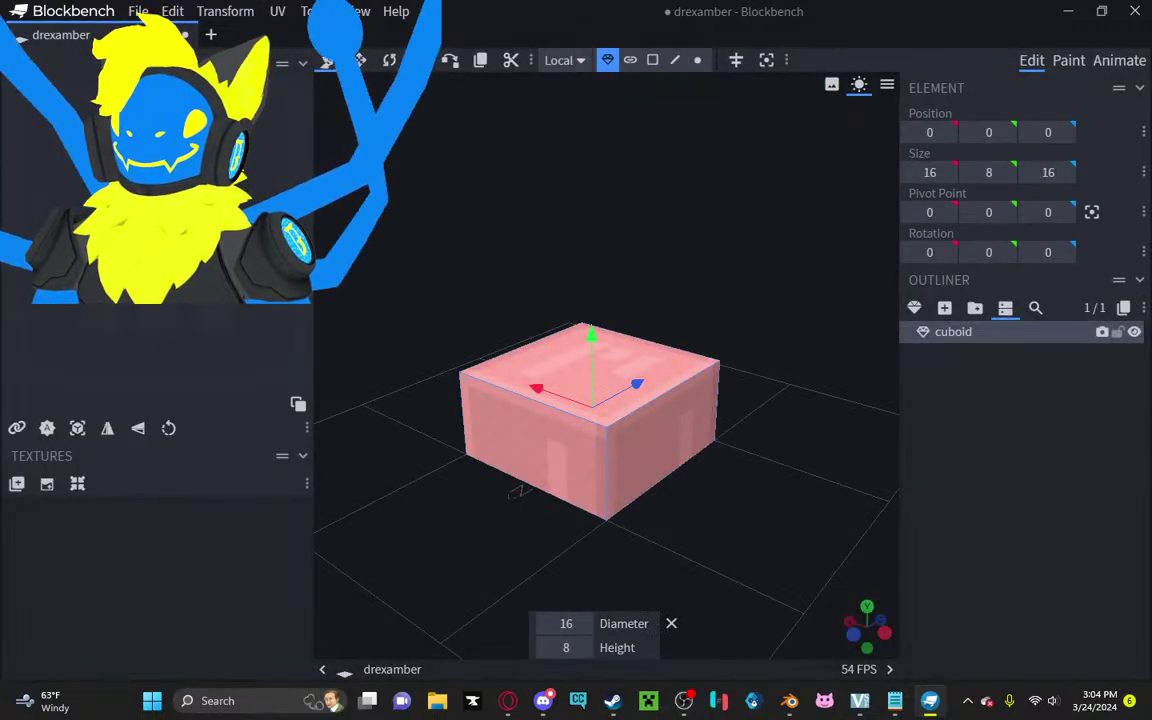
{"action": "left_click_drag", "start_coordinate": [684, 249], "coordinate": [600, 246]}
{"action": "scroll", "coordinate": [600, 246], "scroll_direction": "up", "scroll_amount": 2}
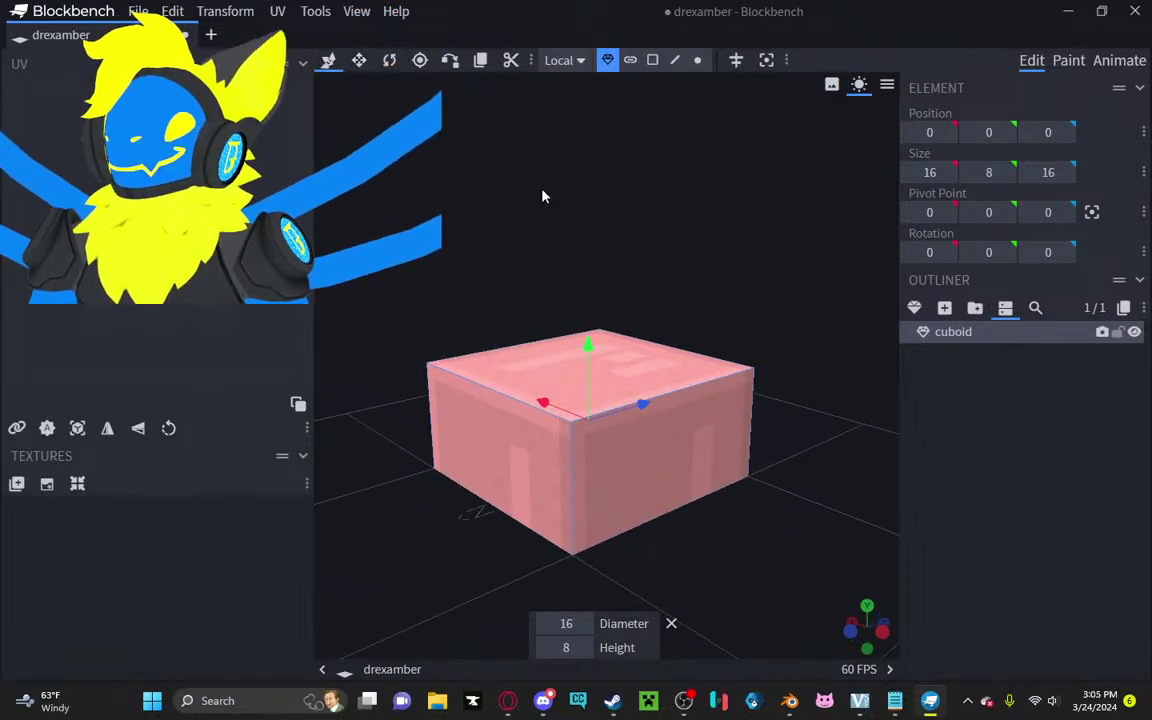
{"action": "left_click", "coordinate": [361, 60]}
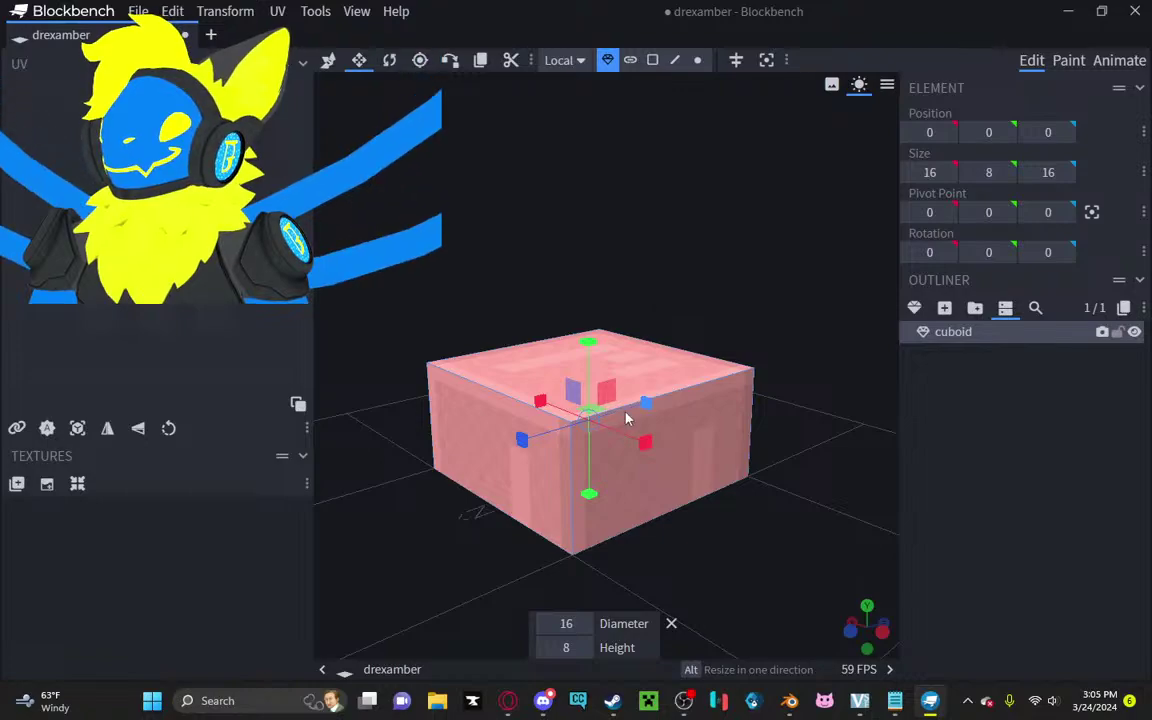
{"action": "left_click_drag", "start_coordinate": [562, 370], "coordinate": [538, 443]}
Step: Import the image drexa.png as a texture
{"action": "left_click", "coordinate": [46, 483]}
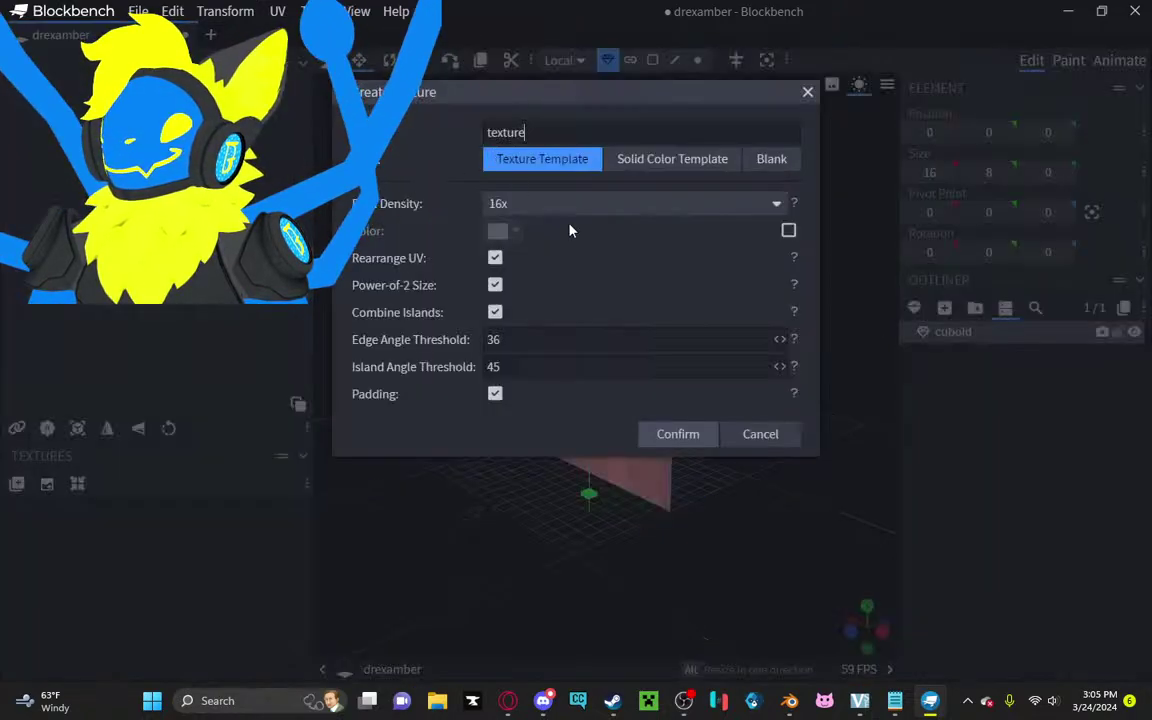
{"action": "left_click", "coordinate": [762, 434]}
{"action": "left_click", "coordinate": [16, 483]}
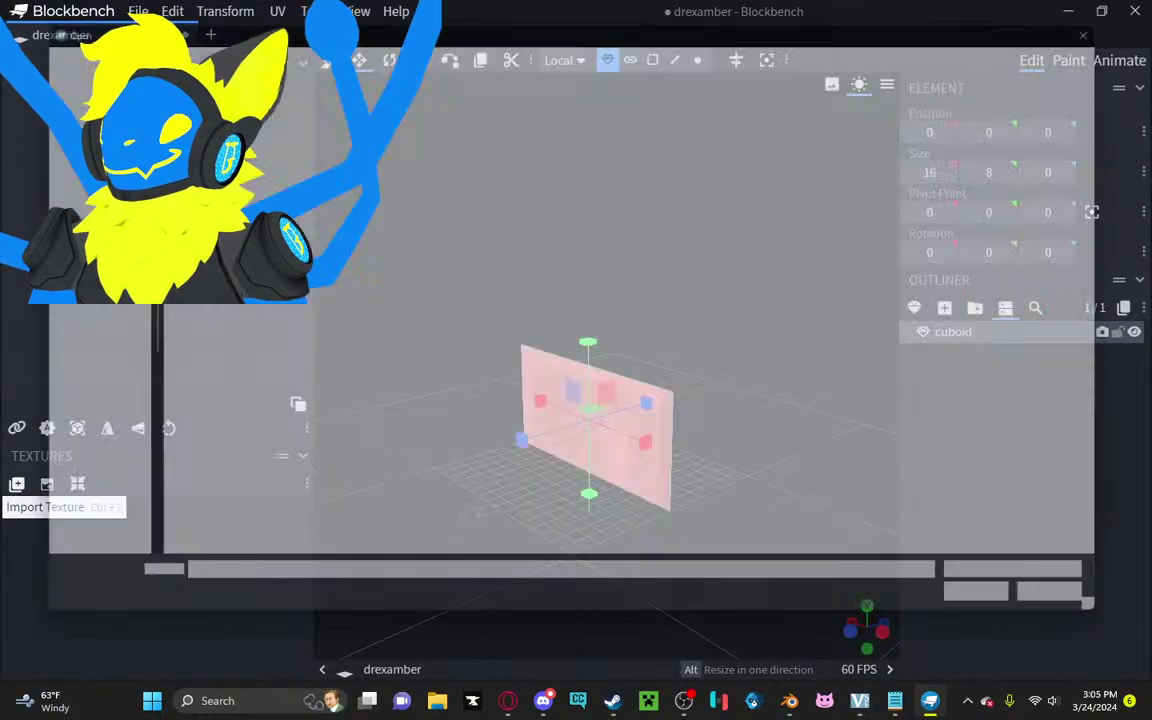
{"action": "double_click", "coordinate": [264, 187]}
Step: Apply the drexa.png texture to the flattened cuboid
{"action": "left_click_drag", "start_coordinate": [618, 362], "coordinate": [655, 345]}
{"action": "right_click", "coordinate": [622, 396]}
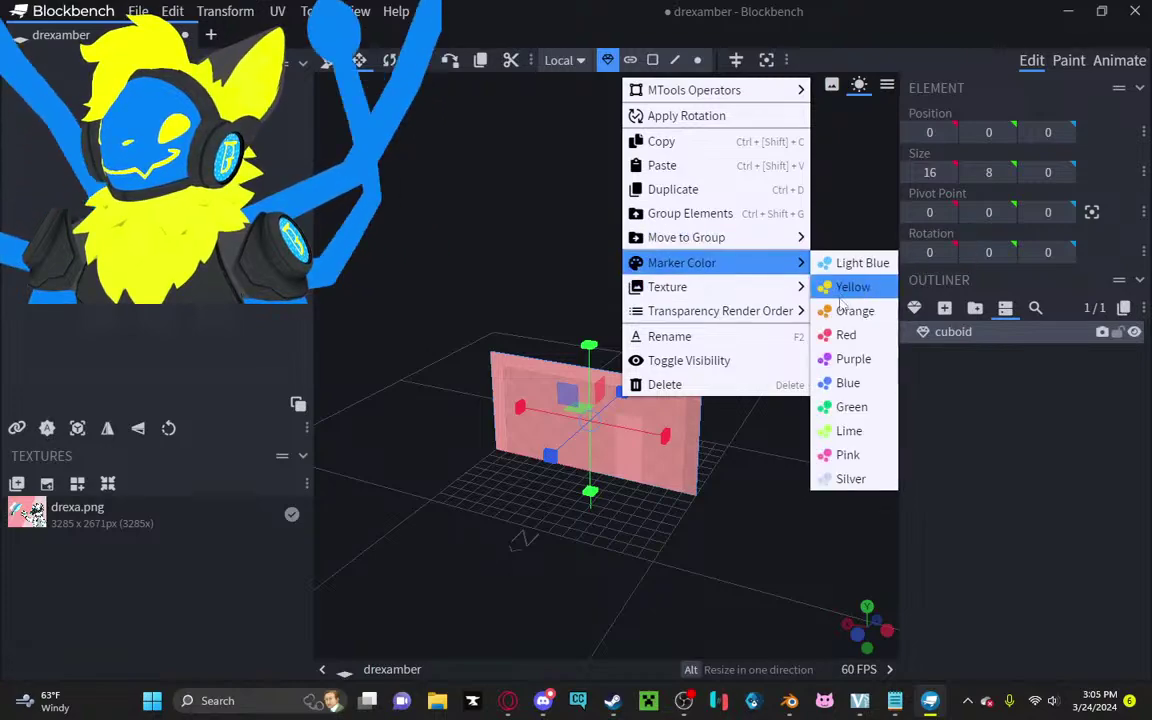
{"action": "mouse_move", "coordinate": [762, 288]}
{"action": "left_click", "coordinate": [862, 311]}
Step: Stretch the textured flat cuboid upward to a height of 17
{"action": "left_click_drag", "start_coordinate": [689, 237], "coordinate": [732, 272]}
{"action": "left_click_drag", "start_coordinate": [592, 357], "coordinate": [606, 236]}
{"action": "right_click", "coordinate": [212, 247]}
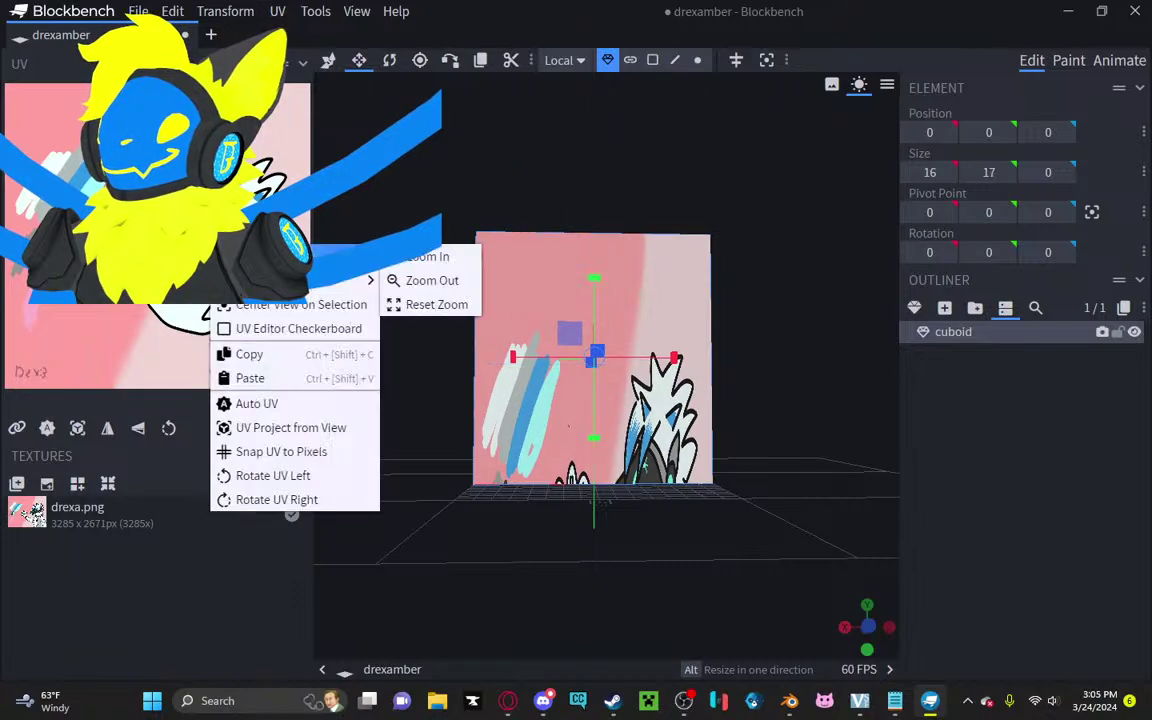
{"action": "right_click", "coordinate": [594, 368]}
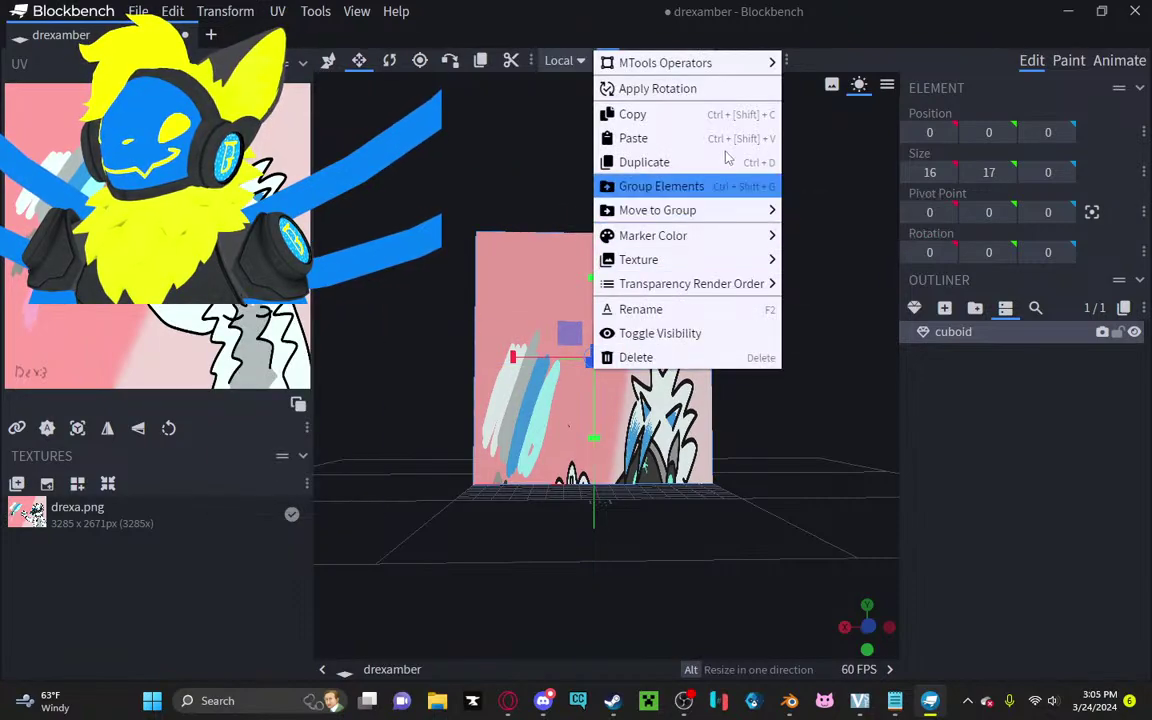
{"action": "left_click", "coordinate": [820, 128]}
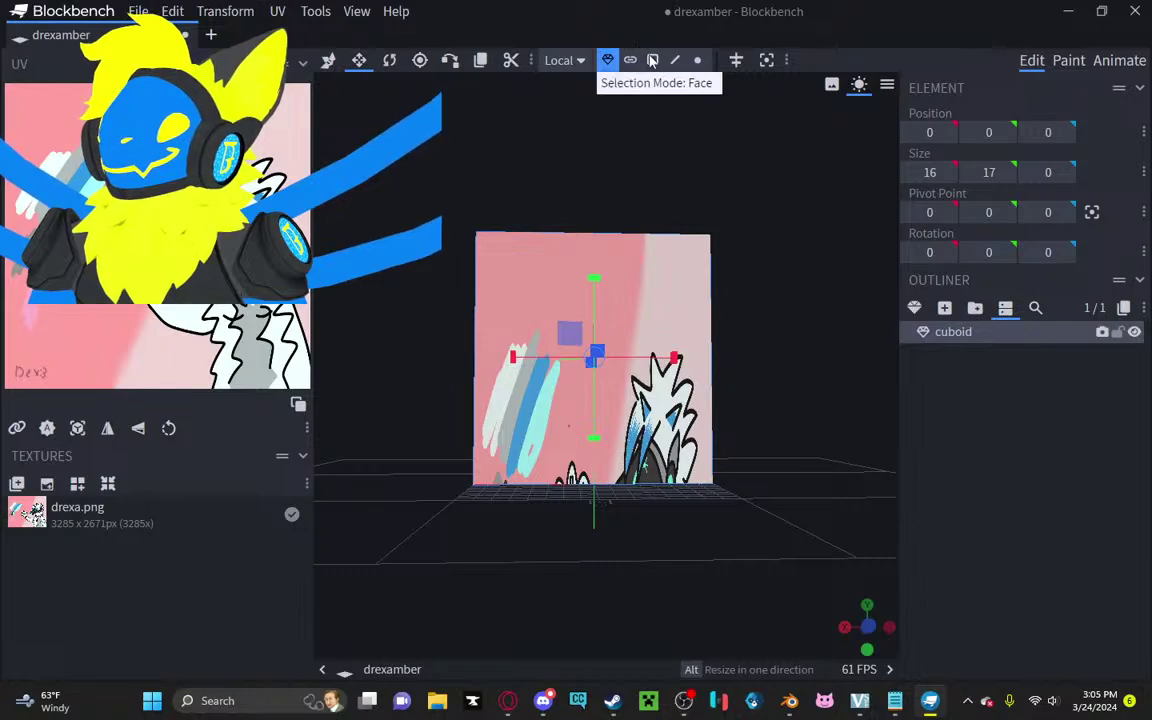
Step: Select the large front face of the flat cuboid in face selection mode and apply Auto UV to it
{"action": "left_click", "coordinate": [652, 60]}
{"action": "left_click", "coordinate": [520, 286]}
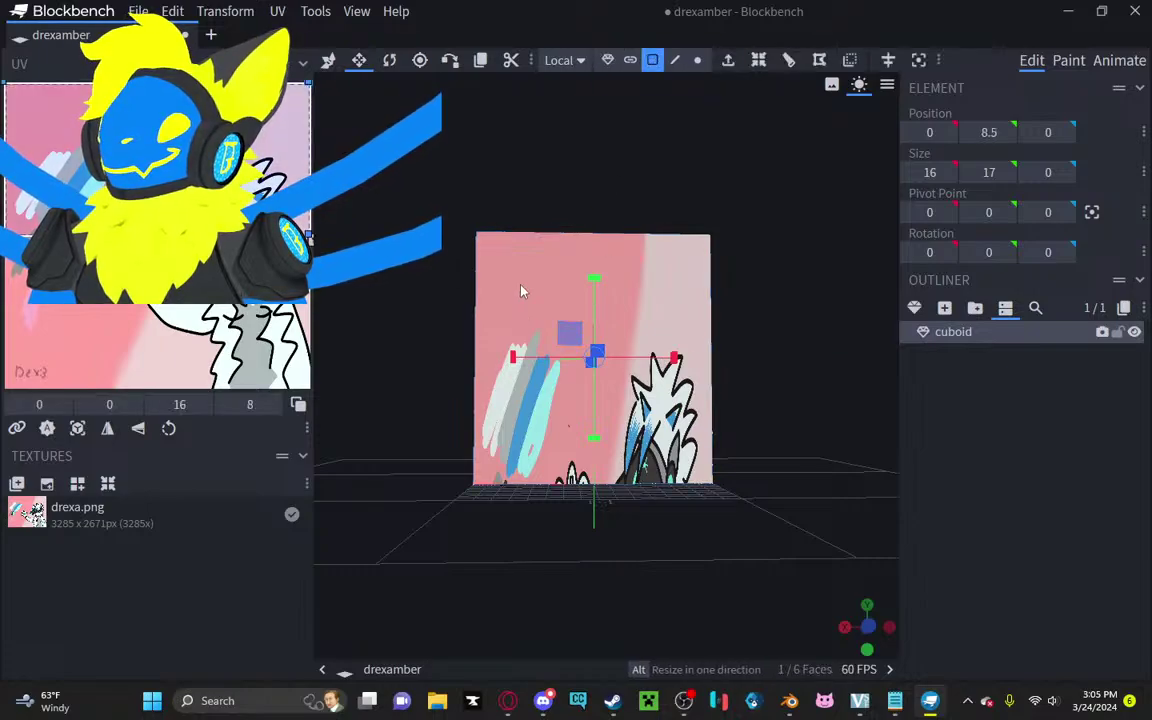
{"action": "right_click", "coordinate": [520, 285]}
{"action": "left_click", "coordinate": [503, 329]}
{"action": "scroll", "coordinate": [450, 362], "scroll_direction": "up", "scroll_amount": 4}
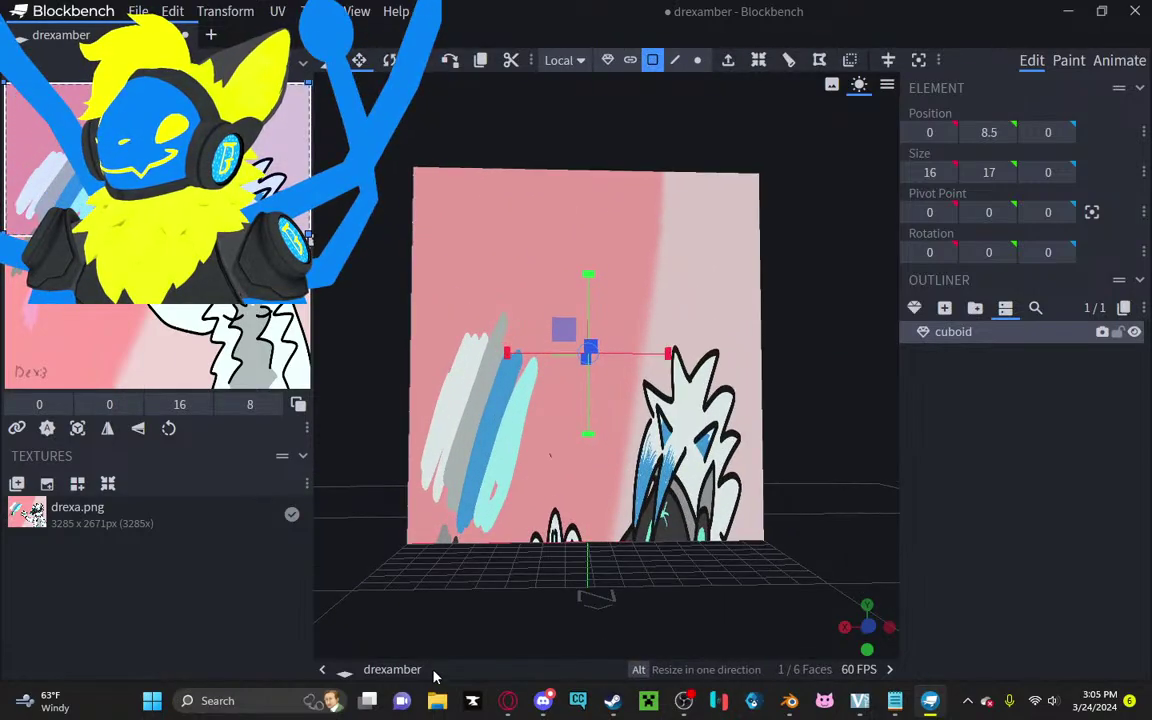
{"action": "left_click_drag", "start_coordinate": [522, 615], "coordinate": [515, 556]}
{"action": "right_click", "coordinate": [208, 176]}
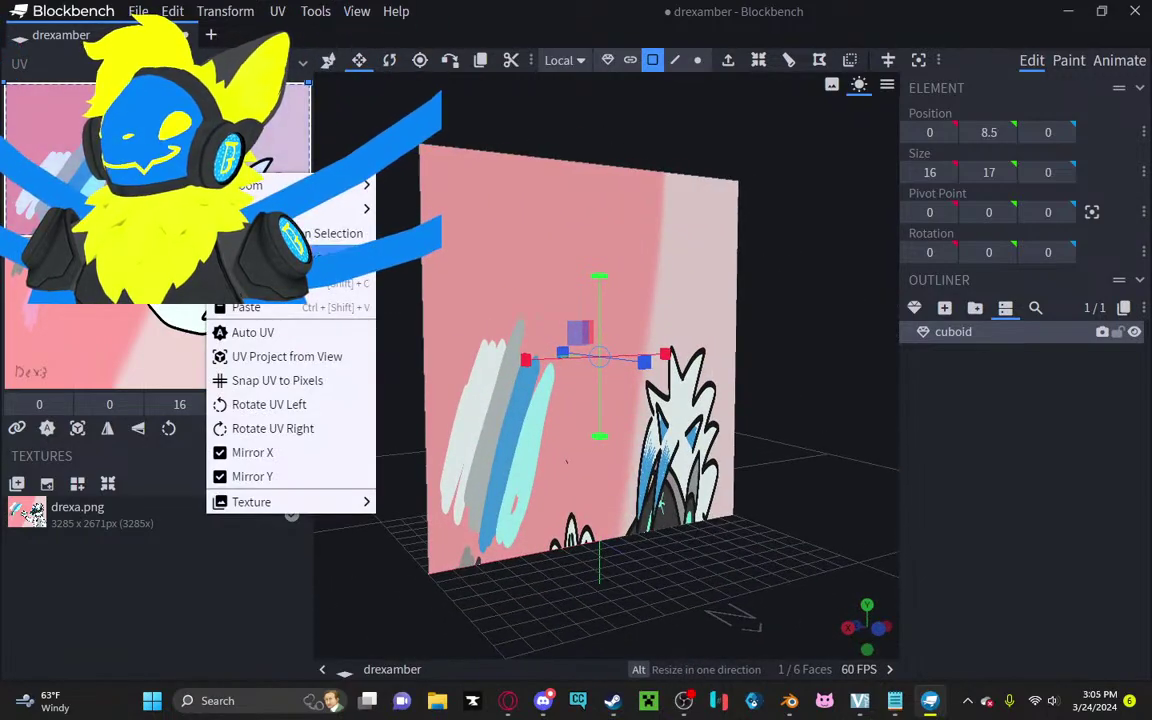
{"action": "left_click", "coordinate": [280, 331]}
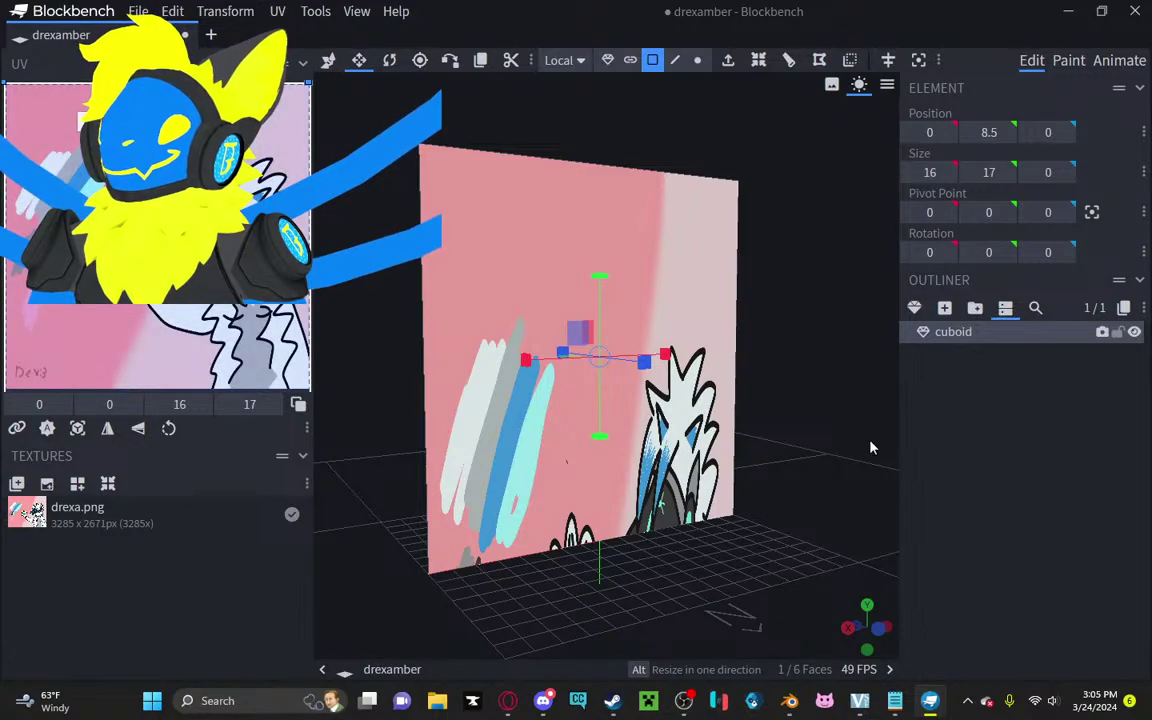
{"action": "left_click_drag", "start_coordinate": [869, 445], "coordinate": [660, 445]}
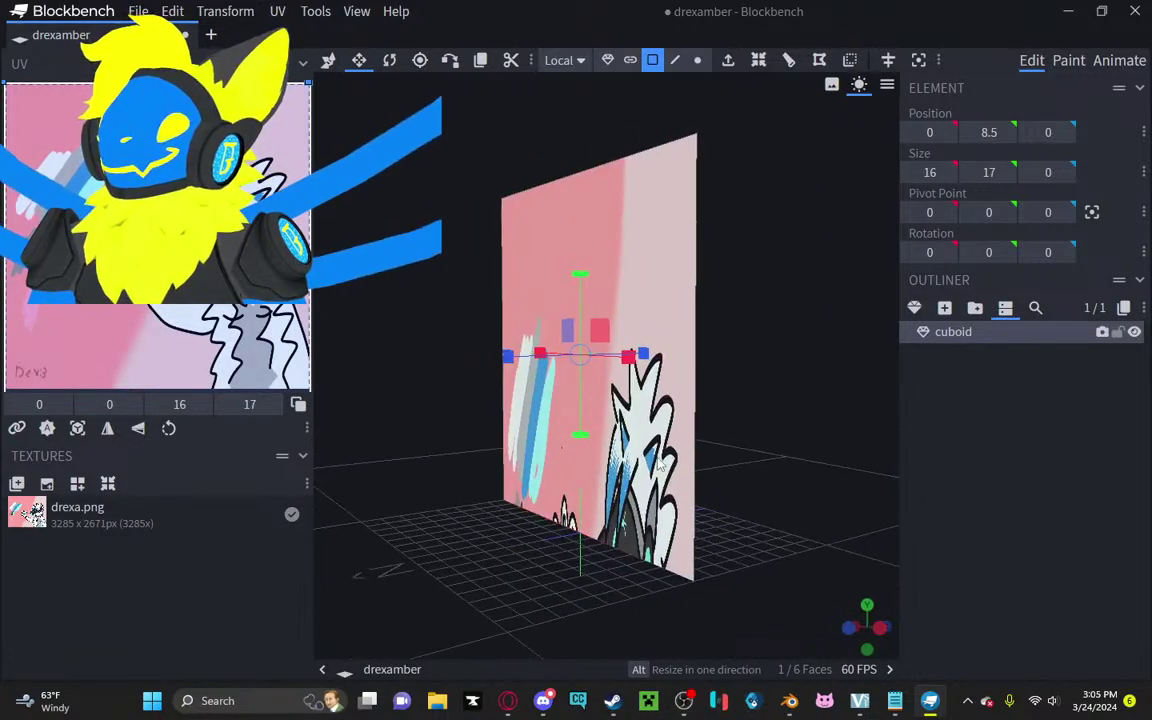
Step: Fit the full drexa.png image onto all faces of the flat cuboid and return to object selection mode
{"action": "left_click_drag", "start_coordinate": [743, 100], "coordinate": [315, 636], "text": "ctrl"}
{"action": "right_click", "coordinate": [193, 298]}
{"action": "left_click", "coordinate": [238, 430]}
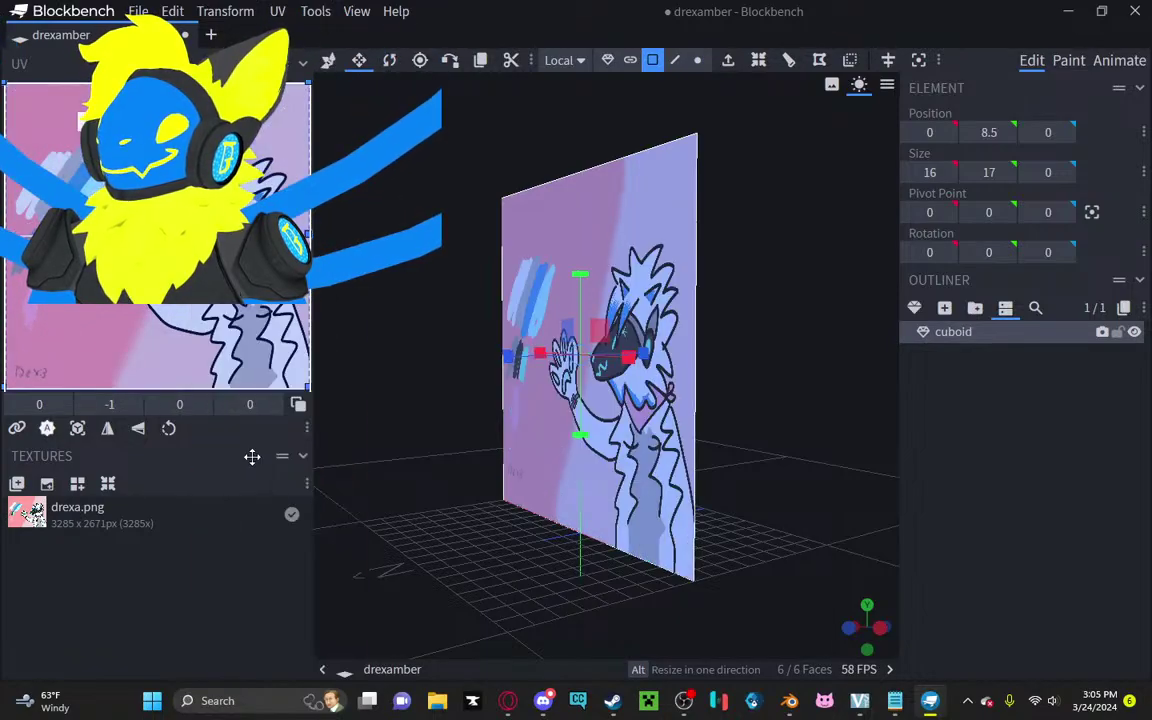
{"action": "left_click_drag", "start_coordinate": [473, 448], "coordinate": [548, 490]}
{"action": "left_click", "coordinate": [1066, 436]}
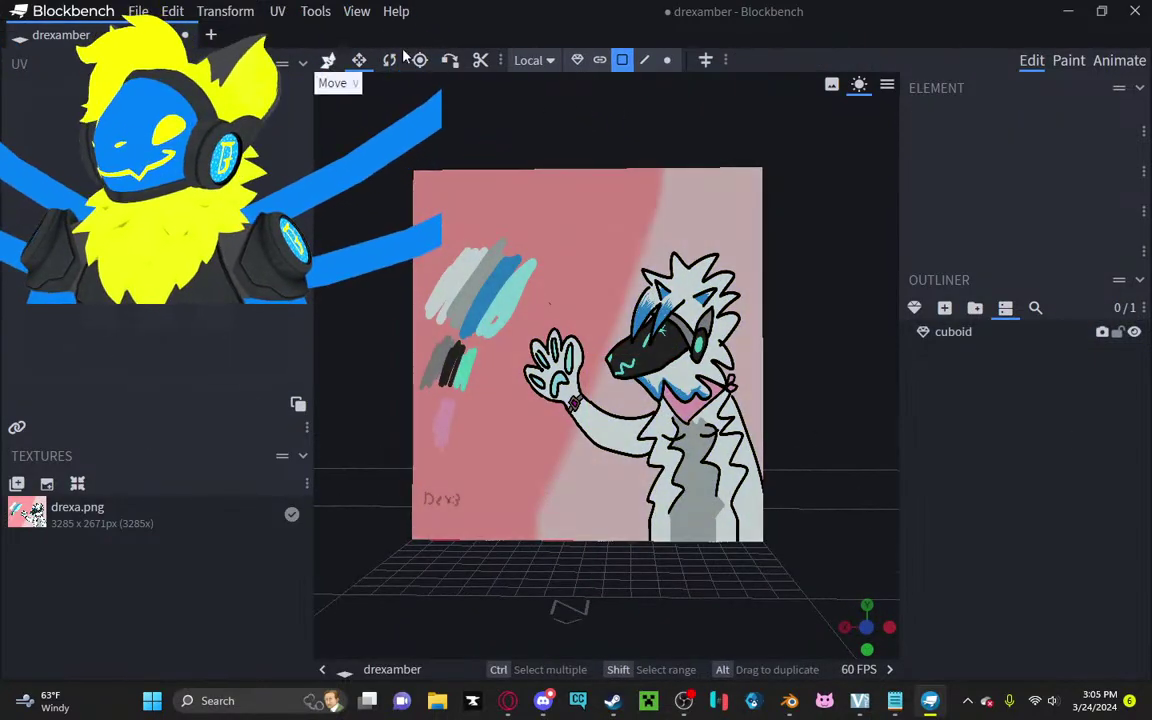
{"action": "left_click", "coordinate": [575, 61]}
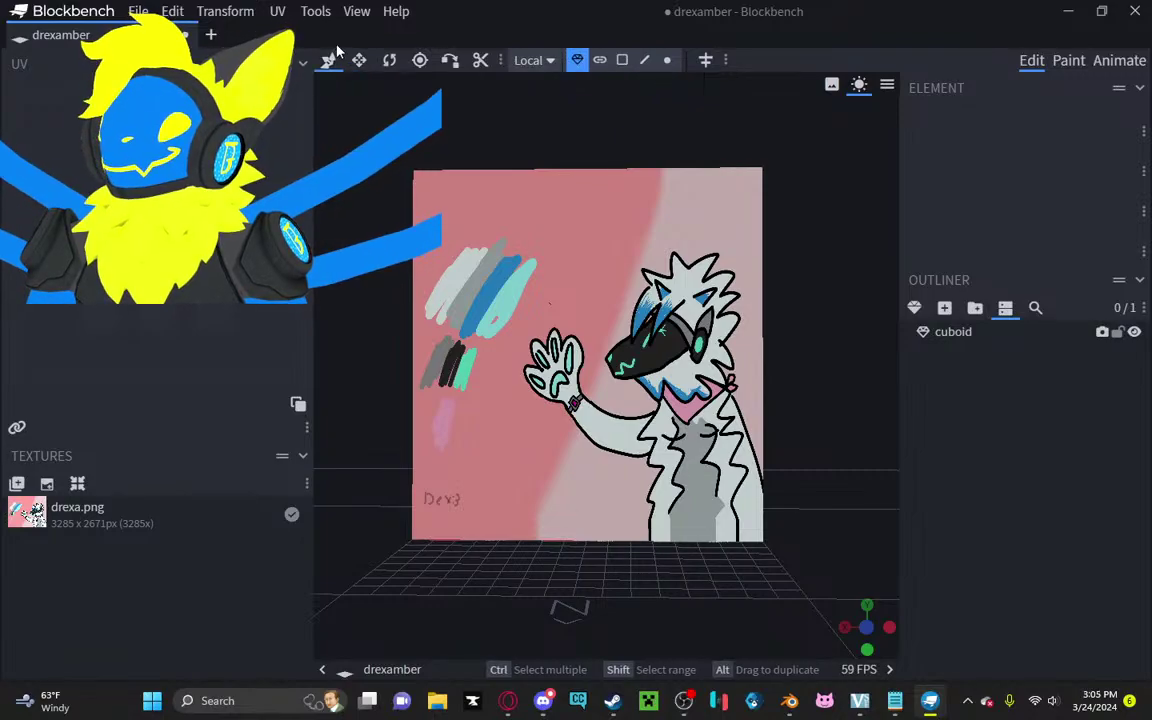
{"action": "left_click_drag", "start_coordinate": [535, 137], "coordinate": [494, 129]}
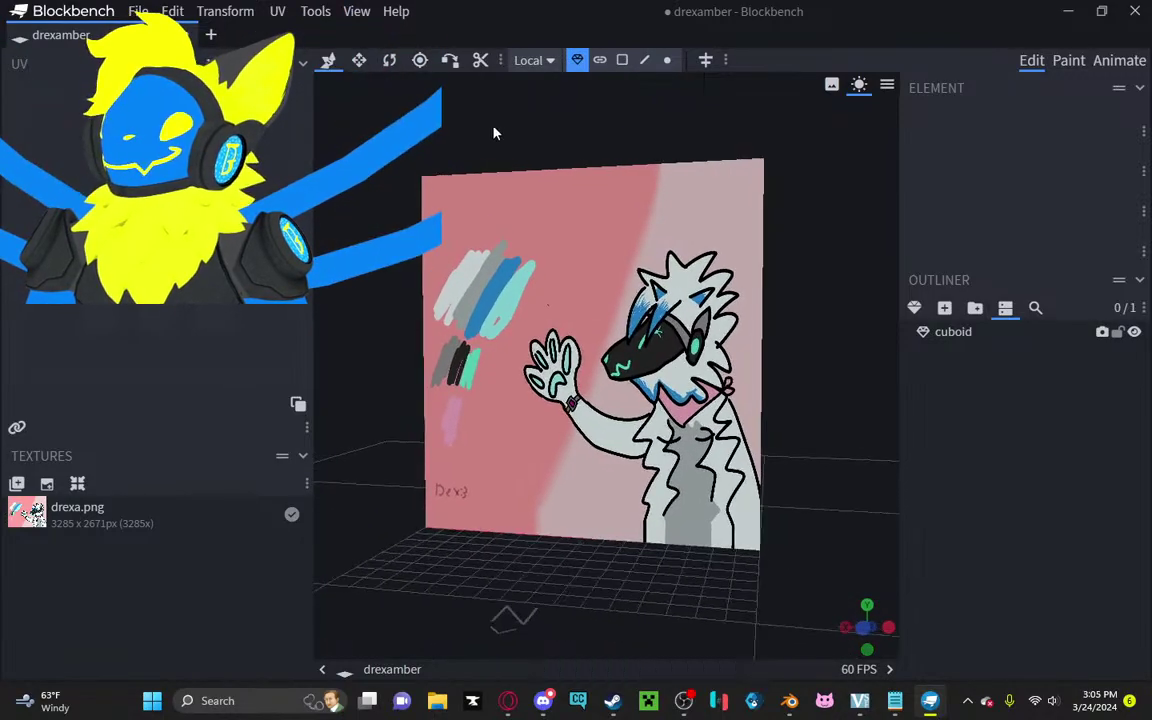
Step: Open the recent model wolfy.bbmodel in a new tab
{"action": "left_click", "coordinate": [211, 35]}
{"action": "scroll", "coordinate": [487, 438], "scroll_direction": "down", "scroll_amount": 5}
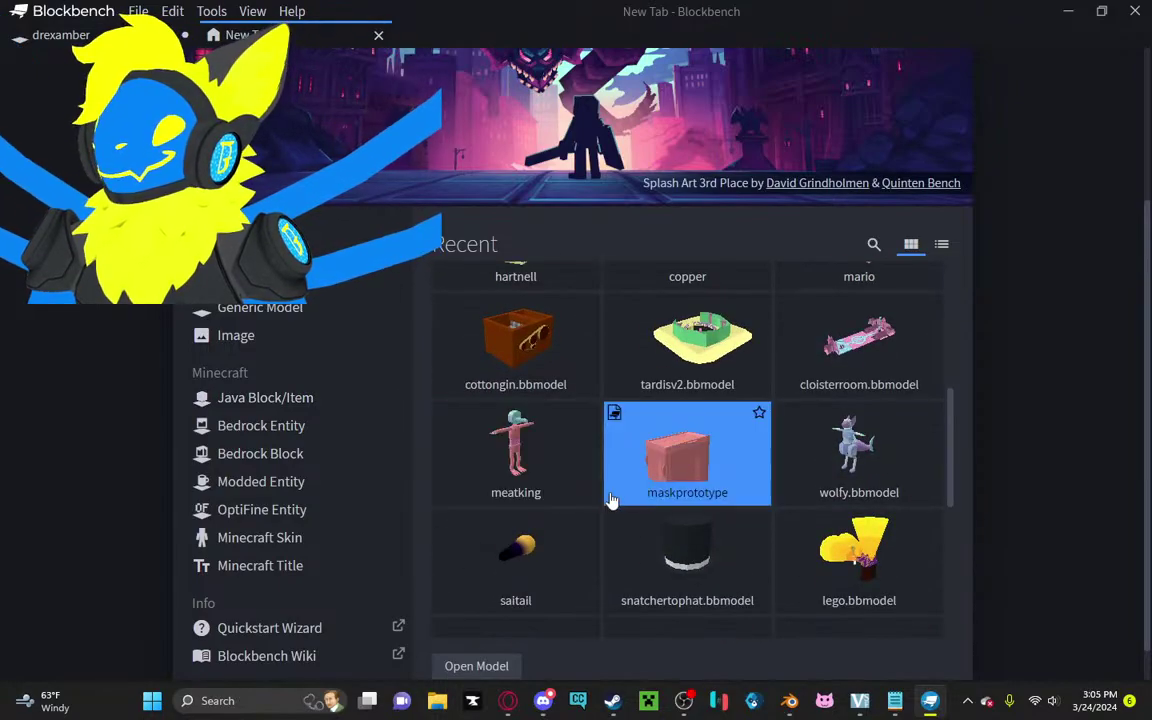
{"action": "scroll", "coordinate": [585, 497], "scroll_direction": "down", "scroll_amount": 8}
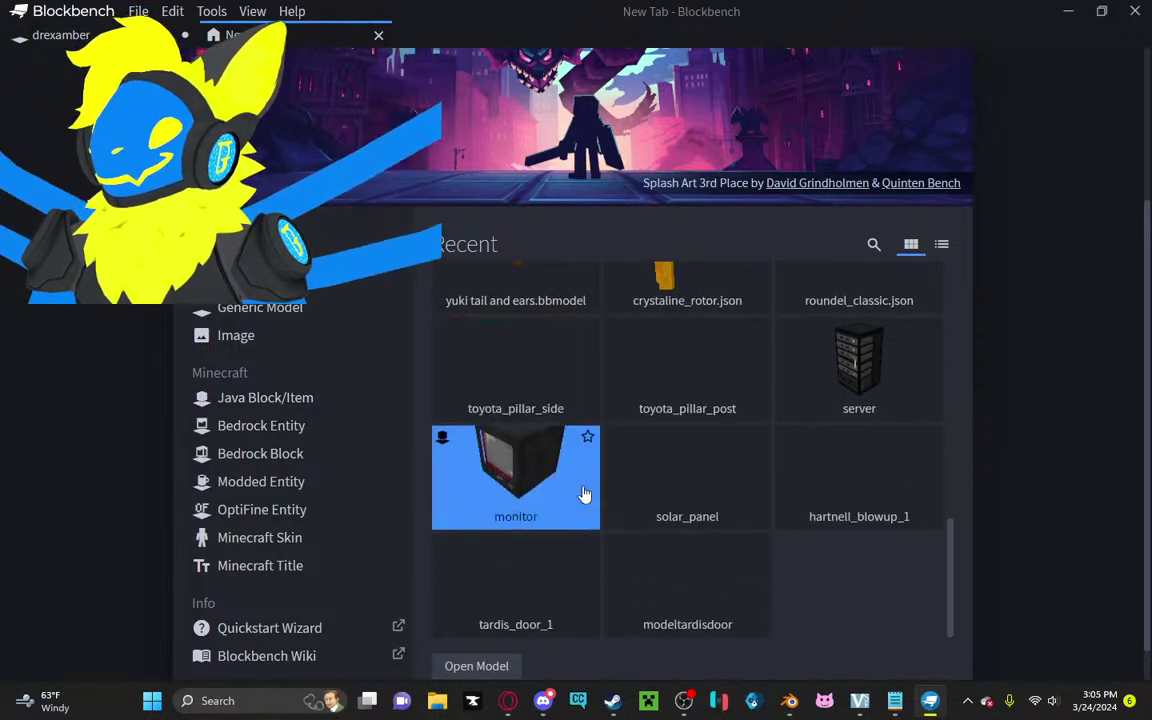
{"action": "scroll", "coordinate": [585, 494], "scroll_direction": "up", "scroll_amount": 7}
{"action": "scroll", "coordinate": [977, 558], "scroll_direction": "down", "scroll_amount": 4}
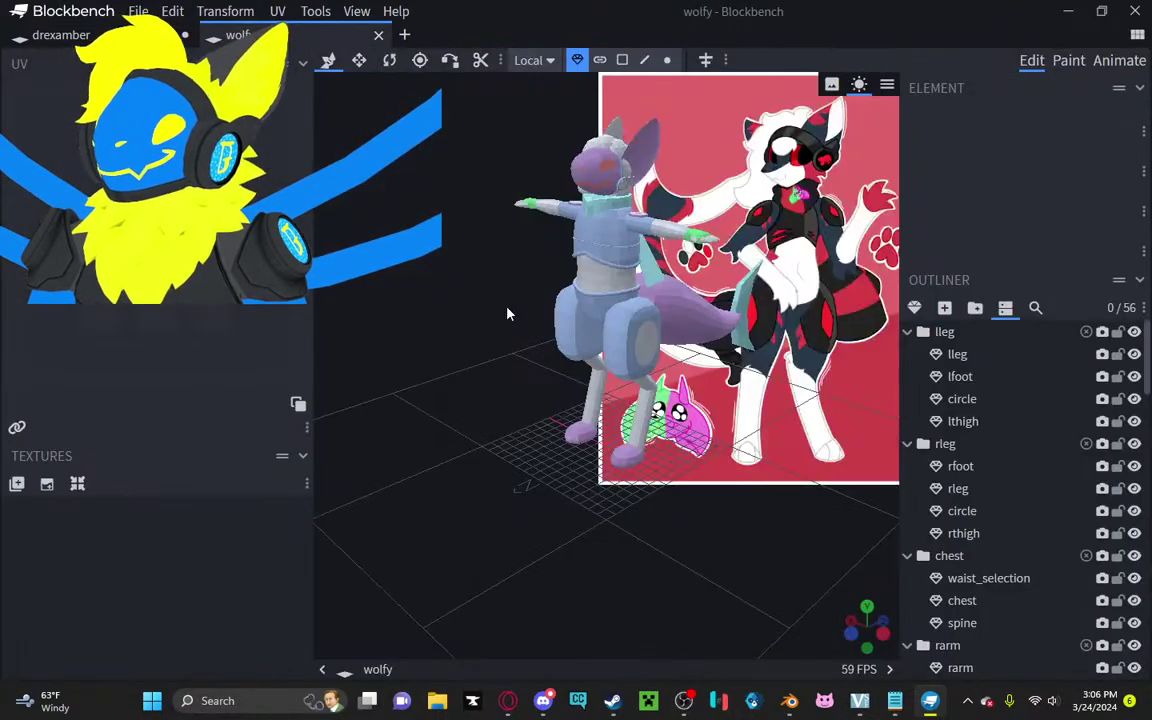
Step: Delete the red character reference image from the wolfy project's viewport
{"action": "left_click_drag", "start_coordinate": [473, 505], "coordinate": [519, 504]}
{"action": "double_click", "coordinate": [779, 322]}
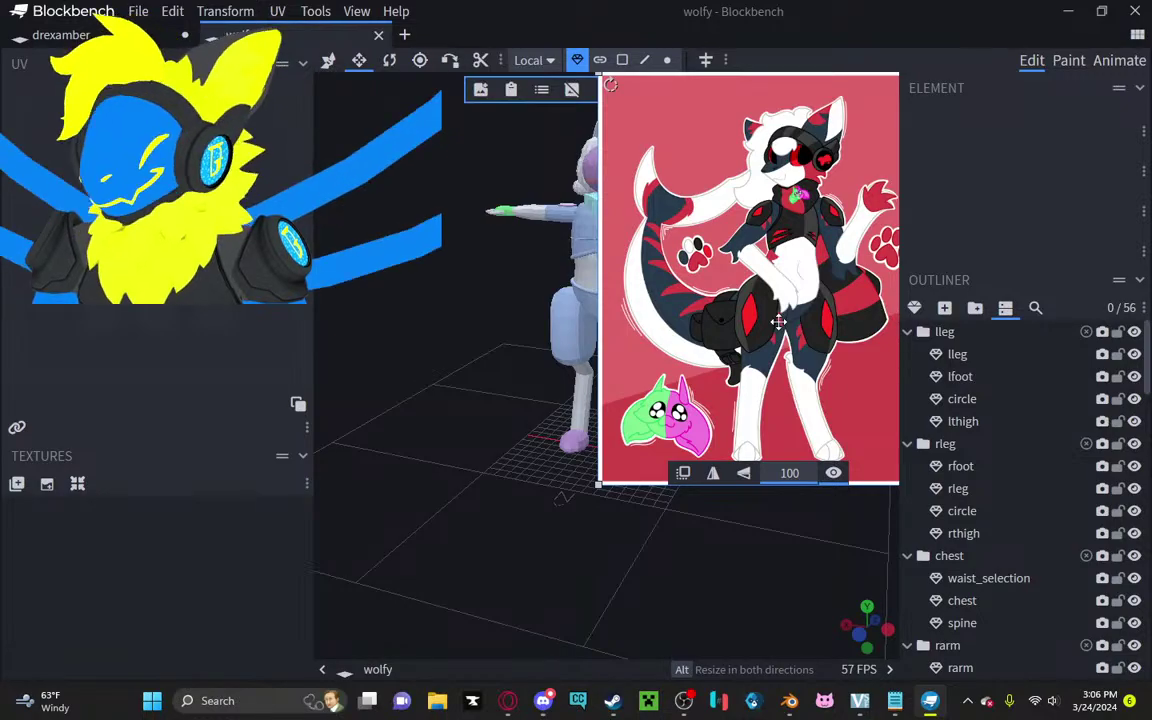
{"action": "key", "text": "Delete"}
{"action": "left_click", "coordinate": [570, 213]}
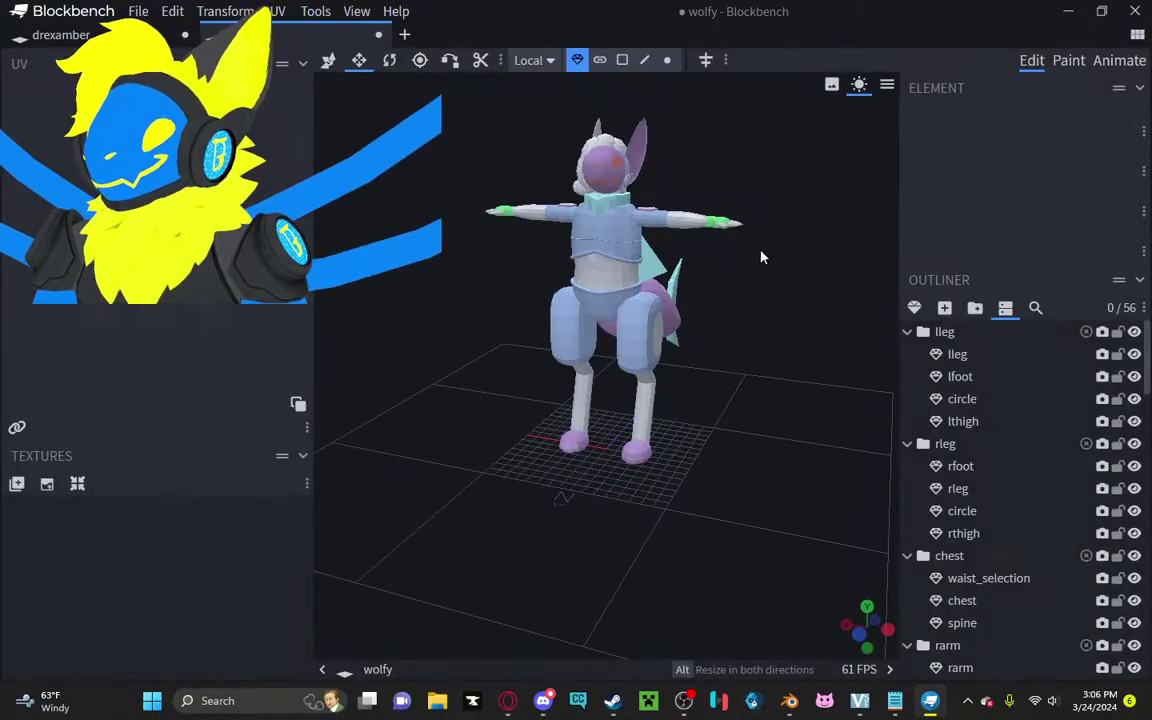
{"action": "left_click_drag", "start_coordinate": [761, 252], "coordinate": [784, 410]}
{"action": "scroll", "coordinate": [784, 410], "scroll_direction": "down", "scroll_amount": 3}
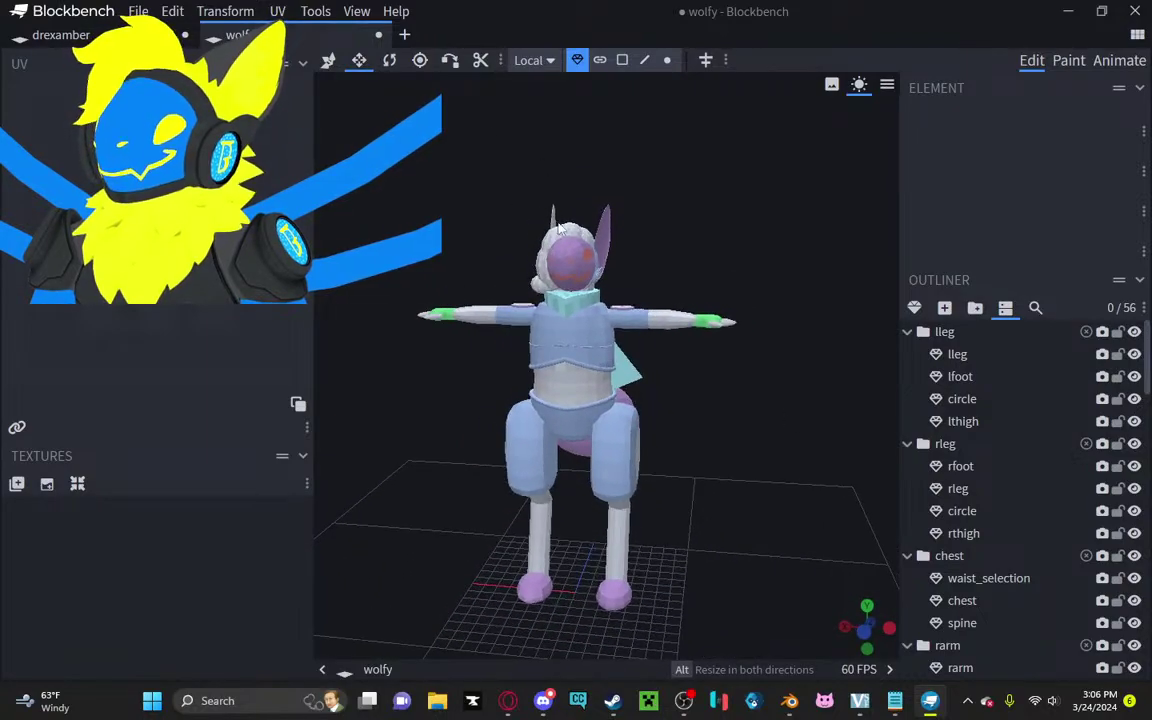
Step: Import the open wolfy project into the drexamber project
{"action": "left_click", "coordinate": [139, 11]}
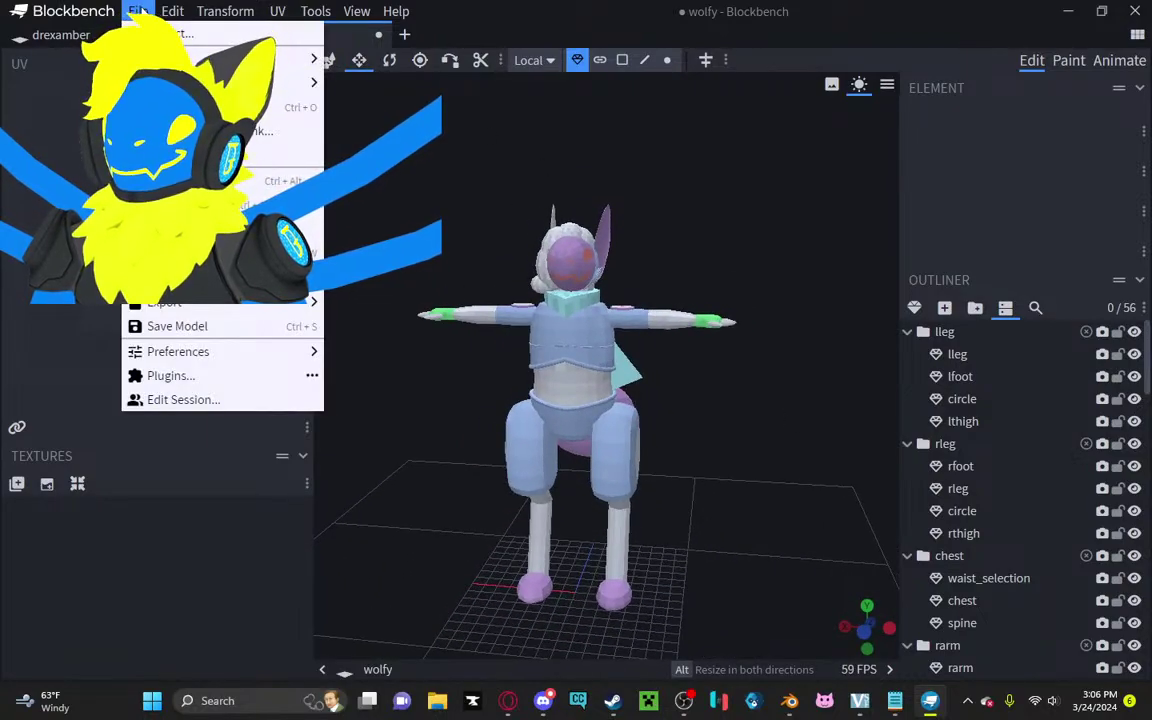
{"action": "left_click", "coordinate": [62, 35]}
{"action": "left_click", "coordinate": [135, 11]}
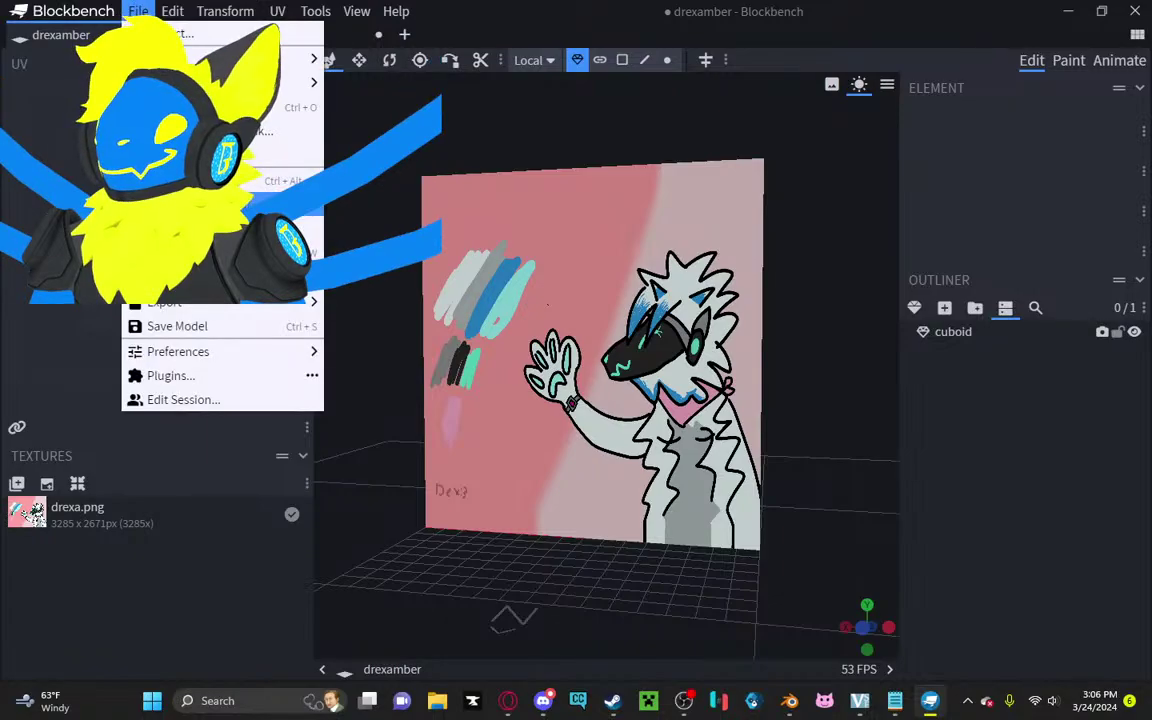
{"action": "mouse_move", "coordinate": [300, 278]}
{"action": "mouse_move", "coordinate": [450, 278]}
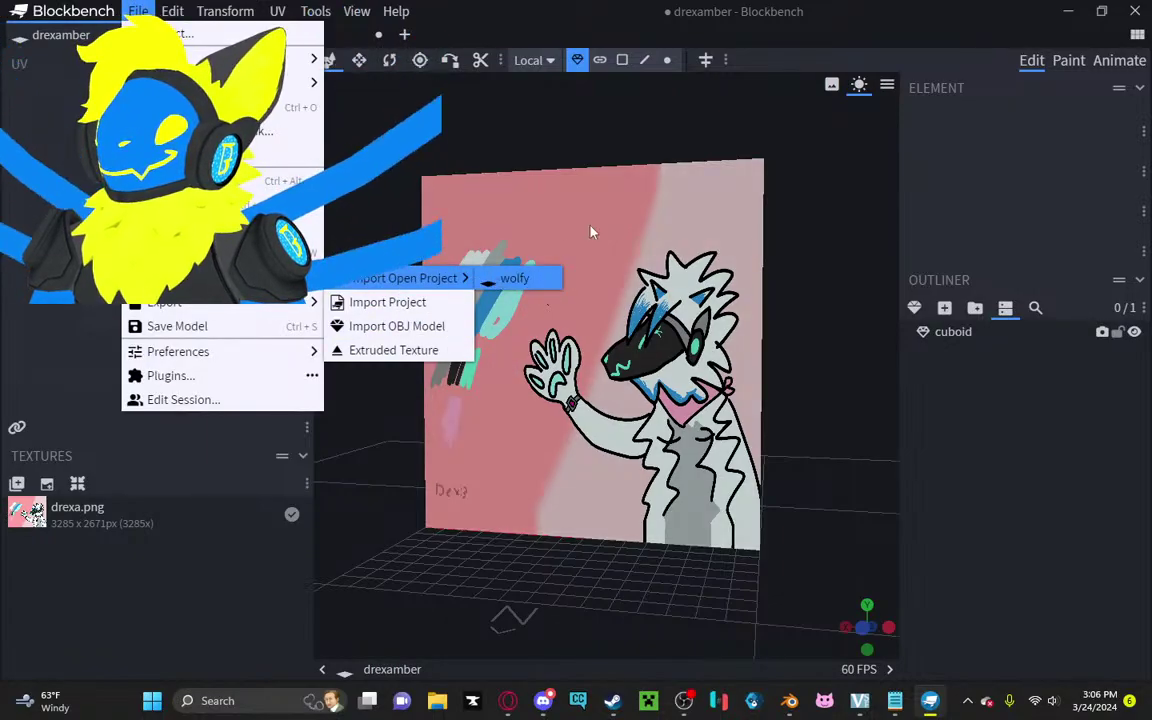
{"action": "left_click", "coordinate": [515, 278]}
Step: Stretch the textured reference cuboid to a size of 30 by 30
{"action": "left_click_drag", "start_coordinate": [769, 270], "coordinate": [789, 303]}
{"action": "left_click", "coordinate": [683, 310]}
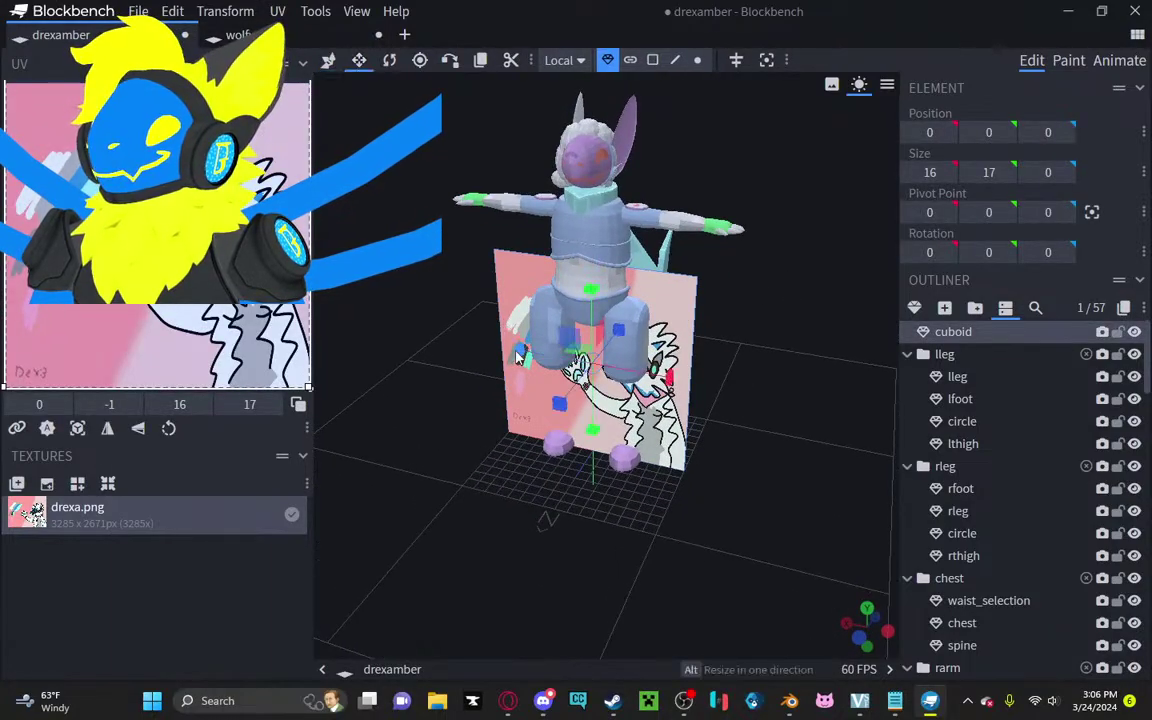
{"action": "left_click_drag", "start_coordinate": [519, 357], "coordinate": [442, 350]}
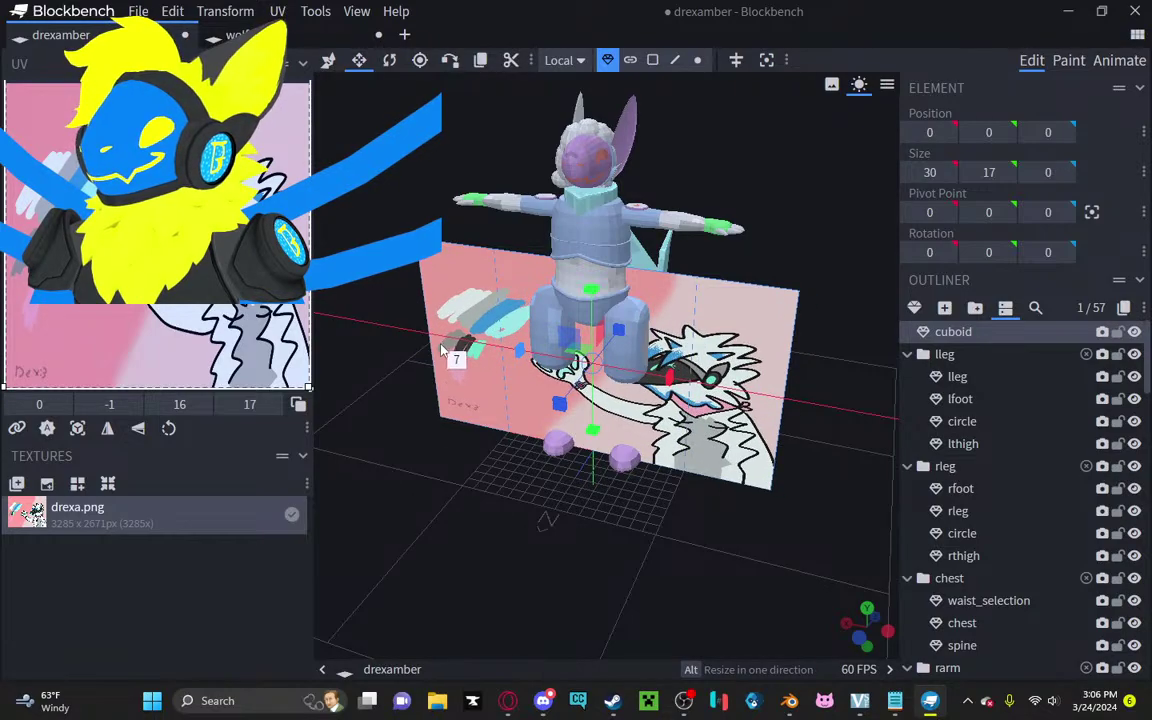
{"action": "left_click_drag", "start_coordinate": [591, 289], "coordinate": [585, 220]}
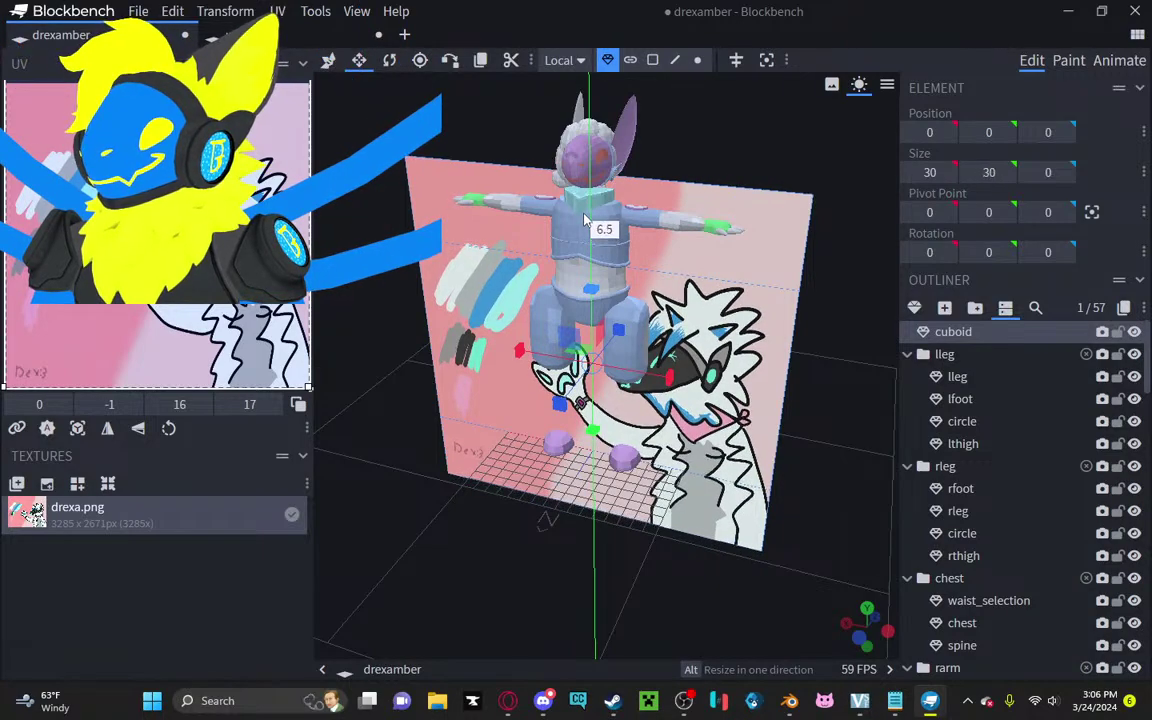
Step: Move the reference cuboid up to ground level and back behind the imported character's tail
{"action": "left_click_drag", "start_coordinate": [507, 210], "coordinate": [318, 55]}
{"action": "left_click", "coordinate": [326, 59]}
{"action": "left_click_drag", "start_coordinate": [605, 393], "coordinate": [594, 318]}
{"action": "left_click_drag", "start_coordinate": [687, 114], "coordinate": [596, 107]}
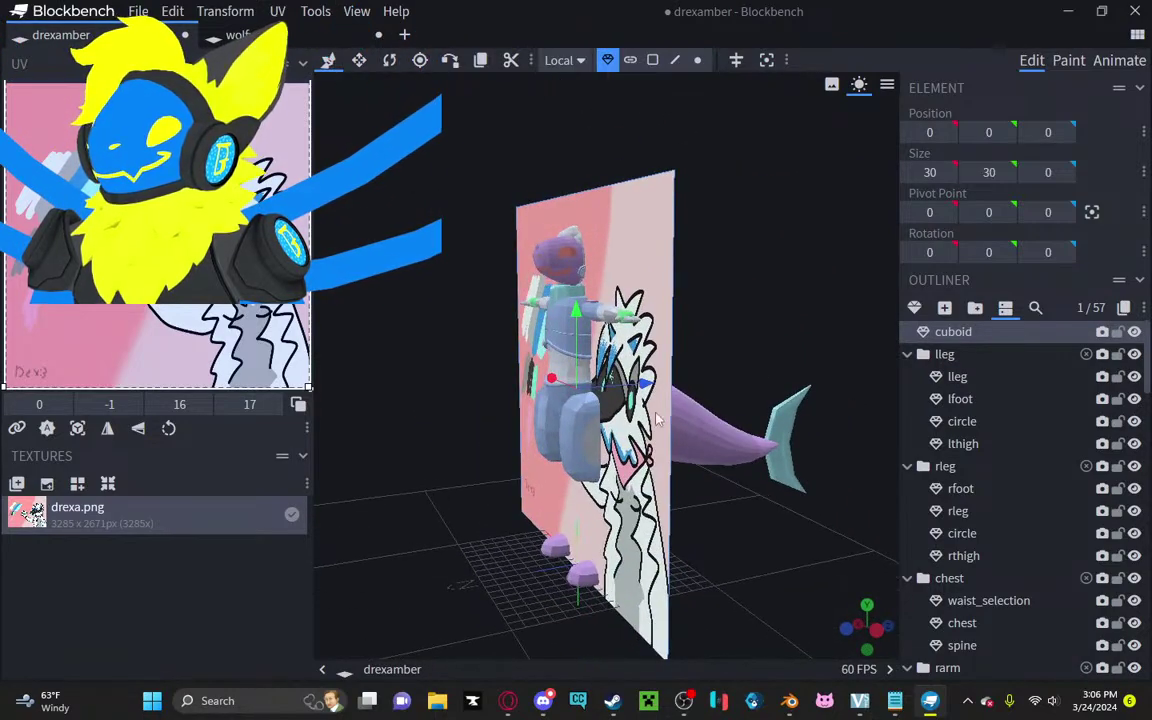
{"action": "left_click_drag", "start_coordinate": [645, 404], "coordinate": [805, 439]}
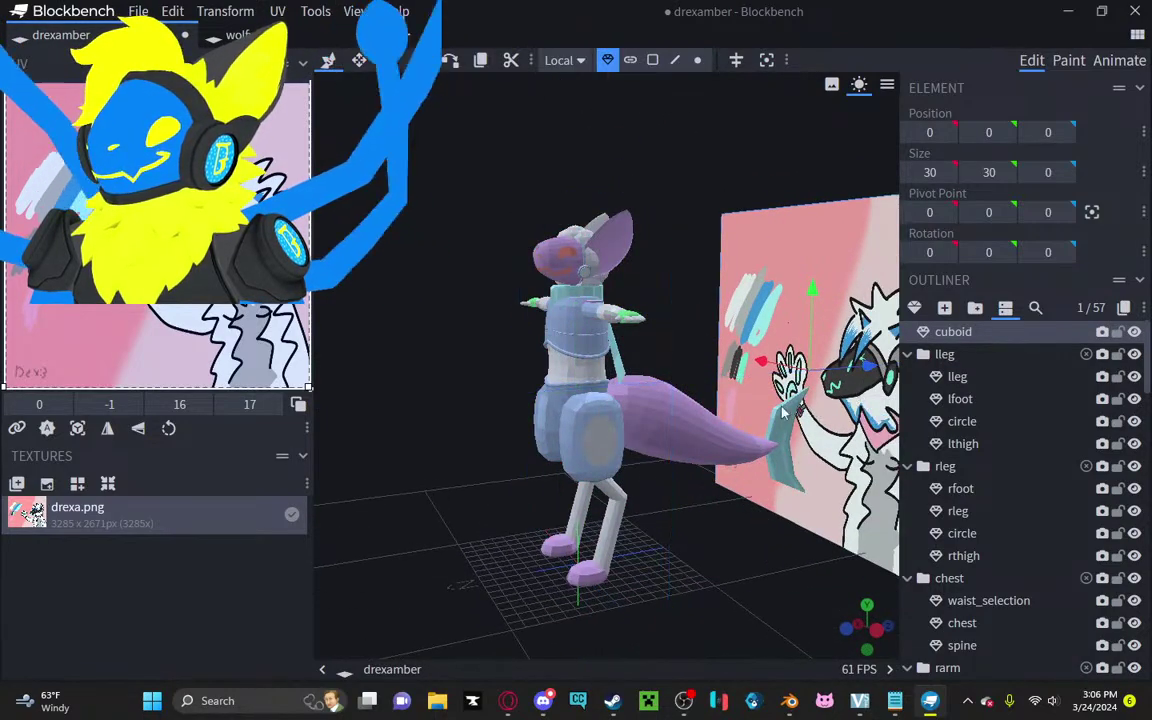
Step: Delete the fin at the tip of the imported character's tail
{"action": "left_click", "coordinate": [800, 440]}
{"action": "key", "text": "Delete"}
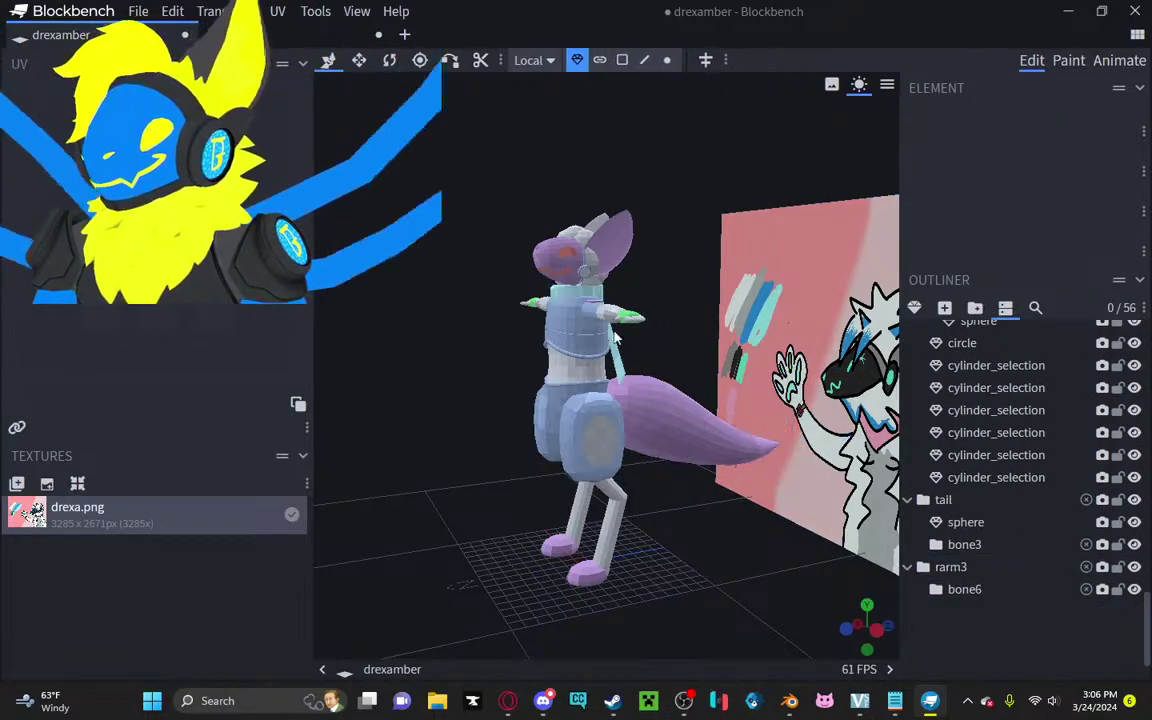
{"action": "left_click_drag", "start_coordinate": [688, 154], "coordinate": [690, 270]}
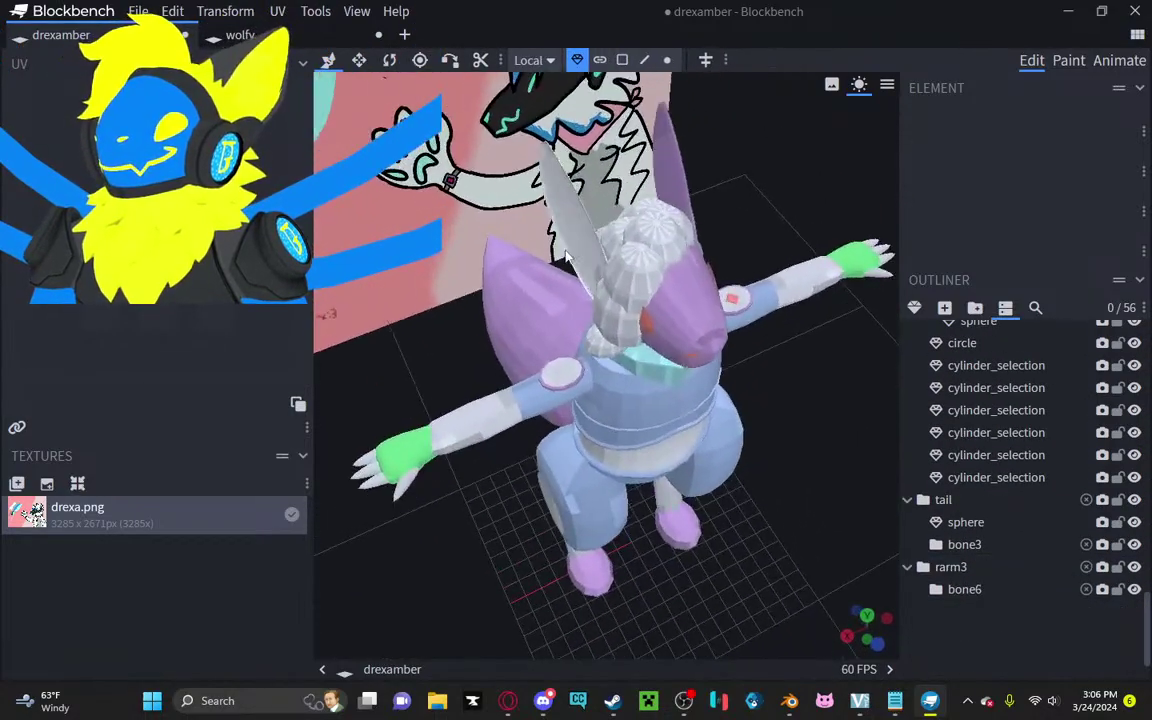
{"action": "left_click", "coordinate": [672, 292]}
{"action": "left_click", "coordinate": [620, 255]}
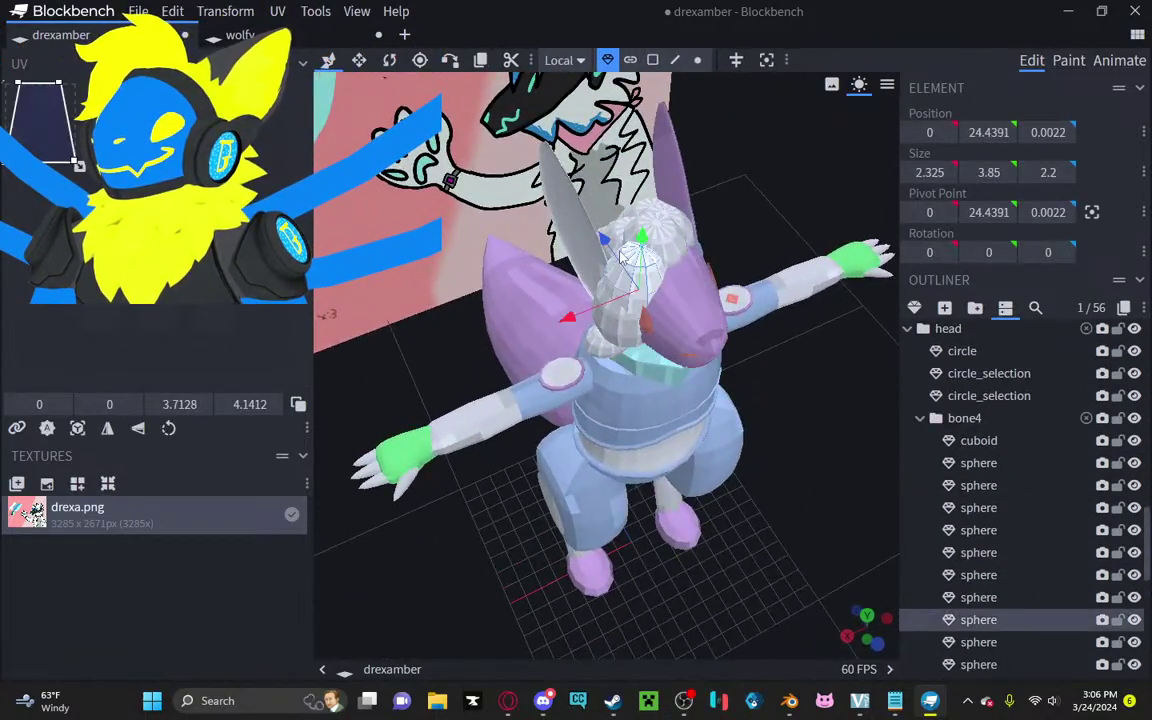
{"action": "left_click", "coordinate": [1003, 440]}
{"action": "key", "text": "Delete"}
{"action": "left_click_drag", "start_coordinate": [810, 455], "coordinate": [697, 407]}
{"action": "key", "text": "ctrl+z"}
{"action": "key", "text": "ctrl+z"}
{"action": "key", "text": "ctrl+z"}
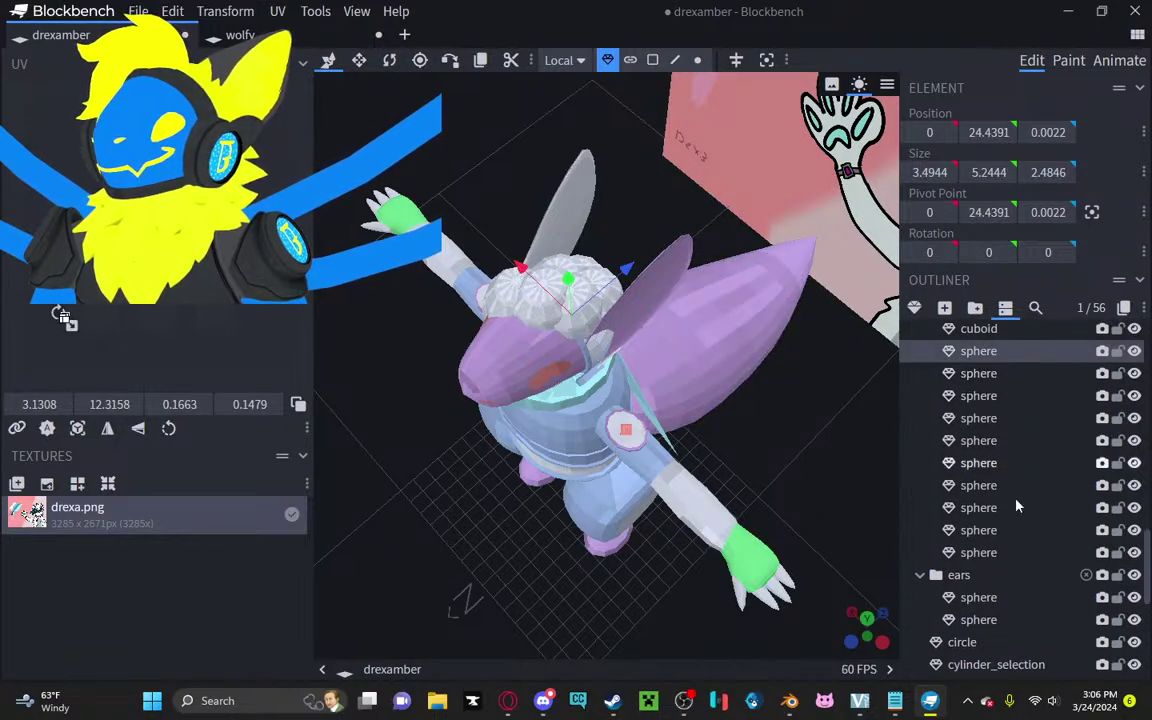
Step: Delete the nine hair spheres in bone4 from the head, keeping the large base head sphere
{"action": "left_click", "coordinate": [975, 552], "text": "shift"}
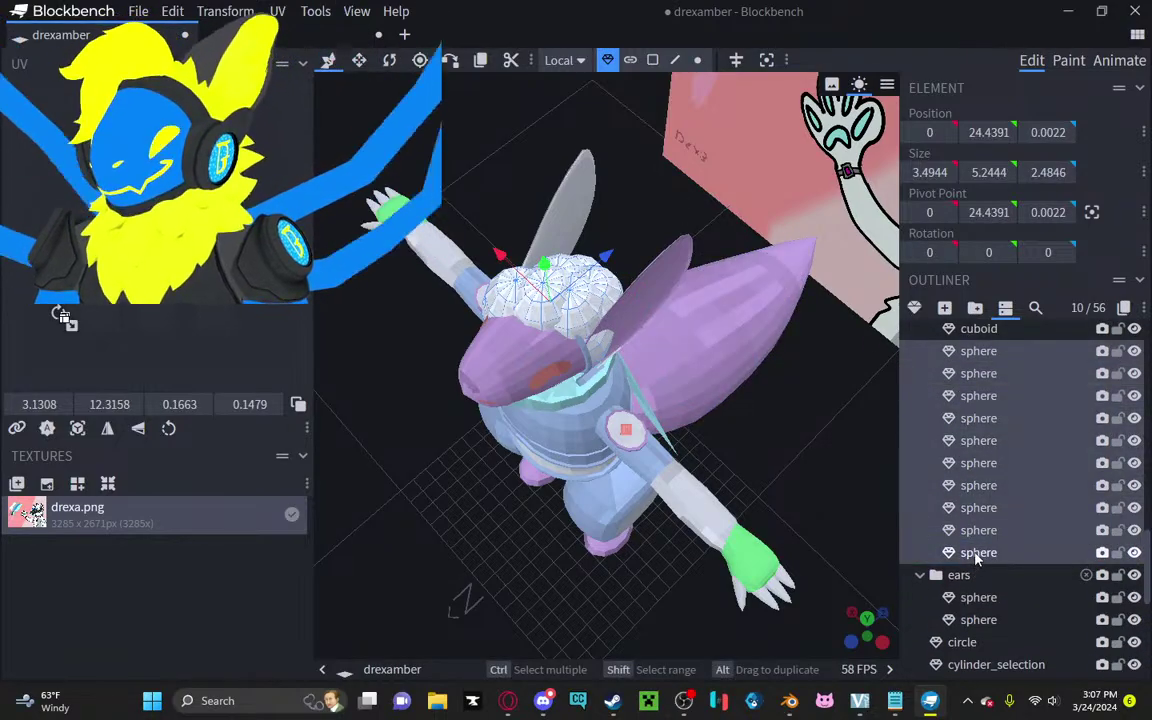
{"action": "key", "text": "Delete"}
{"action": "left_click_drag", "start_coordinate": [681, 231], "coordinate": [771, 524]}
{"action": "key", "text": "ctrl+z"}
{"action": "left_click_drag", "start_coordinate": [754, 436], "coordinate": [494, 306]}
{"action": "scroll", "coordinate": [650, 400], "scroll_direction": "down", "scroll_amount": 5}
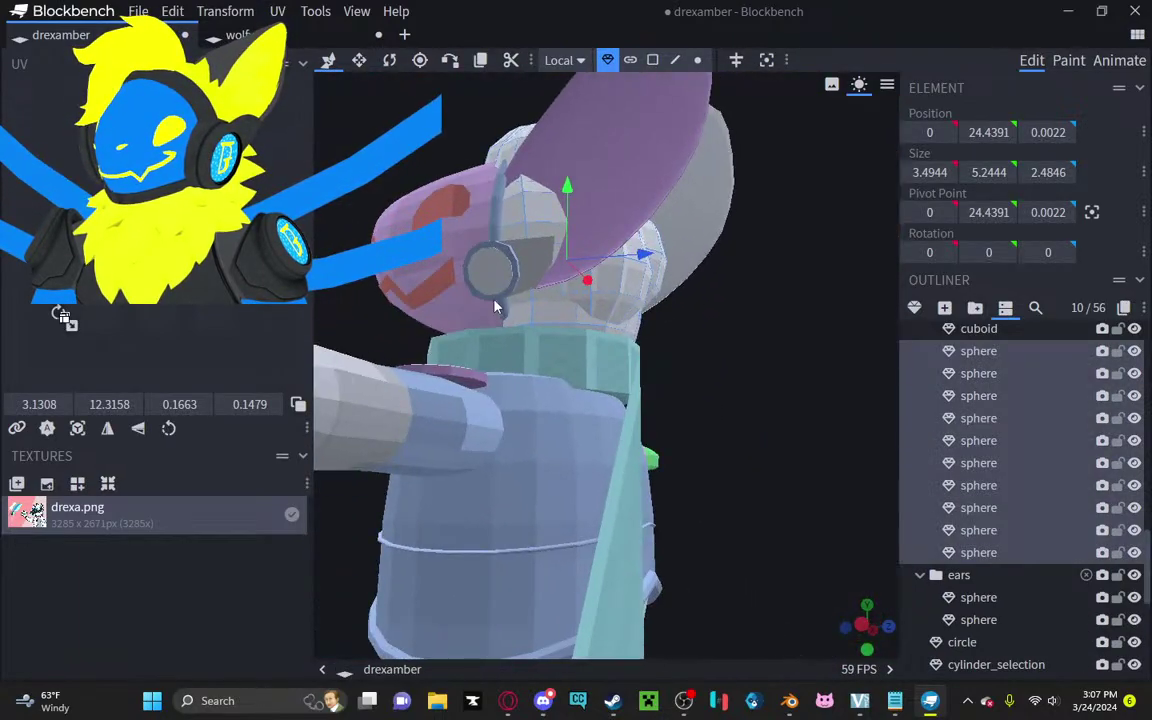
{"action": "left_click", "coordinate": [560, 322], "text": "ctrl"}
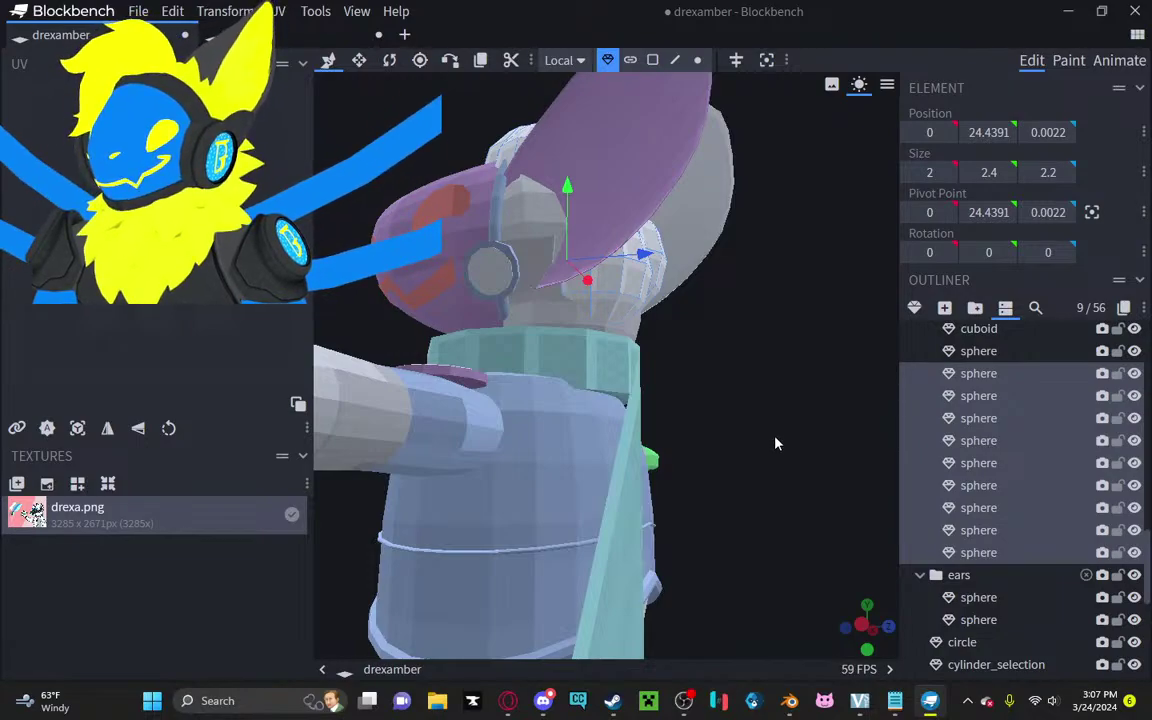
{"action": "key", "text": "Delete"}
Step: Delete the bone2 group that forms the shoulder disc on the rarm arm
{"action": "left_click_drag", "start_coordinate": [800, 442], "coordinate": [692, 442]}
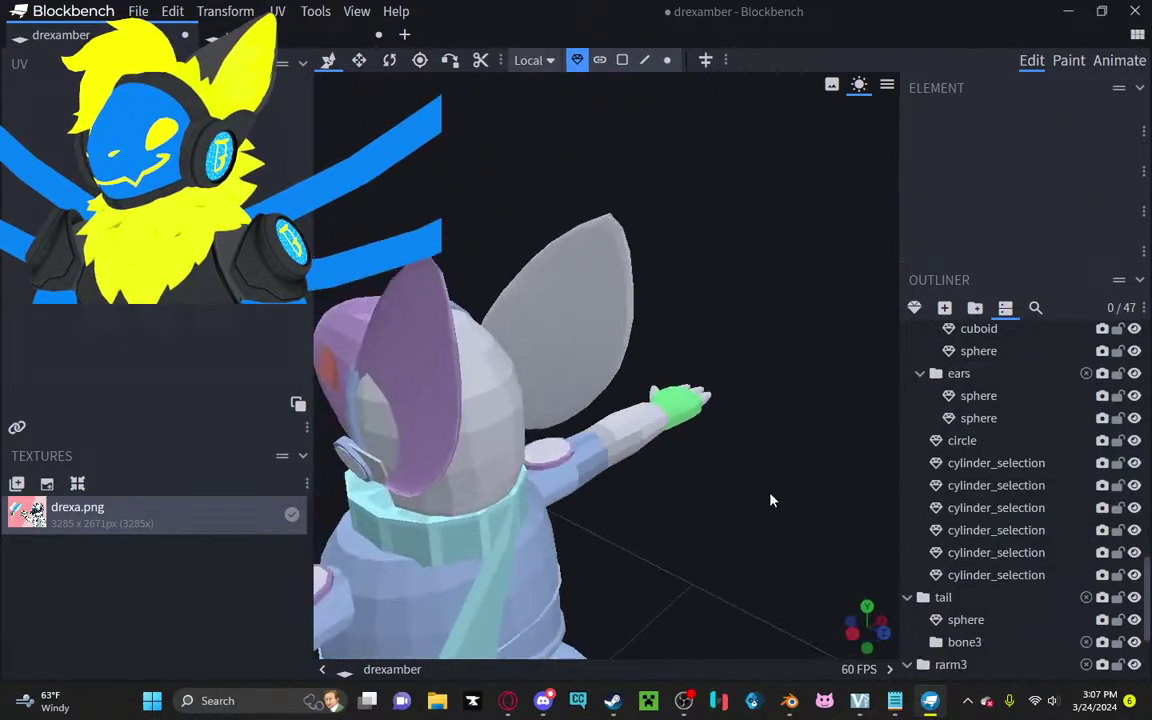
{"action": "left_click_drag", "start_coordinate": [730, 328], "coordinate": [588, 352]}
{"action": "scroll", "coordinate": [757, 330], "scroll_direction": "down", "scroll_amount": 5}
{"action": "left_click", "coordinate": [588, 351]}
{"action": "left_click", "coordinate": [591, 356], "text": "shift"}
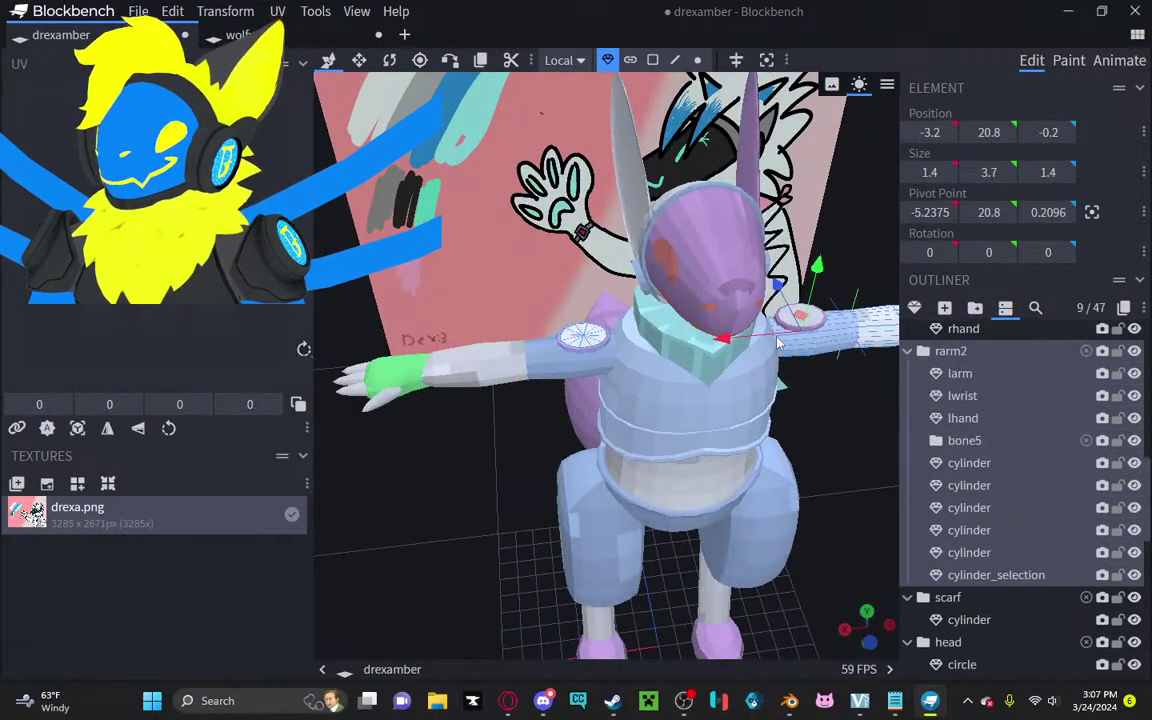
{"action": "left_click", "coordinate": [802, 331]}
{"action": "left_click", "coordinate": [800, 332]}
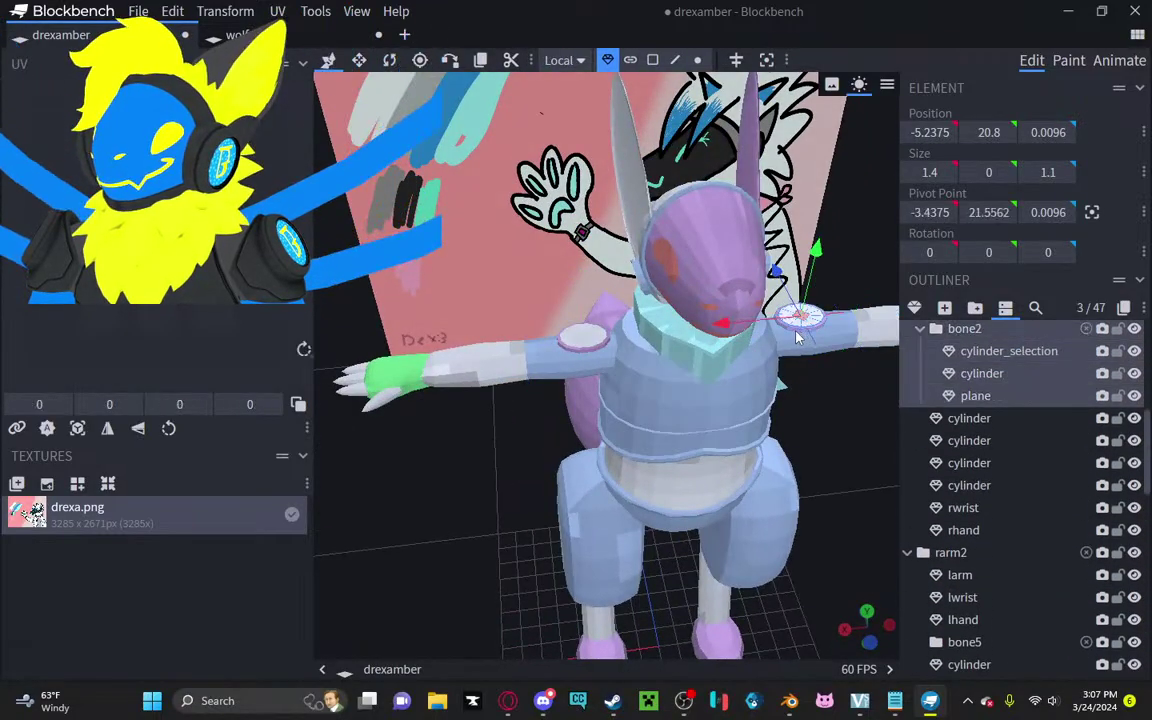
{"action": "left_click_drag", "start_coordinate": [797, 338], "coordinate": [616, 381]}
{"action": "key", "text": "Delete"}
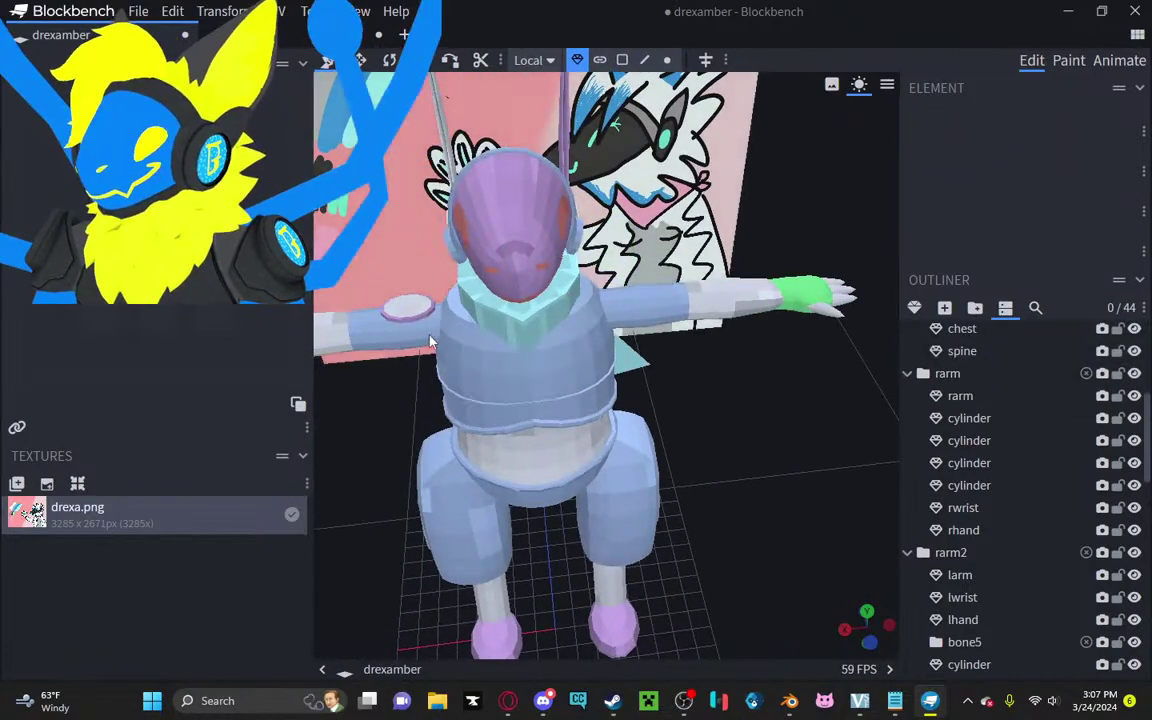
Step: Delete the cylinder and cylinder_selection meshes that form the shoulder disc on the rarm2 arm
{"action": "left_click", "coordinate": [418, 316]}
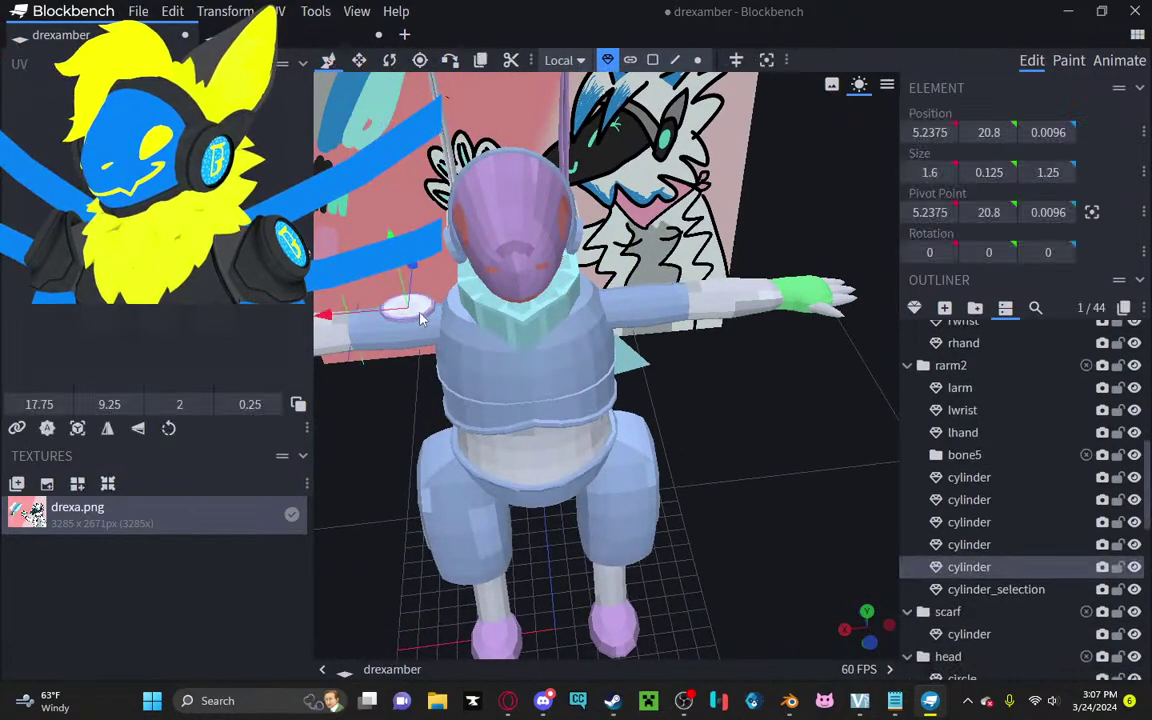
{"action": "left_click", "coordinate": [417, 312], "text": "shift"}
{"action": "left_click", "coordinate": [425, 314]}
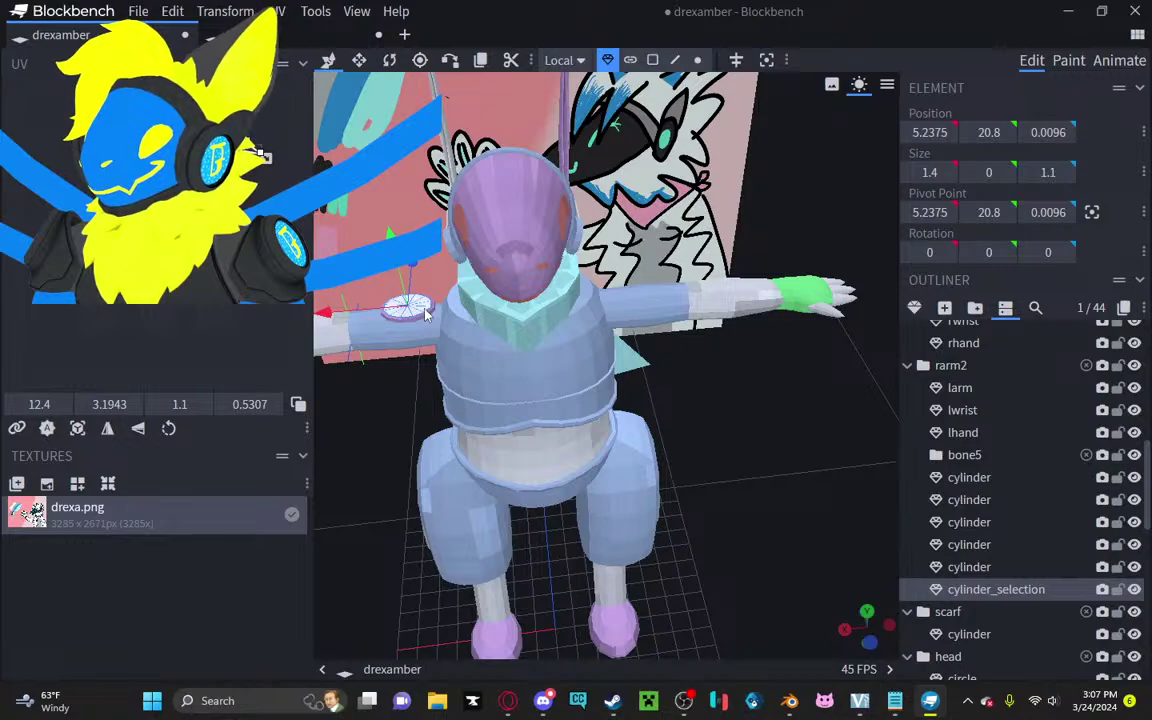
{"action": "double_click", "coordinate": [420, 318]}
{"action": "left_click", "coordinate": [420, 318]}
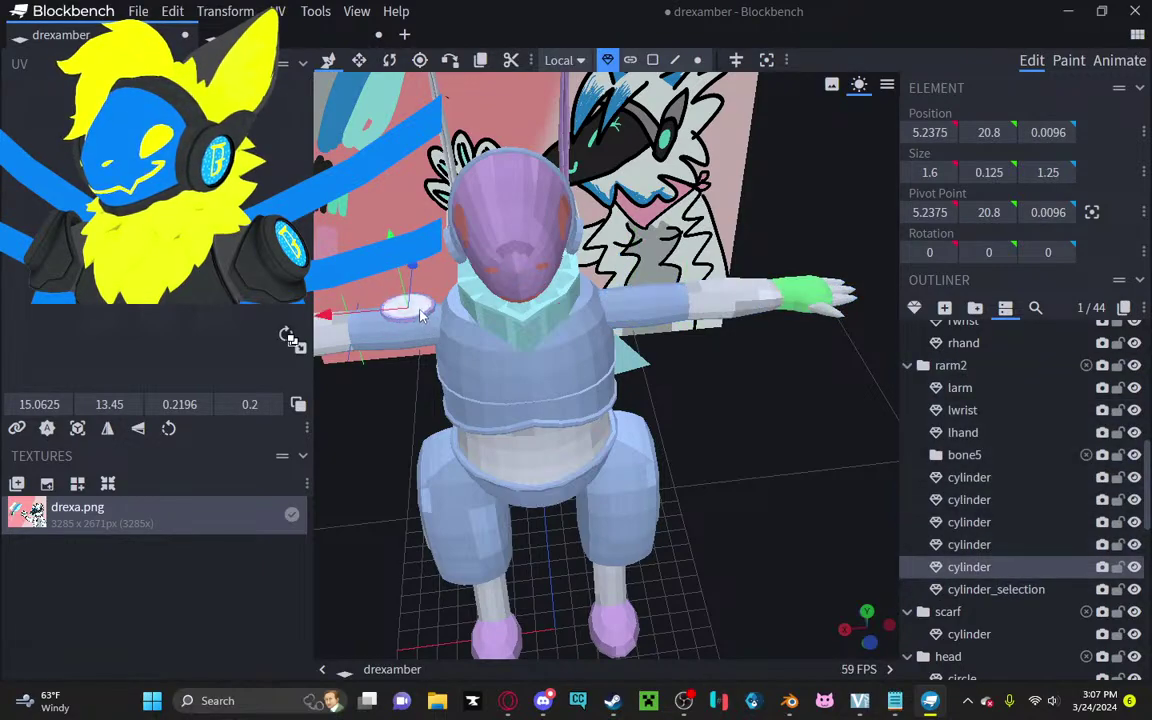
{"action": "key", "text": "Delete"}
Step: Delete the circle on the outside of the left thigh and the lthigh mesh itself
{"action": "left_click_drag", "start_coordinate": [520, 430], "coordinate": [505, 397]}
{"action": "left_click", "coordinate": [505, 397]}
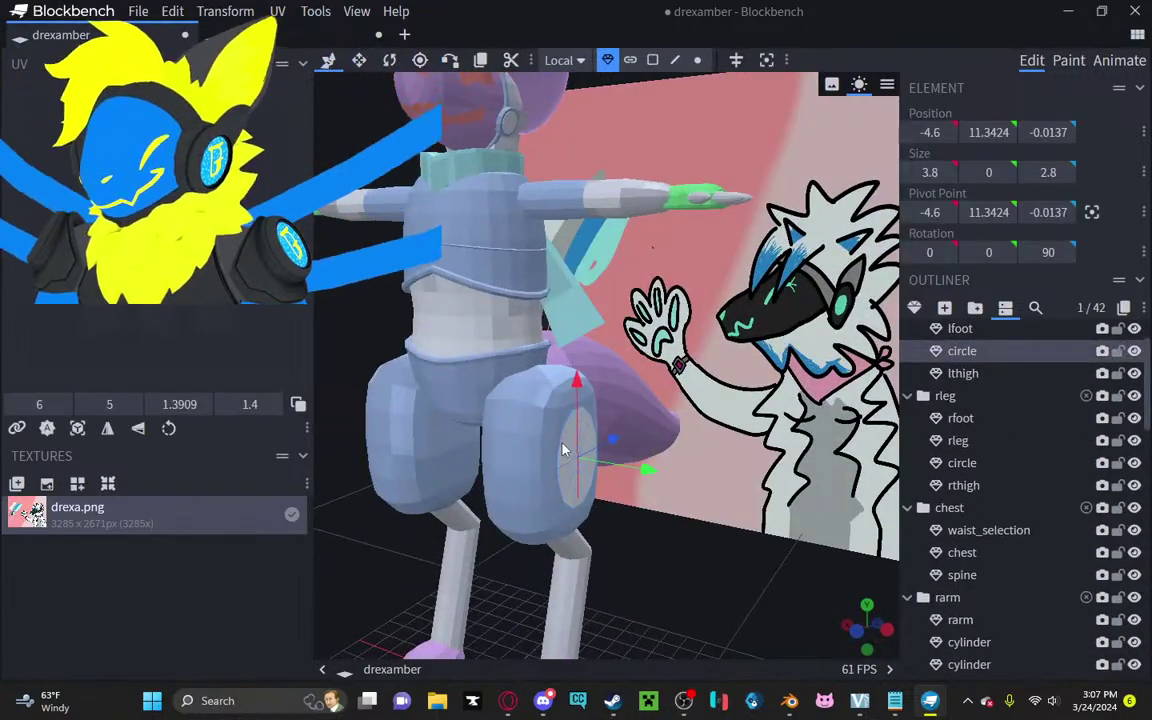
{"action": "key", "text": "Delete"}
{"action": "left_click", "coordinate": [552, 458]}
{"action": "key", "text": "Delete"}
Step: Delete the waist_selection, chest and rthigh meshes from the imported body
{"action": "left_click", "coordinate": [436, 338]}
{"action": "key", "text": "Delete"}
{"action": "left_click", "coordinate": [454, 238]}
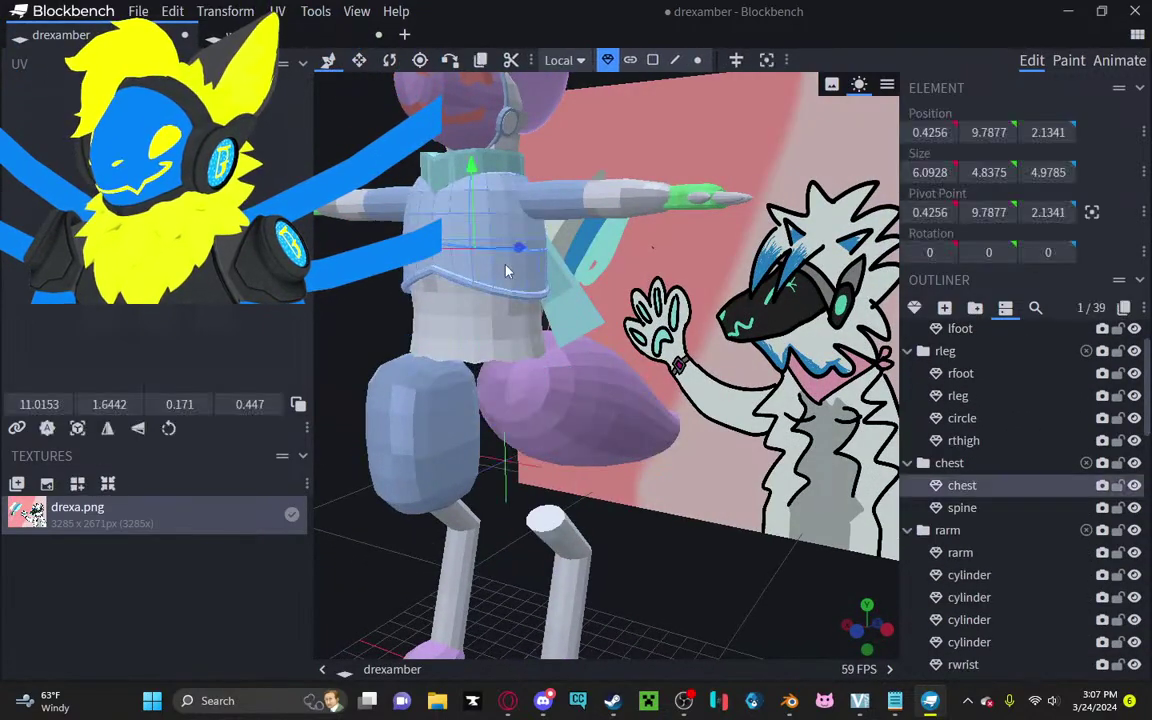
{"action": "key", "text": "Delete"}
{"action": "left_click", "coordinate": [410, 420]}
{"action": "key", "text": "Delete"}
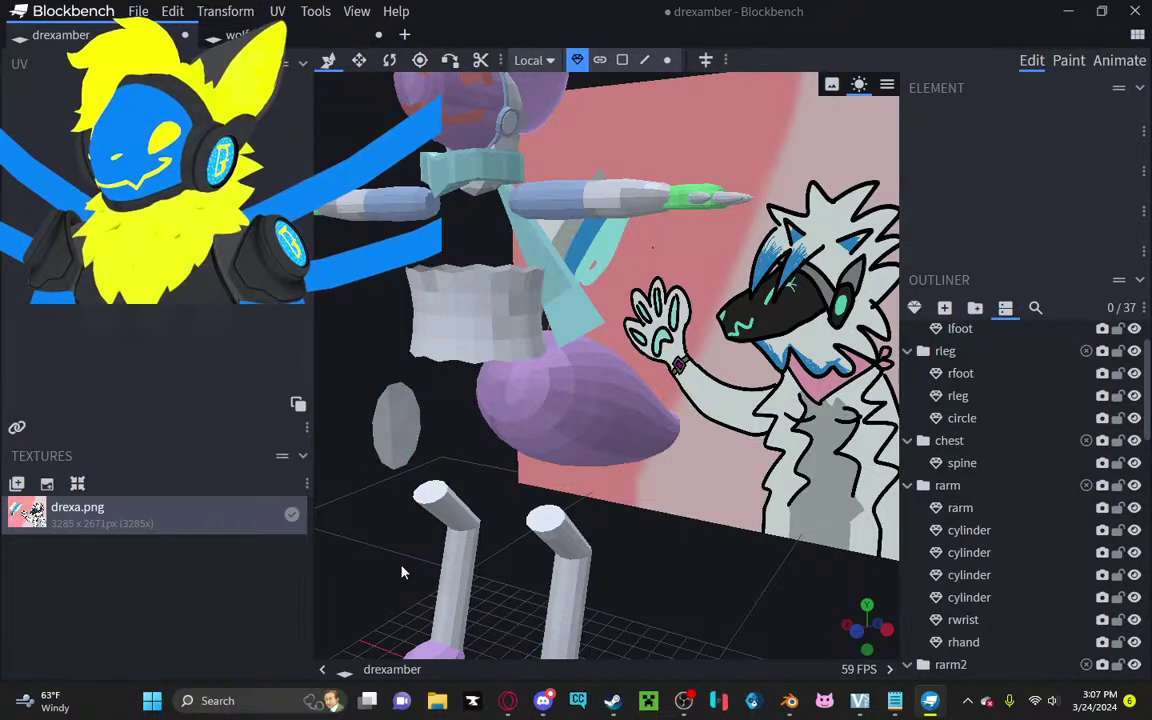
Step: Delete the circle mesh in the rleg group and the teal scarf mesh hanging from the neck
{"action": "left_click_drag", "start_coordinate": [390, 560], "coordinate": [477, 498]}
{"action": "left_click", "coordinate": [477, 498]}
{"action": "key", "text": "Delete"}
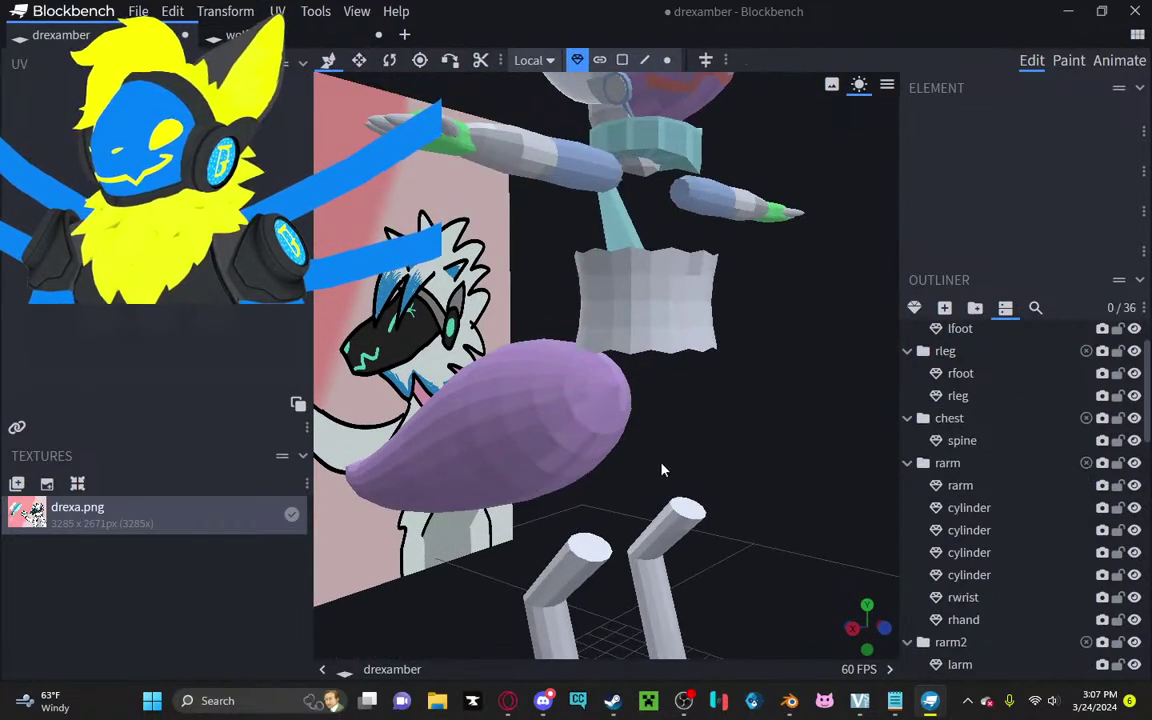
{"action": "left_click_drag", "start_coordinate": [660, 470], "coordinate": [600, 360]}
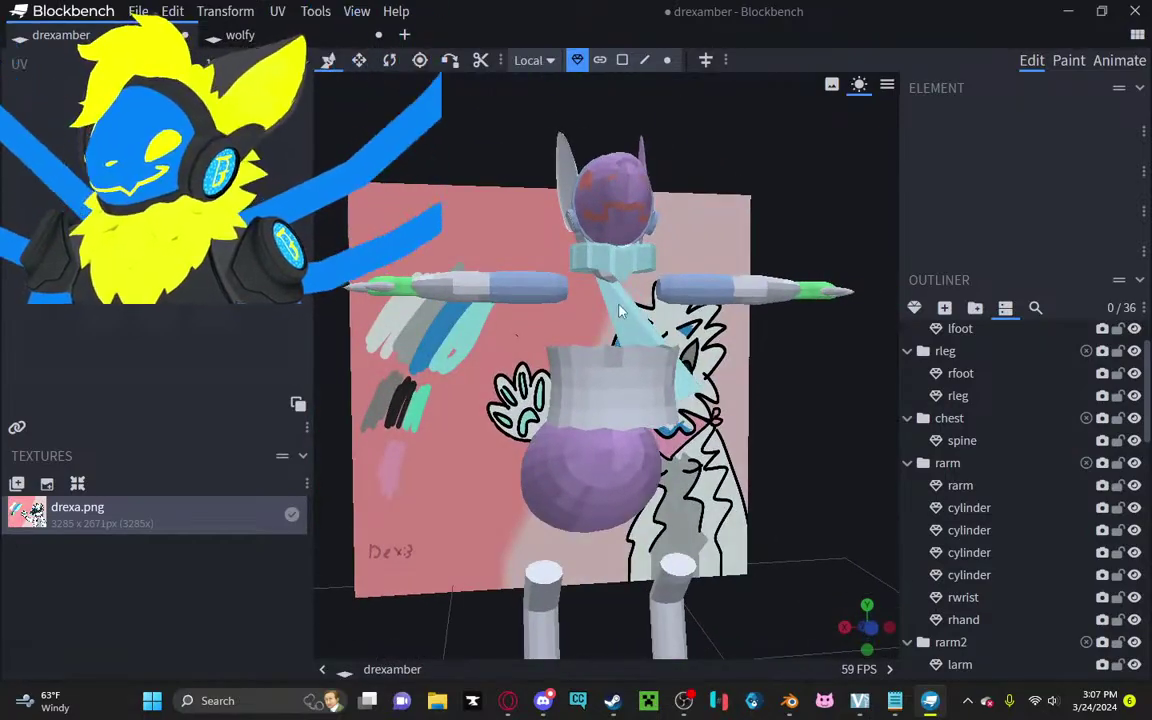
{"action": "left_click", "coordinate": [620, 313]}
{"action": "key", "text": "Delete"}
{"action": "left_click_drag", "start_coordinate": [620, 313], "coordinate": [707, 461]}
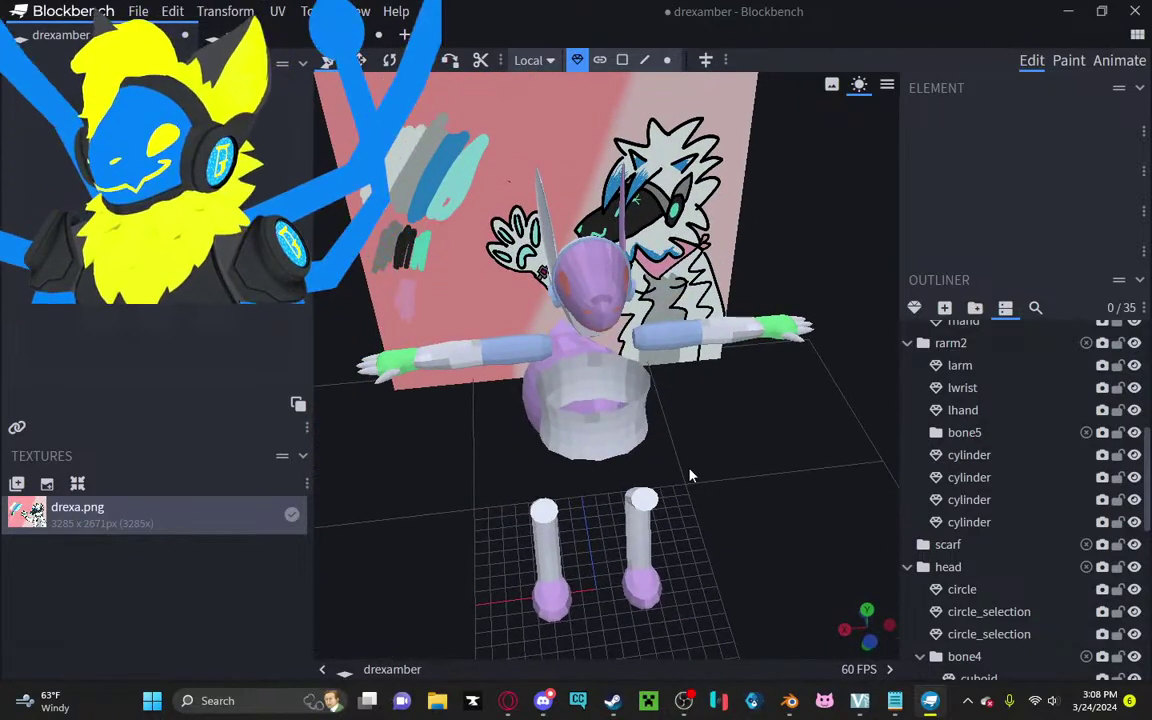
Step: Cycle through the view modes to inspect face orientation, lock the cuboid reference plane, and return to the textured view
{"action": "key", "text": "z"}
{"action": "key", "text": "z"}
{"action": "key", "text": "z"}
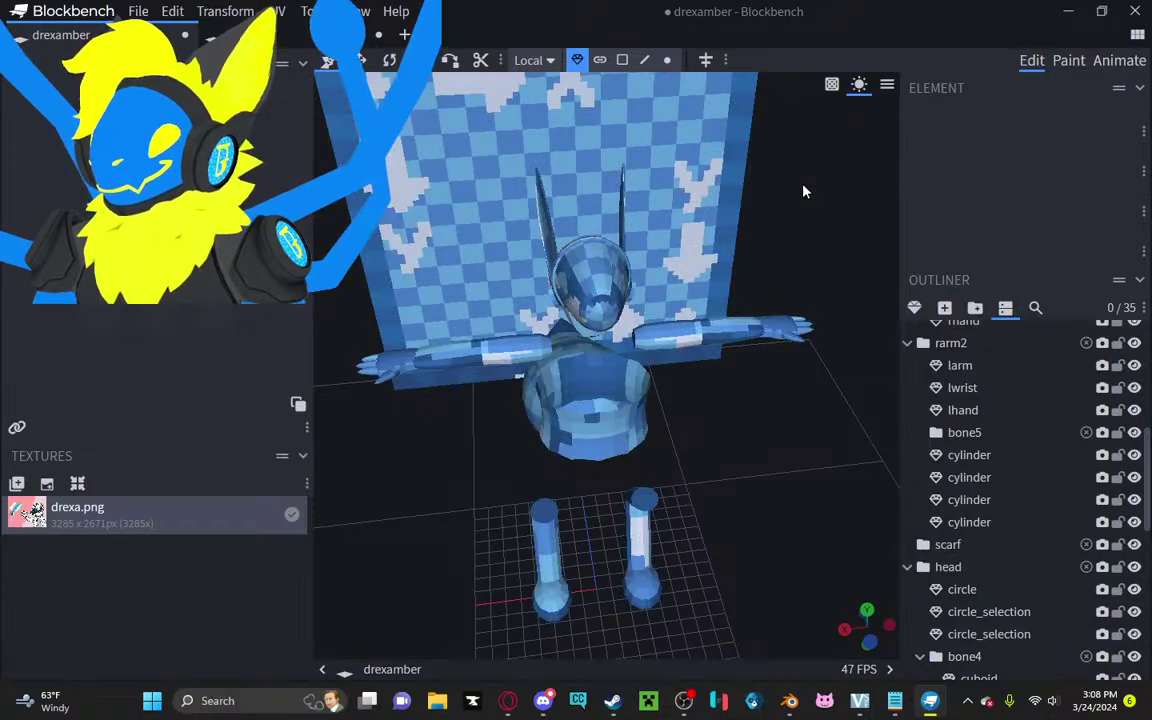
{"action": "left_click_drag", "start_coordinate": [805, 190], "coordinate": [776, 170]}
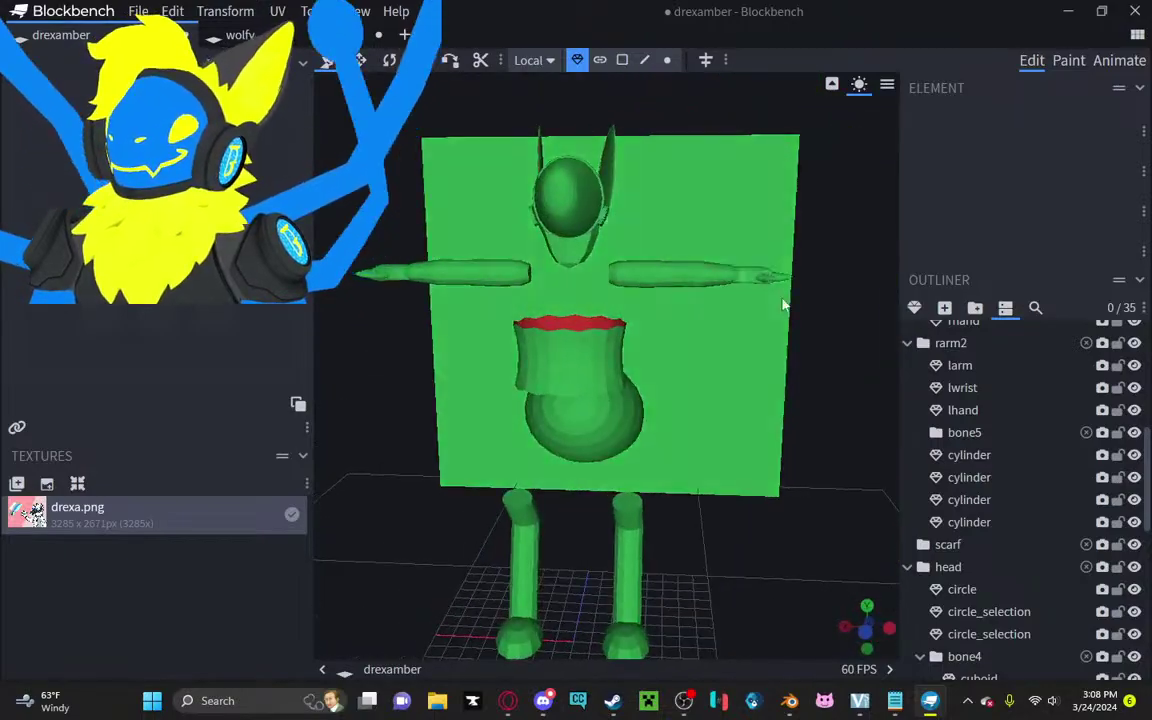
{"action": "left_click", "coordinate": [768, 445]}
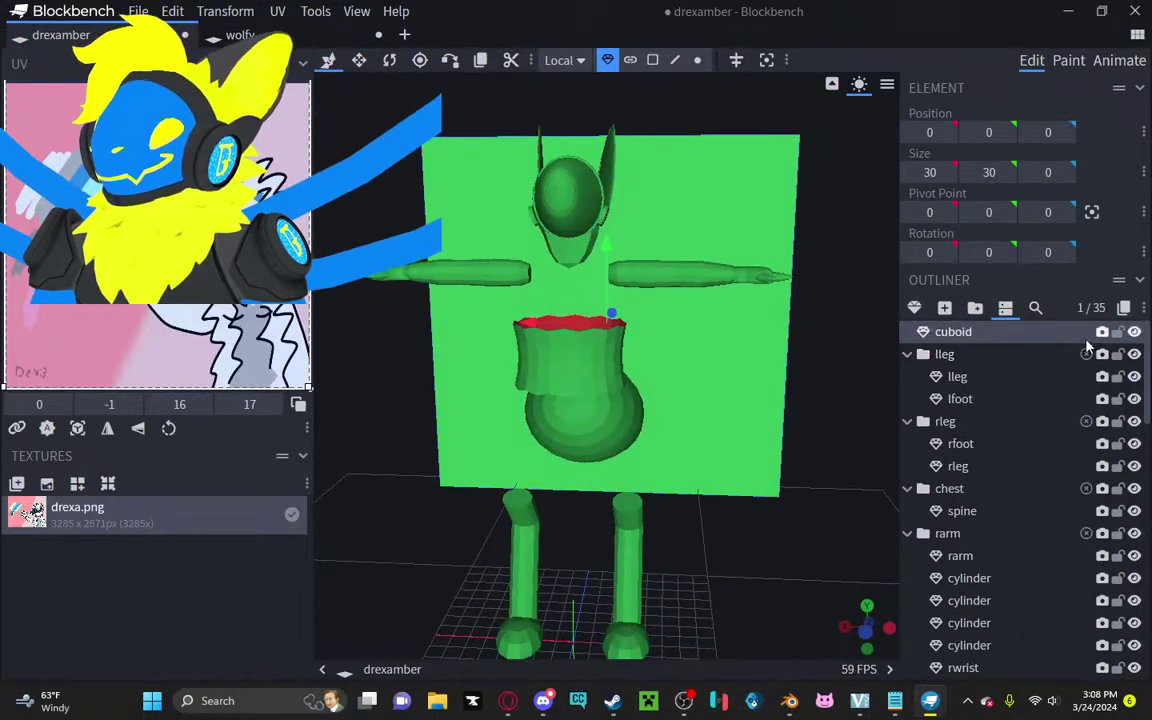
{"action": "left_click", "coordinate": [1118, 333]}
{"action": "left_click_drag", "start_coordinate": [748, 470], "coordinate": [708, 366]}
{"action": "key", "text": "z"}
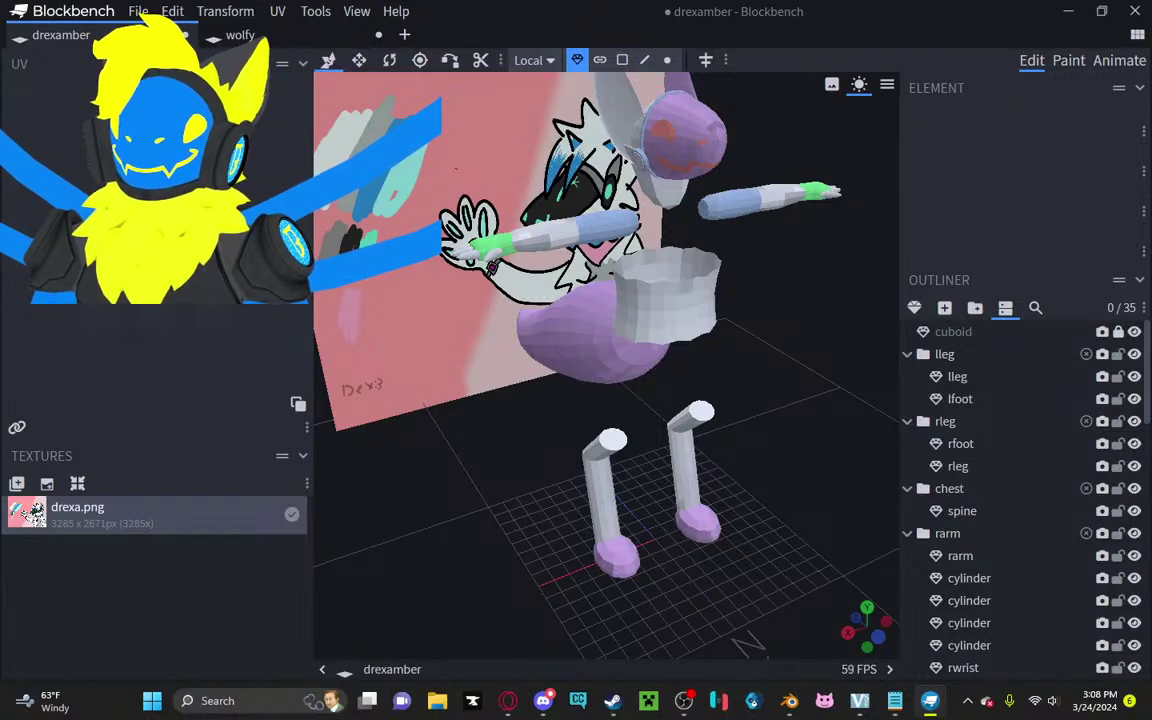
Step: Examine the bent shape of the lleg and rleg meshes up close from several angles
{"action": "key", "text": "alt+Tab"}
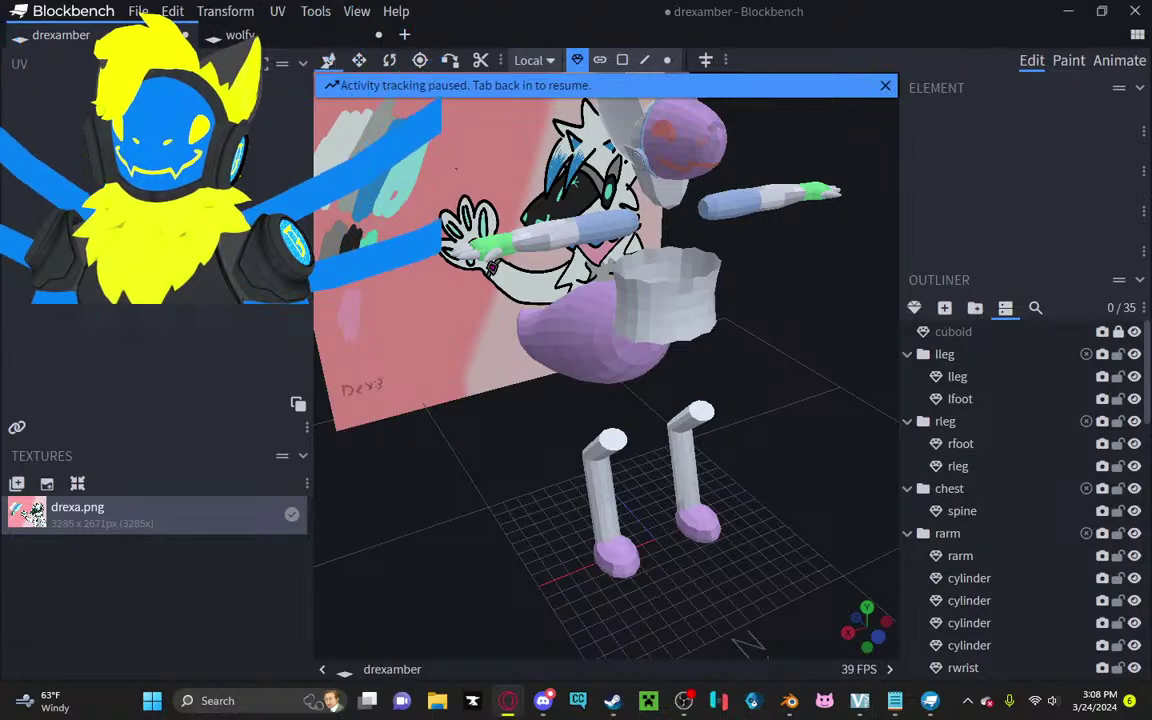
{"action": "left_click_drag", "start_coordinate": [314, 446], "coordinate": [443, 550]}
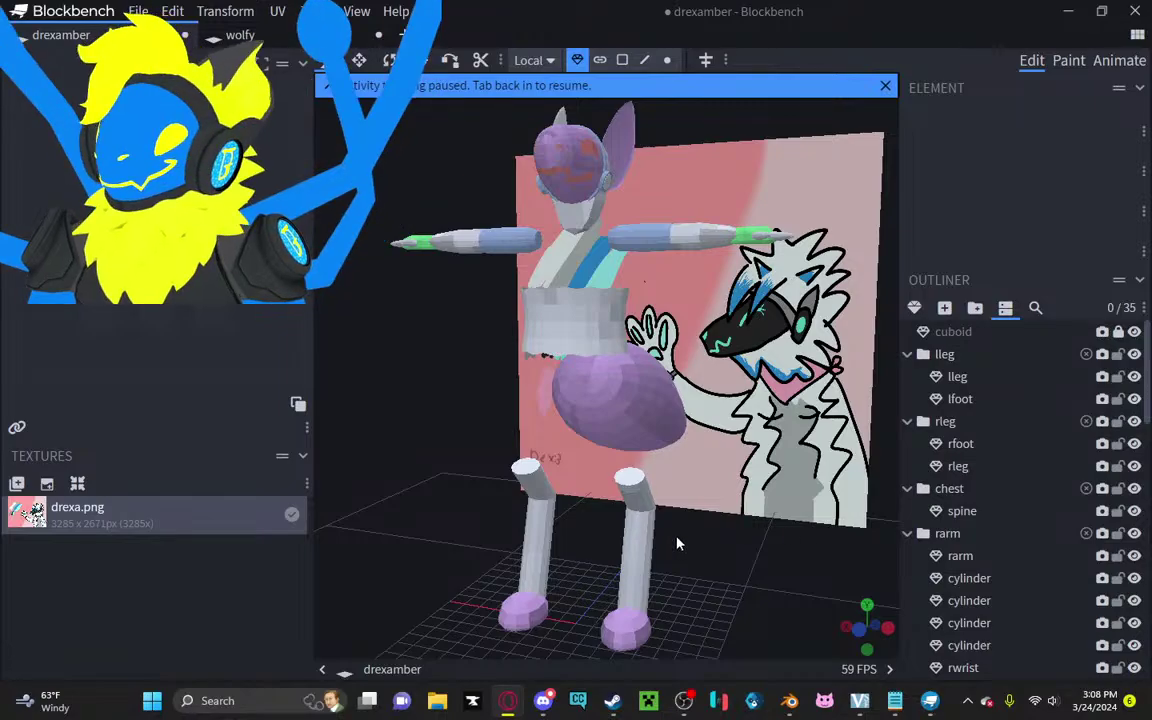
{"action": "left_click_drag", "start_coordinate": [676, 543], "coordinate": [600, 487]}
{"action": "left_click", "coordinate": [600, 487]}
{"action": "scroll", "coordinate": [699, 507], "scroll_direction": "up", "scroll_amount": 6}
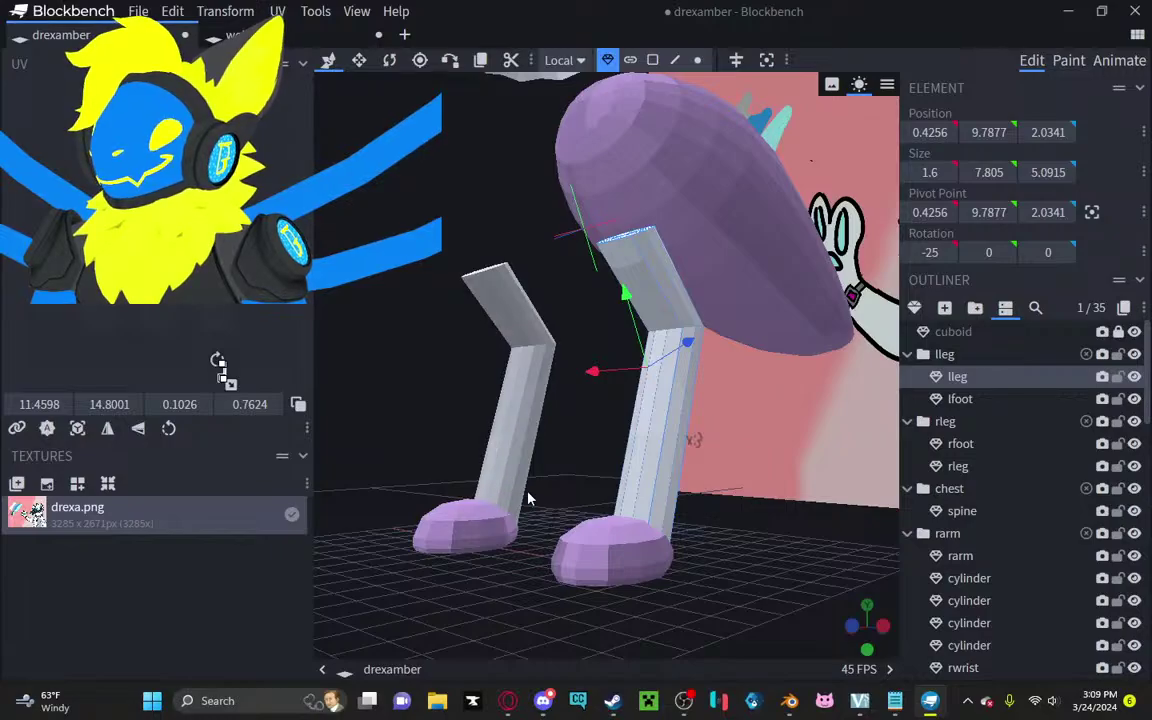
{"action": "left_click_drag", "start_coordinate": [529, 498], "coordinate": [440, 469]}
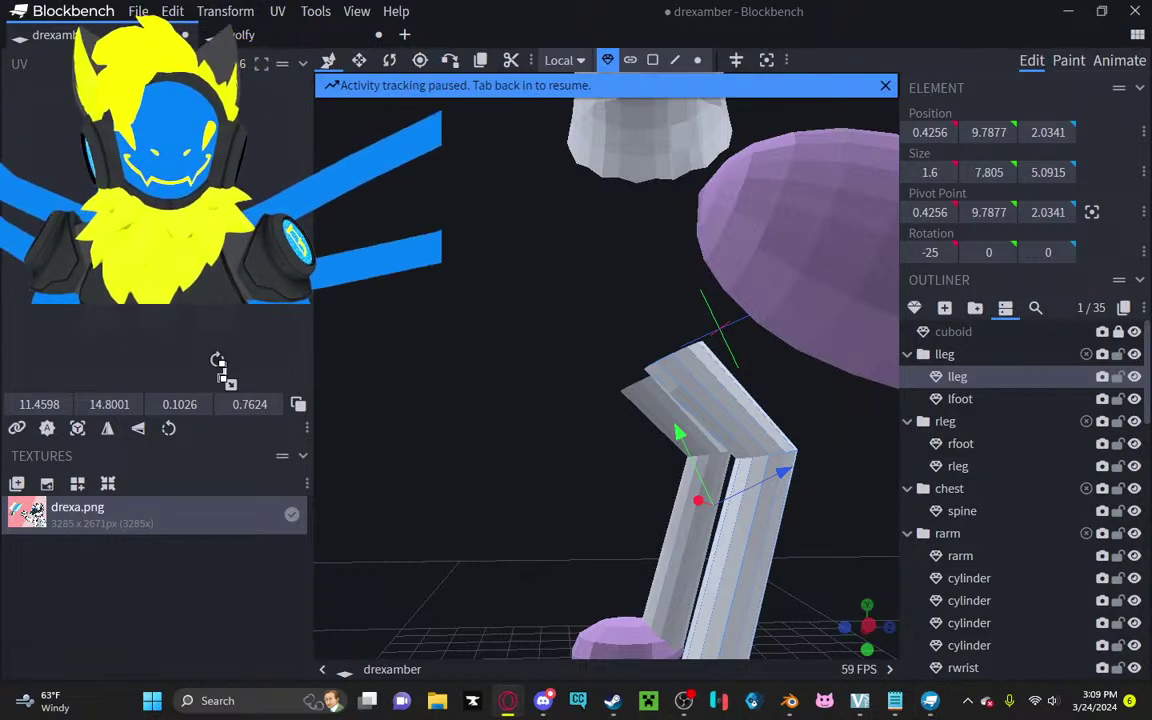
{"action": "left_click_drag", "start_coordinate": [418, 496], "coordinate": [353, 431]}
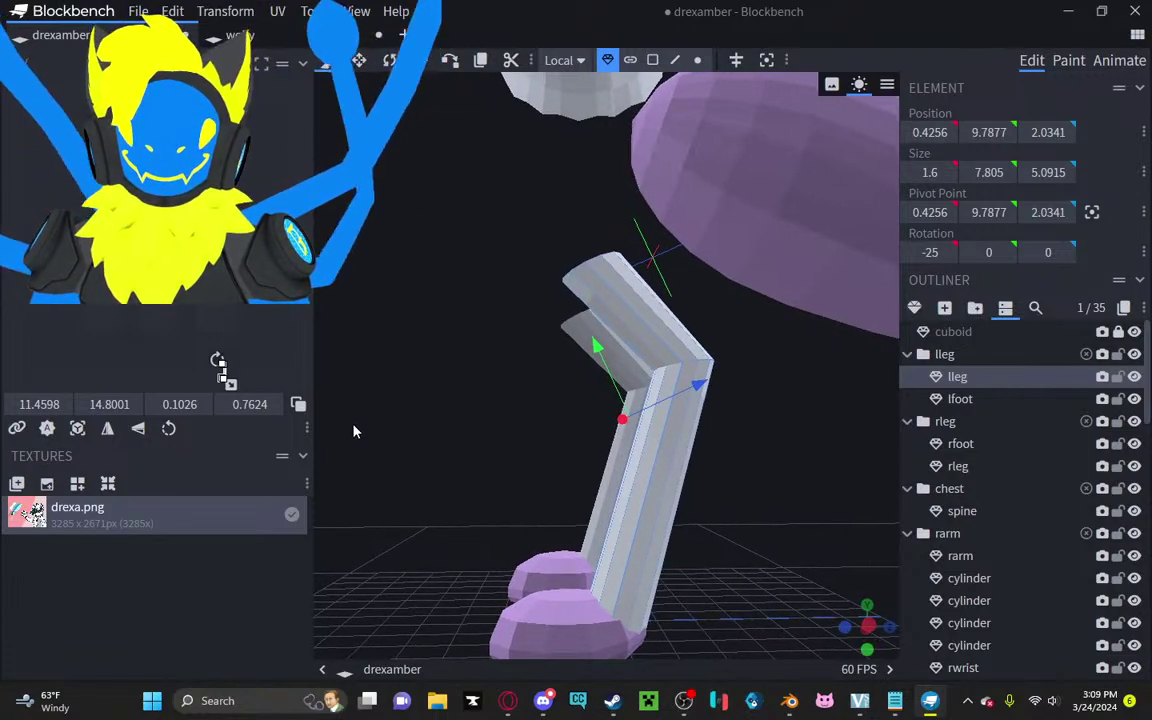
{"action": "left_click_drag", "start_coordinate": [746, 375], "coordinate": [738, 442]}
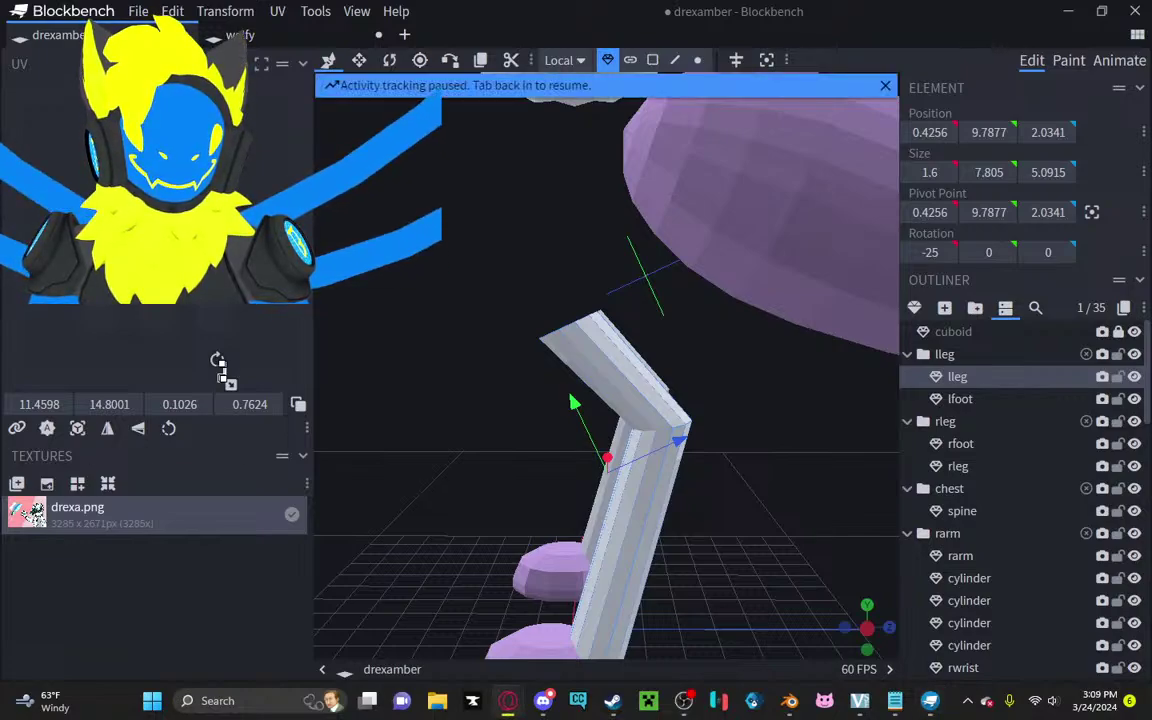
{"action": "left_click_drag", "start_coordinate": [620, 599], "coordinate": [716, 598]}
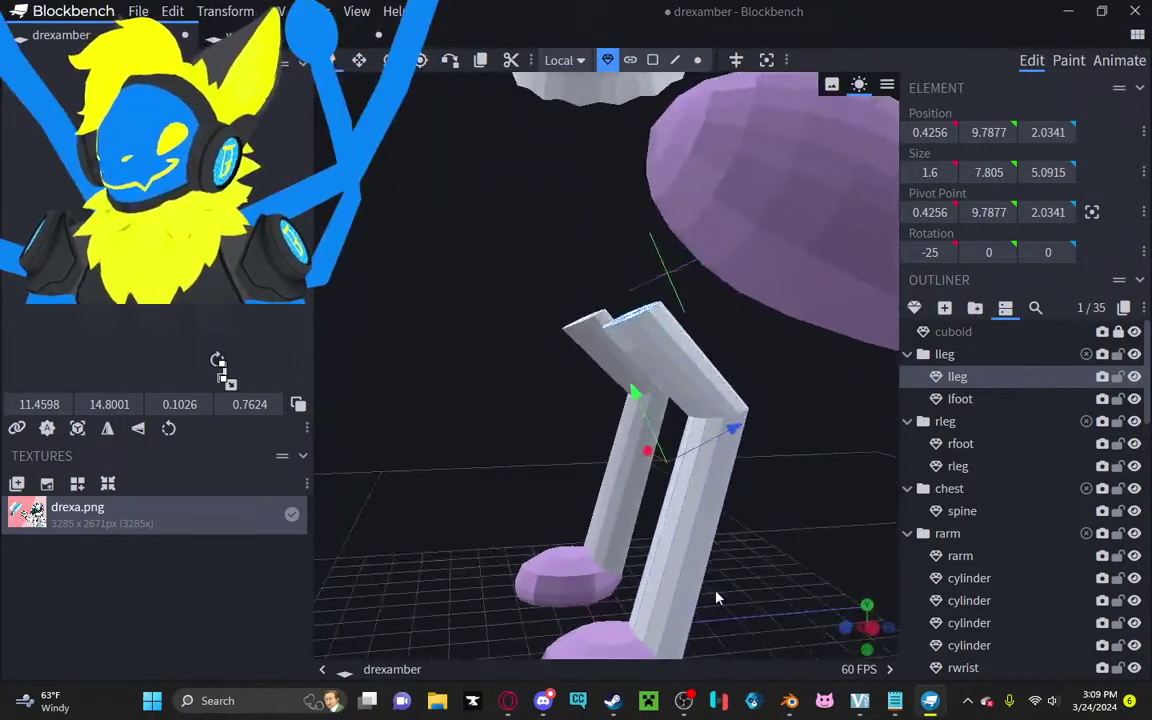
Step: Select the triangular faces of the rleg mesh's upper end cap, and return to object selection
{"action": "left_click", "coordinate": [652, 60]}
{"action": "left_click_drag", "start_coordinate": [540, 256], "coordinate": [625, 329]}
{"action": "left_click", "coordinate": [620, 348]}
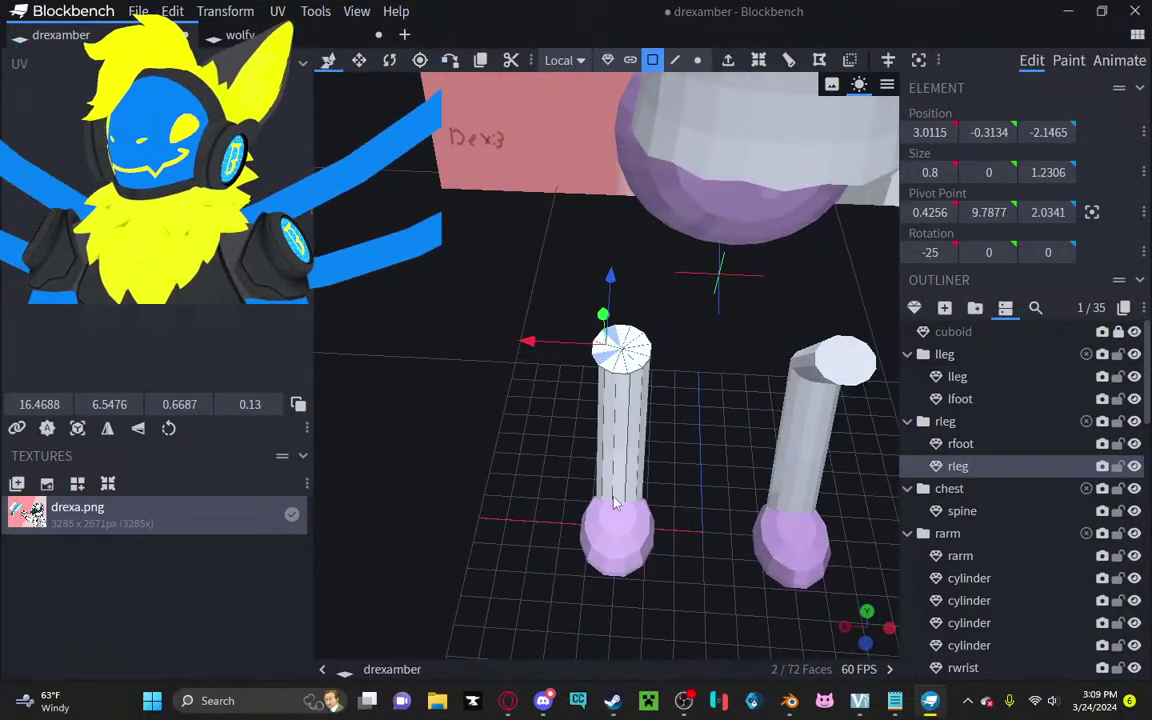
{"action": "scroll", "coordinate": [615, 503], "scroll_direction": "up", "scroll_amount": 2}
{"action": "left_click", "coordinate": [662, 334], "text": "shift"}
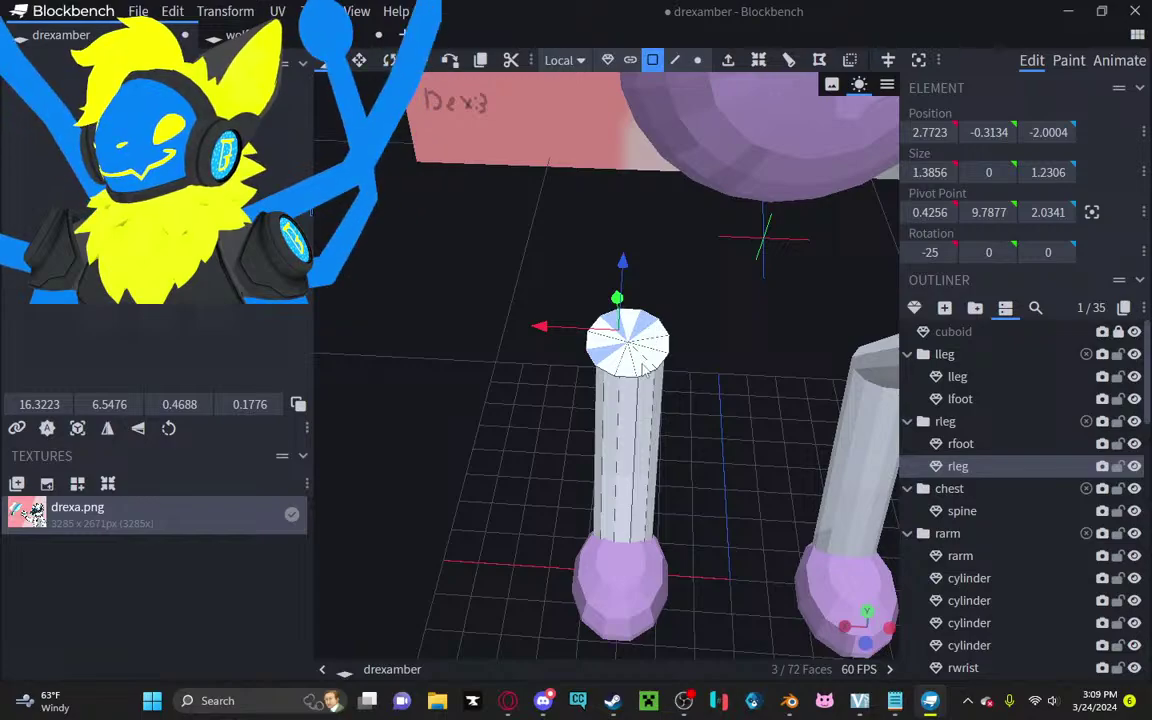
{"action": "left_click", "coordinate": [627, 373], "text": "shift"}
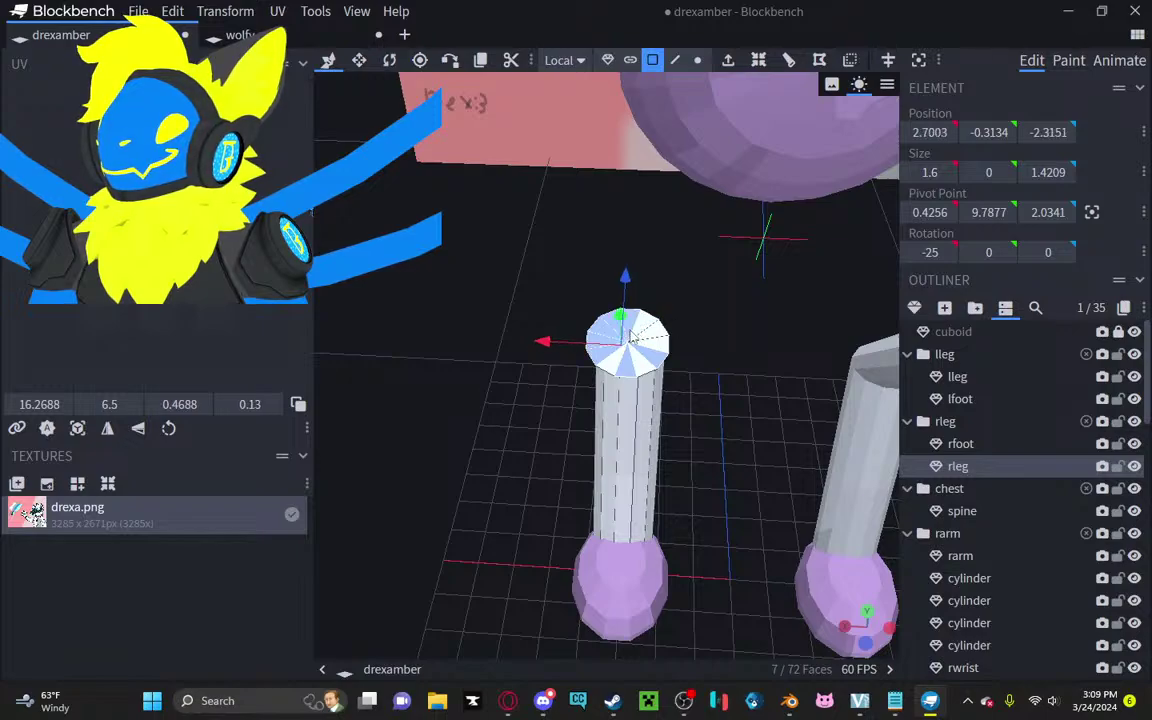
{"action": "left_click", "coordinate": [645, 336], "text": "shift"}
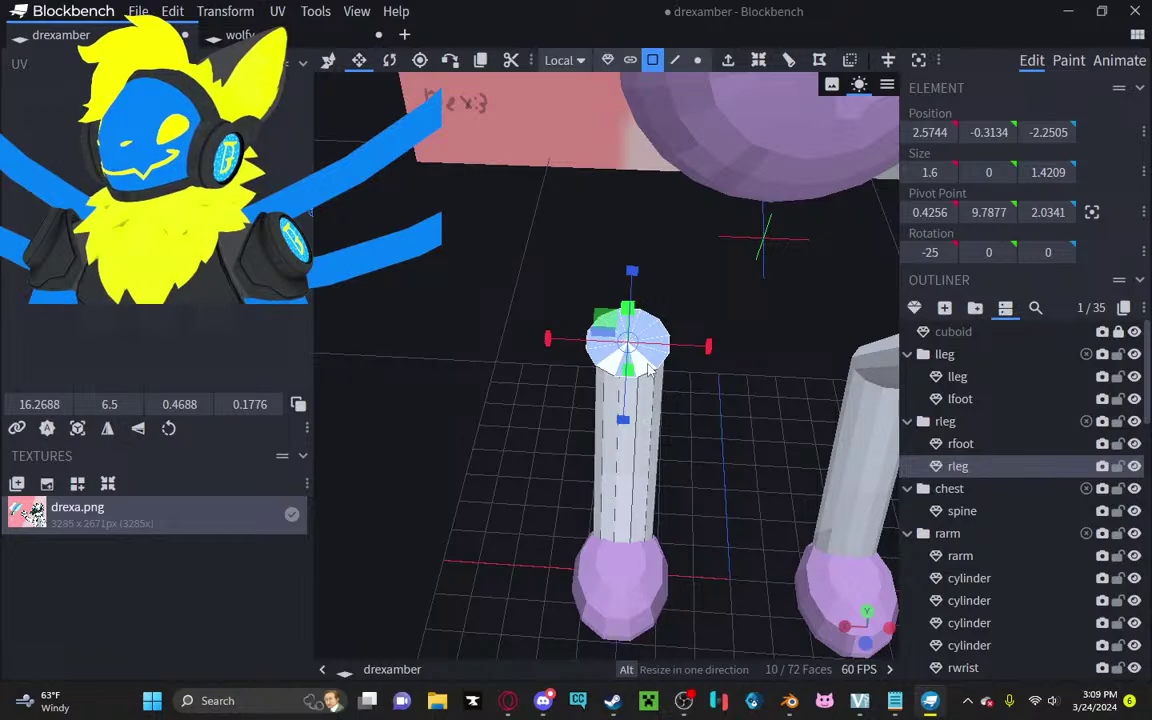
{"action": "left_click", "coordinate": [607, 375], "text": "shift"}
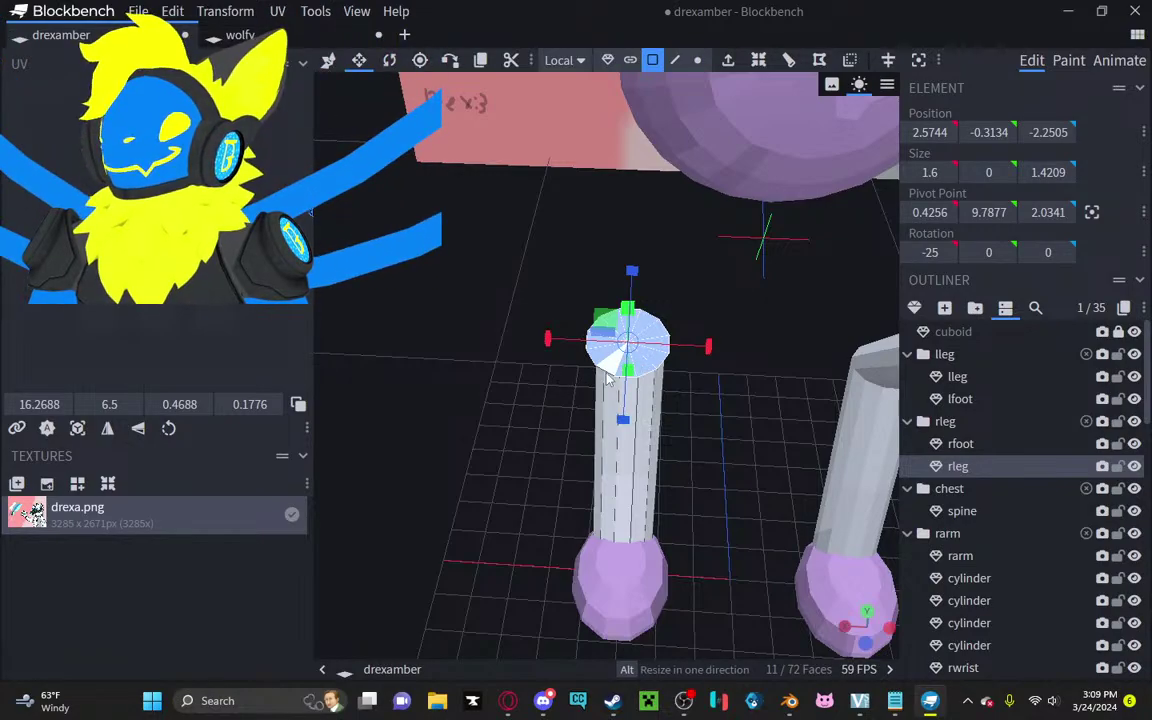
{"action": "left_click_drag", "start_coordinate": [689, 401], "coordinate": [632, 355]}
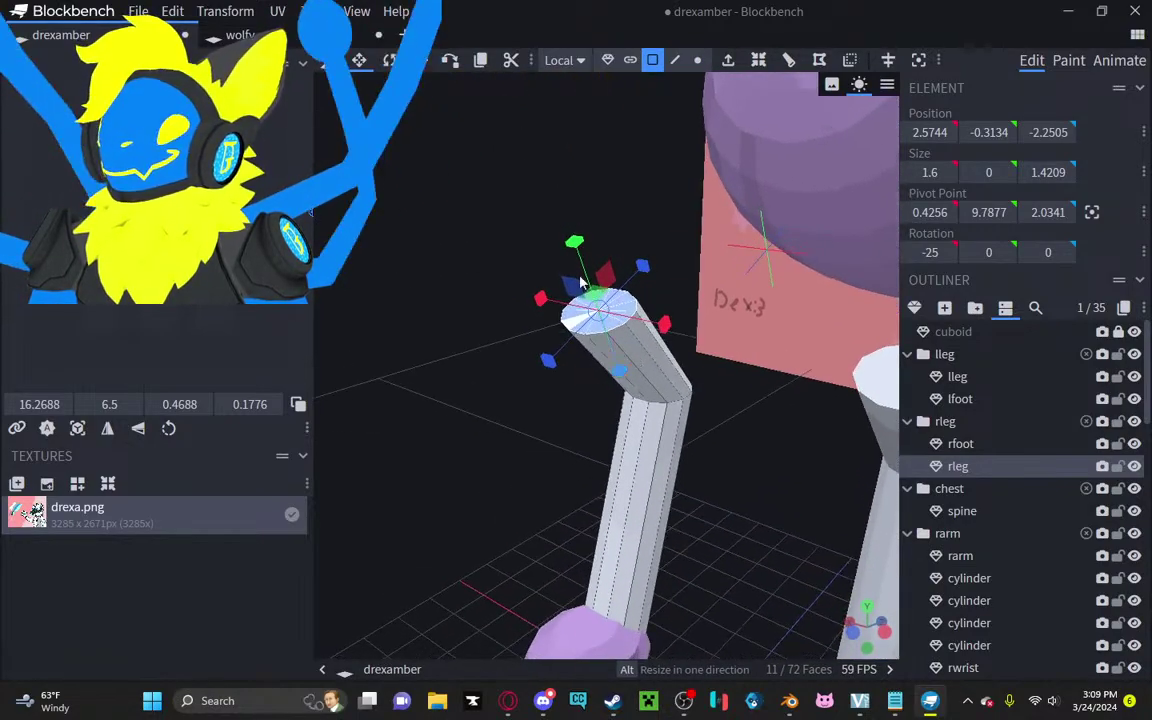
{"action": "right_click_drag", "start_coordinate": [580, 277], "coordinate": [633, 172]}
{"action": "left_click", "coordinate": [607, 60]}
{"action": "right_click_drag", "start_coordinate": [681, 310], "coordinate": [612, 323]}
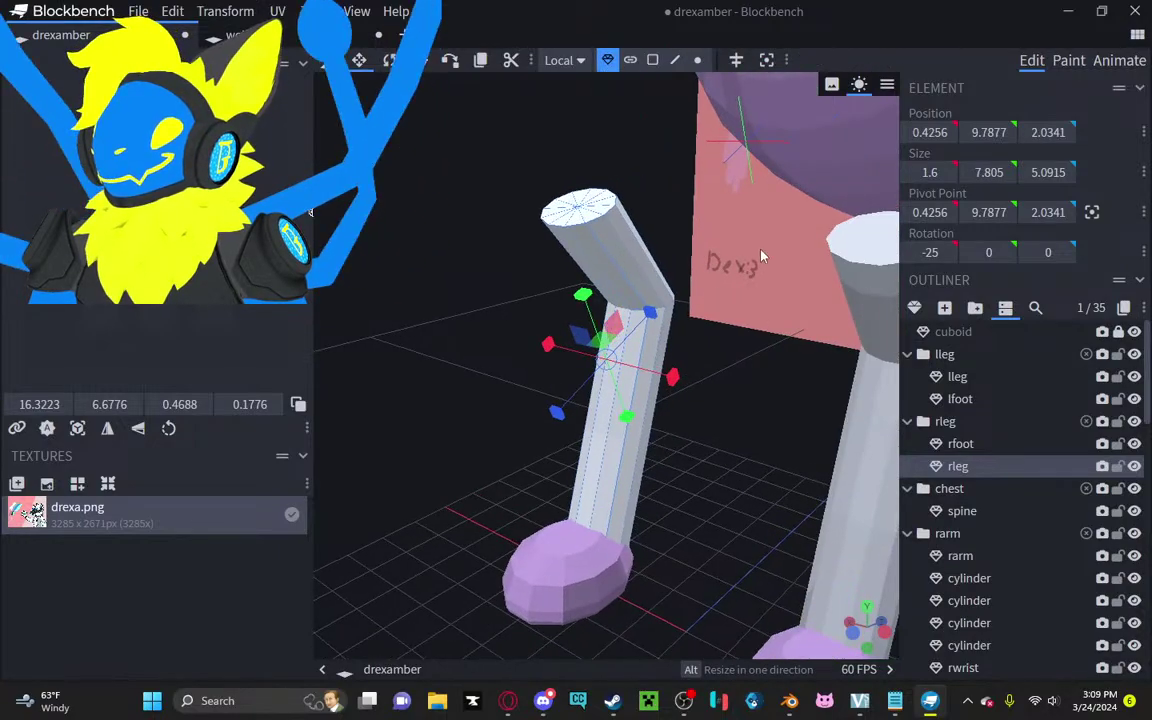
Step: Select the ring of vertices at the rleg mesh's knee and move it forward to straighten the leg
{"action": "left_click_drag", "start_coordinate": [761, 256], "coordinate": [656, 203]}
{"action": "left_click", "coordinate": [675, 60]}
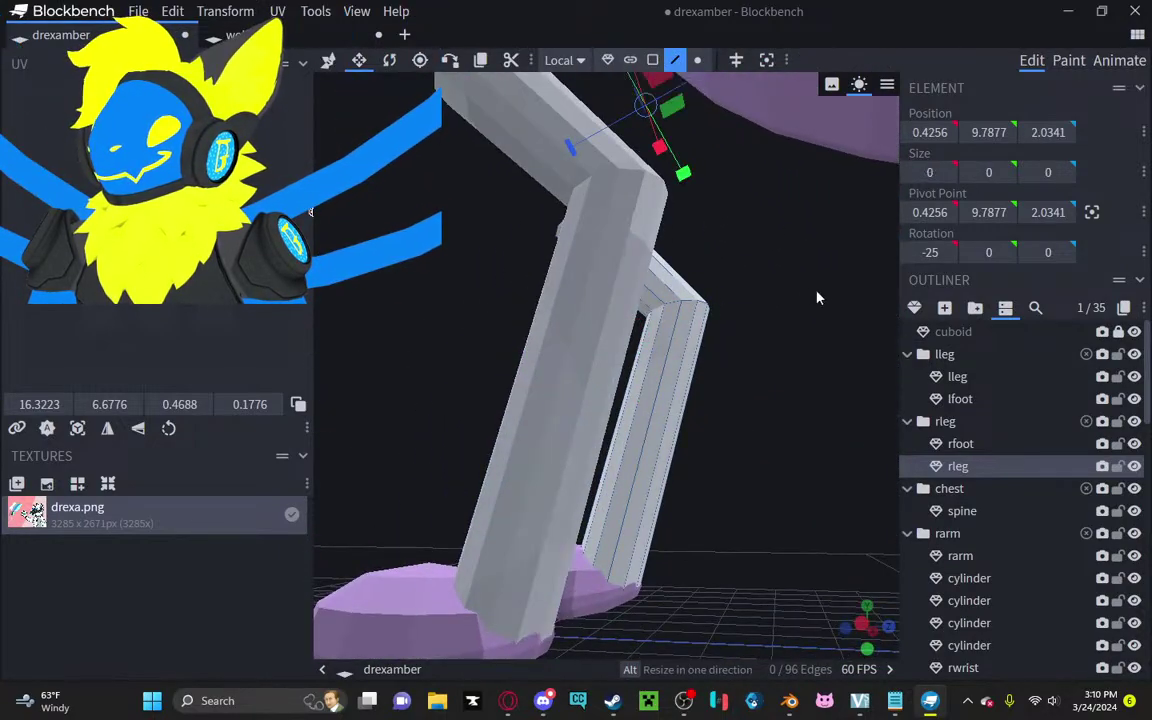
{"action": "left_click_drag", "start_coordinate": [752, 272], "coordinate": [795, 299]}
{"action": "scroll", "coordinate": [795, 299], "scroll_direction": "up", "scroll_amount": 3}
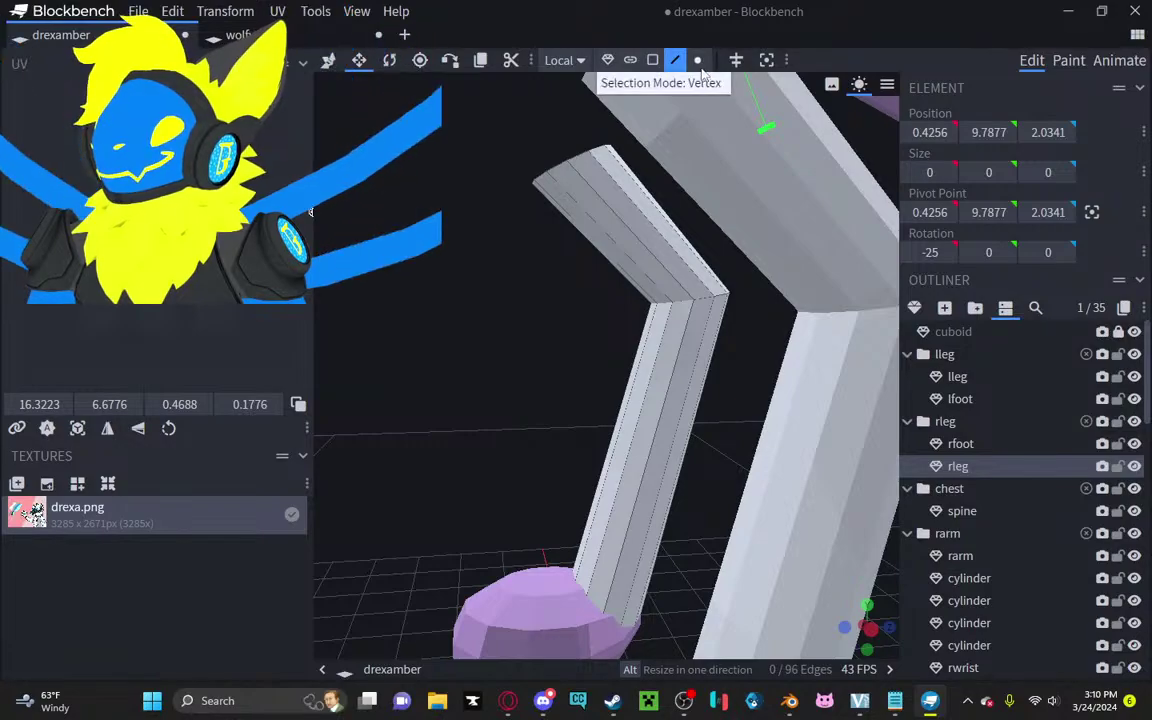
{"action": "left_click_drag", "start_coordinate": [760, 346], "coordinate": [543, 254], "text": "ctrl"}
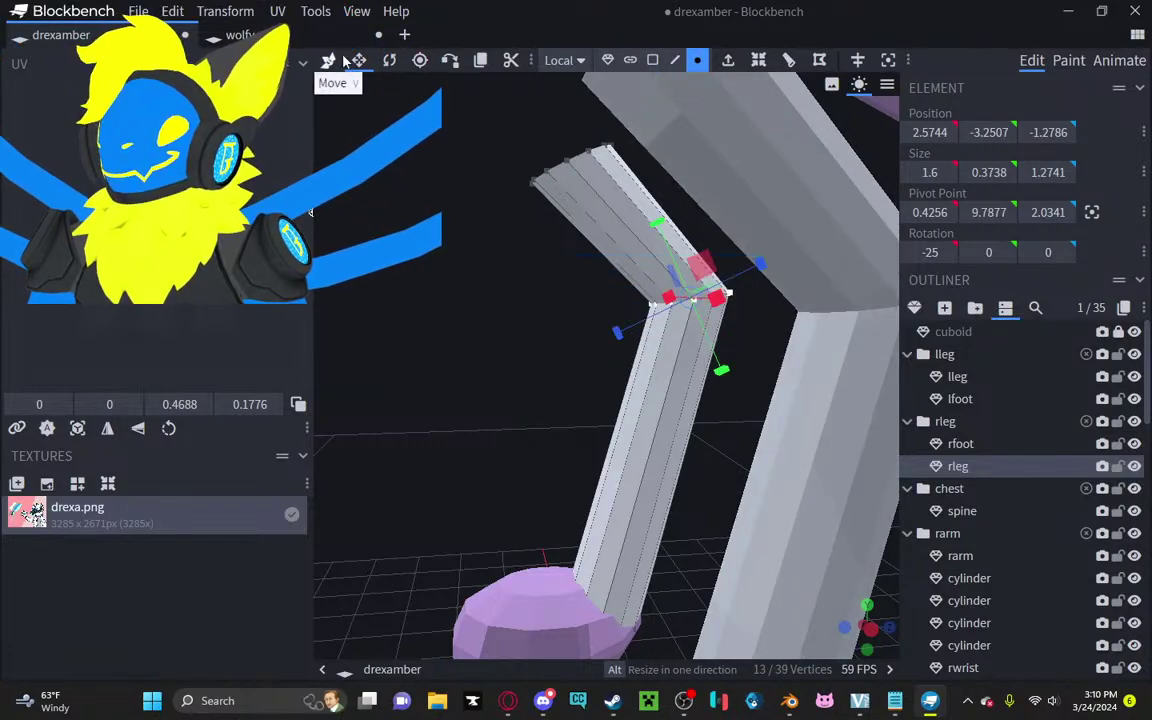
{"action": "left_click_drag", "start_coordinate": [760, 263], "coordinate": [637, 311]}
{"action": "mouse_move", "coordinate": [666, 262]}
{"action": "left_mouse_down"}
{"action": "mouse_move", "coordinate": [650, 258]}
{"action": "mouse_move", "coordinate": [697, 292]}
{"action": "mouse_move", "coordinate": [671, 268]}
{"action": "left_mouse_up"}
Step: Select the vertices of the rleg mesh's upper end cap and rotate them to make the cap more level
{"action": "left_click_drag", "start_coordinate": [655, 102], "coordinate": [500, 198], "text": "ctrl"}
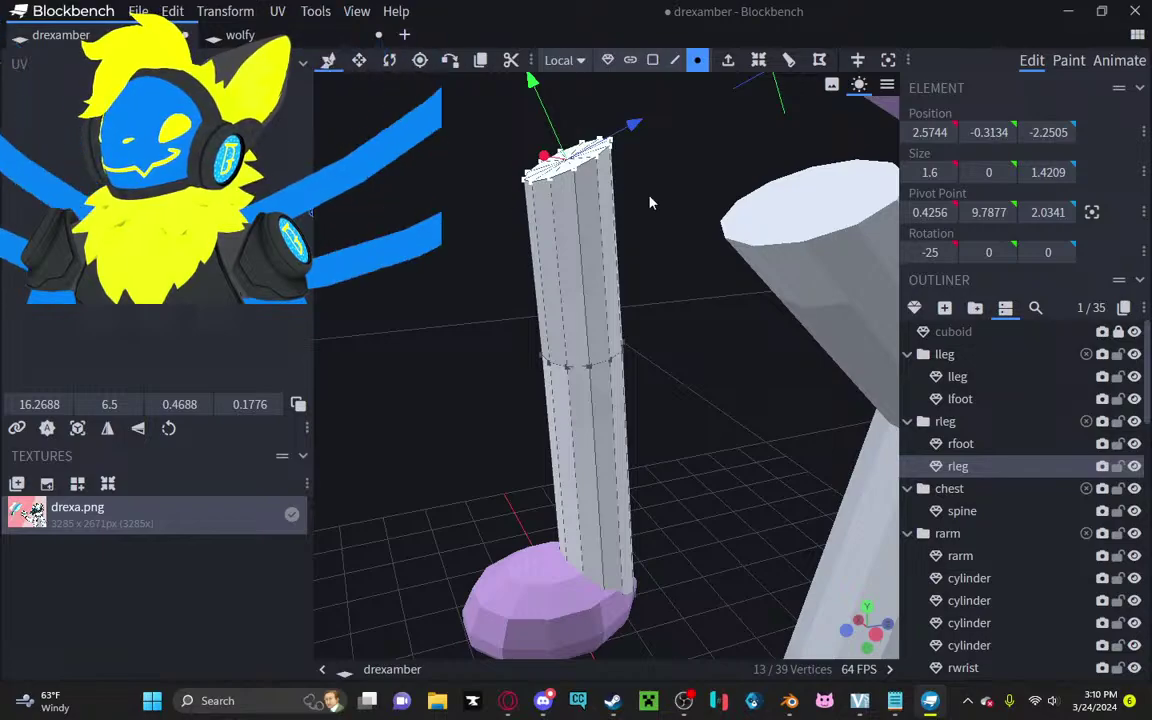
{"action": "left_click_drag", "start_coordinate": [650, 203], "coordinate": [617, 166]}
{"action": "right_click_drag", "start_coordinate": [617, 166], "coordinate": [676, 302]}
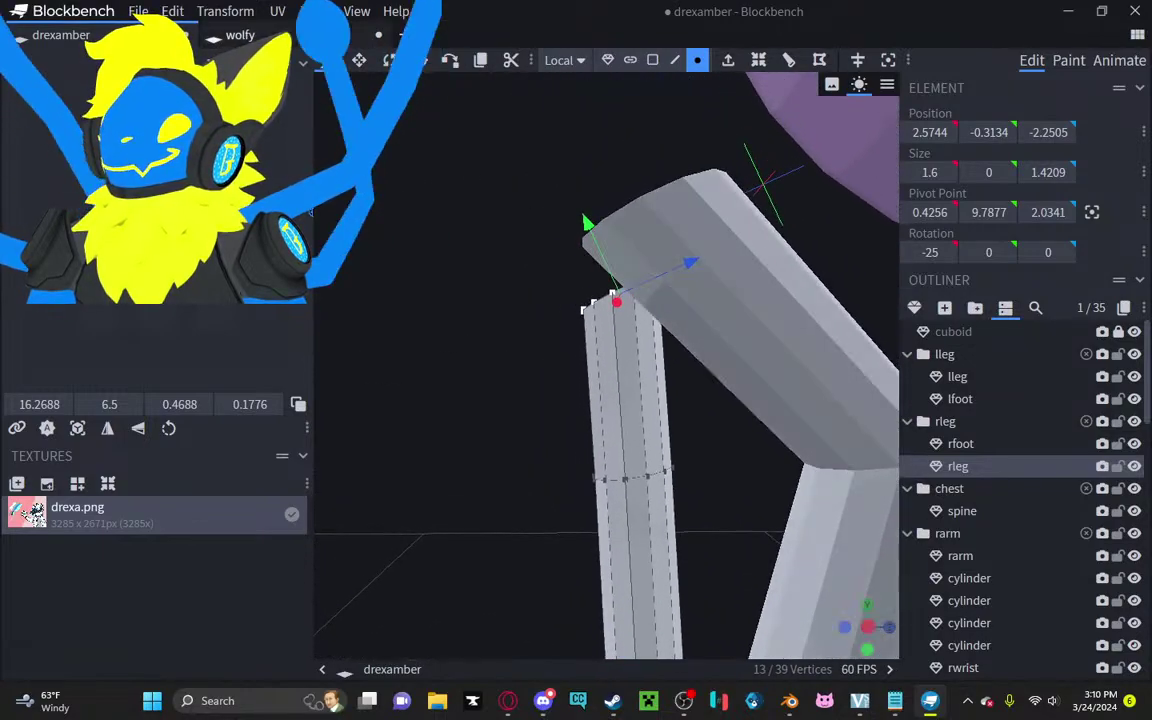
{"action": "left_click", "coordinate": [389, 61]}
{"action": "left_click_drag", "start_coordinate": [455, 195], "coordinate": [468, 252]}
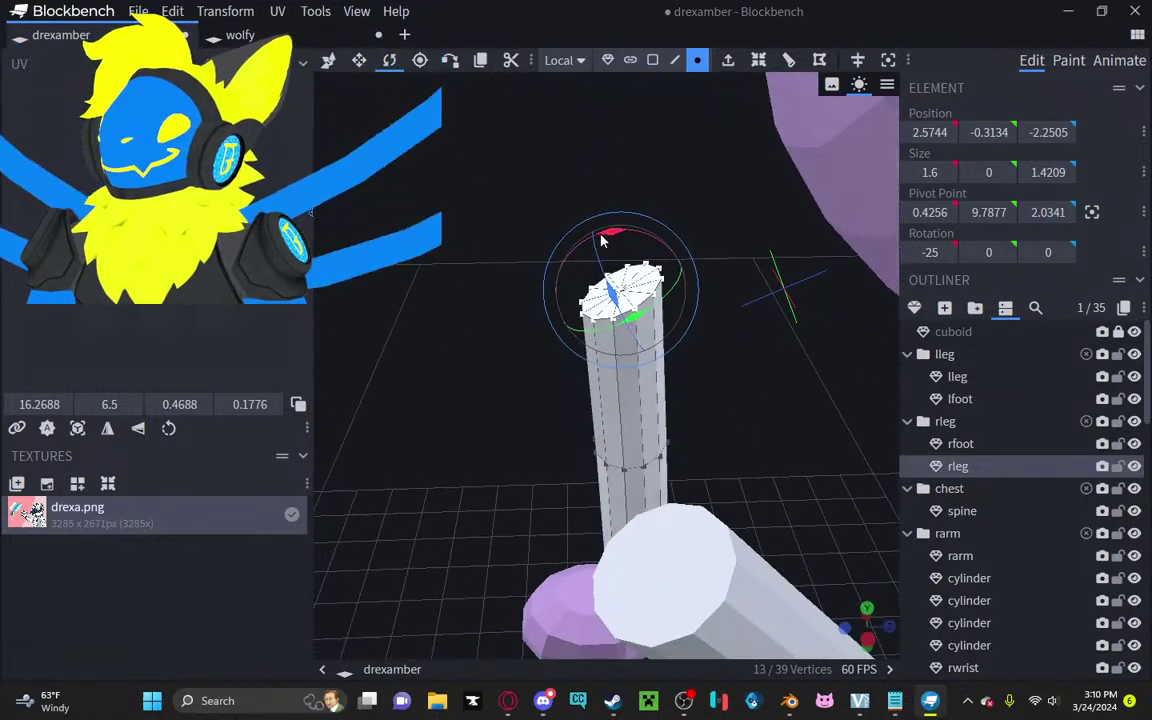
{"action": "left_click_drag", "start_coordinate": [622, 238], "coordinate": [627, 226]}
{"action": "left_click_drag", "start_coordinate": [721, 165], "coordinate": [773, 180]}
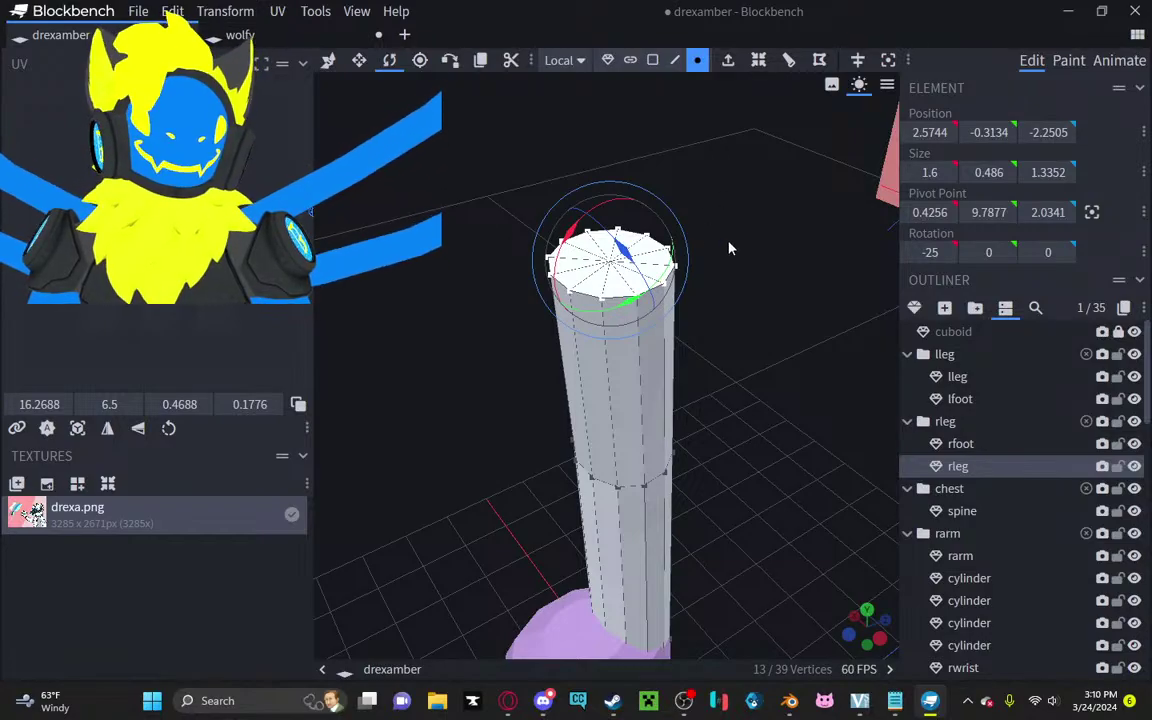
{"action": "left_click_drag", "start_coordinate": [728, 275], "coordinate": [682, 249]}
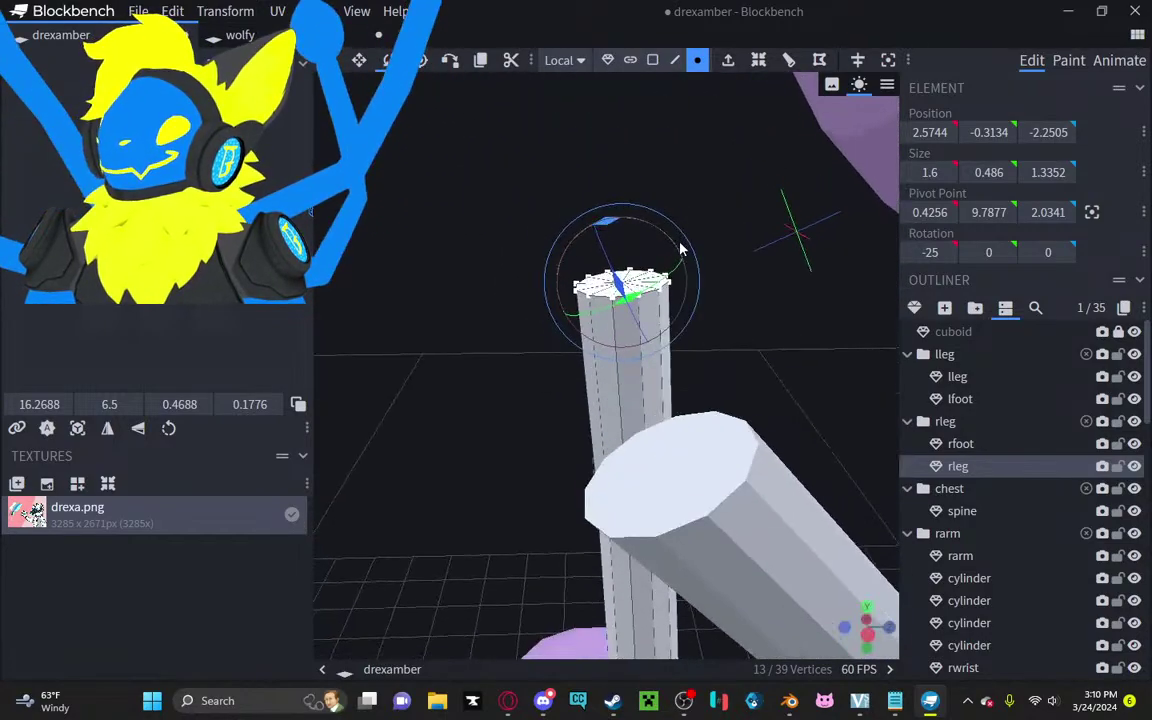
Step: Activate the Move tool and set its transform space to Global
{"action": "left_click", "coordinate": [359, 60]}
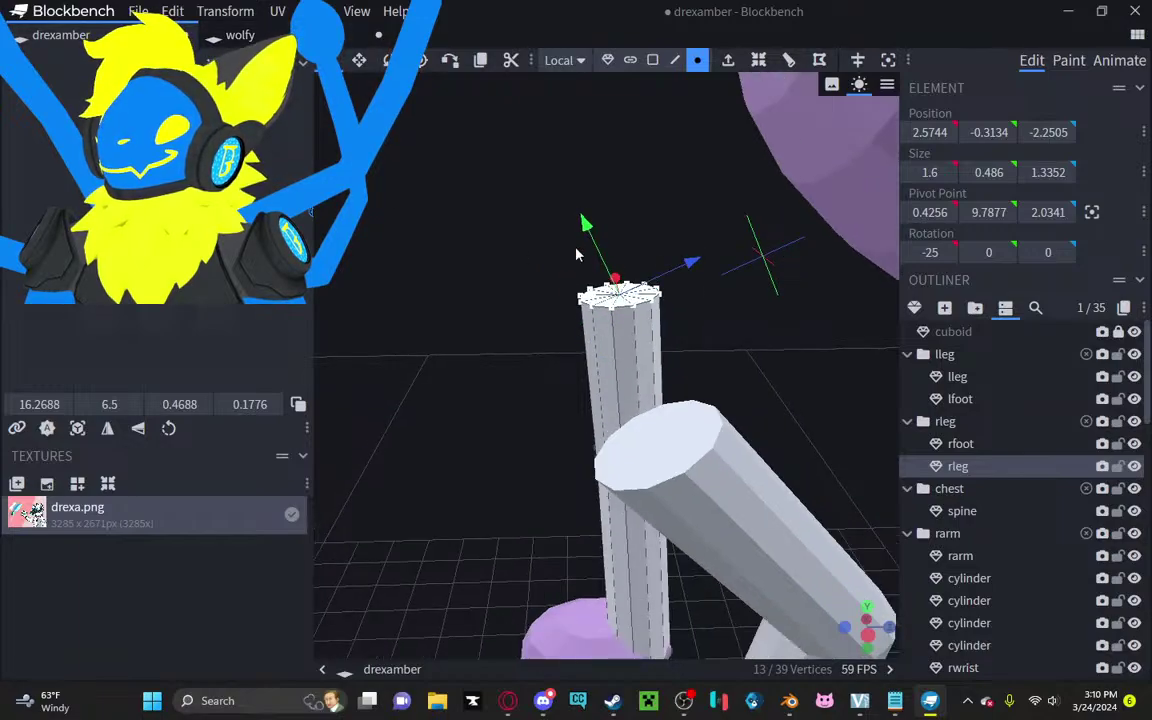
{"action": "left_click", "coordinate": [559, 60]}
{"action": "left_click", "coordinate": [560, 83]}
{"action": "left_click_drag", "start_coordinate": [558, 115], "coordinate": [600, 190]}
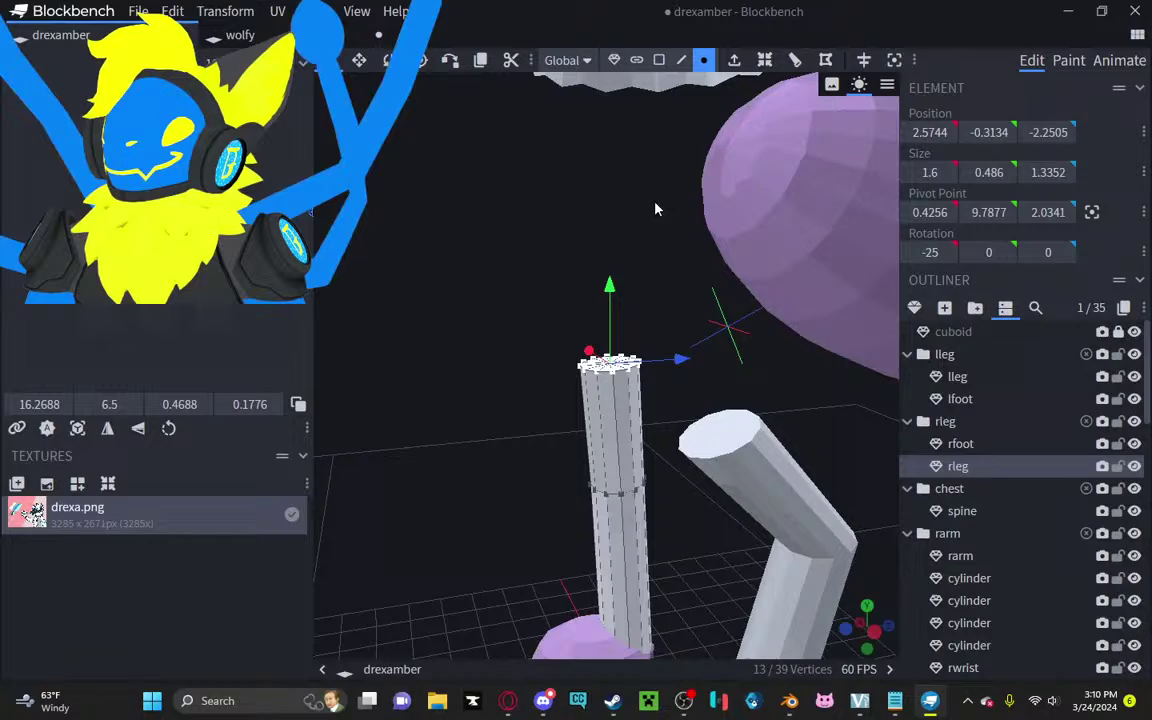
Step: Center the rleg mesh's pivot point on its geometry and rotate the mesh to -20 degrees around X
{"action": "left_click", "coordinate": [614, 60]}
{"action": "left_click", "coordinate": [389, 60]}
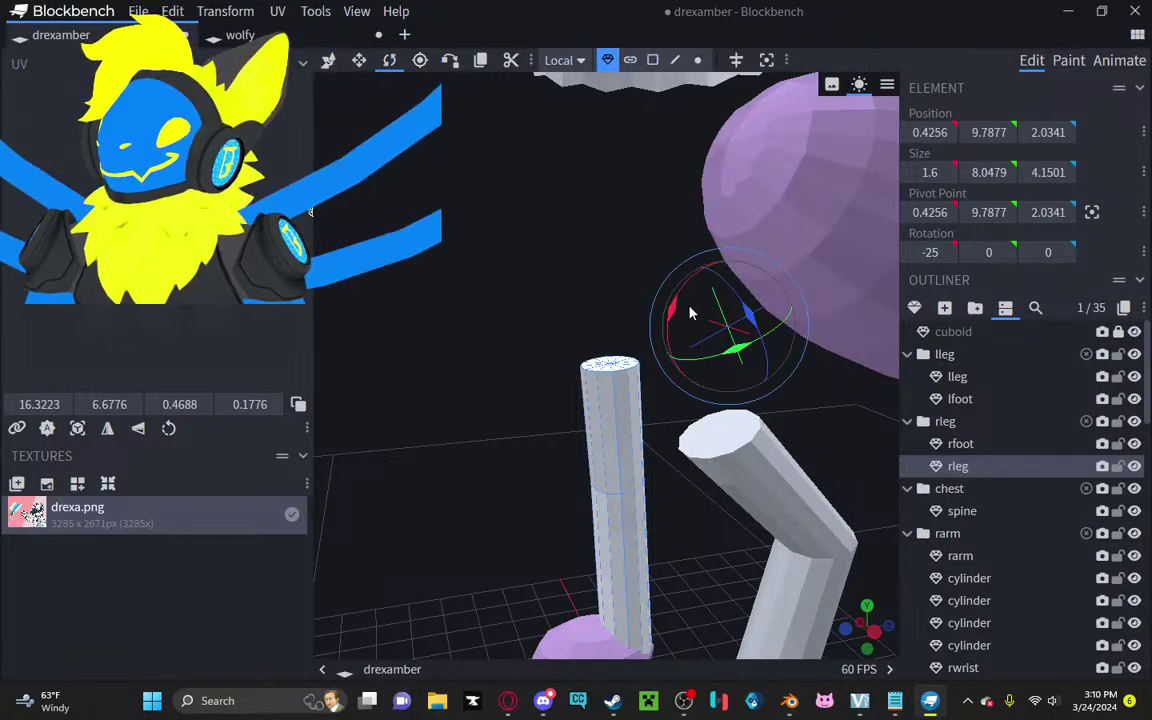
{"action": "left_click", "coordinate": [1092, 212]}
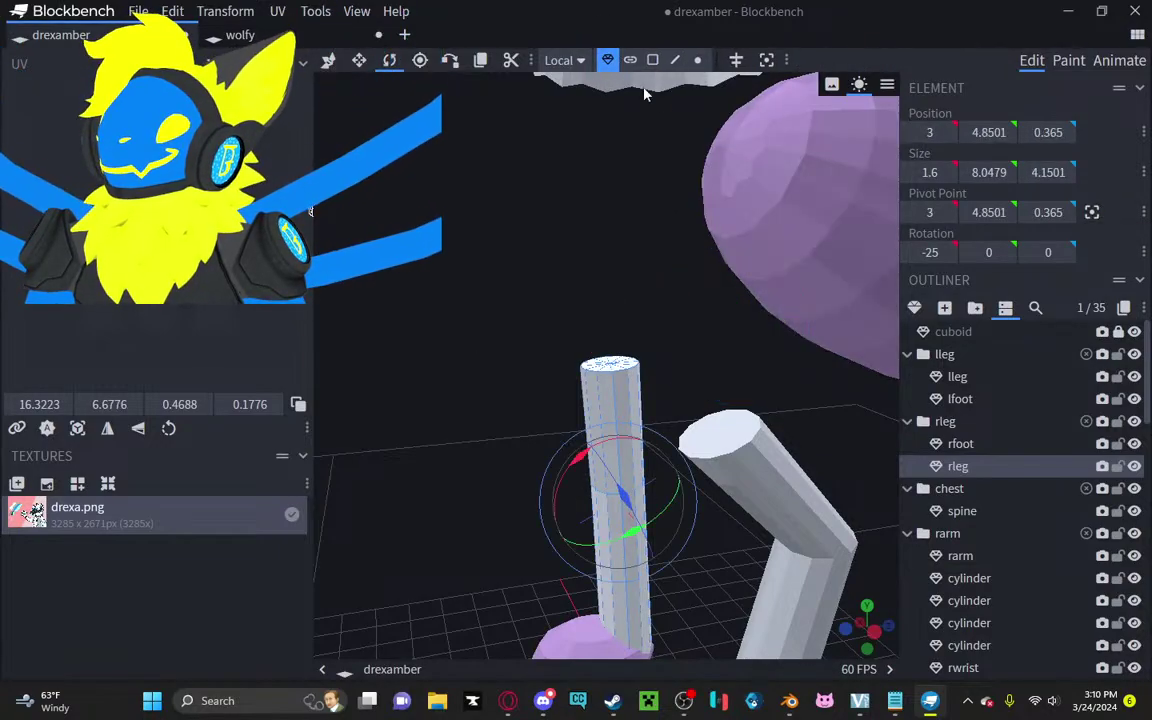
{"action": "left_click_drag", "start_coordinate": [571, 474], "coordinate": [522, 226]}
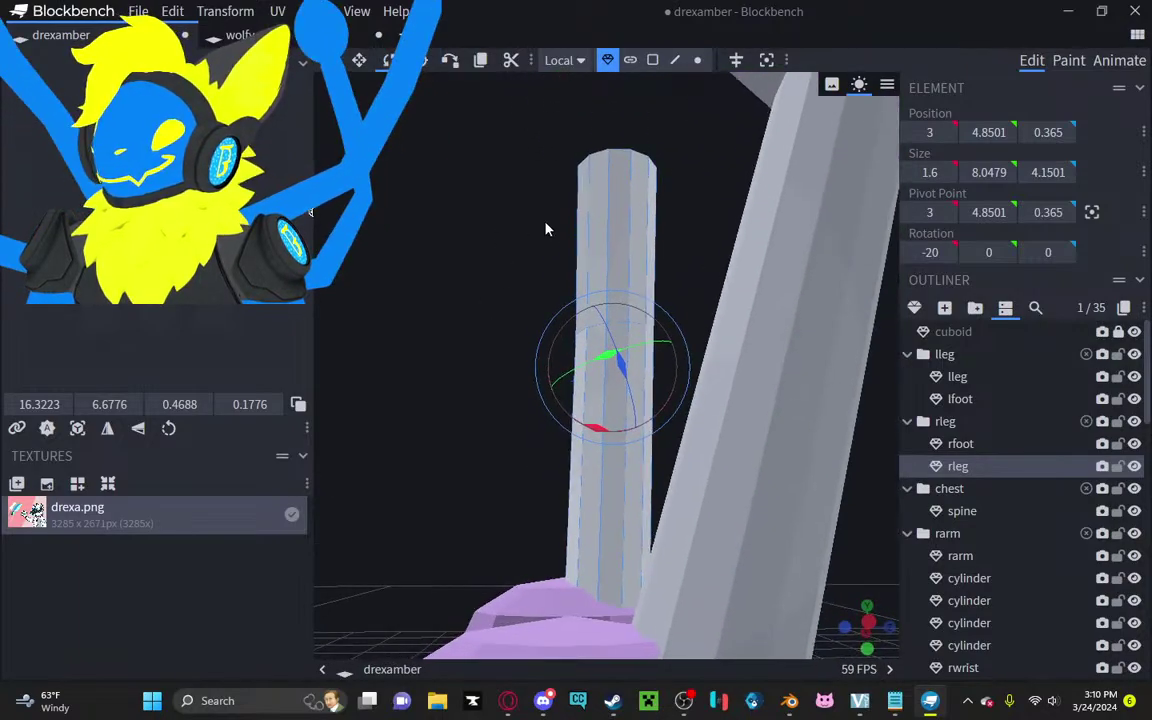
Step: Delete the straightened rleg mesh
{"action": "key", "text": "Delete"}
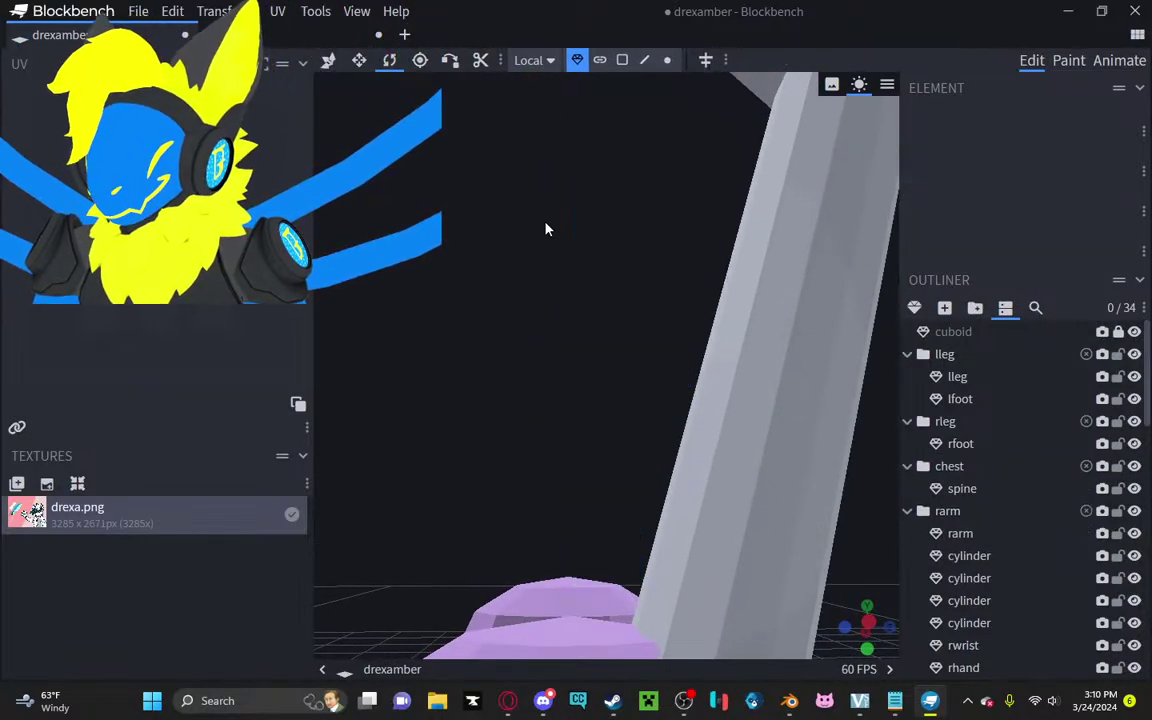
Step: Delete the lleg mesh
{"action": "scroll", "coordinate": [805, 335], "scroll_direction": "down", "scroll_amount": 3}
{"action": "left_click", "coordinate": [725, 342]}
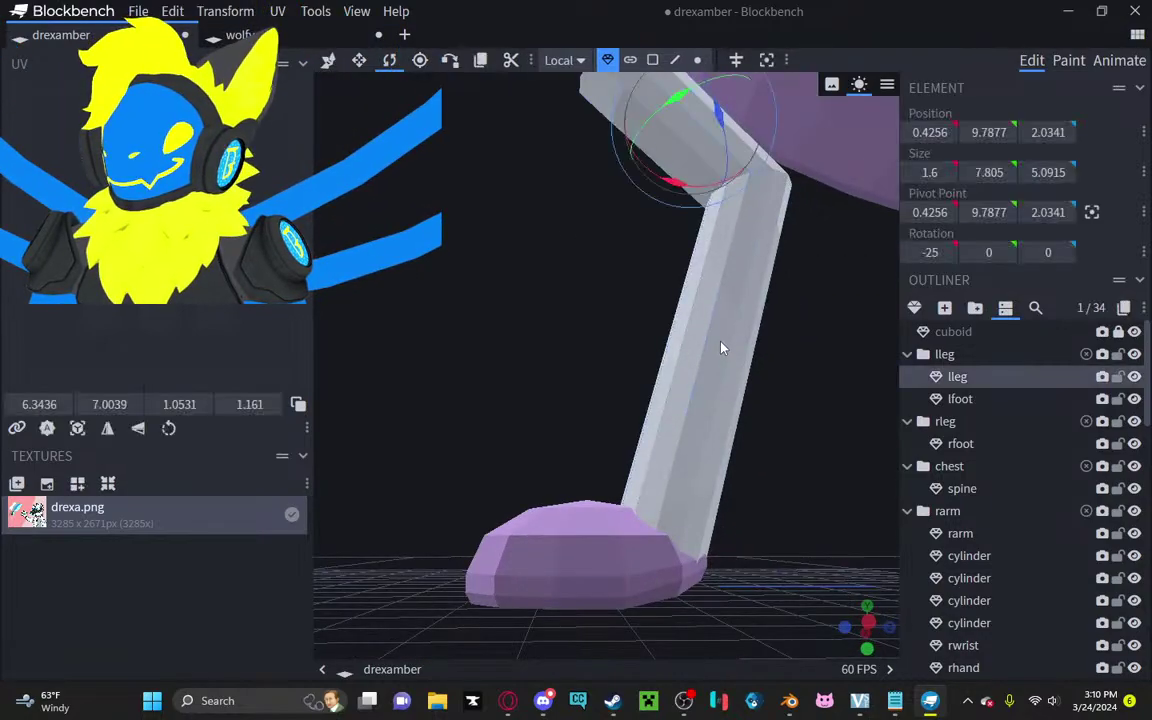
{"action": "key", "text": "Delete"}
{"action": "left_click_drag", "start_coordinate": [742, 504], "coordinate": [715, 513]}
{"action": "scroll", "coordinate": [743, 510], "scroll_direction": "down", "scroll_amount": 3}
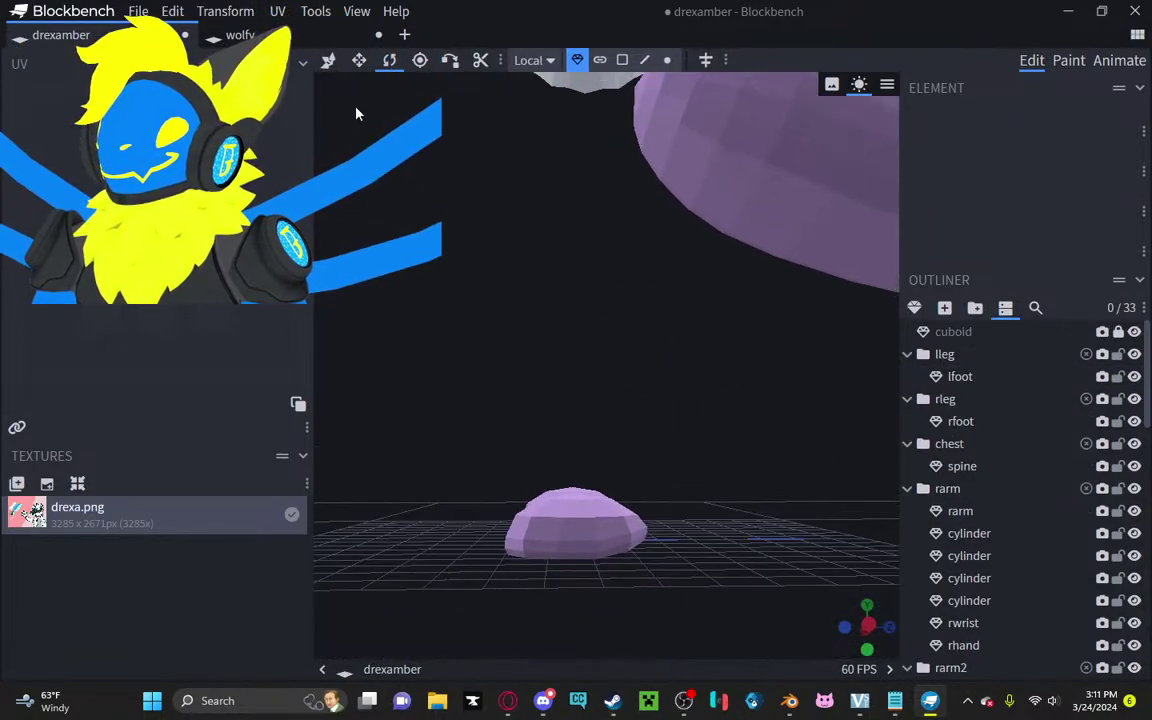
Step: Add a cylinder mesh with diameter 16, height 8 and 12 sides
{"action": "left_click", "coordinate": [916, 309]}
{"action": "left_click", "coordinate": [594, 135]}
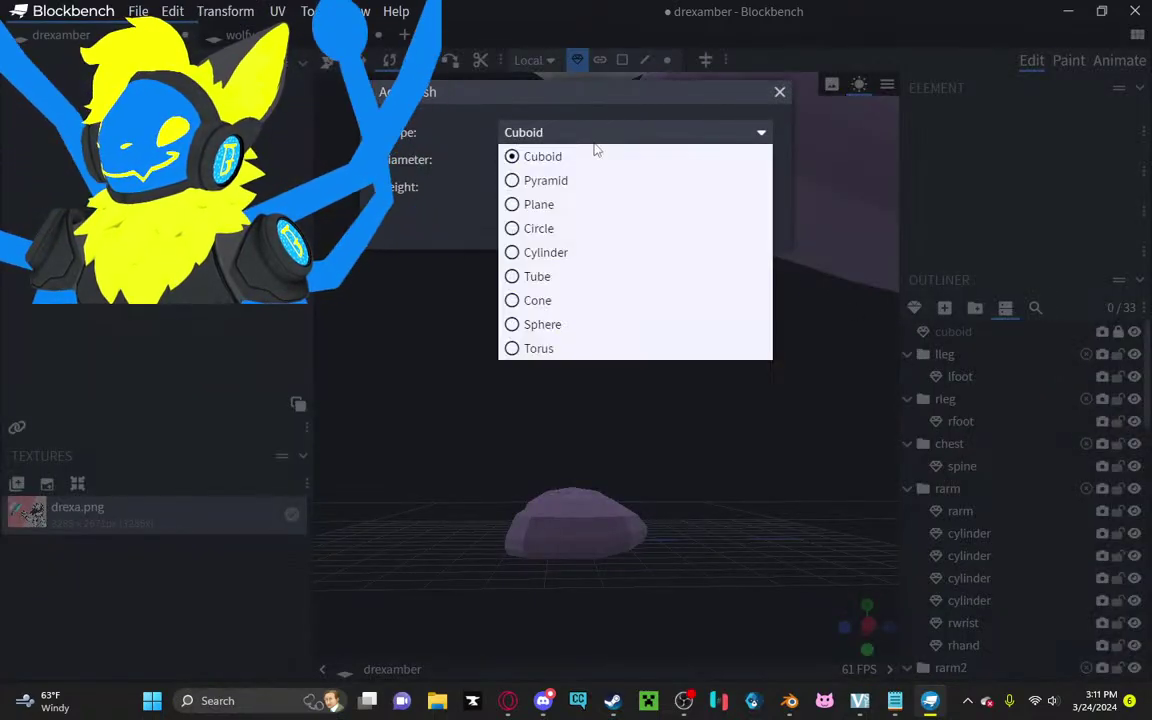
{"action": "left_click", "coordinate": [563, 253]}
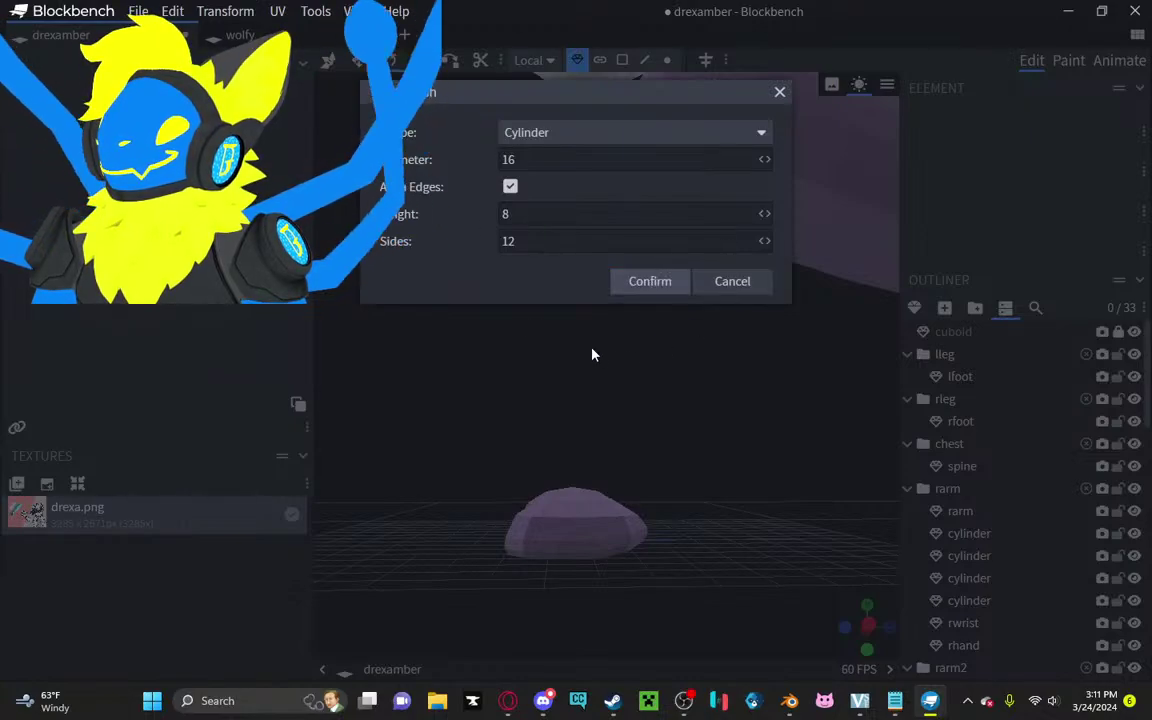
{"action": "left_click", "coordinate": [628, 285]}
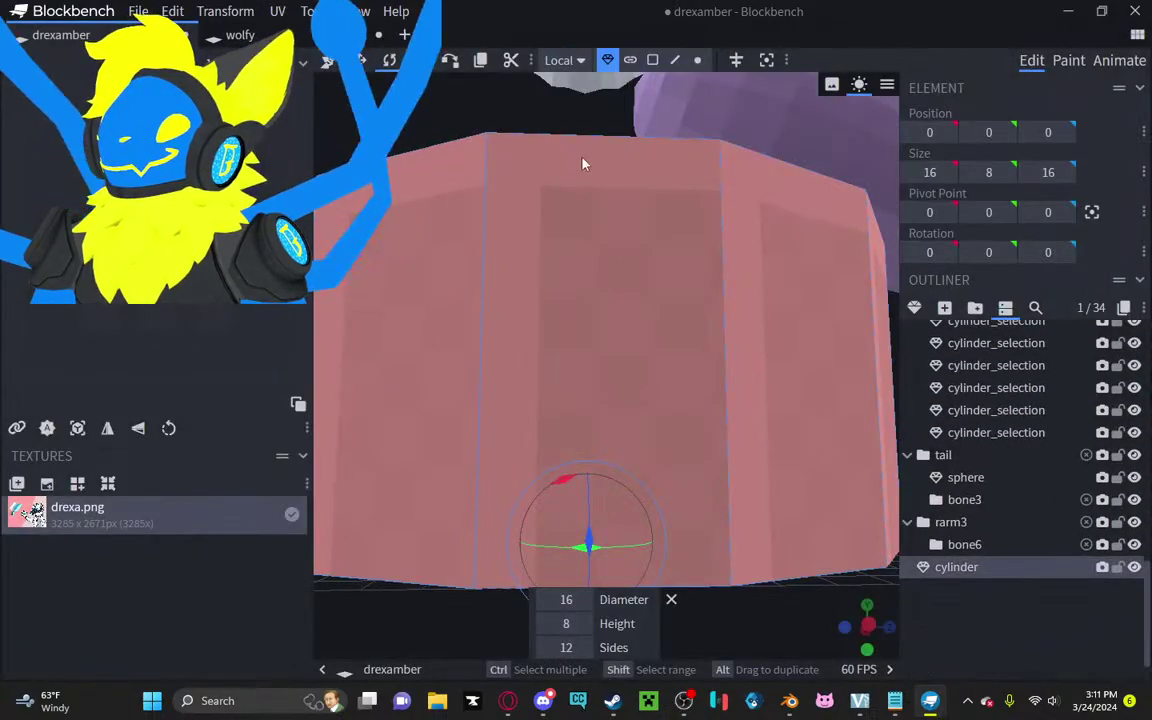
{"action": "scroll", "coordinate": [570, 153], "scroll_direction": "down", "scroll_amount": 4}
{"action": "left_click_drag", "start_coordinate": [463, 119], "coordinate": [524, 243]}
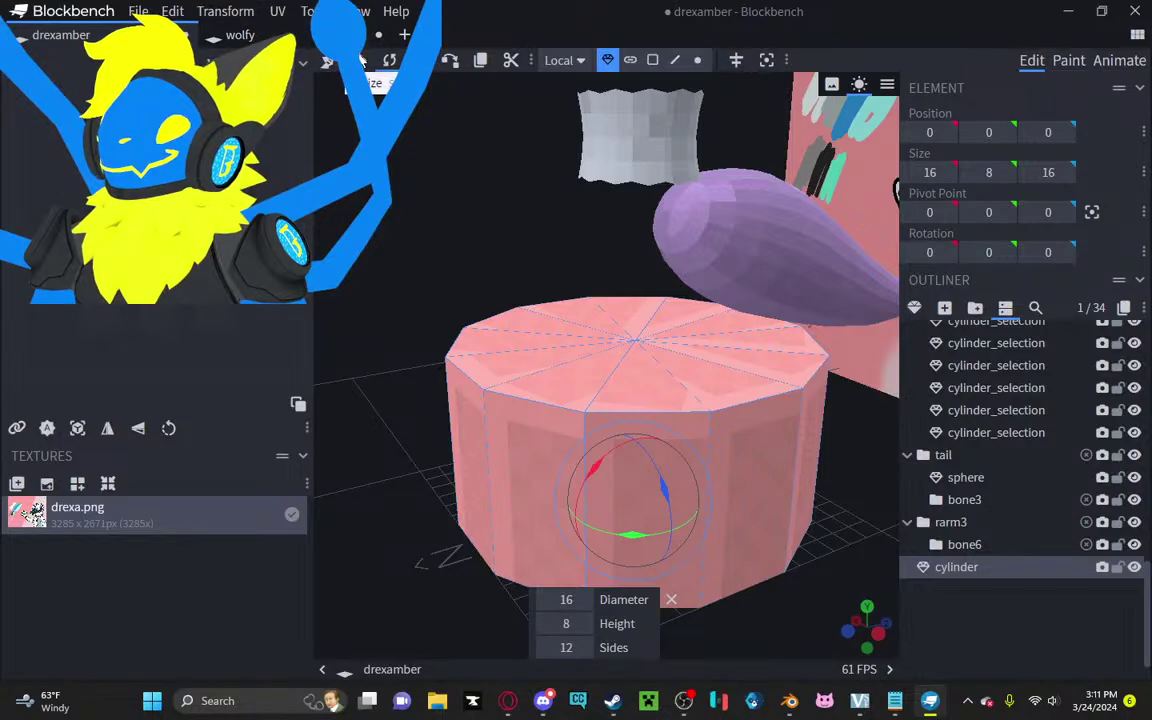
Step: Resize the cylinder to about 2 wide, 8 high and 2.1 deep, standing on one foot
{"action": "left_click", "coordinate": [358, 60]}
{"action": "left_click_drag", "start_coordinate": [656, 466], "coordinate": [598, 414]}
{"action": "left_click_drag", "start_coordinate": [412, 422], "coordinate": [566, 399]}
{"action": "left_click_drag", "start_coordinate": [735, 407], "coordinate": [606, 515]}
{"action": "left_click_drag", "start_coordinate": [513, 412], "coordinate": [551, 412]}
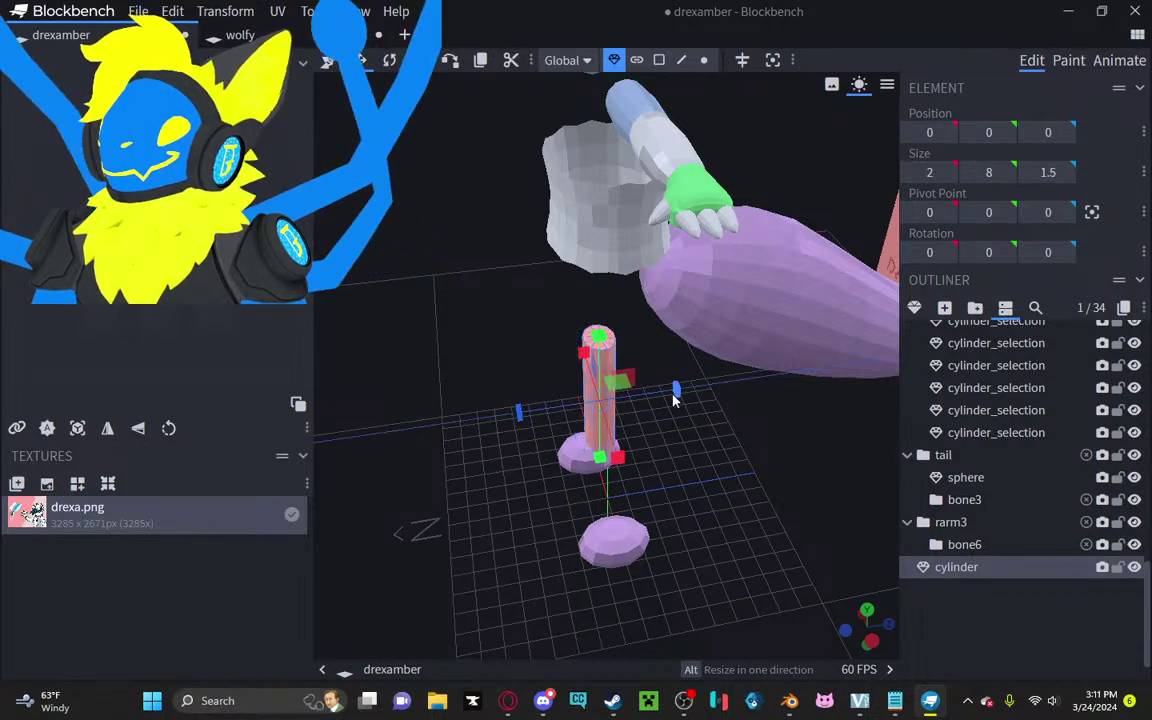
{"action": "left_click_drag", "start_coordinate": [681, 388], "coordinate": [684, 398]}
{"action": "scroll", "coordinate": [676, 487], "scroll_direction": "up", "scroll_amount": 8}
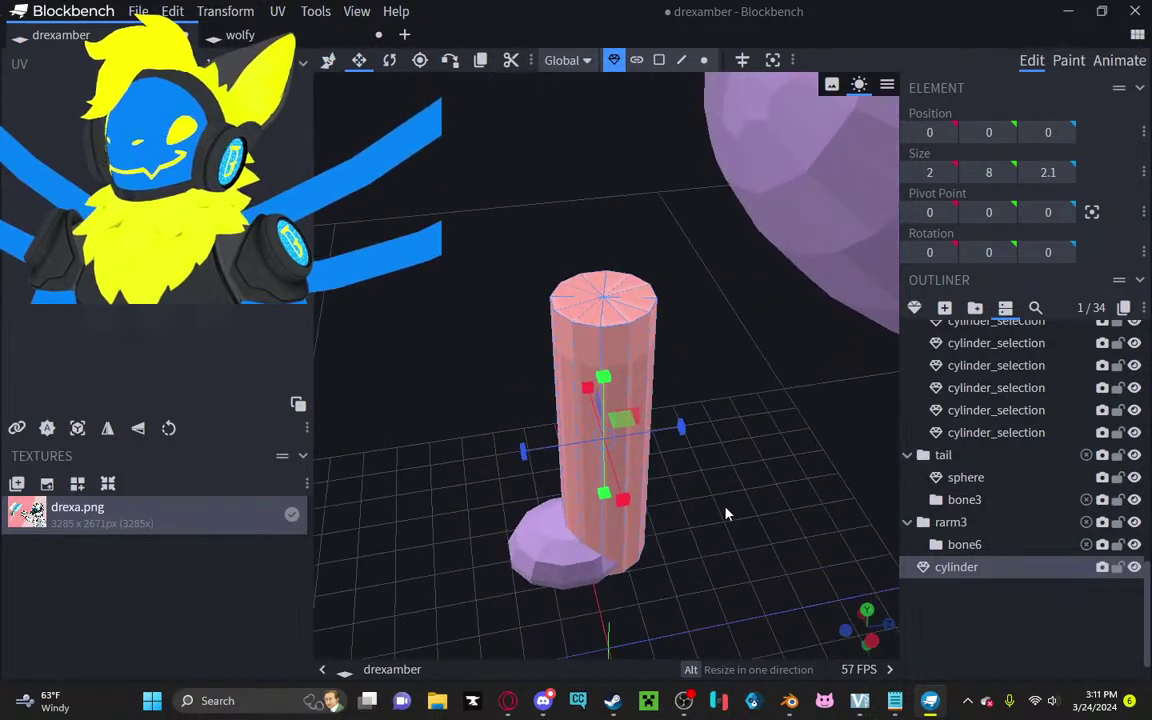
Step: Shorten the cylinder from its lower end to a height of 7.6
{"action": "left_click_drag", "start_coordinate": [726, 513], "coordinate": [704, 438]}
{"action": "right_click_drag", "start_coordinate": [702, 438], "coordinate": [733, 363]}
{"action": "left_click_drag", "start_coordinate": [733, 363], "coordinate": [754, 383]}
{"action": "scroll", "coordinate": [747, 364], "scroll_direction": "up", "scroll_amount": 3}
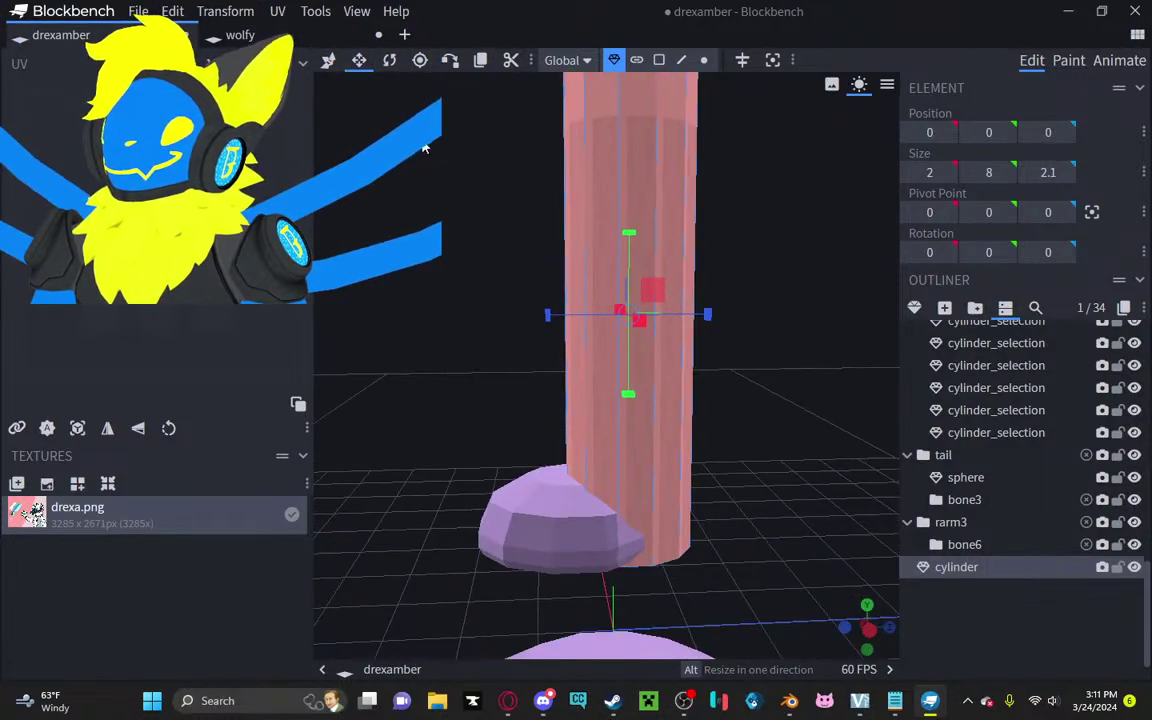
{"action": "left_click_drag", "start_coordinate": [622, 386], "coordinate": [615, 358]}
{"action": "left_click_drag", "start_coordinate": [720, 415], "coordinate": [711, 467]}
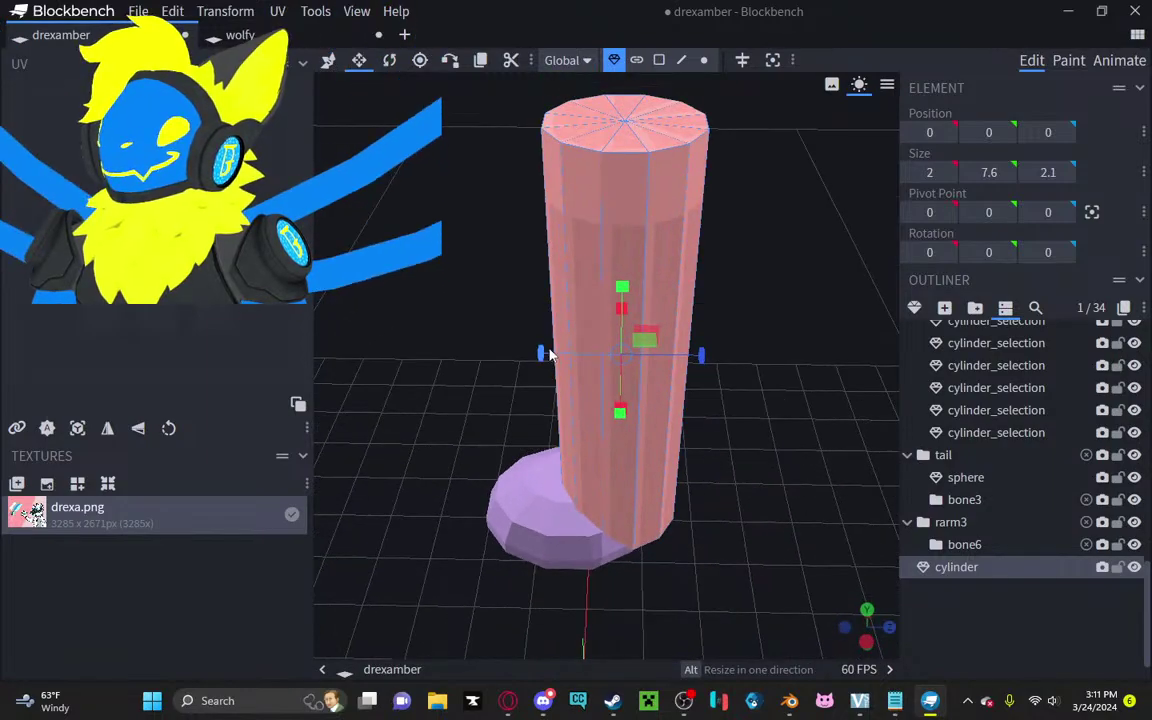
Step: Slim the cylinder to 1.6 wide and 1.4 deep to fit within the foot
{"action": "left_click_drag", "start_coordinate": [549, 354], "coordinate": [580, 370]}
{"action": "left_click_drag", "start_coordinate": [797, 473], "coordinate": [643, 430]}
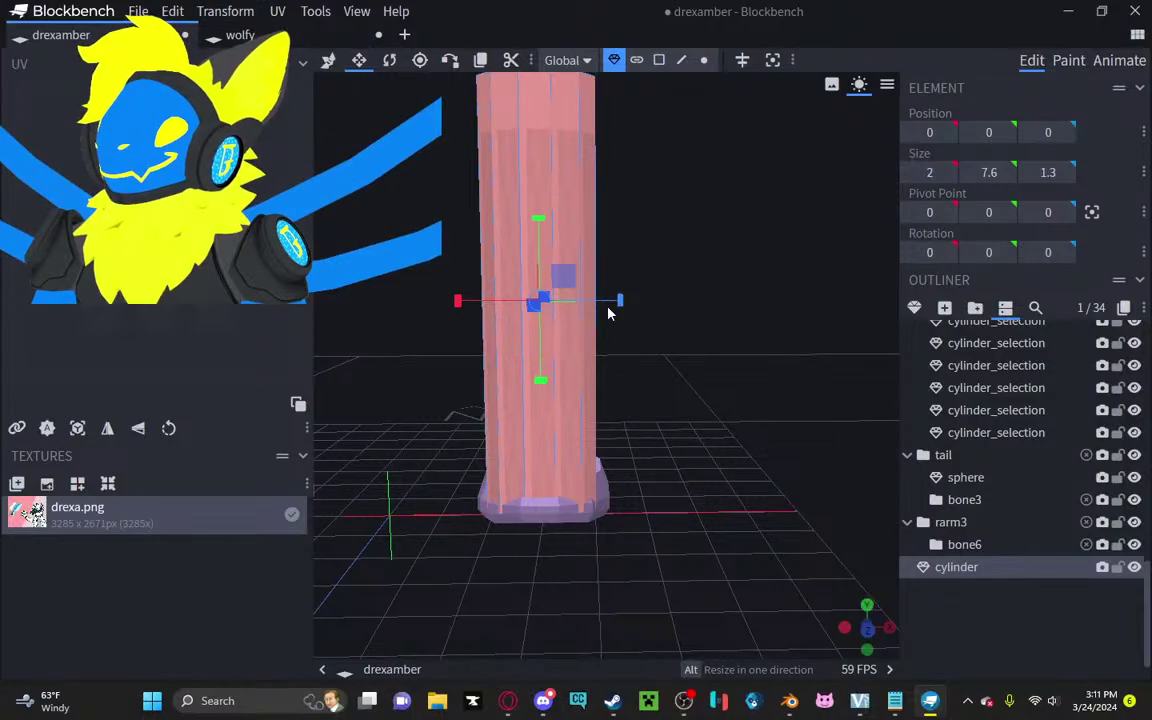
{"action": "left_click_drag", "start_coordinate": [610, 314], "coordinate": [616, 324]}
{"action": "left_click_drag", "start_coordinate": [640, 330], "coordinate": [520, 312]}
{"action": "left_click_drag", "start_coordinate": [520, 312], "coordinate": [684, 370]}
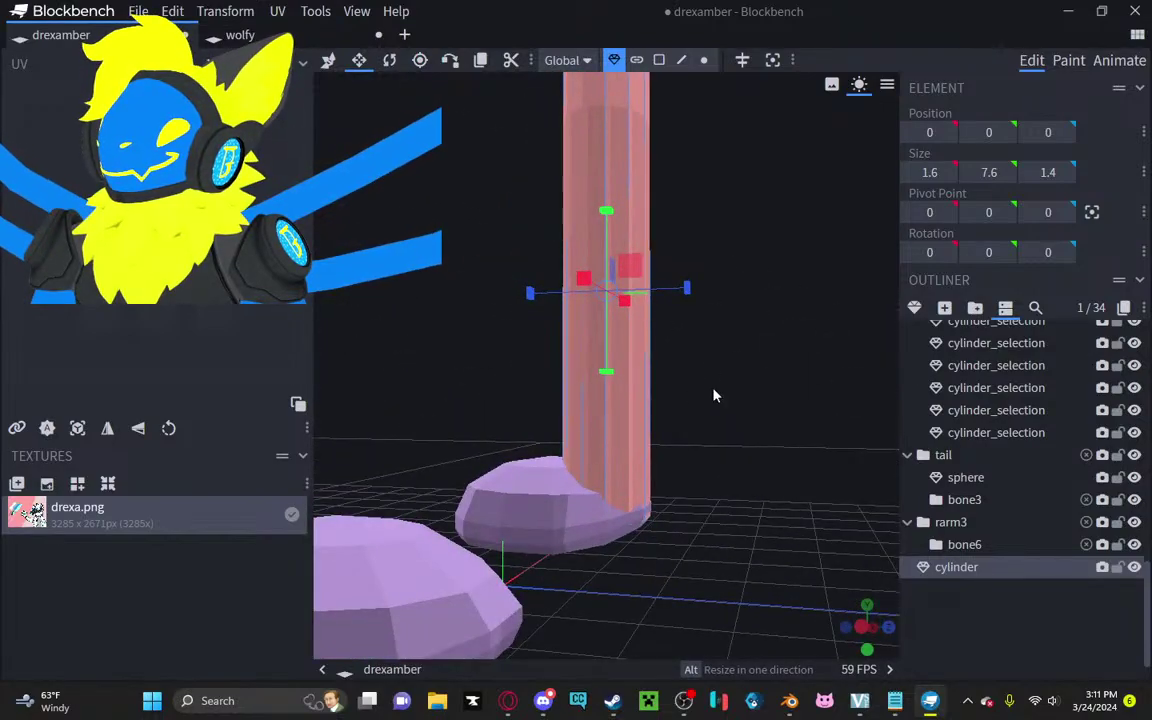
Step: Switch to vertex selection for editing the cylinder's lower end at the foot
{"action": "left_click", "coordinate": [706, 60]}
{"action": "right_click_drag", "start_coordinate": [876, 652], "coordinate": [887, 584]}
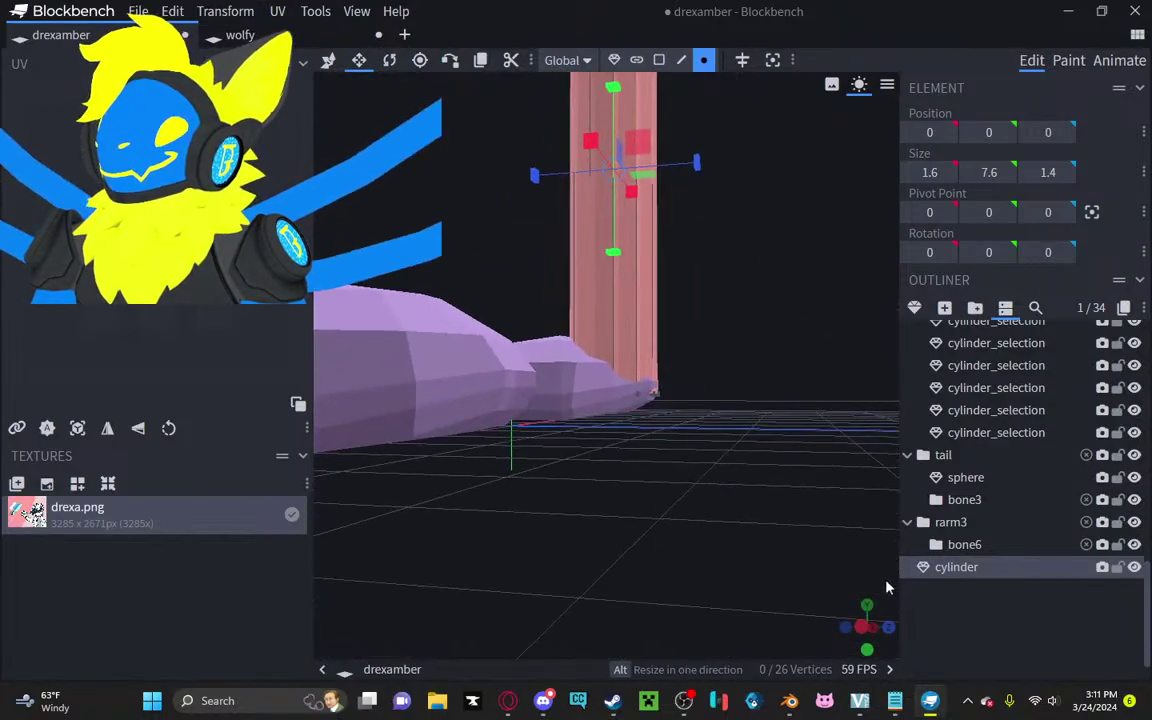
{"action": "scroll", "coordinate": [912, 580], "scroll_direction": "up", "scroll_amount": 2}
{"action": "scroll", "coordinate": [720, 510], "scroll_direction": "up", "scroll_amount": 8}
{"action": "mouse_move", "coordinate": [731, 515]}
{"action": "left_mouse_down"}
{"action": "mouse_move", "coordinate": [707, 496]}
{"action": "mouse_move", "coordinate": [752, 505]}
{"action": "left_mouse_up"}
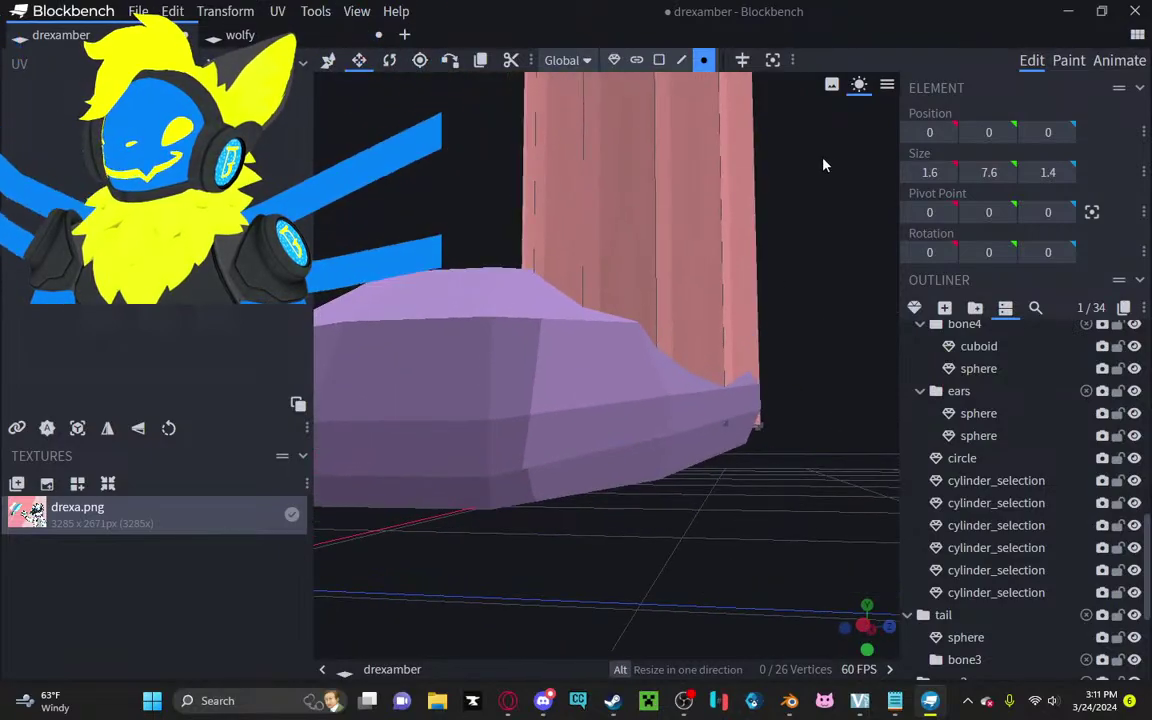
Step: Show the cylinder and foot in wireframe and restore the textured view
{"action": "left_click", "coordinate": [857, 86]}
{"action": "left_click", "coordinate": [857, 86]}
{"action": "left_click", "coordinate": [887, 85]}
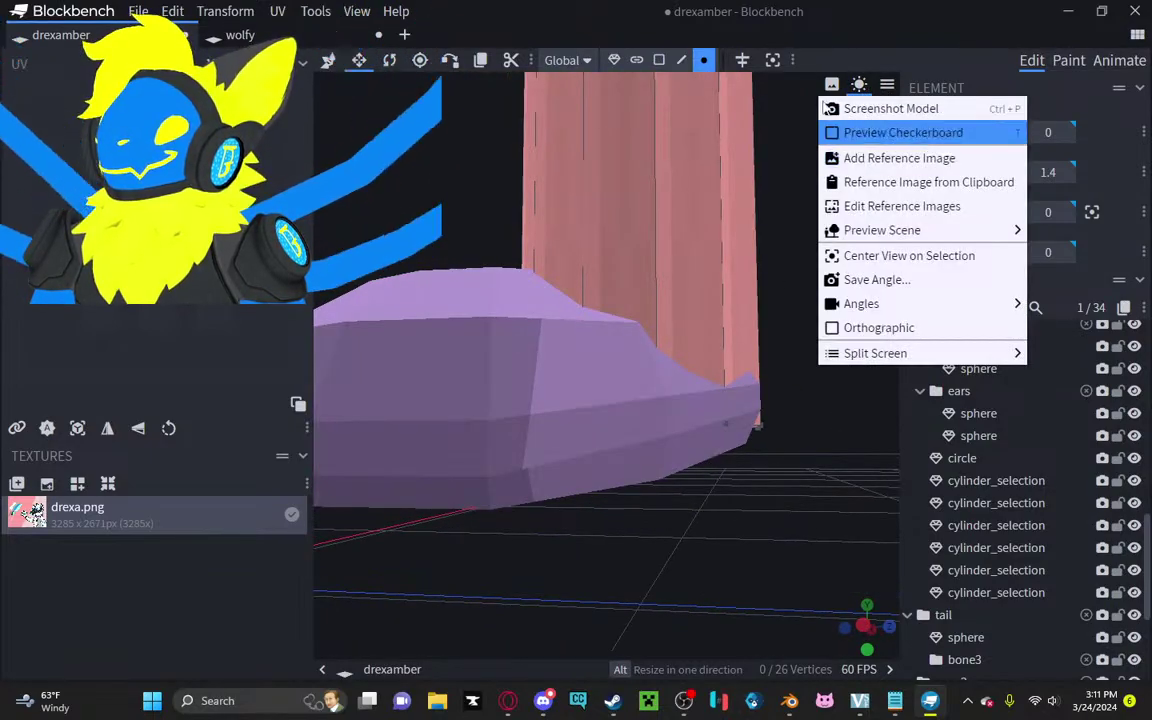
{"action": "left_click", "coordinate": [859, 85]}
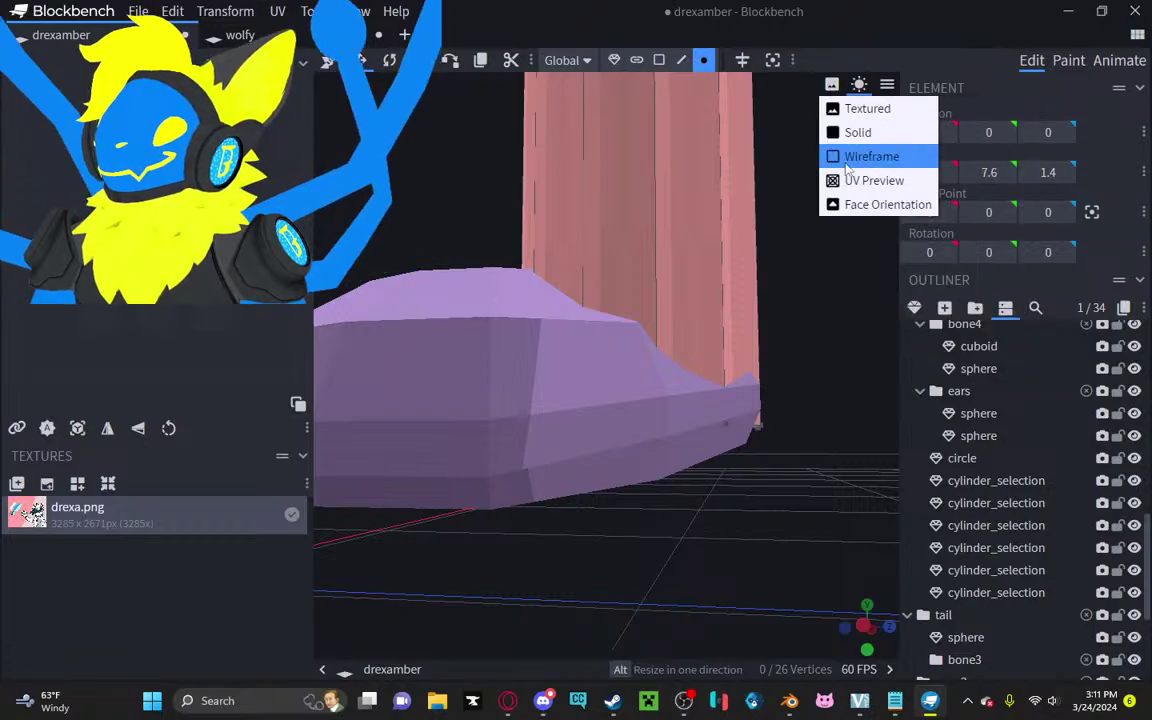
{"action": "left_click", "coordinate": [866, 156]}
{"action": "mouse_move", "coordinate": [730, 330]}
{"action": "left_mouse_down"}
{"action": "mouse_move", "coordinate": [746, 393]}
{"action": "mouse_move", "coordinate": [789, 388]}
{"action": "mouse_move", "coordinate": [753, 370]}
{"action": "left_mouse_up"}
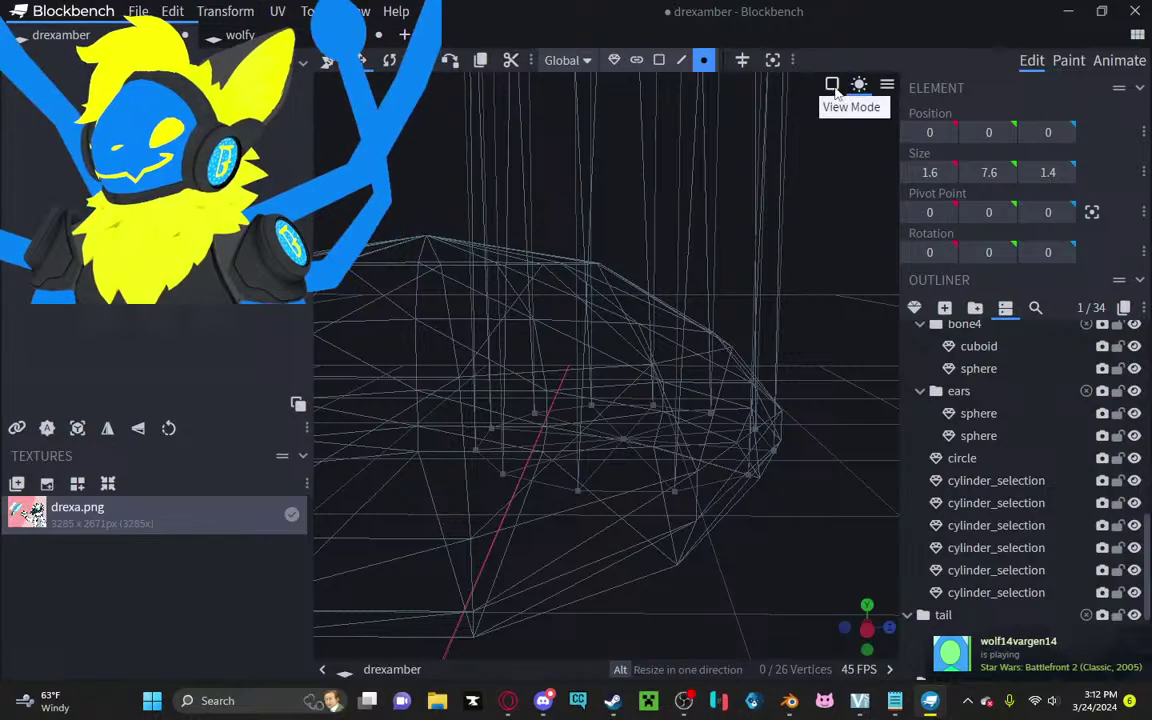
{"action": "left_click", "coordinate": [832, 85]}
{"action": "left_click", "coordinate": [848, 108]}
Step: Select the four rear vertices of the cylinder's bottom rim and move them slightly forward into the foot
{"action": "mouse_move", "coordinate": [756, 96]}
{"action": "left_mouse_down"}
{"action": "mouse_move", "coordinate": [806, 261]}
{"action": "mouse_move", "coordinate": [780, 240]}
{"action": "left_mouse_up"}
{"action": "left_click", "coordinate": [624, 290]}
{"action": "left_click_drag", "start_coordinate": [794, 440], "coordinate": [770, 373]}
{"action": "left_click_drag", "start_coordinate": [705, 249], "coordinate": [805, 217]}
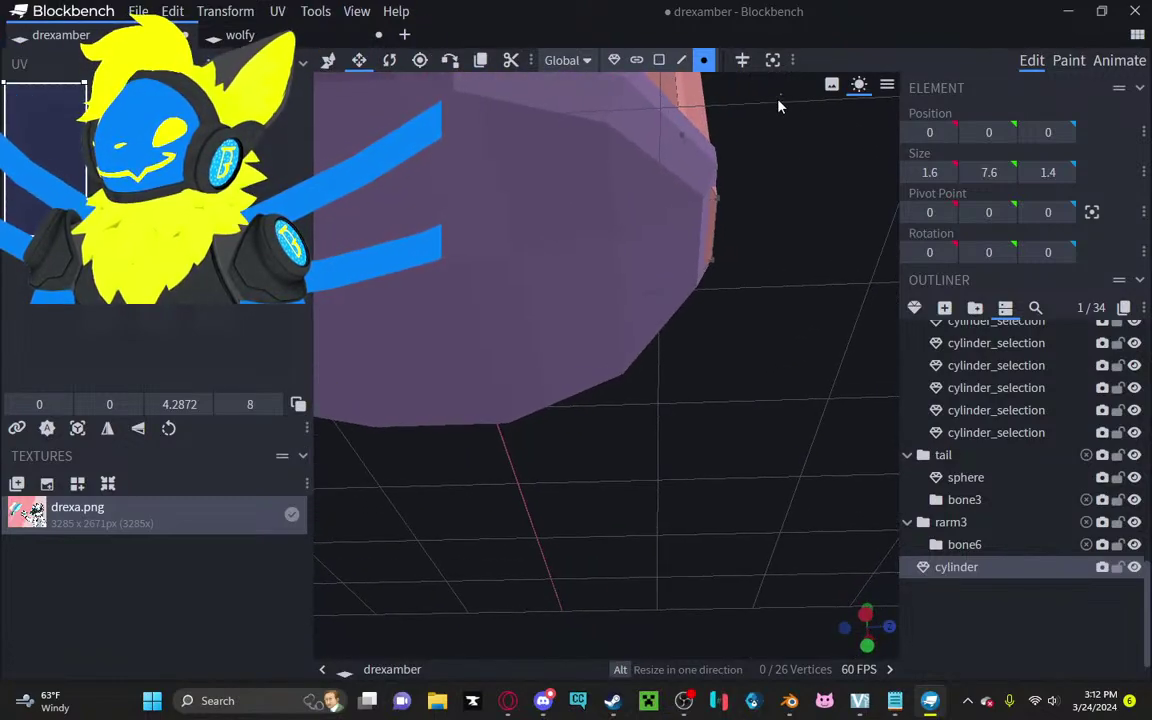
{"action": "left_click_drag", "start_coordinate": [779, 105], "coordinate": [678, 324]}
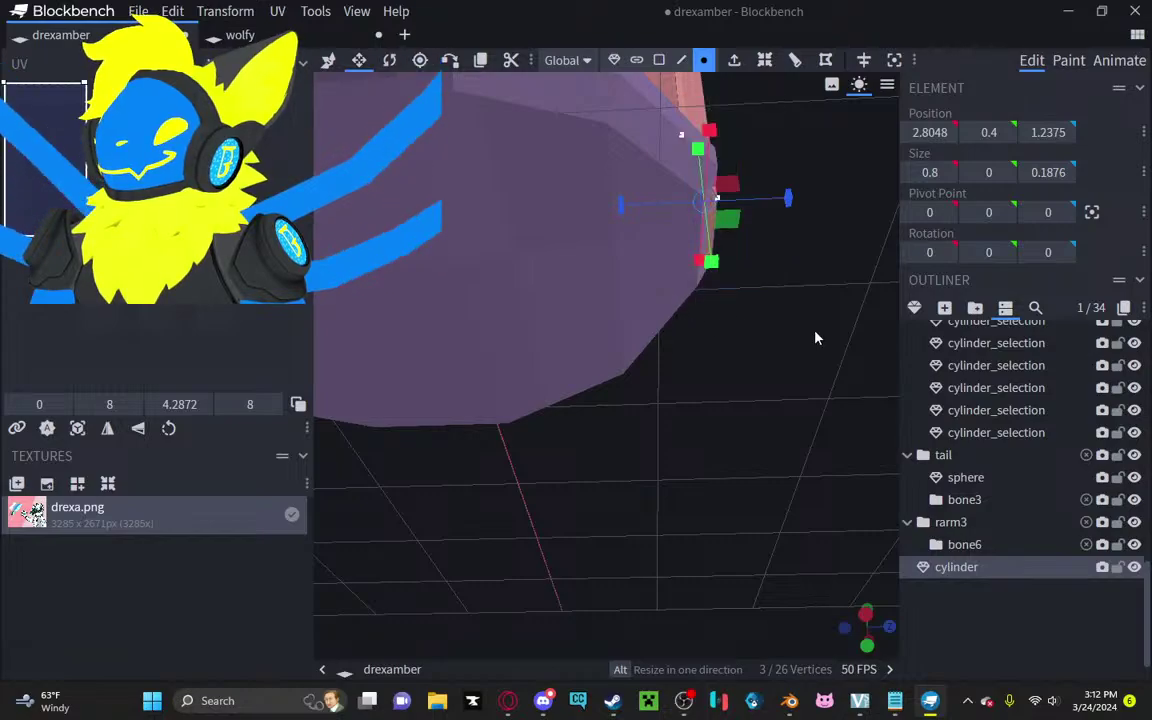
{"action": "left_click_drag", "start_coordinate": [815, 338], "coordinate": [498, 368]}
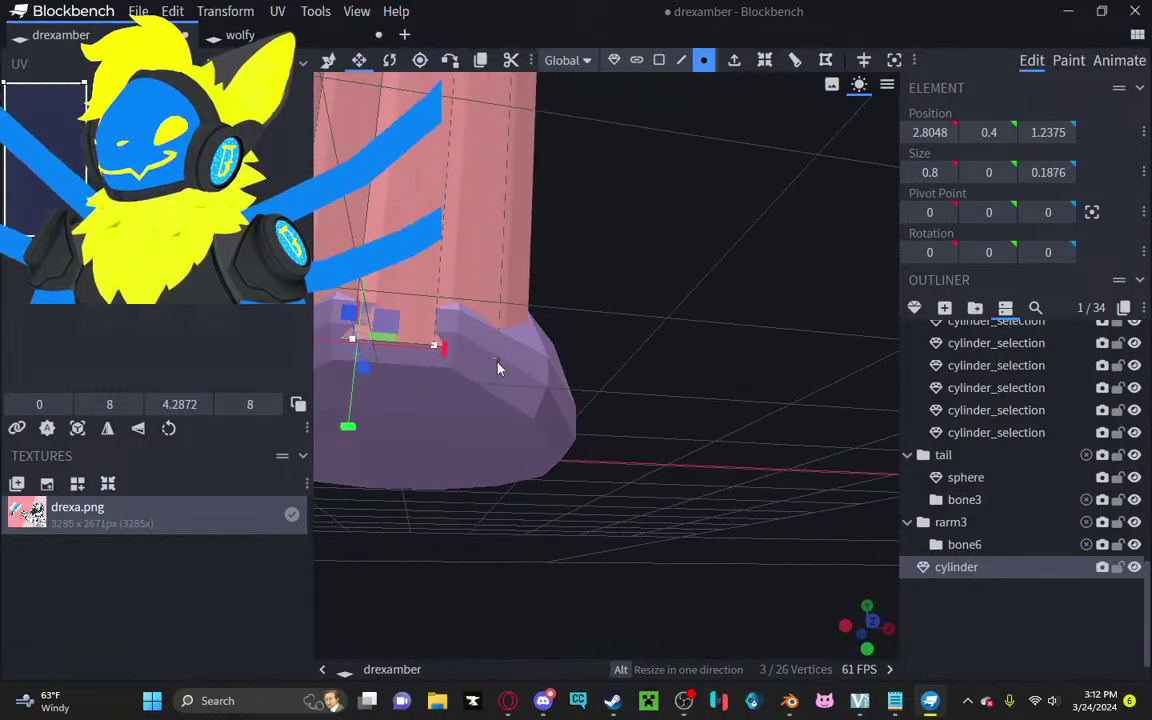
{"action": "left_click", "coordinate": [497, 362], "text": "shift"}
{"action": "left_click_drag", "start_coordinate": [612, 303], "coordinate": [784, 403]}
{"action": "scroll", "coordinate": [763, 312], "scroll_direction": "down", "scroll_amount": 5}
{"action": "scroll", "coordinate": [765, 298], "scroll_direction": "down", "scroll_amount": 3}
{"action": "right_click_drag", "start_coordinate": [784, 403], "coordinate": [787, 420]}
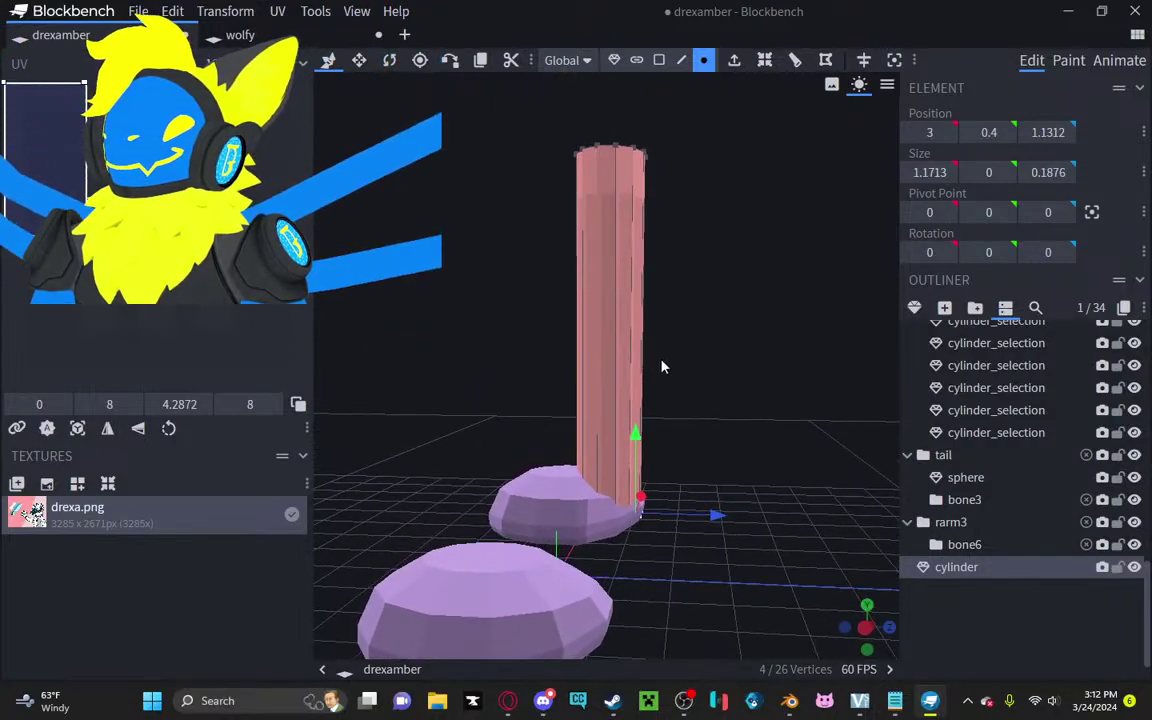
Step: Add a loop cut around the cylinder's middle with 1 cut and an offset of 3.8
{"action": "scroll", "coordinate": [600, 370], "scroll_direction": "down", "scroll_amount": 4}
{"action": "scroll", "coordinate": [545, 388], "scroll_direction": "up", "scroll_amount": 3}
{"action": "left_click_drag", "start_coordinate": [520, 400], "coordinate": [535, 400]}
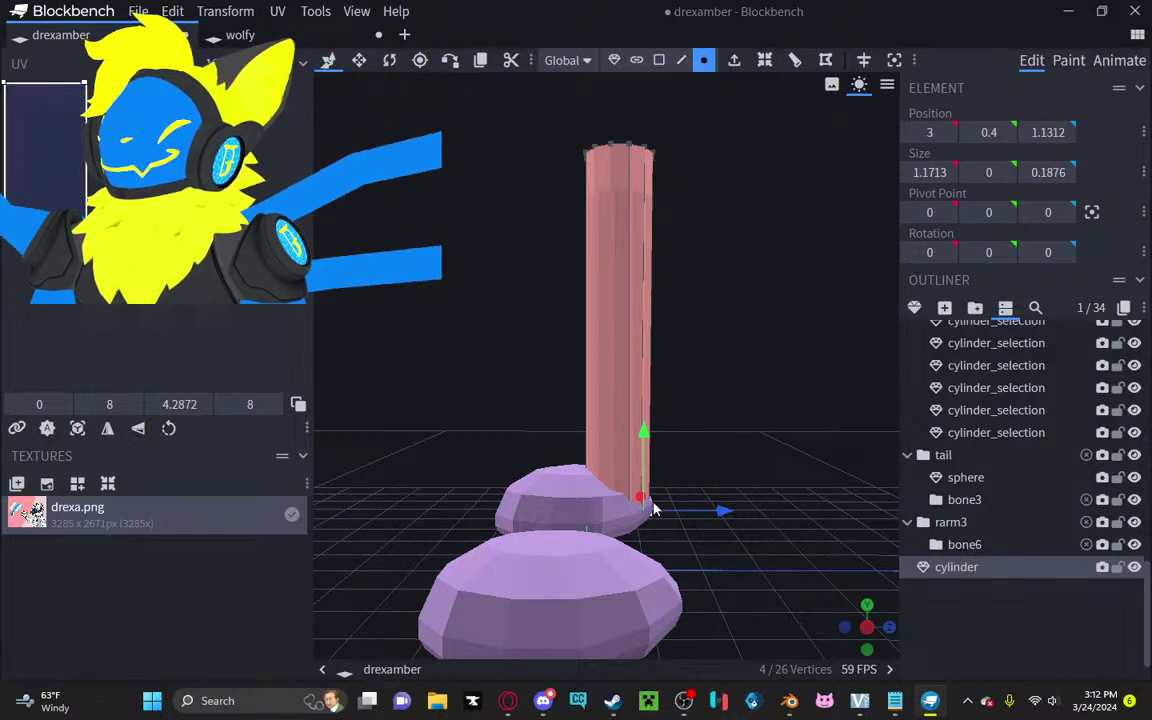
{"action": "scroll", "coordinate": [455, 407], "scroll_direction": "up", "scroll_amount": 1}
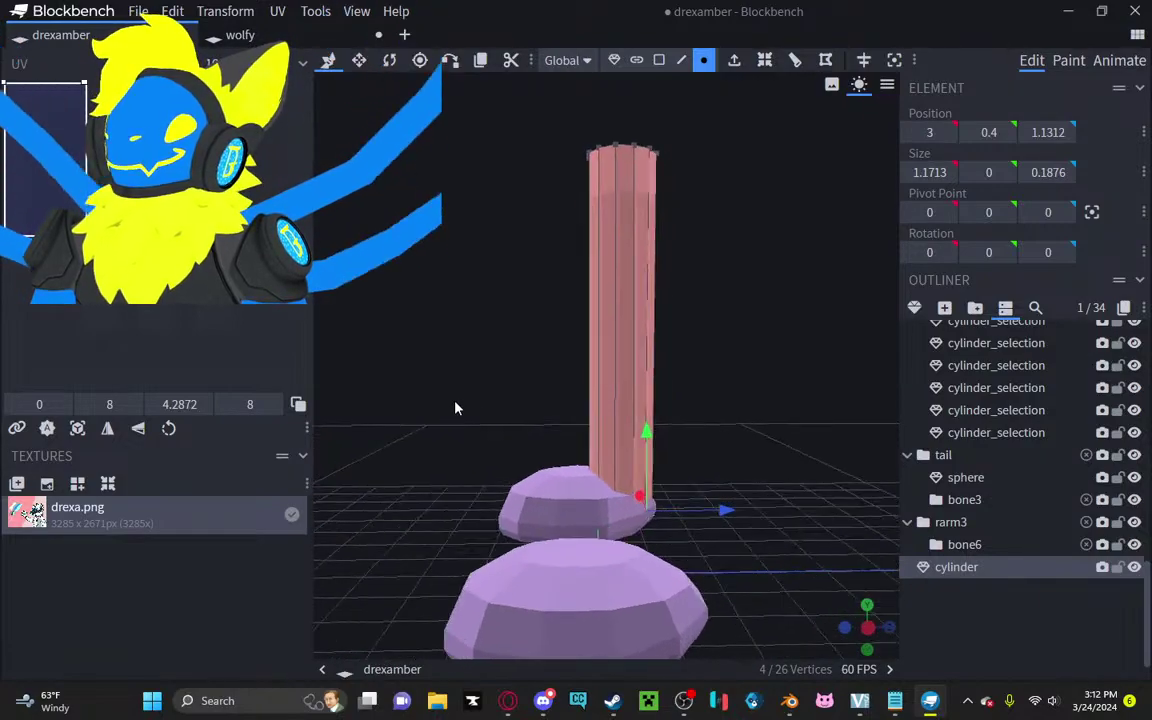
{"action": "left_click", "coordinate": [617, 342]}
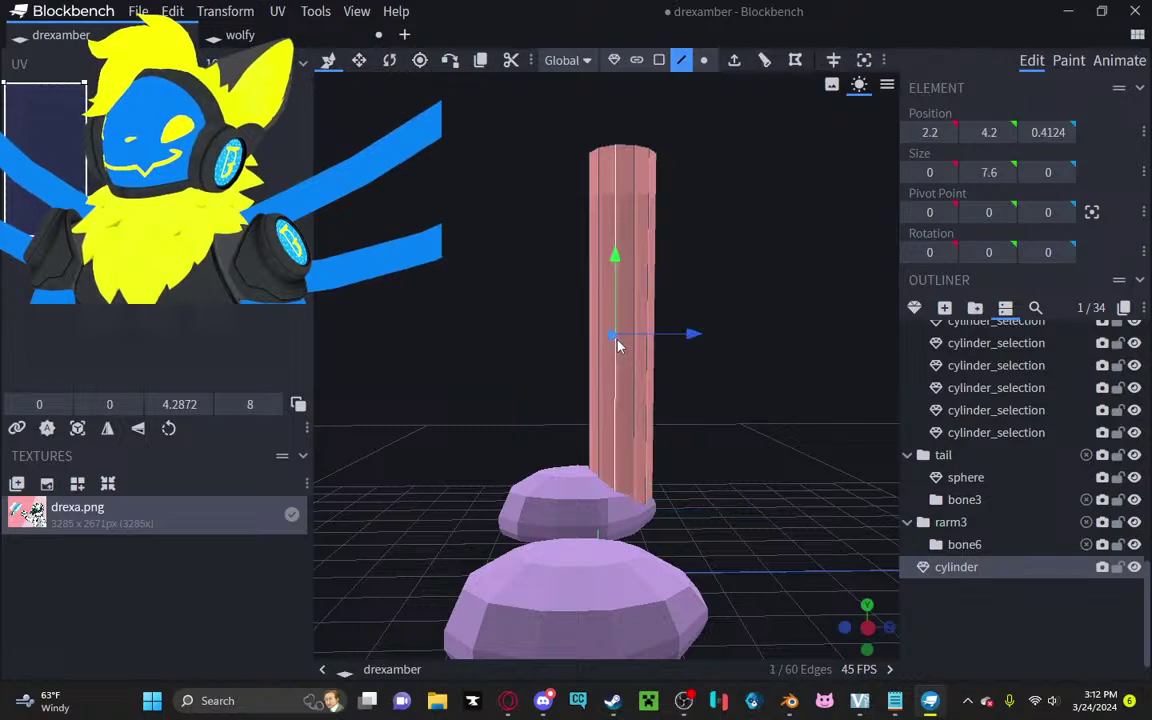
{"action": "right_click", "coordinate": [617, 342]}
{"action": "left_click", "coordinate": [660, 259]}
{"action": "scroll", "coordinate": [727, 332], "scroll_direction": "up", "scroll_amount": 3}
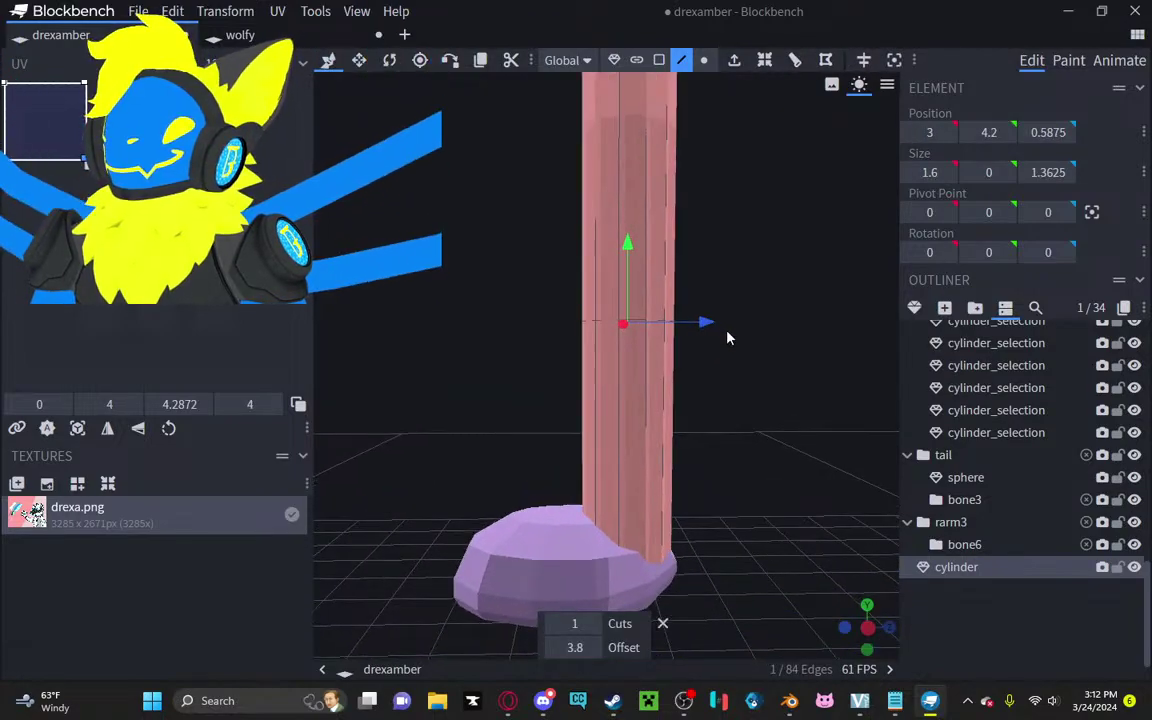
Step: Widen the cylinder's middle edge loop to 1.8 by 1.5625
{"action": "left_click", "coordinate": [359, 60]}
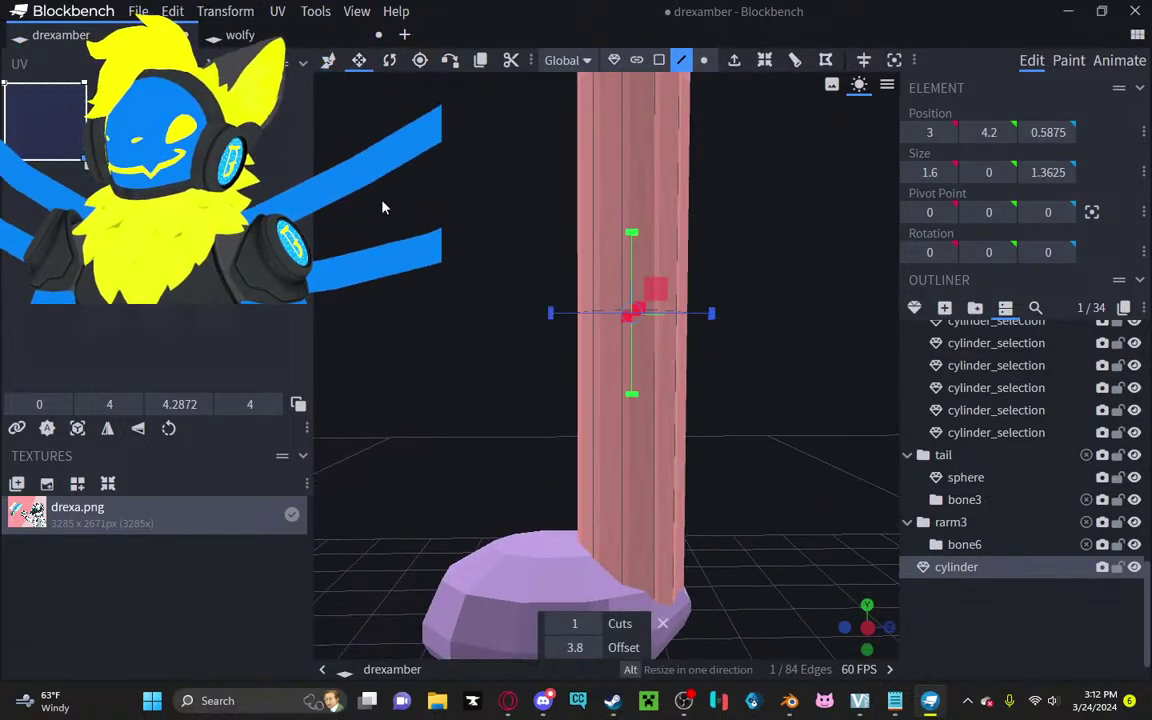
{"action": "left_click_drag", "start_coordinate": [566, 314], "coordinate": [558, 317]}
{"action": "left_click_drag", "start_coordinate": [505, 250], "coordinate": [665, 295]}
{"action": "left_click_drag", "start_coordinate": [789, 318], "coordinate": [806, 328]}
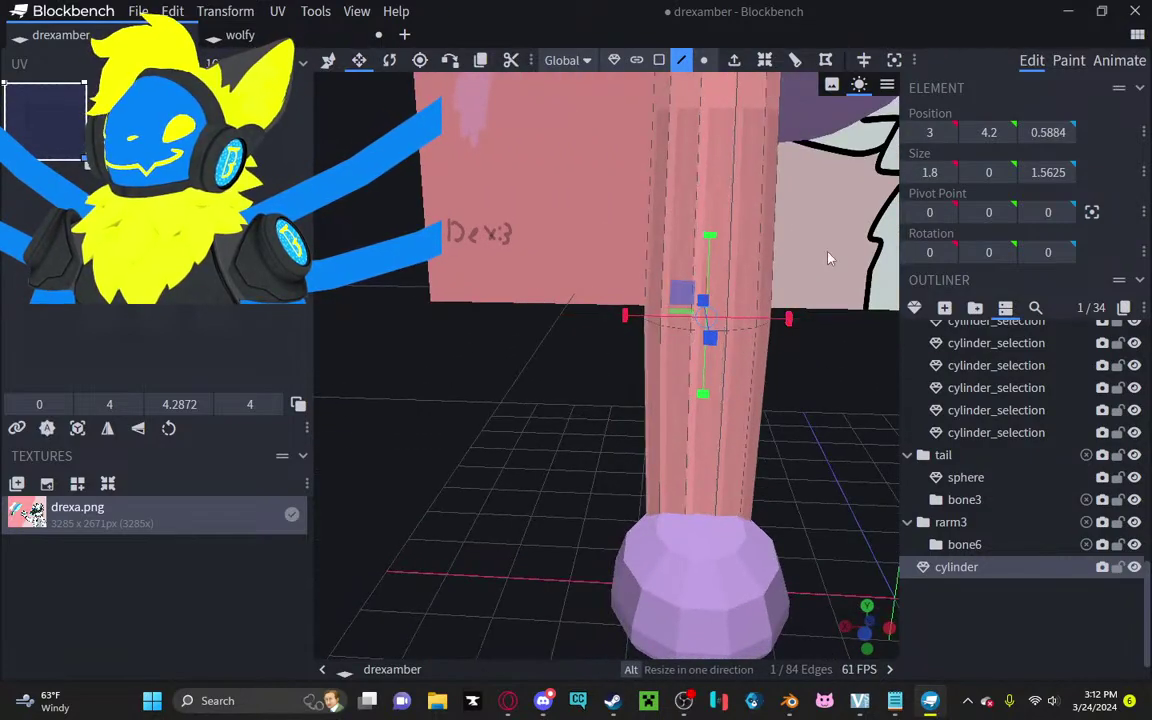
{"action": "left_click_drag", "start_coordinate": [828, 257], "coordinate": [690, 270]}
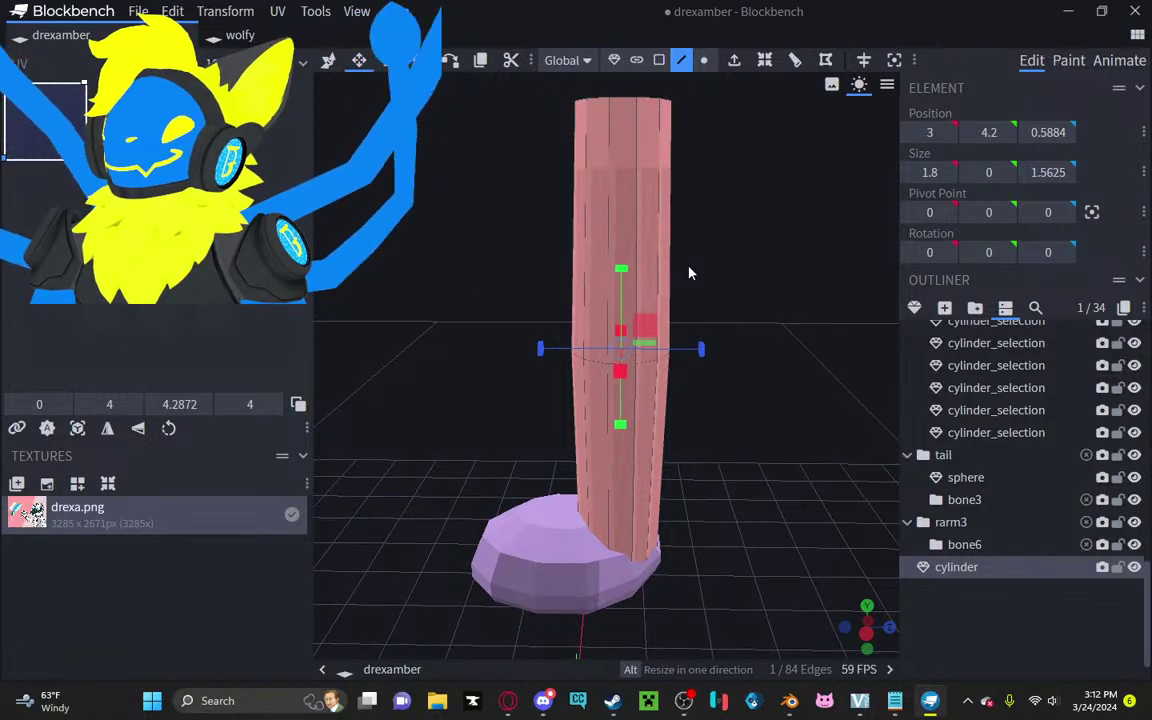
Step: Select all the vertices of the cylinder's top cap and enlarge the cap to 1.7 by 1.6
{"action": "left_click", "coordinate": [704, 62]}
{"action": "left_click_drag", "start_coordinate": [700, 87], "coordinate": [573, 142], "text": "ctrl"}
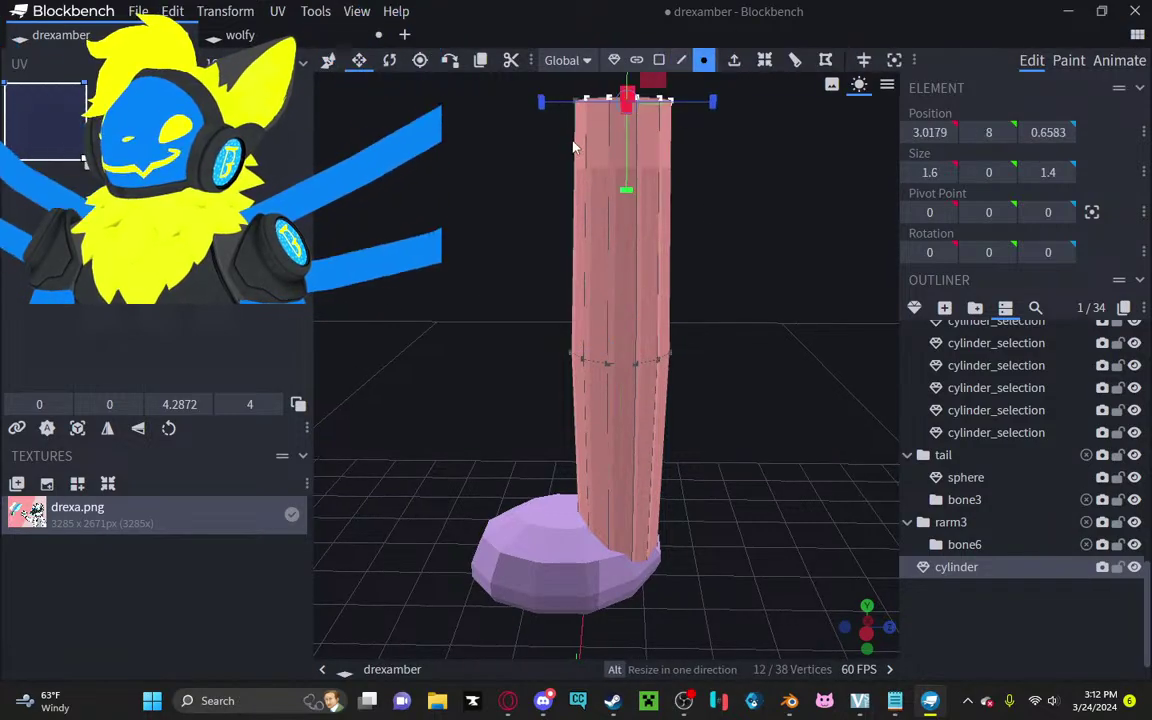
{"action": "left_click_drag", "start_coordinate": [690, 91], "coordinate": [556, 127], "text": "ctrl"}
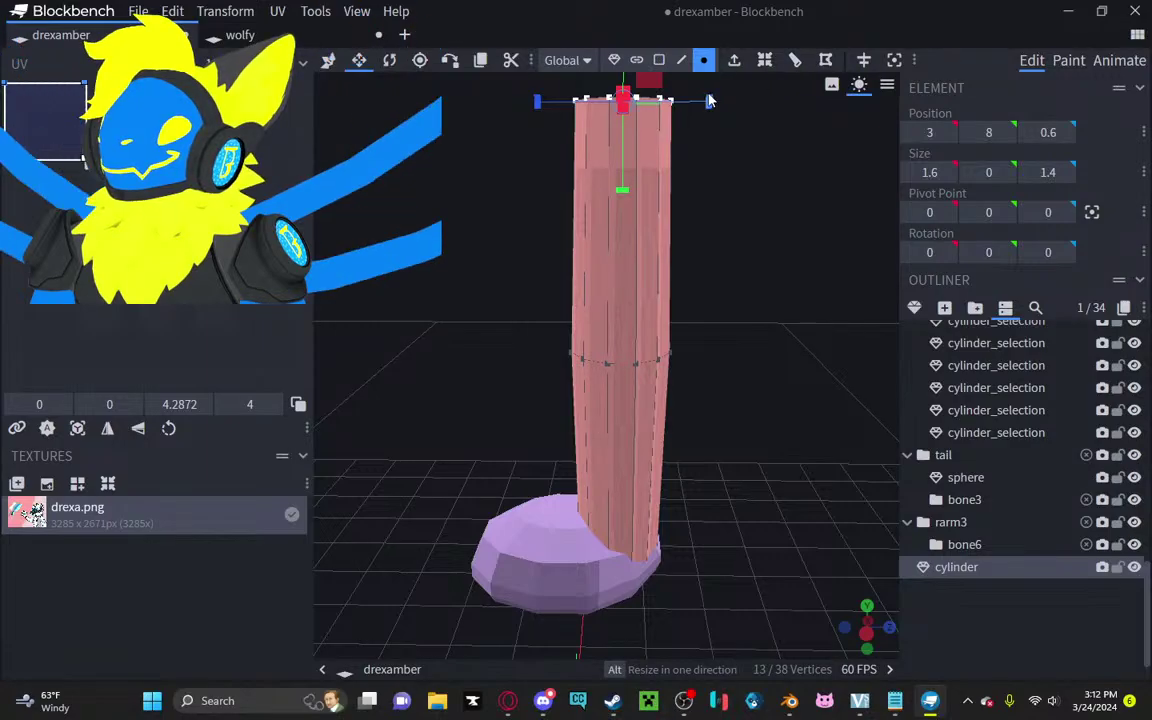
{"action": "left_click_drag", "start_coordinate": [711, 100], "coordinate": [718, 94], "text": "alt"}
{"action": "left_click_drag", "start_coordinate": [731, 186], "coordinate": [600, 150]}
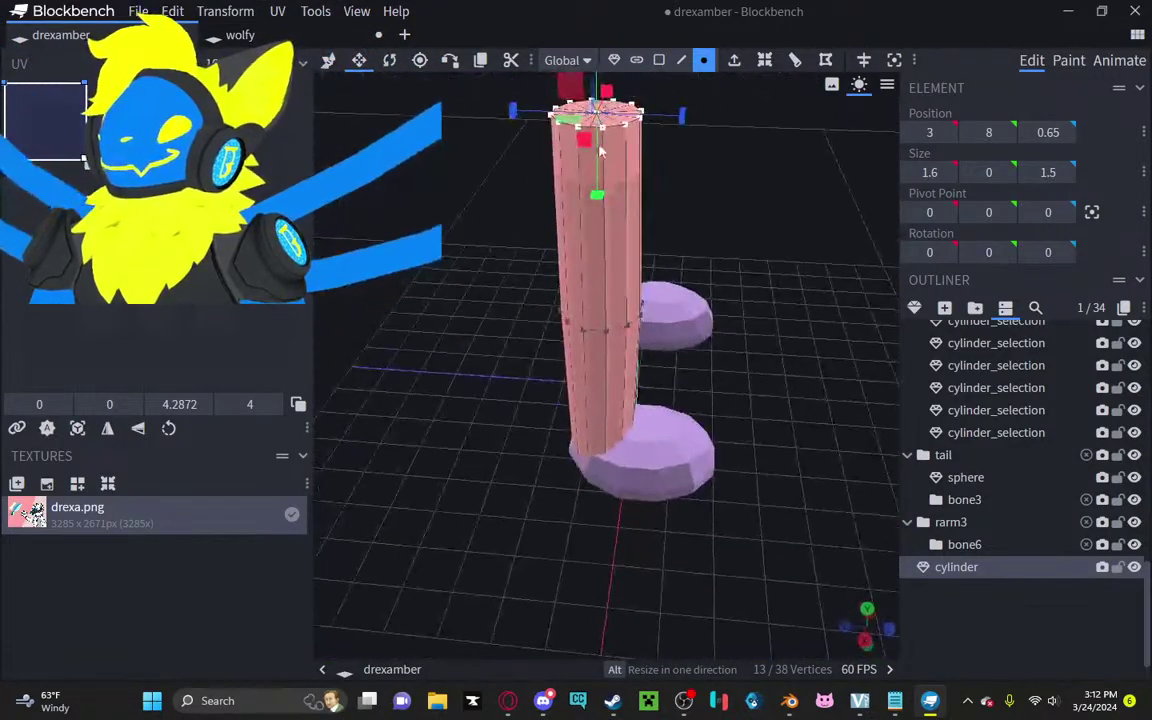
{"action": "left_click_drag", "start_coordinate": [680, 118], "coordinate": [687, 117]}
{"action": "left_click_drag", "start_coordinate": [738, 152], "coordinate": [619, 136]}
{"action": "left_click_drag", "start_coordinate": [564, 197], "coordinate": [787, 206]}
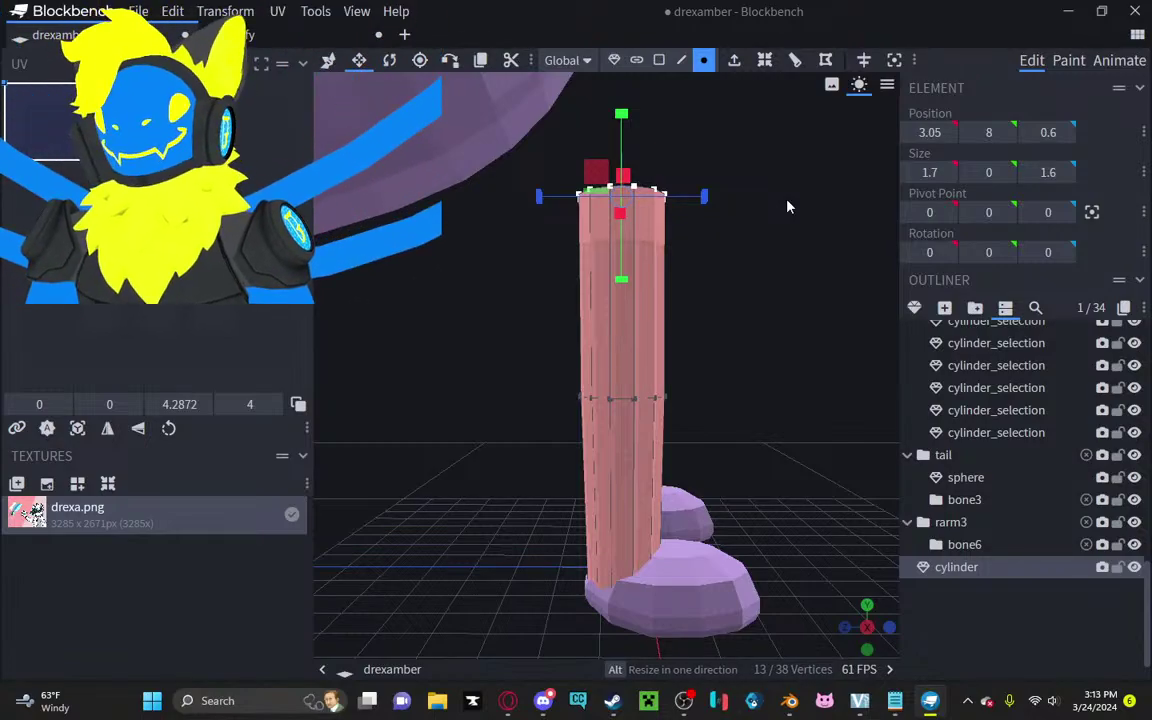
Step: Try narrowing the cylinder's top cap along the X axis and undo the resize
{"action": "left_click_drag", "start_coordinate": [697, 301], "coordinate": [757, 303]}
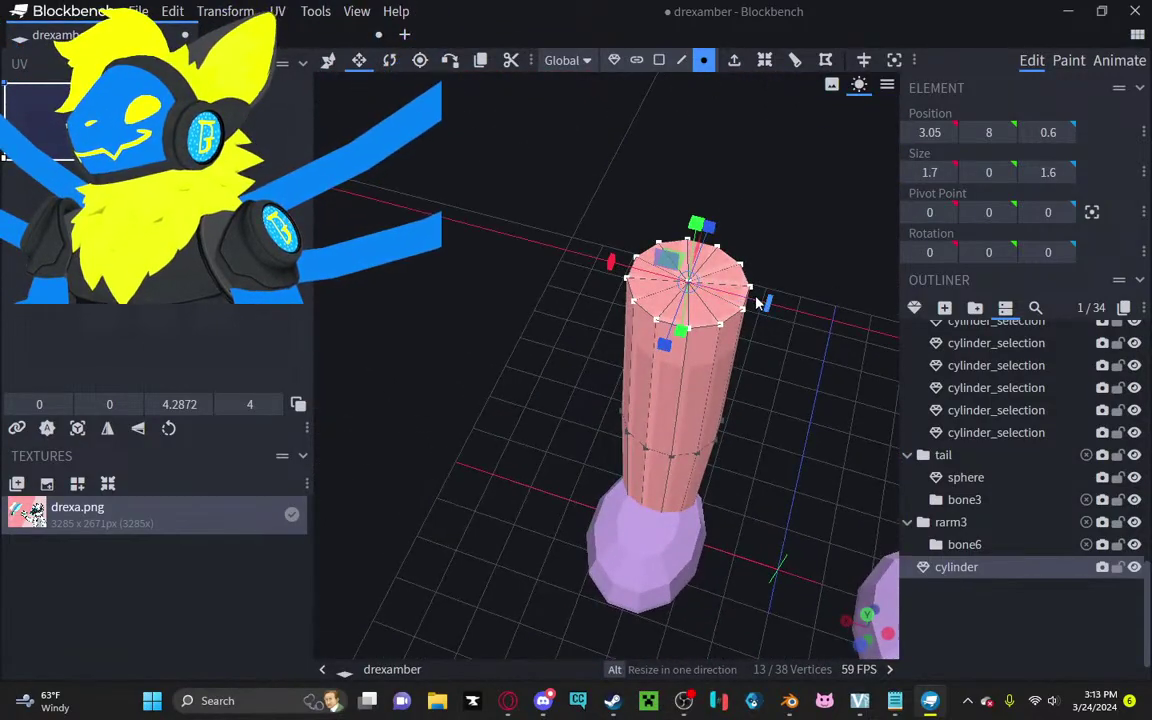
{"action": "left_click_drag", "start_coordinate": [739, 298], "coordinate": [717, 292]}
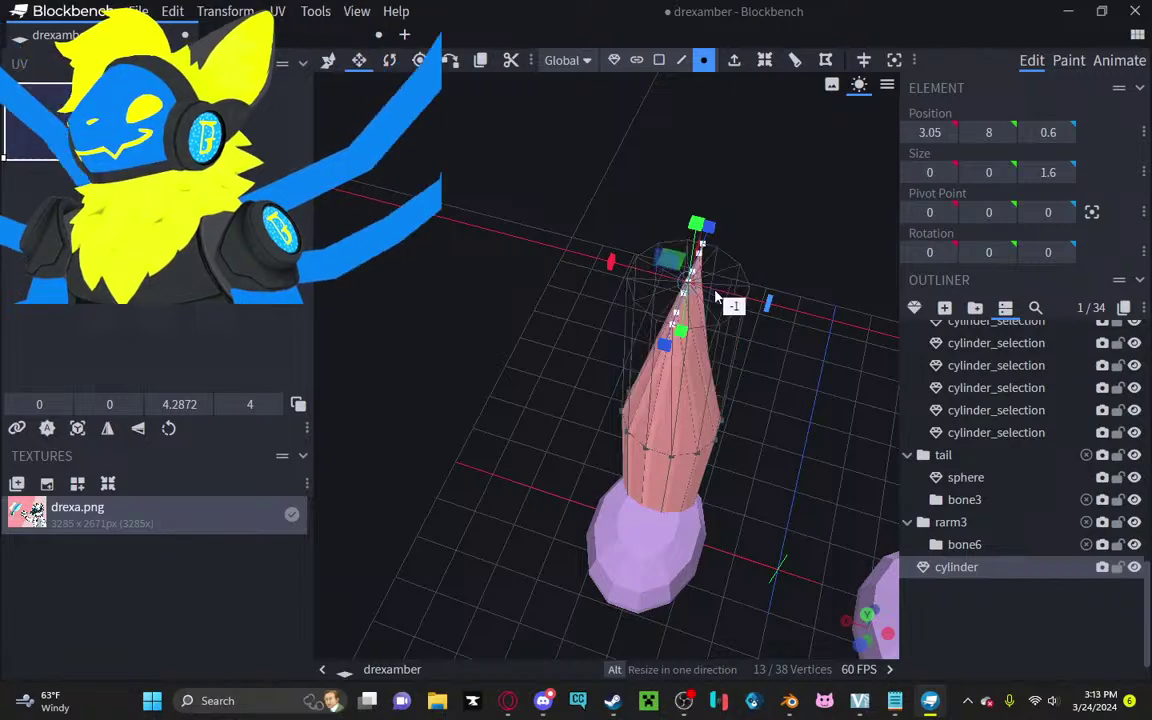
{"action": "key", "text": "ctrl+z"}
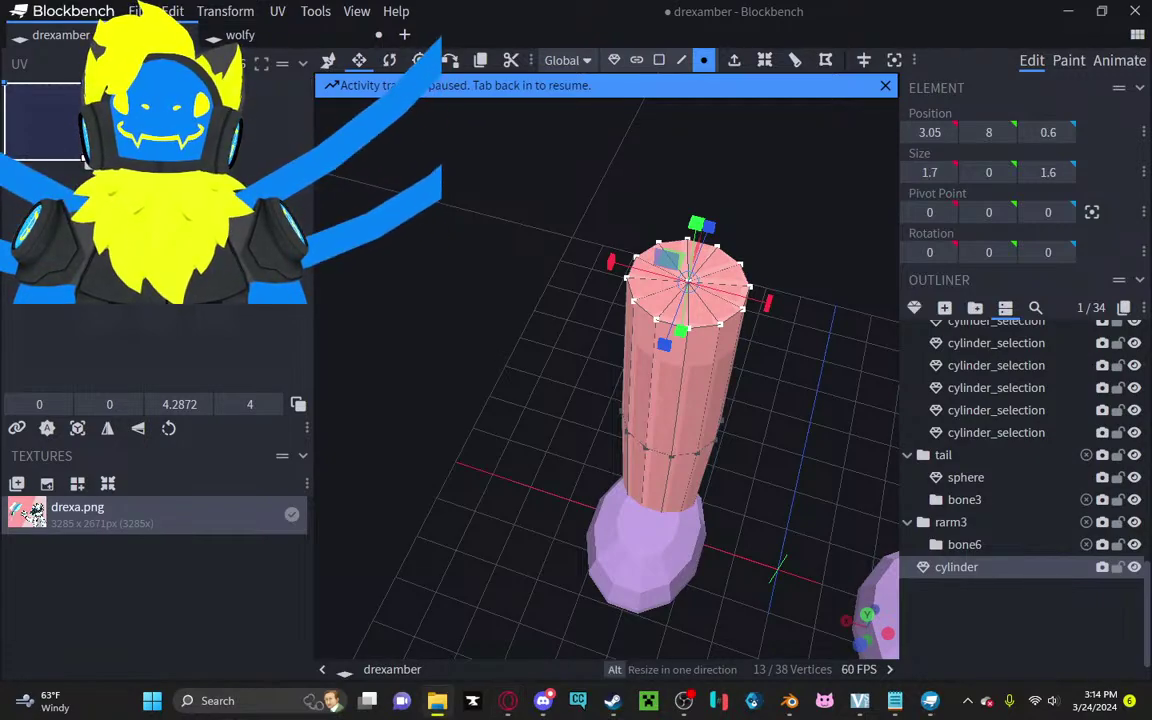
Step: Extract the Xbox 360 - Sonic the Hedgehog 2006 - Sonic archive, and start a new General file in Blender
{"action": "left_click", "coordinate": [719, 503]}
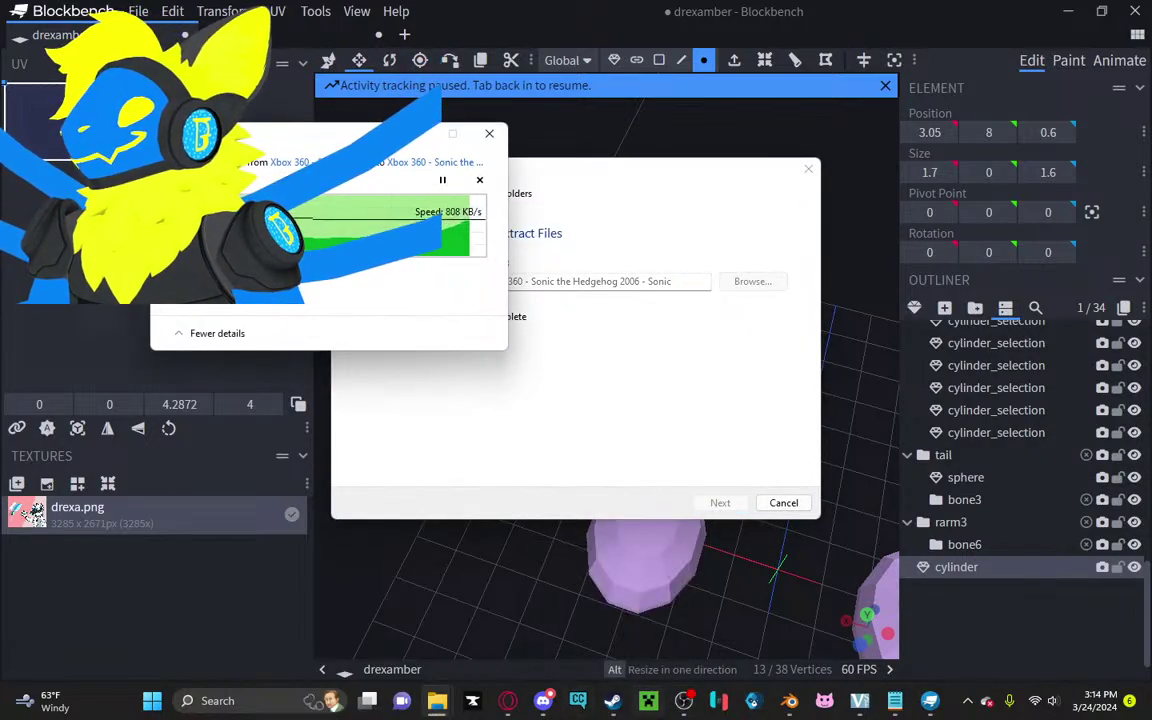
{"action": "left_click", "coordinate": [791, 702]}
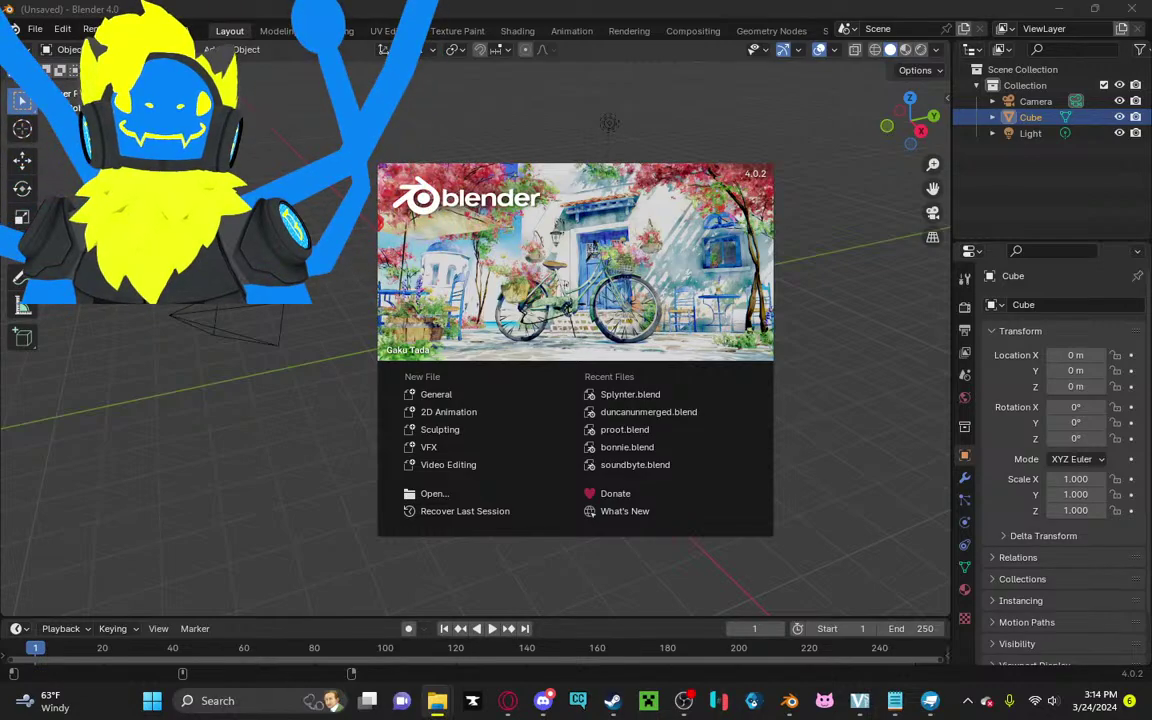
{"action": "left_click", "coordinate": [468, 396]}
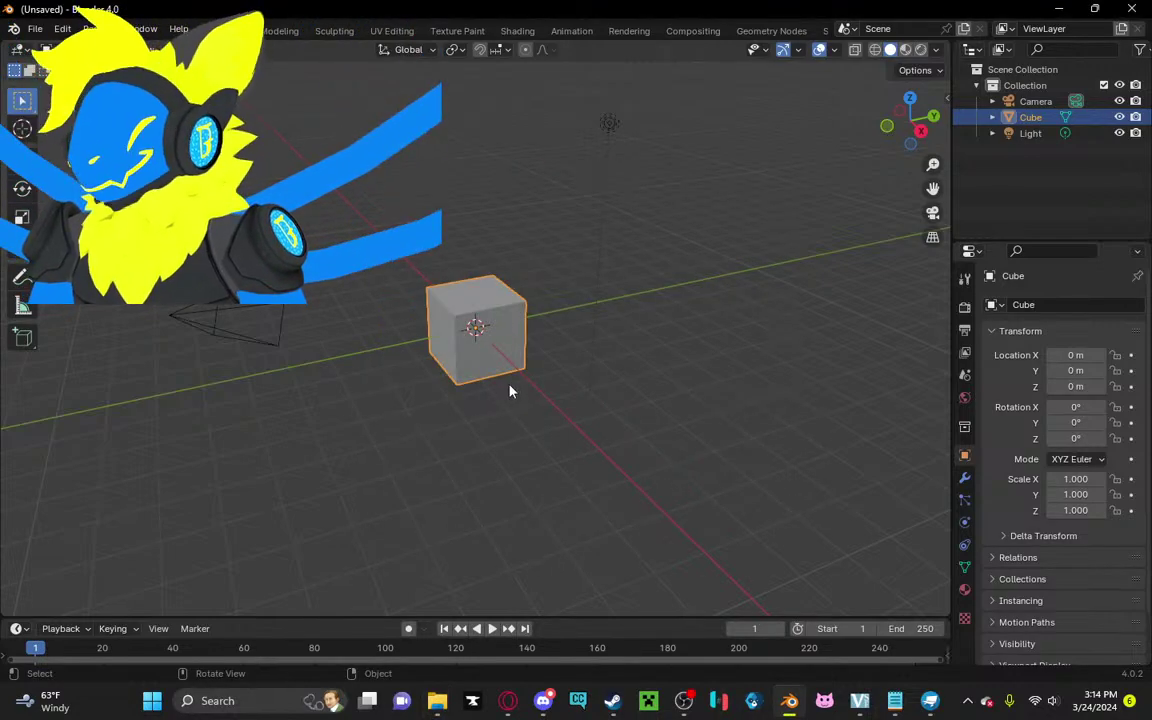
Step: Delete the default cube, light and camera from the scene
{"action": "key", "text": "Delete"}
{"action": "left_click", "coordinate": [613, 125]}
{"action": "key", "text": "Delete"}
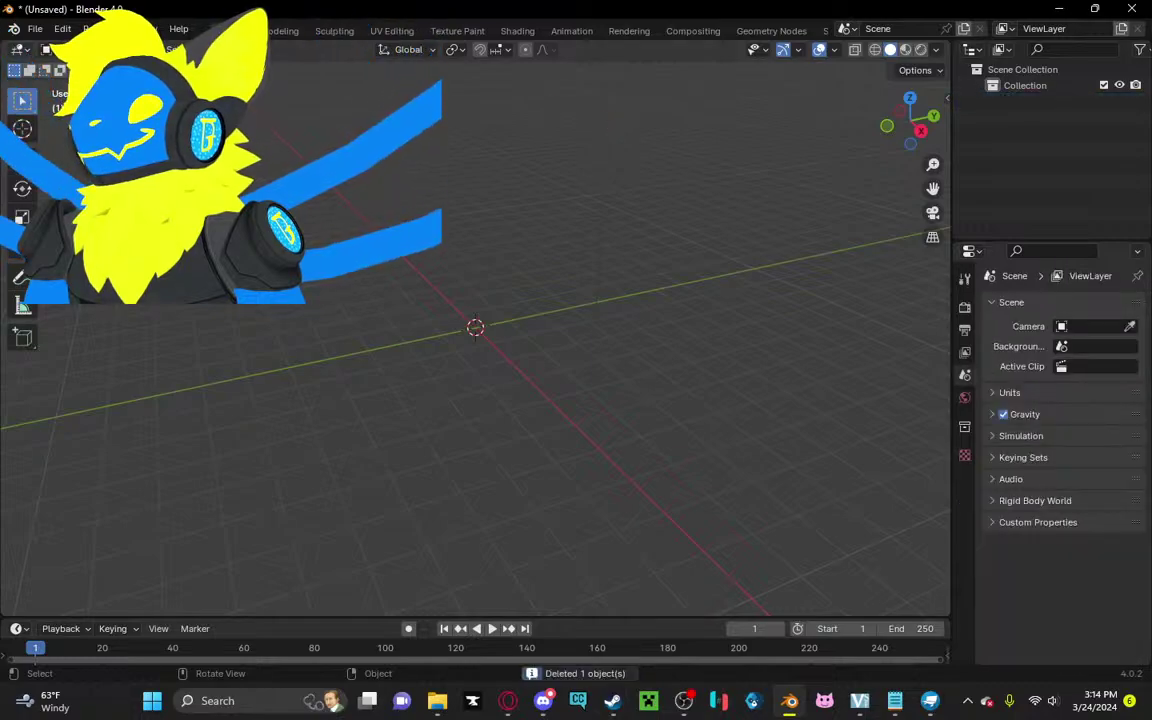
Step: Start a COLLADA import and browse from Downloads to the Sonic folder inside Xbox 360 - Sonic the Hedgehog 2006 - Sonic
{"action": "left_click", "coordinate": [35, 29]}
{"action": "mouse_move", "coordinate": [100, 256]}
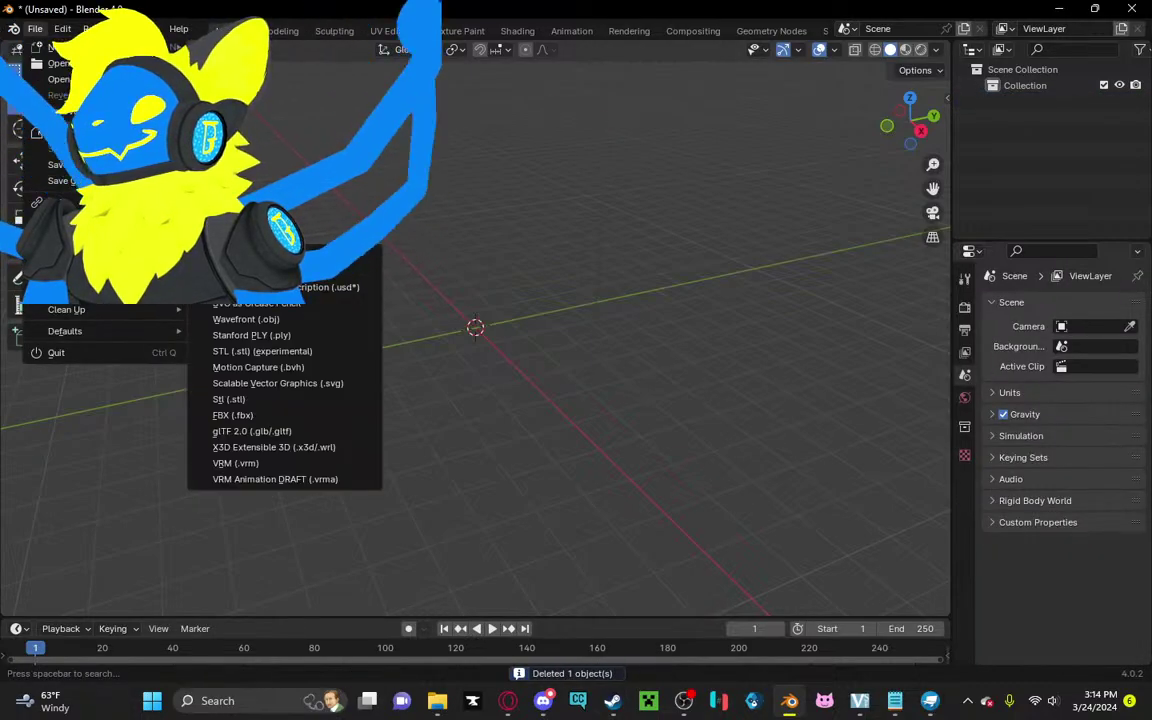
{"action": "left_click", "coordinate": [329, 241]}
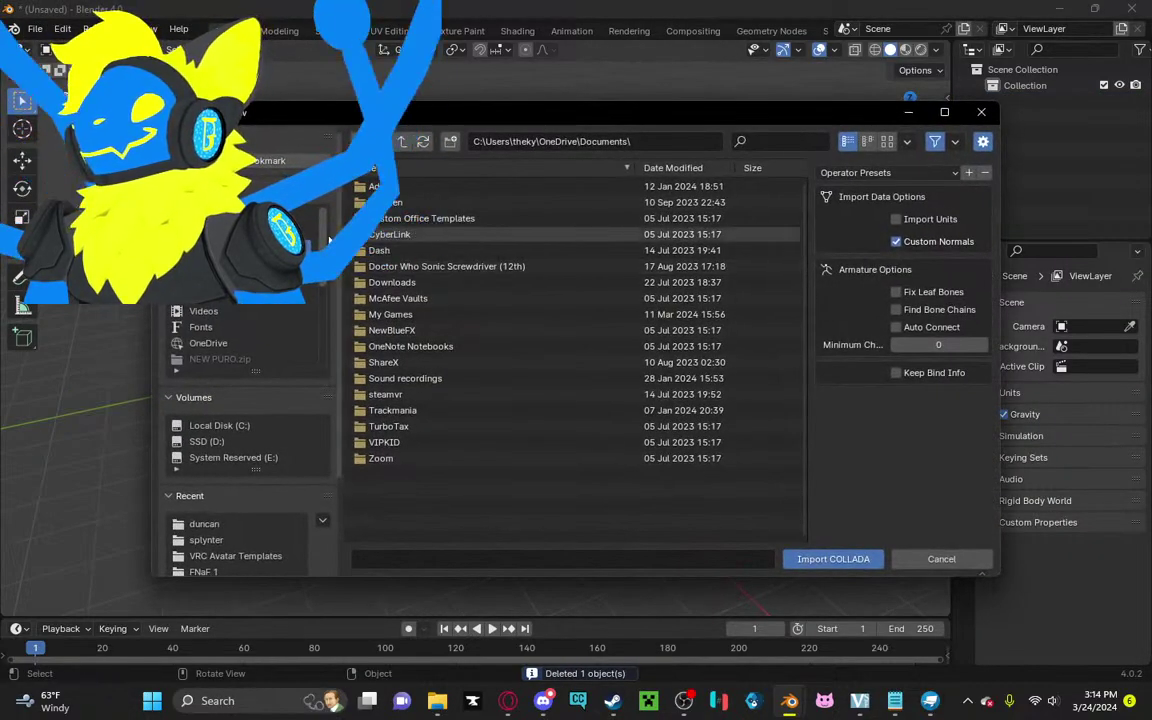
{"action": "left_click", "coordinate": [250, 279]}
{"action": "left_click", "coordinate": [250, 263]}
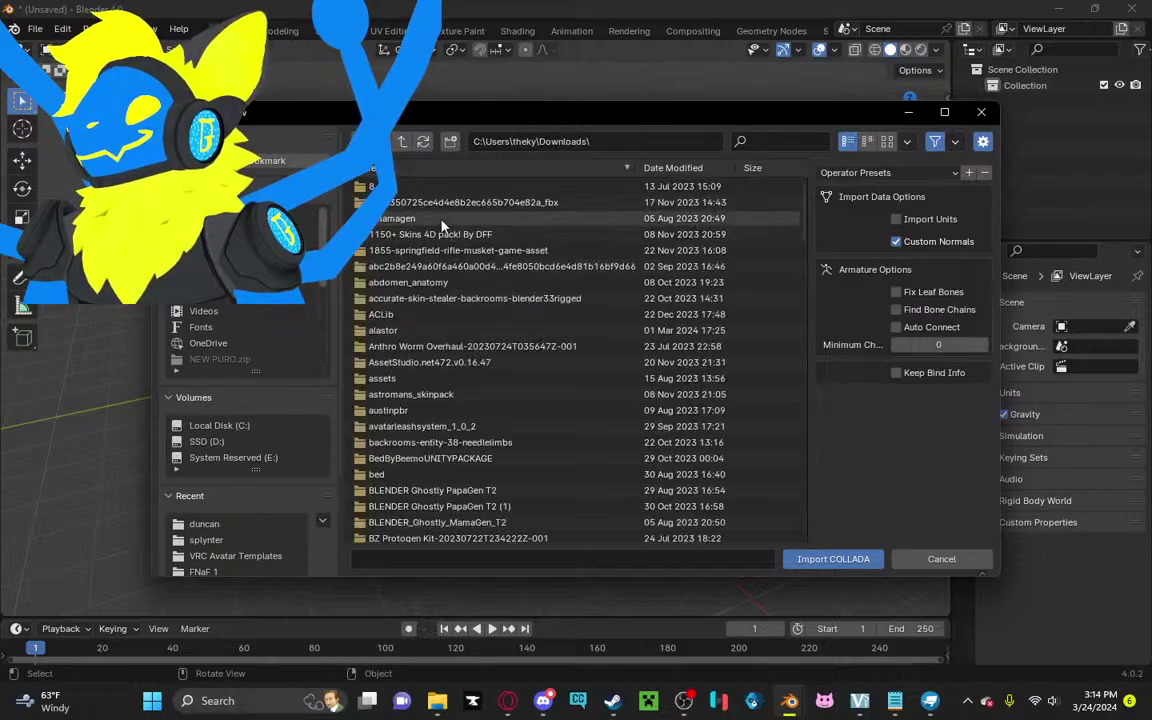
{"action": "scroll", "coordinate": [450, 235], "scroll_direction": "down", "scroll_amount": 10}
{"action": "scroll", "coordinate": [452, 238], "scroll_direction": "down", "scroll_amount": 20}
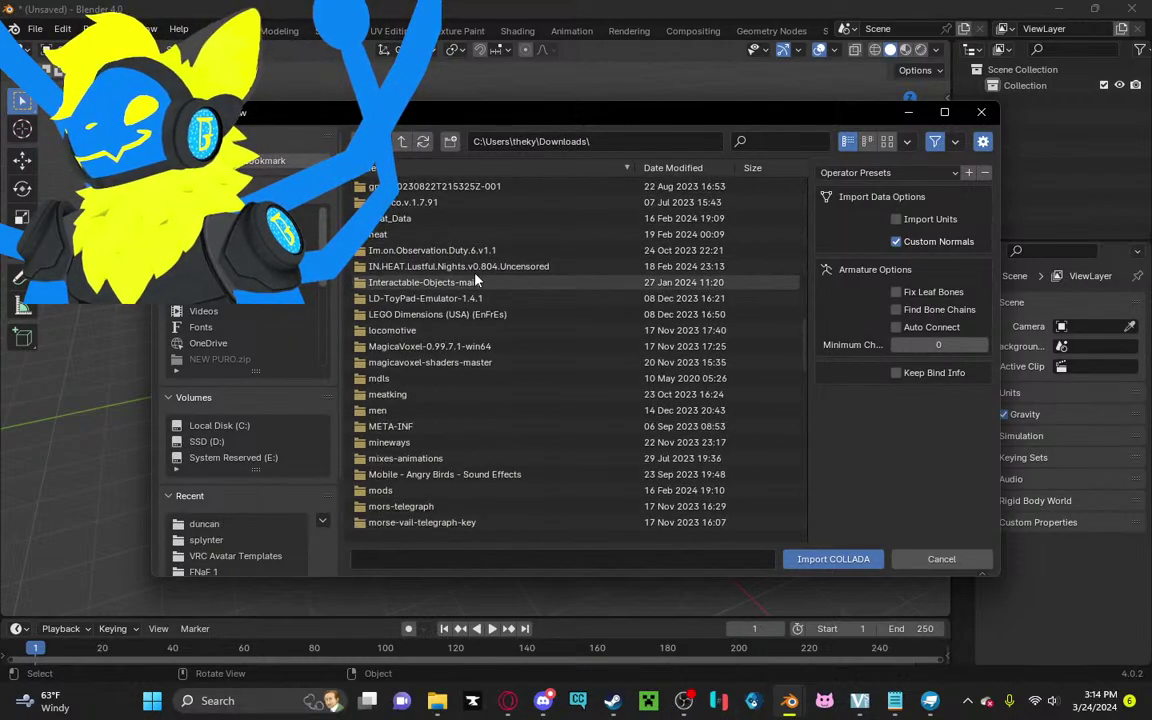
{"action": "scroll", "coordinate": [472, 288], "scroll_direction": "down", "scroll_amount": 20}
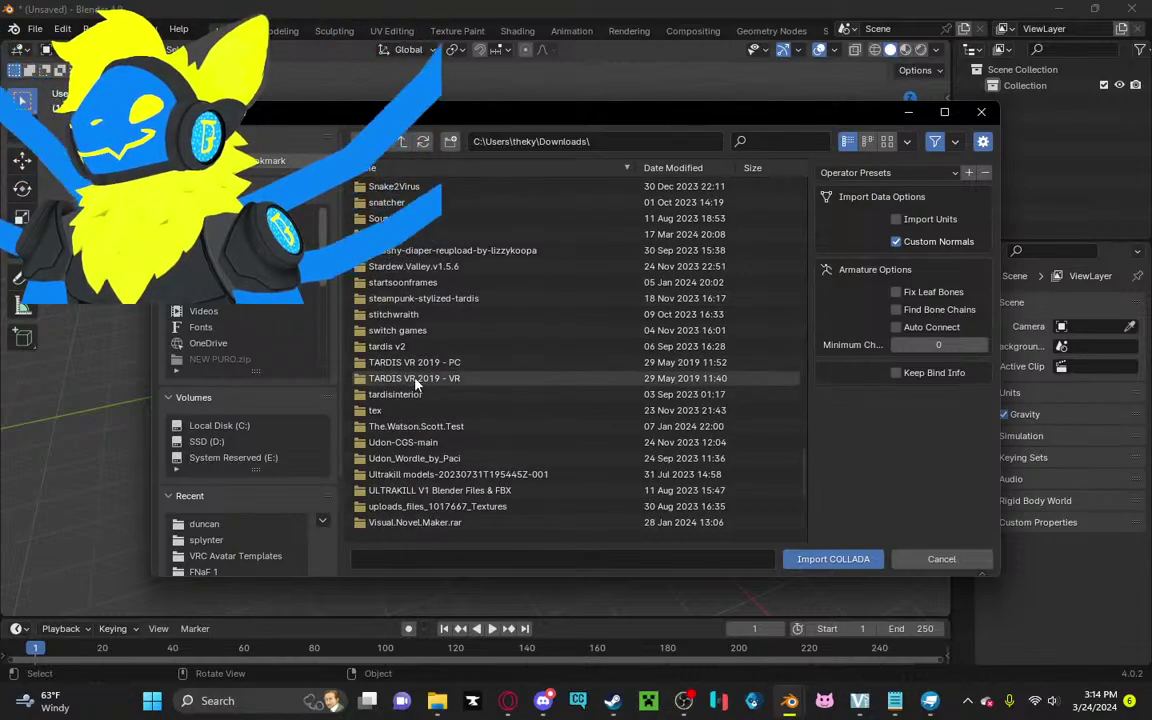
{"action": "scroll", "coordinate": [405, 315], "scroll_direction": "up", "scroll_amount": 8}
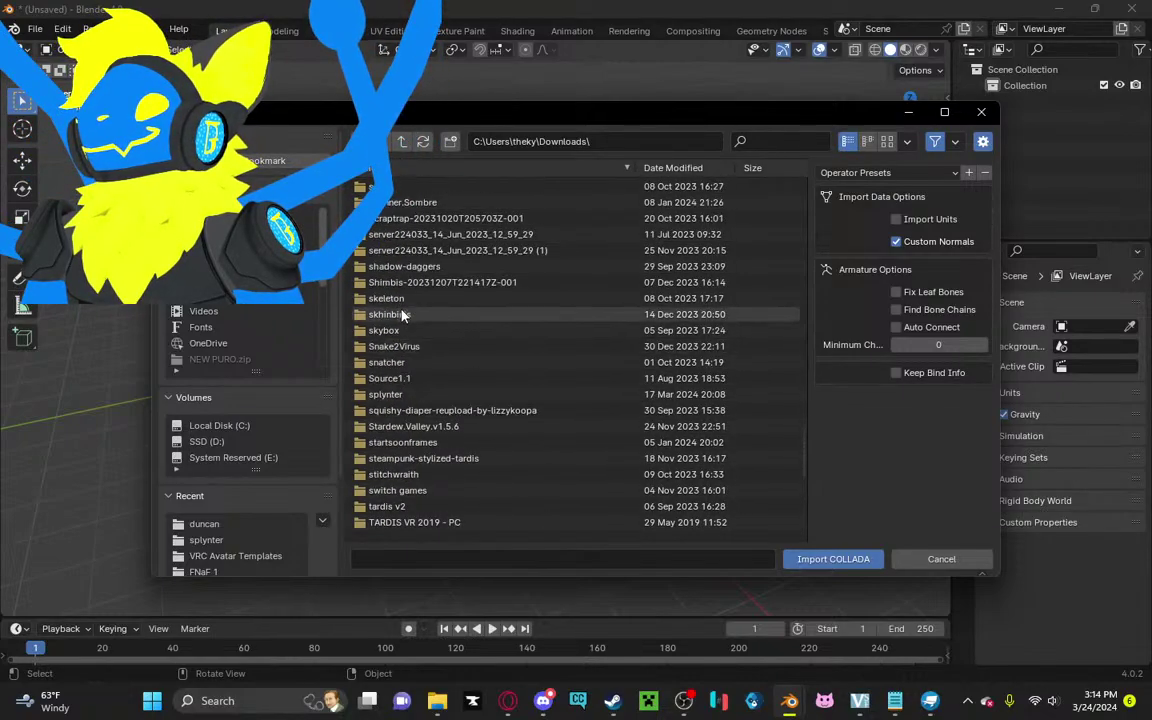
{"action": "scroll", "coordinate": [400, 349], "scroll_direction": "up", "scroll_amount": 2}
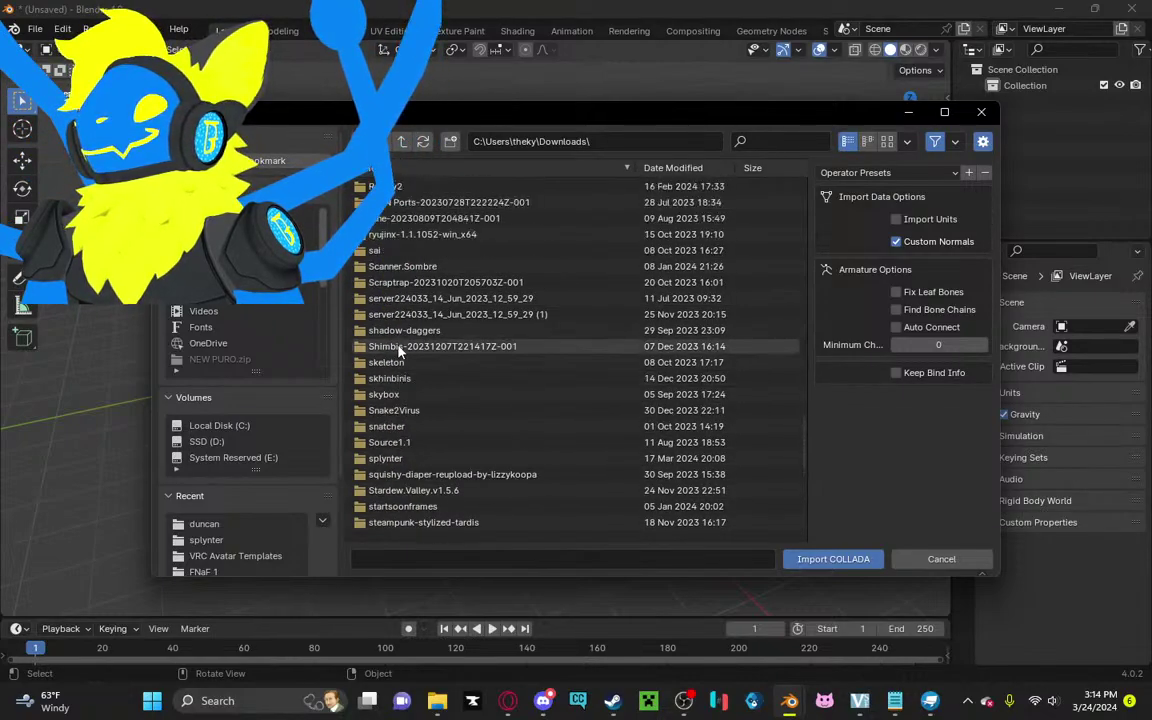
{"action": "scroll", "coordinate": [398, 350], "scroll_direction": "down", "scroll_amount": 1}
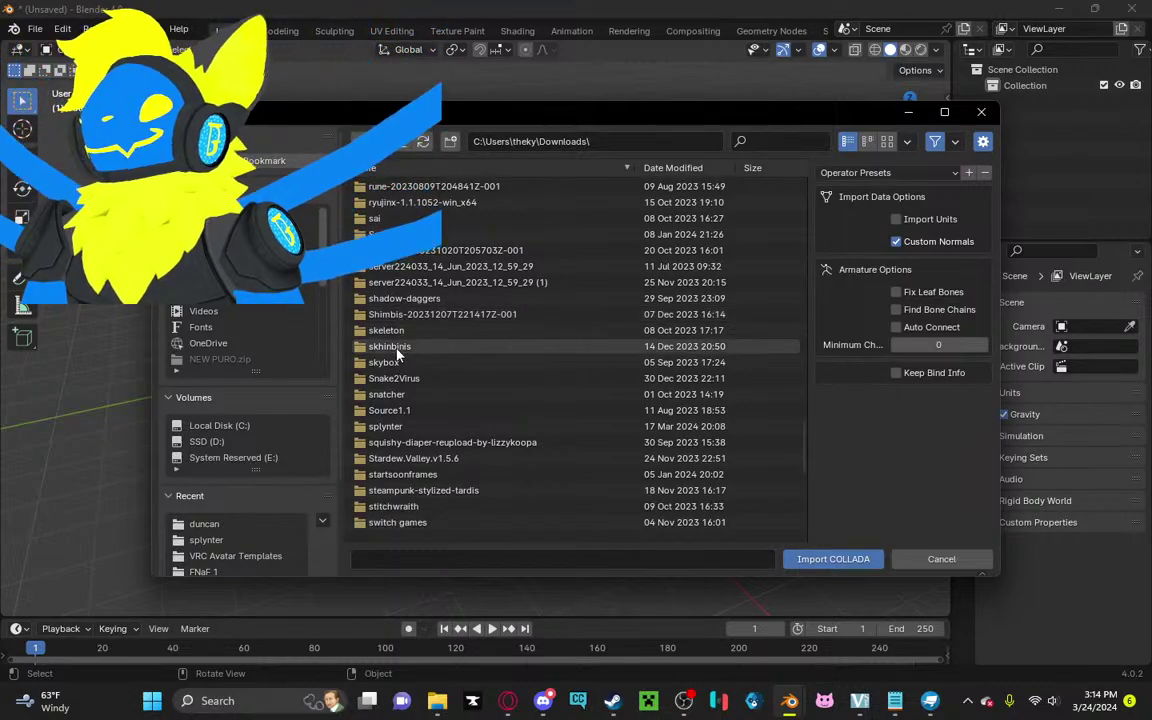
{"action": "scroll", "coordinate": [397, 351], "scroll_direction": "down", "scroll_amount": 12}
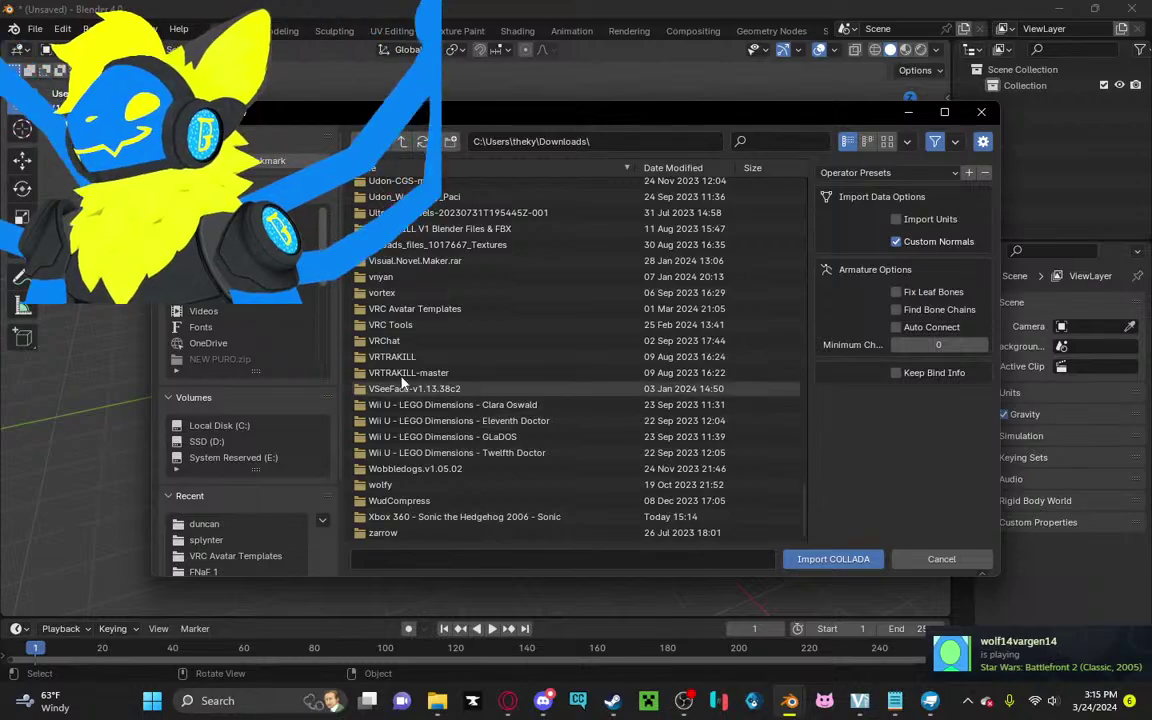
{"action": "double_click", "coordinate": [420, 516]}
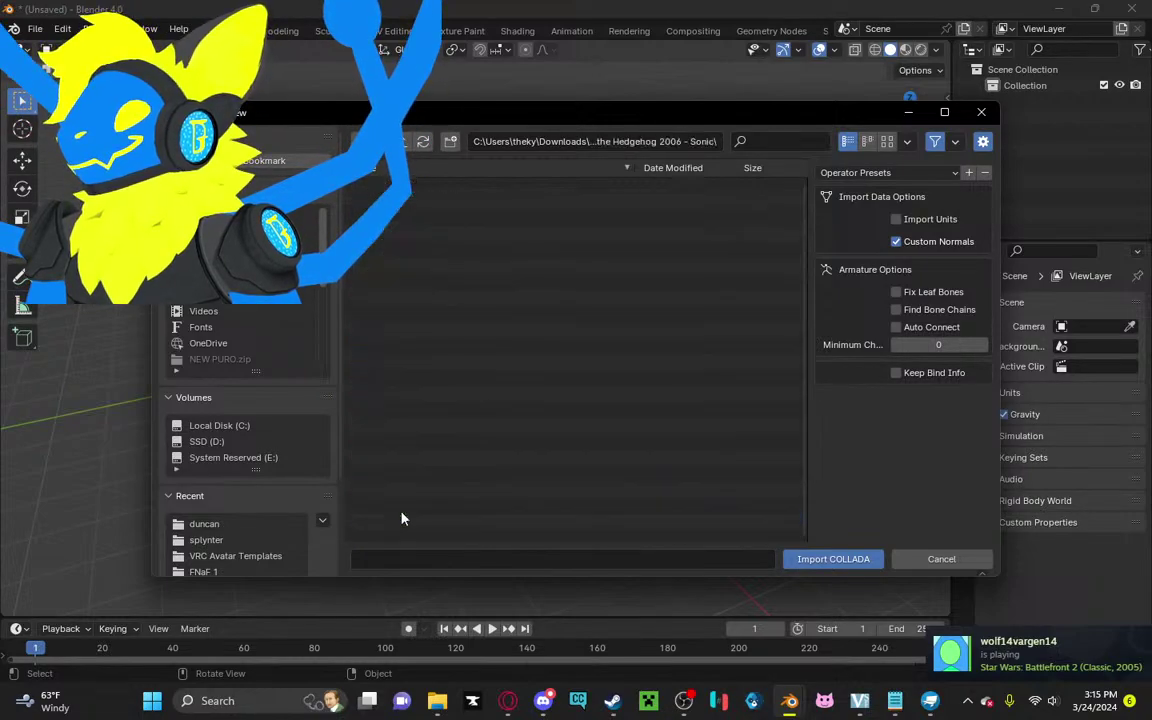
{"action": "double_click", "coordinate": [410, 186]}
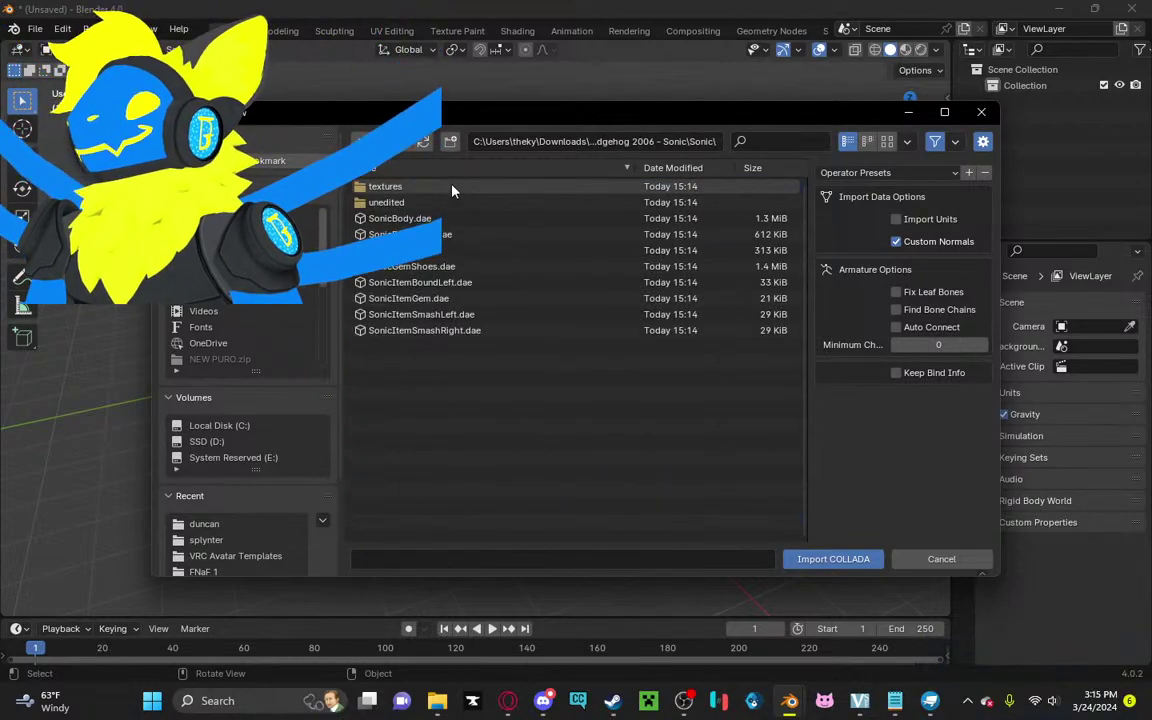
Step: Import SonicBody.dae into the empty scene
{"action": "left_click_drag", "start_coordinate": [428, 404], "coordinate": [428, 215]}
{"action": "key", "text": "Return"}
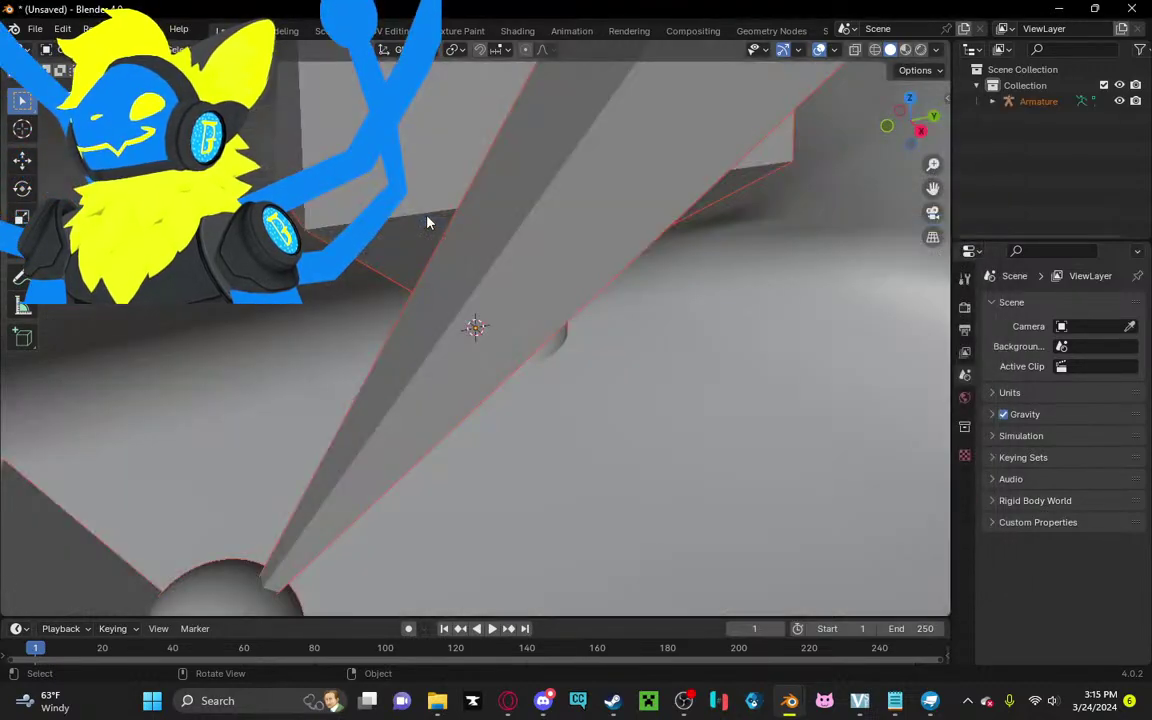
{"action": "scroll", "coordinate": [462, 370], "scroll_direction": "down", "scroll_amount": 12}
{"action": "middle_click_drag", "start_coordinate": [584, 296], "coordinate": [604, 373], "text": "shift"}
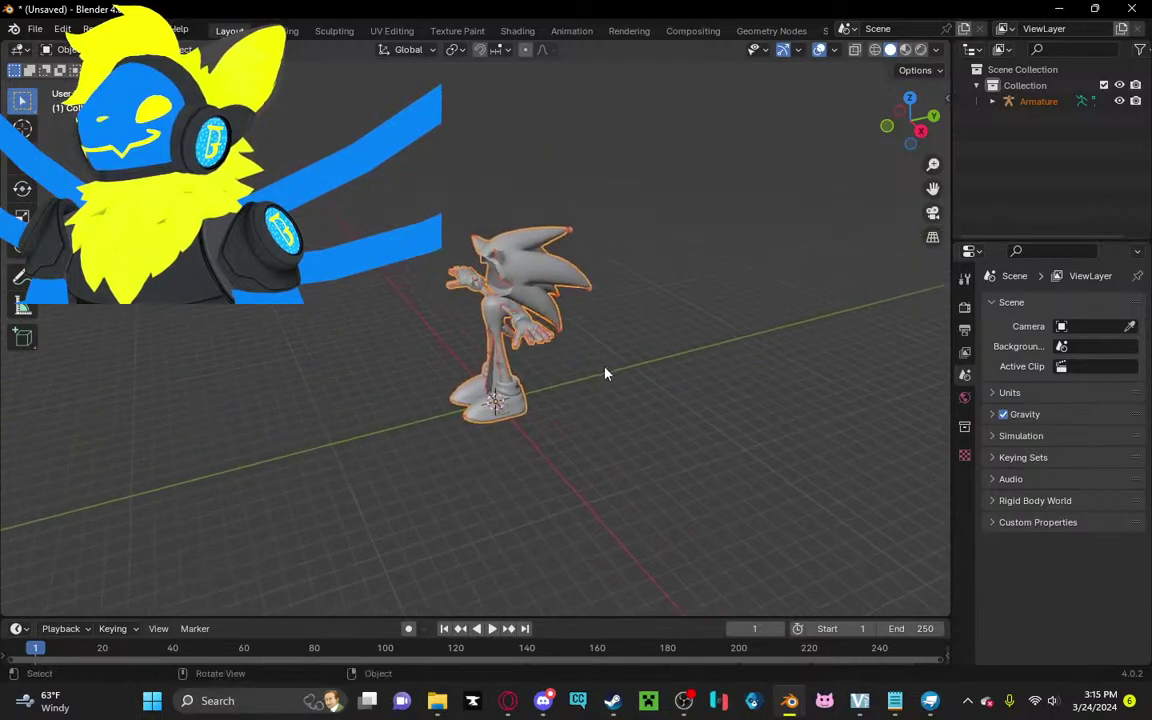
{"action": "scroll", "coordinate": [604, 373], "scroll_direction": "up", "scroll_amount": 3}
Step: Import Sonic's head model from the same folder as a second COLLADA file
{"action": "left_click", "coordinate": [35, 29]}
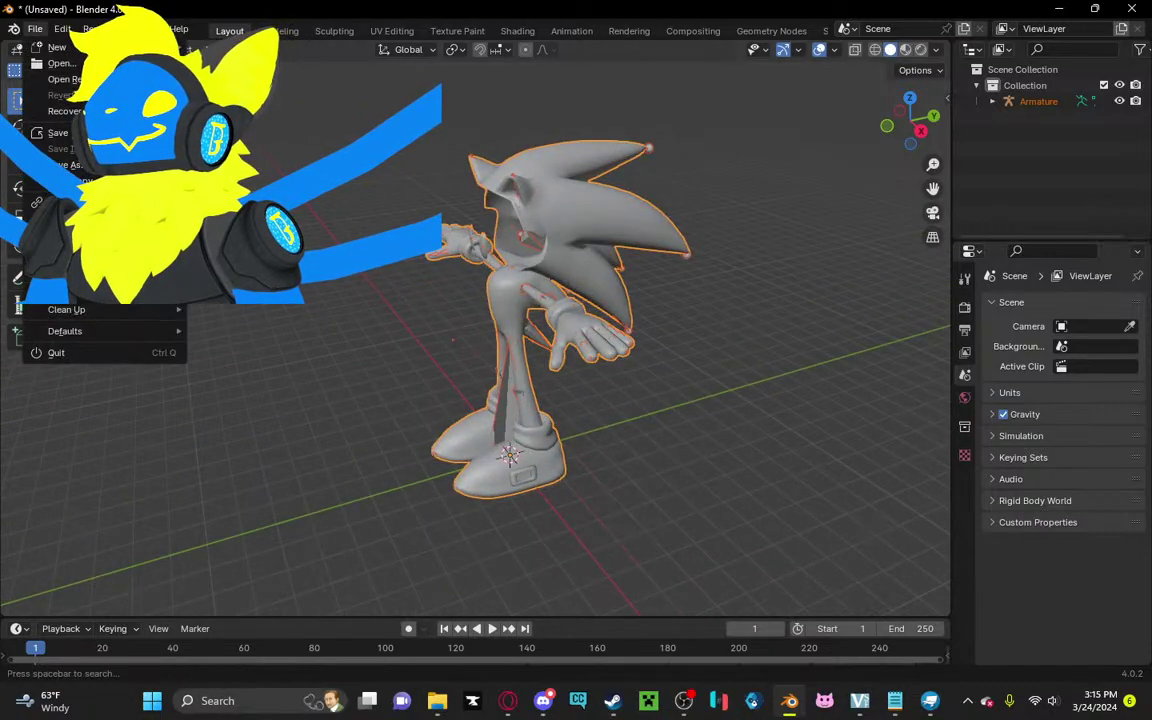
{"action": "mouse_move", "coordinate": [80, 255]}
{"action": "left_click", "coordinate": [250, 255]}
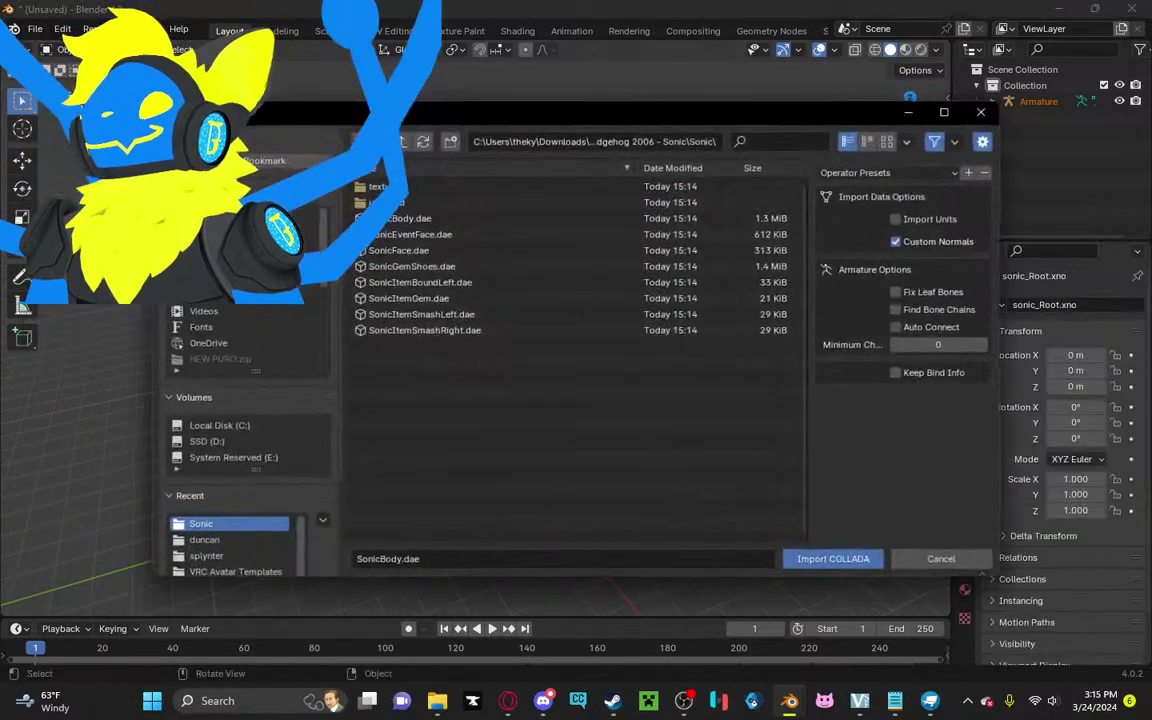
{"action": "double_click", "coordinate": [400, 219]}
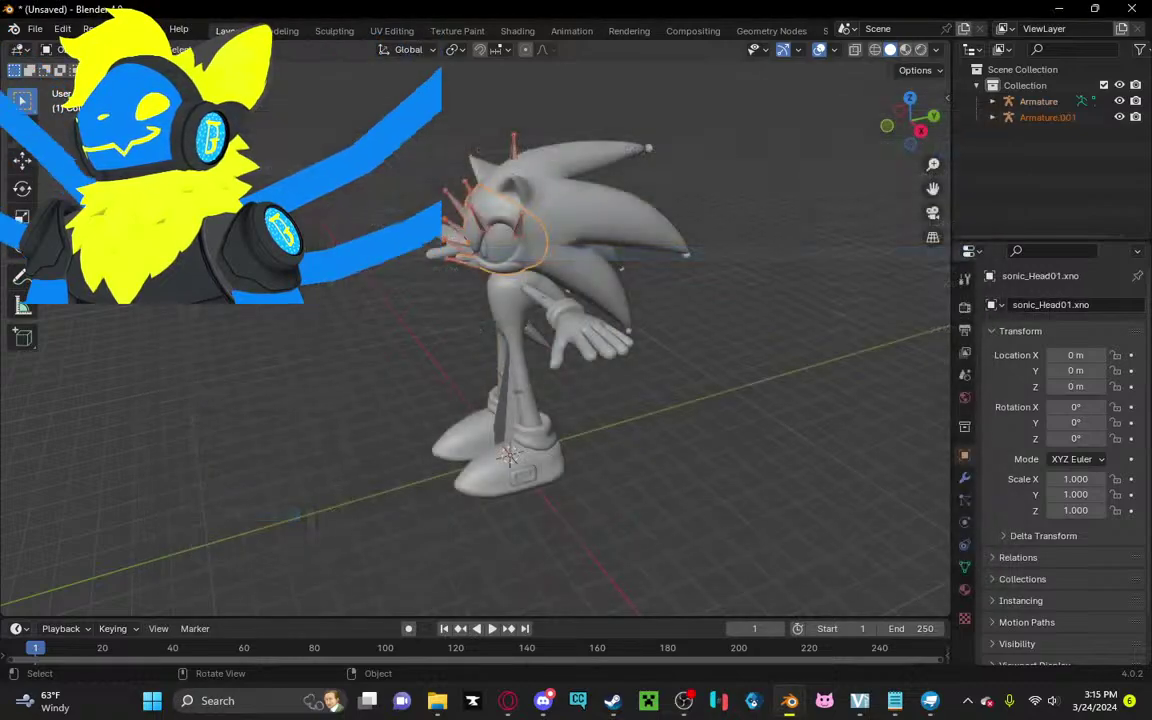
{"action": "middle_click_drag", "start_coordinate": [709, 361], "coordinate": [748, 357]}
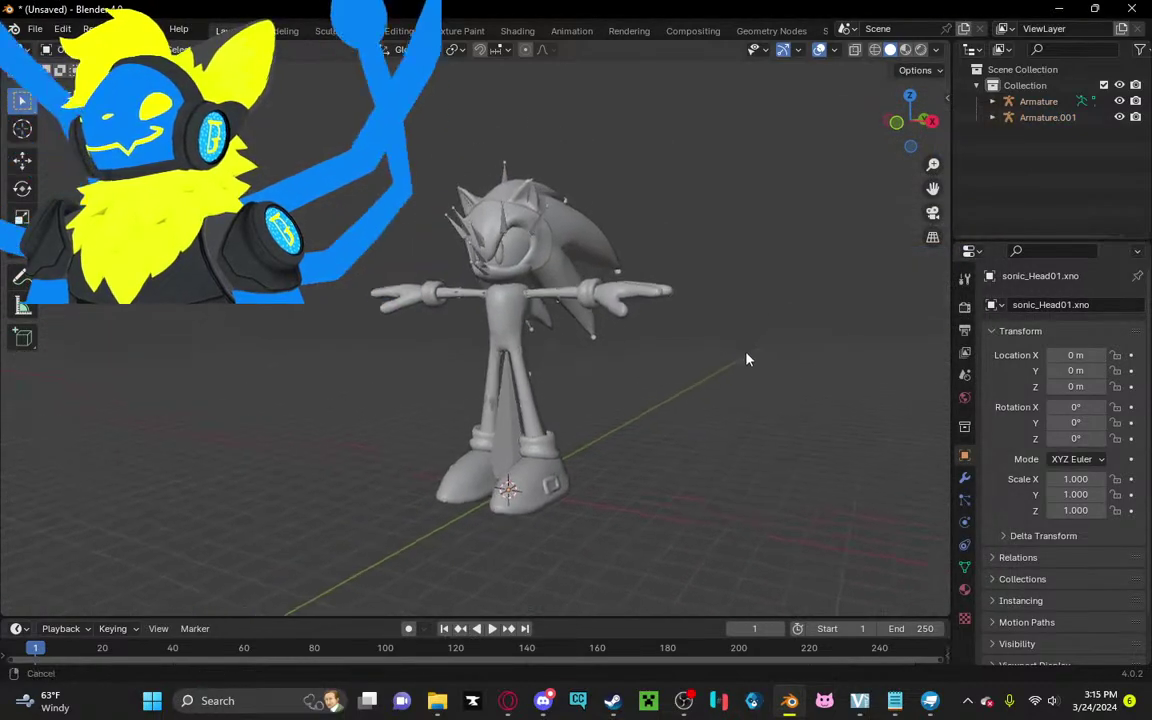
Step: Show the model in Material Preview shading and hide both armatures in the viewport
{"action": "left_click", "coordinate": [905, 49]}
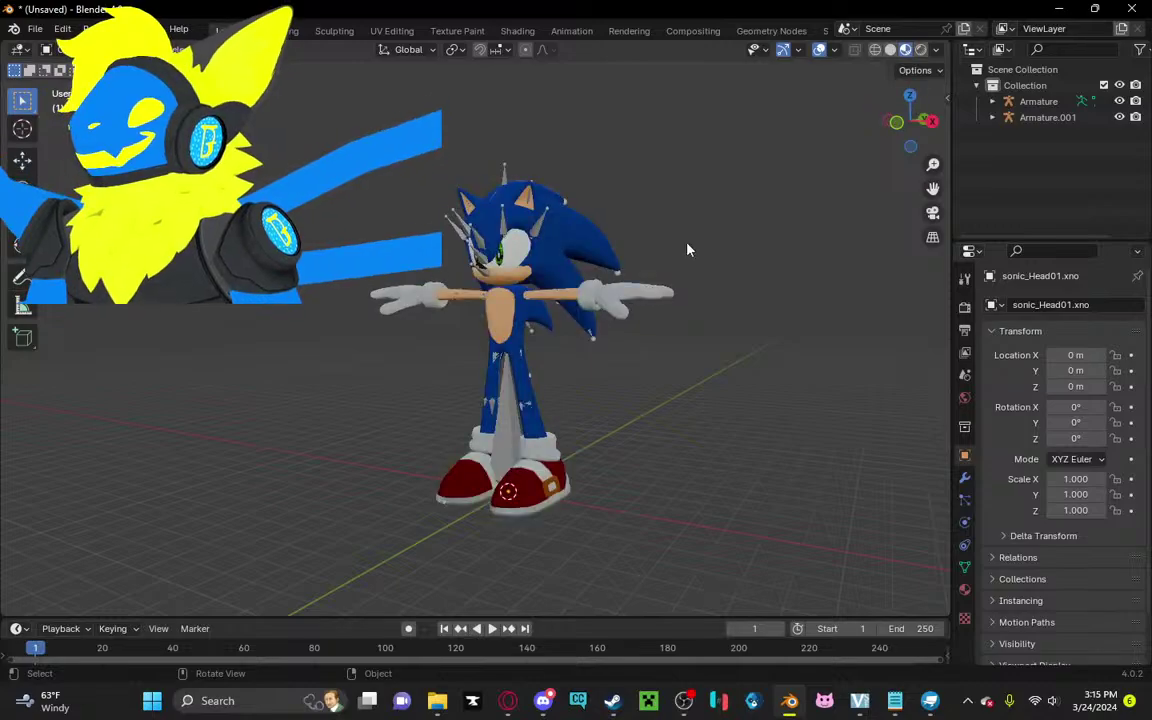
{"action": "scroll", "coordinate": [616, 218], "scroll_direction": "up", "scroll_amount": 3}
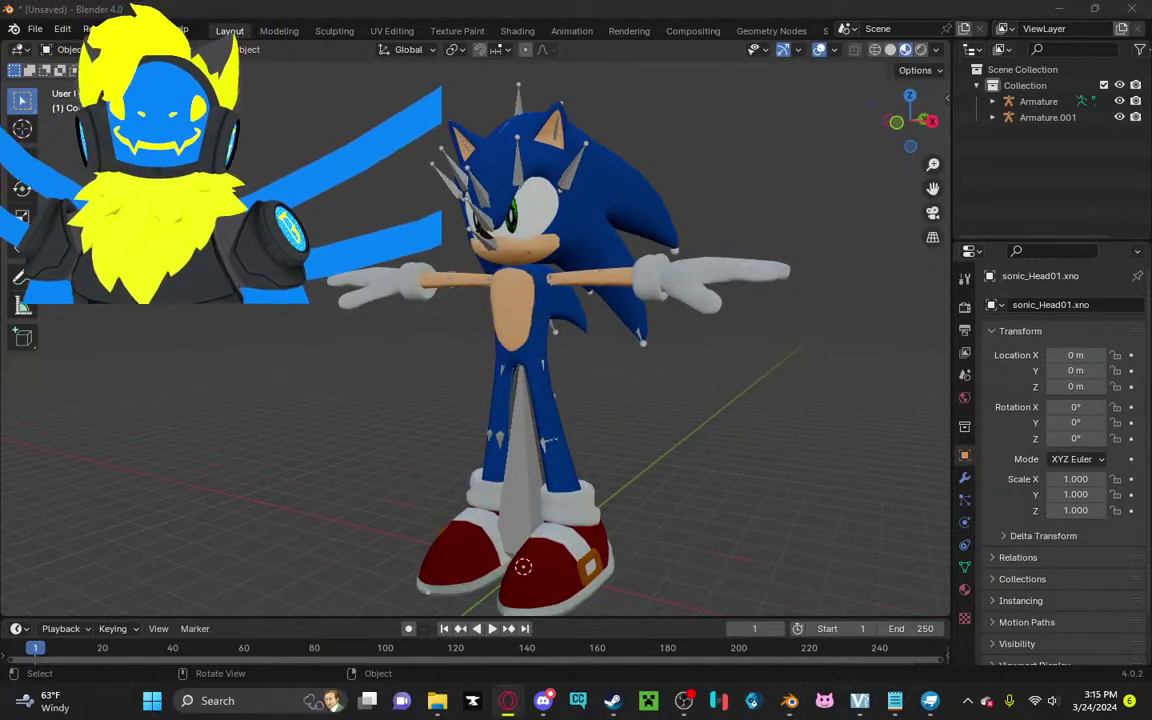
{"action": "middle_click_drag", "start_coordinate": [633, 404], "coordinate": [526, 375]}
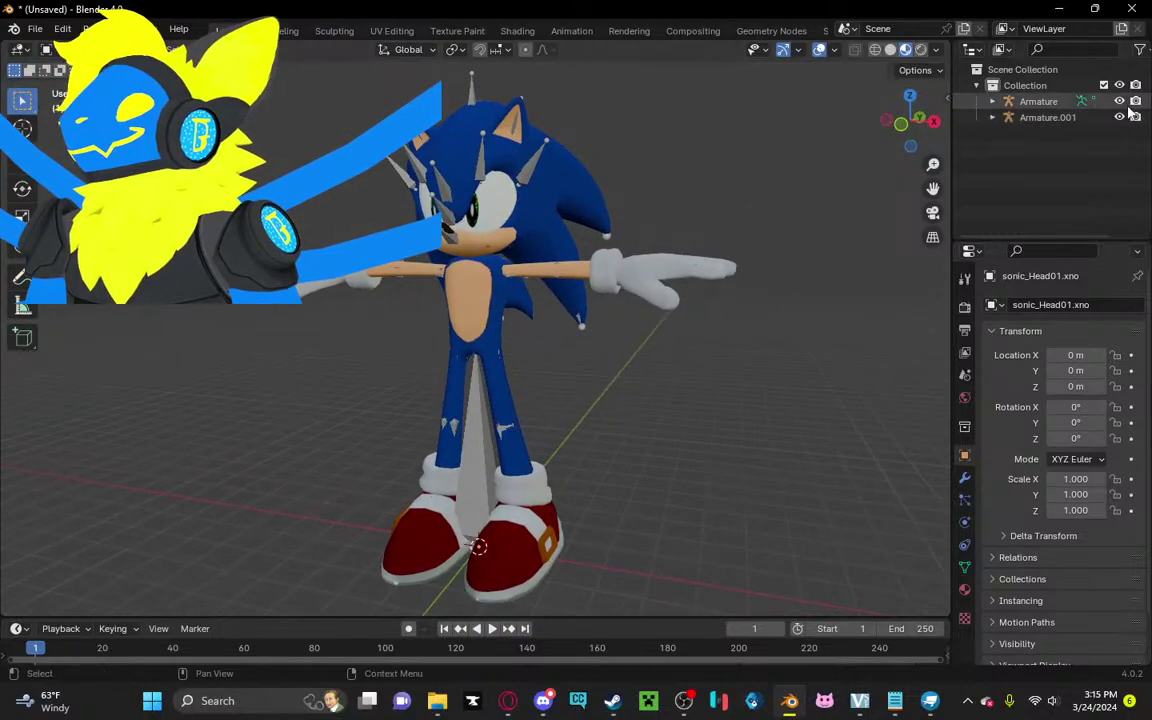
{"action": "left_click_drag", "start_coordinate": [1119, 103], "coordinate": [1120, 117]}
Step: Examine Sonic's hands and body from several angles, check the mesh in Wireframe display, and return to Material Preview
{"action": "middle_click_drag", "start_coordinate": [633, 347], "coordinate": [769, 342]}
{"action": "middle_click_drag", "start_coordinate": [501, 357], "coordinate": [625, 378]}
{"action": "scroll", "coordinate": [625, 378], "scroll_direction": "up", "scroll_amount": 3}
{"action": "scroll", "coordinate": [610, 378], "scroll_direction": "down", "scroll_amount": 2}
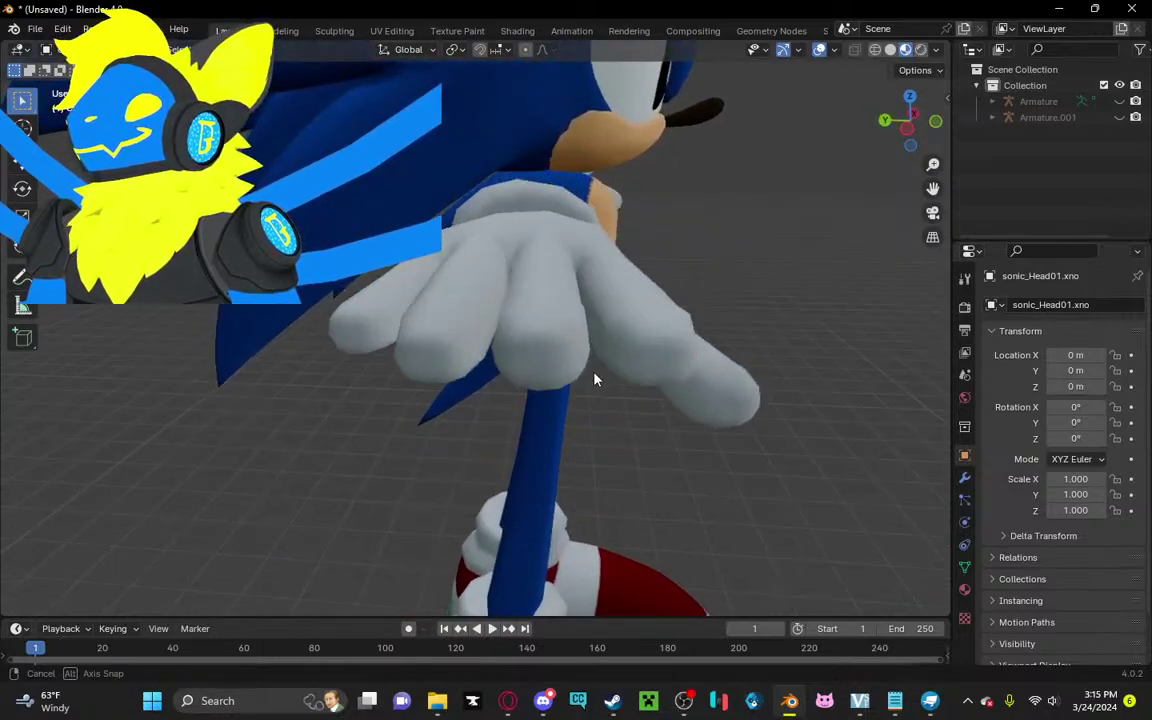
{"action": "left_click", "coordinate": [879, 51]}
{"action": "mouse_move", "coordinate": [690, 180]}
{"action": "middle_mouse_down"}
{"action": "mouse_move", "coordinate": [771, 270]}
{"action": "mouse_move", "coordinate": [754, 312]}
{"action": "mouse_move", "coordinate": [728, 326]}
{"action": "mouse_move", "coordinate": [553, 265]}
{"action": "mouse_move", "coordinate": [514, 162]}
{"action": "mouse_move", "coordinate": [571, 135]}
{"action": "mouse_move", "coordinate": [720, 365]}
{"action": "mouse_move", "coordinate": [589, 393]}
{"action": "mouse_move", "coordinate": [689, 411]}
{"action": "mouse_move", "coordinate": [817, 105]}
{"action": "middle_mouse_up"}
{"action": "left_click", "coordinate": [905, 49]}
Step: Apply Shade Flat to Sonic's body mesh
{"action": "left_click", "coordinate": [514, 257]}
{"action": "right_click", "coordinate": [514, 257]}
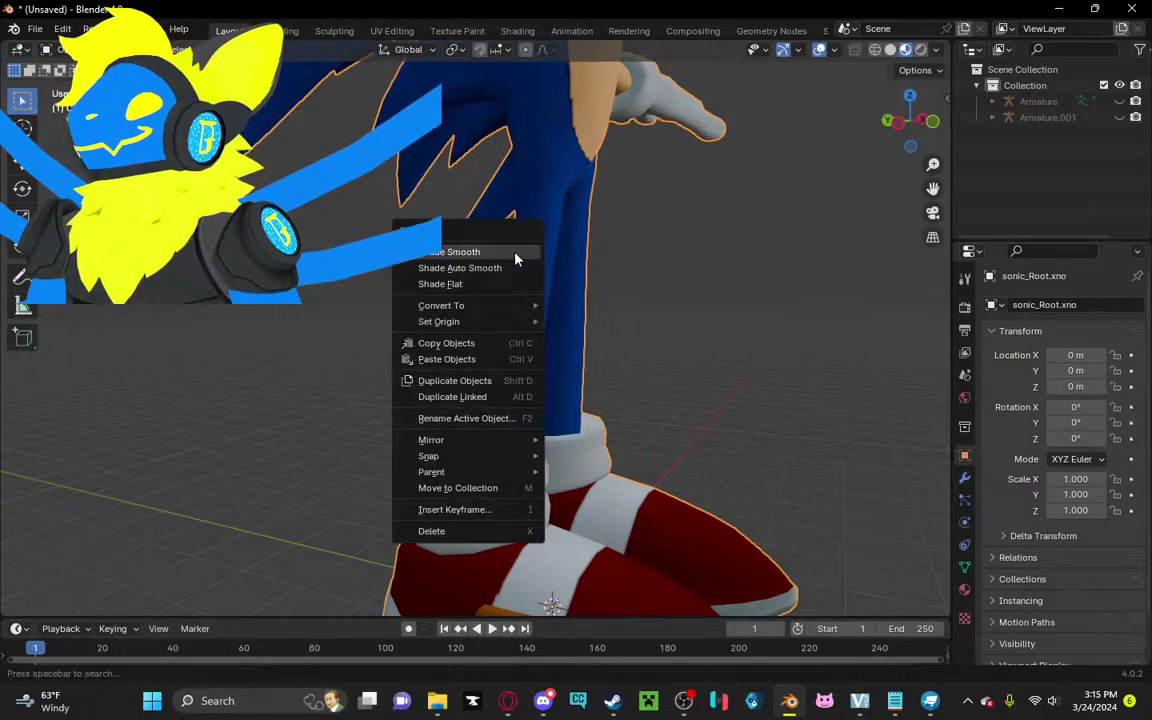
{"action": "left_click", "coordinate": [504, 284]}
{"action": "middle_click_drag", "start_coordinate": [504, 284], "coordinate": [594, 322]}
{"action": "scroll", "coordinate": [566, 290], "scroll_direction": "down", "scroll_amount": 5}
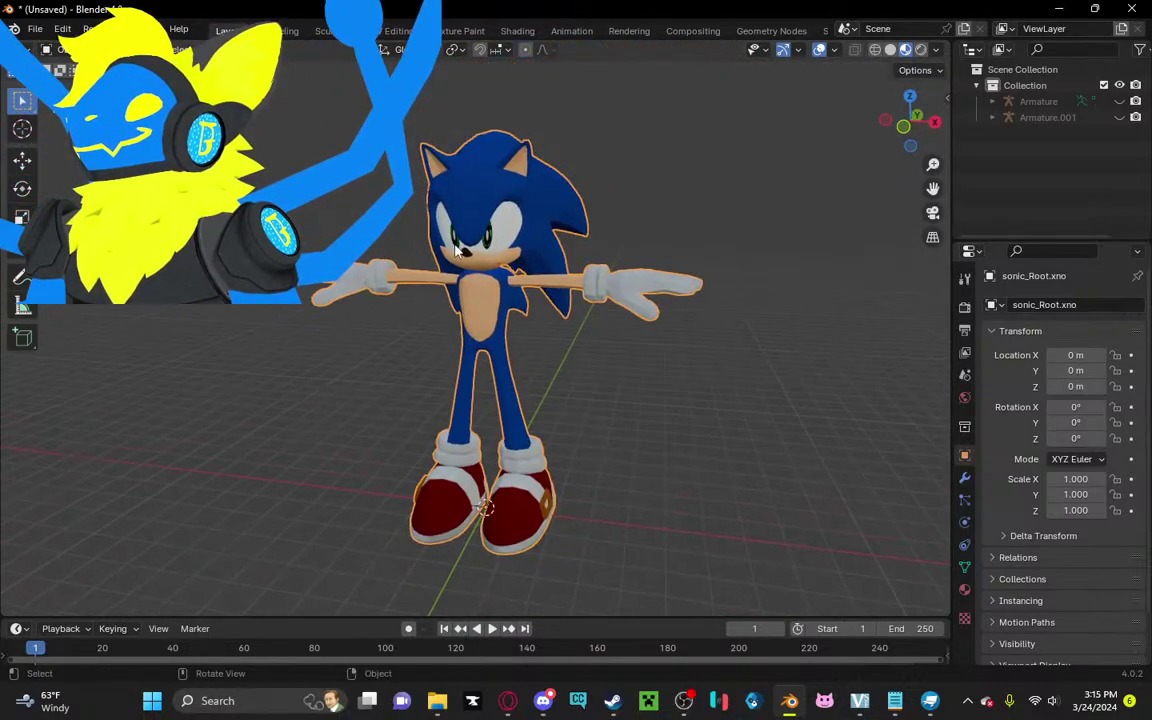
{"action": "scroll", "coordinate": [507, 288], "scroll_direction": "up", "scroll_amount": 2}
{"action": "middle_click_drag", "start_coordinate": [507, 288], "coordinate": [645, 483]}
{"action": "left_click", "coordinate": [490, 338]}
{"action": "right_click", "coordinate": [520, 335]}
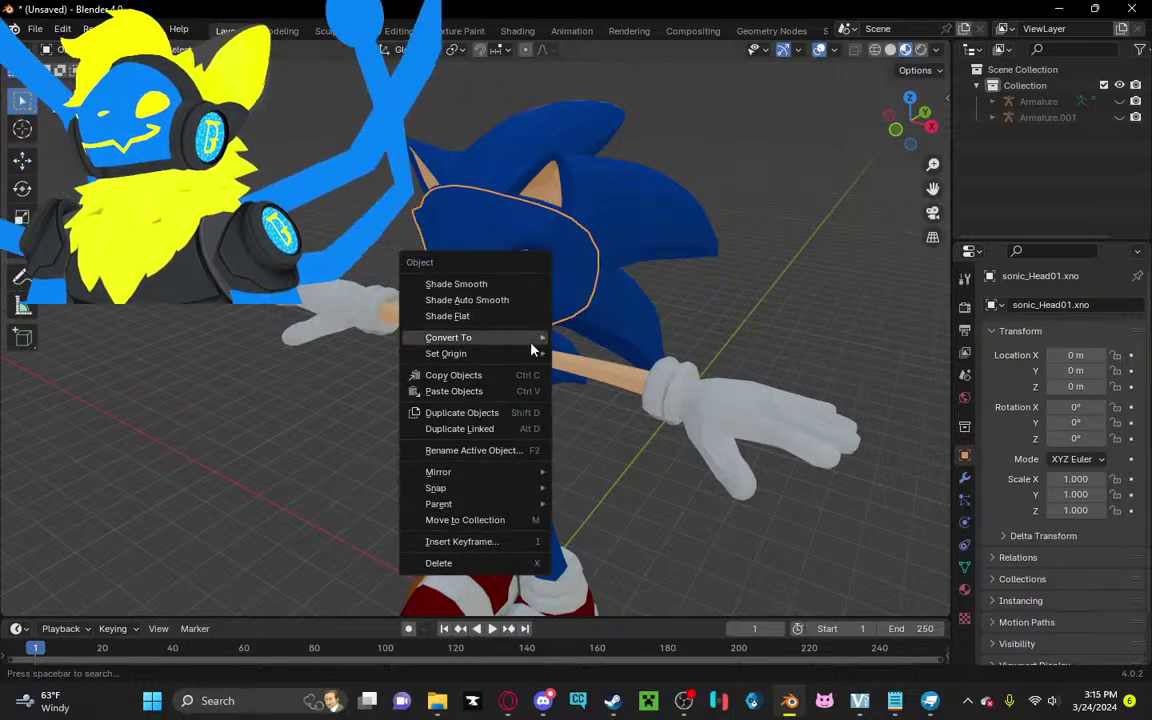
{"action": "left_click", "coordinate": [717, 304]}
Step: Apply Shade Smooth to Sonic's head mesh
{"action": "middle_click_drag", "start_coordinate": [717, 304], "coordinate": [437, 329]}
{"action": "scroll", "coordinate": [591, 298], "scroll_direction": "up", "scroll_amount": 3}
{"action": "scroll", "coordinate": [489, 355], "scroll_direction": "down", "scroll_amount": 3}
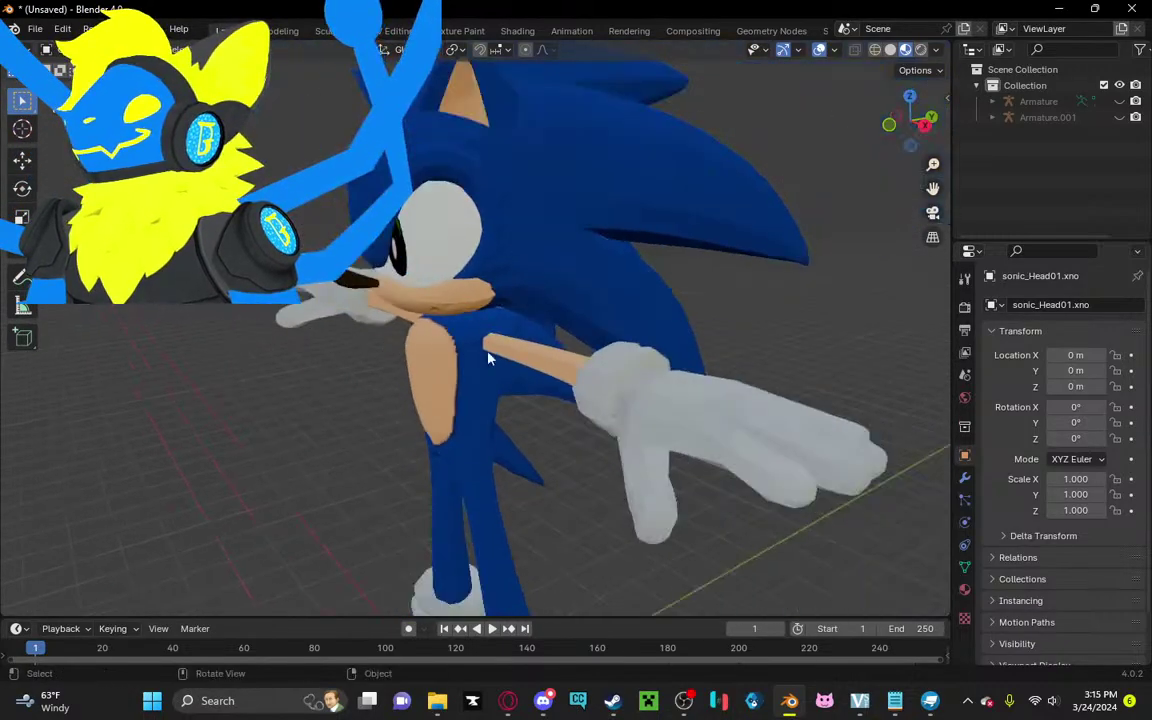
{"action": "scroll", "coordinate": [561, 392], "scroll_direction": "up", "scroll_amount": 2}
{"action": "middle_click_drag", "start_coordinate": [555, 388], "coordinate": [638, 404]}
{"action": "left_click", "coordinate": [628, 345]}
{"action": "right_click", "coordinate": [628, 345]}
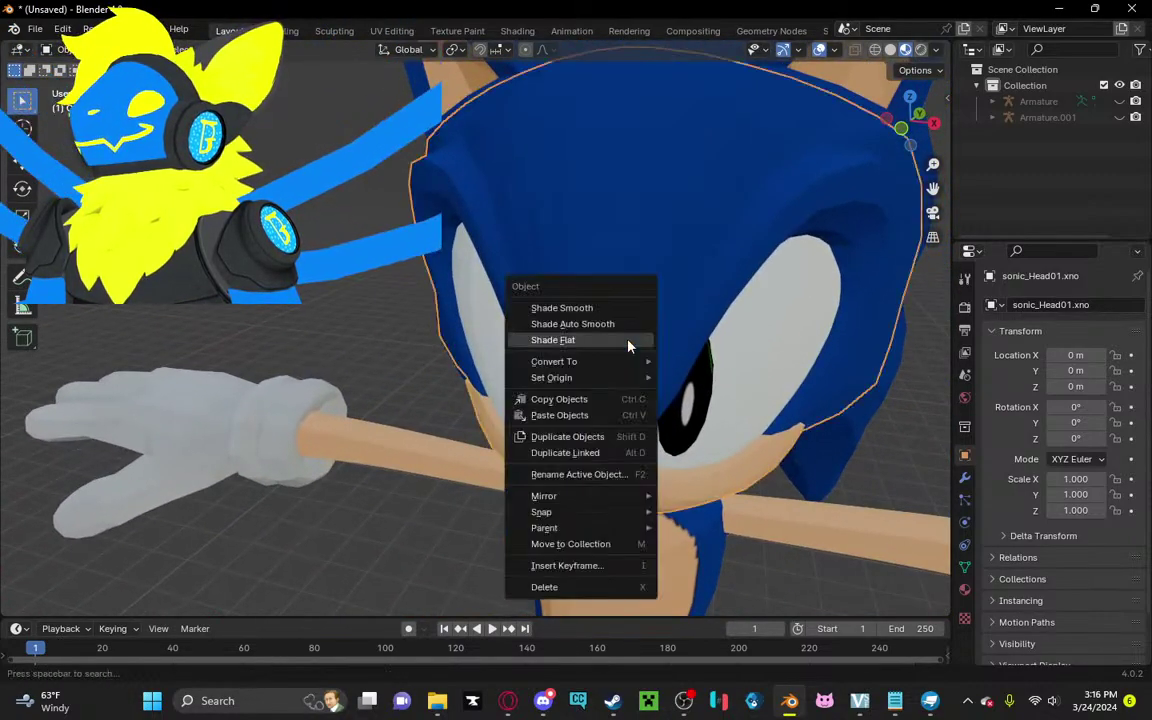
{"action": "left_click", "coordinate": [600, 308]}
{"action": "middle_click_drag", "start_coordinate": [491, 357], "coordinate": [535, 307]}
Step: Examine the shape of Sonic's head, torso and arms from the front and side, close up and at a distance
{"action": "left_click", "coordinate": [792, 237]}
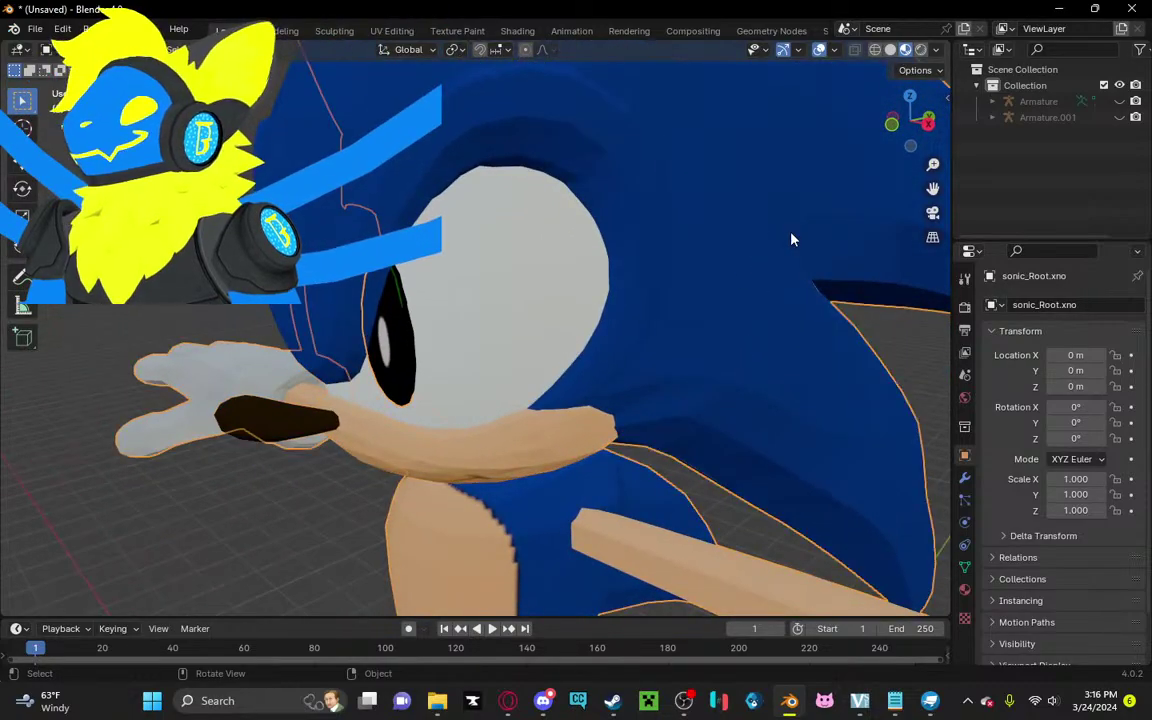
{"action": "middle_click_drag", "start_coordinate": [792, 237], "coordinate": [300, 425]}
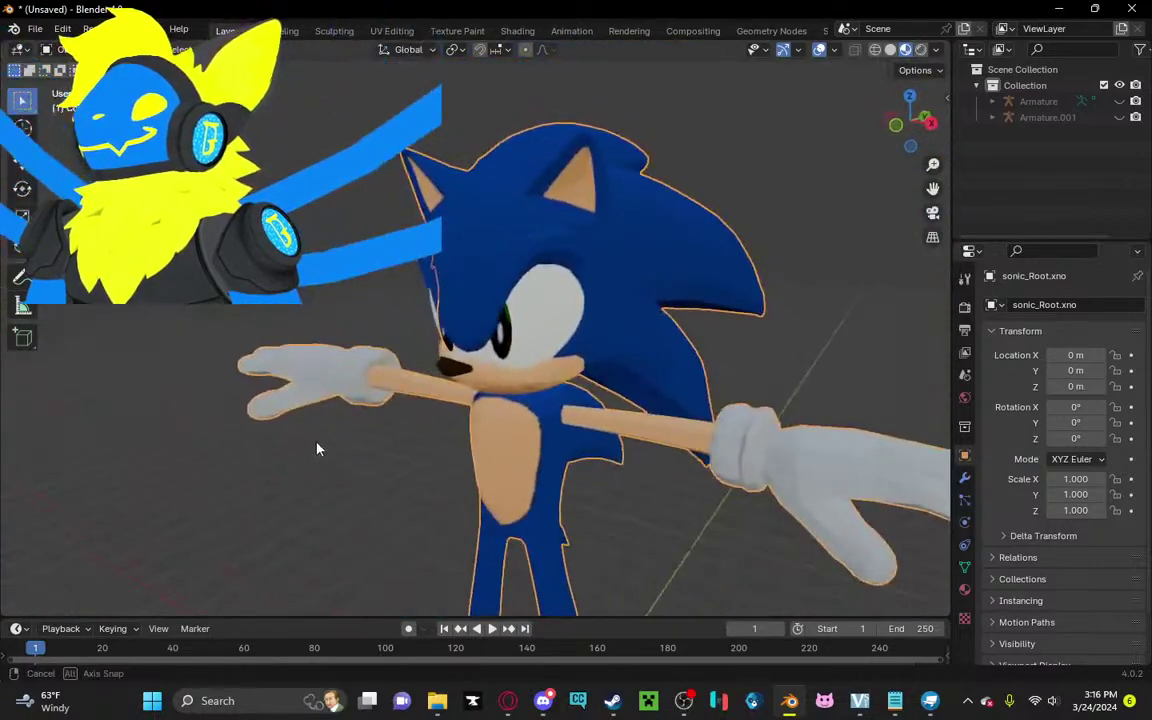
{"action": "left_click", "coordinate": [533, 347]}
{"action": "scroll", "coordinate": [533, 347], "scroll_direction": "down", "scroll_amount": 5}
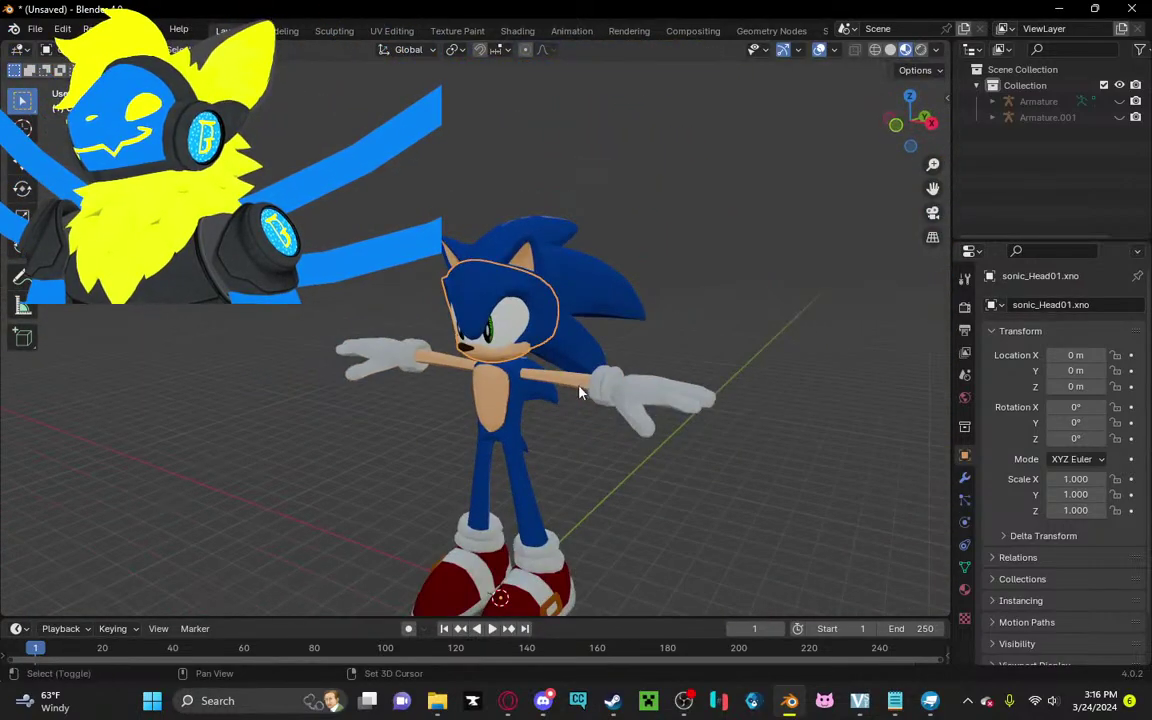
{"action": "scroll", "coordinate": [560, 400], "scroll_direction": "up", "scroll_amount": 6}
{"action": "middle_click_drag", "start_coordinate": [560, 400], "coordinate": [535, 477]}
{"action": "scroll", "coordinate": [571, 450], "scroll_direction": "up", "scroll_amount": 6}
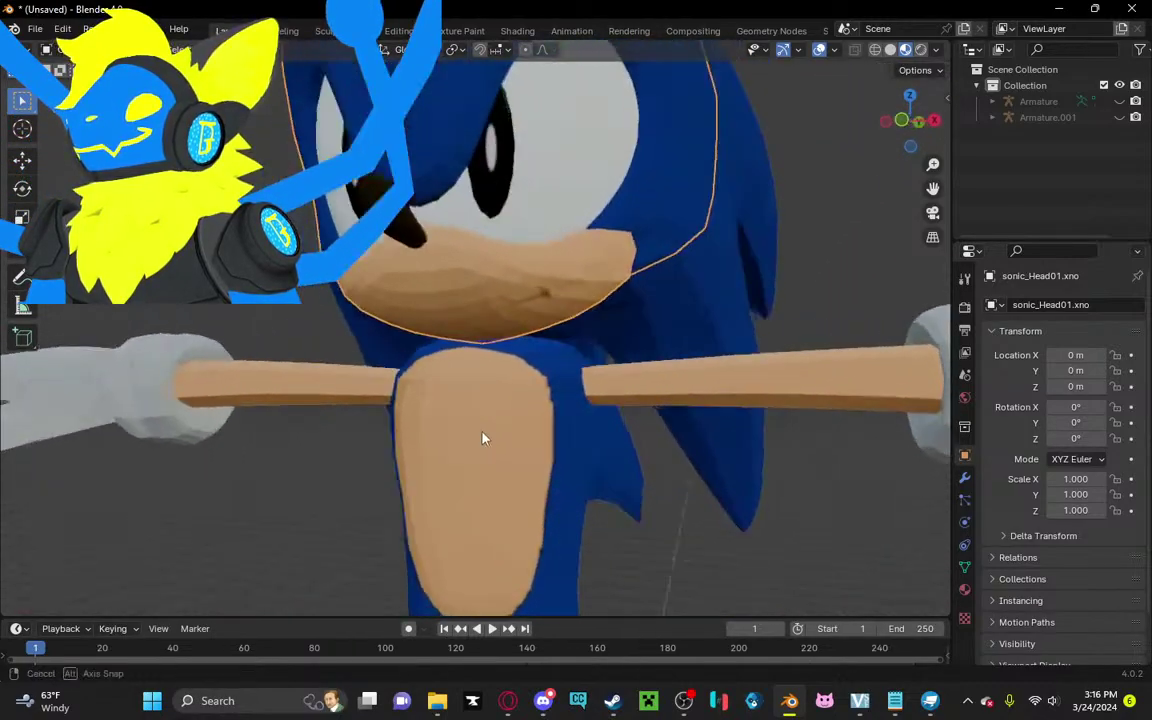
{"action": "scroll", "coordinate": [472, 438], "scroll_direction": "down", "scroll_amount": 5}
{"action": "scroll", "coordinate": [458, 435], "scroll_direction": "up", "scroll_amount": 7}
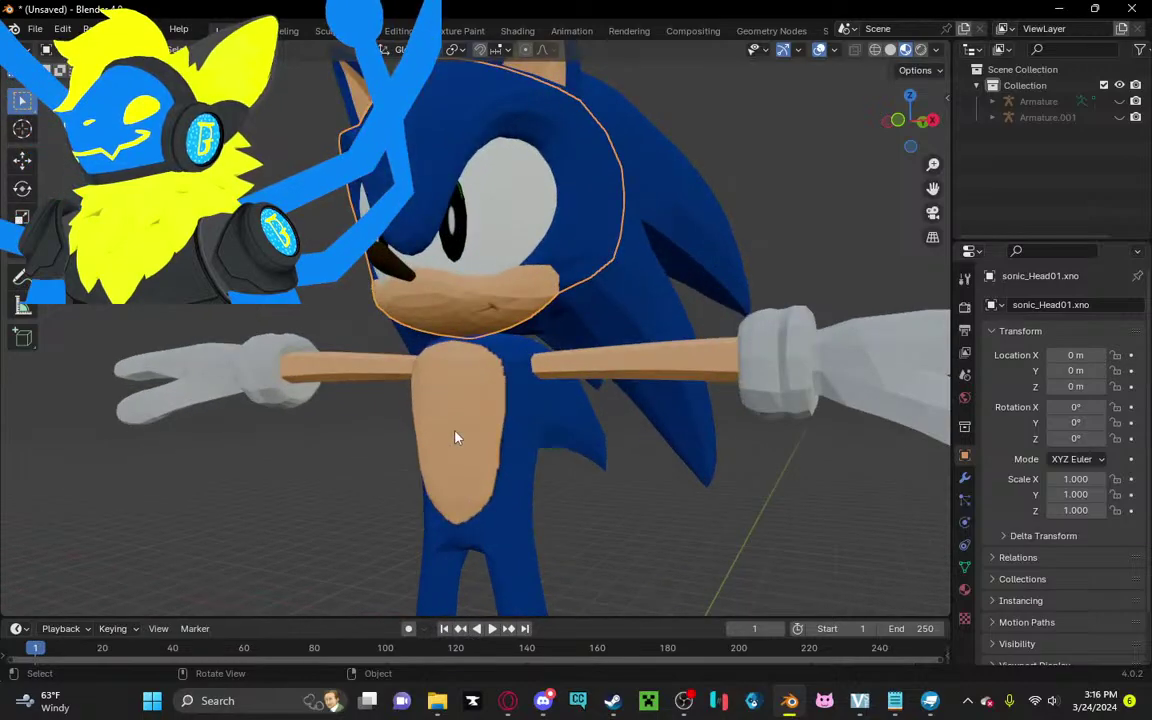
Step: Check Sonic's side profile, close the Blender scene without saving, and return to the drexamber model in Blockbench
{"action": "middle_click_drag", "start_coordinate": [465, 432], "coordinate": [557, 466]}
{"action": "scroll", "coordinate": [633, 357], "scroll_direction": "down", "scroll_amount": 7}
{"action": "middle_click_drag", "start_coordinate": [835, 220], "coordinate": [625, 238]}
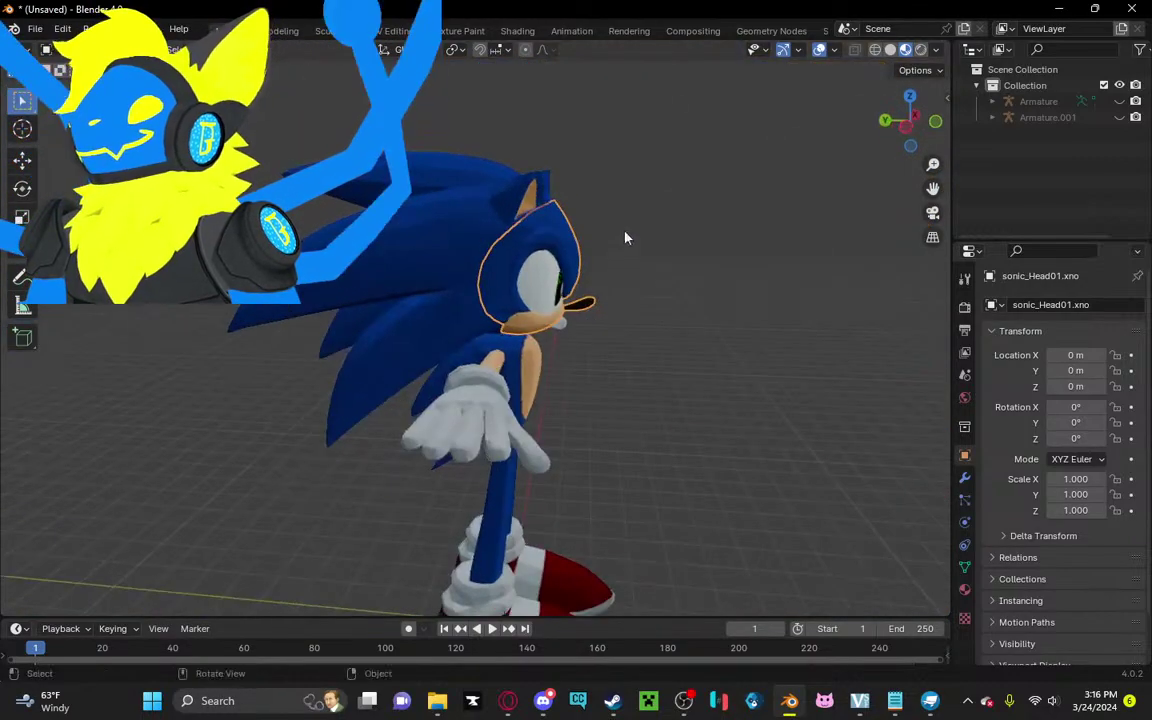
{"action": "left_click", "coordinate": [1125, 8]}
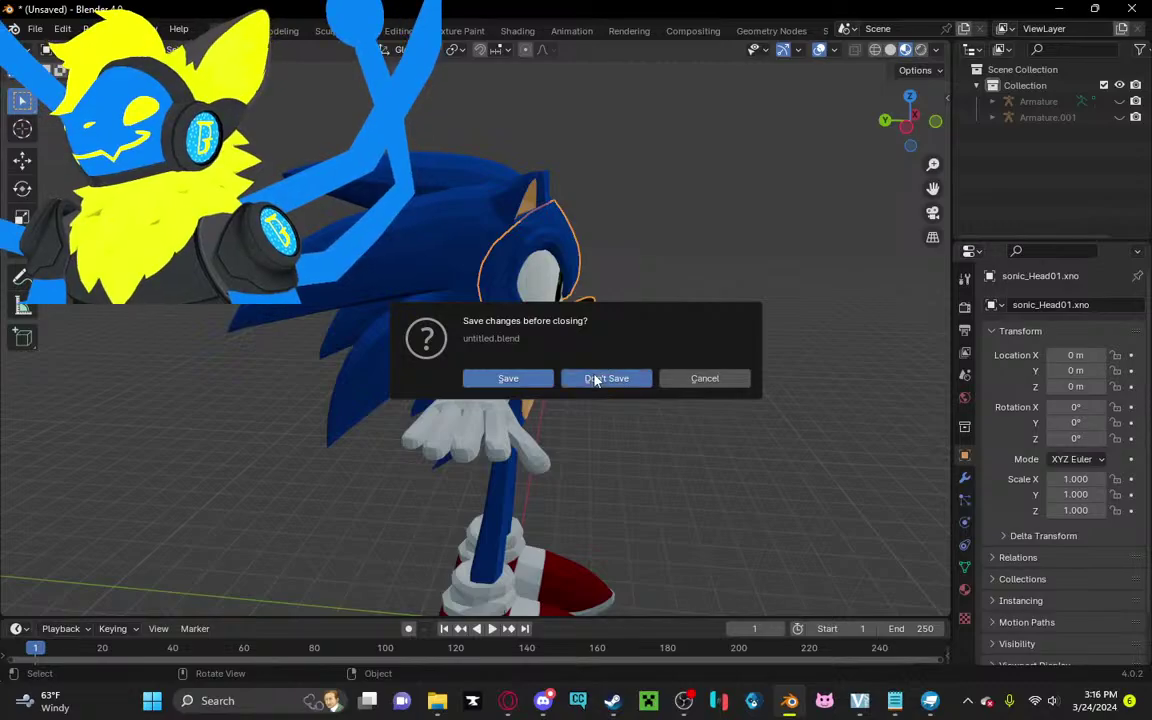
{"action": "left_click", "coordinate": [597, 379]}
Step: Examine the cylinder leg's proportions against the feet, torso, tail and drexa.png reference from several angles
{"action": "scroll", "coordinate": [644, 356], "scroll_direction": "up", "scroll_amount": 5}
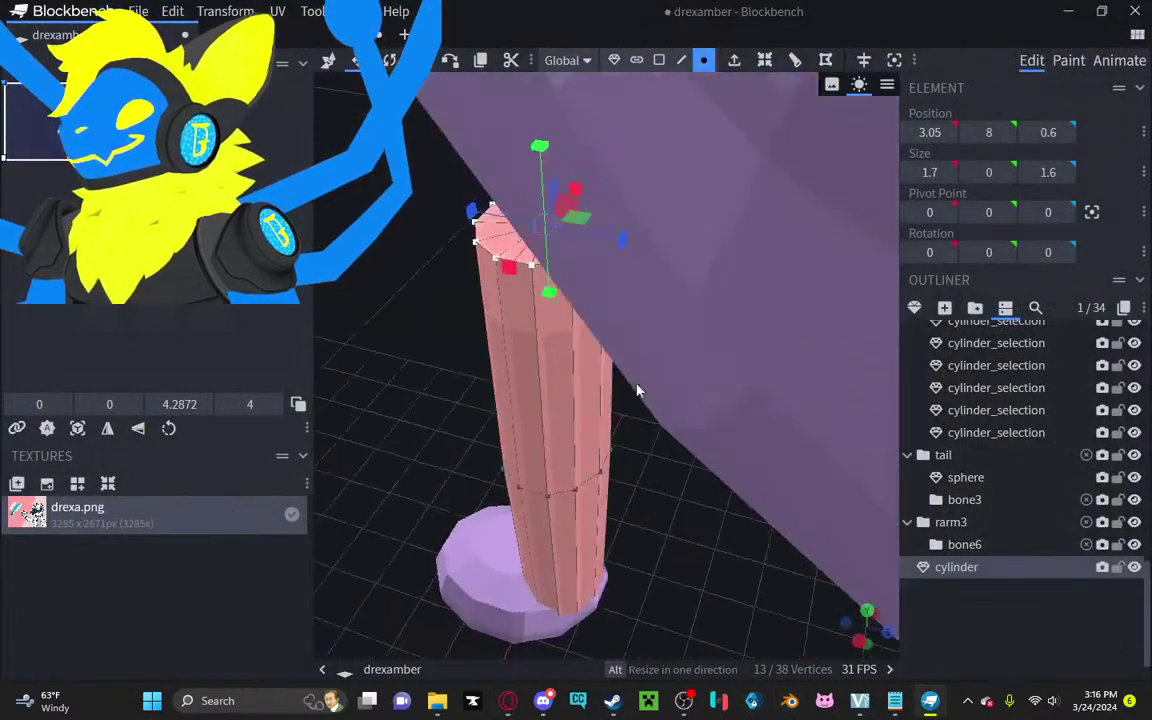
{"action": "left_click_drag", "start_coordinate": [637, 390], "coordinate": [790, 330]}
{"action": "scroll", "coordinate": [689, 339], "scroll_direction": "down", "scroll_amount": 6}
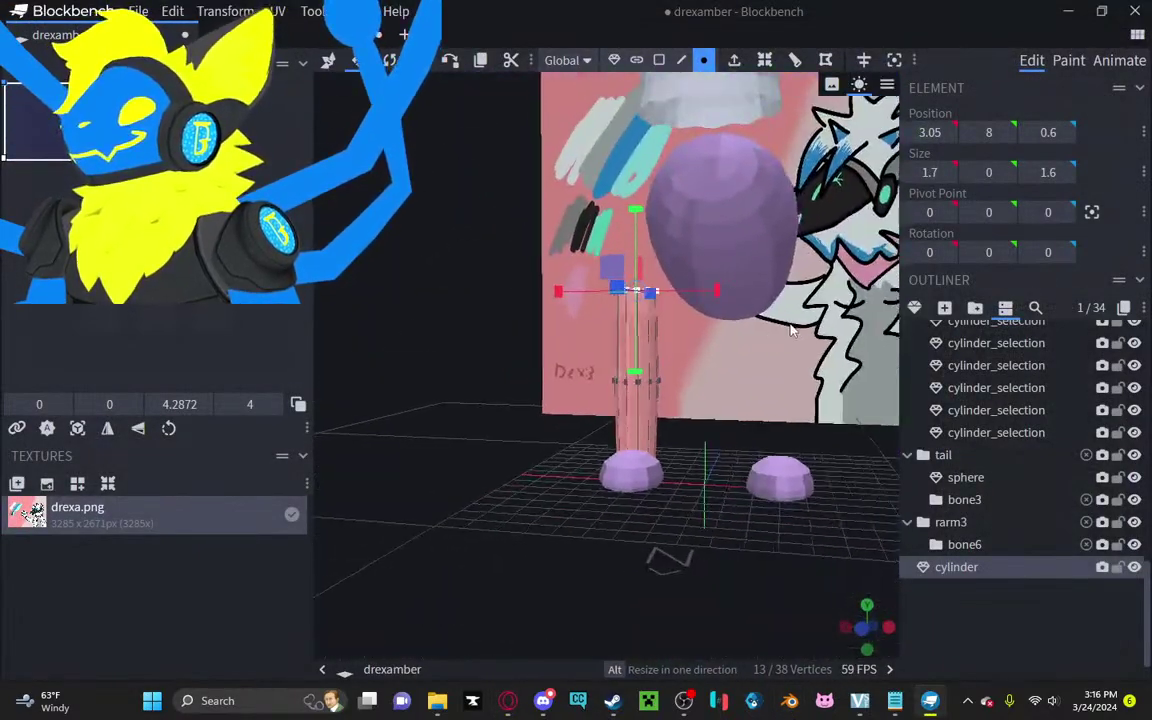
{"action": "scroll", "coordinate": [790, 330], "scroll_direction": "down", "scroll_amount": 5}
{"action": "right_click_drag", "start_coordinate": [790, 330], "coordinate": [742, 398]}
{"action": "left_click_drag", "start_coordinate": [742, 398], "coordinate": [681, 356]}
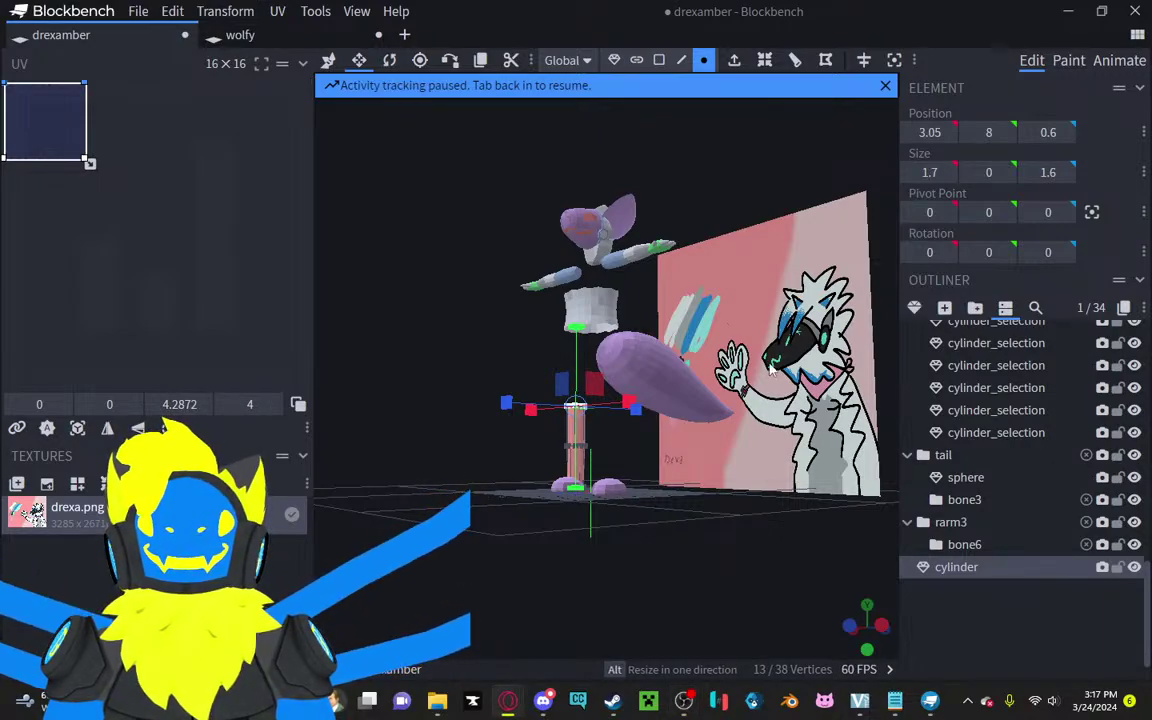
{"action": "left_click", "coordinate": [534, 286]}
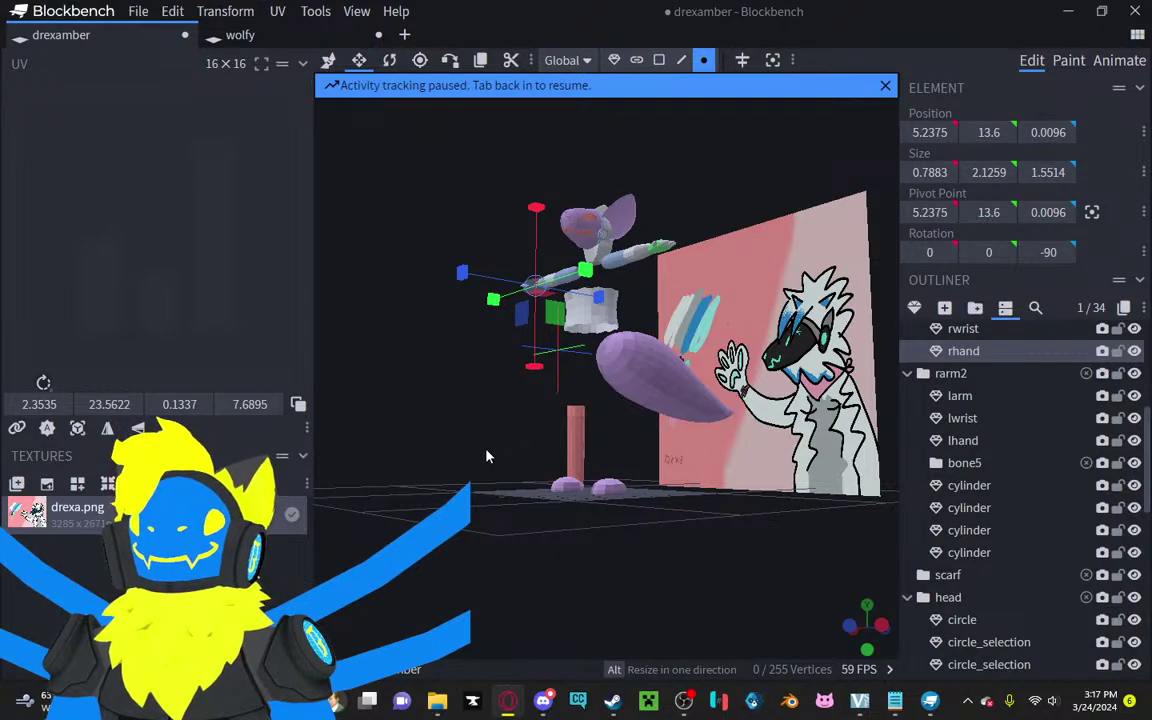
{"action": "left_click_drag", "start_coordinate": [487, 472], "coordinate": [604, 527]}
{"action": "scroll", "coordinate": [604, 527], "scroll_direction": "up", "scroll_amount": 3}
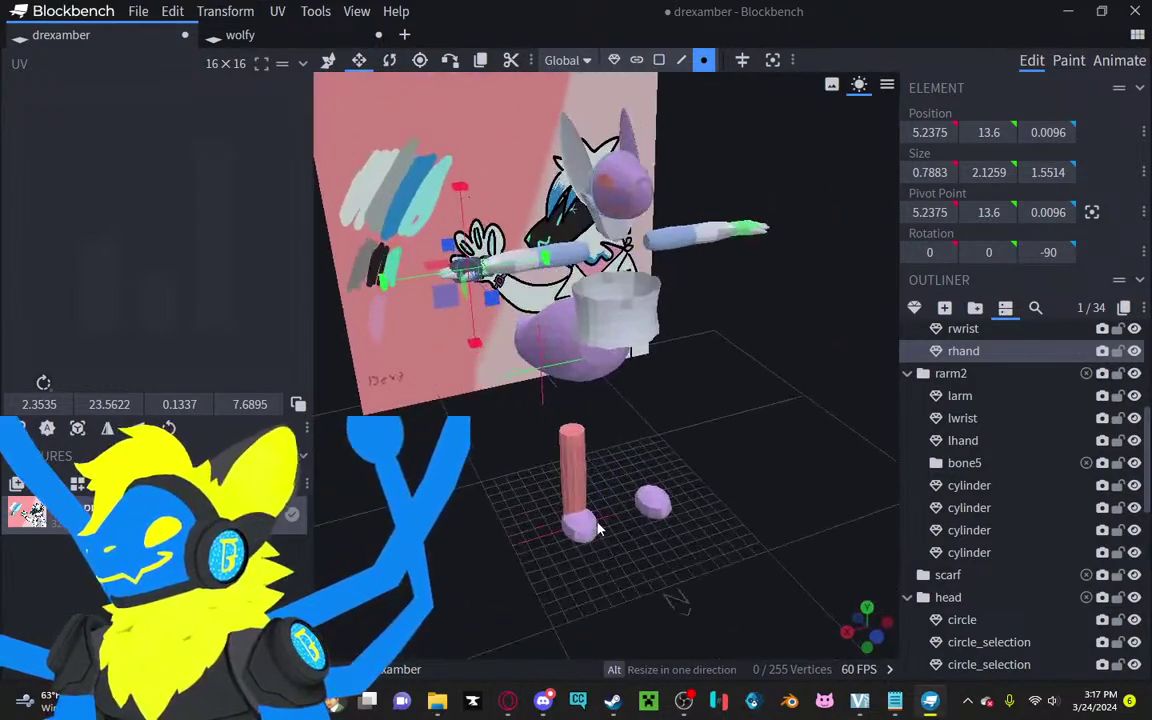
{"action": "scroll", "coordinate": [1052, 651], "scroll_direction": "down", "scroll_amount": 8}
{"action": "left_click", "coordinate": [1052, 651]}
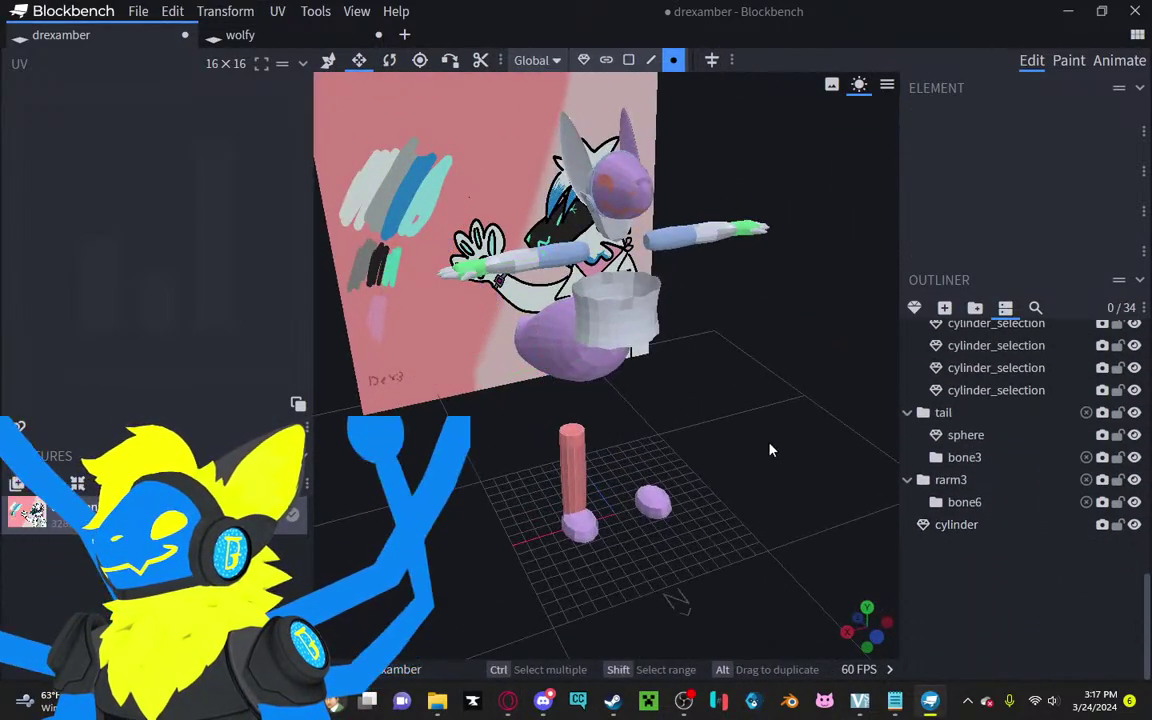
{"action": "left_click_drag", "start_coordinate": [771, 450], "coordinate": [768, 386]}
{"action": "scroll", "coordinate": [710, 463], "scroll_direction": "up", "scroll_amount": 2}
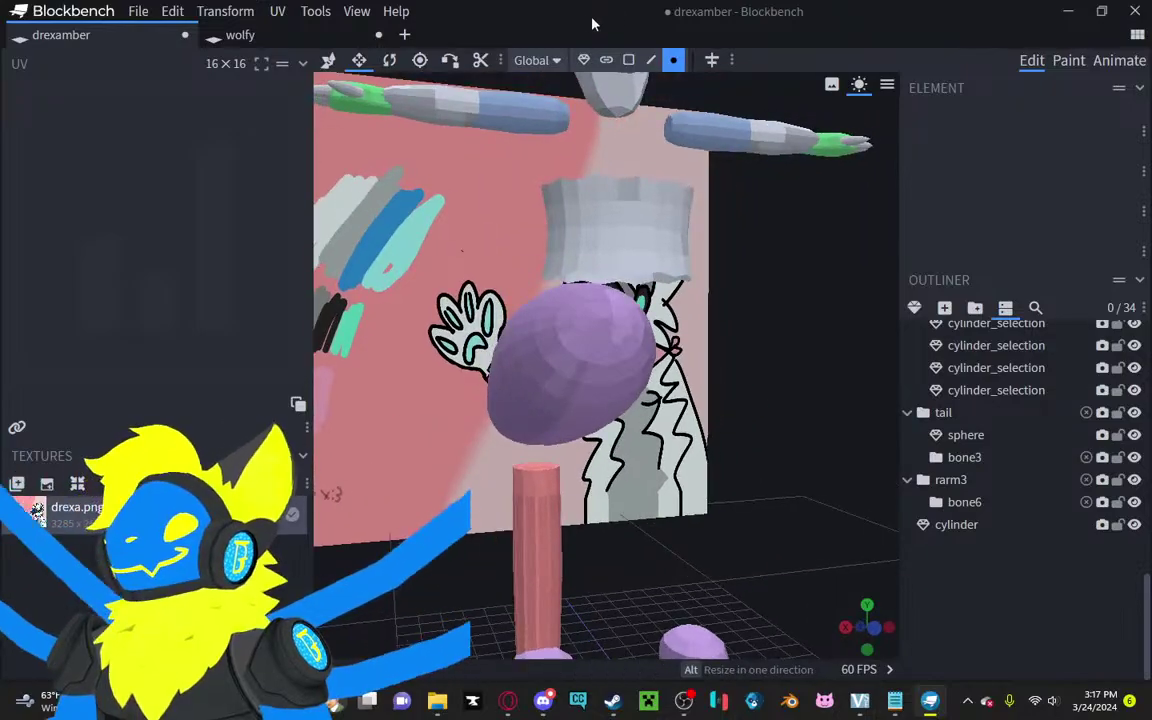
Step: Switch to whole-object selection and select the cylinder leg
{"action": "left_click", "coordinate": [584, 60]}
{"action": "right_click_drag", "start_coordinate": [656, 474], "coordinate": [676, 343]}
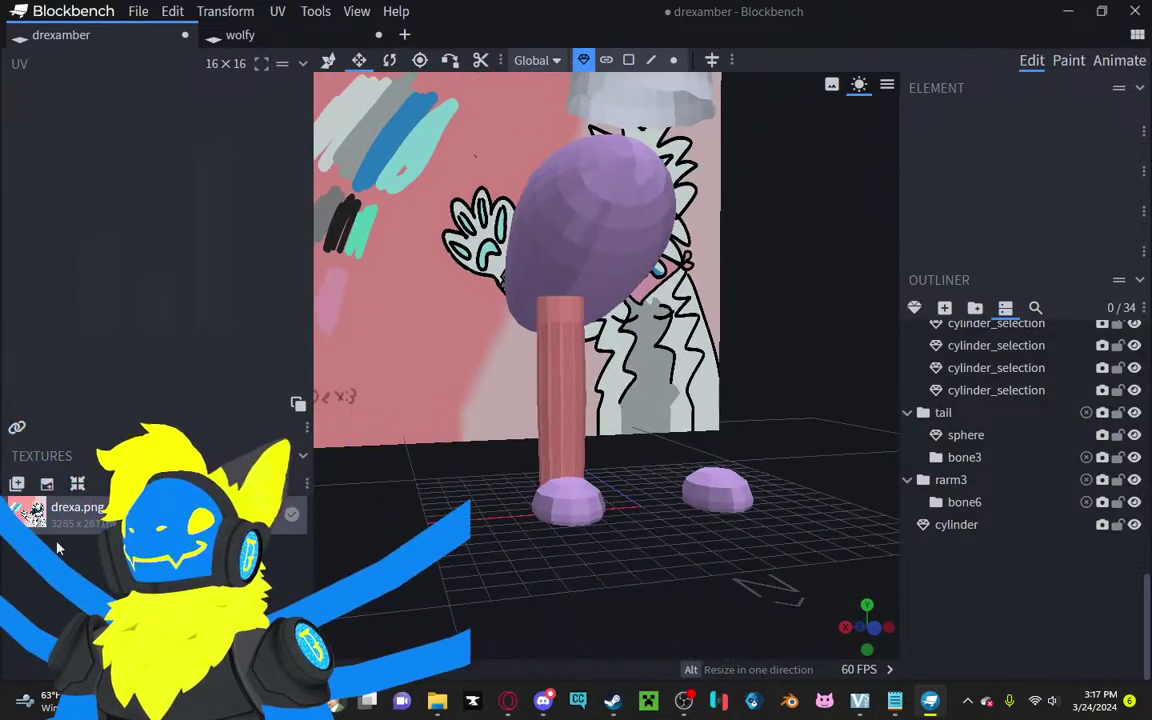
{"action": "left_click_drag", "start_coordinate": [675, 342], "coordinate": [445, 422]}
{"action": "left_click", "coordinate": [490, 406]}
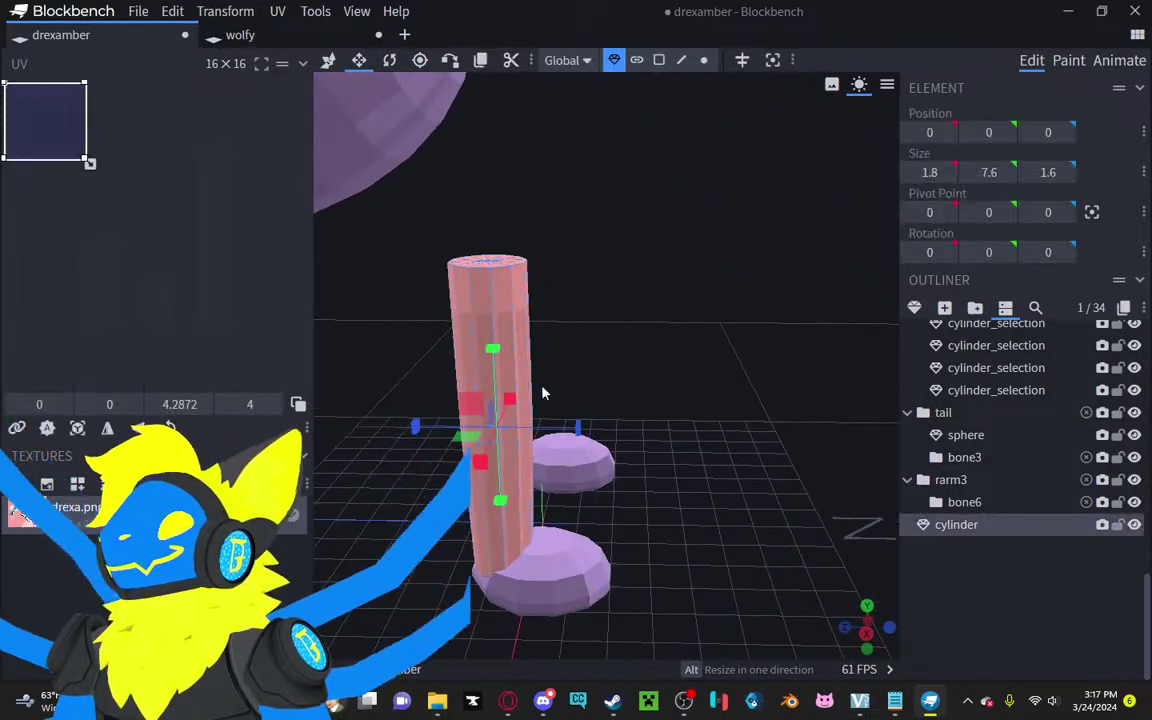
{"action": "left_click_drag", "start_coordinate": [543, 389], "coordinate": [721, 324]}
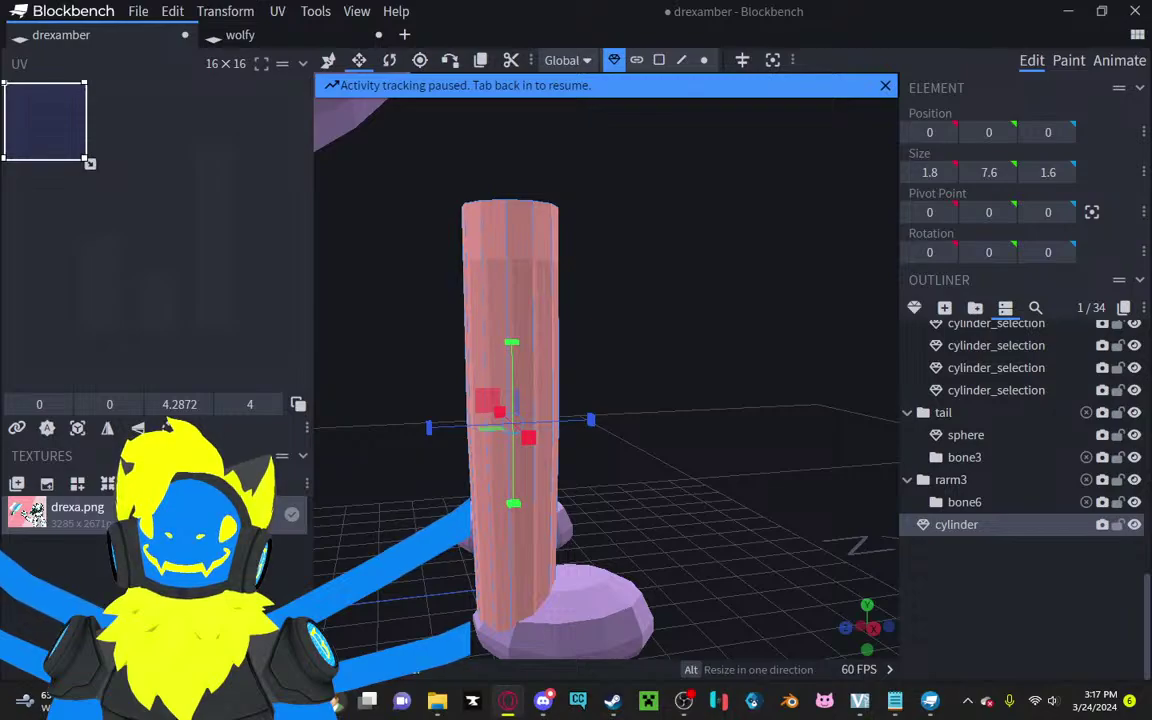
Step: Consult the side-view human leg picture in the browser's leg image search and return to the Blockbench model
{"action": "key", "text": "alt+Tab"}
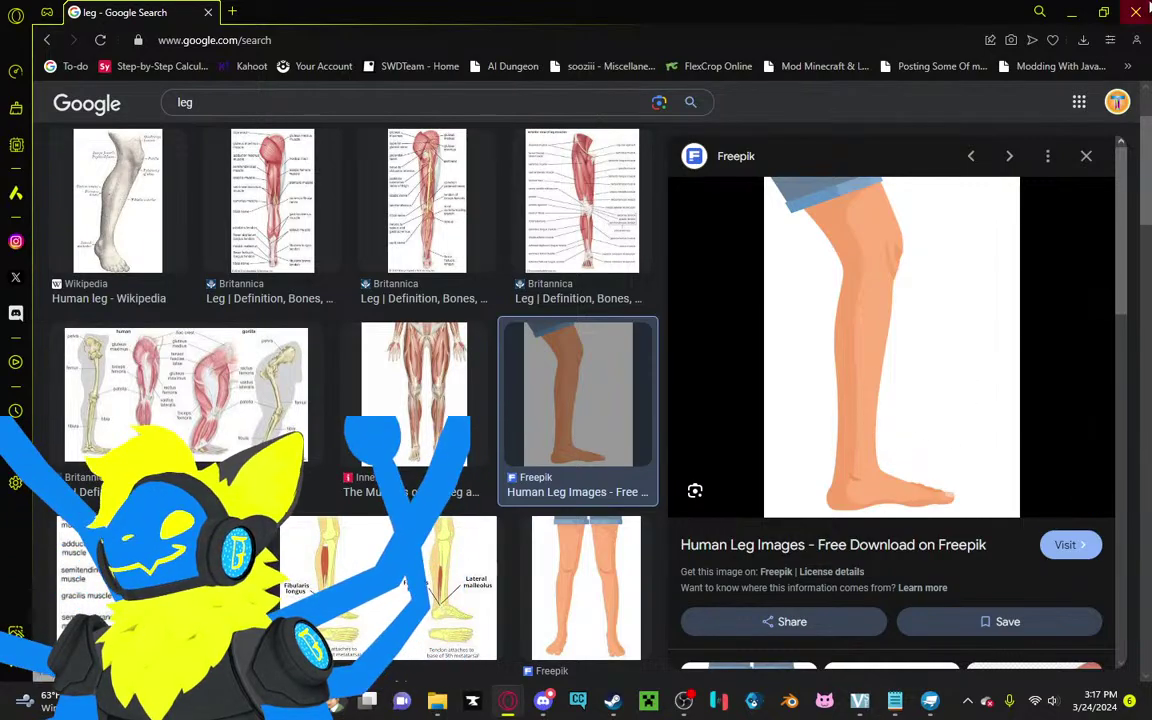
{"action": "left_click", "coordinate": [1075, 9]}
{"action": "left_click_drag", "start_coordinate": [662, 379], "coordinate": [640, 420]}
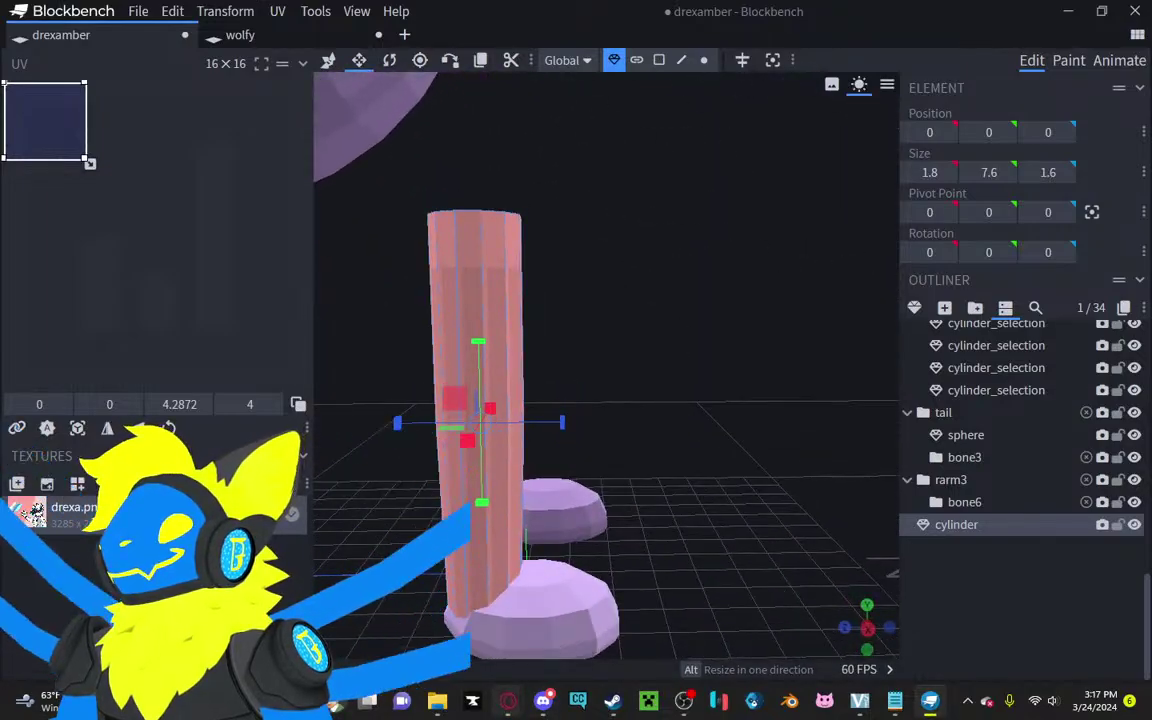
{"action": "left_click", "coordinate": [510, 701]}
{"action": "left_click", "coordinate": [689, 588]}
{"action": "left_click_drag", "start_coordinate": [679, 8], "coordinate": [679, 0]}
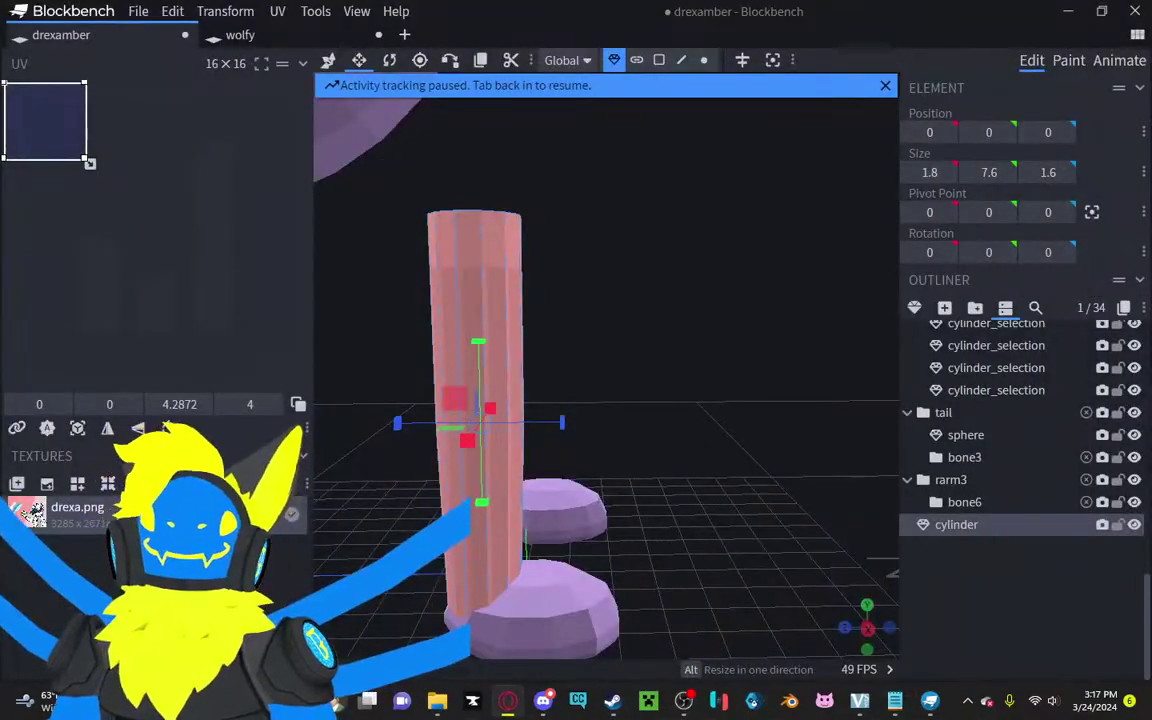
Step: Select the six rear vertices of the leg's middle ring in vertex mode and resize their Z depth to about 0.44
{"action": "right_click_drag", "start_coordinate": [596, 303], "coordinate": [691, 196]}
{"action": "scroll", "coordinate": [643, 296], "scroll_direction": "up", "scroll_amount": 4}
{"action": "left_click", "coordinate": [704, 60]}
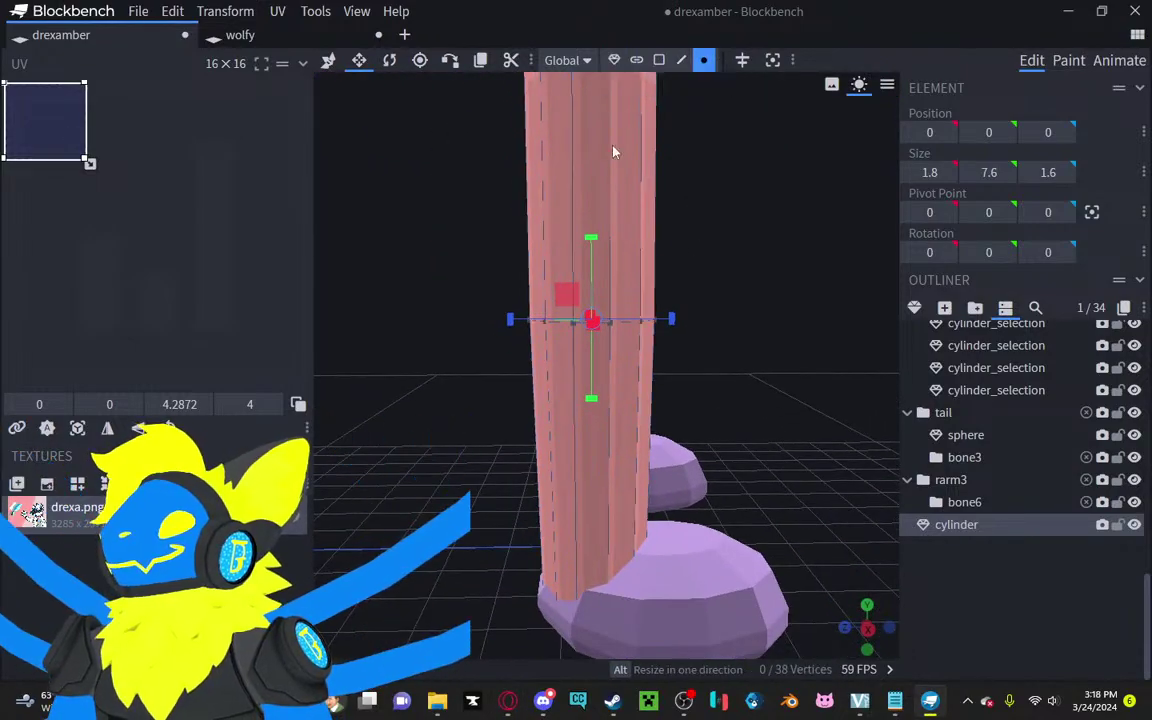
{"action": "left_click_drag", "start_coordinate": [409, 282], "coordinate": [557, 368]}
{"action": "left_click_drag", "start_coordinate": [422, 324], "coordinate": [600, 390]}
{"action": "scroll", "coordinate": [599, 390], "scroll_direction": "down", "scroll_amount": 5}
{"action": "left_click_drag", "start_coordinate": [587, 305], "coordinate": [504, 340]}
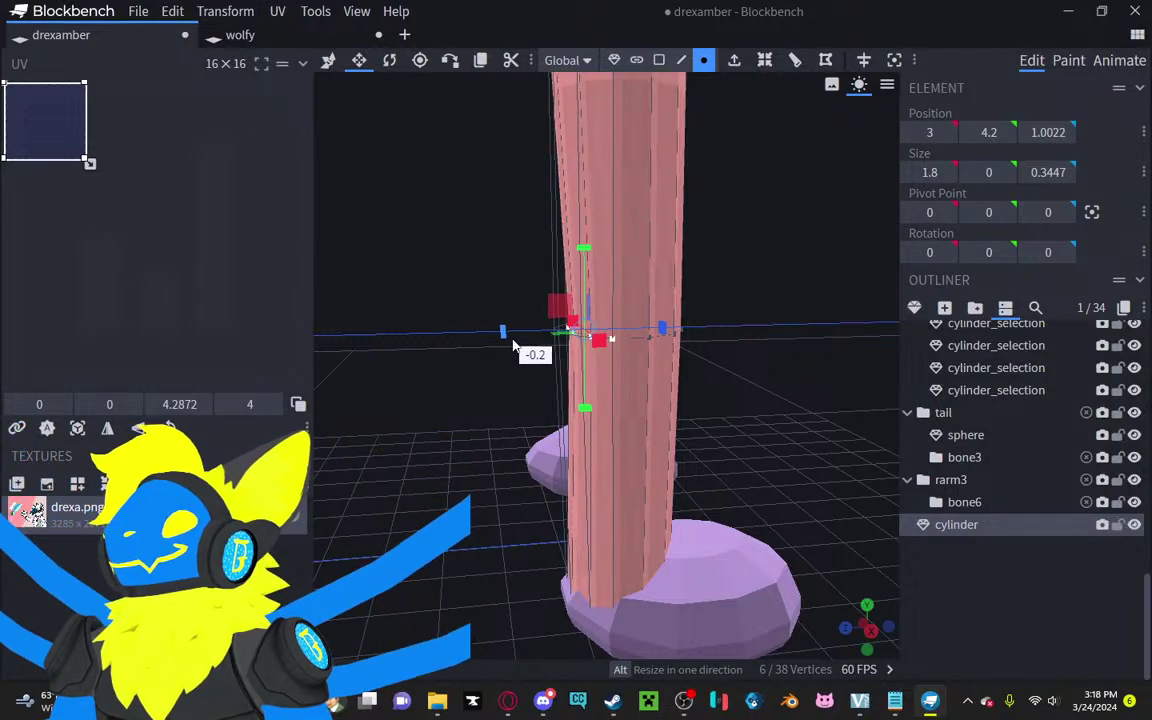
Step: Try a single loop cut at offset 1.9 across the leg's upper section, with the new ring narrowed to about 1.43 along Z
{"action": "right_click_drag", "start_coordinate": [434, 273], "coordinate": [378, 240]}
{"action": "left_click_drag", "start_coordinate": [378, 244], "coordinate": [478, 378]}
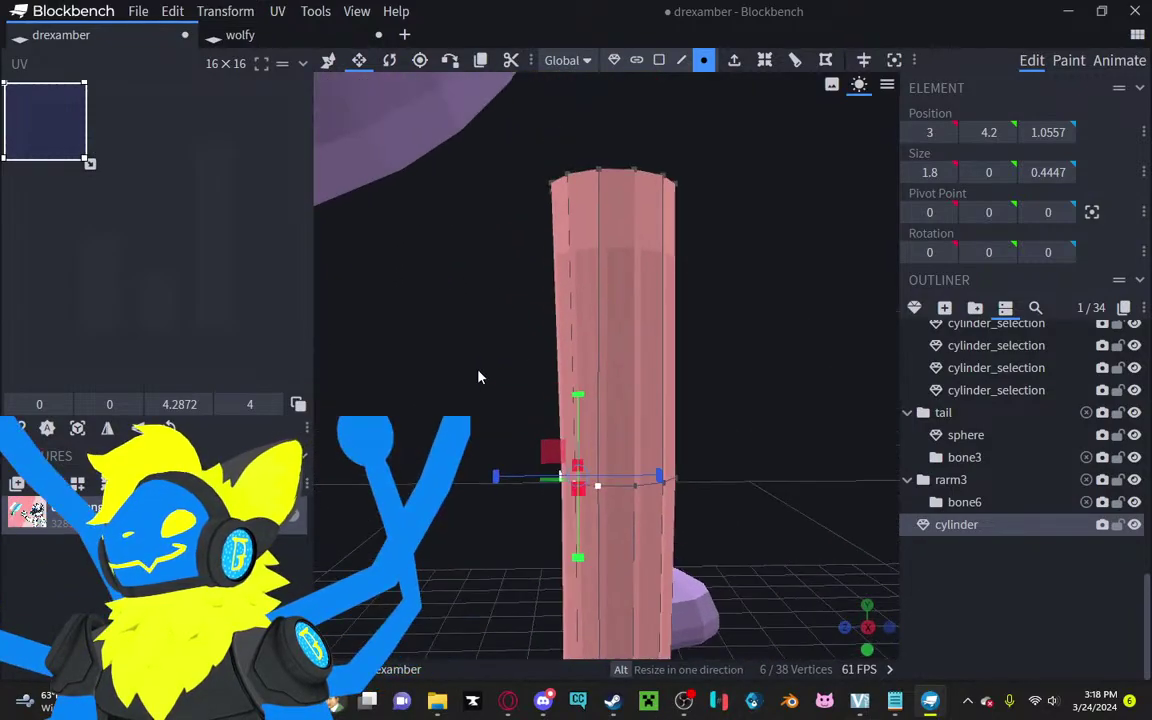
{"action": "left_click", "coordinate": [681, 60]}
{"action": "right_click", "coordinate": [604, 322]}
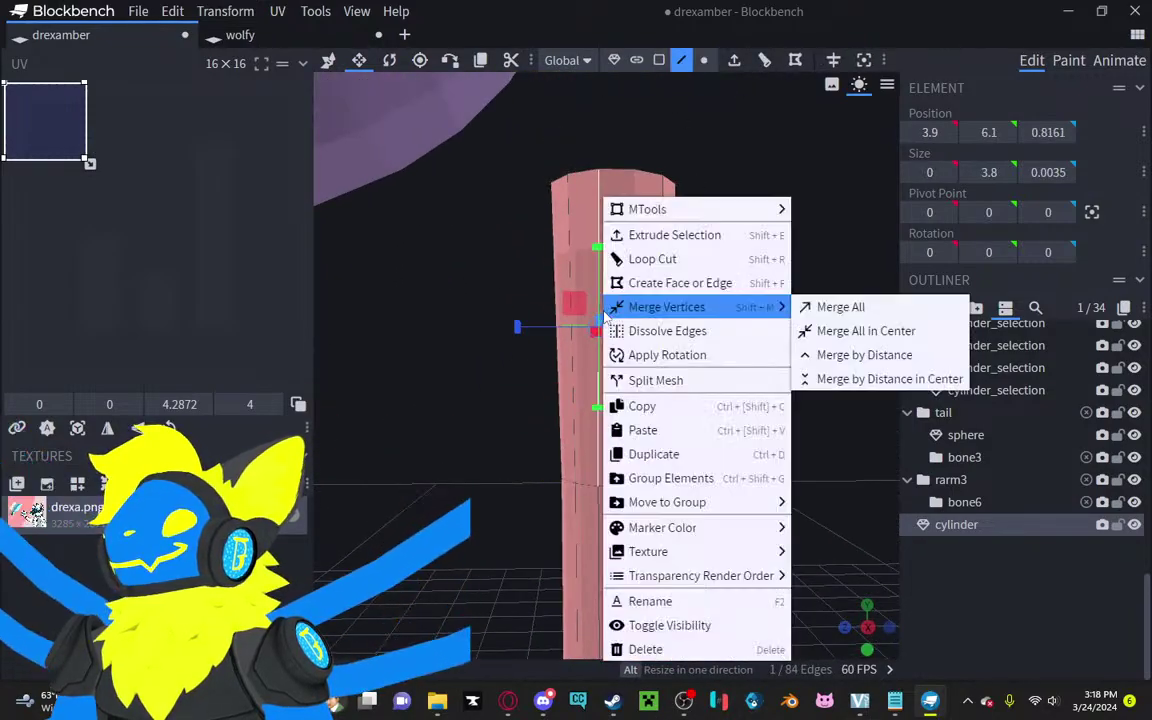
{"action": "left_click", "coordinate": [632, 257]}
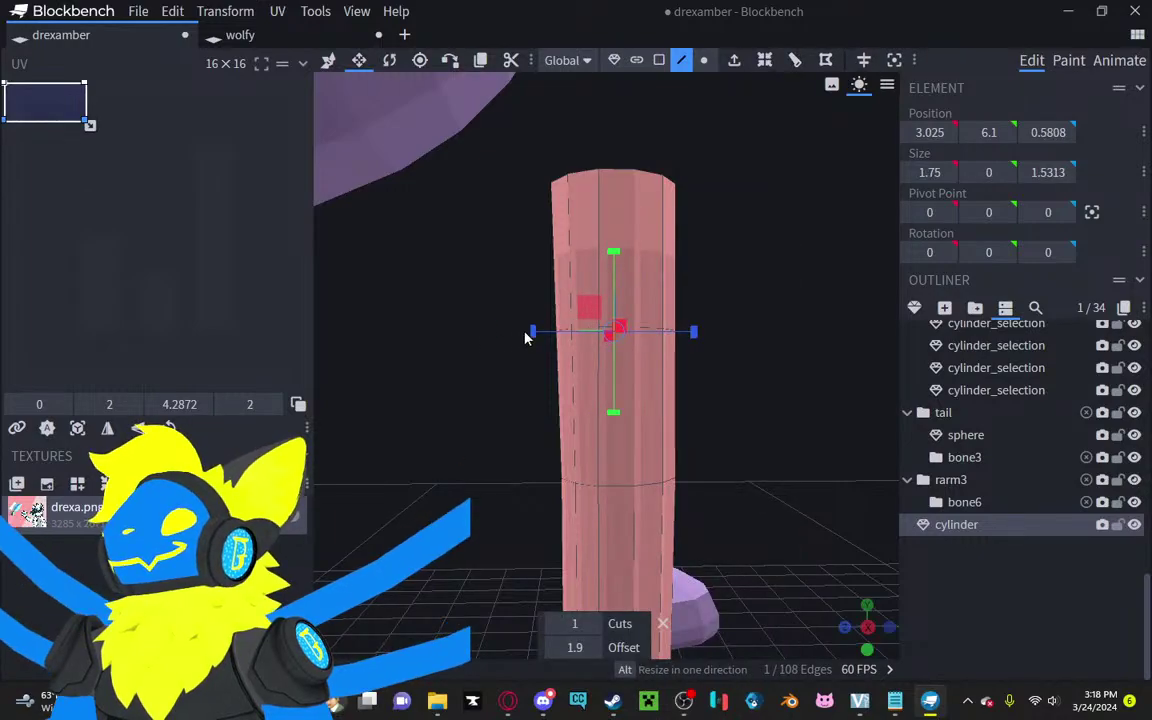
{"action": "mouse_move", "coordinate": [533, 331]}
{"action": "left_mouse_down"}
{"action": "mouse_move", "coordinate": [560, 355]}
{"action": "mouse_move", "coordinate": [545, 345]}
{"action": "left_mouse_up"}
{"action": "mouse_move", "coordinate": [432, 446]}
{"action": "left_mouse_down"}
{"action": "mouse_move", "coordinate": [468, 468]}
{"action": "mouse_move", "coordinate": [471, 458]}
{"action": "mouse_move", "coordinate": [448, 456]}
{"action": "left_mouse_up"}
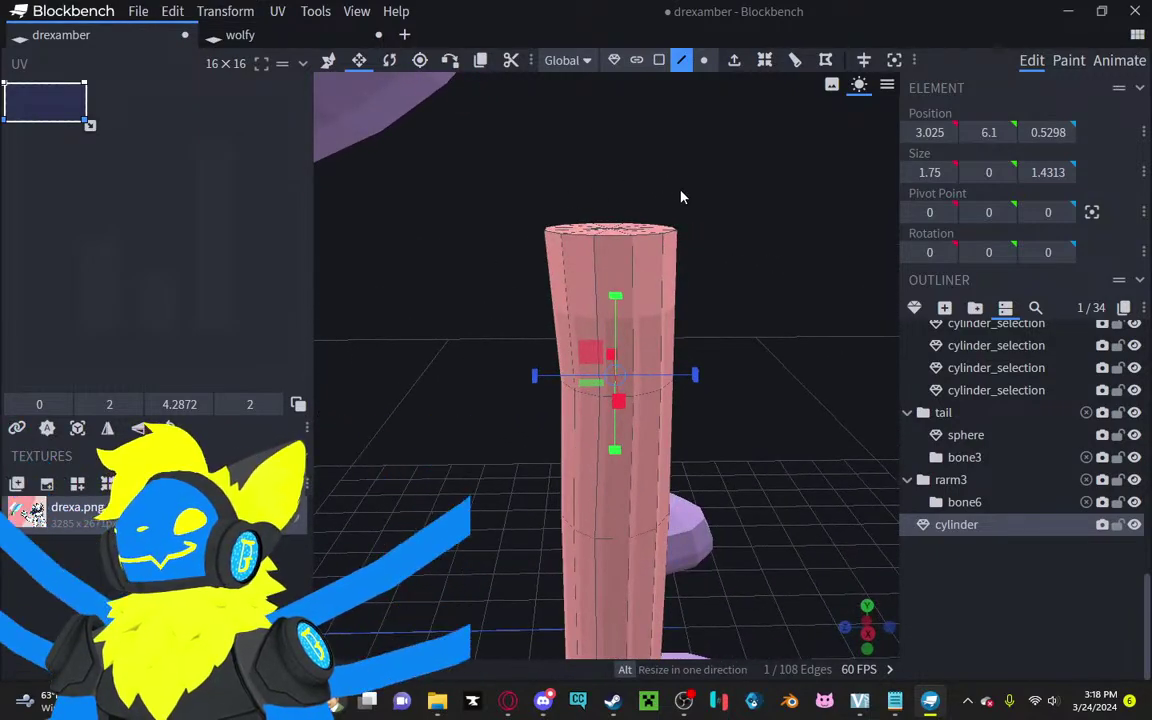
Step: Undo the ring narrowing and the loop cut, and deselect the leg
{"action": "left_click_drag", "start_coordinate": [681, 195], "coordinate": [715, 234]}
{"action": "key", "text": "ctrl+z"}
{"action": "key", "text": "ctrl+z"}
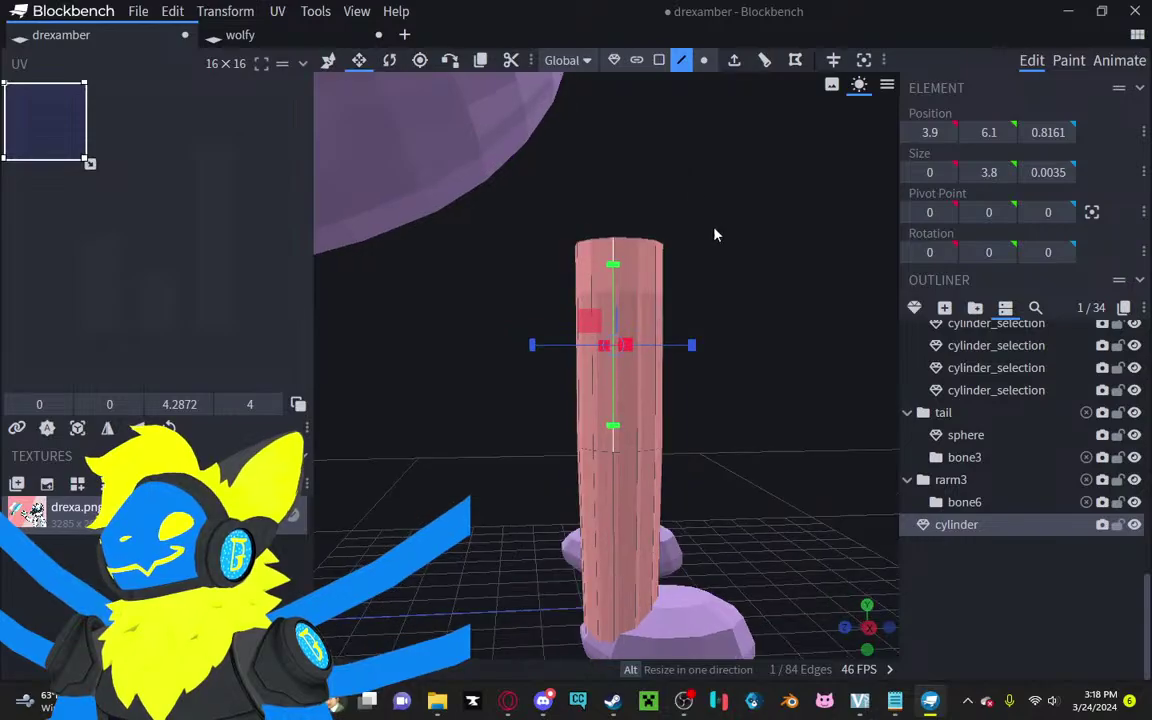
{"action": "left_click", "coordinate": [1001, 630]}
{"action": "left_click_drag", "start_coordinate": [775, 500], "coordinate": [750, 528]}
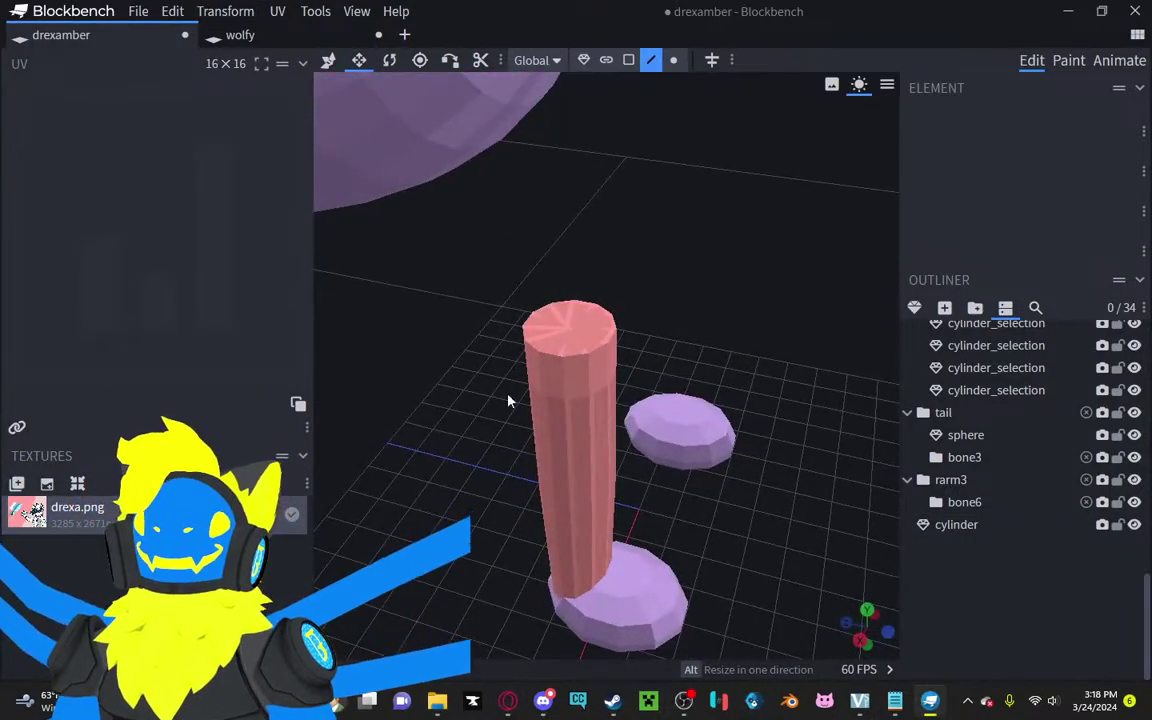
{"action": "left_click_drag", "start_coordinate": [508, 401], "coordinate": [754, 222]}
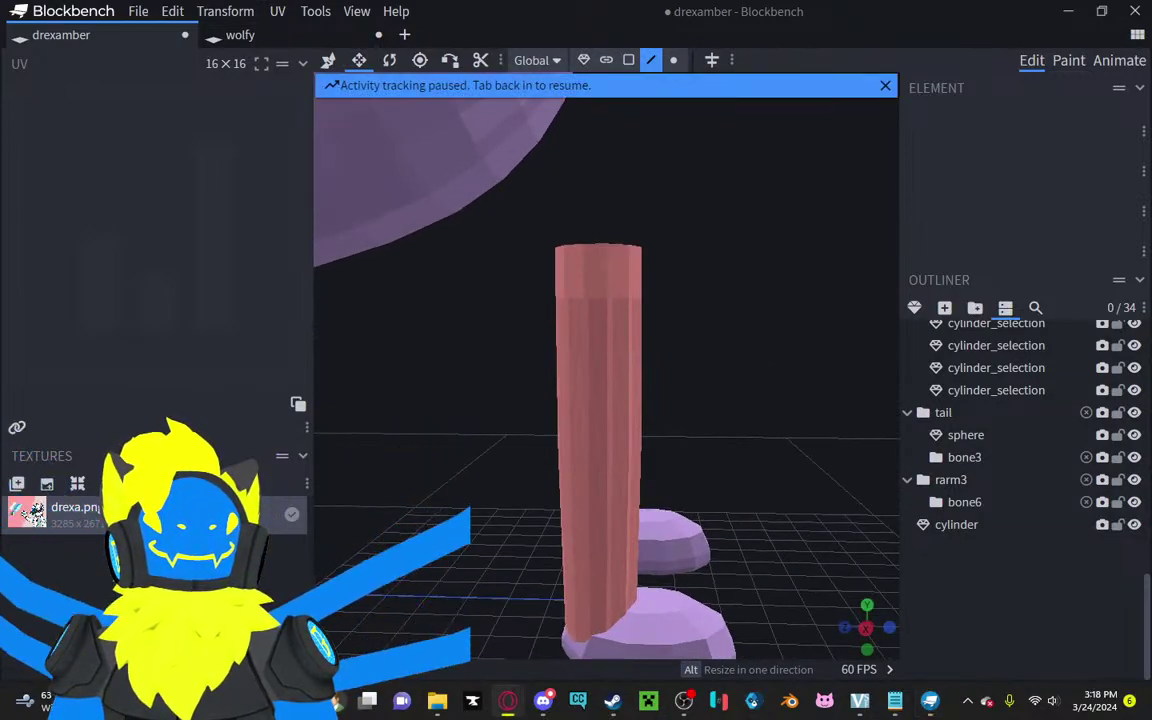
{"action": "left_click_drag", "start_coordinate": [611, 252], "coordinate": [656, 240]}
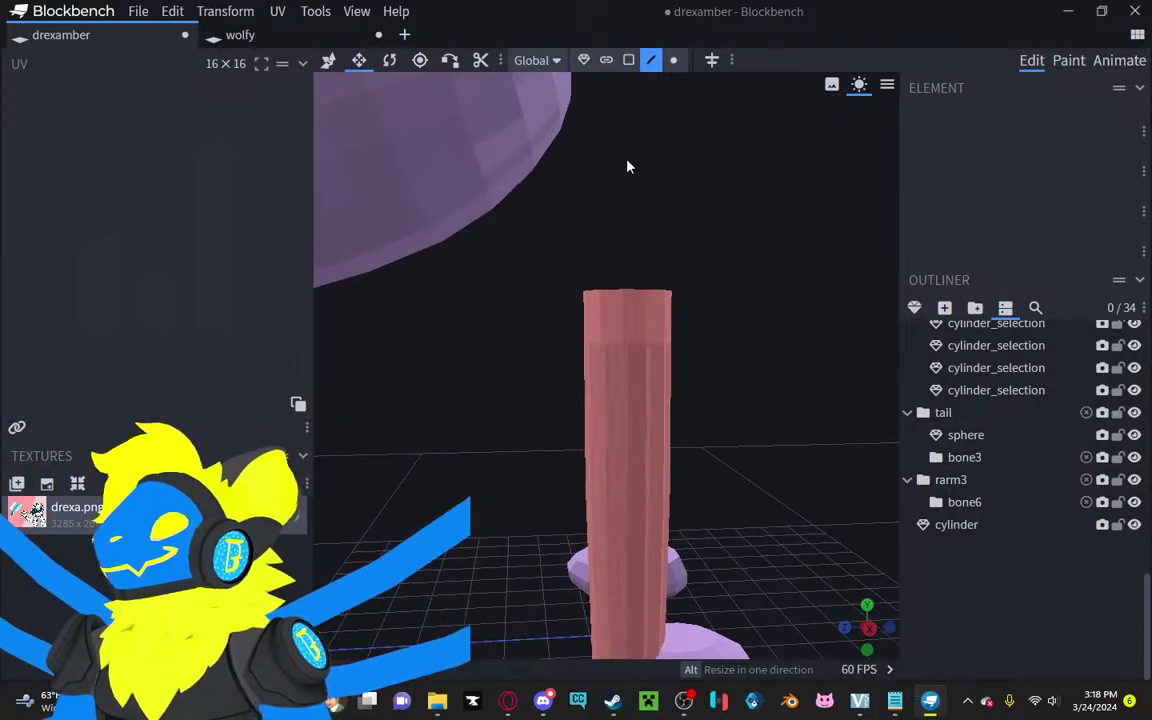
Step: Duplicate the cylinder leg as a whole object and move the copy up 7.6 units, above the original
{"action": "left_click", "coordinate": [584, 60]}
{"action": "left_click_drag", "start_coordinate": [638, 239], "coordinate": [590, 280]}
{"action": "left_click", "coordinate": [571, 311]}
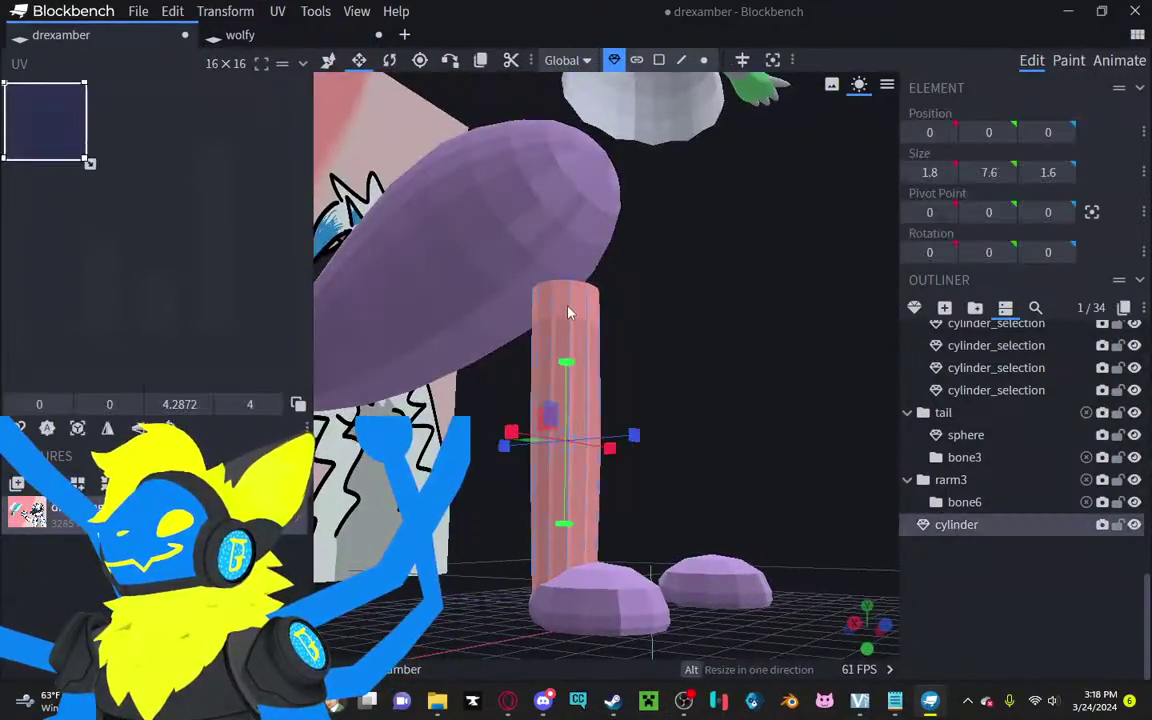
{"action": "left_click_drag", "start_coordinate": [801, 268], "coordinate": [812, 269]}
{"action": "scroll", "coordinate": [820, 280], "scroll_direction": "up", "scroll_amount": 2}
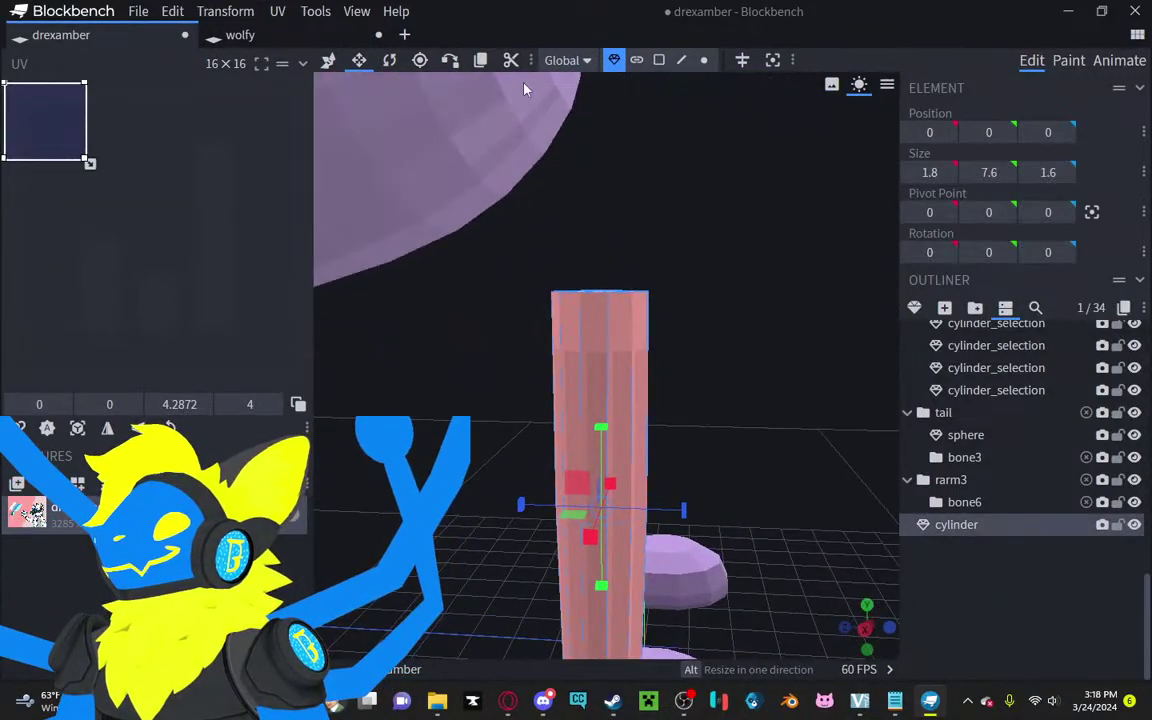
{"action": "left_click", "coordinate": [480, 60]}
{"action": "left_click_drag", "start_coordinate": [599, 450], "coordinate": [614, 8]}
{"action": "scroll", "coordinate": [720, 252], "scroll_direction": "down", "scroll_amount": 3}
{"action": "right_click_drag", "start_coordinate": [730, 265], "coordinate": [750, 332]}
{"action": "left_click_drag", "start_coordinate": [748, 333], "coordinate": [607, 271]}
{"action": "left_click_drag", "start_coordinate": [557, 185], "coordinate": [781, 263]}
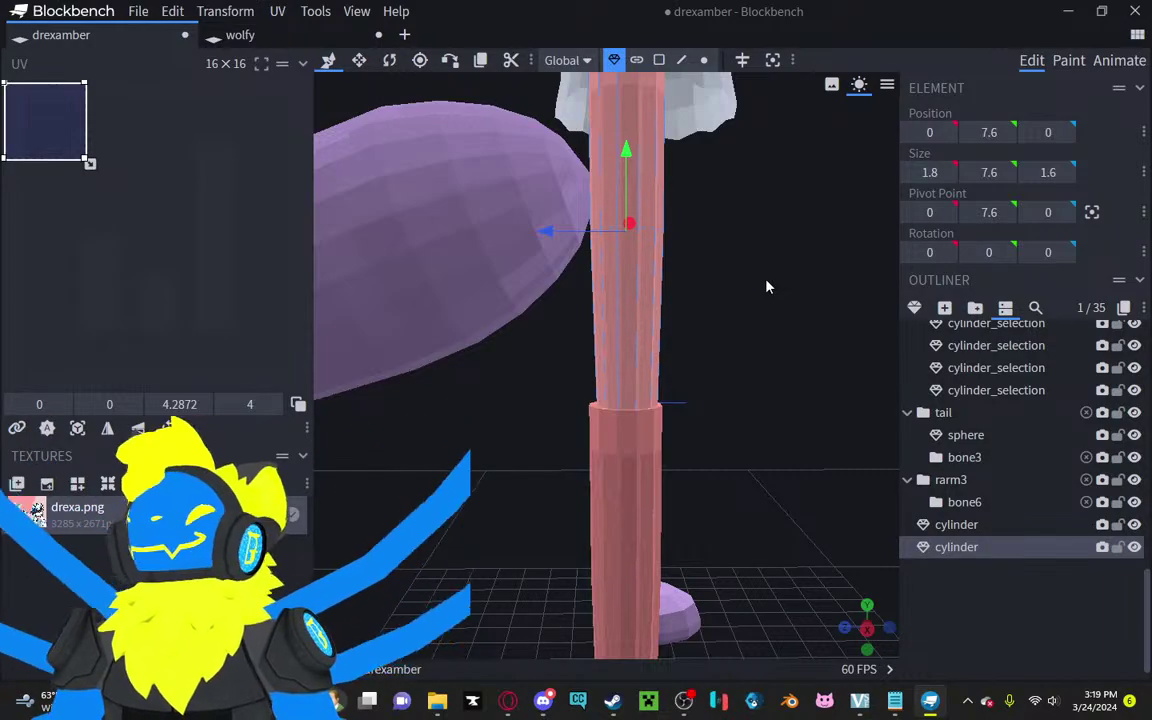
Step: Shorten the duplicated upper leg cylinder from its top to a height of 5.6
{"action": "left_click_drag", "start_coordinate": [764, 288], "coordinate": [640, 322]}
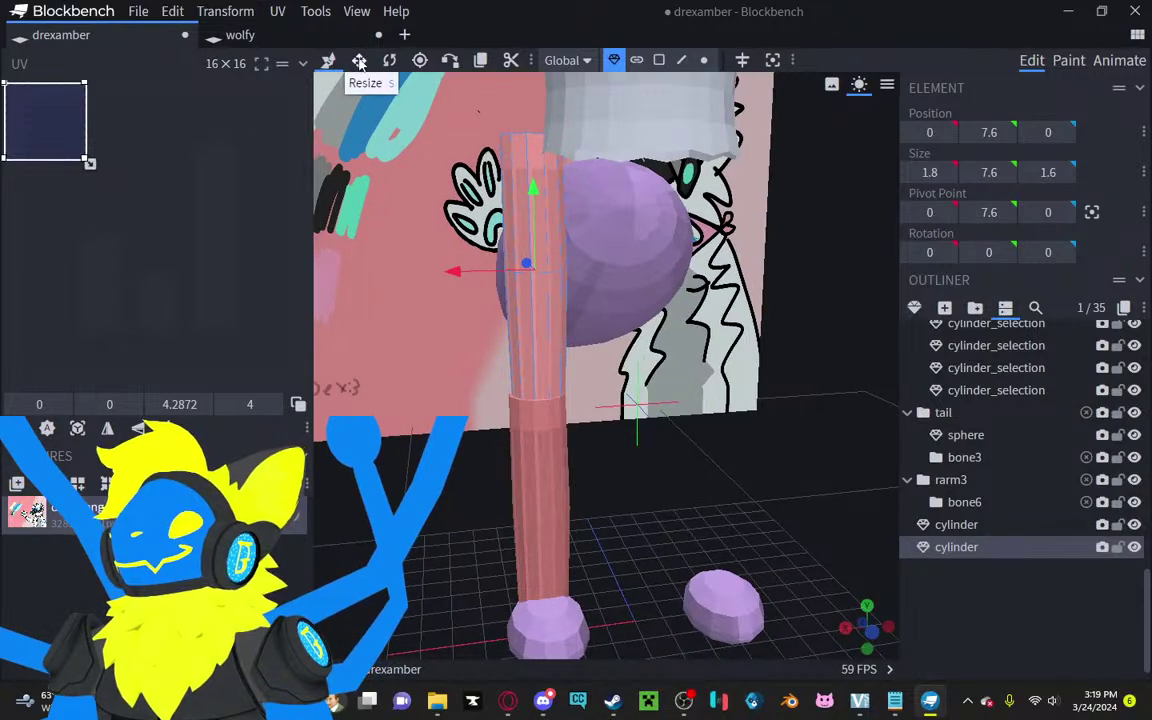
{"action": "left_click", "coordinate": [358, 60]}
{"action": "left_click_drag", "start_coordinate": [528, 198], "coordinate": [510, 272]}
{"action": "left_click_drag", "start_coordinate": [366, 240], "coordinate": [628, 435]}
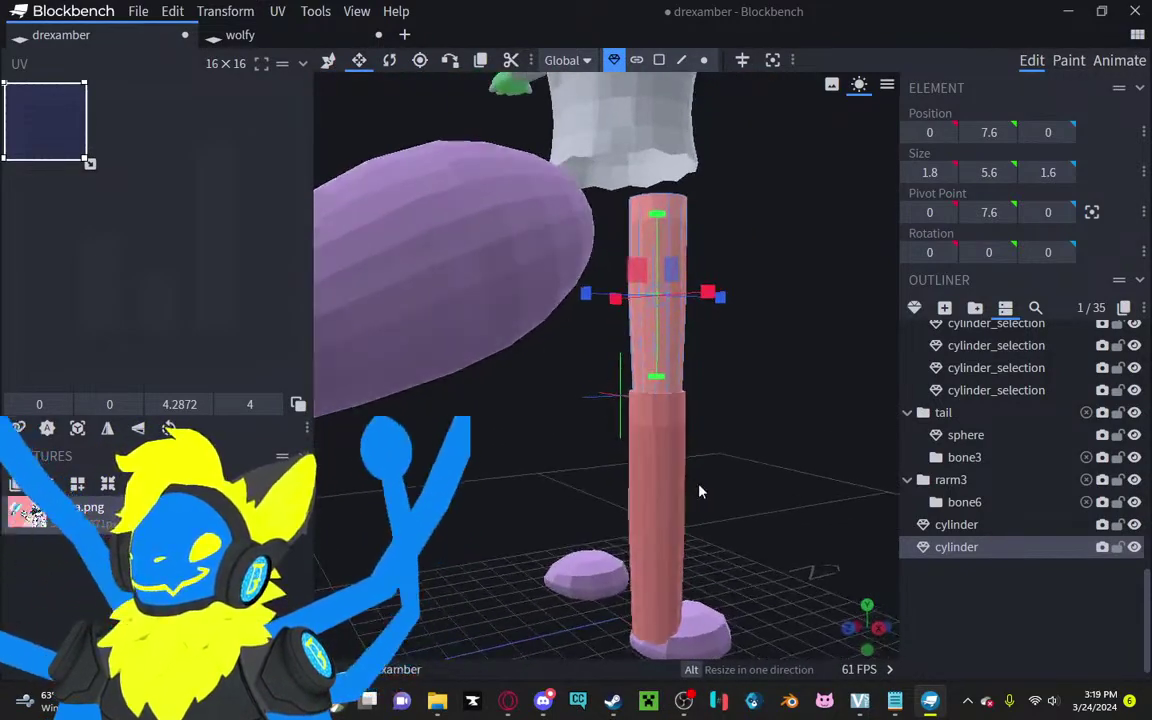
Step: Shorten the lower leg cylinder to a height of 6.6 and extend the upper one downward to the same 6.6 height
{"action": "left_click", "coordinate": [656, 478]}
{"action": "left_click", "coordinate": [662, 334]}
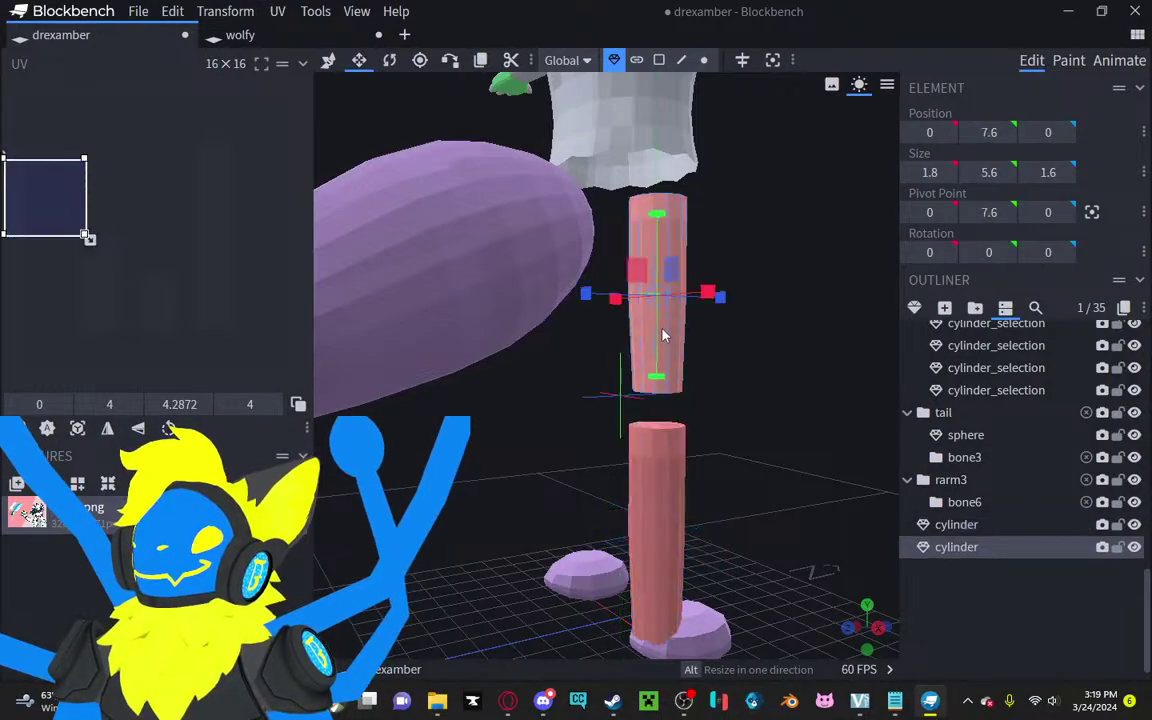
{"action": "left_click_drag", "start_coordinate": [662, 347], "coordinate": [645, 388]}
{"action": "left_click_drag", "start_coordinate": [750, 400], "coordinate": [690, 400]}
Step: Vertex-snap the upper leg cylinder as a whole object so its bottom rim meets the top rim of the lower cylinder
{"action": "left_click", "coordinate": [452, 62]}
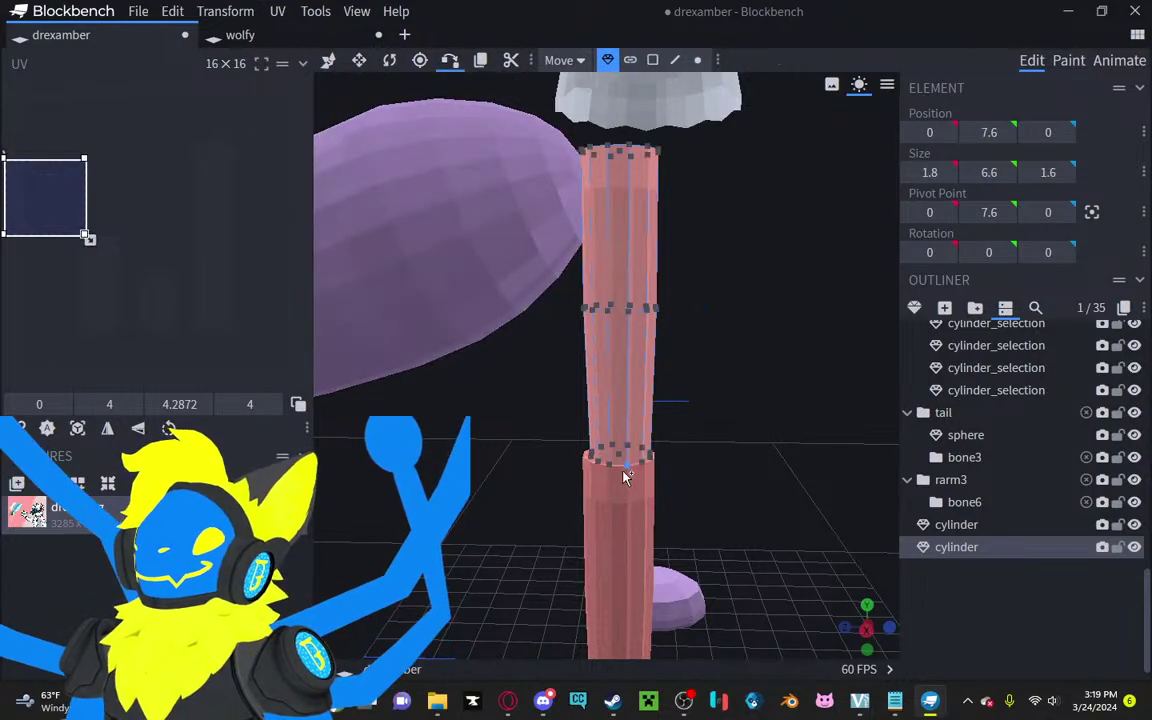
{"action": "left_click", "coordinate": [649, 520]}
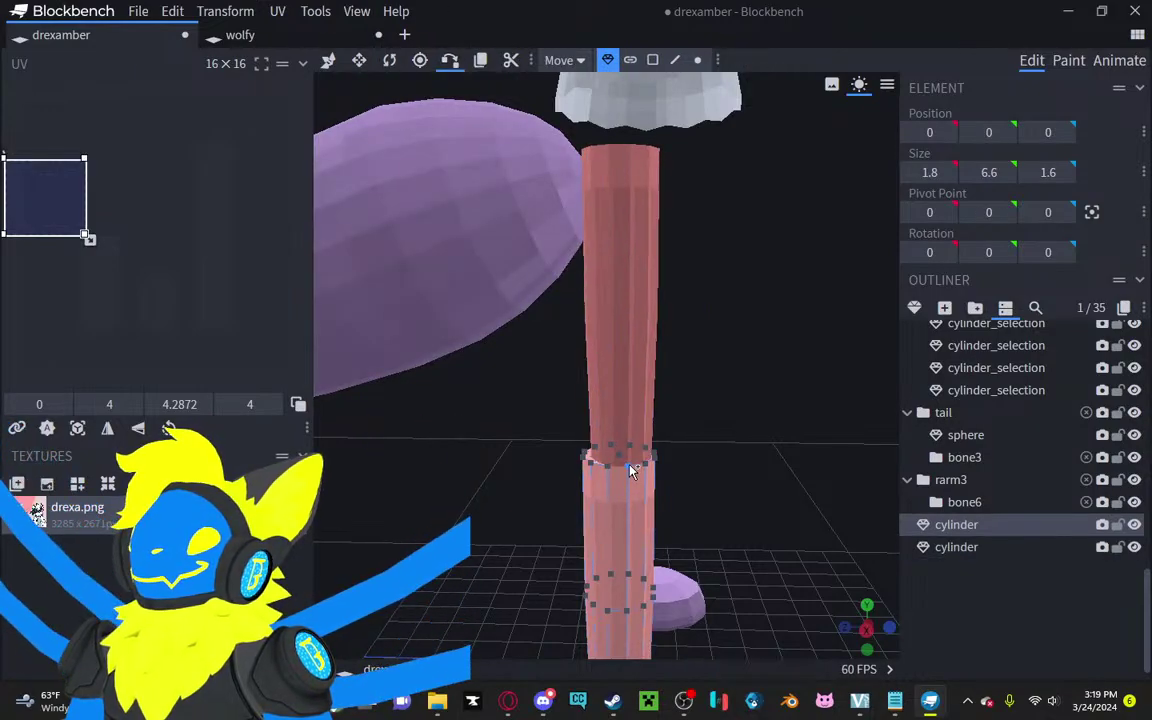
{"action": "left_click", "coordinate": [617, 387]}
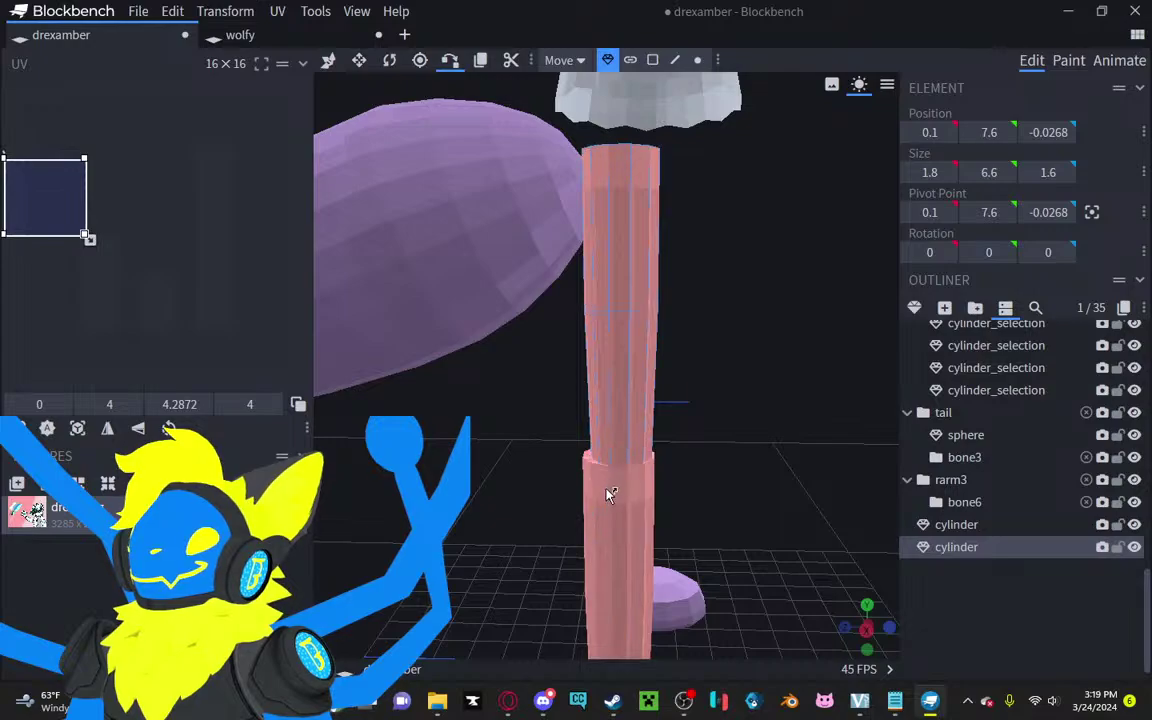
{"action": "left_click", "coordinate": [608, 476]}
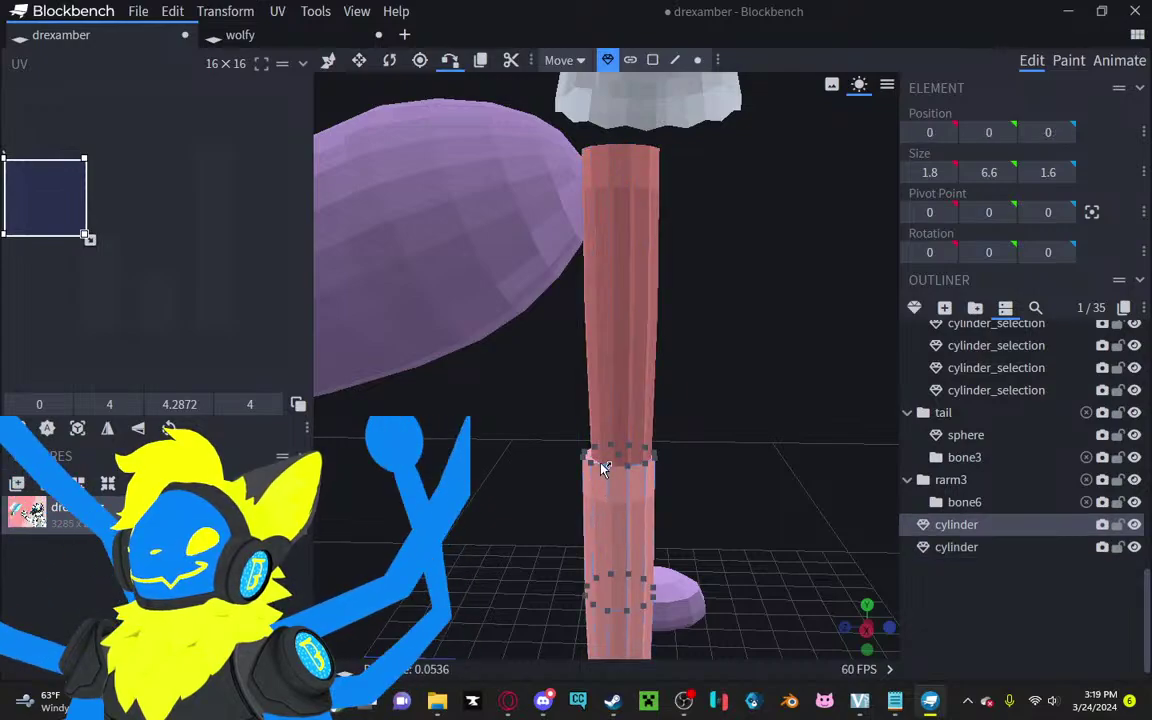
Step: In vertex selection mode, snap the upper cylinder's near-side bottom-rim vertices one by one onto the lower cylinder's matching top-rim vertices
{"action": "left_click", "coordinate": [697, 59]}
{"action": "left_click", "coordinate": [630, 334]}
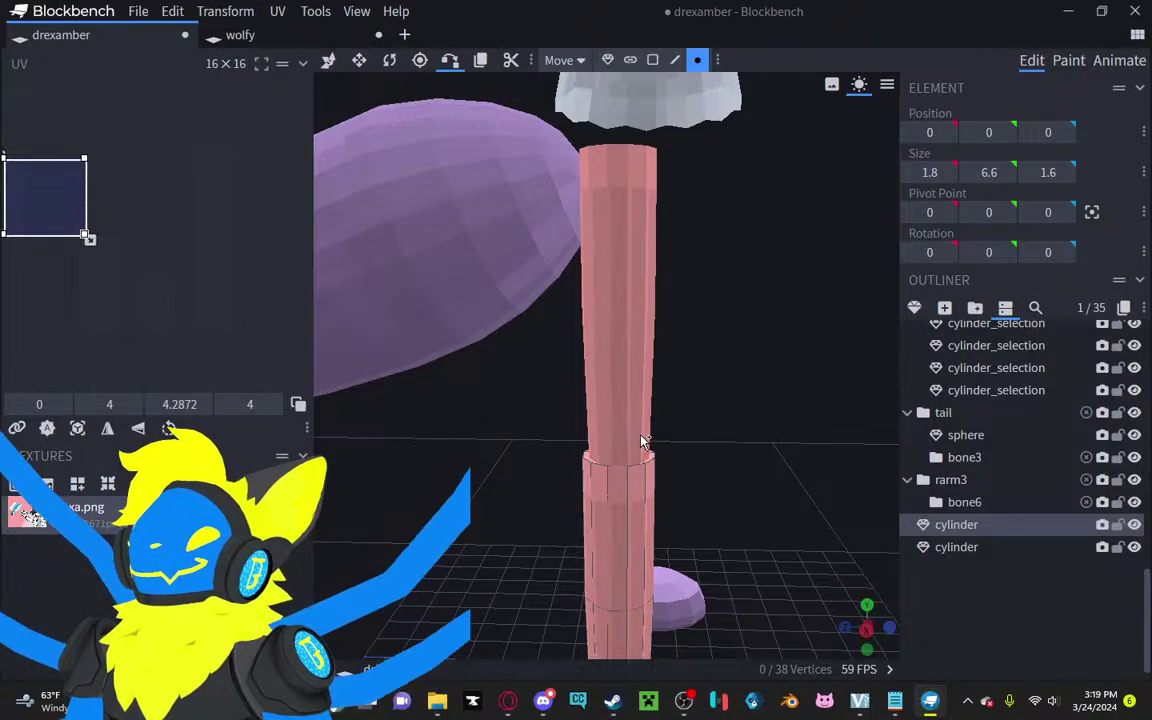
{"action": "left_click", "coordinate": [647, 478]}
{"action": "left_click_drag", "start_coordinate": [645, 469], "coordinate": [571, 462]}
{"action": "left_click", "coordinate": [477, 459]}
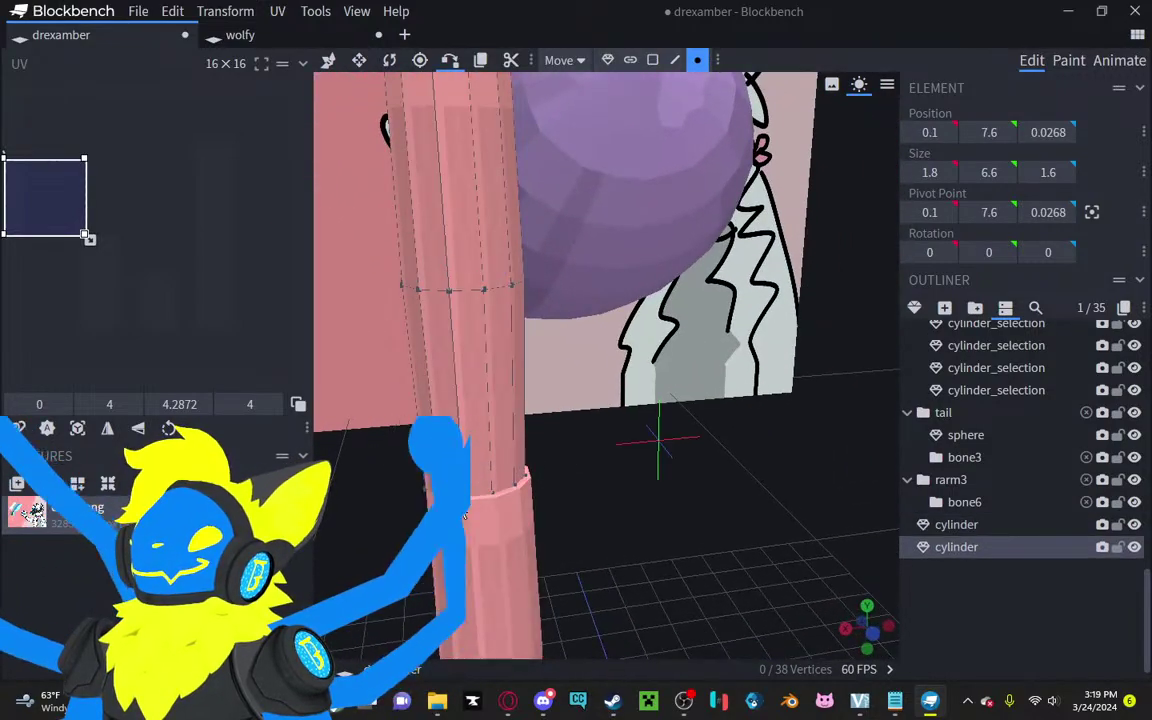
{"action": "left_click", "coordinate": [462, 528]}
{"action": "left_click", "coordinate": [497, 458]}
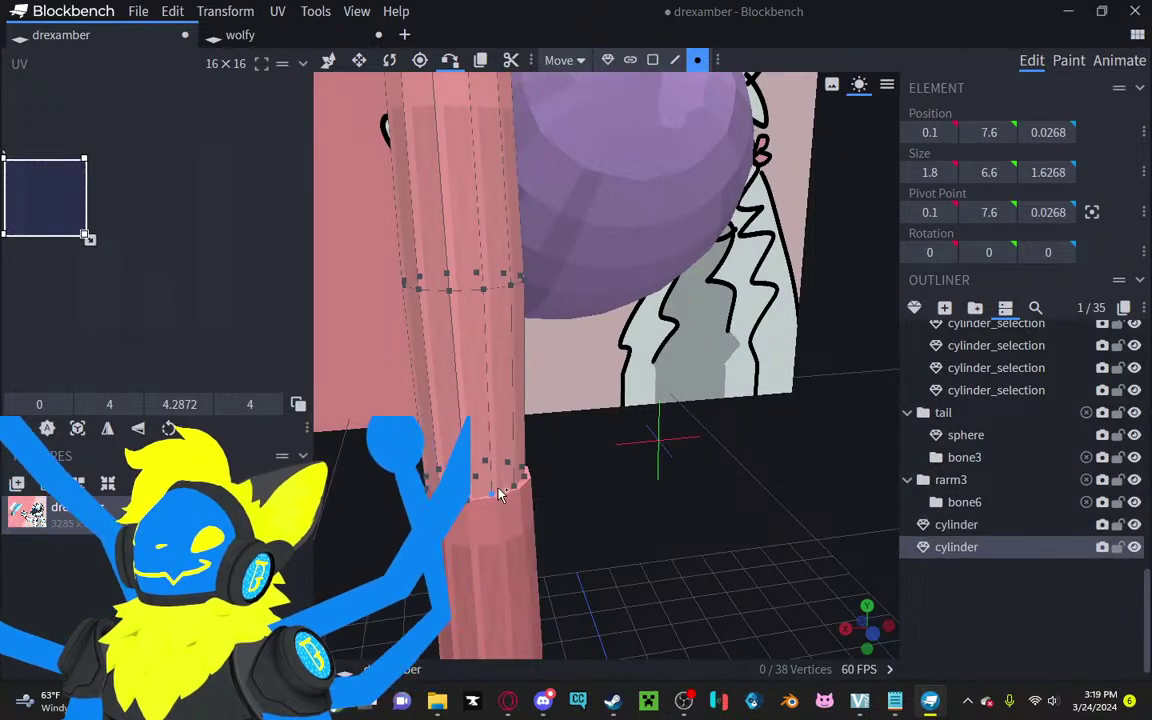
{"action": "left_click", "coordinate": [497, 515]}
{"action": "left_click", "coordinate": [516, 468]}
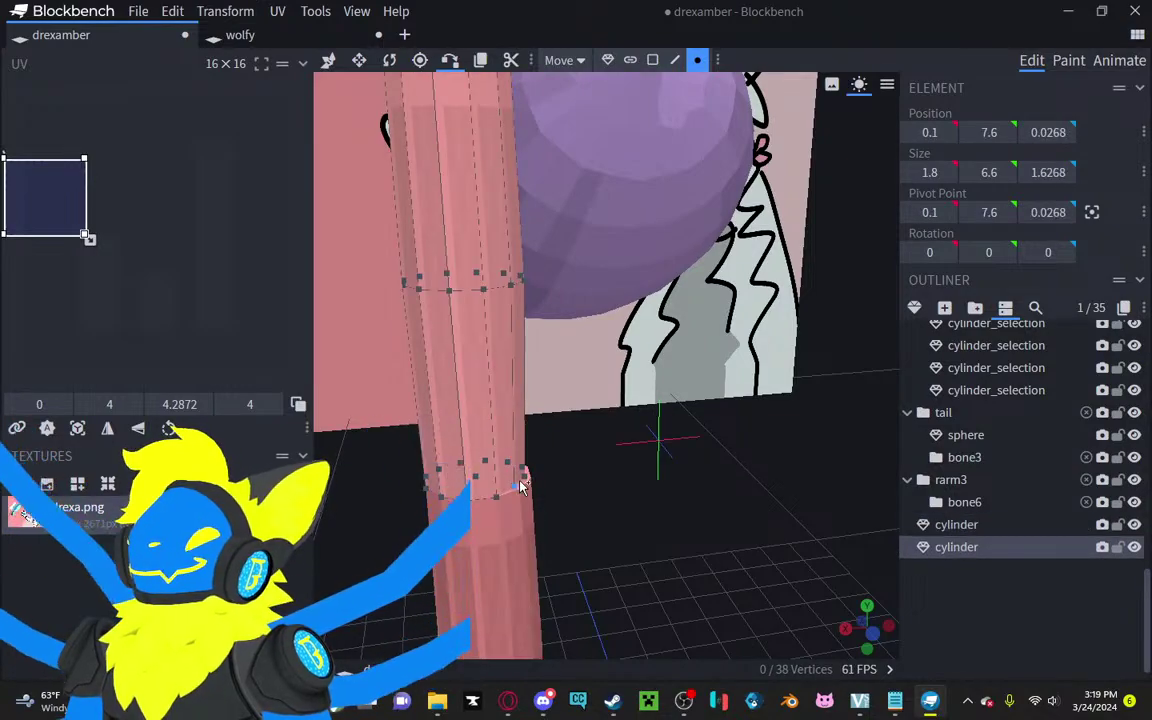
{"action": "left_click", "coordinate": [521, 503]}
Step: Snap the upper cylinder's bottom-rim vertices on the adjoining side of the leg onto the matching rim vertices of the lower cylinder
{"action": "left_click_drag", "start_coordinate": [540, 470], "coordinate": [456, 502]}
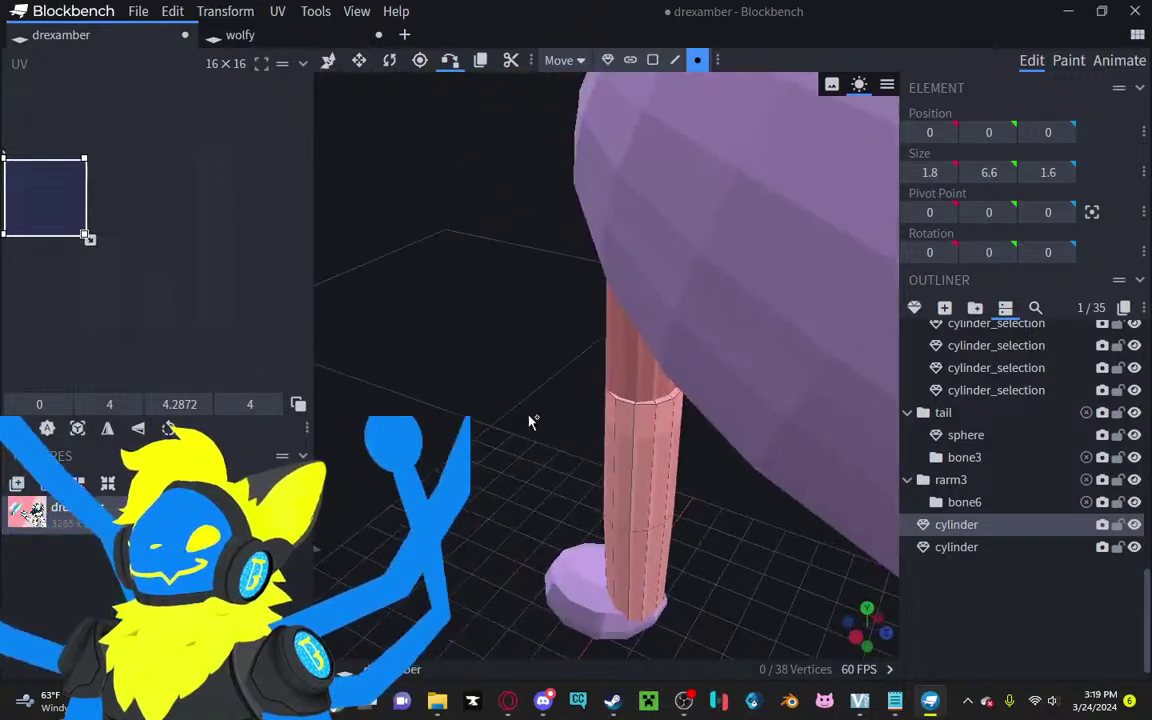
{"action": "left_click_drag", "start_coordinate": [558, 432], "coordinate": [584, 403]}
{"action": "left_click", "coordinate": [560, 440]}
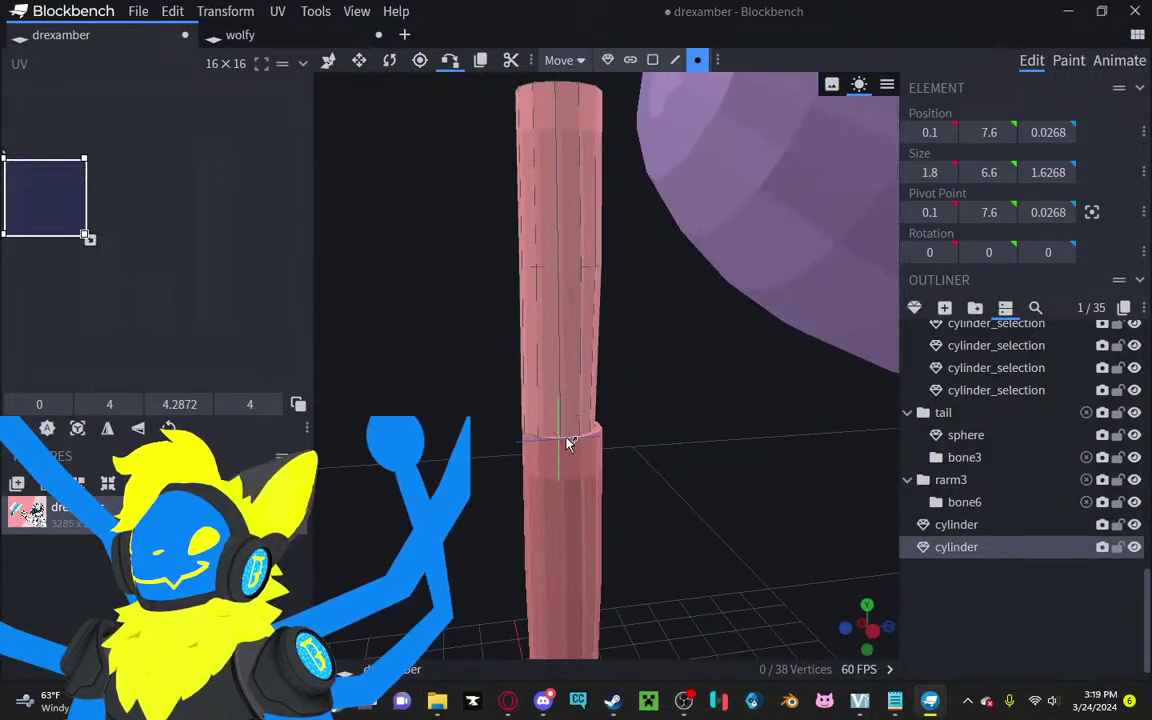
{"action": "left_click", "coordinate": [566, 440]}
{"action": "left_click", "coordinate": [575, 432]}
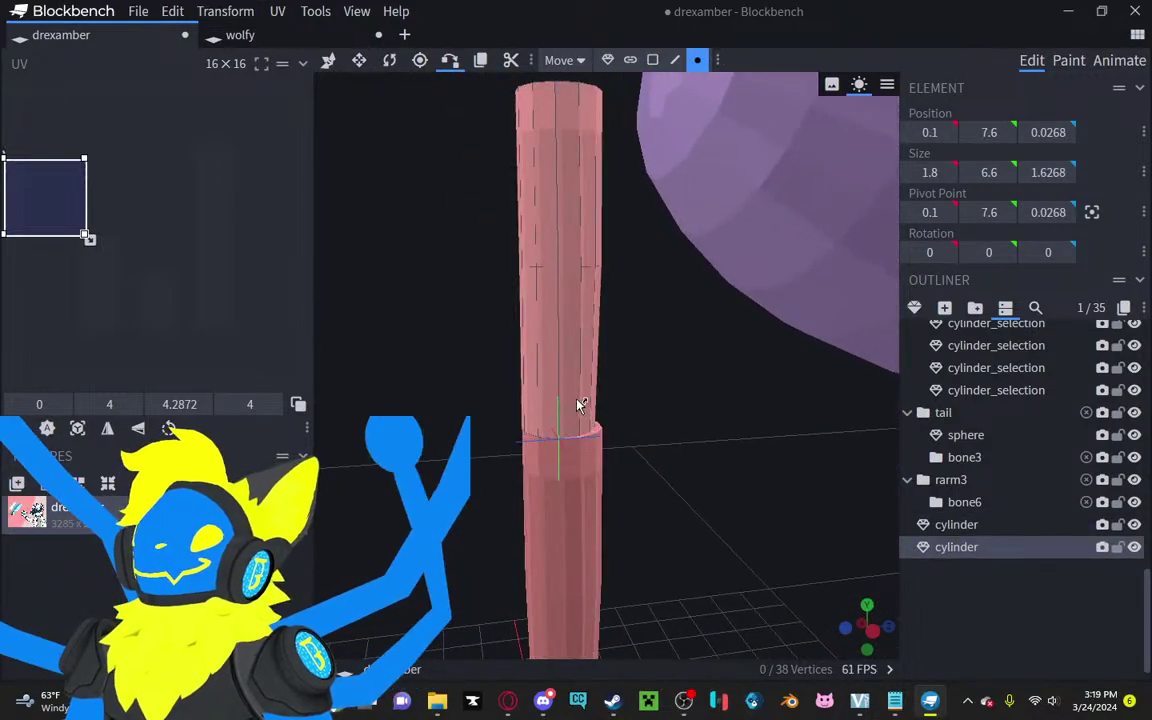
{"action": "left_click", "coordinate": [586, 444]}
Step: Snap the remaining mismatched vertices on the far side of the upper cylinder's bottom rim onto the lower cylinder, closing the seam
{"action": "left_click_drag", "start_coordinate": [586, 444], "coordinate": [440, 457]}
{"action": "left_click", "coordinate": [697, 477]}
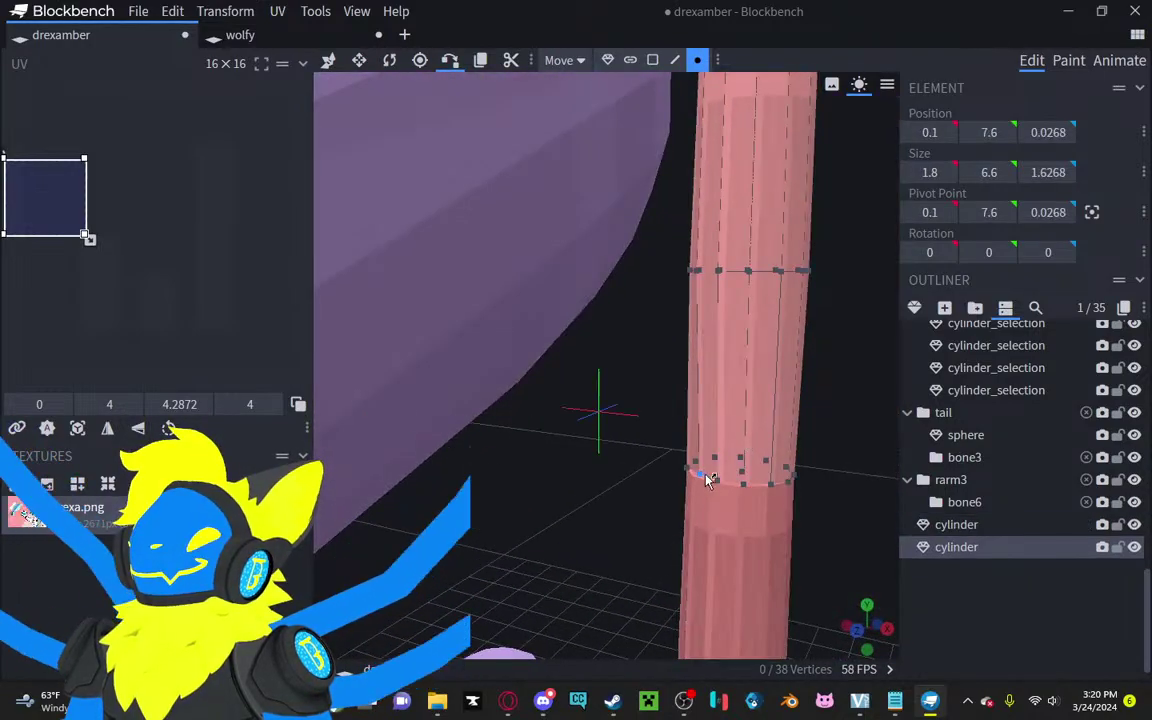
{"action": "left_click", "coordinate": [702, 490]}
{"action": "left_click", "coordinate": [716, 486]}
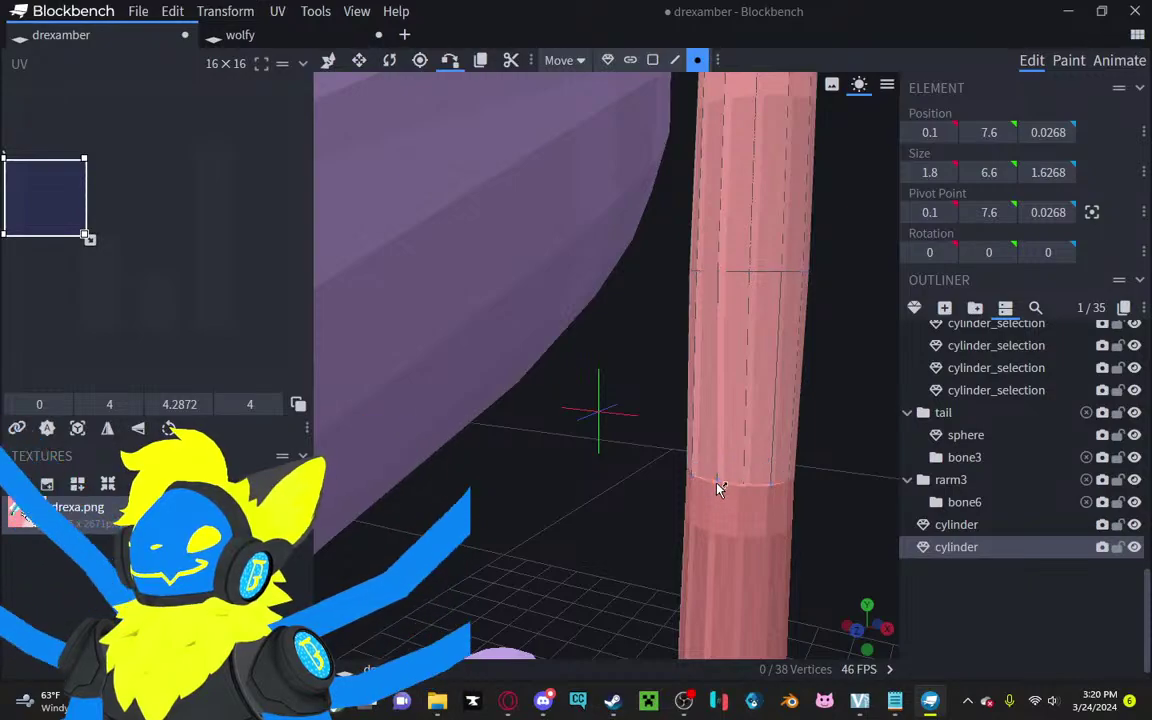
{"action": "left_click", "coordinate": [721, 490]}
{"action": "left_click", "coordinate": [736, 478]}
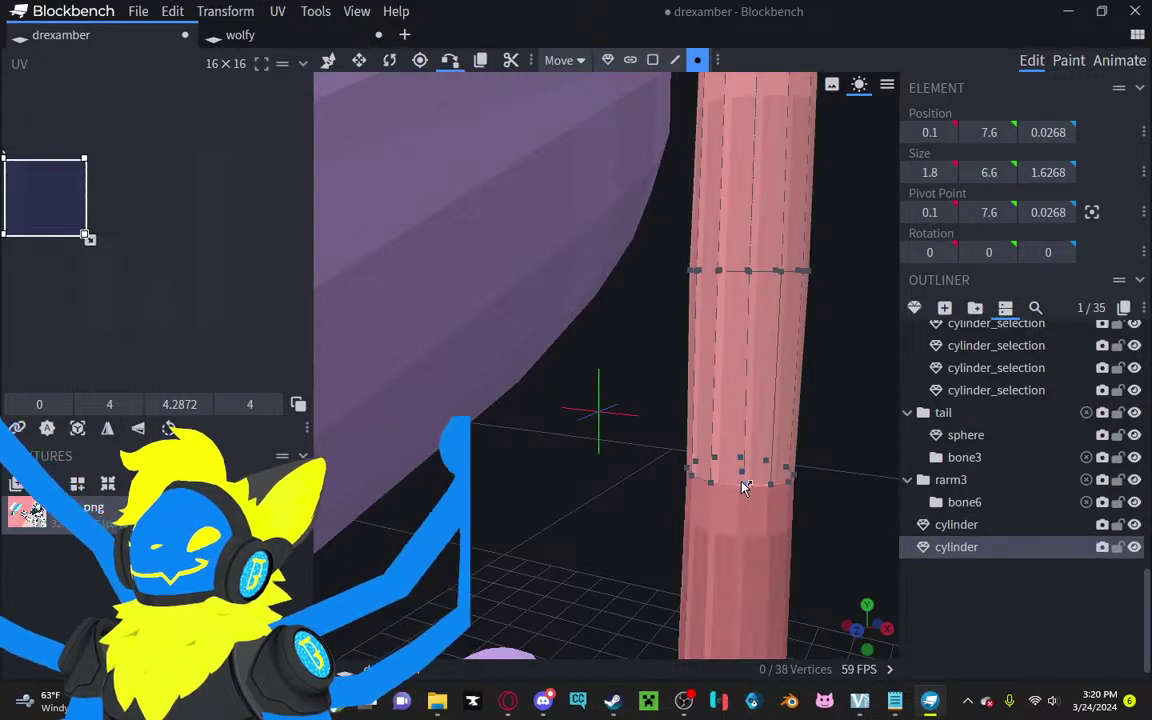
{"action": "left_click", "coordinate": [738, 503]}
{"action": "left_click", "coordinate": [754, 474]}
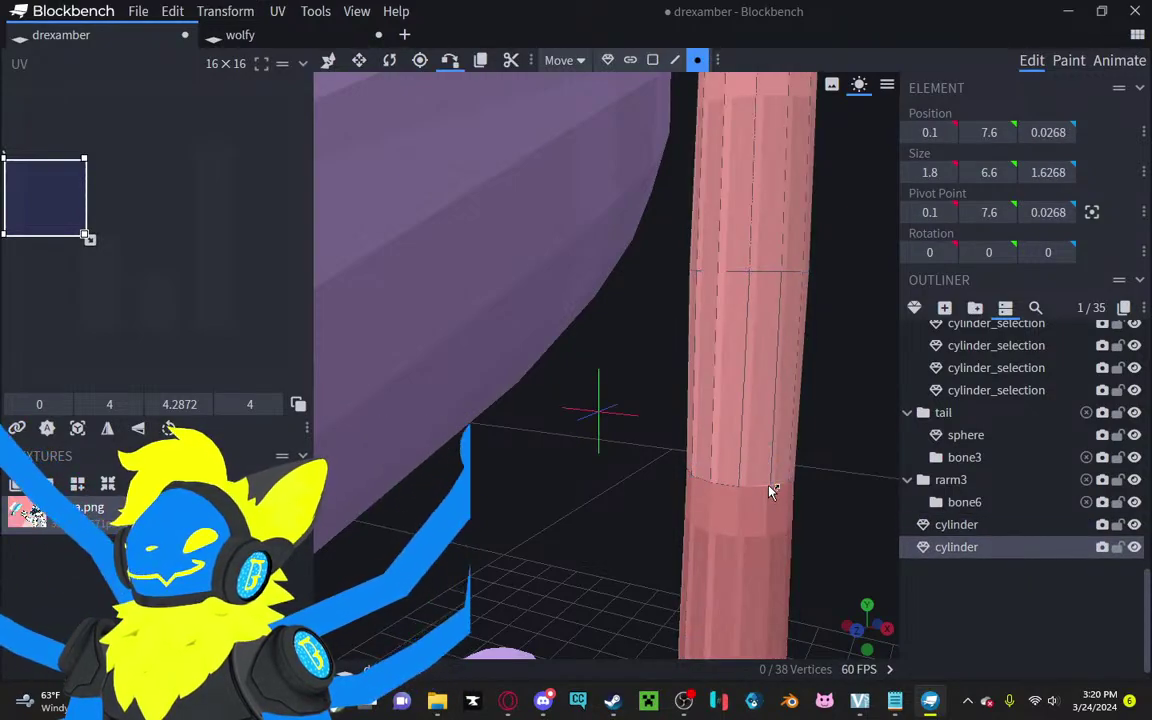
{"action": "left_click", "coordinate": [769, 495]}
{"action": "left_click", "coordinate": [741, 474]}
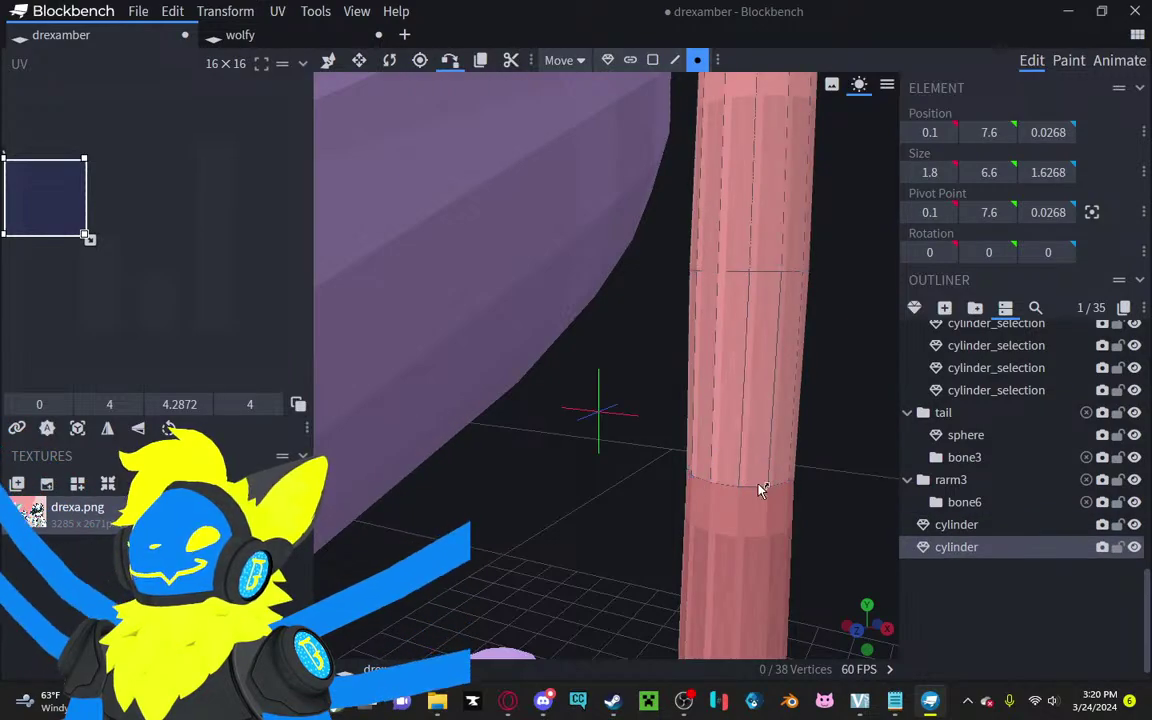
{"action": "left_click", "coordinate": [745, 525]}
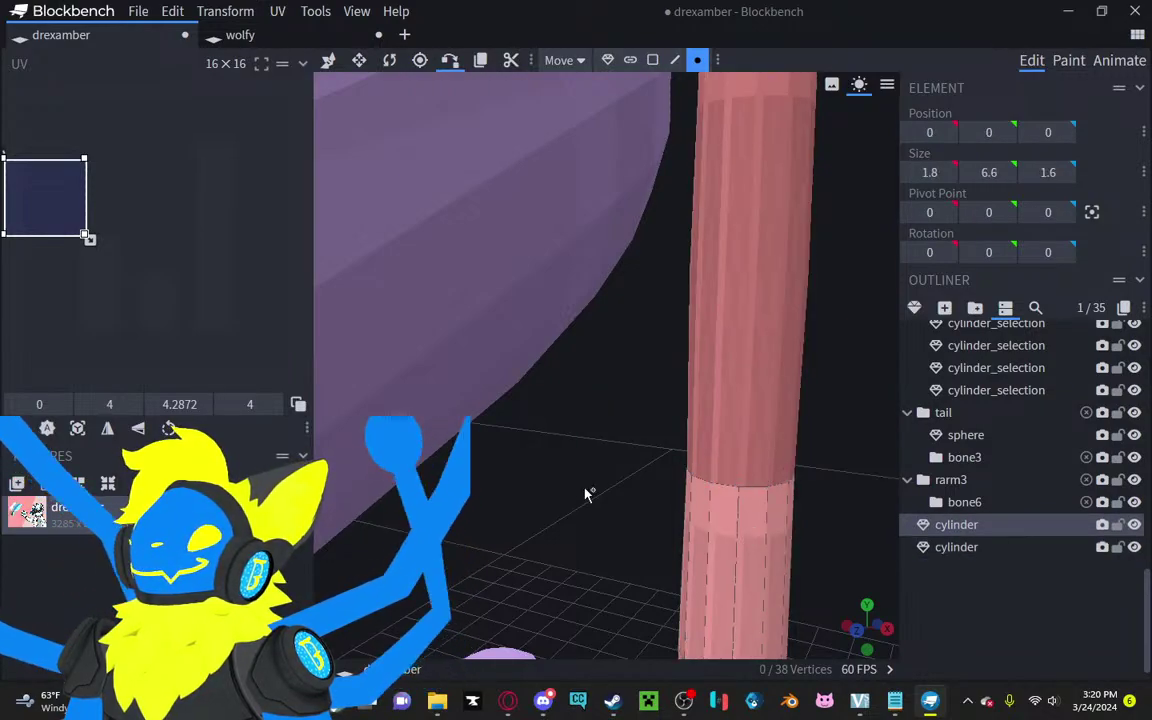
Step: Return to object selection with the Move tool, select the upper cylinder and examine the joined leg from all sides
{"action": "left_click_drag", "start_coordinate": [588, 494], "coordinate": [478, 423]}
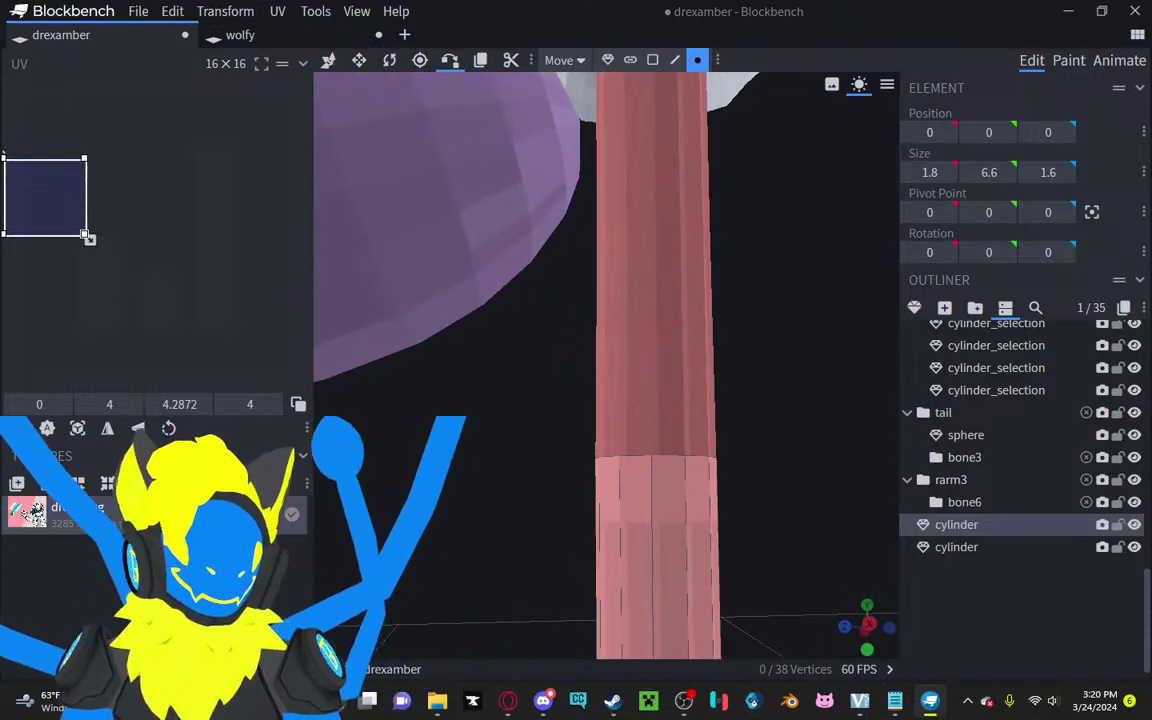
{"action": "key", "text": "alt+Tab"}
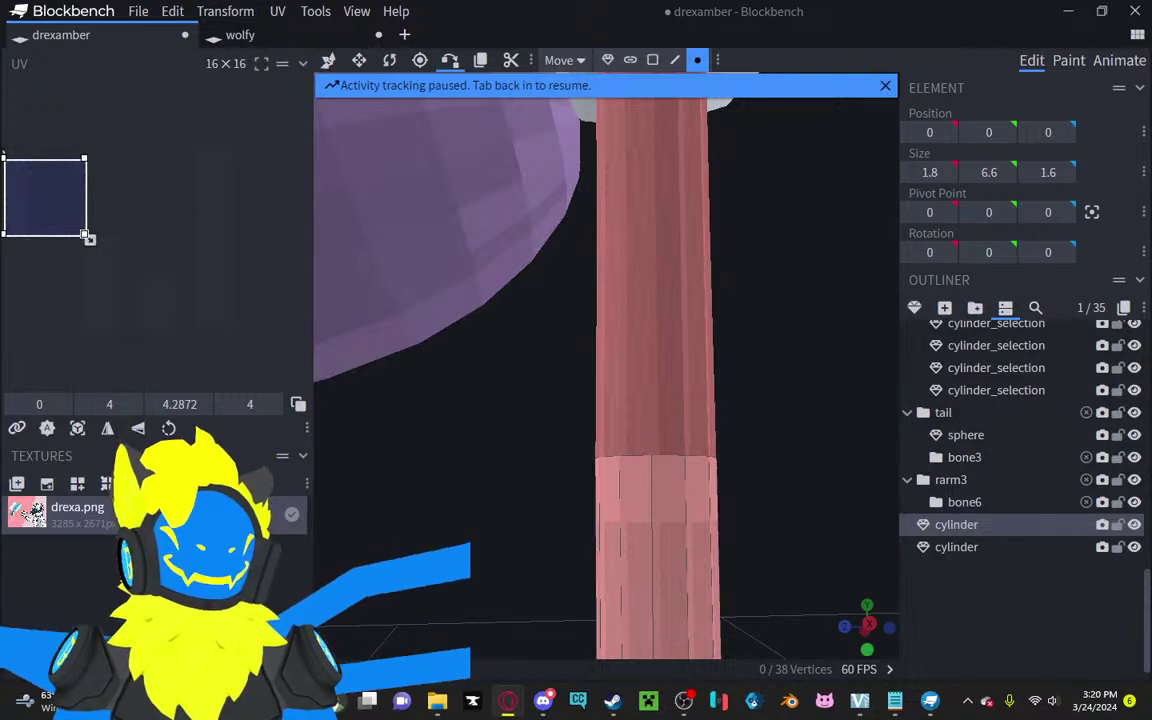
{"action": "left_click_drag", "start_coordinate": [492, 461], "coordinate": [689, 347]}
{"action": "left_click", "coordinate": [610, 66]}
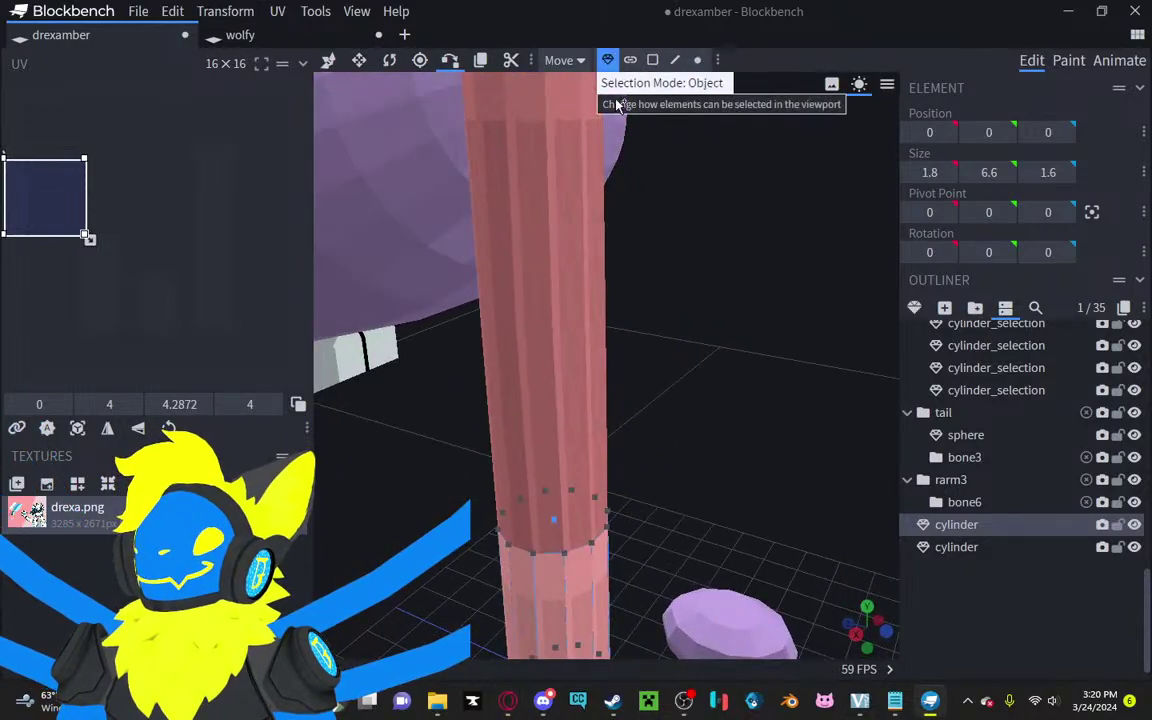
{"action": "left_click_drag", "start_coordinate": [730, 446], "coordinate": [790, 414]}
{"action": "left_click", "coordinate": [359, 66]}
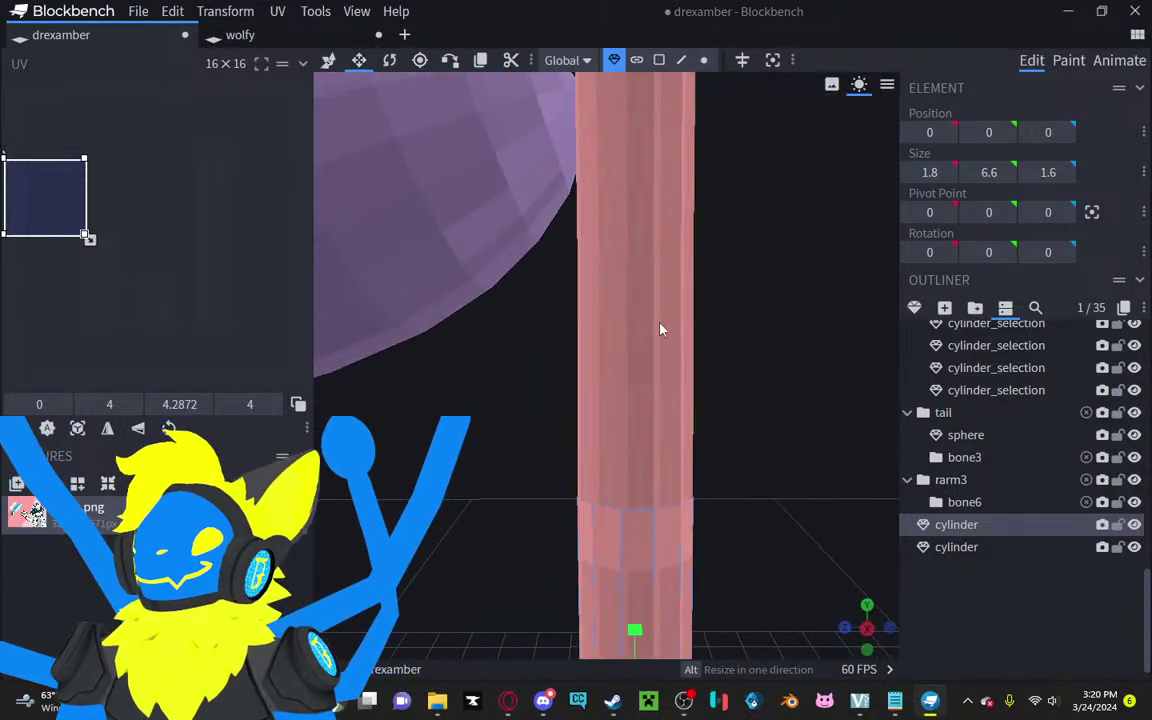
{"action": "left_click", "coordinate": [661, 329]}
{"action": "right_click_drag", "start_coordinate": [766, 232], "coordinate": [753, 486]}
{"action": "left_click_drag", "start_coordinate": [800, 410], "coordinate": [660, 389]}
{"action": "scroll", "coordinate": [679, 337], "scroll_direction": "down", "scroll_amount": 5}
{"action": "left_click_drag", "start_coordinate": [649, 391], "coordinate": [812, 366]}
{"action": "scroll", "coordinate": [771, 429], "scroll_direction": "up", "scroll_amount": 15}
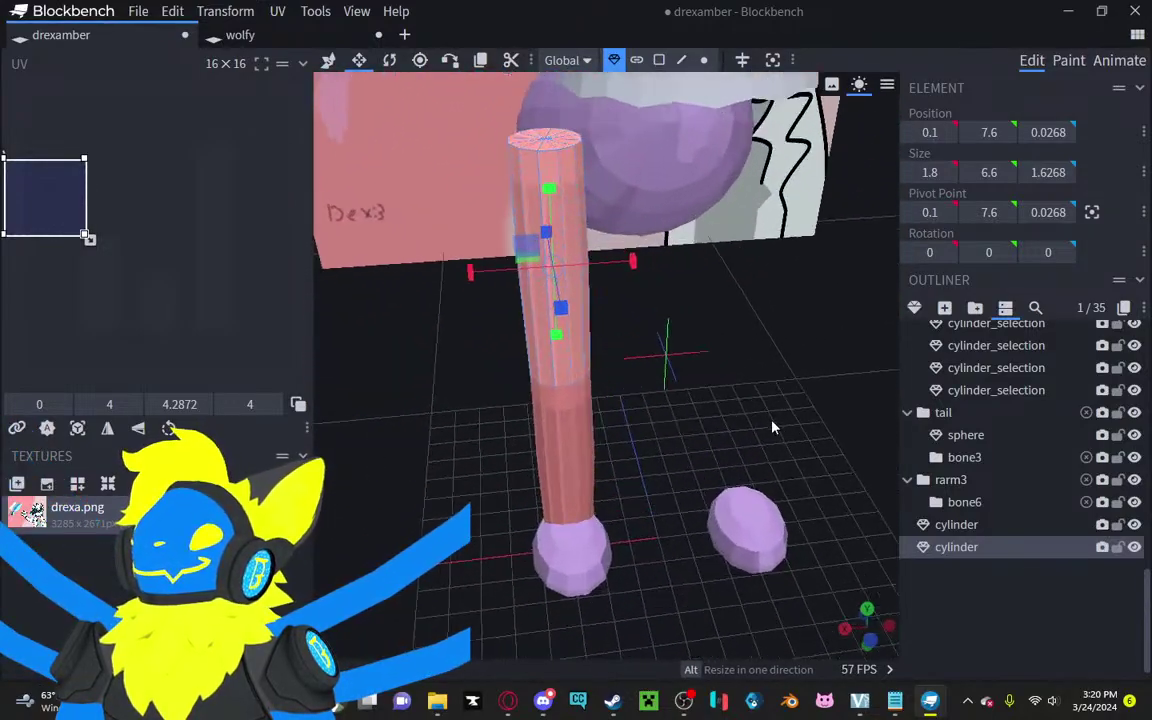
{"action": "scroll", "coordinate": [773, 430], "scroll_direction": "down", "scroll_amount": 8}
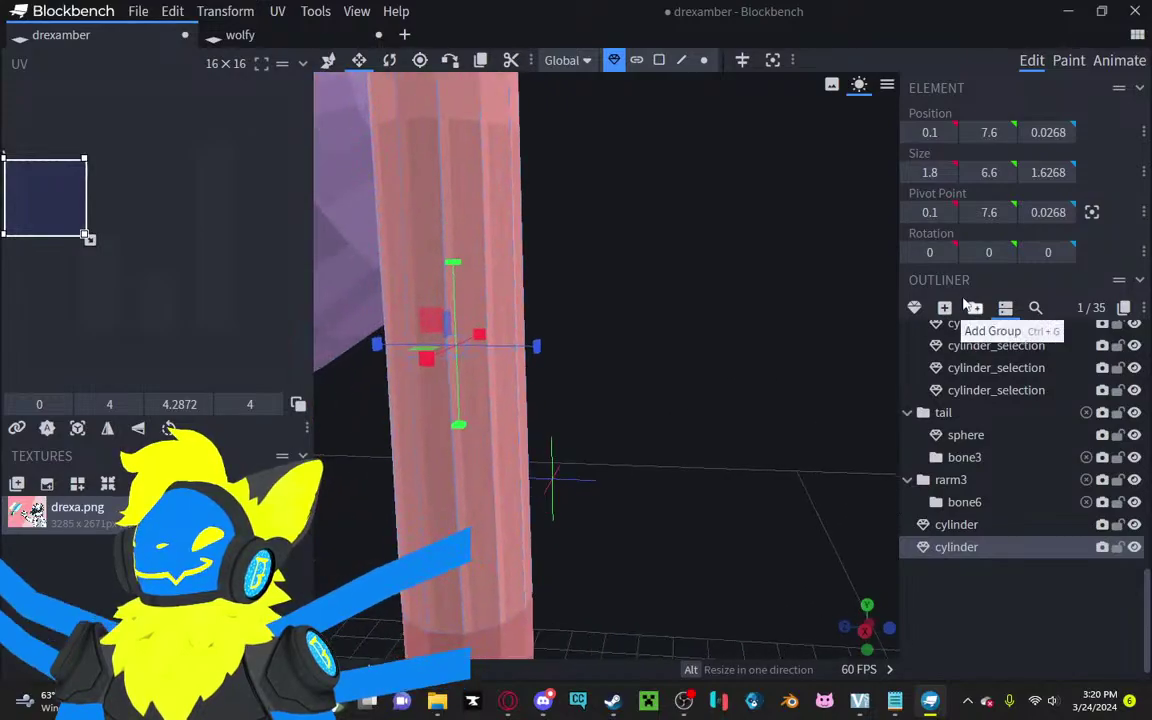
{"action": "right_click", "coordinate": [915, 330]}
{"action": "scroll", "coordinate": [656, 485], "scroll_direction": "down", "scroll_amount": 5}
Step: Select both leg cylinders together, activate Rotate and center the pivot on the selection
{"action": "left_click_drag", "start_coordinate": [656, 485], "coordinate": [623, 400]}
{"action": "left_click", "coordinate": [623, 393]}
{"action": "left_click_drag", "start_coordinate": [768, 503], "coordinate": [649, 556]}
{"action": "left_click", "coordinate": [644, 547], "text": "shift"}
{"action": "left_click_drag", "start_coordinate": [578, 488], "coordinate": [347, 96]}
{"action": "left_click", "coordinate": [401, 60]}
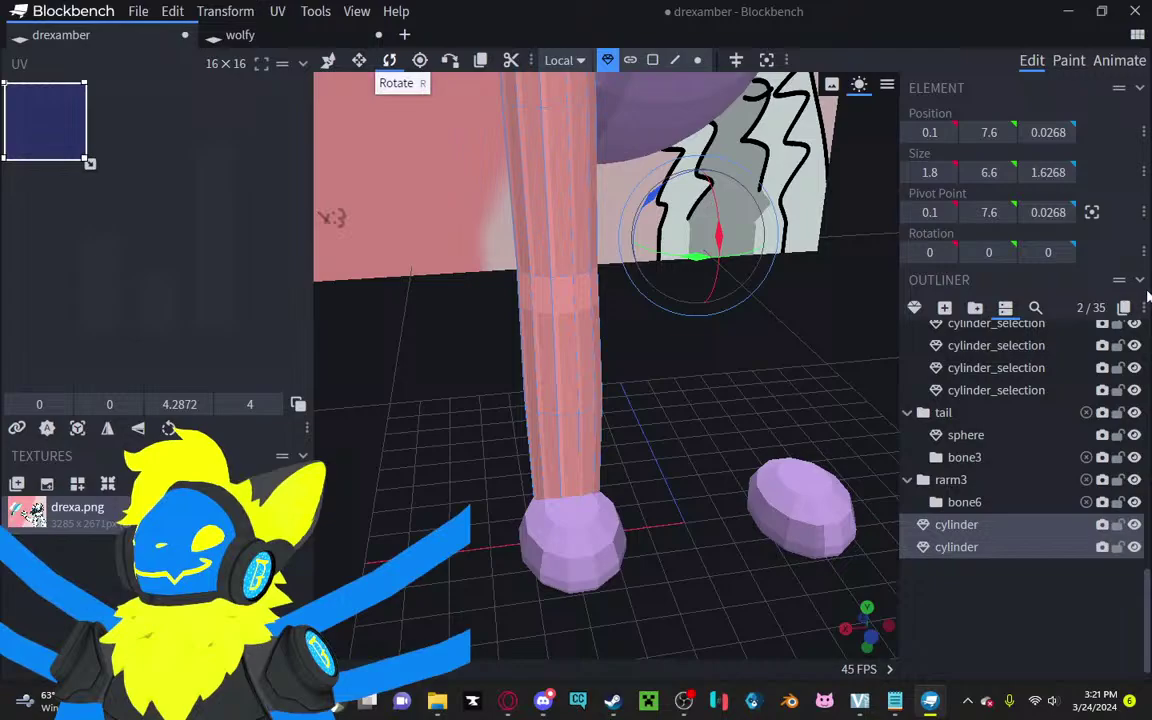
{"action": "left_click", "coordinate": [1092, 212]}
Step: Try rotating both leg cylinders by -120 degrees about the Y axis, and undo the rotation
{"action": "left_click_drag", "start_coordinate": [760, 300], "coordinate": [880, 387]}
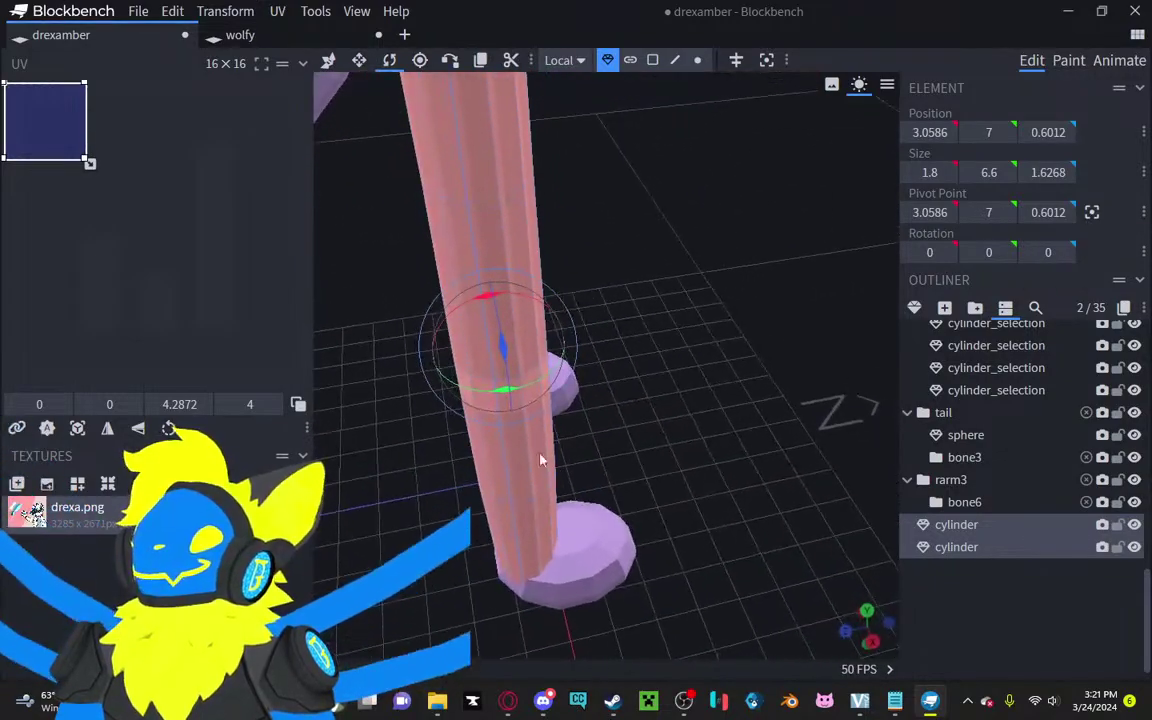
{"action": "left_click_drag", "start_coordinate": [540, 385], "coordinate": [283, 381]}
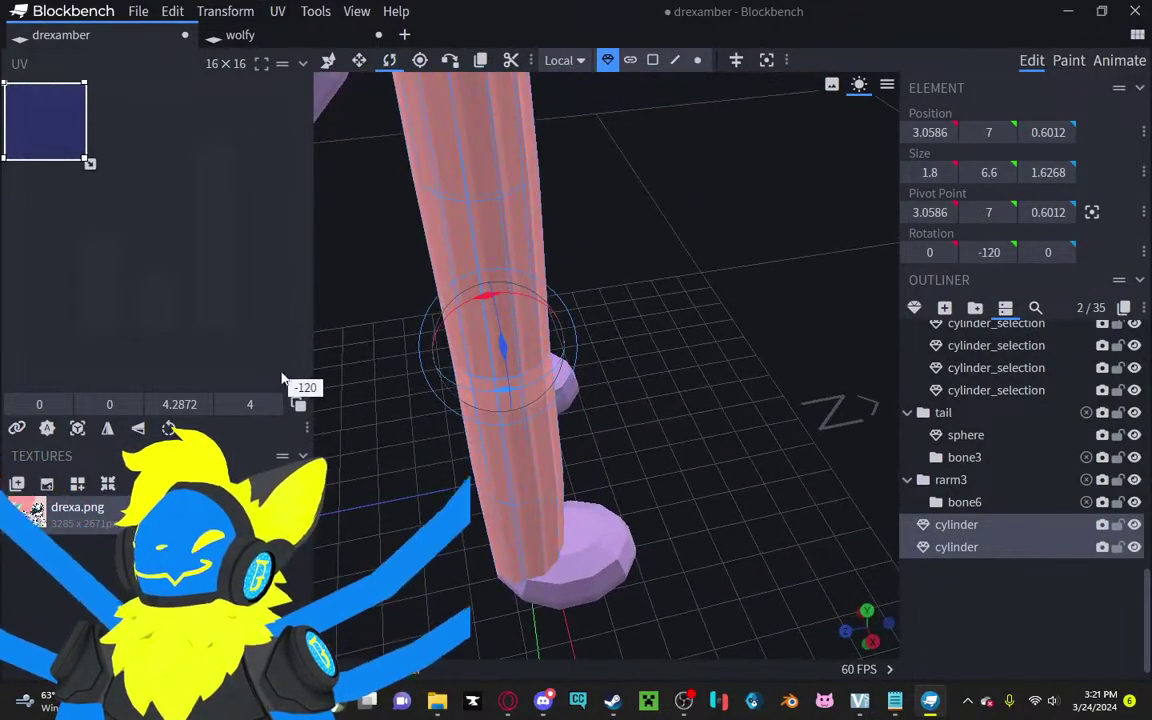
{"action": "key", "text": "ctrl+z"}
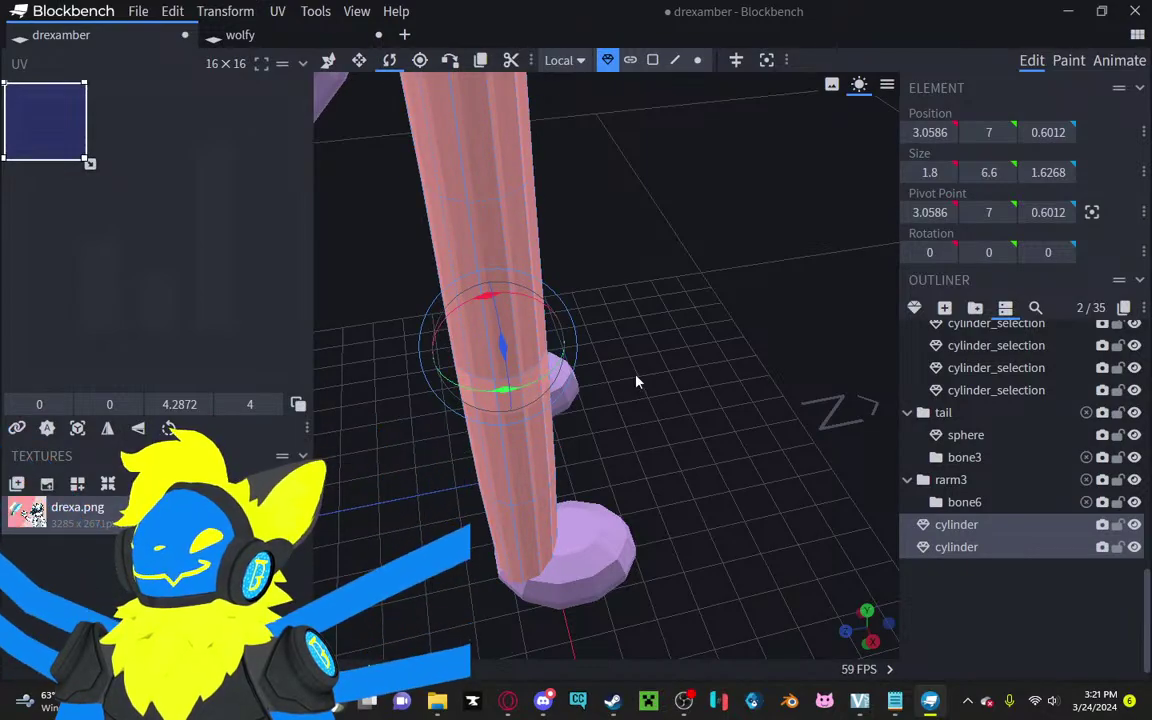
Step: Change the marker color of both leg cylinders to green
{"action": "left_click_drag", "start_coordinate": [635, 381], "coordinate": [409, 297]}
{"action": "left_click_drag", "start_coordinate": [625, 231], "coordinate": [548, 238]}
{"action": "right_click", "coordinate": [585, 250]}
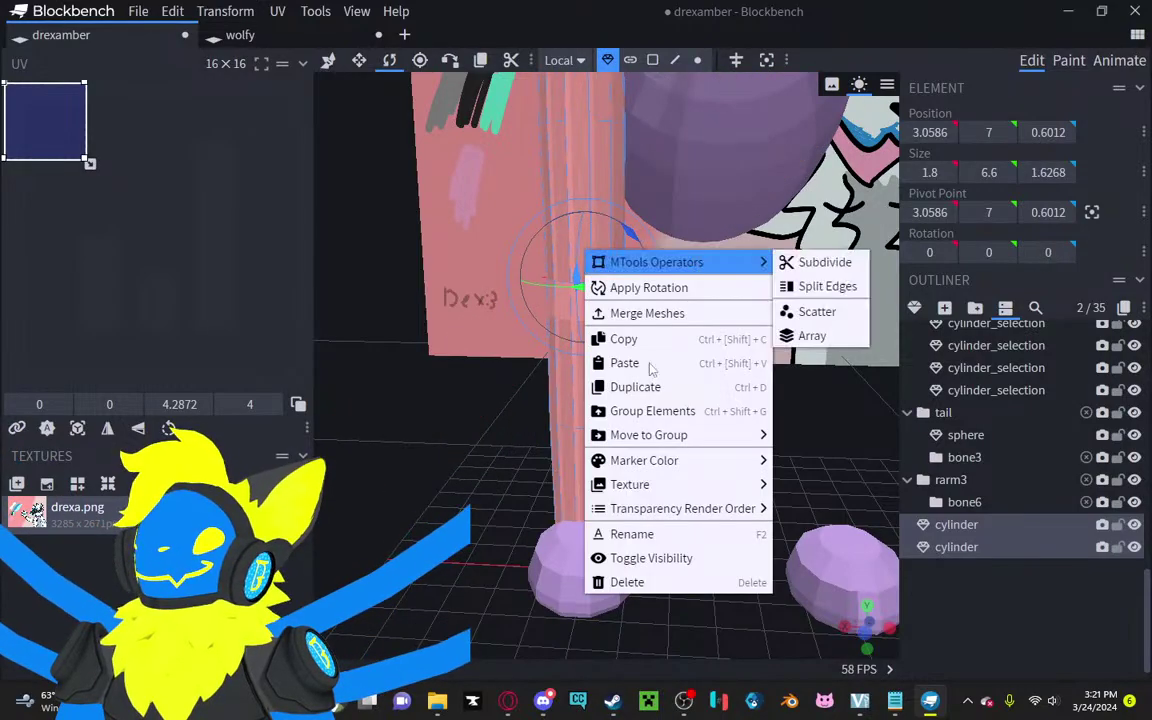
{"action": "mouse_move", "coordinate": [720, 460]}
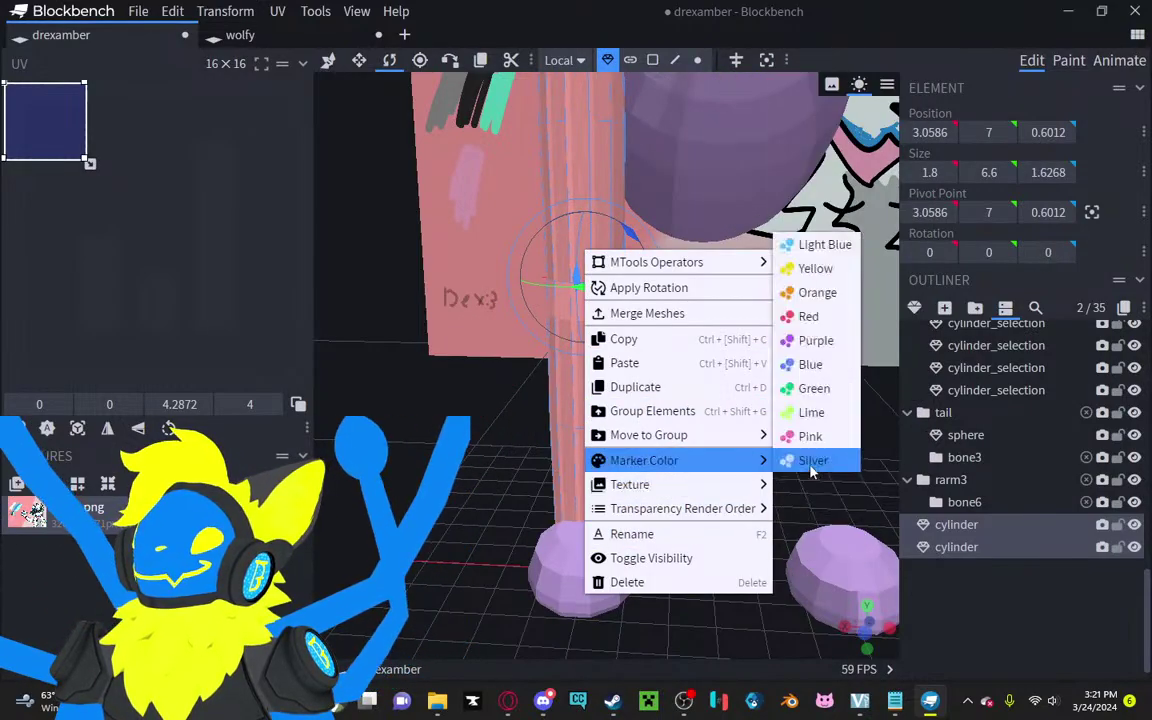
{"action": "left_click", "coordinate": [812, 412]}
Step: Try tilting both leg cylinders about the Z axis with the centered pivot, and undo the tilt
{"action": "mouse_move", "coordinate": [742, 356]}
{"action": "left_mouse_down"}
{"action": "mouse_move", "coordinate": [673, 418]}
{"action": "mouse_move", "coordinate": [655, 413]}
{"action": "mouse_move", "coordinate": [620, 255]}
{"action": "mouse_move", "coordinate": [533, 365]}
{"action": "mouse_move", "coordinate": [326, 216]}
{"action": "mouse_move", "coordinate": [783, 345]}
{"action": "mouse_move", "coordinate": [301, 284]}
{"action": "mouse_move", "coordinate": [445, 528]}
{"action": "mouse_move", "coordinate": [326, 338]}
{"action": "mouse_move", "coordinate": [900, 228]}
{"action": "mouse_move", "coordinate": [733, 380]}
{"action": "mouse_move", "coordinate": [651, 220]}
{"action": "left_mouse_up"}
{"action": "scroll", "coordinate": [634, 281], "scroll_direction": "up", "scroll_amount": 3}
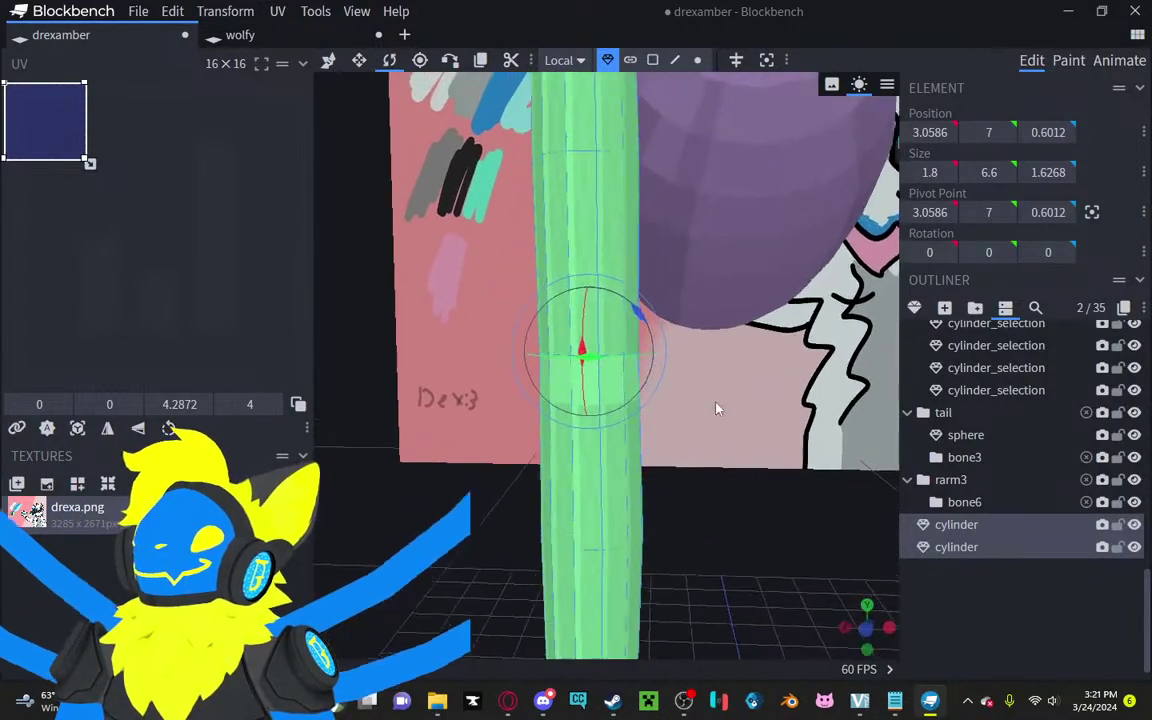
{"action": "scroll", "coordinate": [677, 339], "scroll_direction": "up", "scroll_amount": 2}
{"action": "mouse_move", "coordinate": [781, 470]}
{"action": "left_mouse_down"}
{"action": "mouse_move", "coordinate": [669, 473]}
{"action": "mouse_move", "coordinate": [673, 440]}
{"action": "mouse_move", "coordinate": [684, 498]}
{"action": "mouse_move", "coordinate": [805, 463]}
{"action": "mouse_move", "coordinate": [841, 474]}
{"action": "mouse_move", "coordinate": [815, 470]}
{"action": "left_mouse_up"}
{"action": "scroll", "coordinate": [667, 468], "scroll_direction": "down", "scroll_amount": 4}
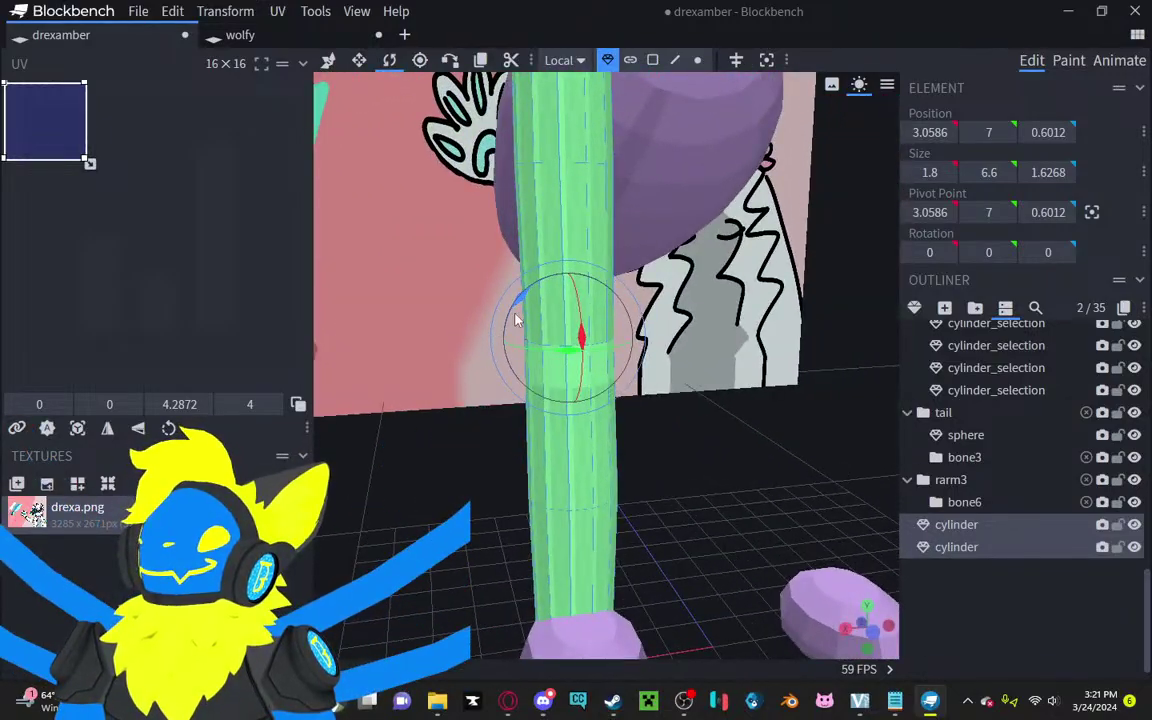
{"action": "left_click_drag", "start_coordinate": [528, 297], "coordinate": [228, 358]}
{"action": "key", "text": "ctrl+z"}
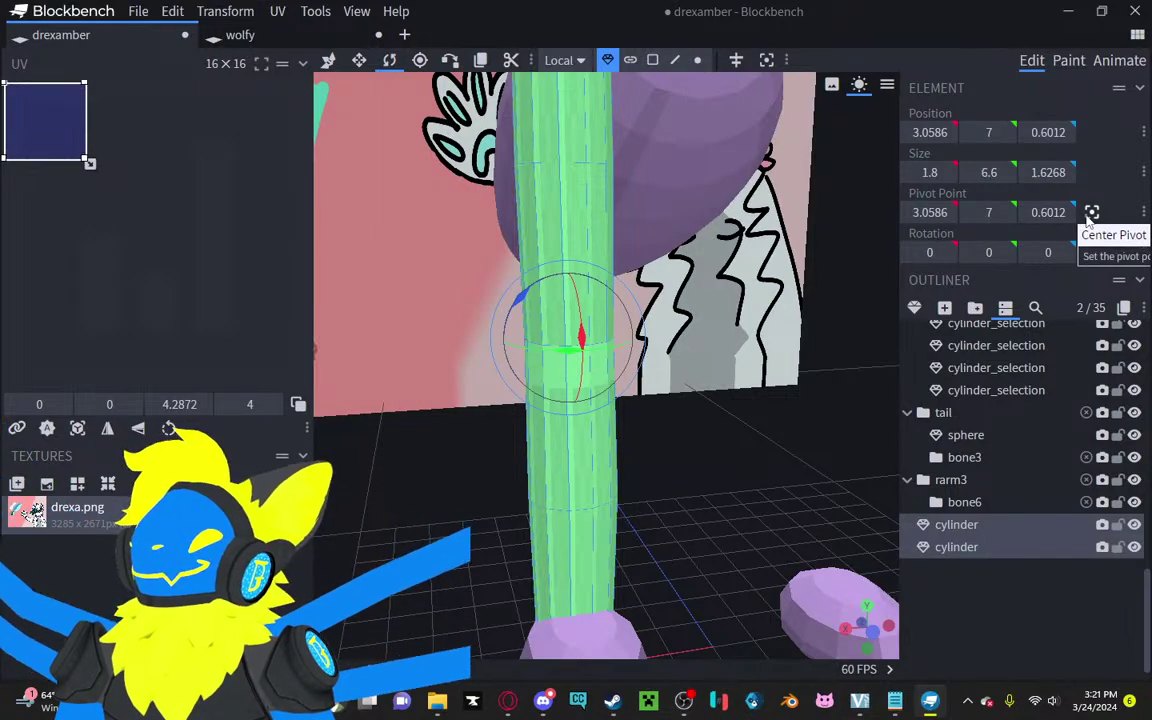
{"action": "left_click_drag", "start_coordinate": [690, 525], "coordinate": [737, 522]}
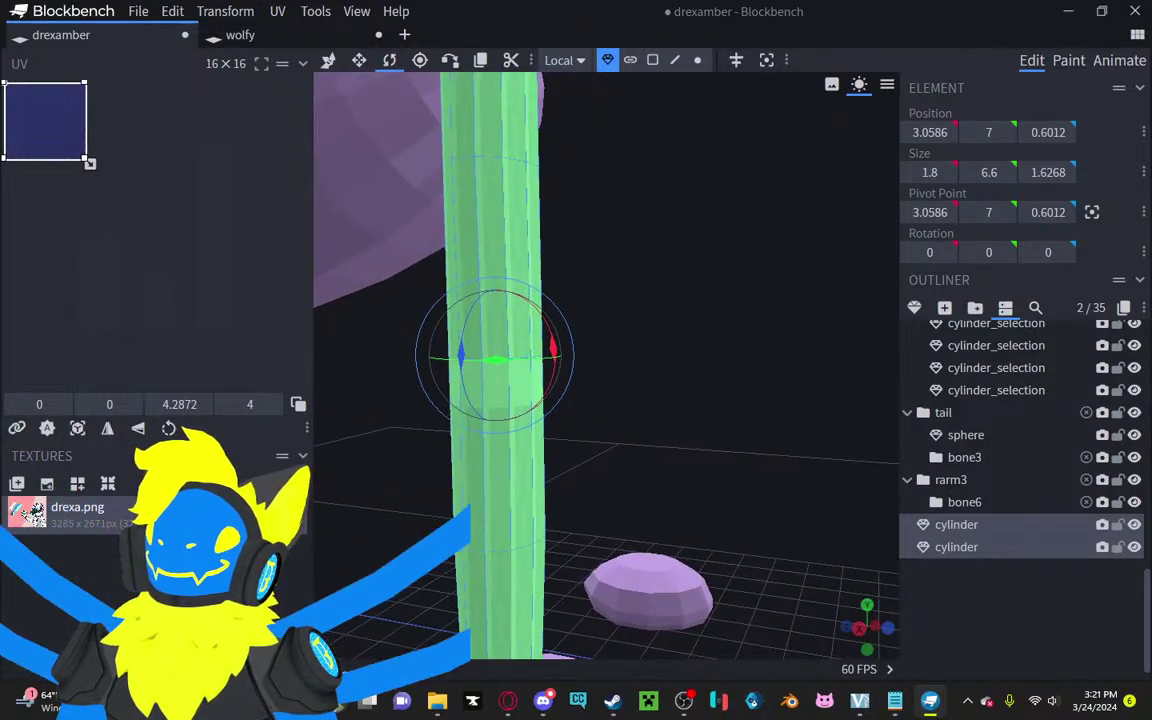
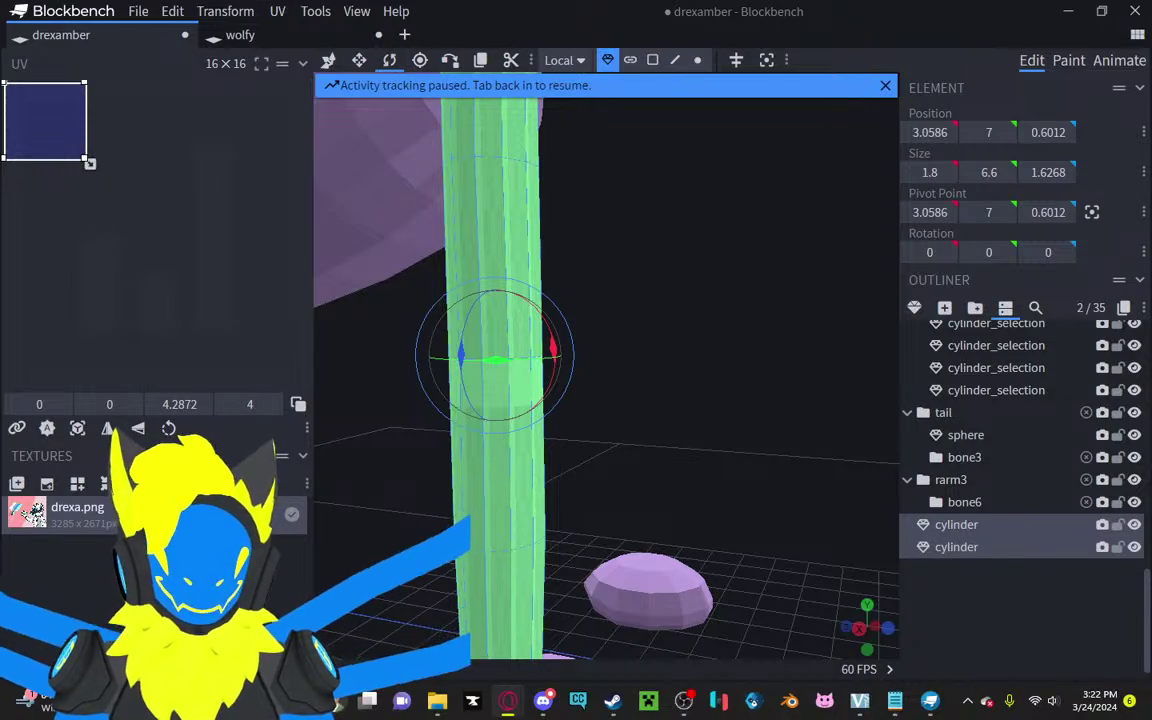
{"action": "left_click", "coordinate": [665, 312]}
{"action": "left_click_drag", "start_coordinate": [665, 312], "coordinate": [581, 326]}
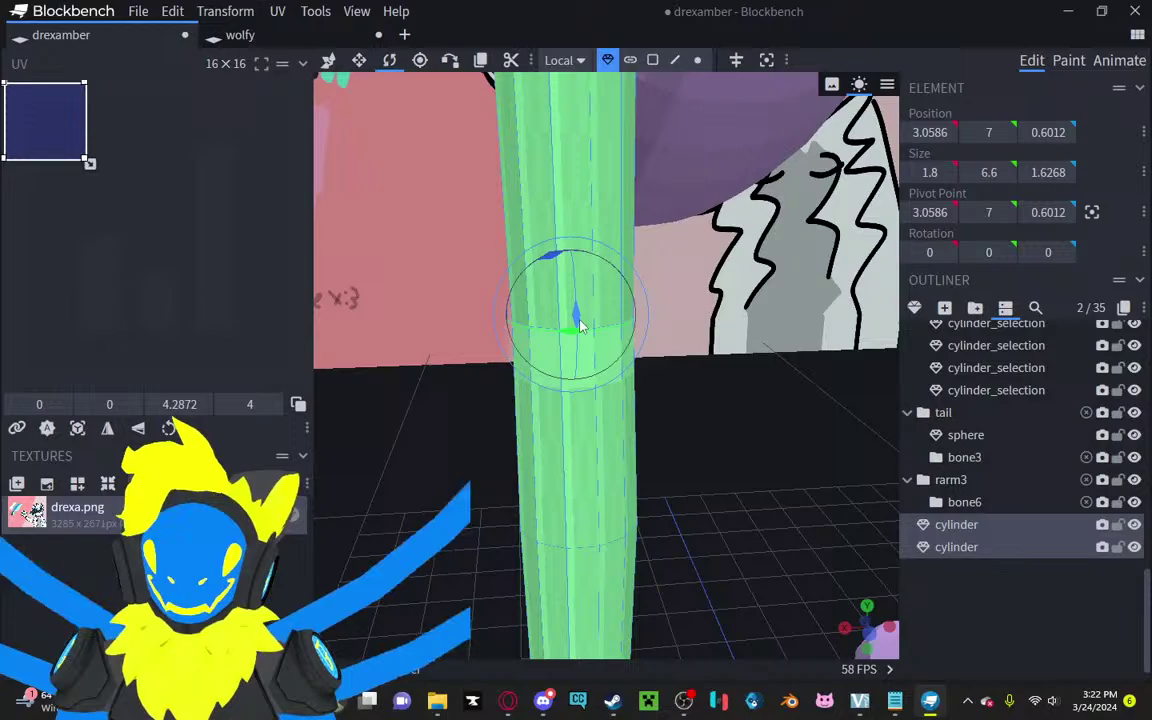
{"action": "left_click", "coordinate": [1012, 617]}
{"action": "left_click_drag", "start_coordinate": [743, 503], "coordinate": [740, 401]}
{"action": "scroll", "coordinate": [865, 528], "scroll_direction": "down", "scroll_amount": 4}
{"action": "scroll", "coordinate": [740, 401], "scroll_direction": "up", "scroll_amount": 2}
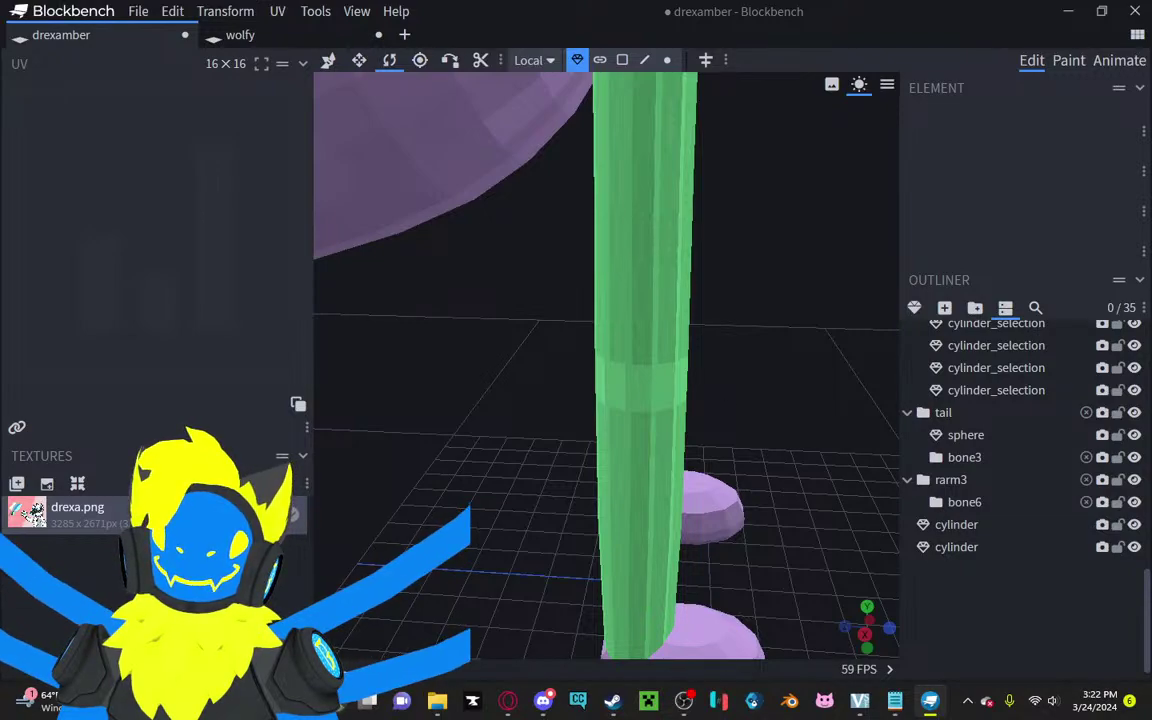
{"action": "key", "text": "alt+Tab"}
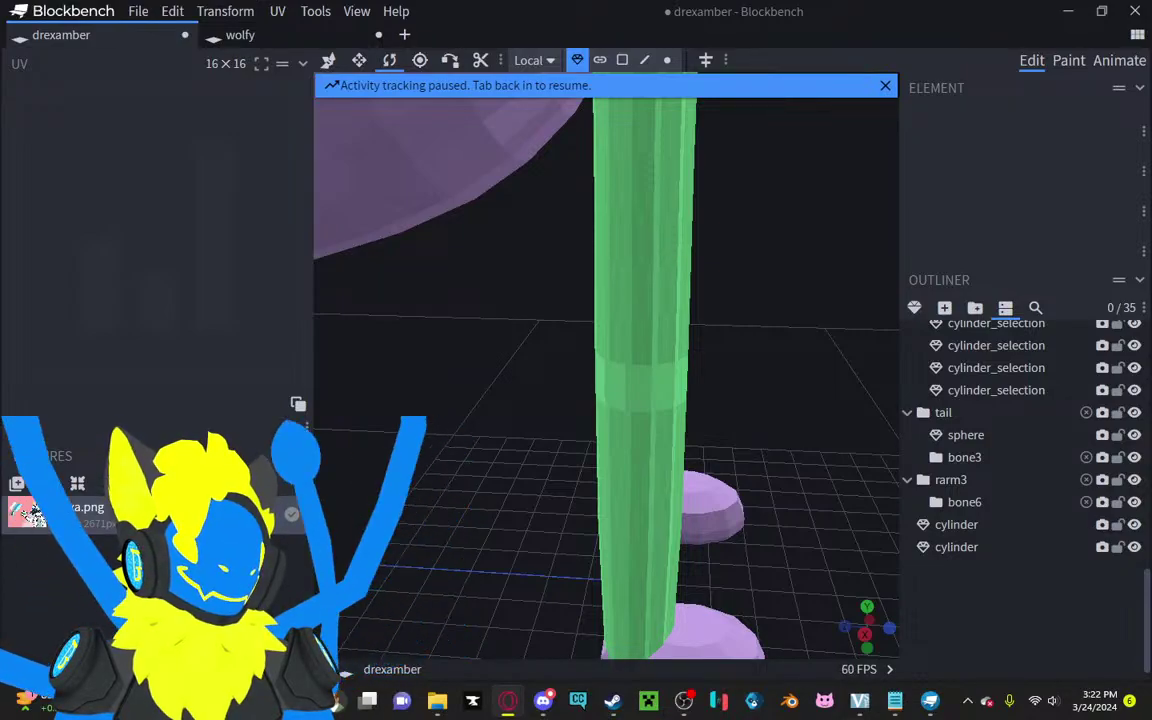
{"action": "left_click_drag", "start_coordinate": [382, 412], "coordinate": [451, 417]}
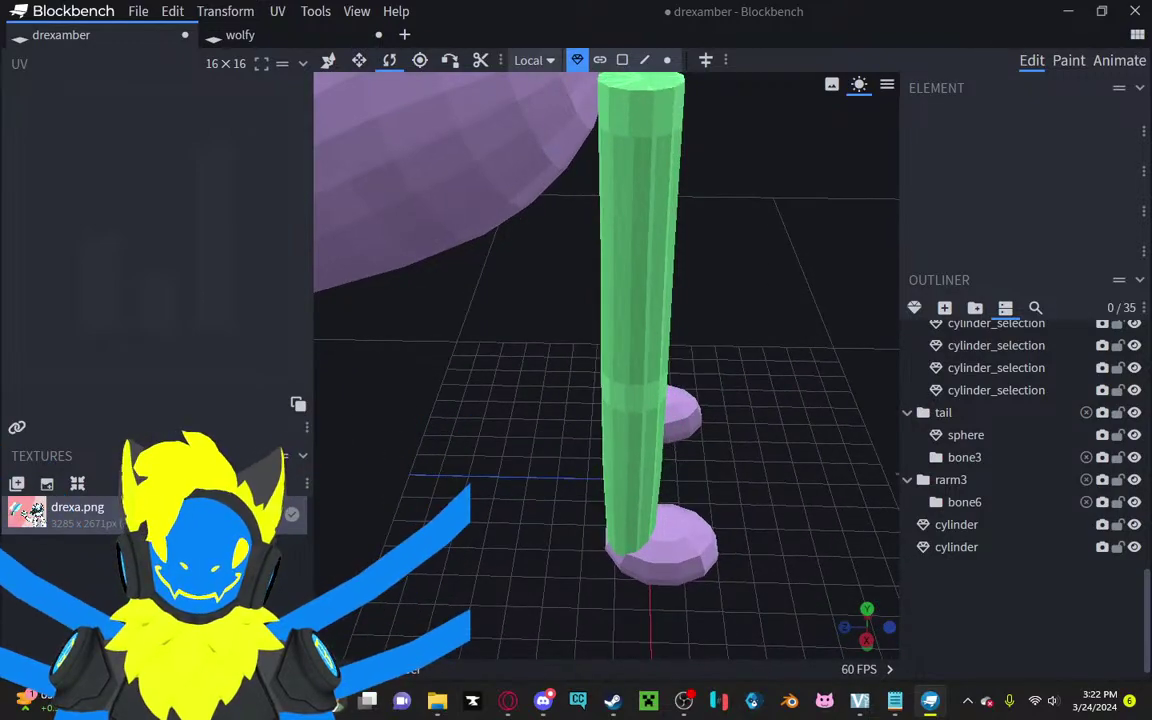
{"action": "key", "text": "alt+Tab"}
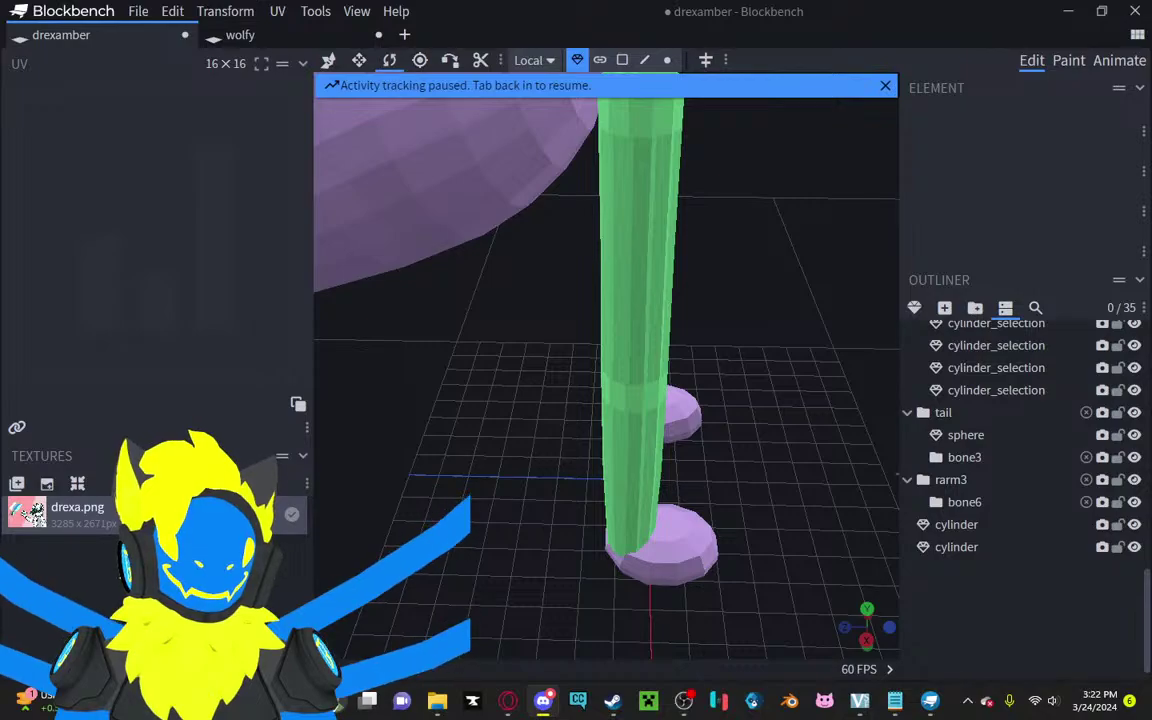
{"action": "key", "text": "alt+Tab"}
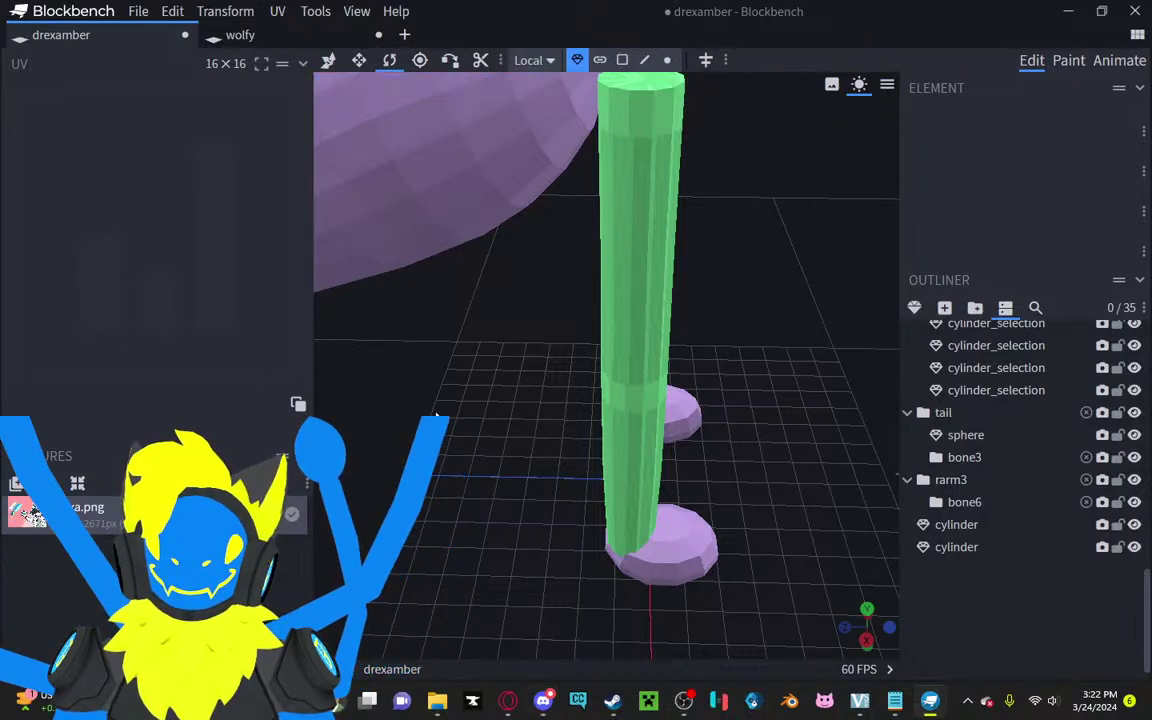
{"action": "left_click_drag", "start_coordinate": [437, 416], "coordinate": [960, 294]}
{"action": "left_click_drag", "start_coordinate": [766, 297], "coordinate": [607, 343]}
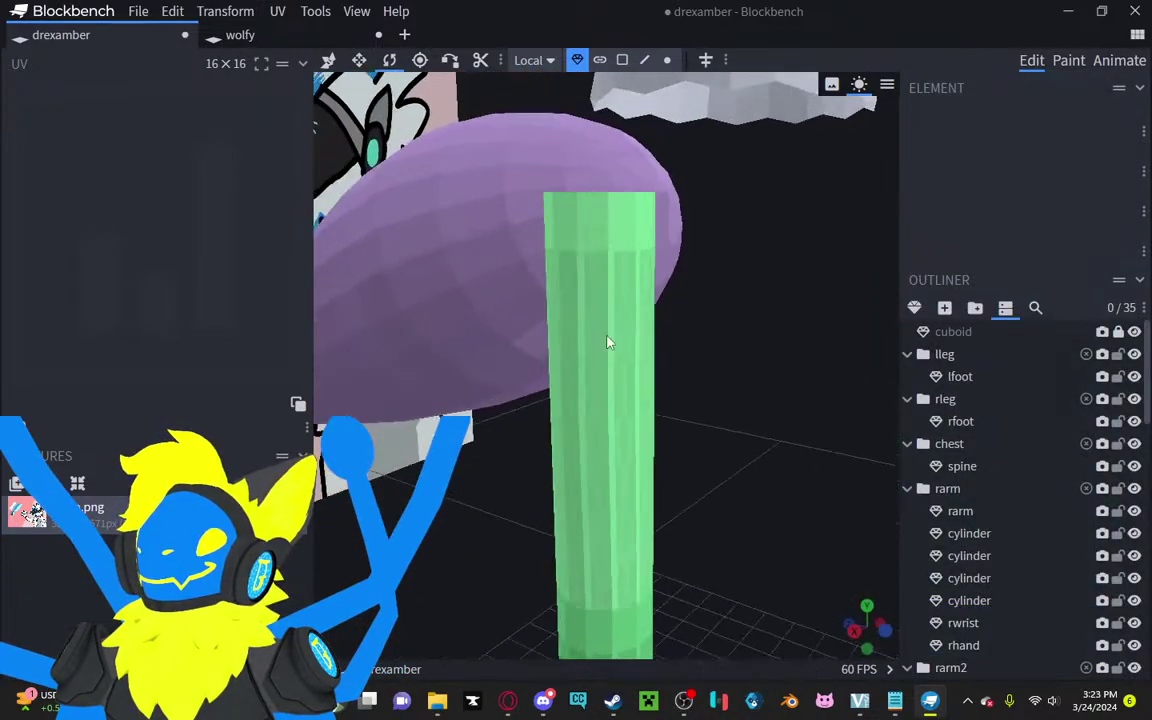
Step: Select both leg cylinders together
{"action": "left_click", "coordinate": [607, 343]}
{"action": "left_click_drag", "start_coordinate": [733, 321], "coordinate": [693, 338]}
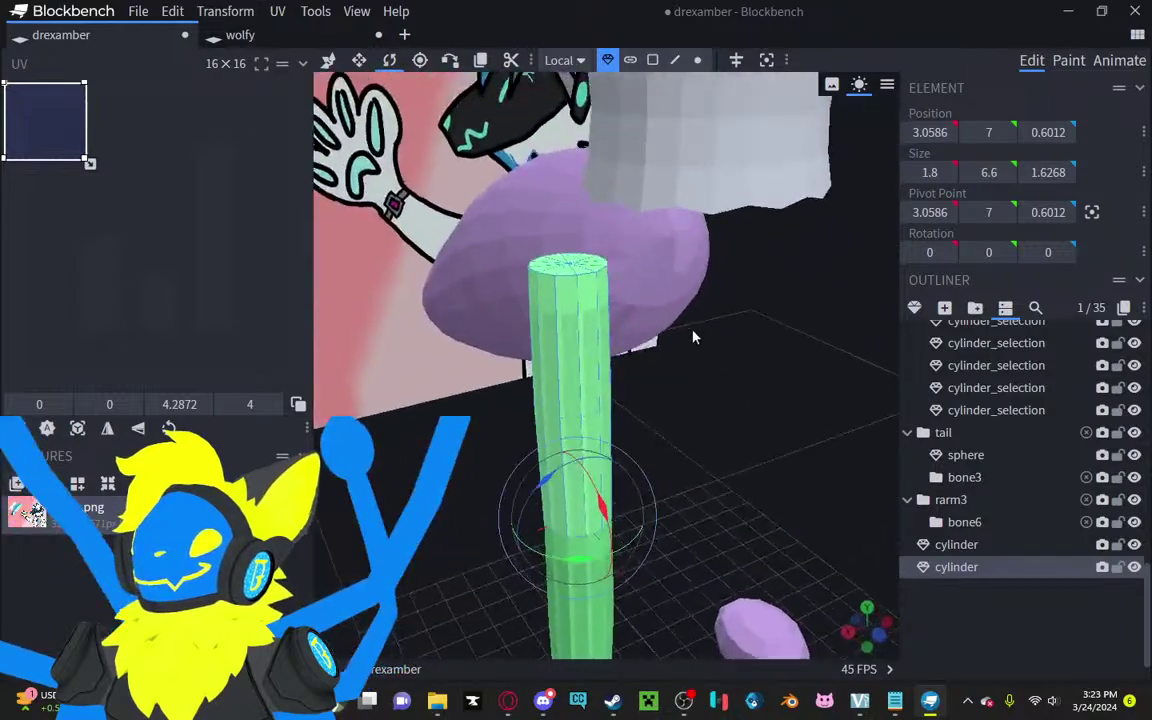
{"action": "scroll", "coordinate": [690, 333], "scroll_direction": "down", "scroll_amount": 4}
{"action": "right_click_drag", "start_coordinate": [735, 357], "coordinate": [796, 316]}
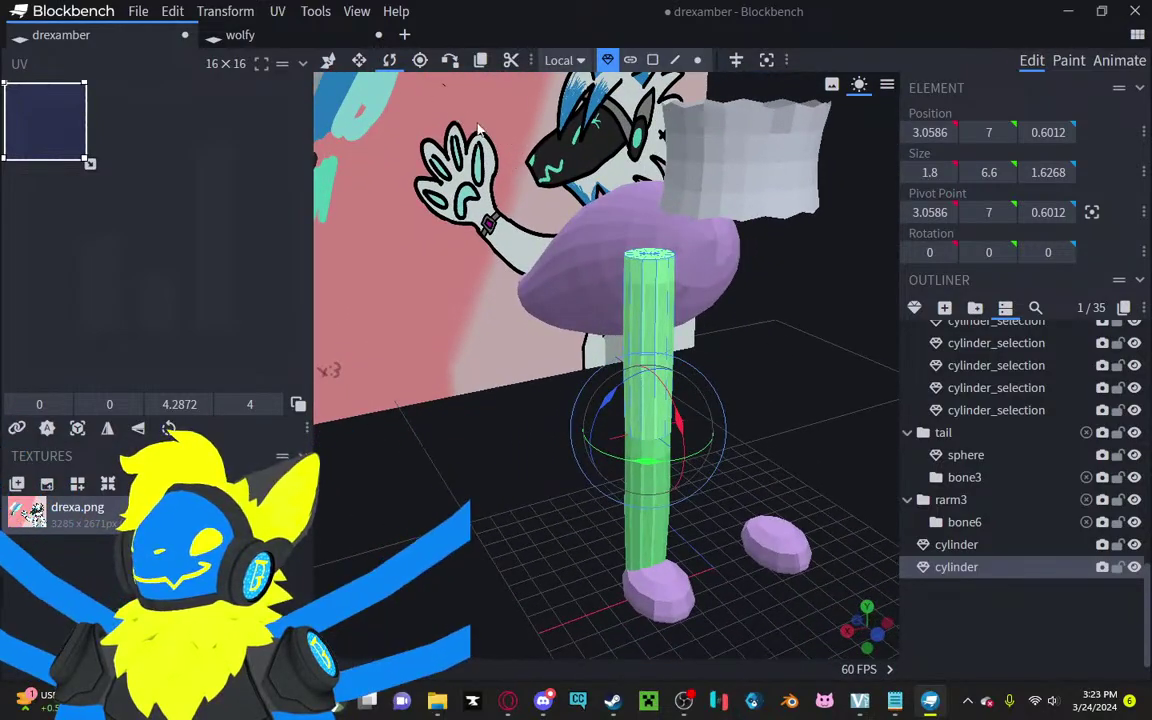
{"action": "left_click_drag", "start_coordinate": [753, 280], "coordinate": [718, 275]}
{"action": "left_click", "coordinate": [651, 489], "text": "shift"}
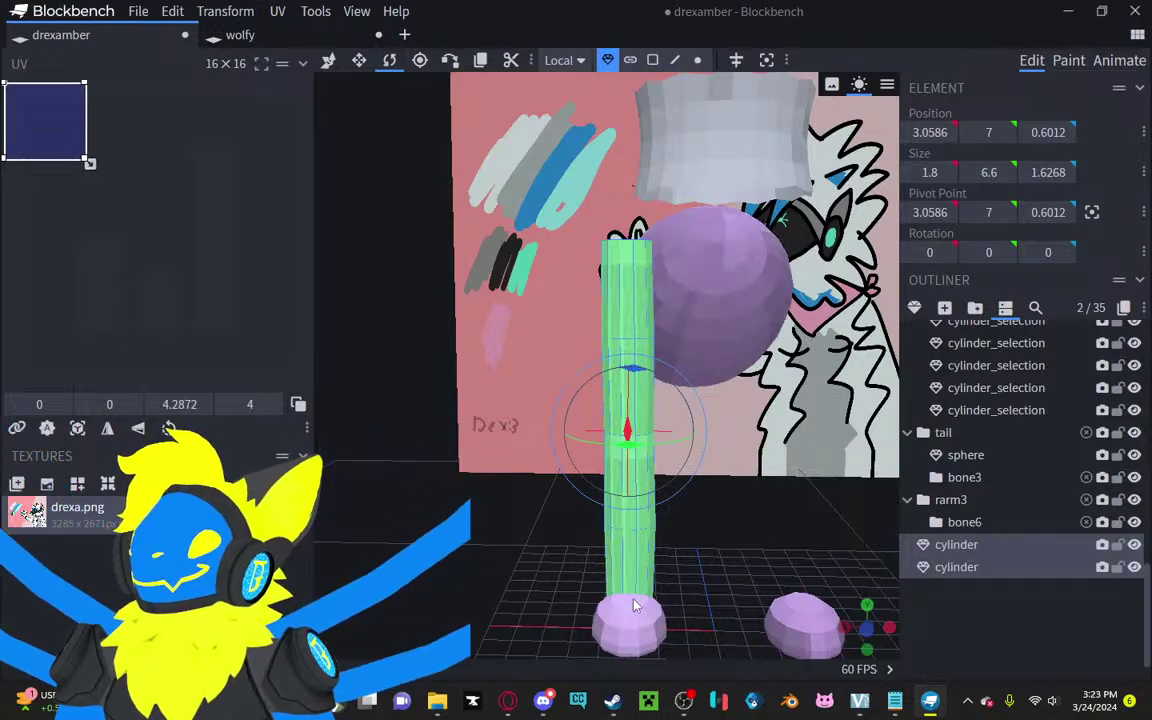
Step: Examine how the tail sphere, torso and leg line up from the front, side and angled views
{"action": "left_click_drag", "start_coordinate": [628, 612], "coordinate": [582, 494]}
{"action": "left_click", "coordinate": [612, 308]}
{"action": "left_click_drag", "start_coordinate": [612, 308], "coordinate": [622, 367]}
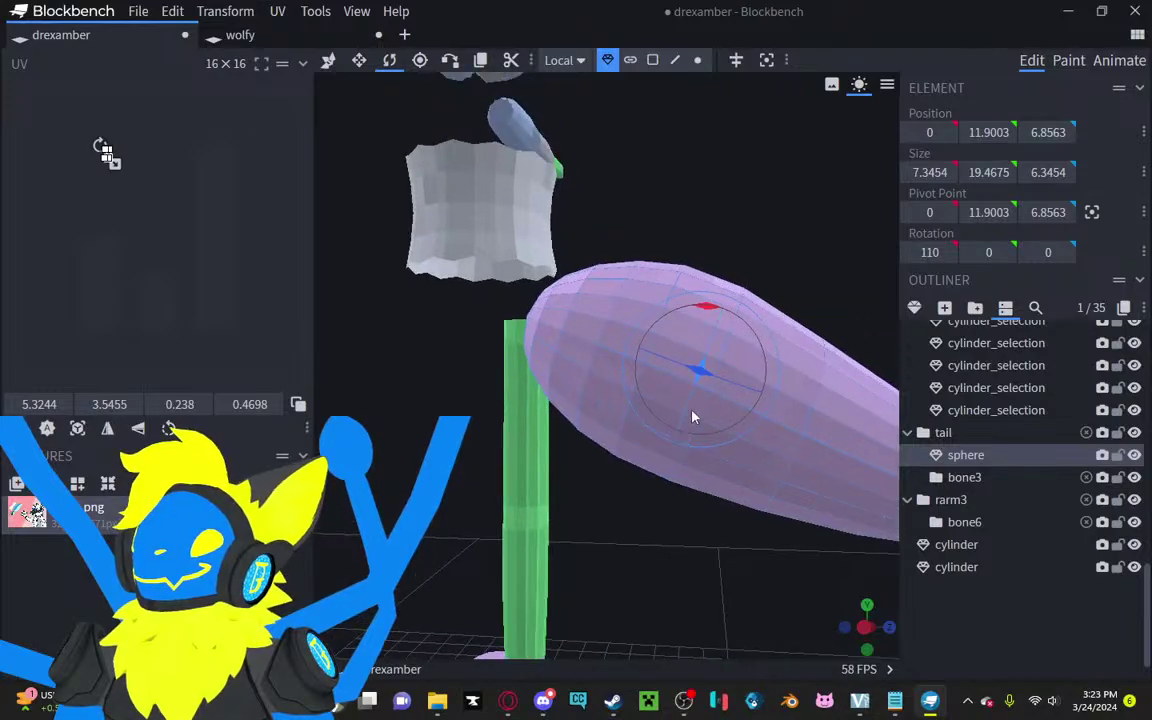
{"action": "left_click_drag", "start_coordinate": [707, 308], "coordinate": [689, 265]}
{"action": "left_click_drag", "start_coordinate": [689, 188], "coordinate": [748, 168]}
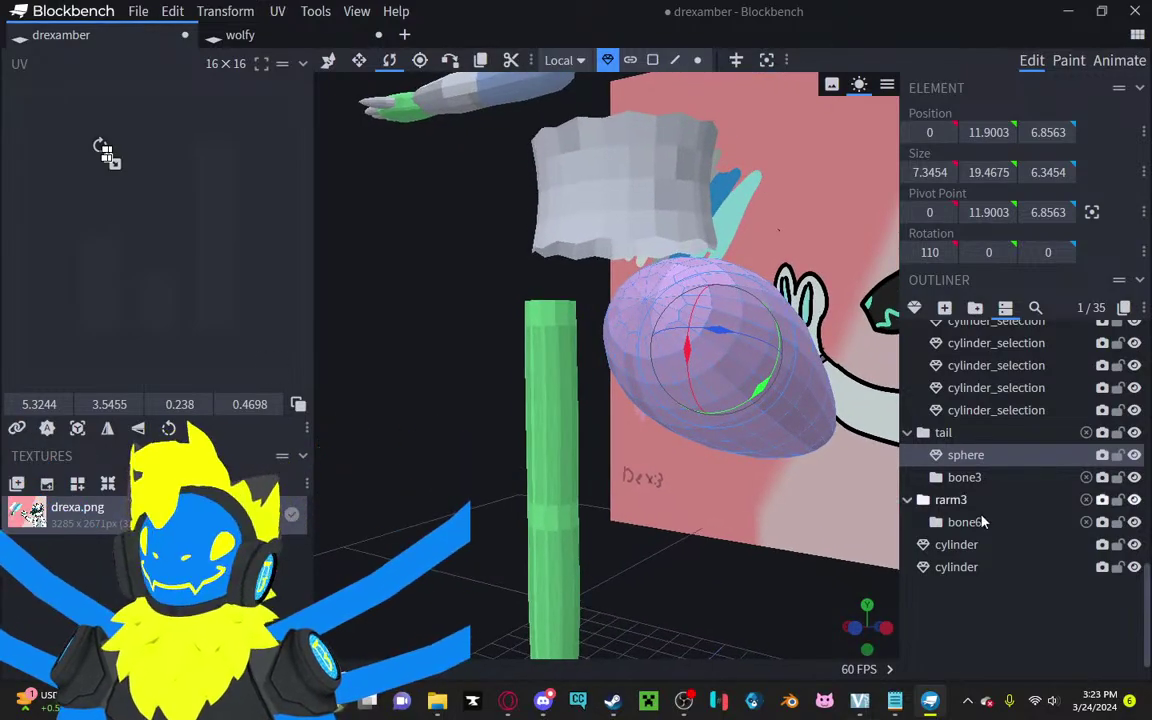
{"action": "left_click", "coordinate": [837, 590]}
{"action": "left_click_drag", "start_coordinate": [837, 590], "coordinate": [740, 560]}
{"action": "scroll", "coordinate": [769, 549], "scroll_direction": "up", "scroll_amount": 4}
{"action": "mouse_move", "coordinate": [658, 548]}
{"action": "left_mouse_down"}
{"action": "mouse_move", "coordinate": [576, 535]}
{"action": "mouse_move", "coordinate": [650, 537]}
{"action": "left_mouse_up"}
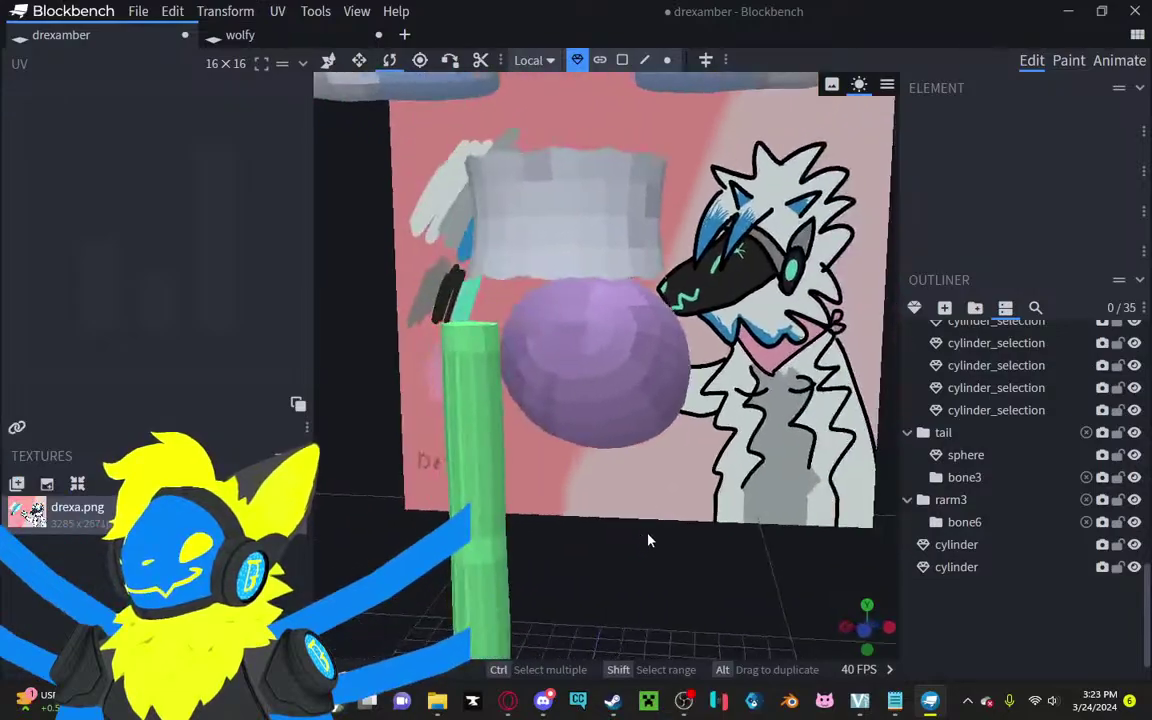
{"action": "scroll", "coordinate": [650, 537], "scroll_direction": "up", "scroll_amount": 3}
Step: Add a sphere mesh with diameter 16 and 12 sides to the chest group beside the spine
{"action": "left_click", "coordinate": [679, 182]}
{"action": "left_click_drag", "start_coordinate": [783, 282], "coordinate": [878, 236]}
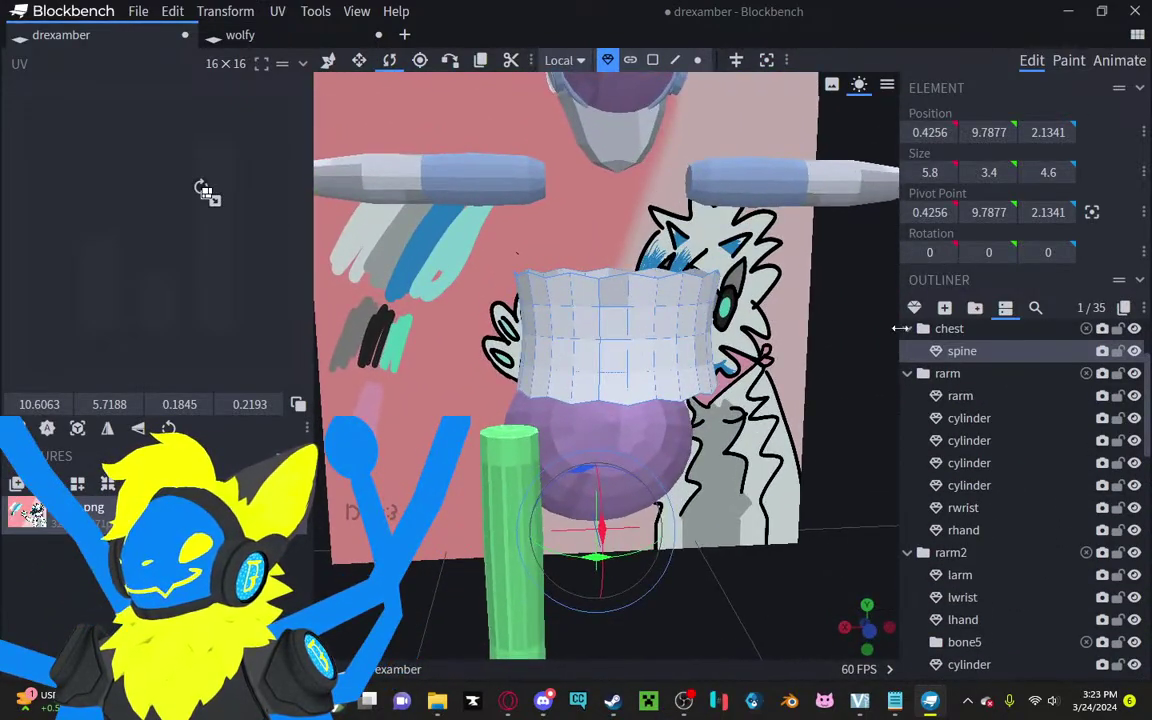
{"action": "left_click", "coordinate": [916, 311]}
{"action": "left_click", "coordinate": [560, 128]}
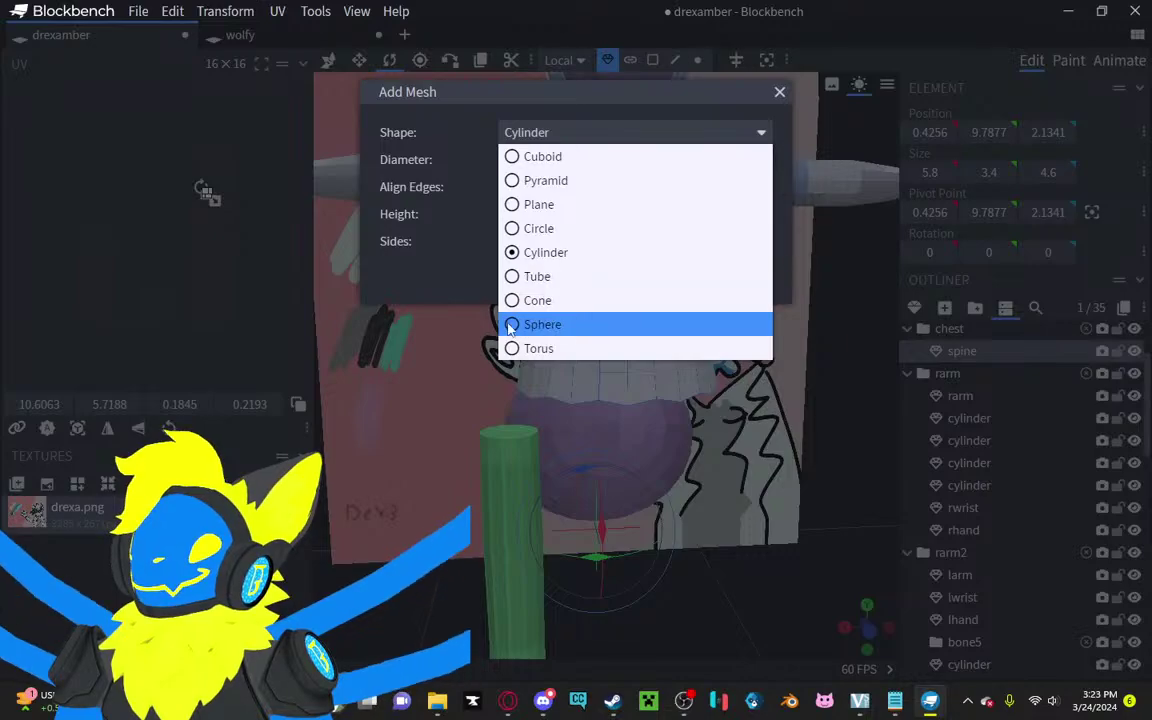
{"action": "left_click", "coordinate": [552, 325]}
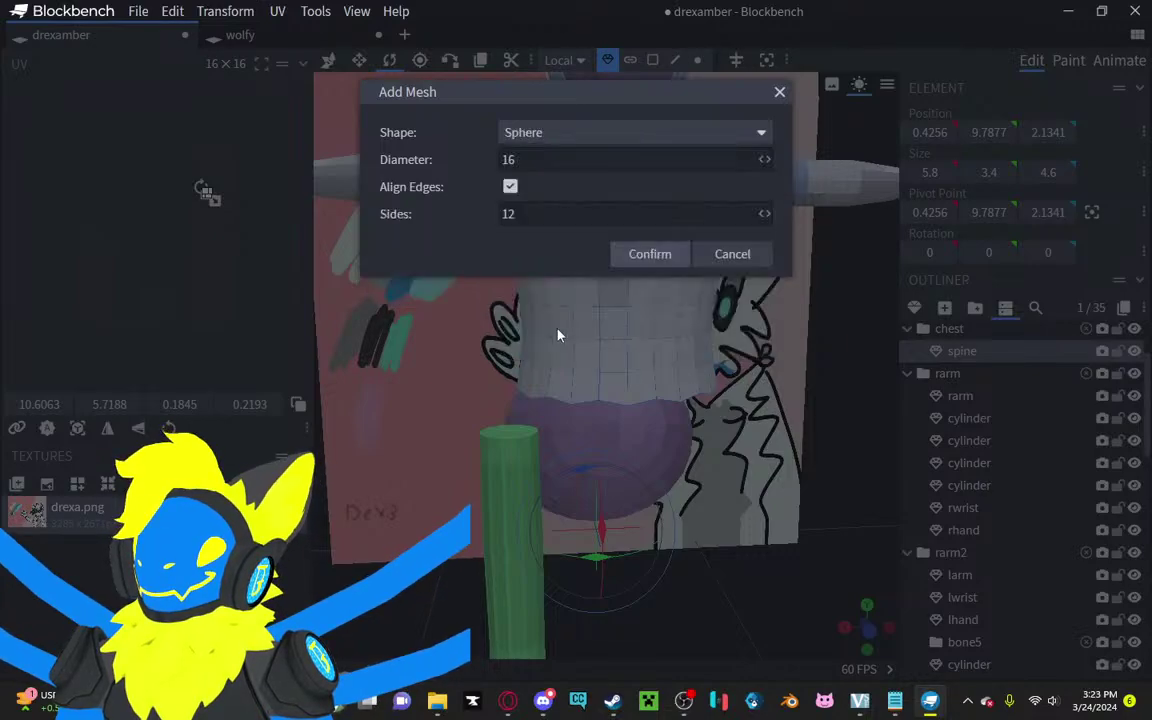
{"action": "left_click", "coordinate": [655, 254]}
Step: Resize the new chest sphere evenly to 6 × 6 × 6
{"action": "scroll", "coordinate": [689, 260], "scroll_direction": "down", "scroll_amount": 5}
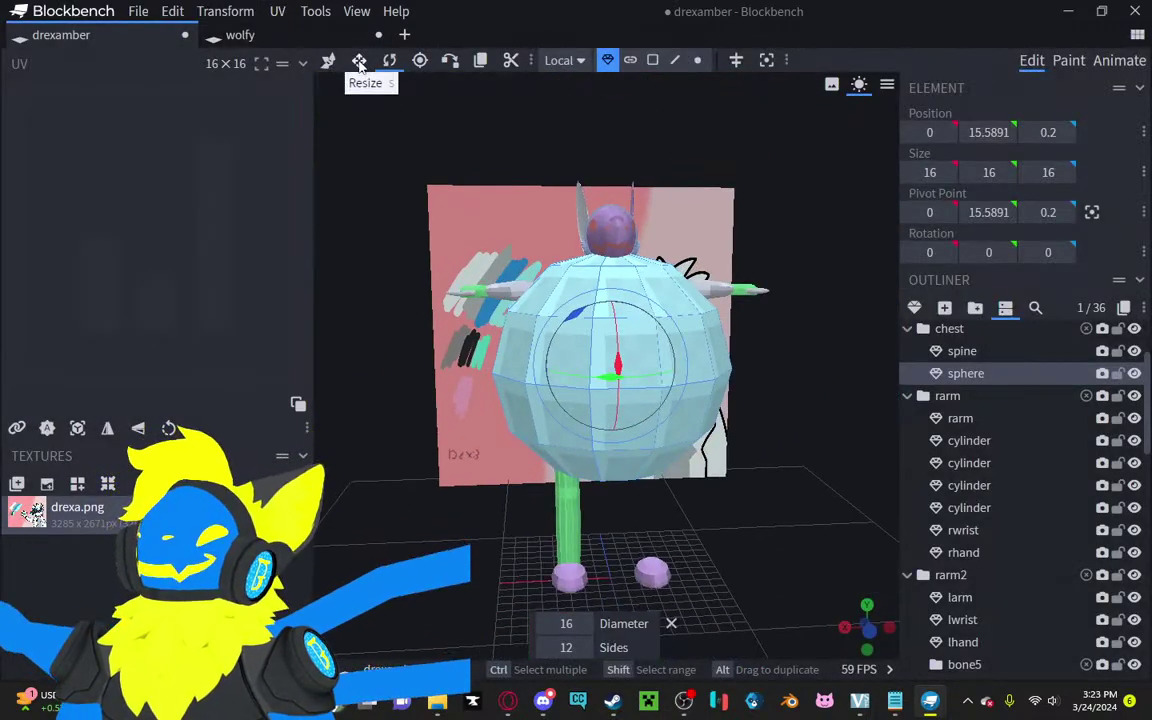
{"action": "left_click", "coordinate": [359, 63]}
{"action": "left_click_drag", "start_coordinate": [335, 170], "coordinate": [480, 240]}
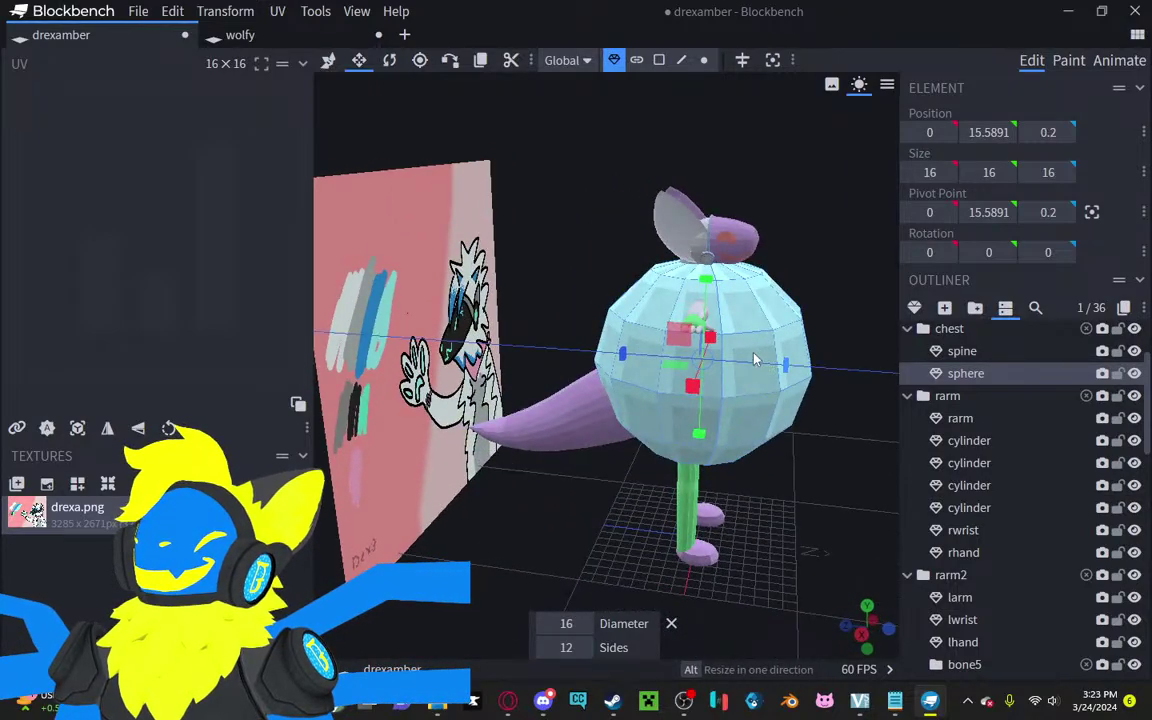
{"action": "left_click_drag", "start_coordinate": [755, 360], "coordinate": [705, 358]}
{"action": "left_click_drag", "start_coordinate": [812, 208], "coordinate": [689, 260]}
{"action": "left_click_drag", "start_coordinate": [590, 375], "coordinate": [582, 348]}
{"action": "left_click_drag", "start_coordinate": [591, 286], "coordinate": [592, 455]}
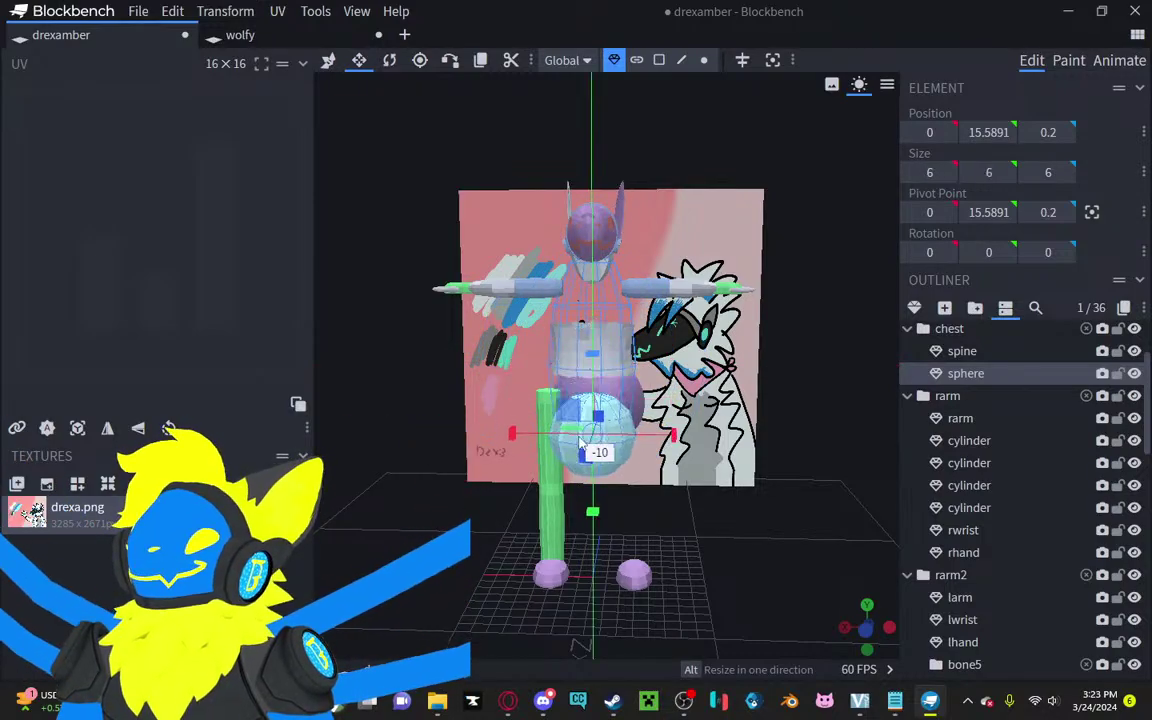
Step: Move the chest sphere up to Y 19.9891 so it overlaps the lower edge of the spine
{"action": "scroll", "coordinate": [707, 362], "scroll_direction": "up", "scroll_amount": 5}
{"action": "left_click_drag", "start_coordinate": [707, 362], "coordinate": [607, 345]}
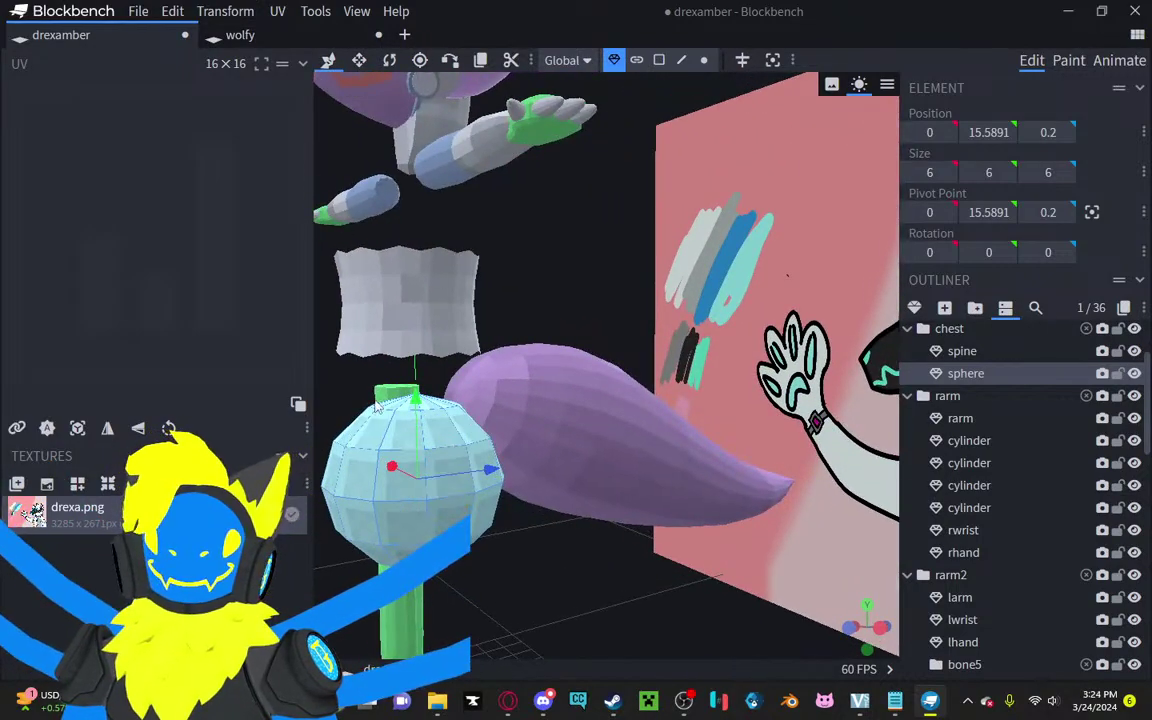
{"action": "right_click_drag", "start_coordinate": [385, 428], "coordinate": [472, 385]}
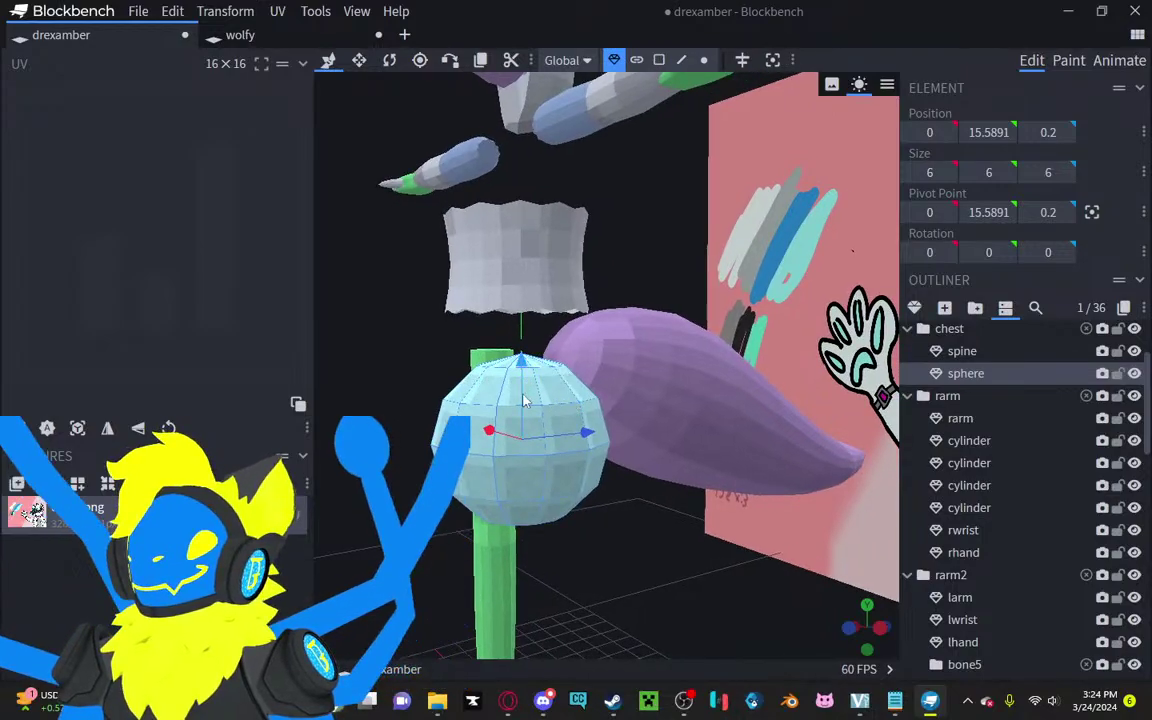
{"action": "left_click_drag", "start_coordinate": [525, 400], "coordinate": [508, 270]}
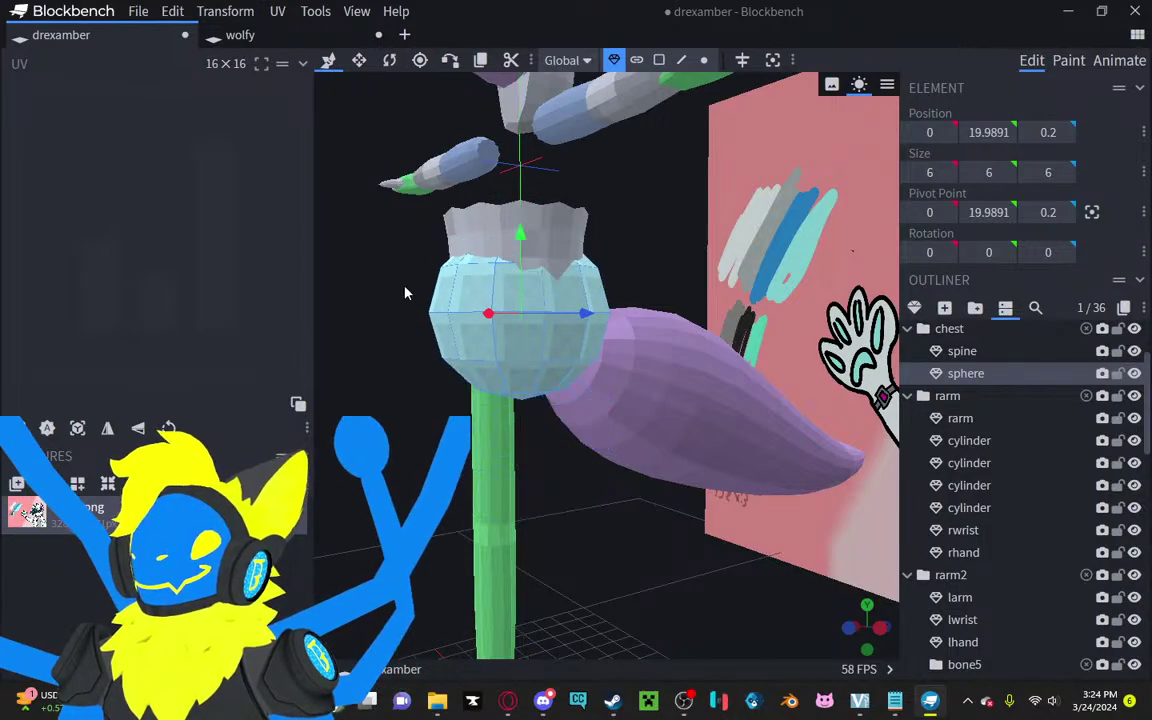
Step: Reduce the chest sphere's Z size to 4.6 and move it to Z 0 beneath the spine
{"action": "left_click_drag", "start_coordinate": [405, 292], "coordinate": [420, 170]}
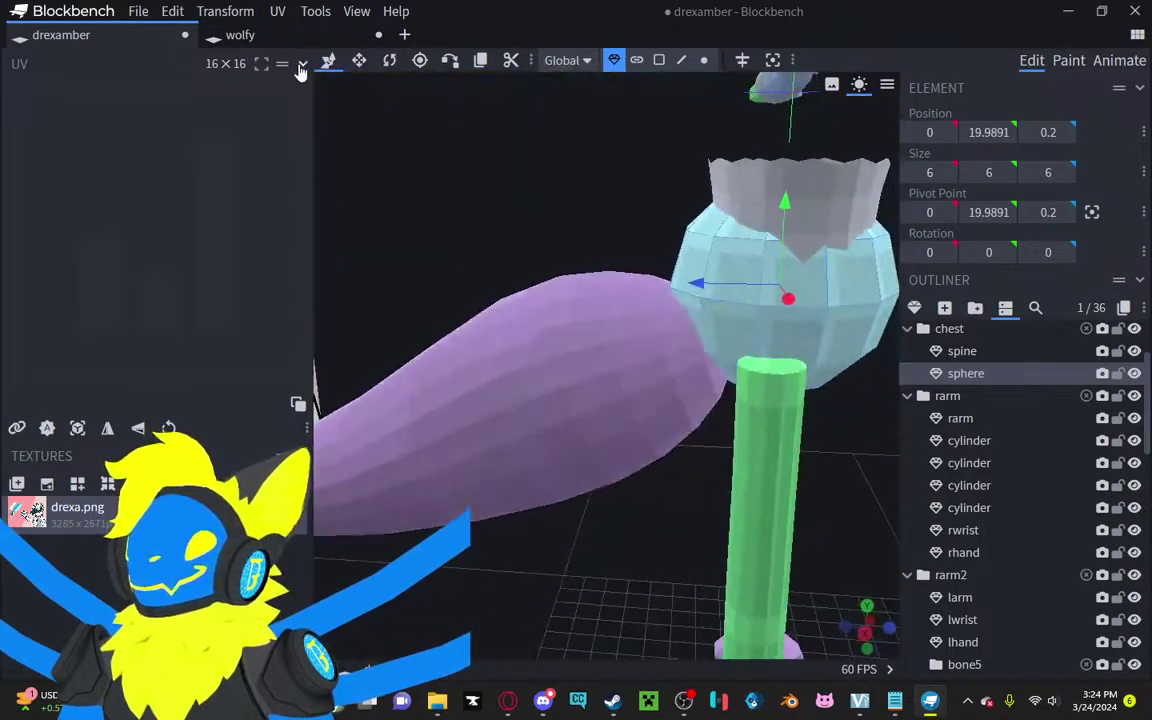
{"action": "left_click", "coordinate": [358, 61]}
{"action": "left_click_drag", "start_coordinate": [846, 290], "coordinate": [820, 284]}
{"action": "right_click_drag", "start_coordinate": [886, 268], "coordinate": [661, 257]}
{"action": "left_click_drag", "start_coordinate": [730, 228], "coordinate": [768, 475]}
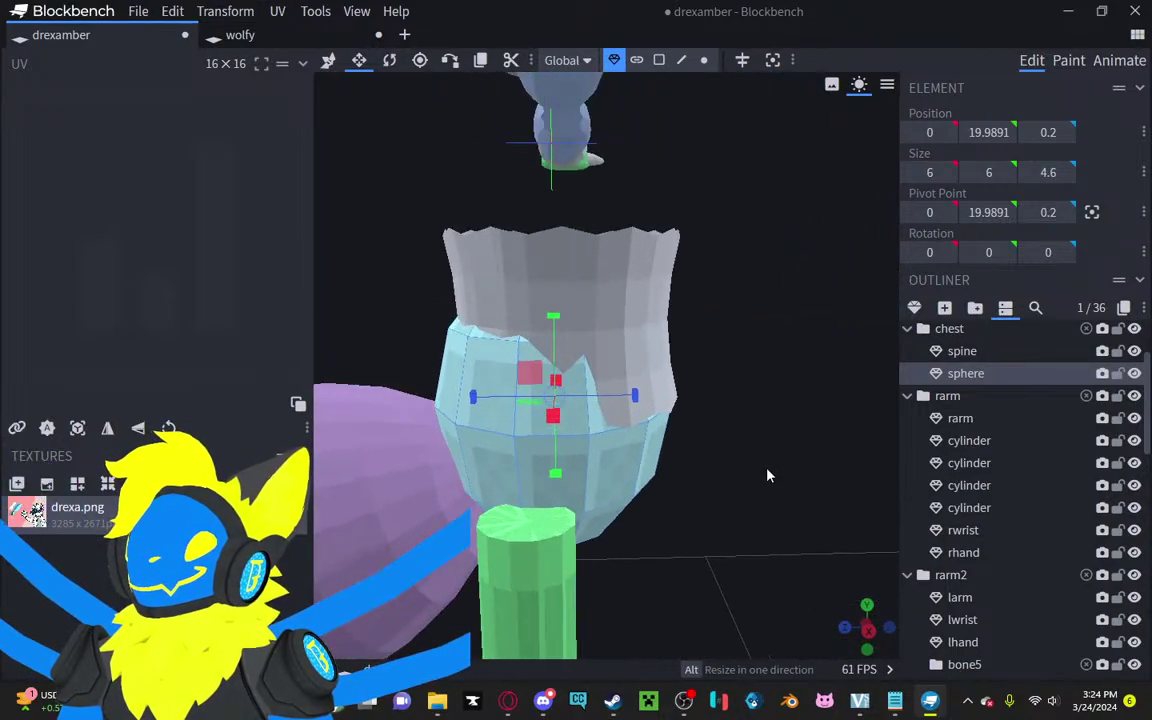
{"action": "left_click", "coordinate": [359, 60]}
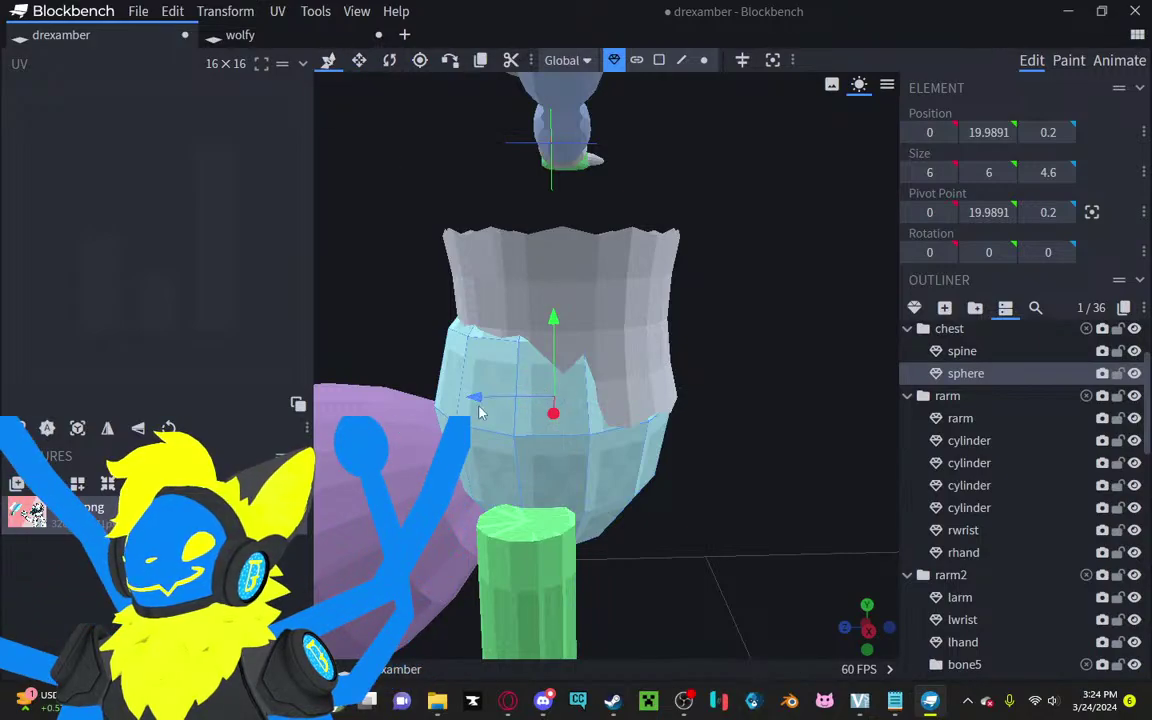
{"action": "mouse_move", "coordinate": [478, 398]}
{"action": "left_mouse_down"}
{"action": "mouse_move", "coordinate": [503, 410]}
{"action": "mouse_move", "coordinate": [484, 411]}
{"action": "left_mouse_up"}
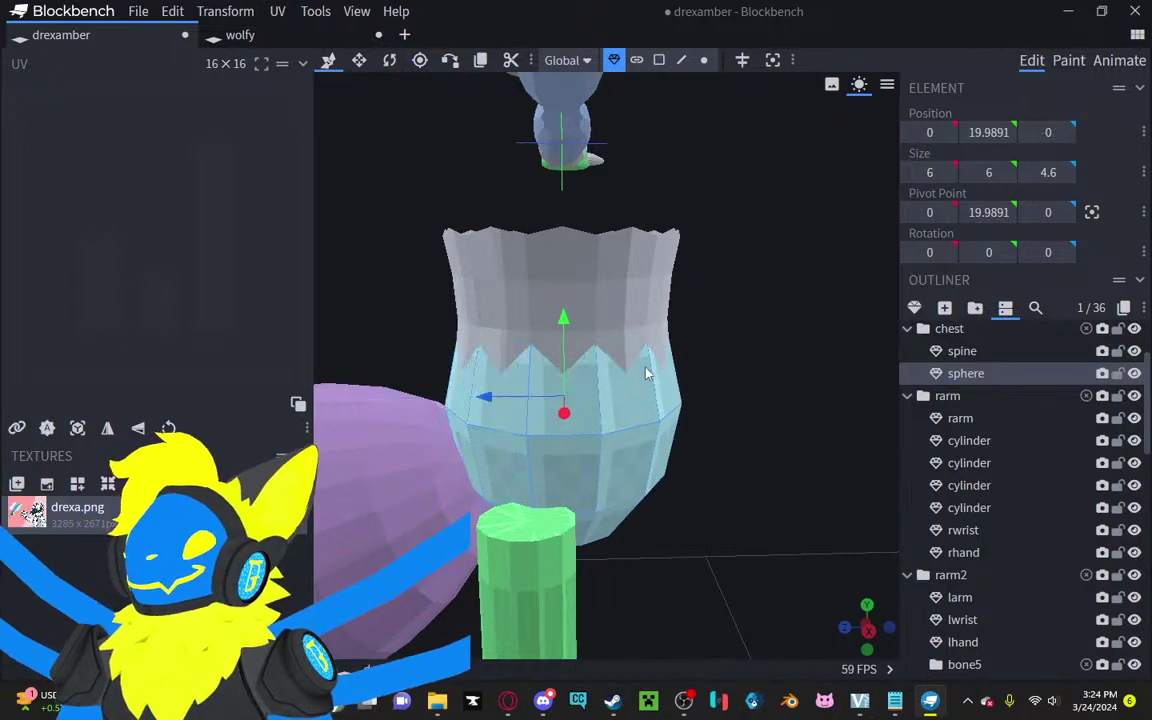
Step: Resize the chest sphere's height to 7
{"action": "mouse_move", "coordinate": [648, 373]}
{"action": "left_mouse_down"}
{"action": "mouse_move", "coordinate": [592, 323]}
{"action": "mouse_move", "coordinate": [470, 295]}
{"action": "mouse_move", "coordinate": [537, 334]}
{"action": "left_mouse_up"}
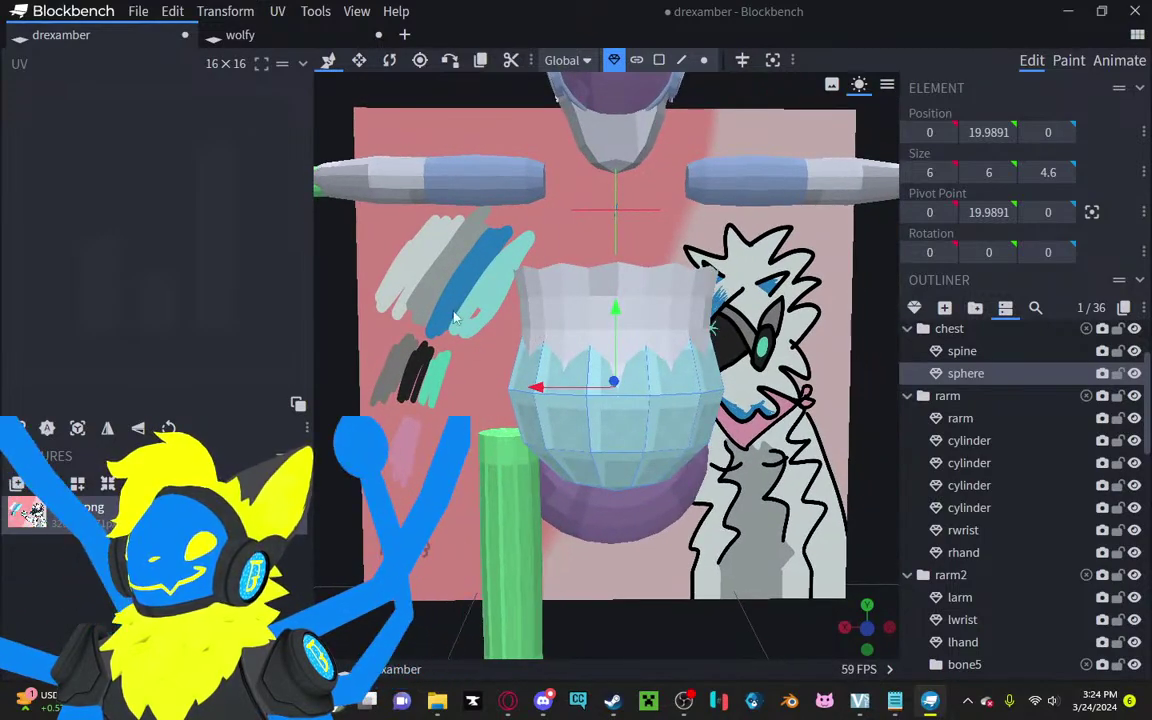
{"action": "left_click_drag", "start_coordinate": [353, 77], "coordinate": [349, 74]}
{"action": "left_click", "coordinate": [358, 65]}
{"action": "left_click_drag", "start_coordinate": [616, 455], "coordinate": [606, 502]}
{"action": "left_click_drag", "start_coordinate": [768, 428], "coordinate": [816, 400]}
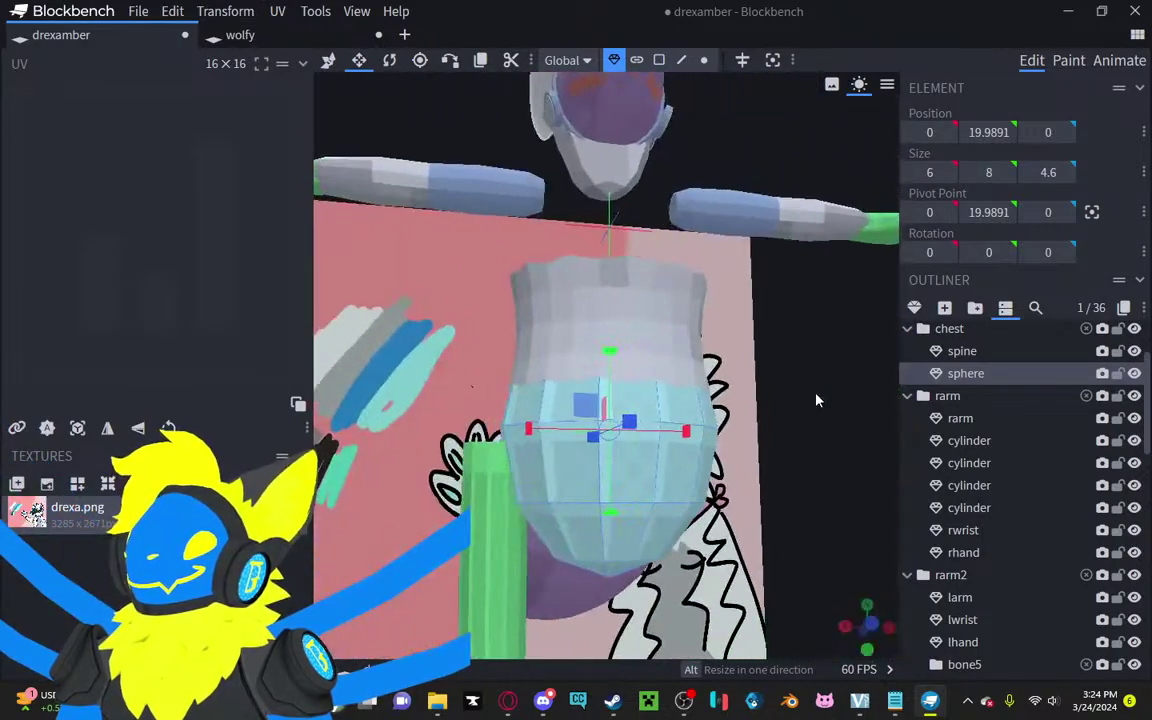
{"action": "left_click_drag", "start_coordinate": [622, 503], "coordinate": [620, 492]}
{"action": "mouse_move", "coordinate": [789, 489]}
{"action": "left_mouse_down"}
{"action": "mouse_move", "coordinate": [770, 528]}
{"action": "mouse_move", "coordinate": [640, 500]}
{"action": "mouse_move", "coordinate": [742, 470]}
{"action": "mouse_move", "coordinate": [825, 543]}
{"action": "mouse_move", "coordinate": [830, 530]}
{"action": "mouse_move", "coordinate": [772, 500]}
{"action": "left_mouse_up"}
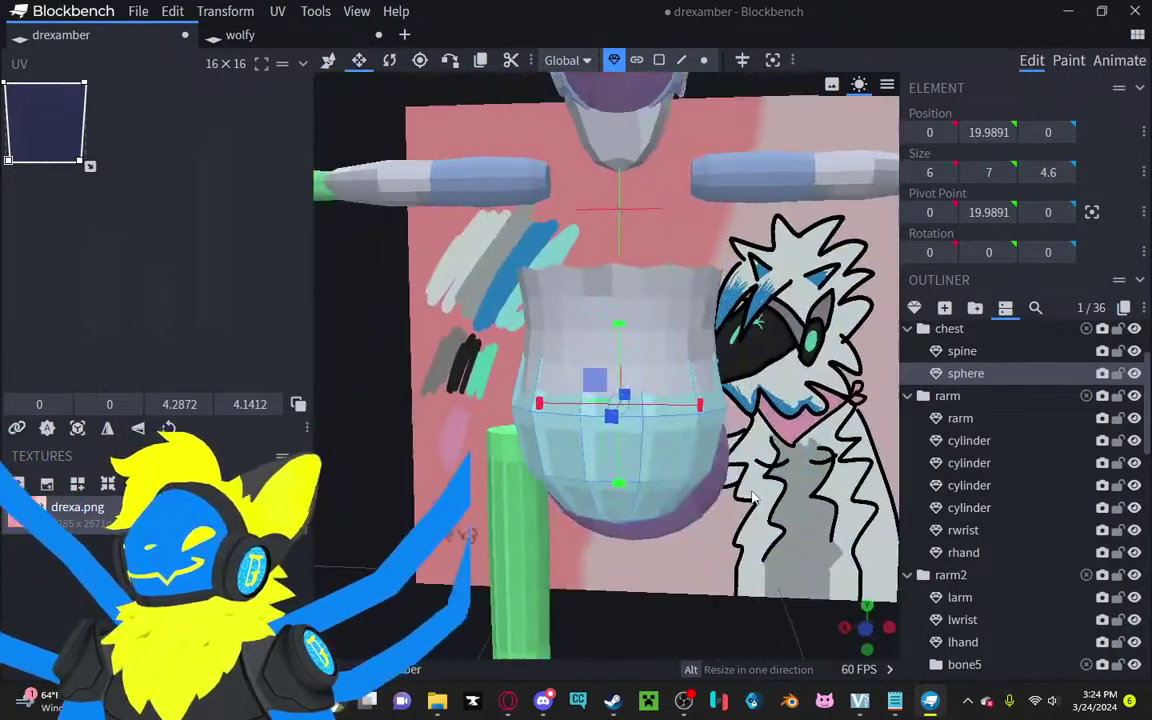
Step: Change the chest sphere's marker color to silver to match the spine
{"action": "scroll", "coordinate": [775, 502], "scroll_direction": "down", "scroll_amount": 4}
{"action": "scroll", "coordinate": [947, 565], "scroll_direction": "down", "scroll_amount": 1}
{"action": "scroll", "coordinate": [946, 562], "scroll_direction": "down", "scroll_amount": 5}
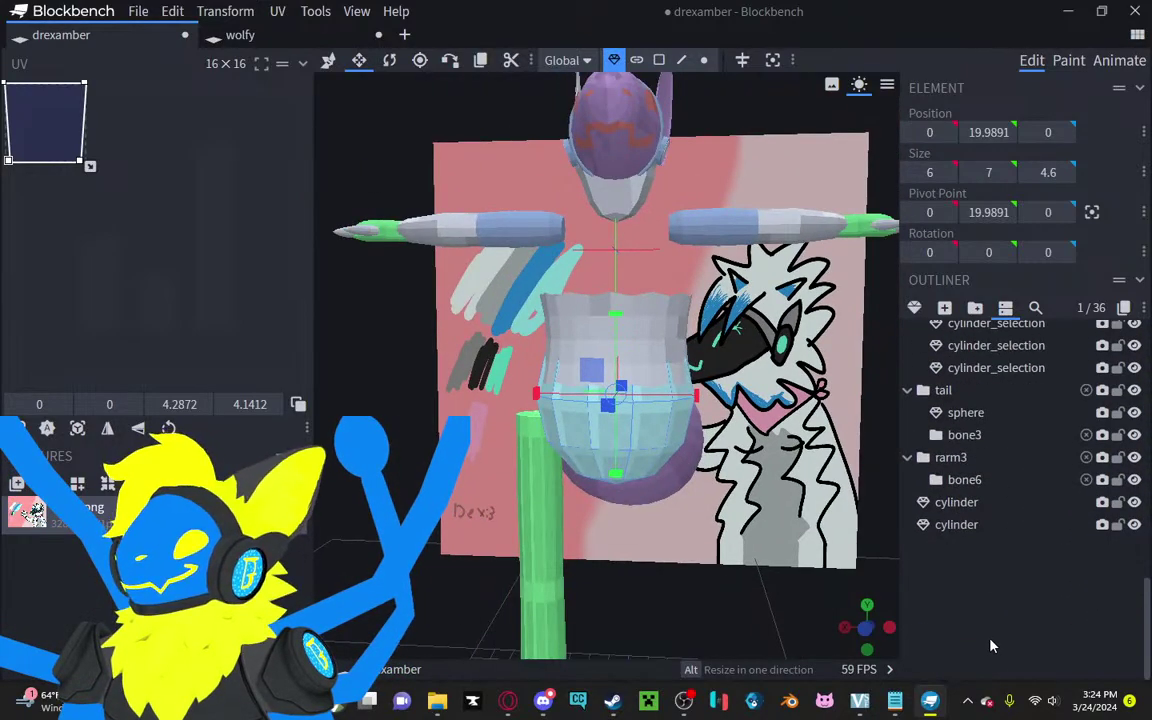
{"action": "left_click", "coordinate": [585, 342]}
{"action": "left_click", "coordinate": [663, 417]}
{"action": "right_click", "coordinate": [663, 412]}
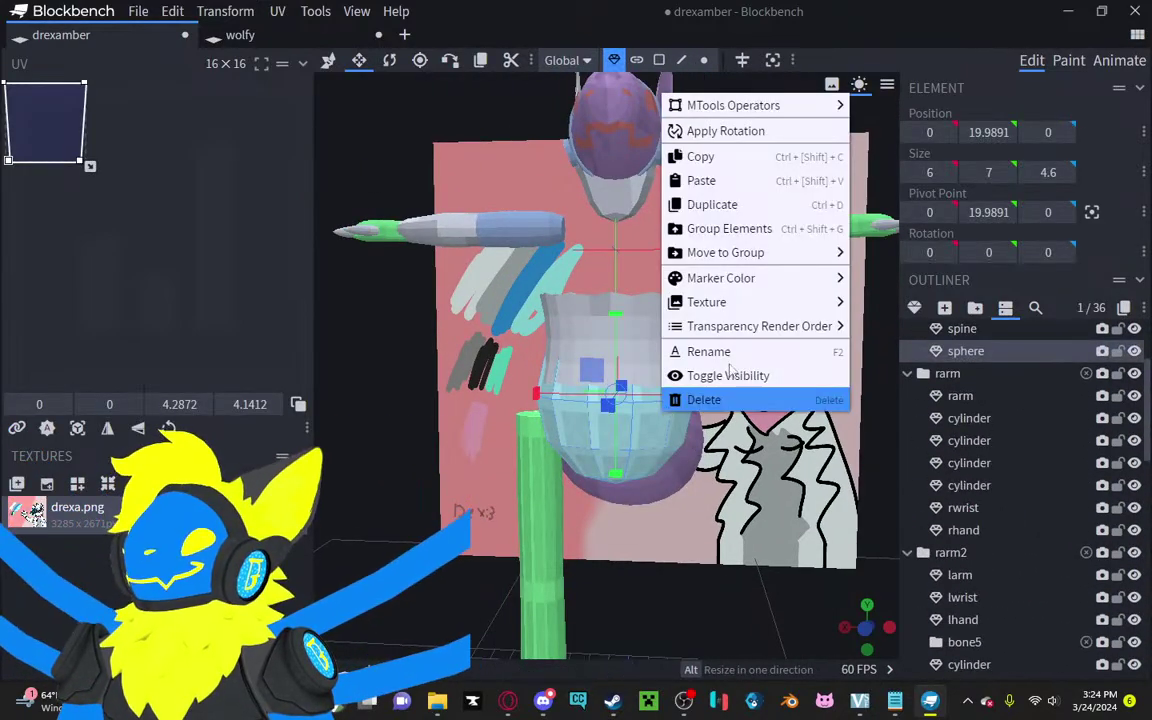
{"action": "mouse_move", "coordinate": [790, 108]}
{"action": "mouse_move", "coordinate": [809, 278]}
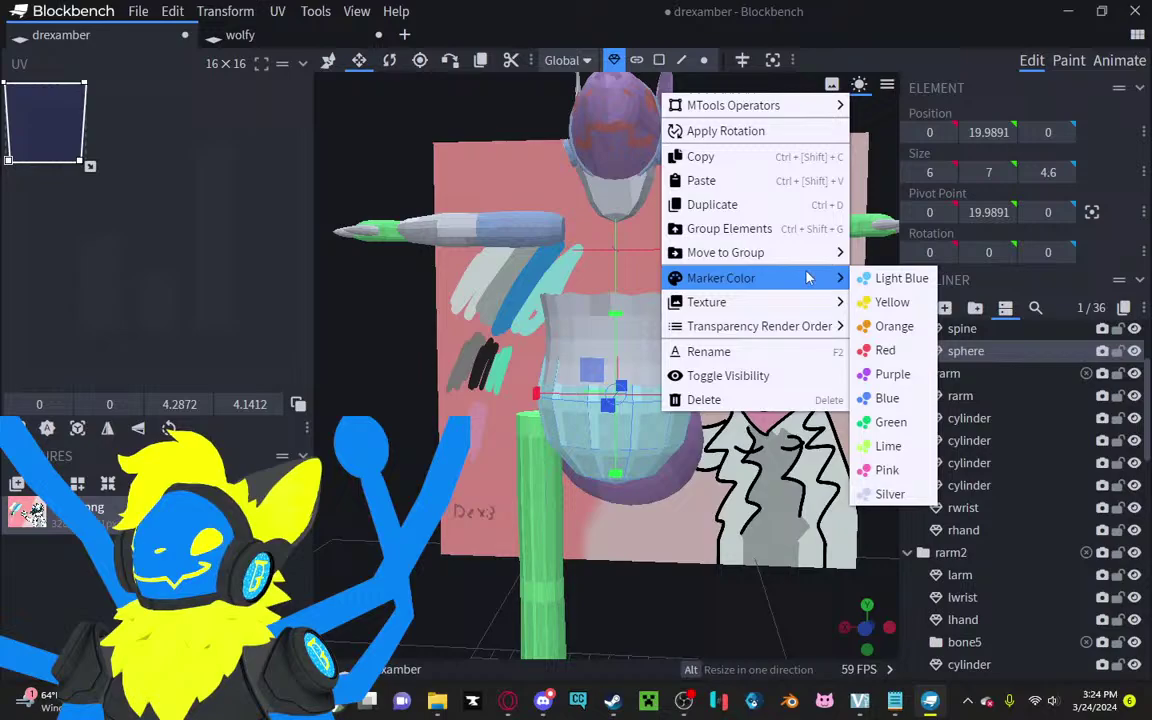
{"action": "left_click", "coordinate": [885, 375]}
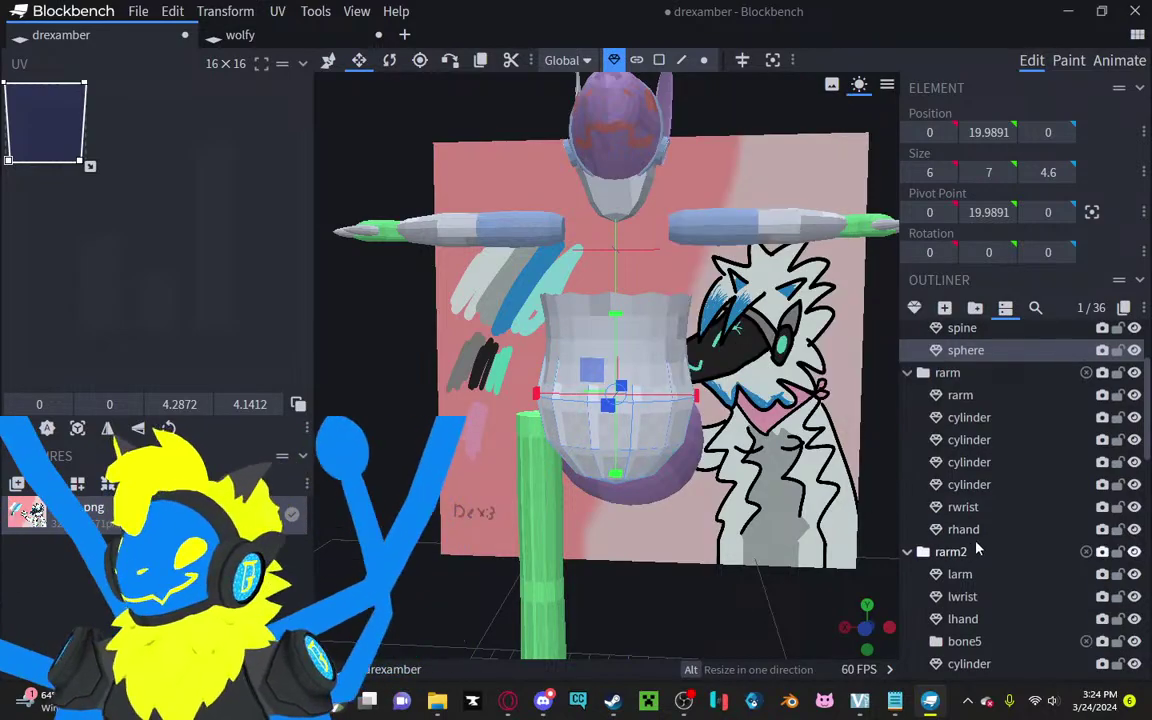
{"action": "scroll", "coordinate": [977, 550], "scroll_direction": "down", "scroll_amount": 10}
{"action": "left_click", "coordinate": [964, 561]}
{"action": "mouse_move", "coordinate": [656, 512]}
{"action": "left_mouse_down"}
{"action": "mouse_move", "coordinate": [689, 508]}
{"action": "mouse_move", "coordinate": [530, 502]}
{"action": "mouse_move", "coordinate": [725, 504]}
{"action": "mouse_move", "coordinate": [658, 507]}
{"action": "left_mouse_up"}
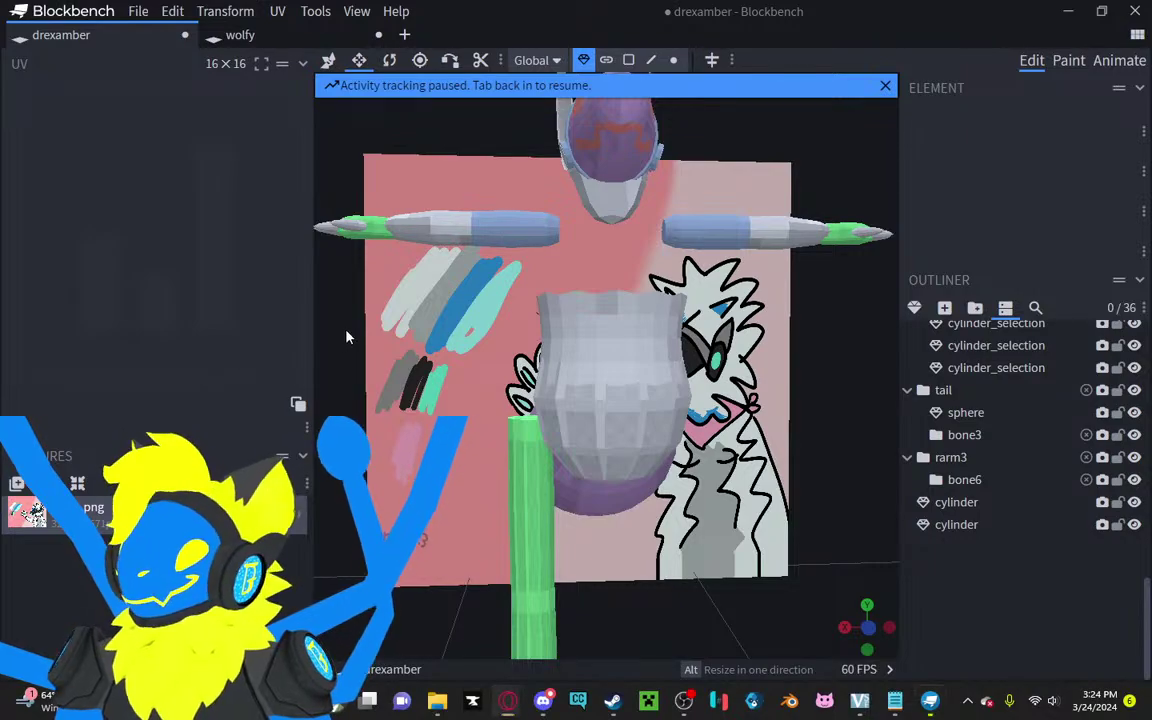
{"action": "left_click_drag", "start_coordinate": [347, 333], "coordinate": [391, 374]}
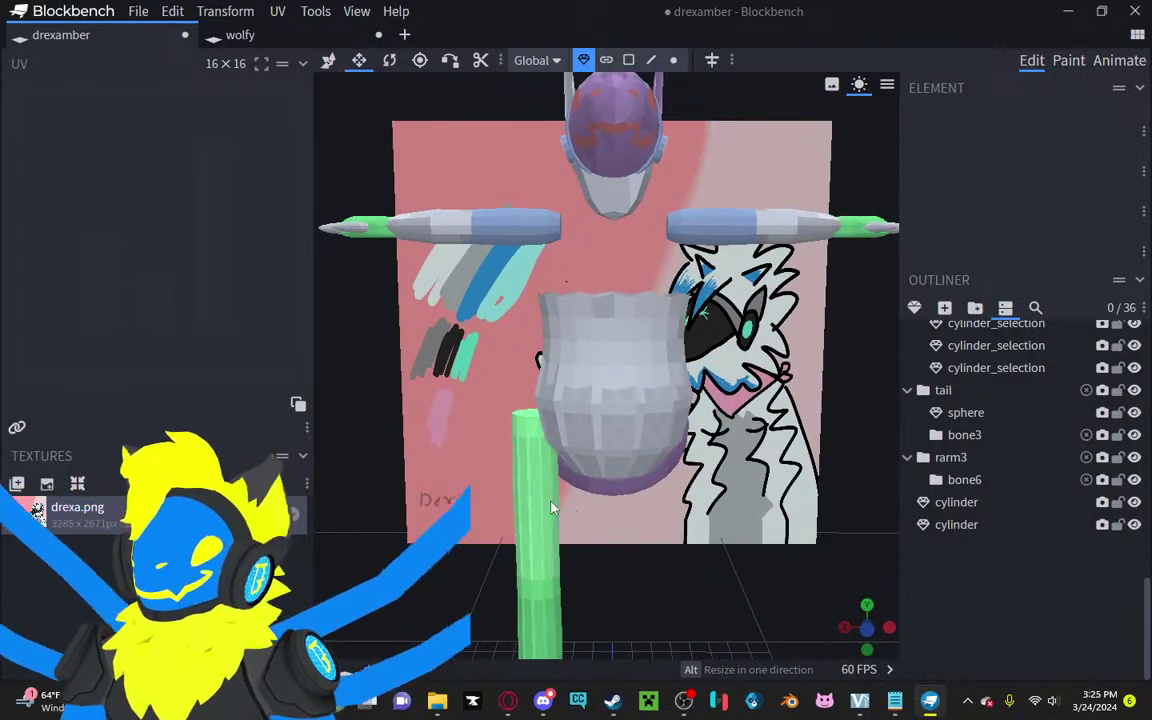
Step: Move the green leg cylinders together with the right foot until the foot sits at X -0.8244 and Z 1.5341
{"action": "left_click", "coordinate": [540, 560]}
{"action": "scroll", "coordinate": [547, 555], "scroll_direction": "down", "scroll_amount": 5}
{"action": "left_click", "coordinate": [576, 552]}
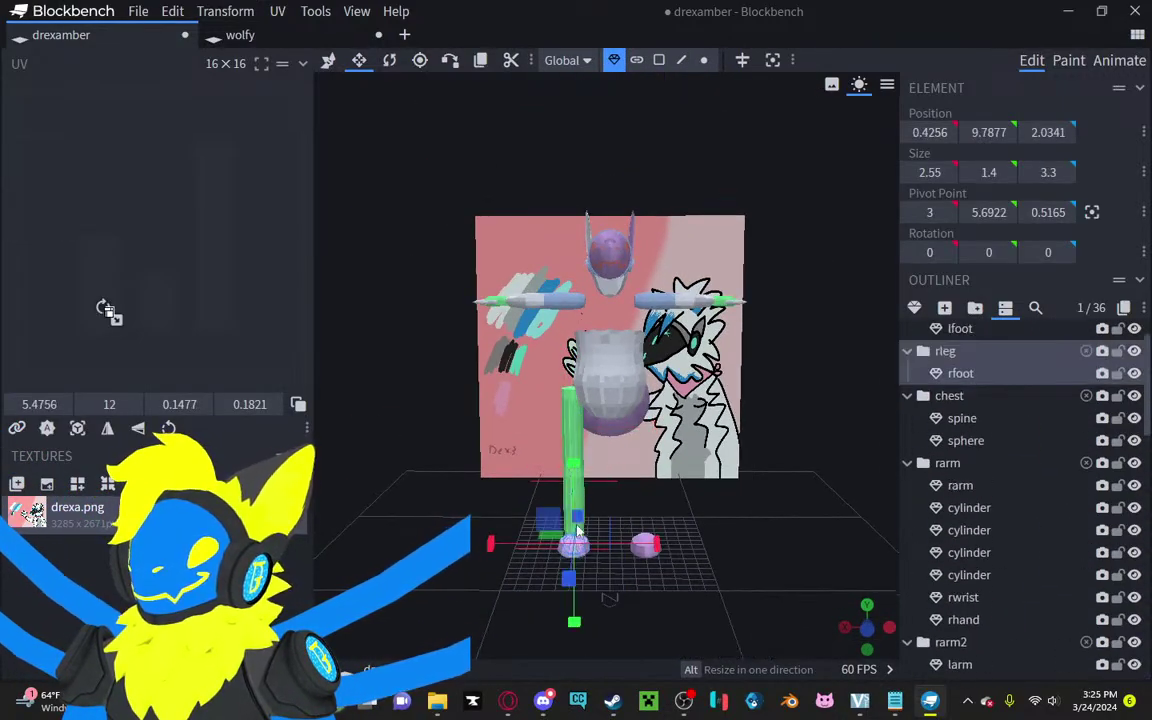
{"action": "left_click", "coordinate": [577, 435], "text": "shift"}
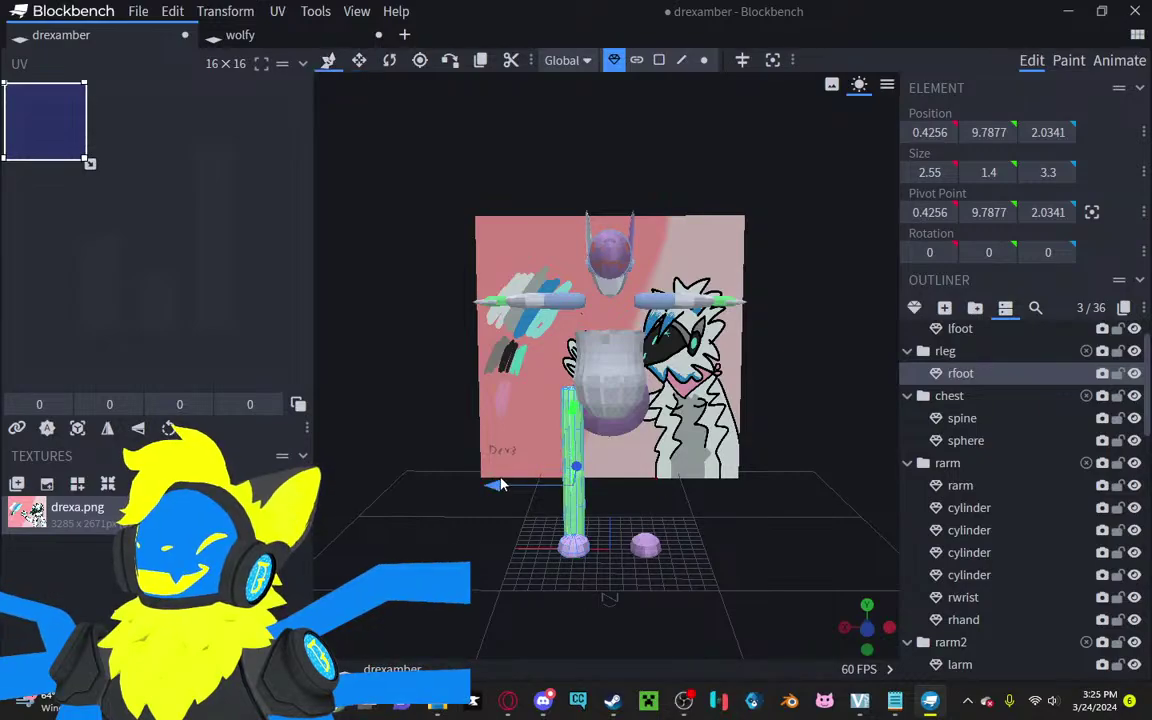
{"action": "left_click_drag", "start_coordinate": [500, 485], "coordinate": [538, 485]}
{"action": "left_click_drag", "start_coordinate": [748, 448], "coordinate": [816, 451]}
{"action": "left_click_drag", "start_coordinate": [528, 499], "coordinate": [541, 506]}
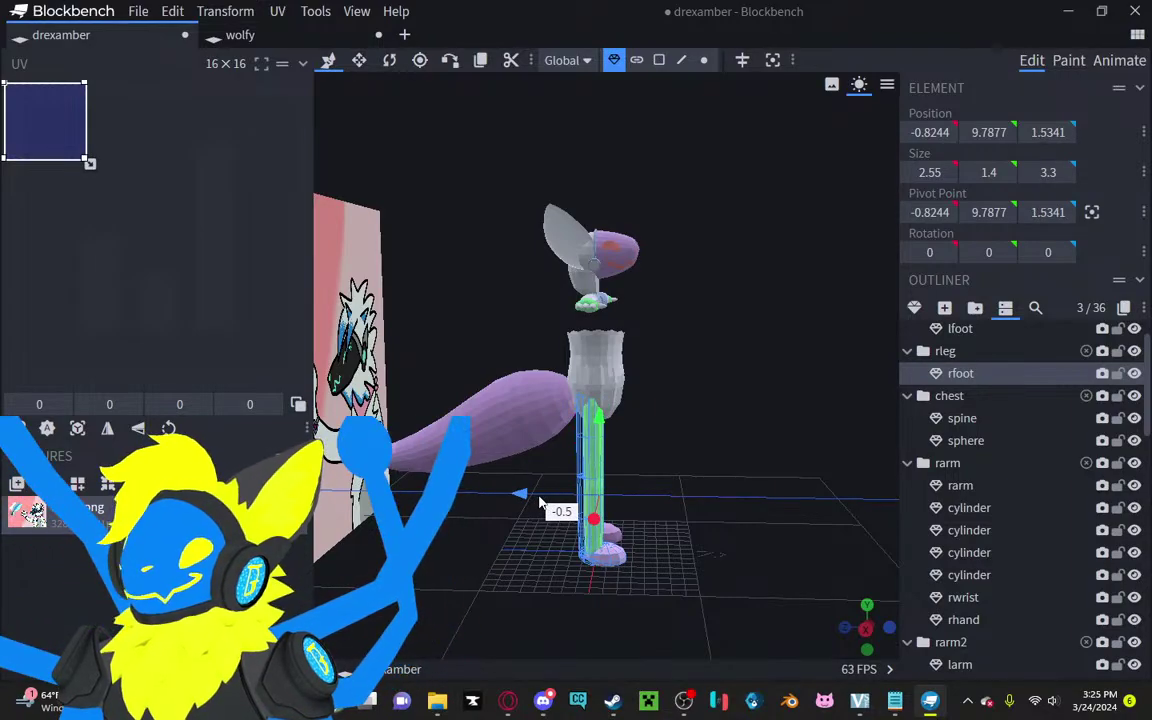
Step: Shorten the two green leg cylinders to a height of 5.6 and lower the upper one to Y 6
{"action": "middle_click_drag", "start_coordinate": [742, 376], "coordinate": [610, 343]}
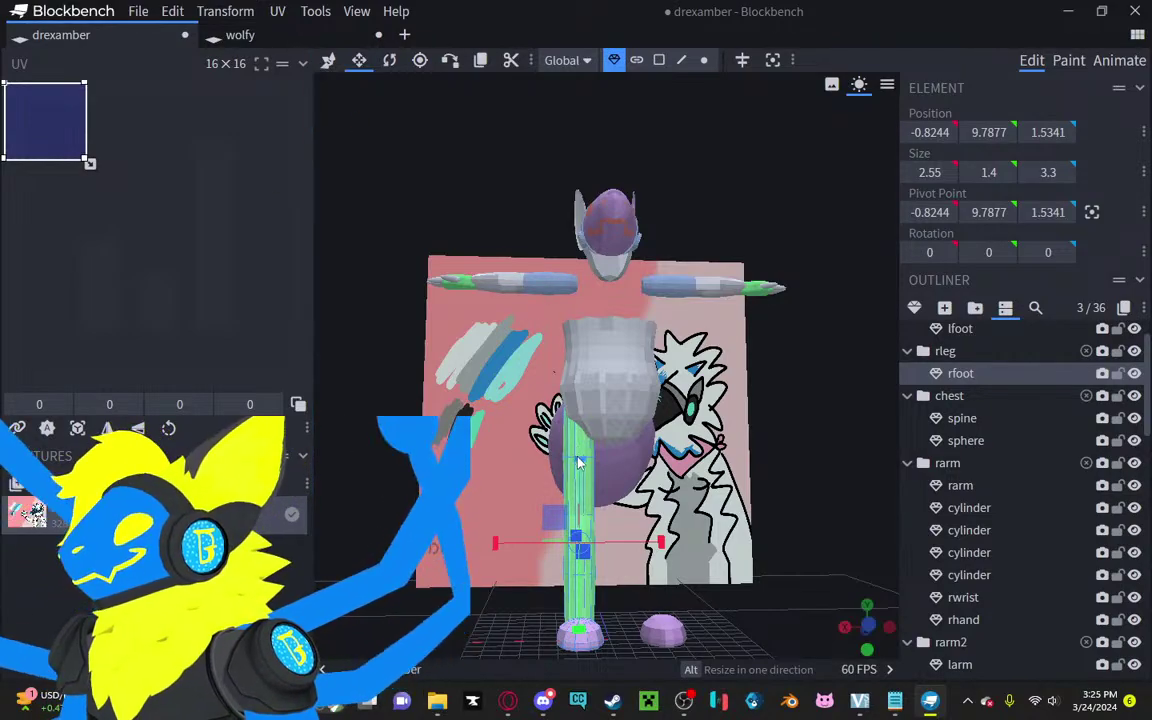
{"action": "left_click_drag", "start_coordinate": [577, 487], "coordinate": [577, 510]}
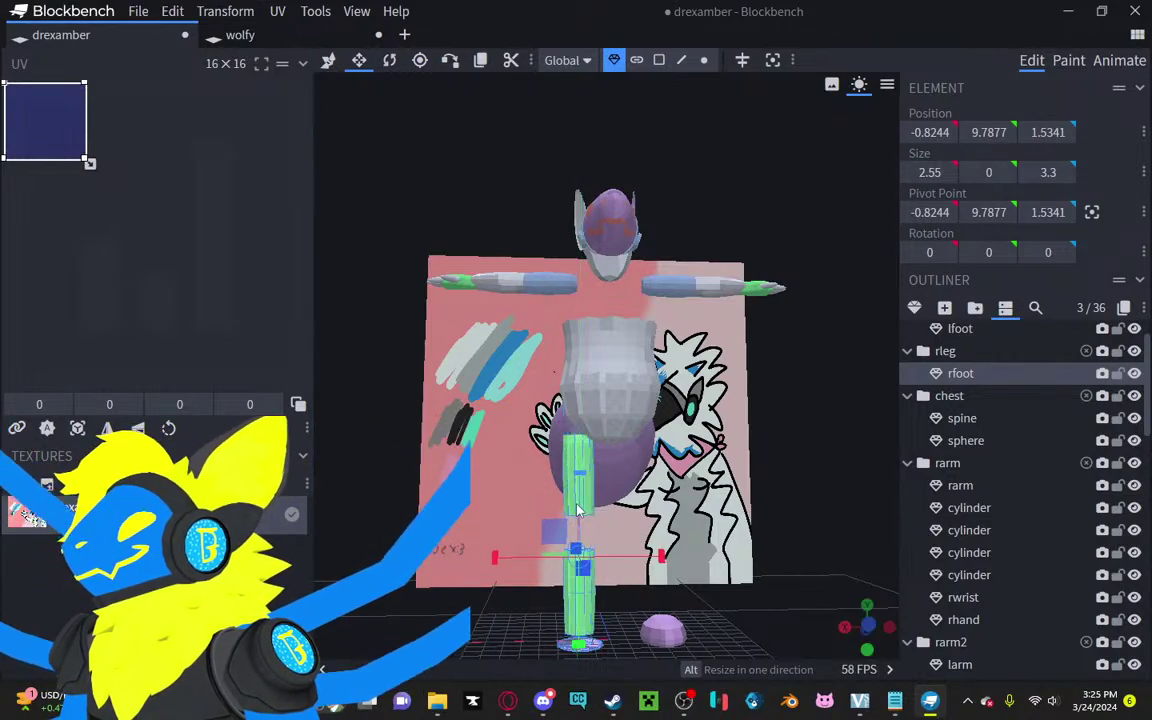
{"action": "left_click", "coordinate": [577, 572]}
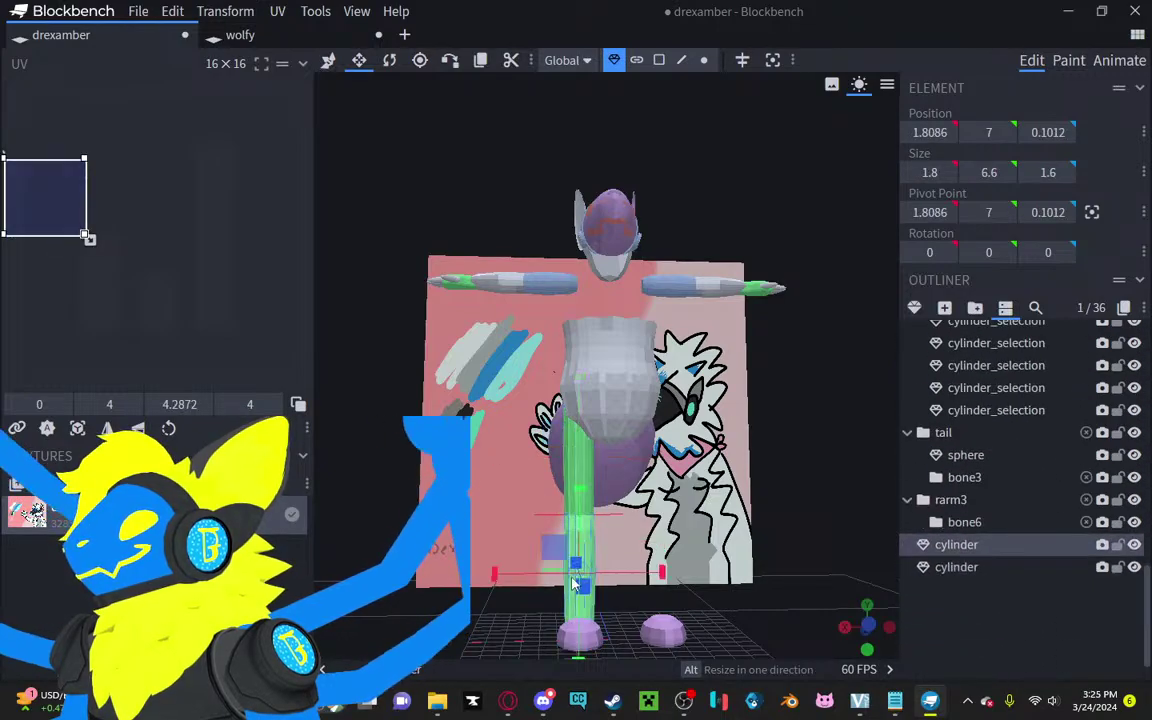
{"action": "left_click", "coordinate": [595, 453], "text": "shift"}
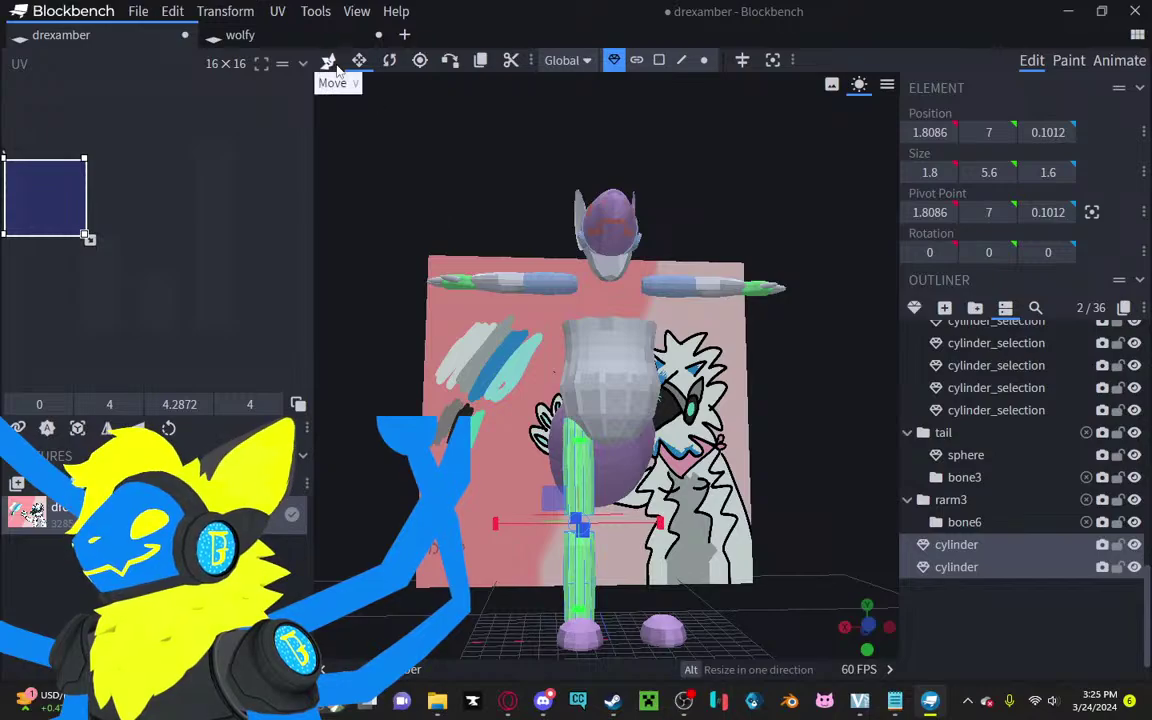
{"action": "left_click_drag", "start_coordinate": [577, 481], "coordinate": [577, 451]}
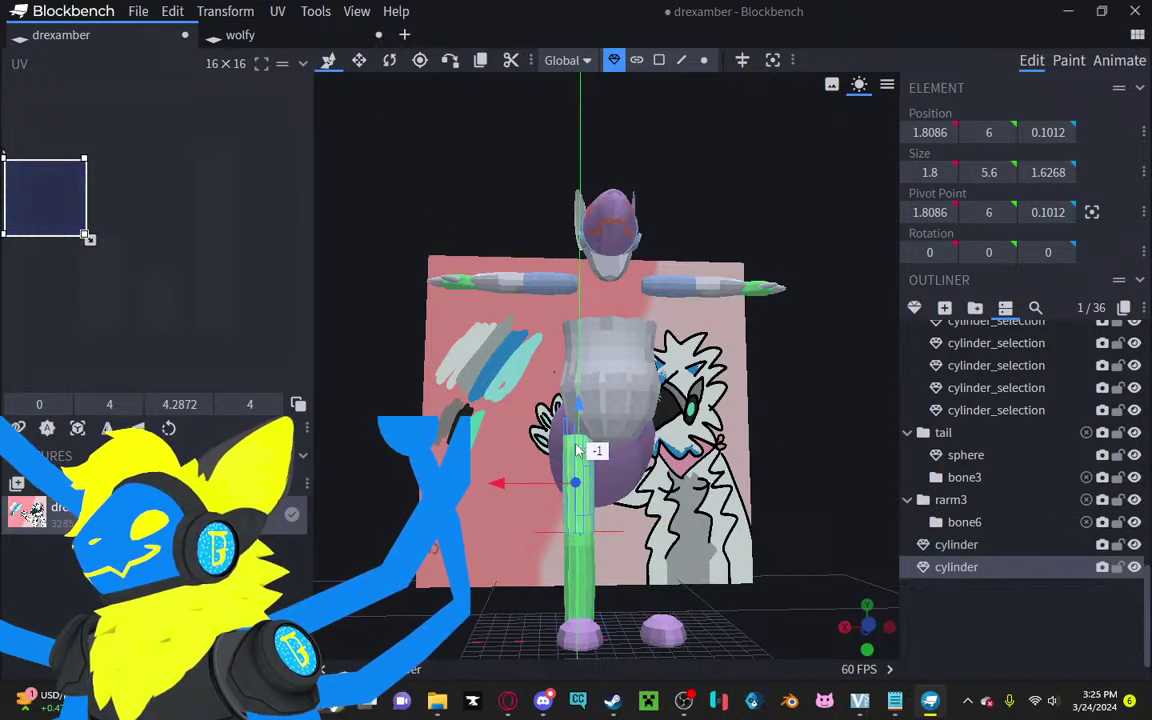
Step: Select the chest, arms, head and tail together and lower them onto the leg, with the spine at Y 7.7877
{"action": "left_click_drag", "start_coordinate": [686, 478], "coordinate": [680, 507]}
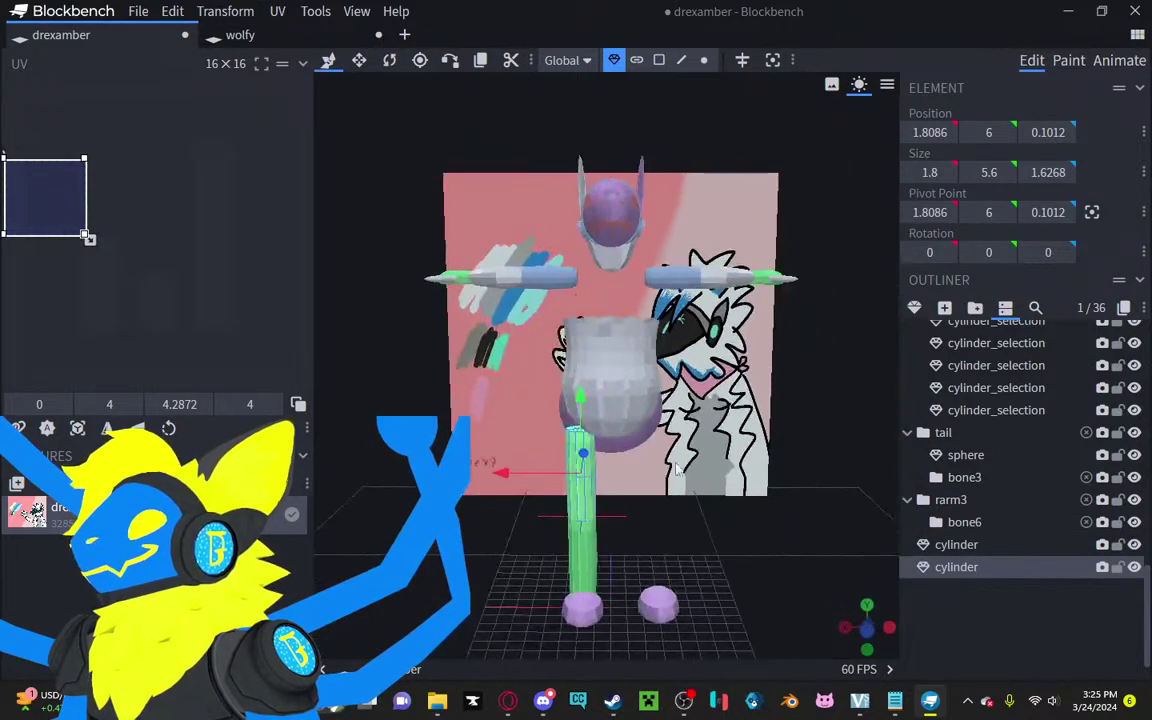
{"action": "left_click", "coordinate": [621, 368]}
{"action": "left_click", "coordinate": [622, 413], "text": "shift"}
{"action": "left_click_drag", "start_coordinate": [790, 102], "coordinate": [305, 380], "text": "ctrl"}
{"action": "left_click_drag", "start_coordinate": [613, 270], "coordinate": [603, 303]}
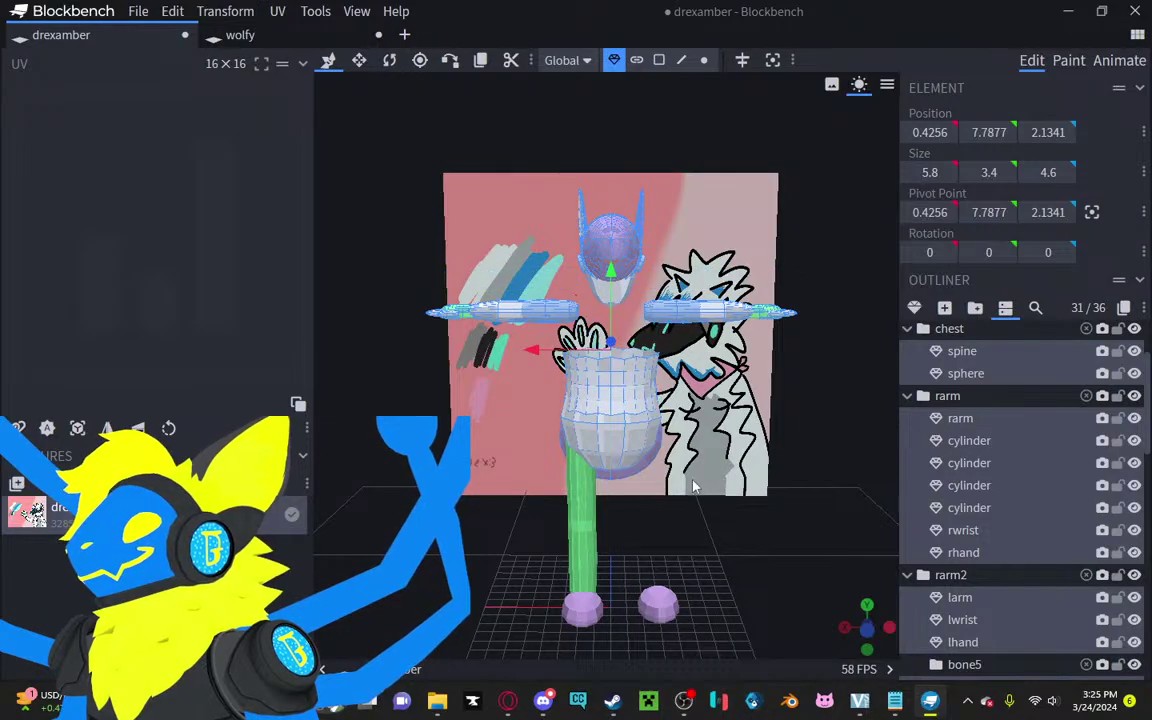
Step: Examine the lowered body from several angles and check inside the open chest where the spine and sphere overlap
{"action": "left_click_drag", "start_coordinate": [692, 486], "coordinate": [592, 502]}
{"action": "scroll", "coordinate": [936, 527], "scroll_direction": "down", "scroll_amount": 12}
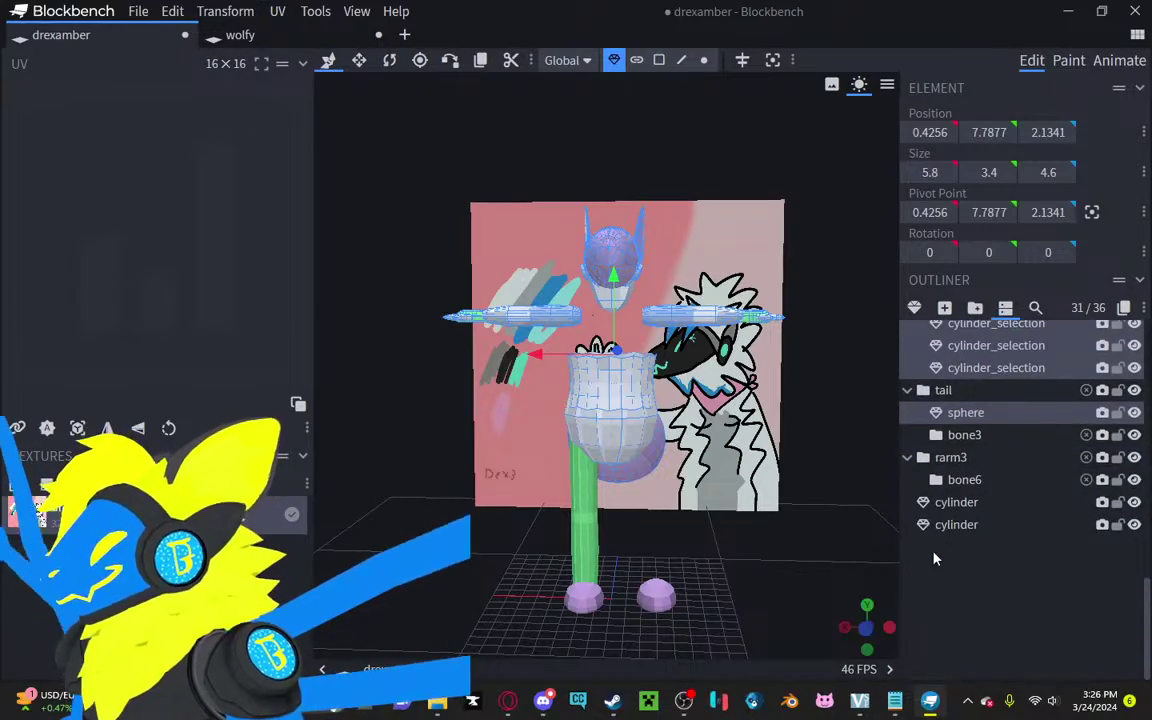
{"action": "left_click", "coordinate": [936, 602]}
{"action": "left_click_drag", "start_coordinate": [808, 598], "coordinate": [745, 636]}
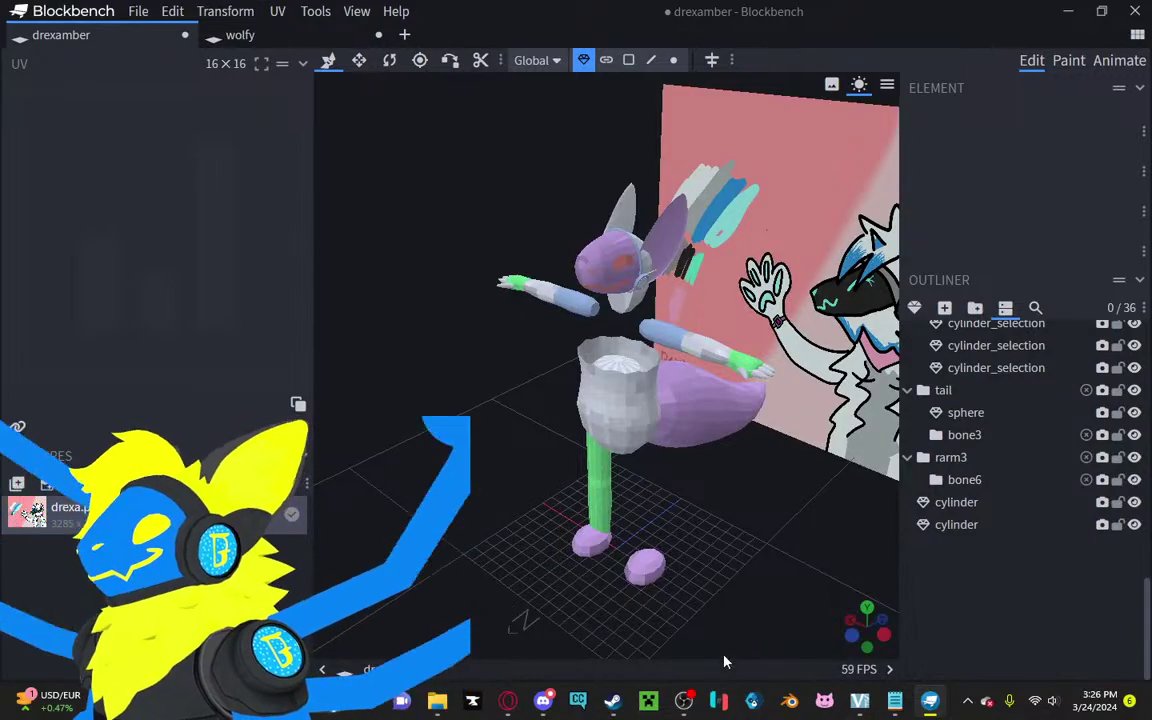
{"action": "left_click", "coordinate": [662, 402]}
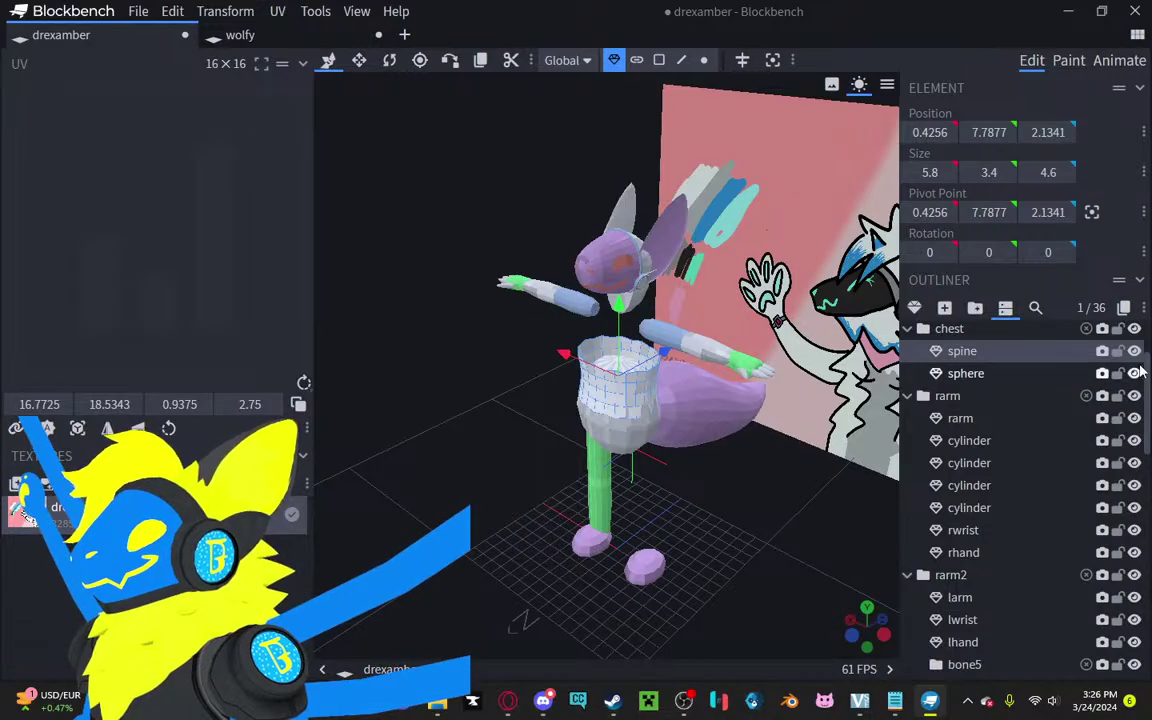
{"action": "left_click_drag", "start_coordinate": [690, 497], "coordinate": [727, 545]}
{"action": "scroll", "coordinate": [758, 518], "scroll_direction": "up", "scroll_amount": 8}
{"action": "scroll", "coordinate": [730, 538], "scroll_direction": "up", "scroll_amount": 3}
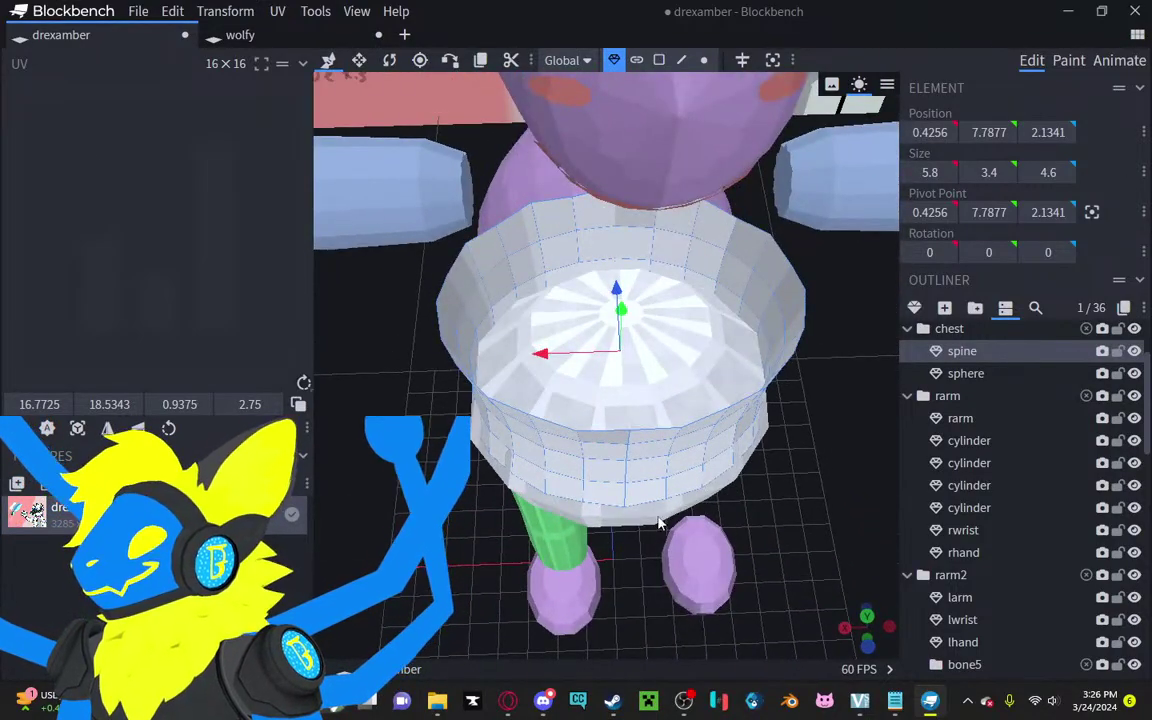
{"action": "left_click", "coordinate": [659, 519], "text": "shift"}
{"action": "left_click", "coordinate": [283, 11]}
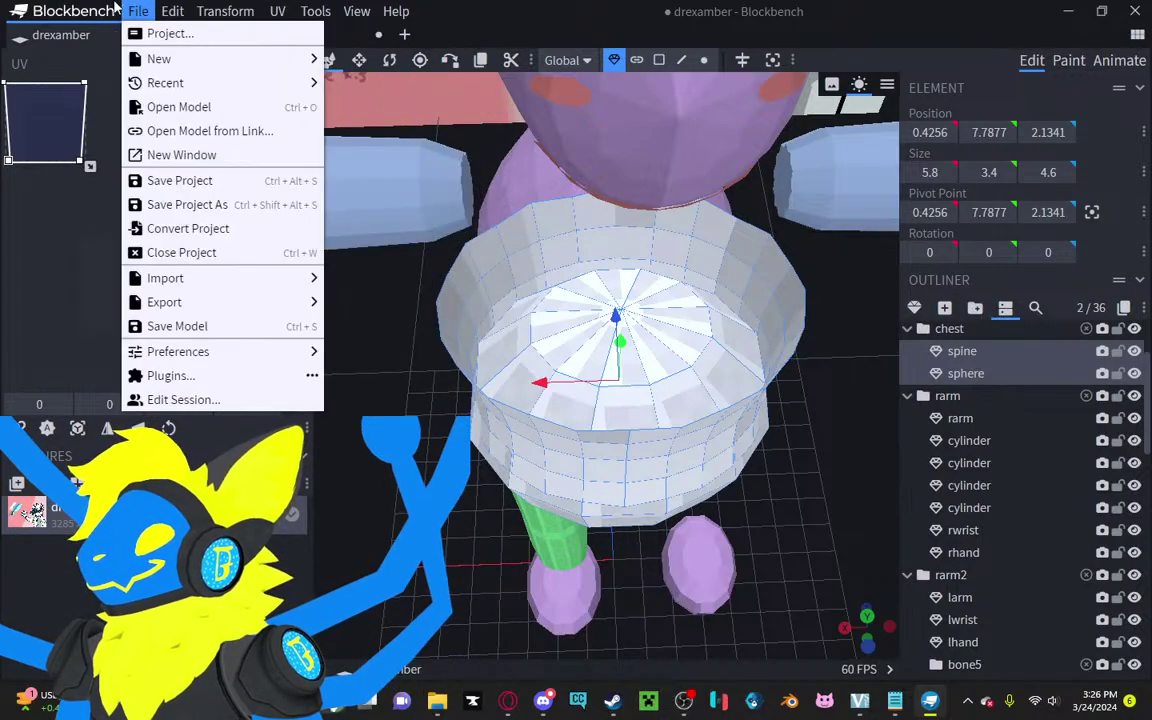
{"action": "mouse_move", "coordinate": [172, 11]}
{"action": "mouse_move", "coordinate": [314, 10]}
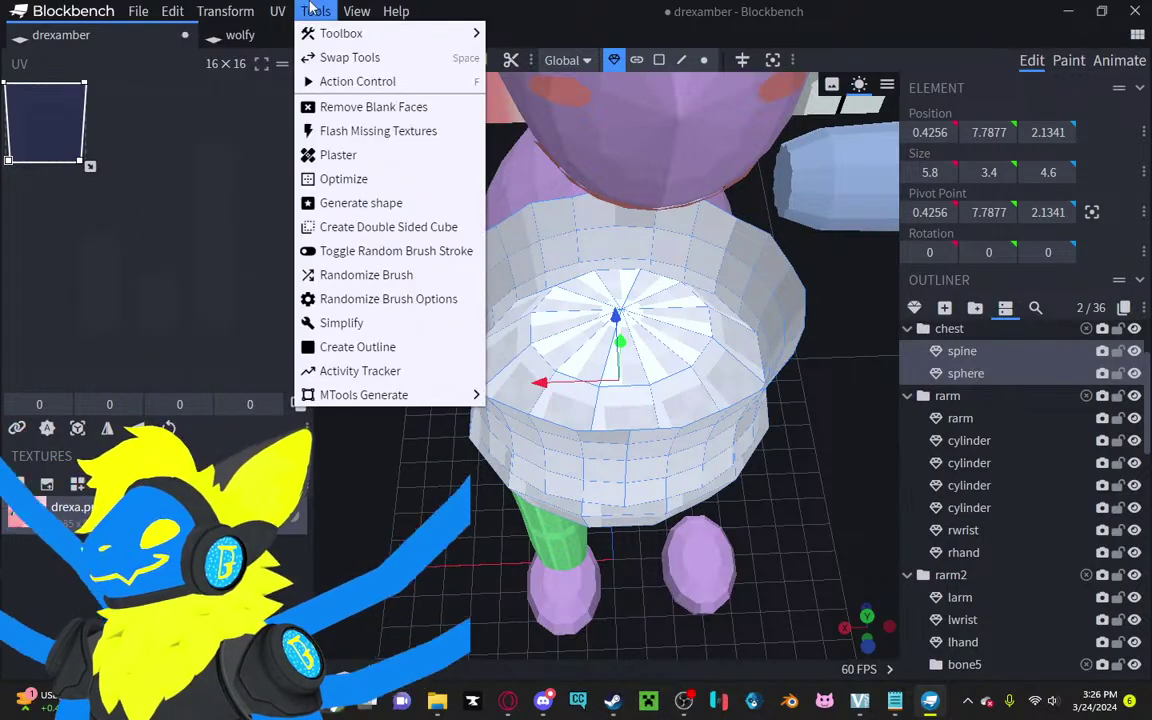
{"action": "mouse_move", "coordinate": [376, 6]}
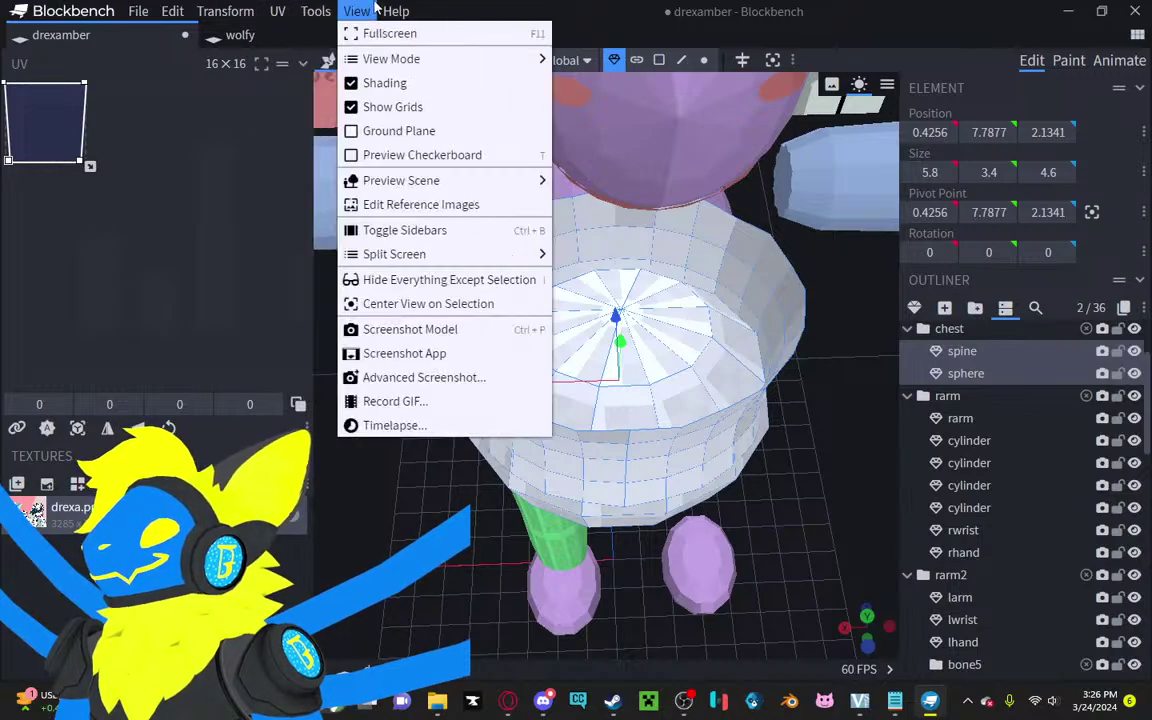
{"action": "scroll", "coordinate": [1015, 530], "scroll_direction": "down", "scroll_amount": 10}
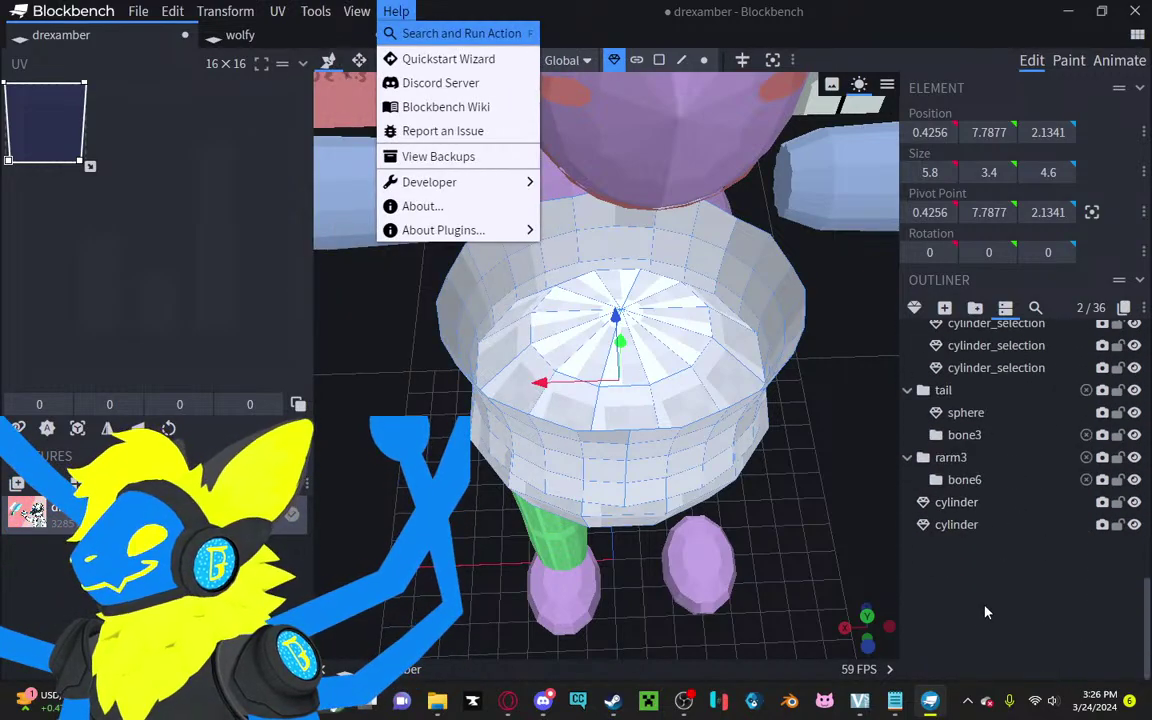
{"action": "right_click", "coordinate": [989, 641]}
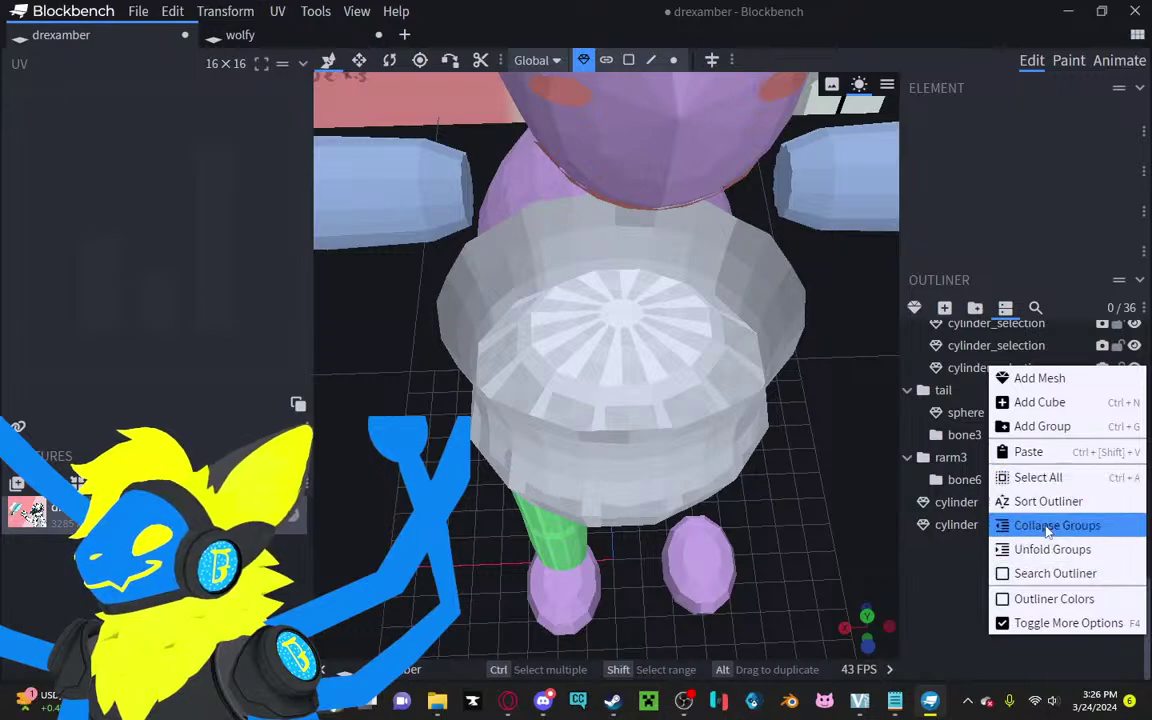
{"action": "left_click", "coordinate": [1030, 477]}
{"action": "right_click", "coordinate": [982, 585]}
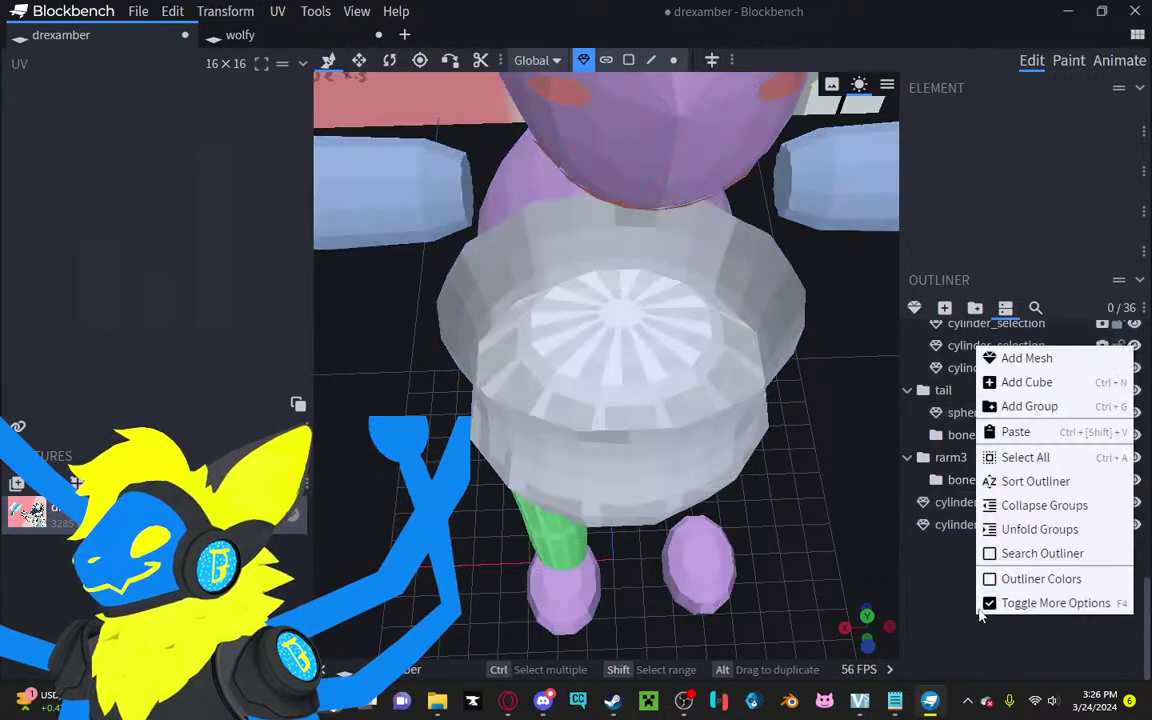
{"action": "left_click", "coordinate": [947, 640]}
{"action": "scroll", "coordinate": [975, 610], "scroll_direction": "up", "scroll_amount": 10}
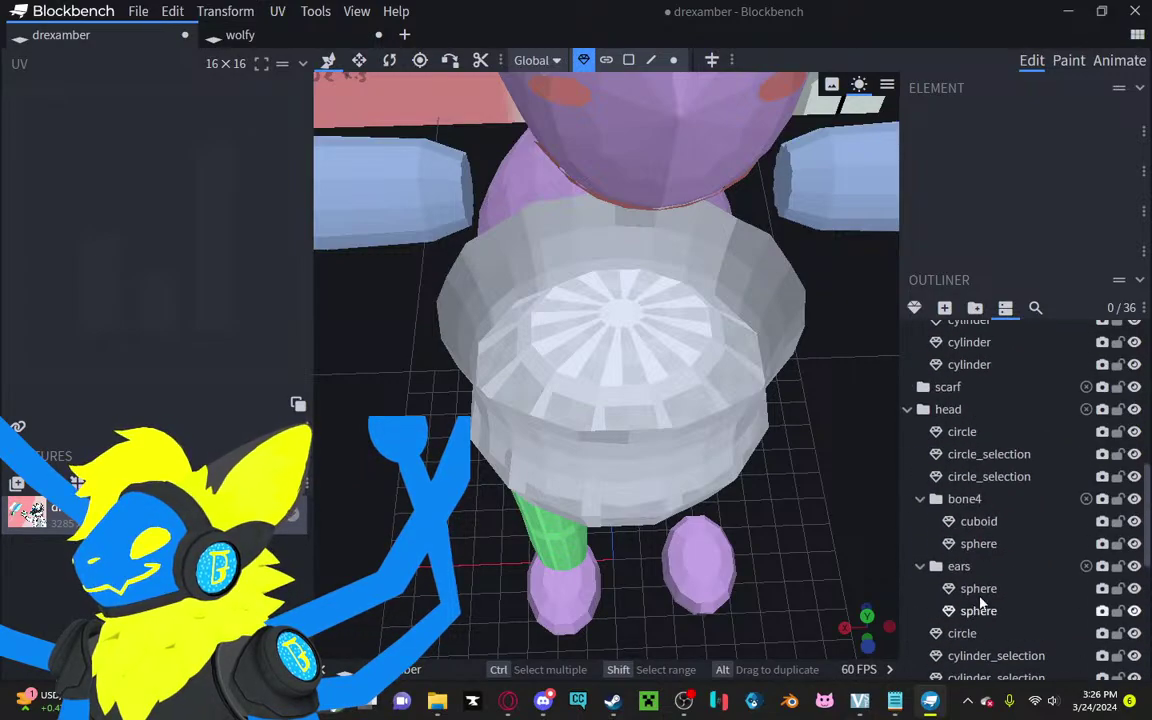
{"action": "scroll", "coordinate": [960, 500], "scroll_direction": "up", "scroll_amount": 5}
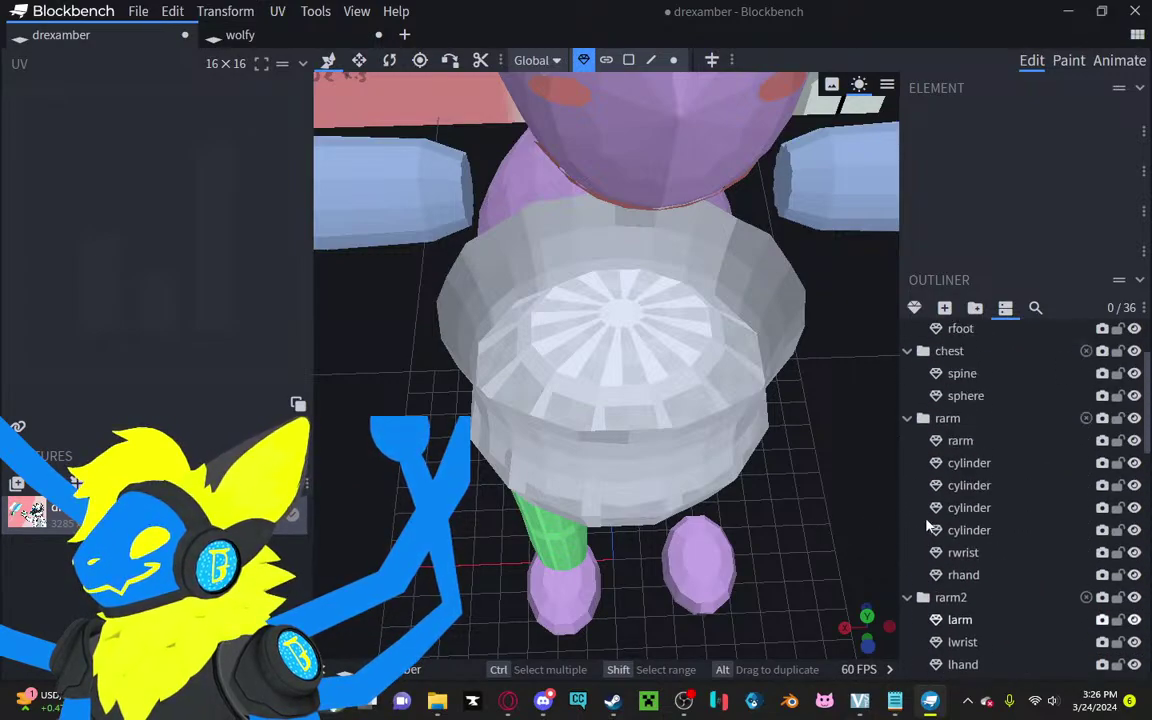
Step: Select all model elements and hide them, including the tail group and the loose leg cylinders, keeping the locked reference cuboid visible
{"action": "left_click", "coordinate": [607, 340]}
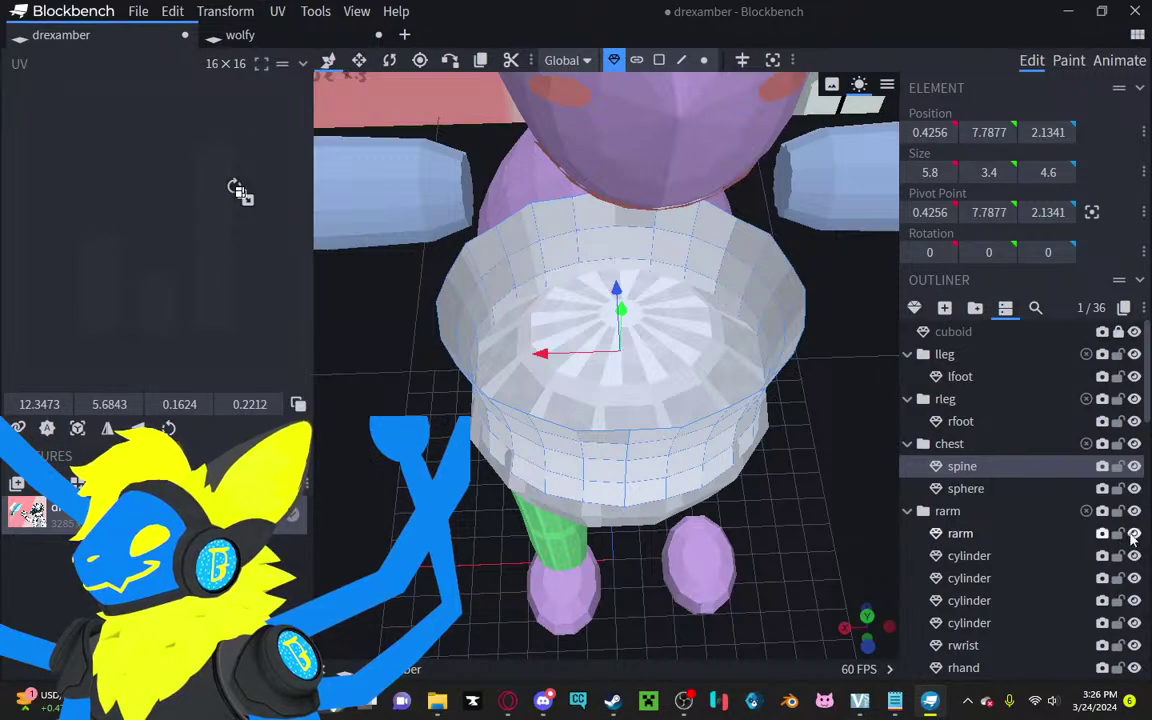
{"action": "scroll", "coordinate": [1000, 560], "scroll_direction": "down", "scroll_amount": 10}
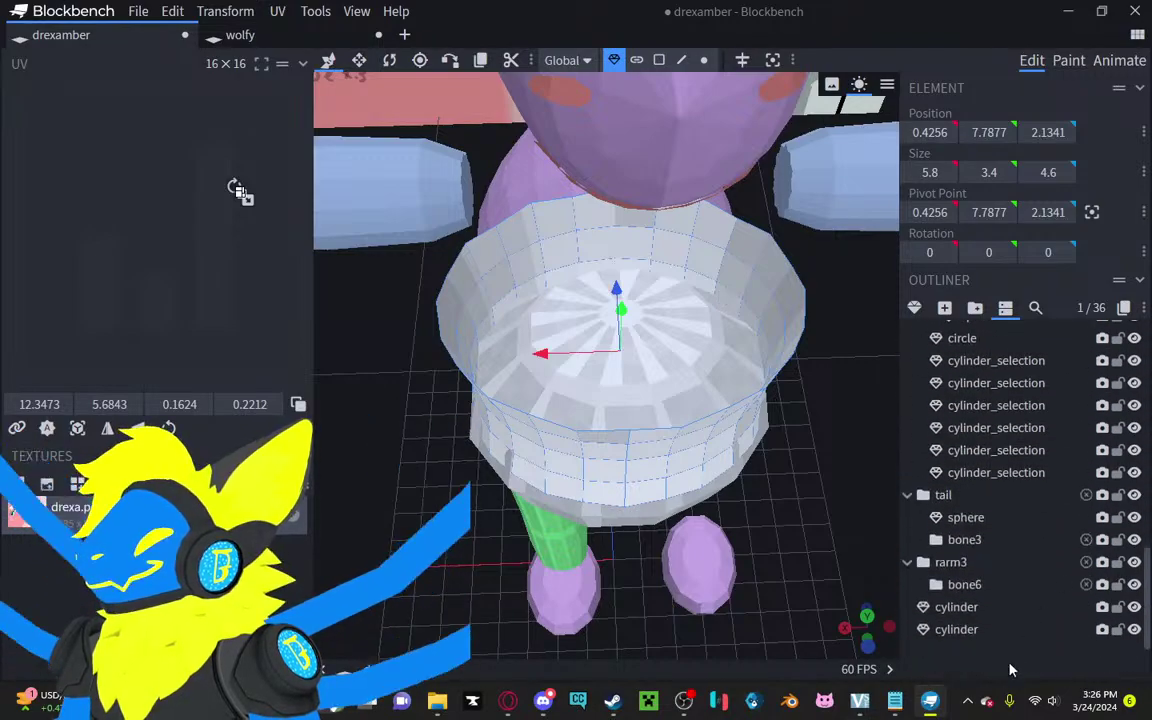
{"action": "right_click", "coordinate": [1035, 577]}
{"action": "left_click", "coordinate": [900, 506]}
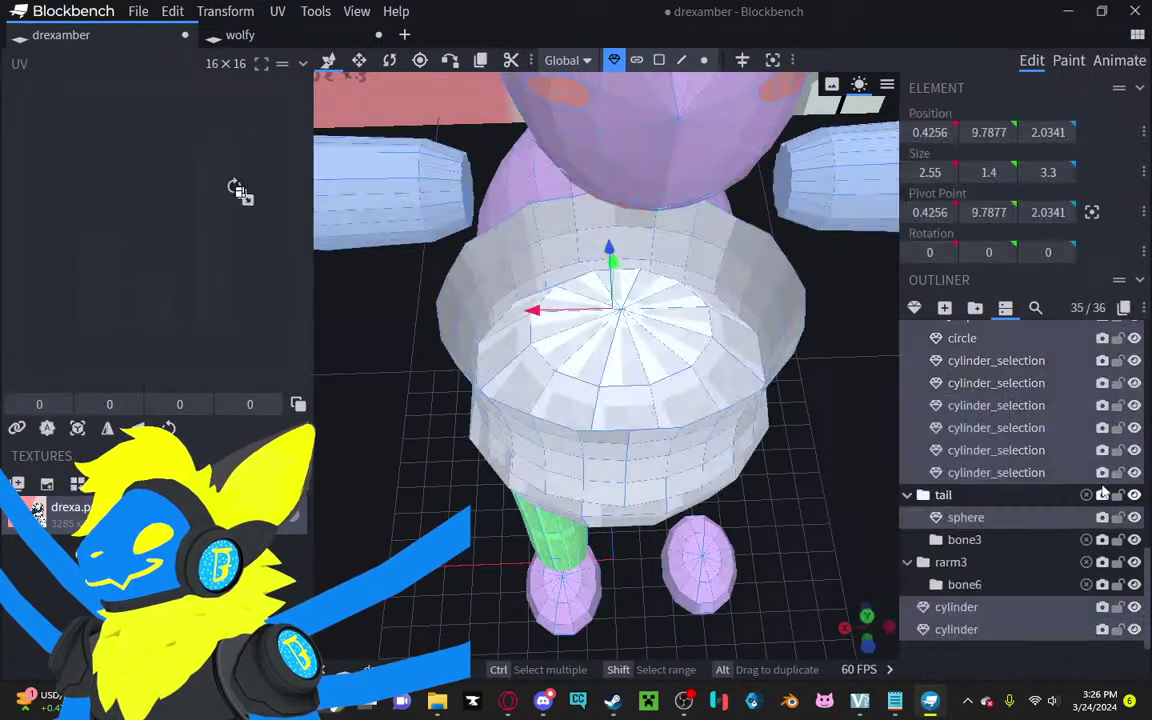
{"action": "left_click", "coordinate": [1134, 495]}
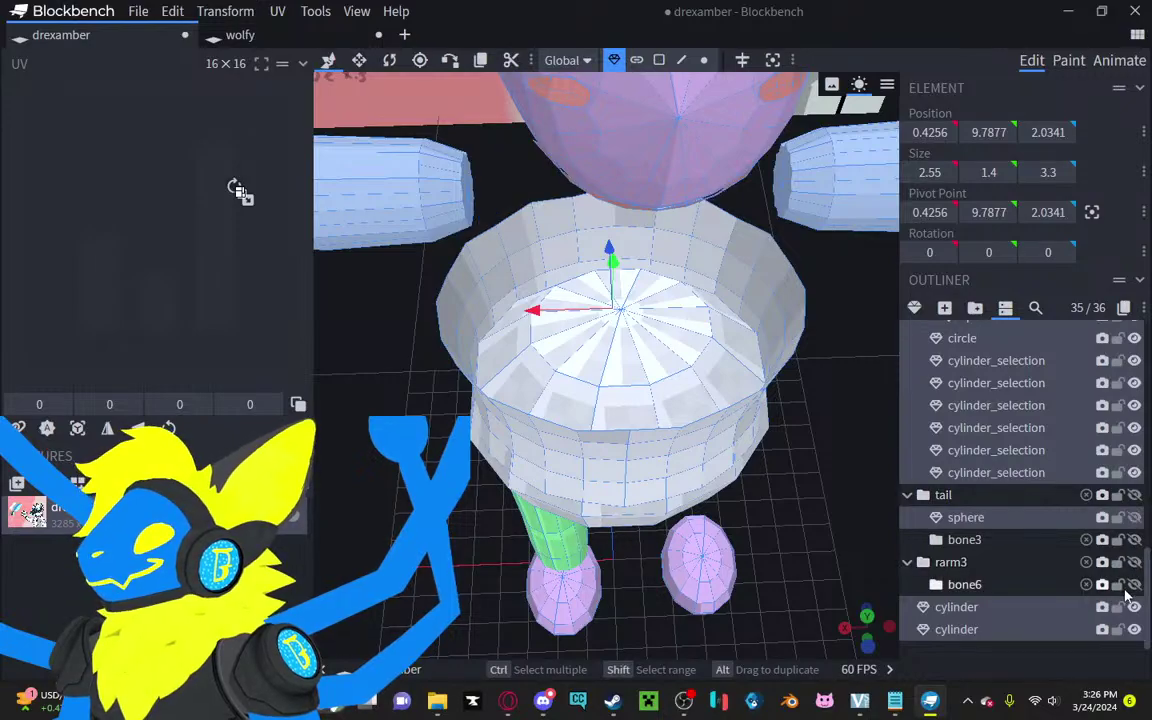
{"action": "left_click", "coordinate": [1134, 607]}
{"action": "left_click", "coordinate": [1041, 668]}
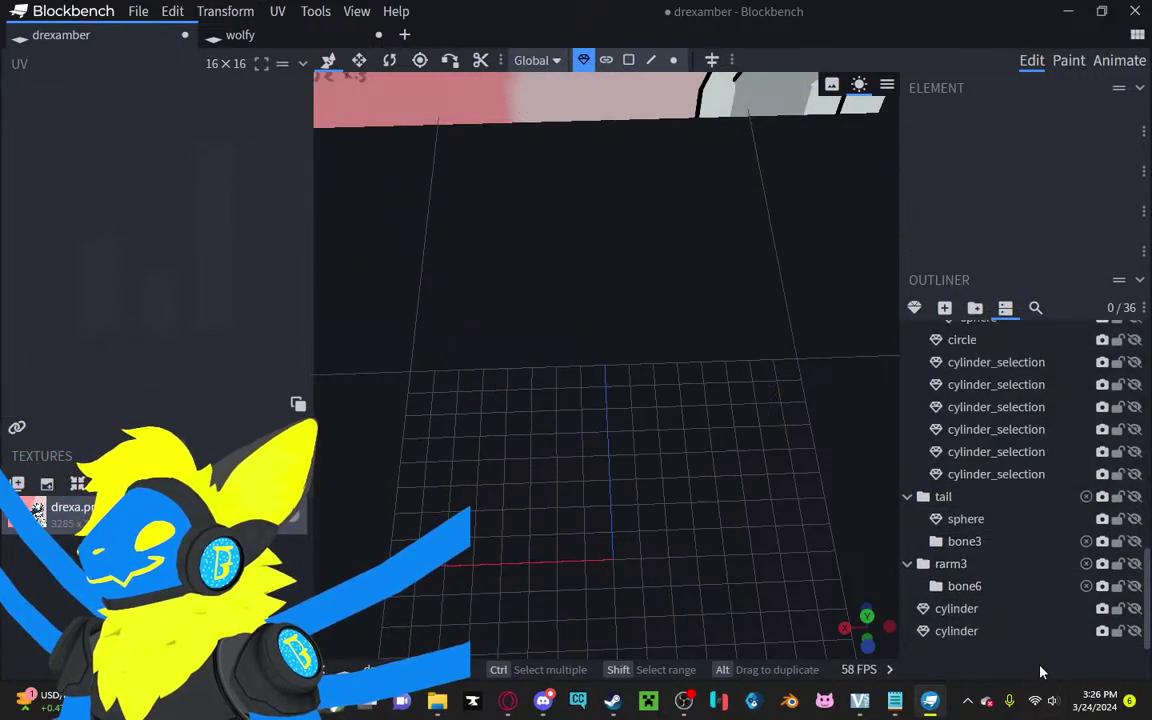
Step: Make the spine and sphere in the chest group visible again
{"action": "scroll", "coordinate": [1040, 672], "scroll_direction": "up", "scroll_amount": 10}
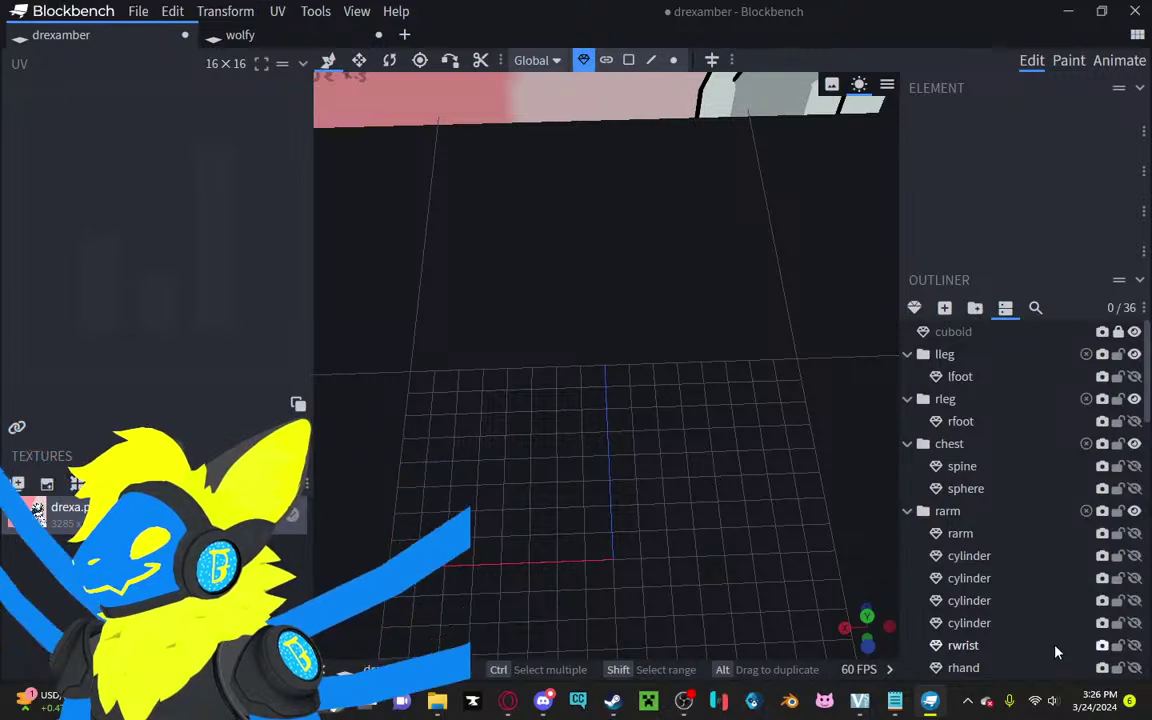
{"action": "left_click", "coordinate": [1134, 466]}
{"action": "left_click", "coordinate": [1134, 488]}
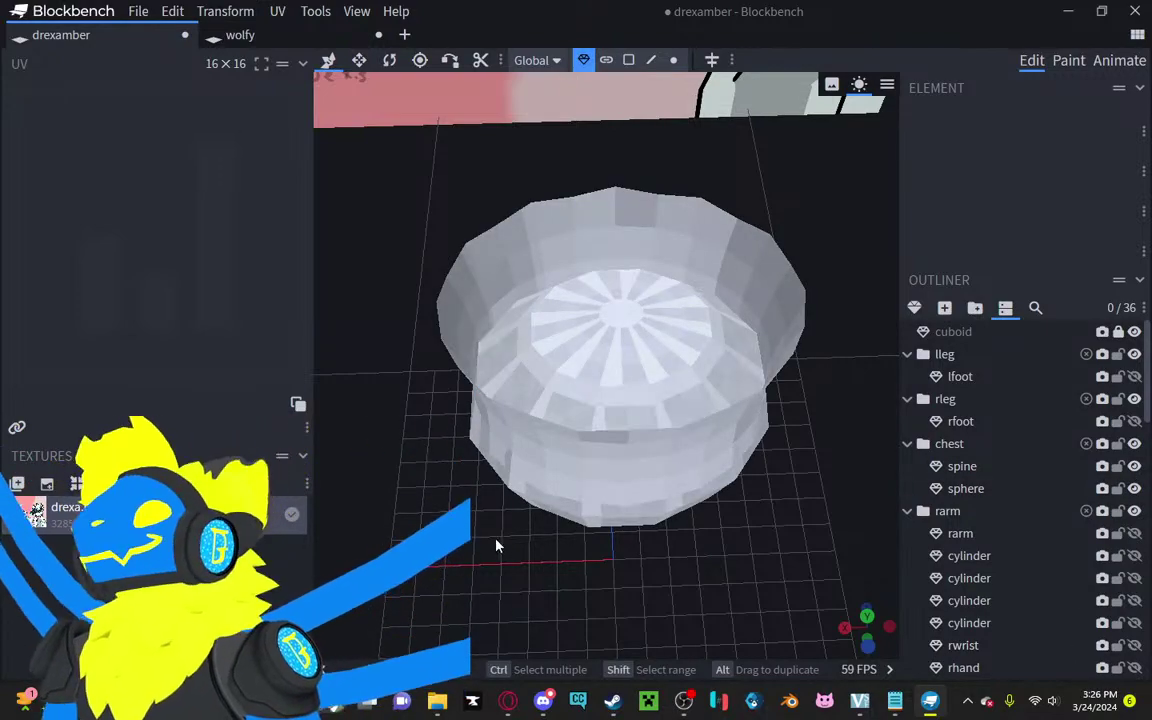
Step: Subdivide the chest sphere with the MTools Subdivide operator
{"action": "left_click", "coordinate": [506, 308]}
{"action": "left_click_drag", "start_coordinate": [656, 144], "coordinate": [622, 80]}
{"action": "right_click_drag", "start_coordinate": [576, 120], "coordinate": [589, 36]}
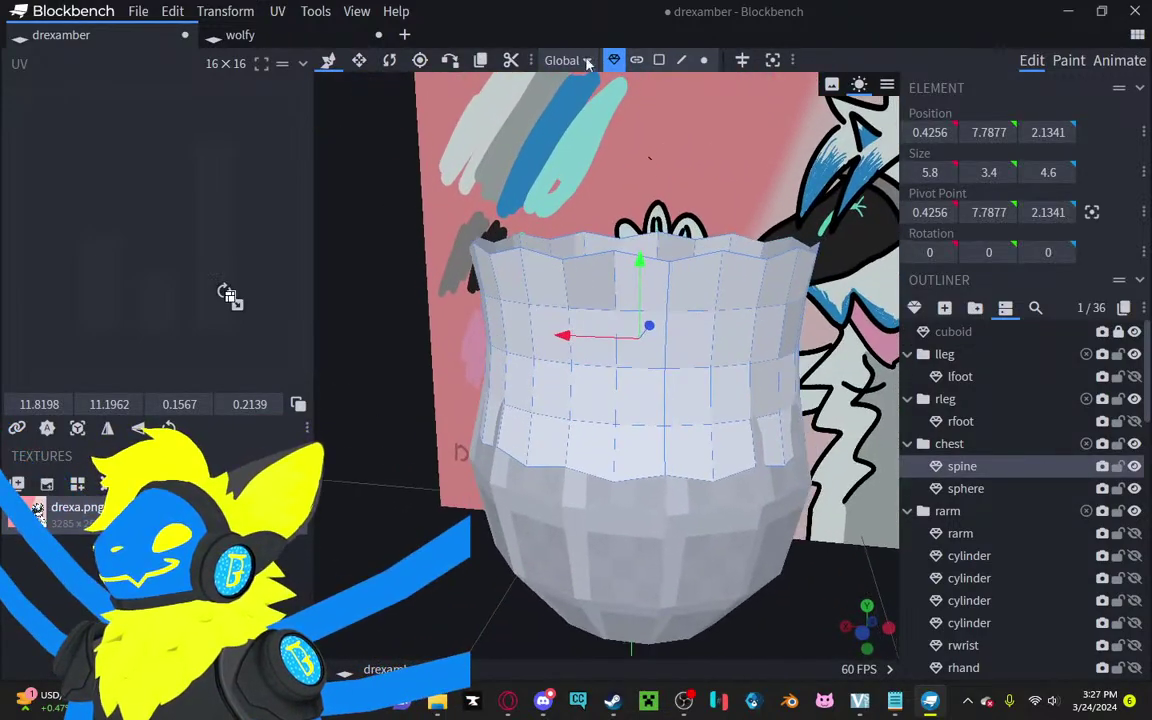
{"action": "left_click_drag", "start_coordinate": [540, 173], "coordinate": [540, 130]}
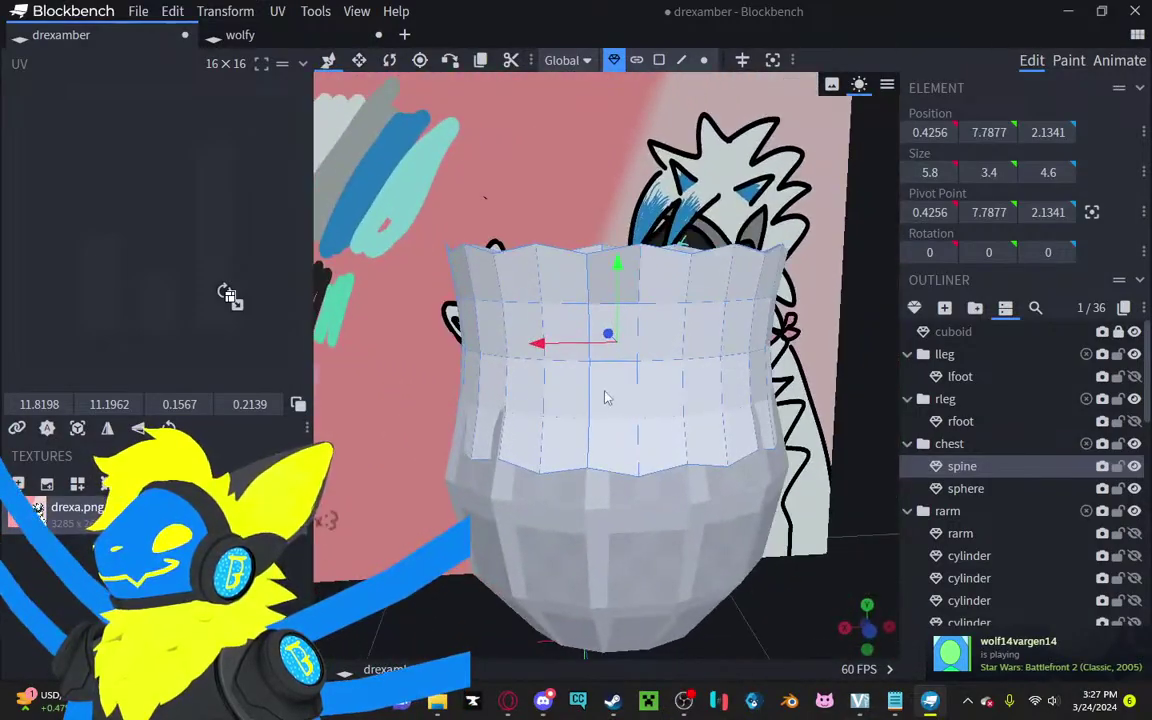
{"action": "left_click", "coordinate": [578, 507]}
{"action": "right_click", "coordinate": [578, 507]}
{"action": "mouse_move", "coordinate": [700, 195]}
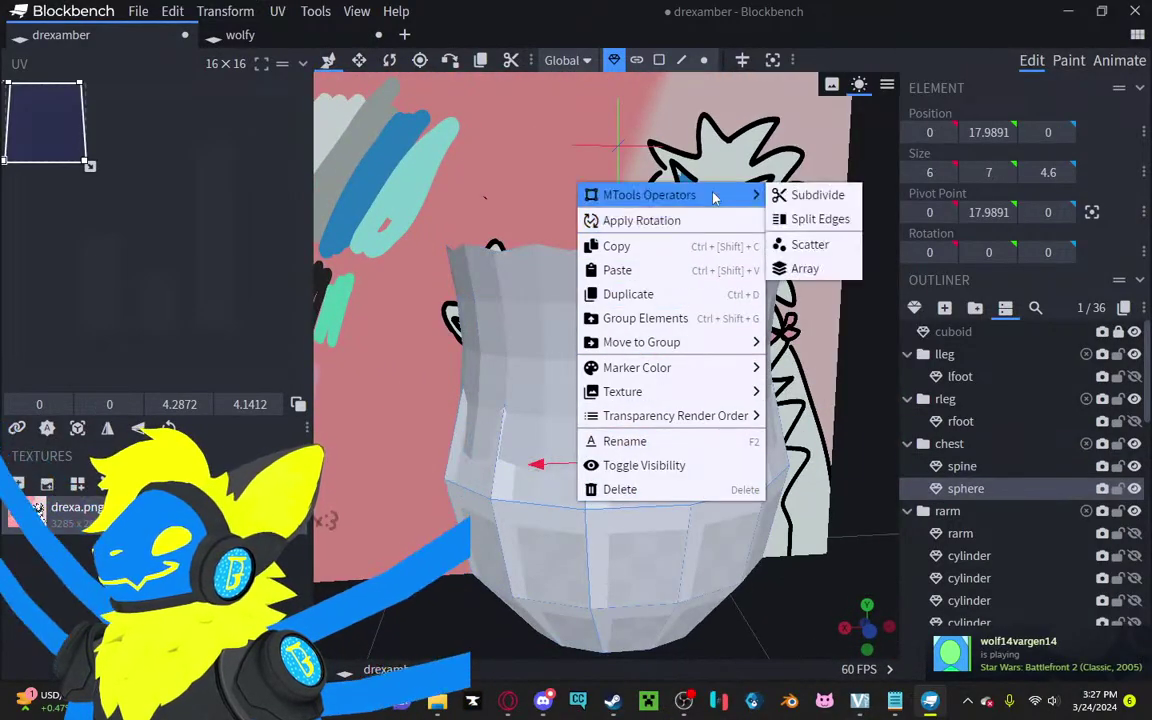
{"action": "left_click", "coordinate": [806, 195]}
{"action": "left_click_drag", "start_coordinate": [806, 195], "coordinate": [773, 150]}
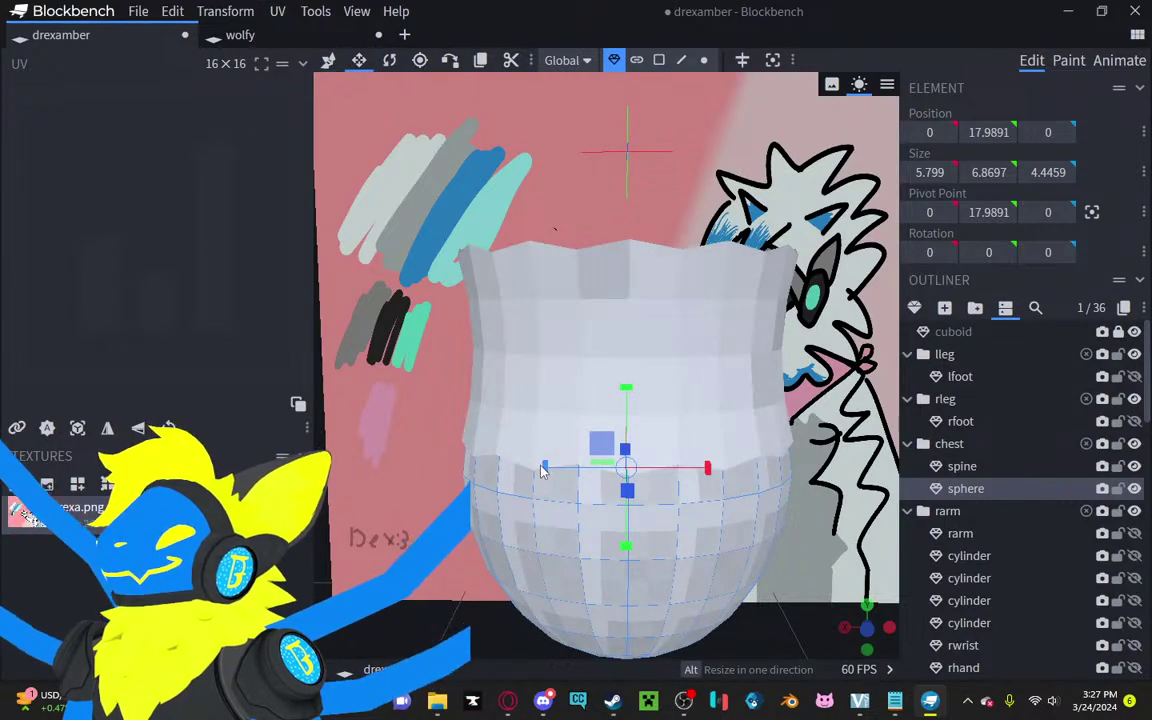
Step: Enlarge the subdivided chest sphere to an X size of 5.999 and a Z size of 4.6459
{"action": "left_click_drag", "start_coordinate": [545, 468], "coordinate": [534, 470]}
{"action": "left_click_drag", "start_coordinate": [325, 409], "coordinate": [493, 407]}
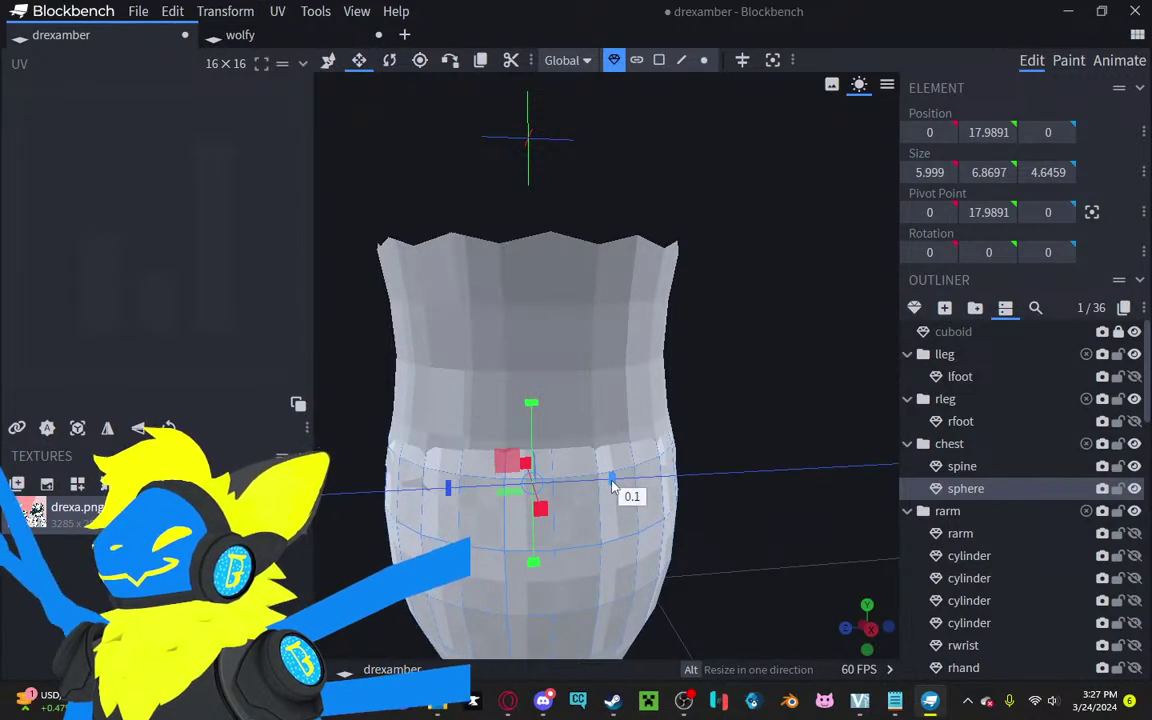
{"action": "left_click_drag", "start_coordinate": [655, 468], "coordinate": [546, 91]}
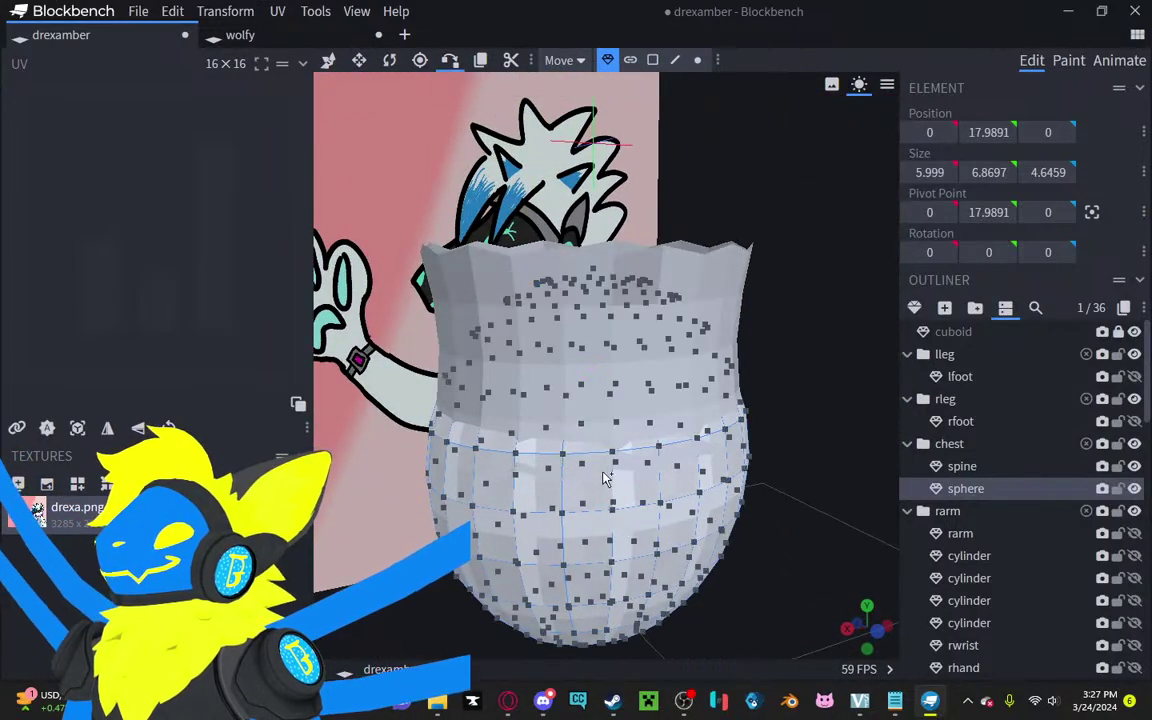
{"action": "left_click", "coordinate": [638, 447]}
{"action": "left_click", "coordinate": [639, 451]}
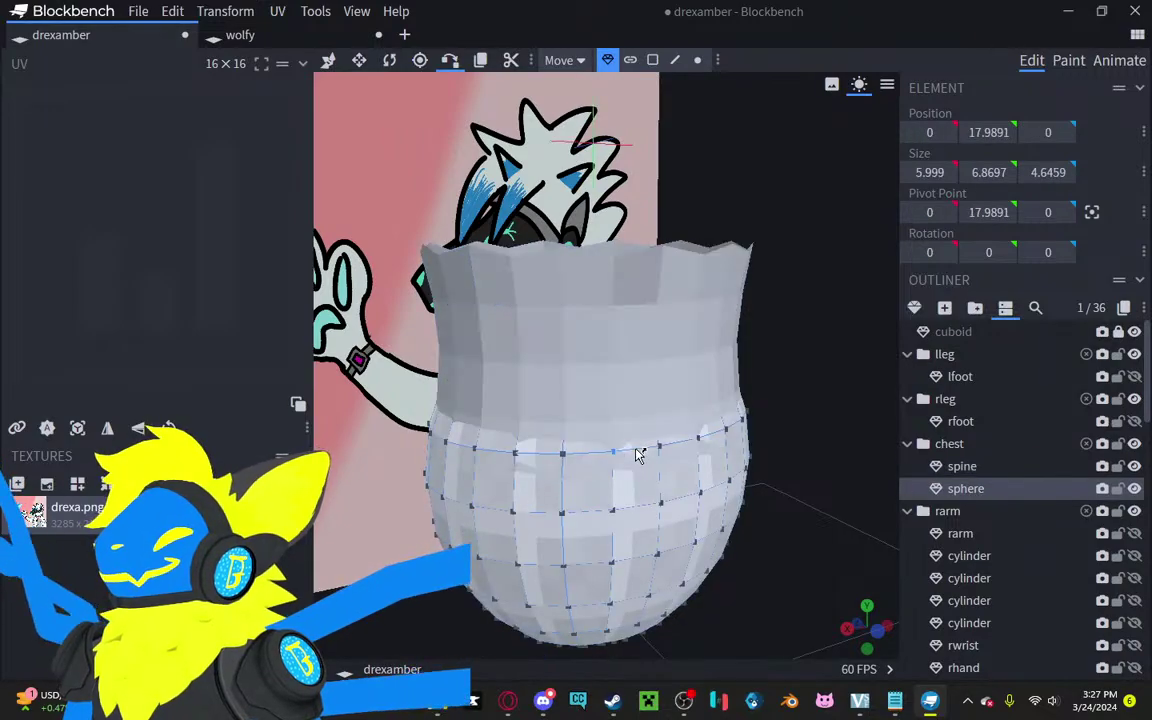
{"action": "left_click", "coordinate": [628, 450]}
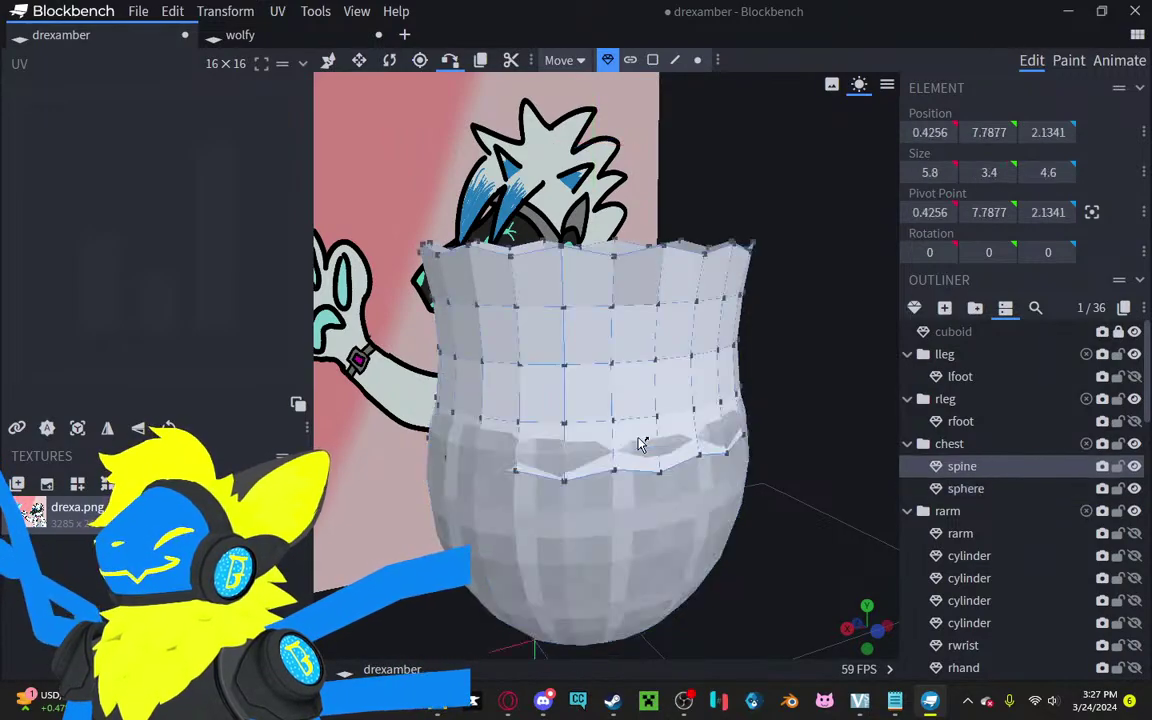
{"action": "left_click", "coordinate": [609, 471]}
{"action": "key", "text": "ctrl+z"}
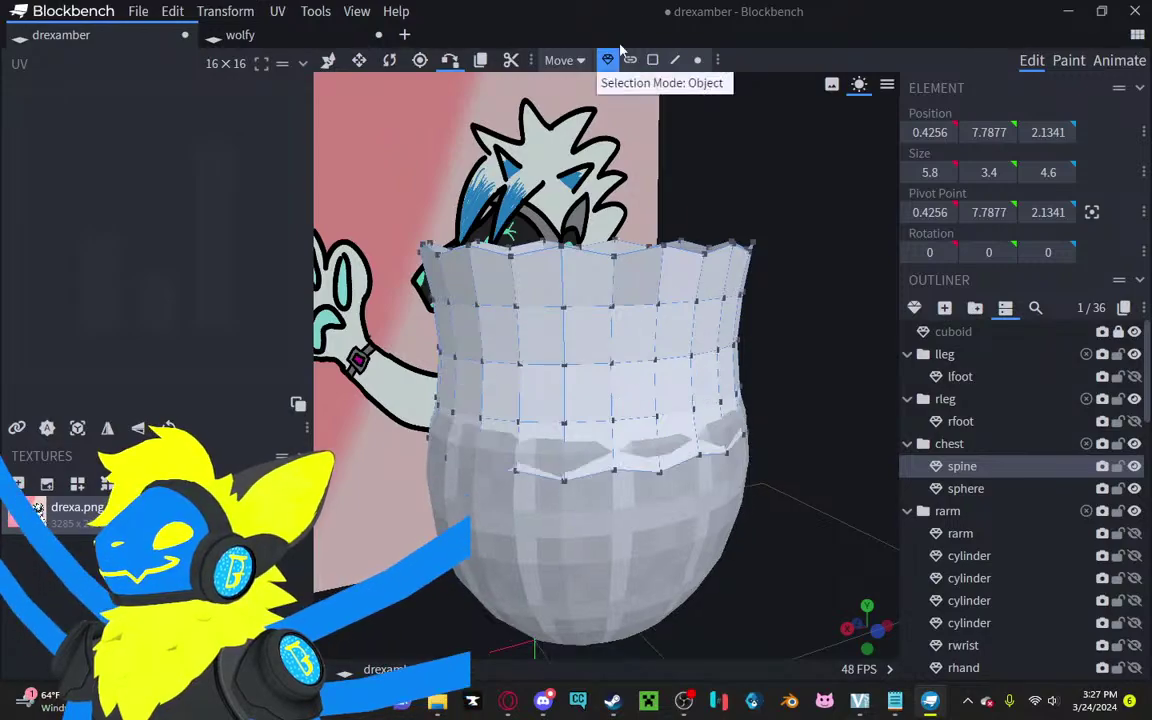
Step: In vertex selection mode, snap three rim vertices at the front middle of the sphere onto the matching lower-edge vertices of the spine
{"action": "left_click", "coordinate": [613, 456]}
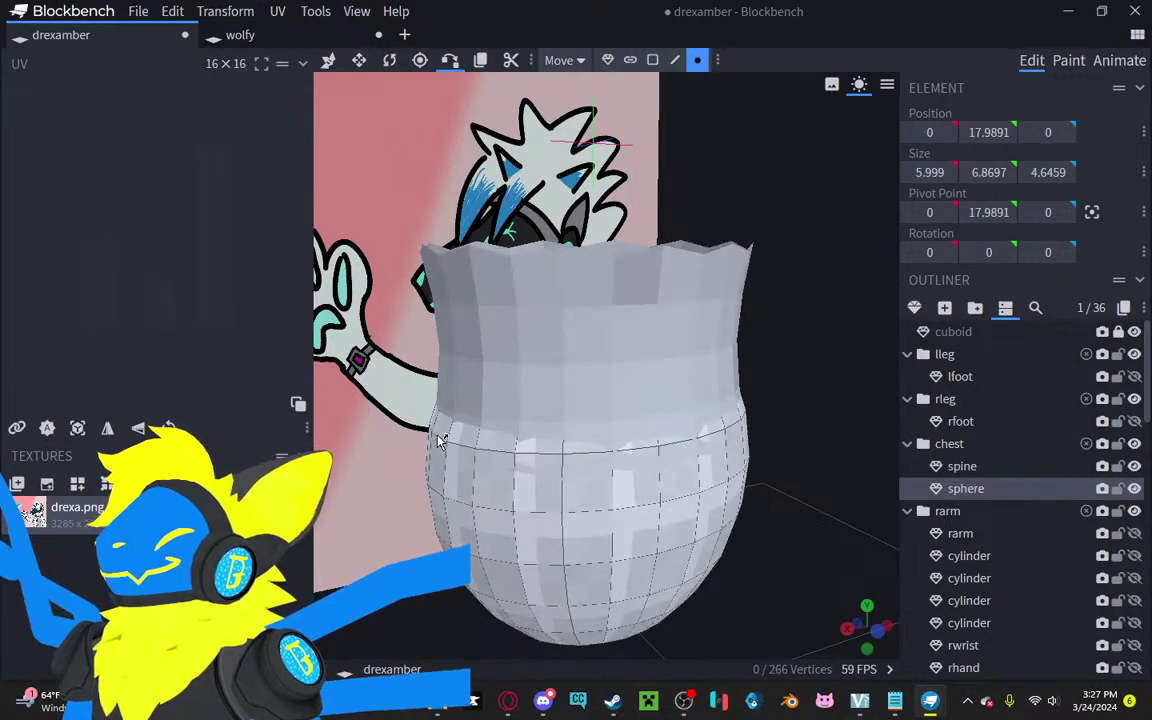
{"action": "left_click", "coordinate": [624, 452]}
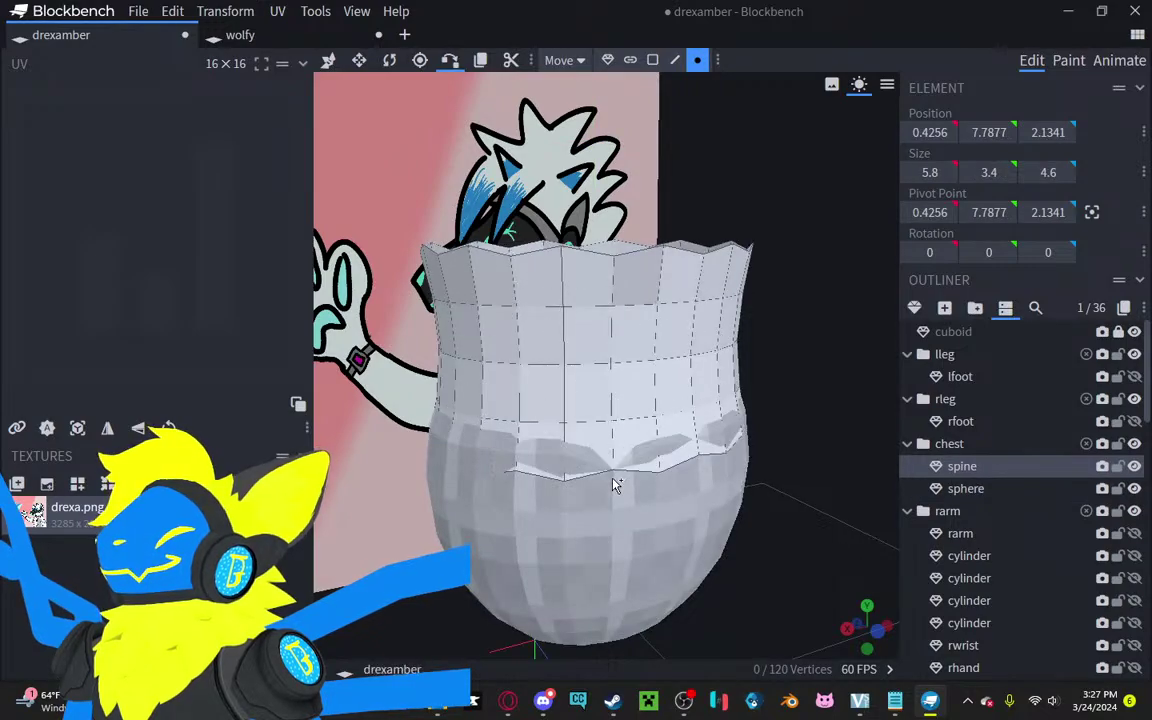
{"action": "left_click", "coordinate": [659, 459]}
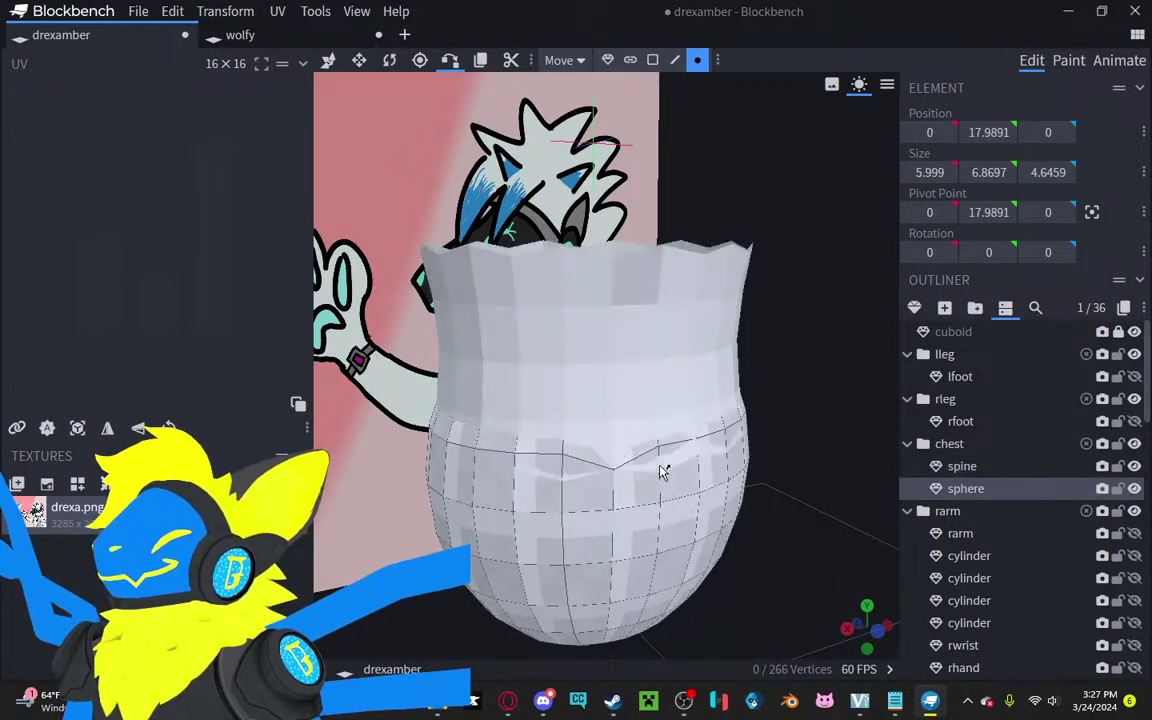
{"action": "left_click", "coordinate": [664, 476]}
{"action": "left_click_drag", "start_coordinate": [843, 420], "coordinate": [676, 465]}
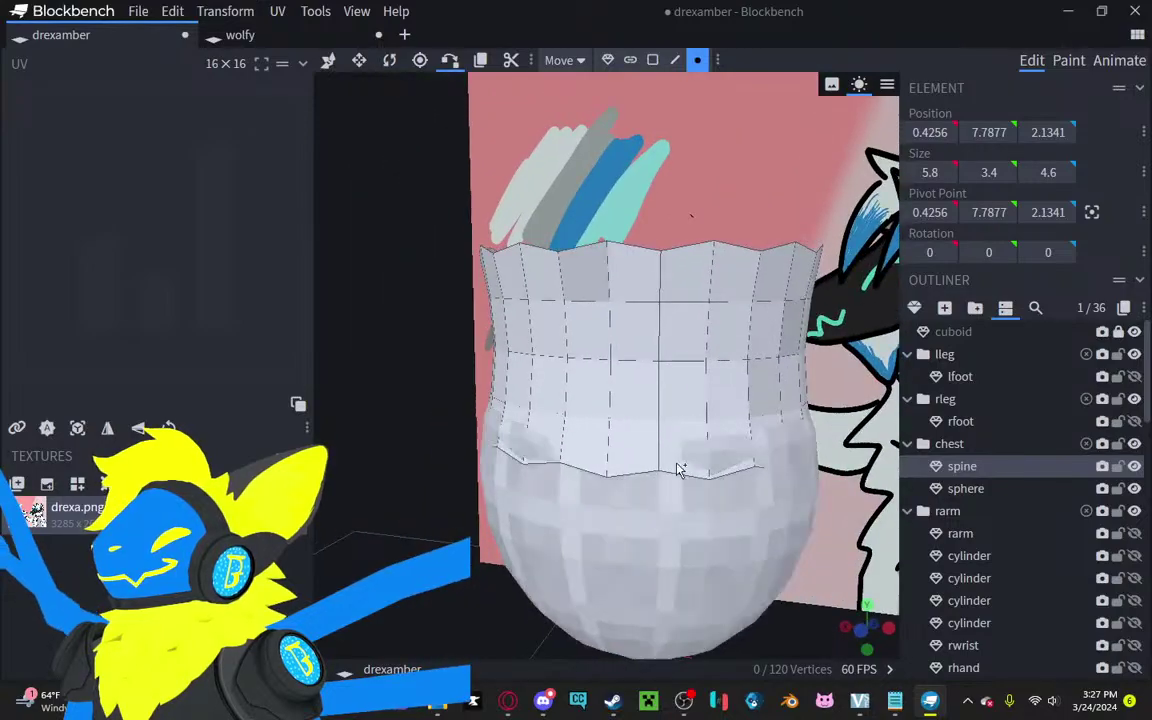
{"action": "left_click", "coordinate": [671, 457]}
{"action": "left_click", "coordinate": [664, 472]}
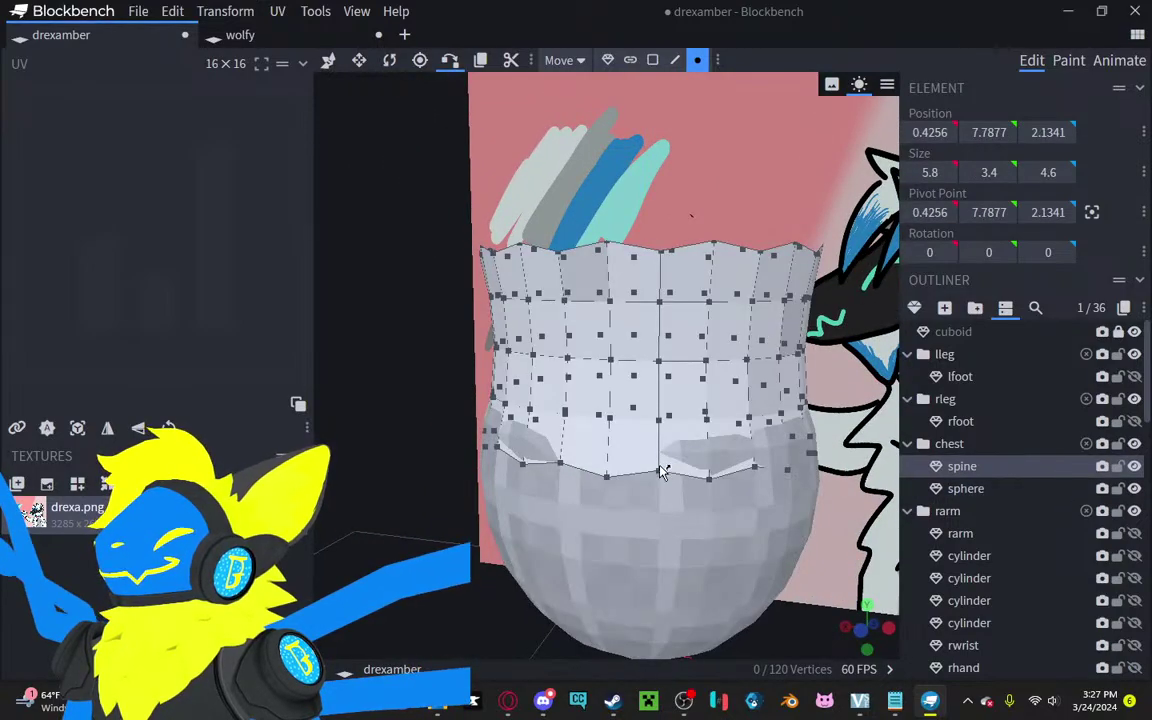
Step: Vertex-snap the sphere's remaining front rim vertices toward the negative-X side onto the spine's lower edge
{"action": "left_click", "coordinate": [707, 457]}
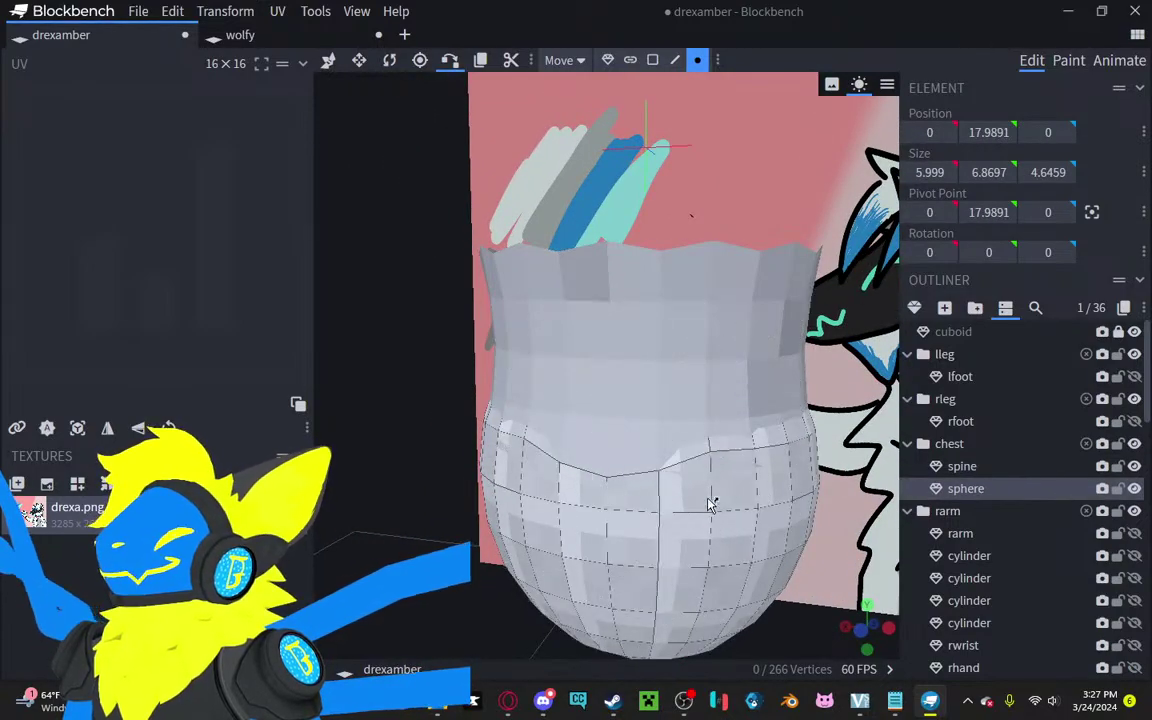
{"action": "left_click", "coordinate": [715, 478]}
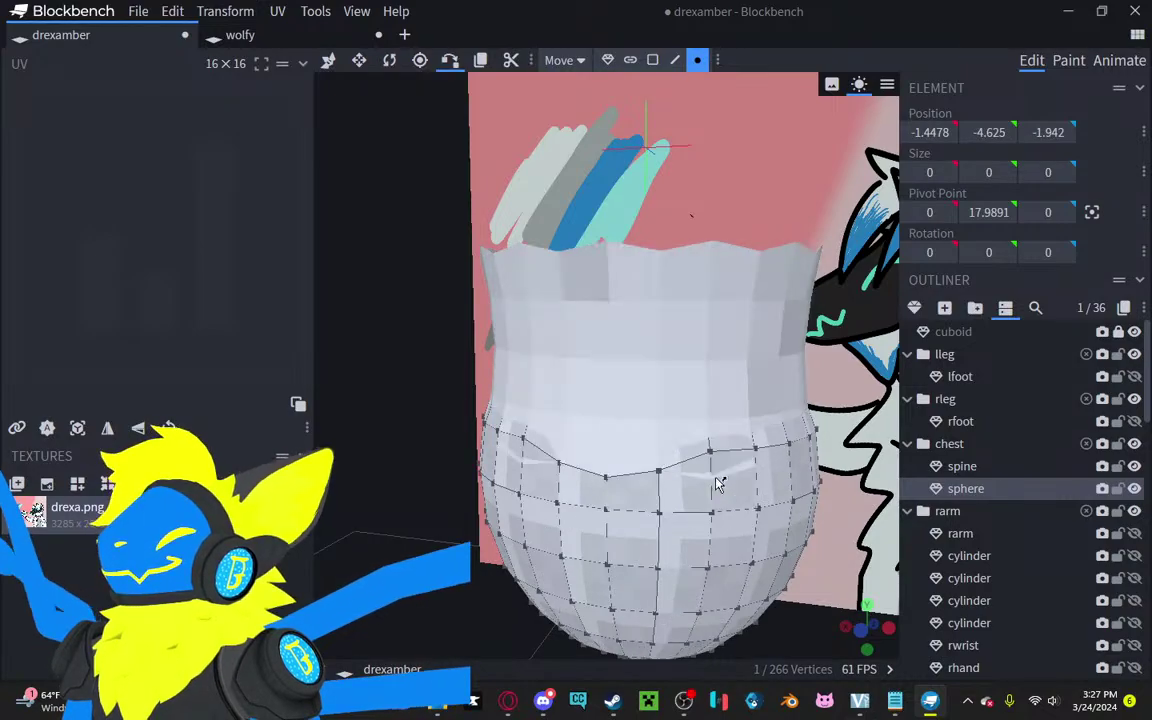
{"action": "left_click", "coordinate": [711, 482]}
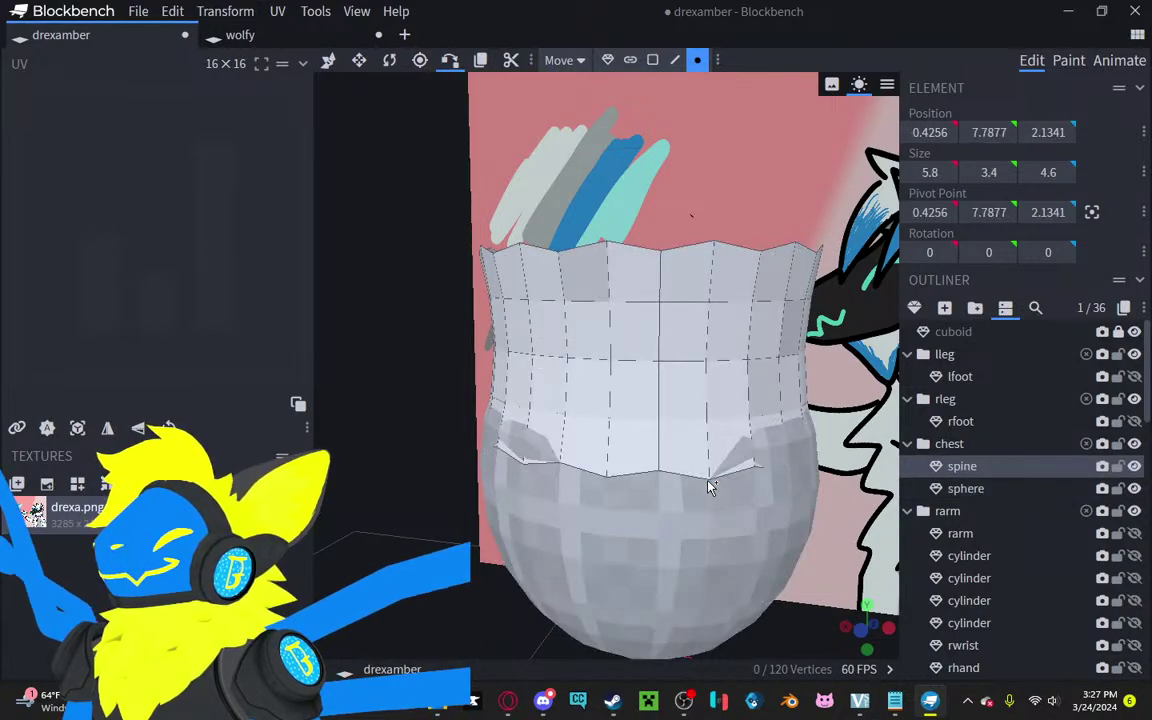
{"action": "left_click", "coordinate": [757, 460]}
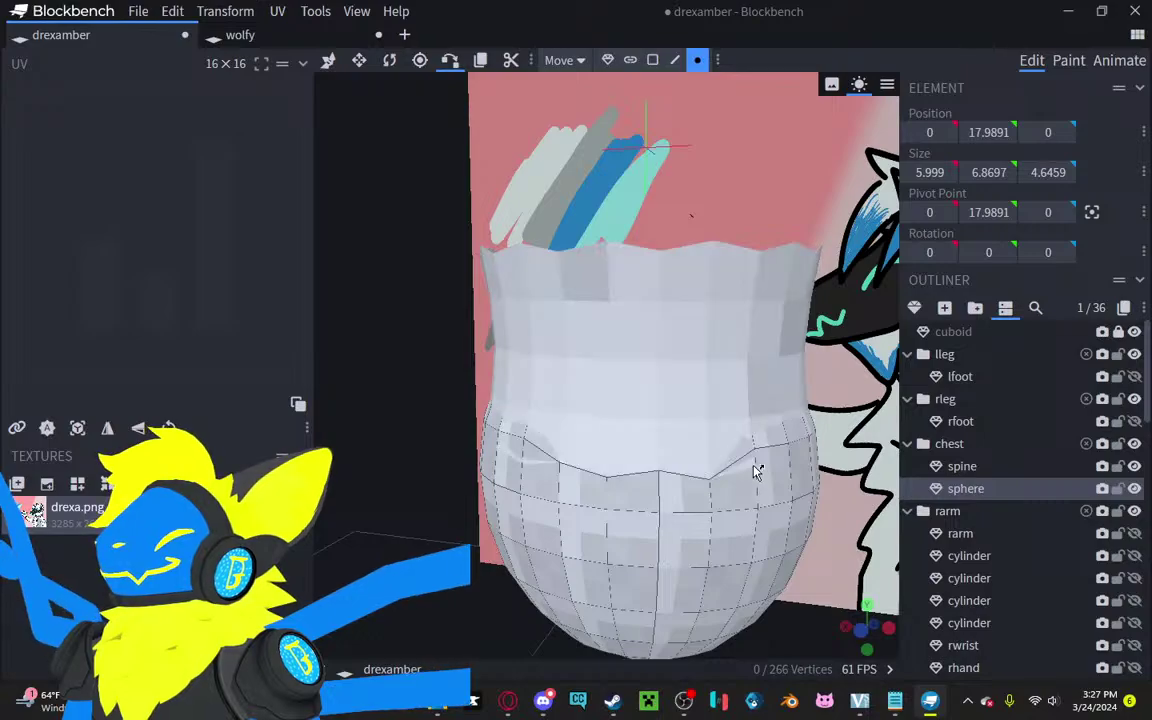
{"action": "left_click", "coordinate": [757, 474]}
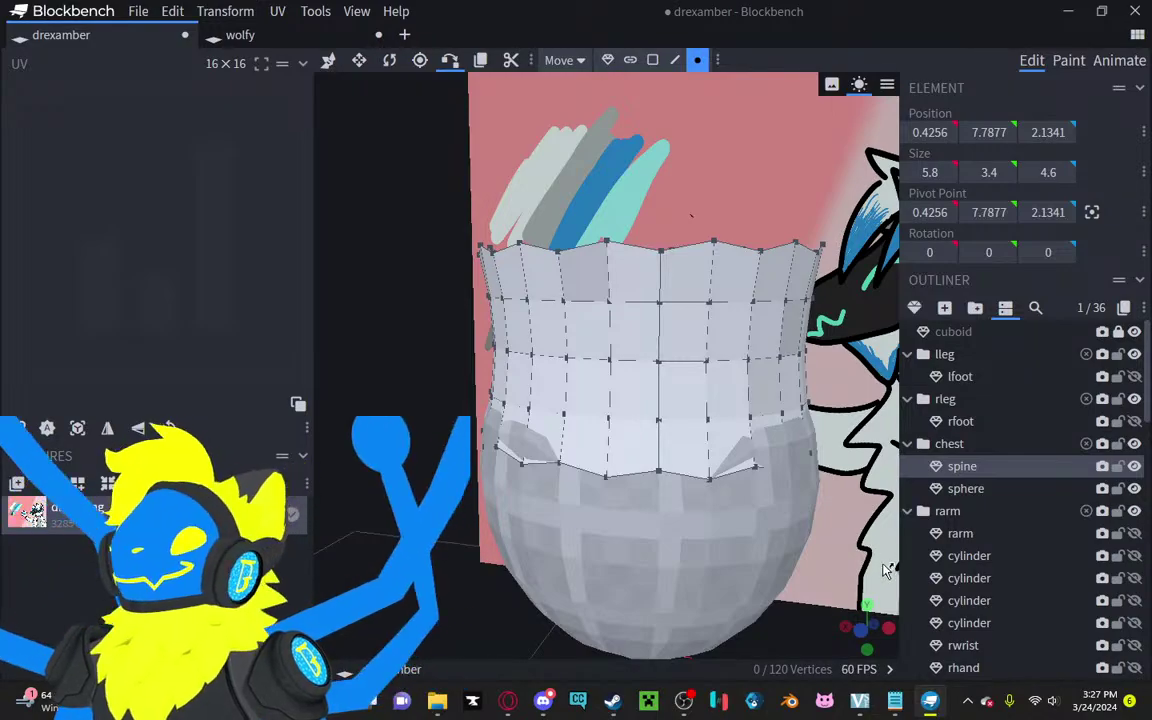
{"action": "left_click", "coordinate": [786, 450]}
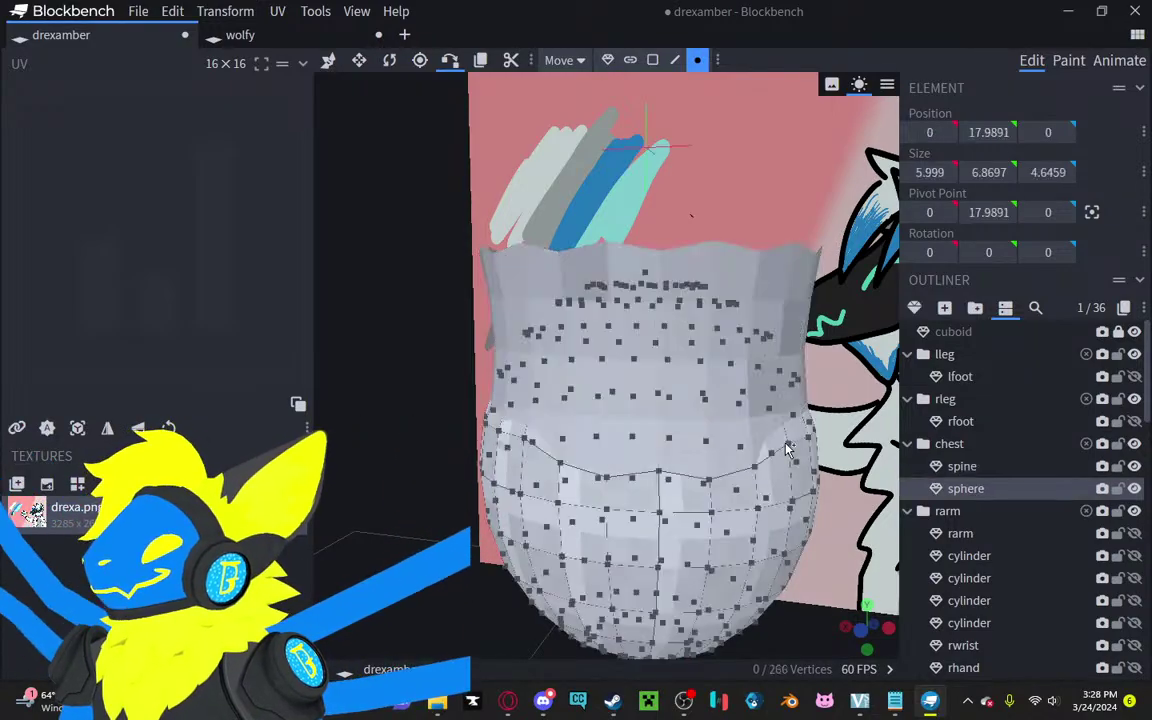
{"action": "left_click_drag", "start_coordinate": [786, 450], "coordinate": [714, 488]}
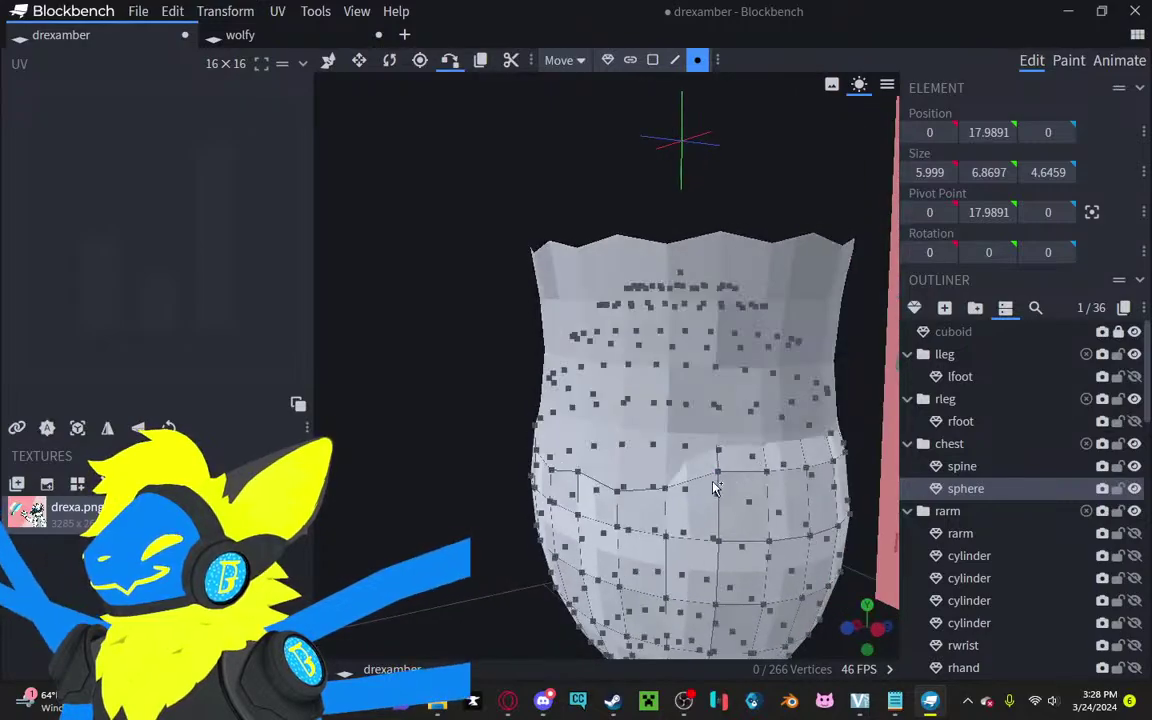
Step: Snap the sphere's rim vertices around the front corner of the negative-X side to the spine's bottom vertices
{"action": "left_click", "coordinate": [720, 480]}
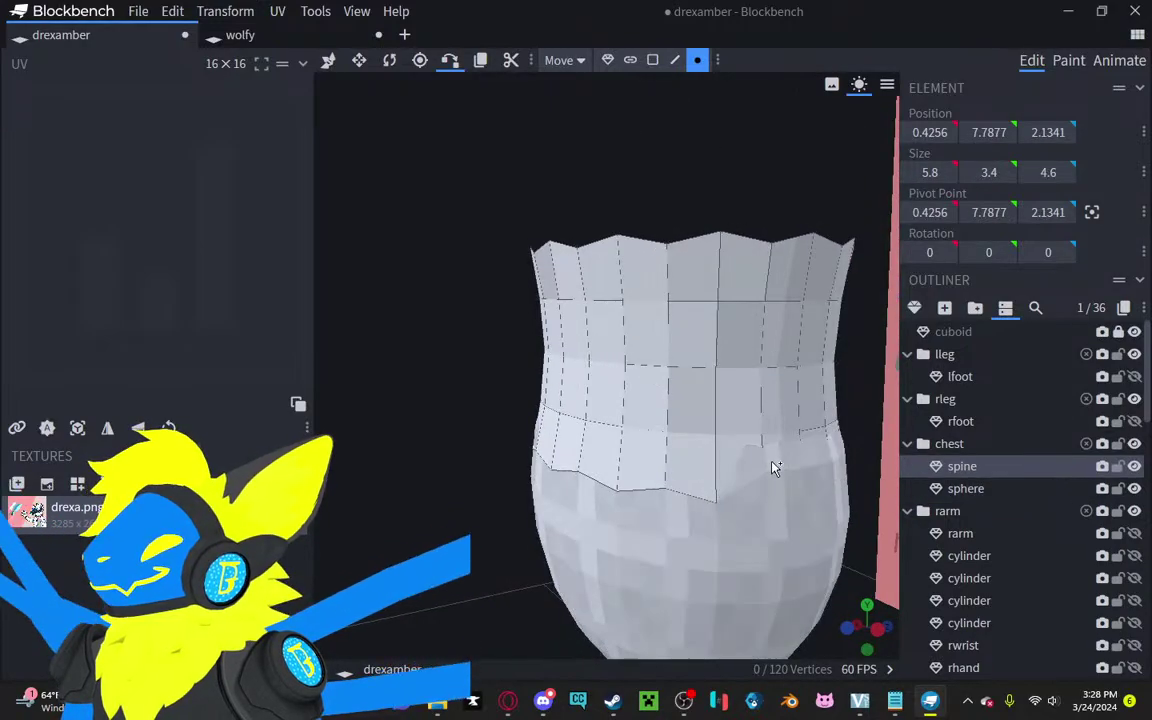
{"action": "left_click", "coordinate": [762, 494]}
{"action": "left_click", "coordinate": [765, 497]}
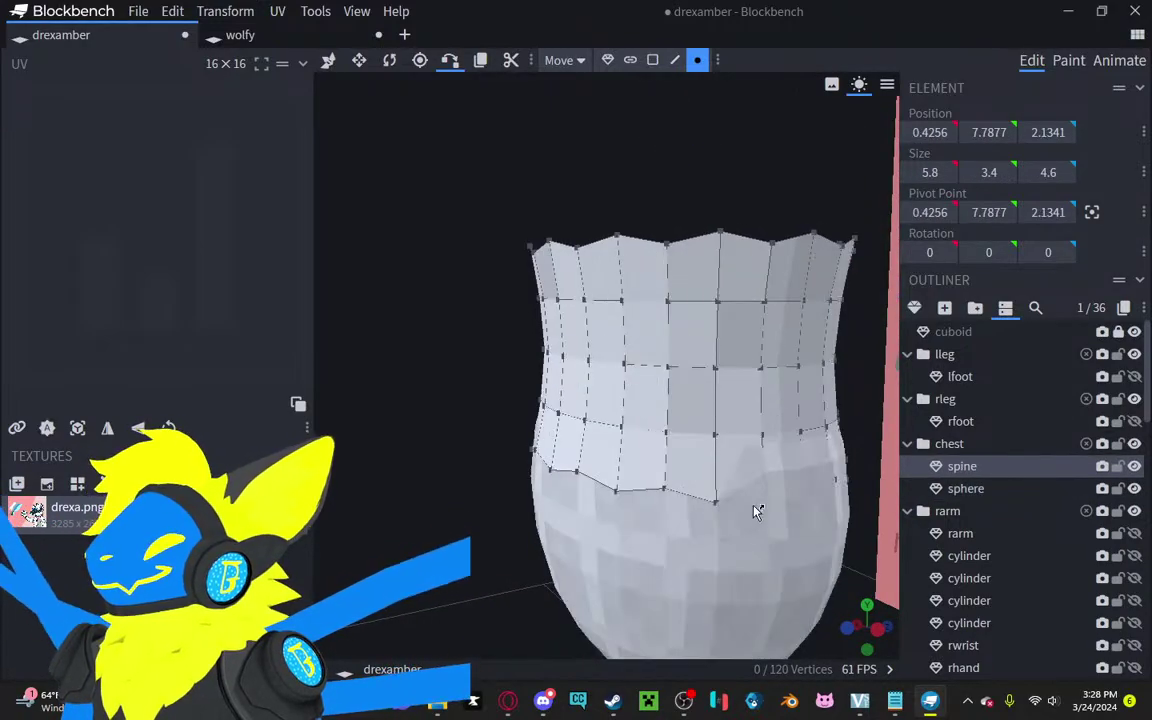
{"action": "left_click", "coordinate": [767, 499]}
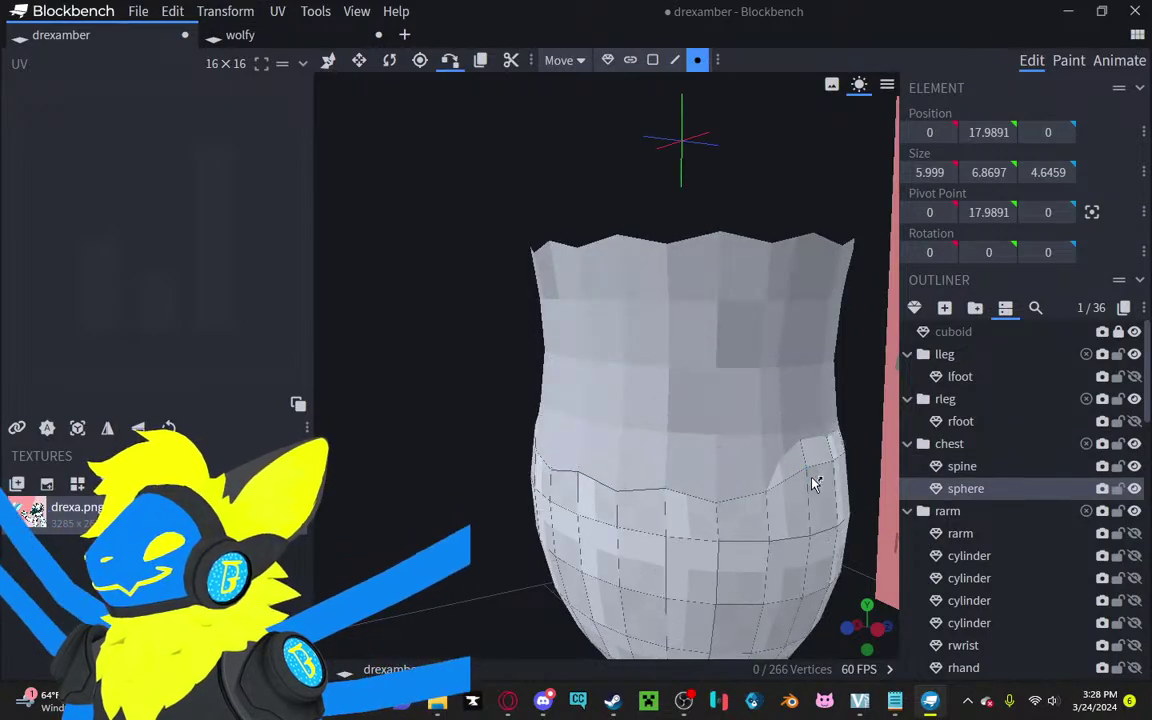
{"action": "left_click", "coordinate": [813, 481]}
{"action": "left_click_drag", "start_coordinate": [818, 487], "coordinate": [778, 495]}
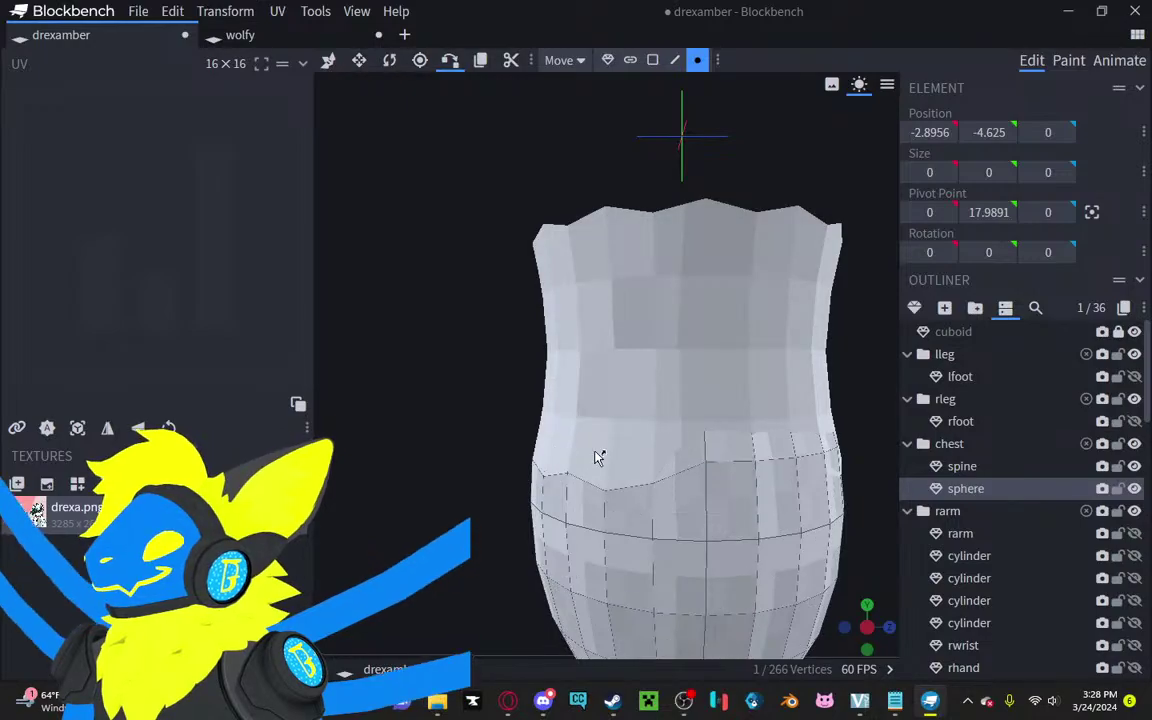
Step: Snap the sphere's rim vertices along the middle of the negative-X side to the spine's lower edge
{"action": "left_click", "coordinate": [681, 470]}
{"action": "left_click", "coordinate": [775, 463]}
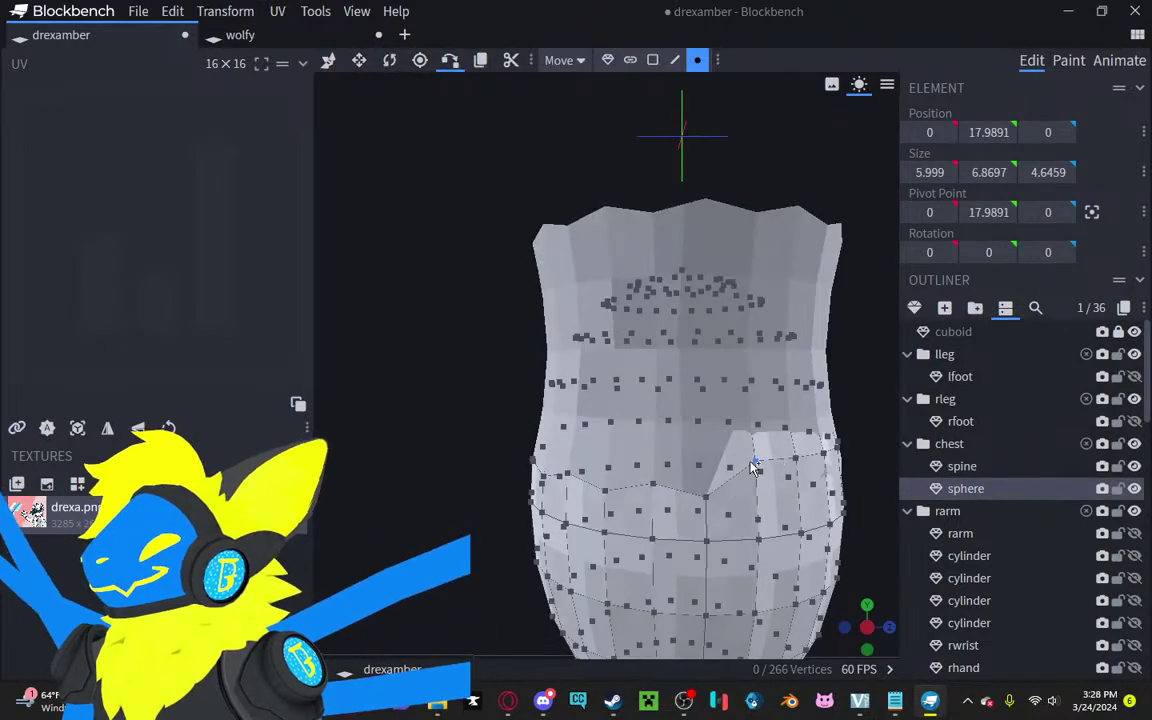
{"action": "left_click", "coordinate": [697, 471]}
{"action": "left_click", "coordinate": [766, 481]}
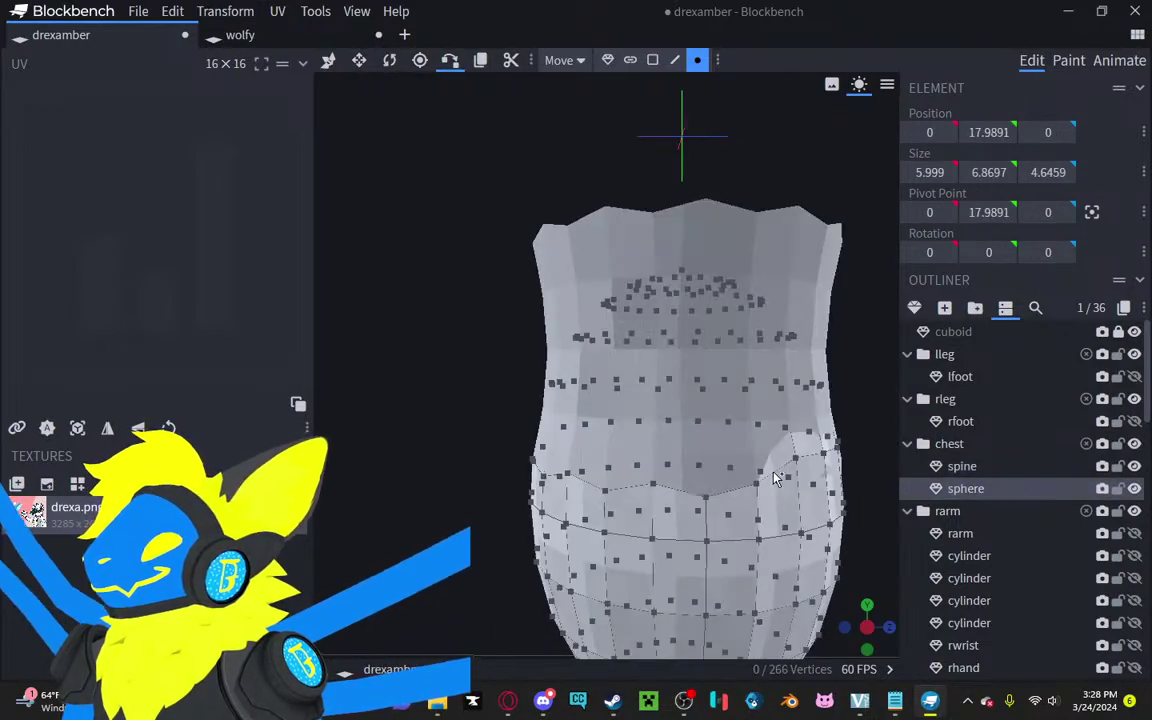
{"action": "left_click", "coordinate": [805, 480]}
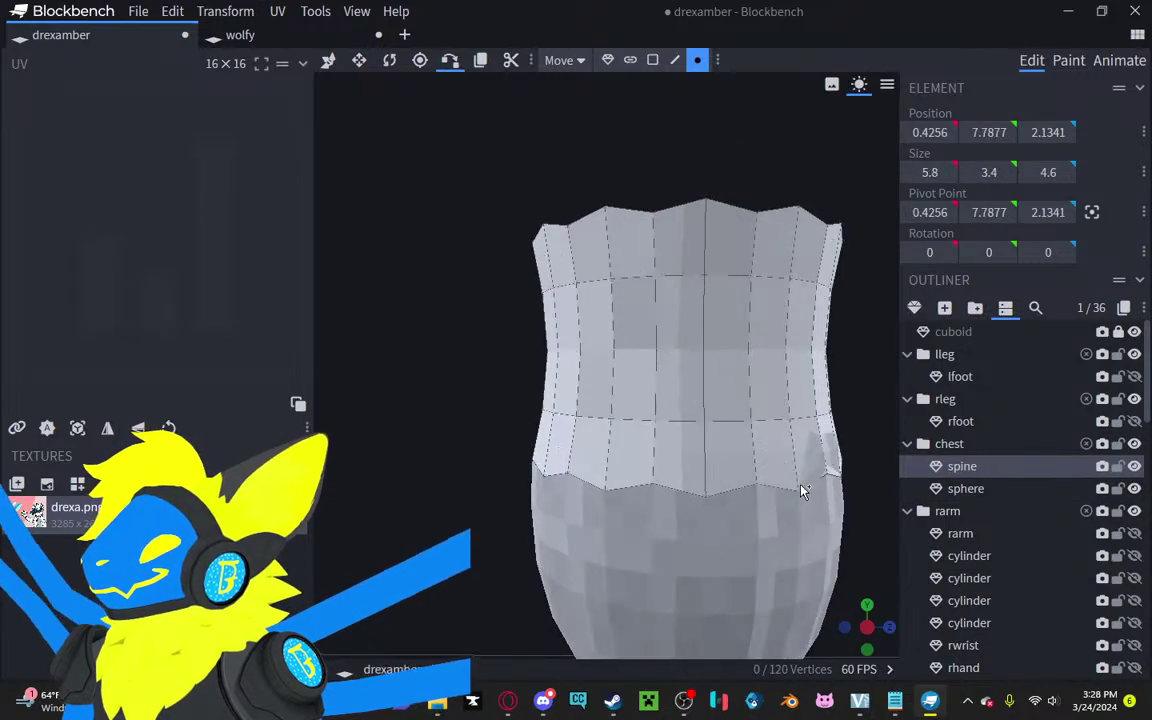
Step: Snap the sphere's rim vertices around the back corner of the negative-X side onto the spine's lower-edge vertices
{"action": "left_click", "coordinate": [705, 493]}
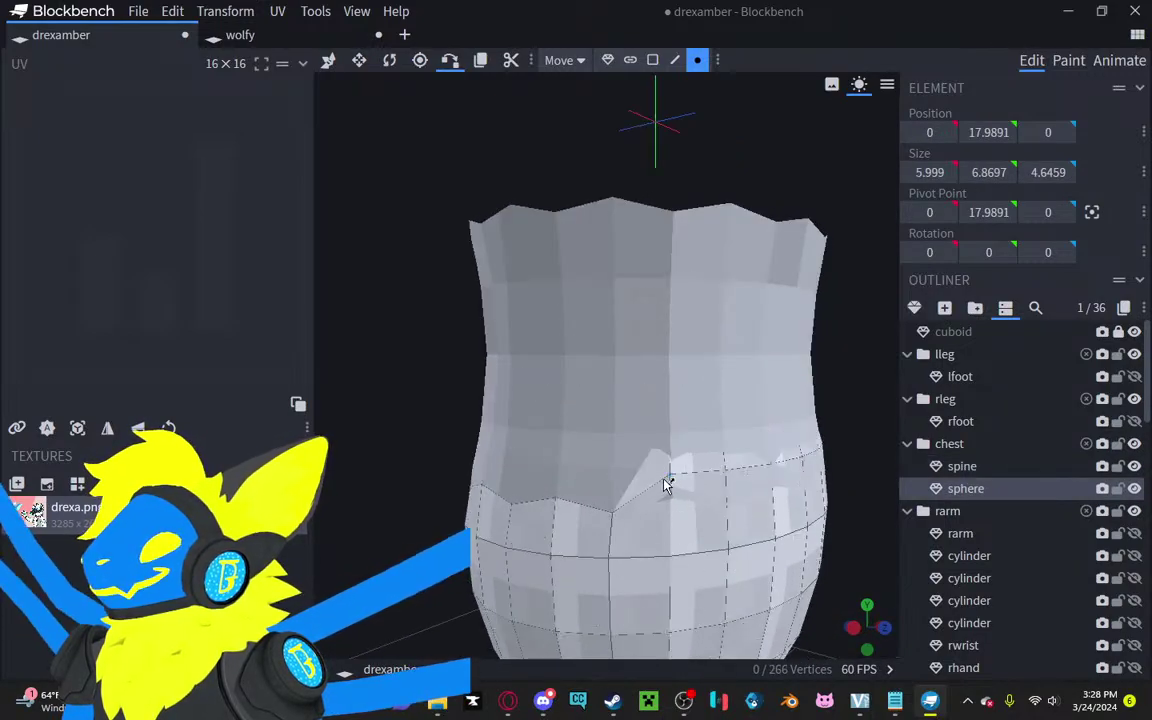
{"action": "left_click", "coordinate": [655, 478]}
{"action": "left_click", "coordinate": [735, 478]}
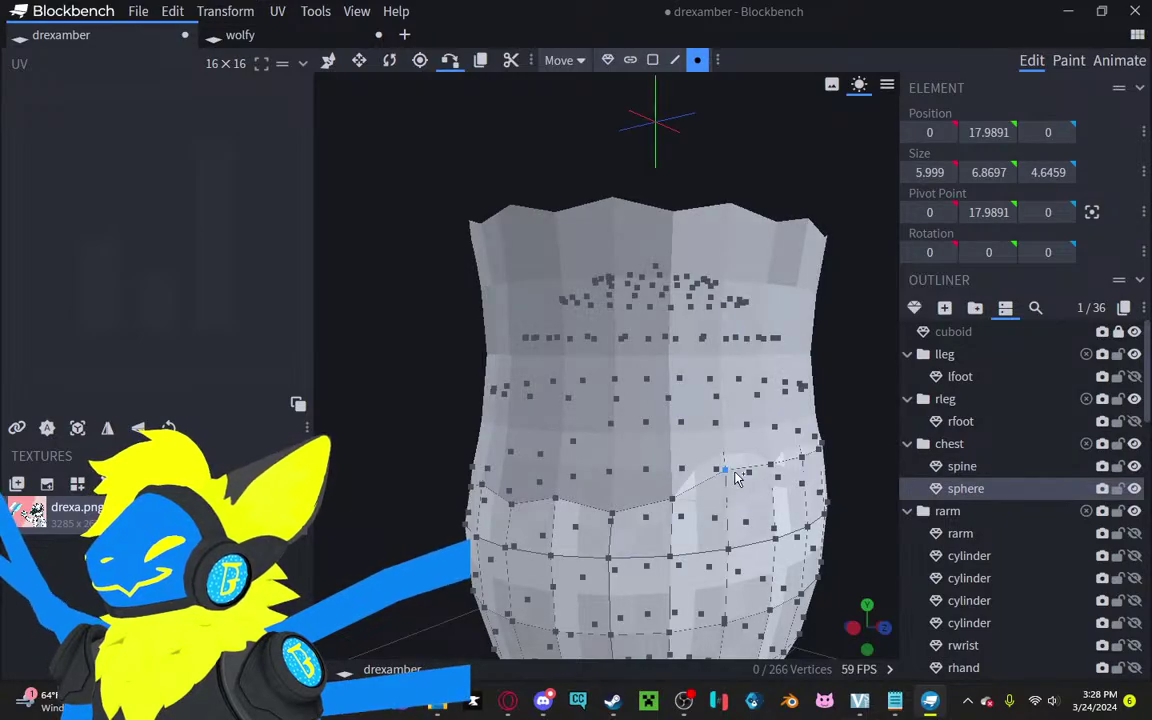
{"action": "left_click", "coordinate": [721, 507]}
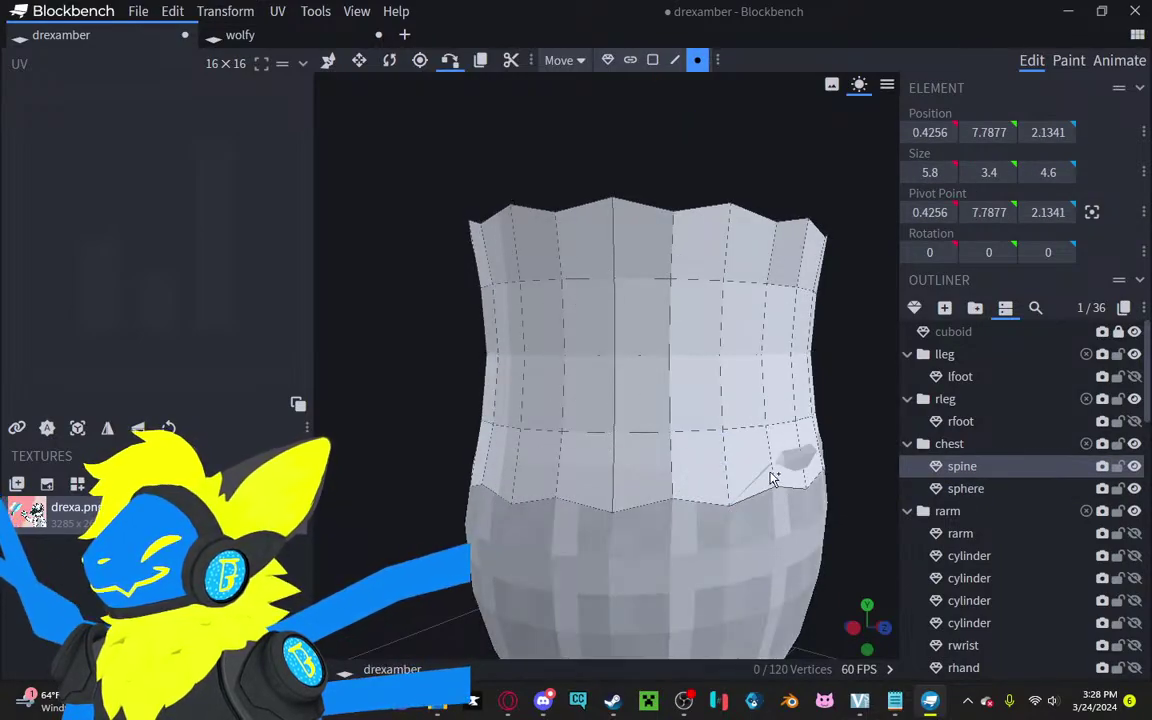
{"action": "left_click", "coordinate": [784, 467]}
{"action": "left_click", "coordinate": [774, 491]}
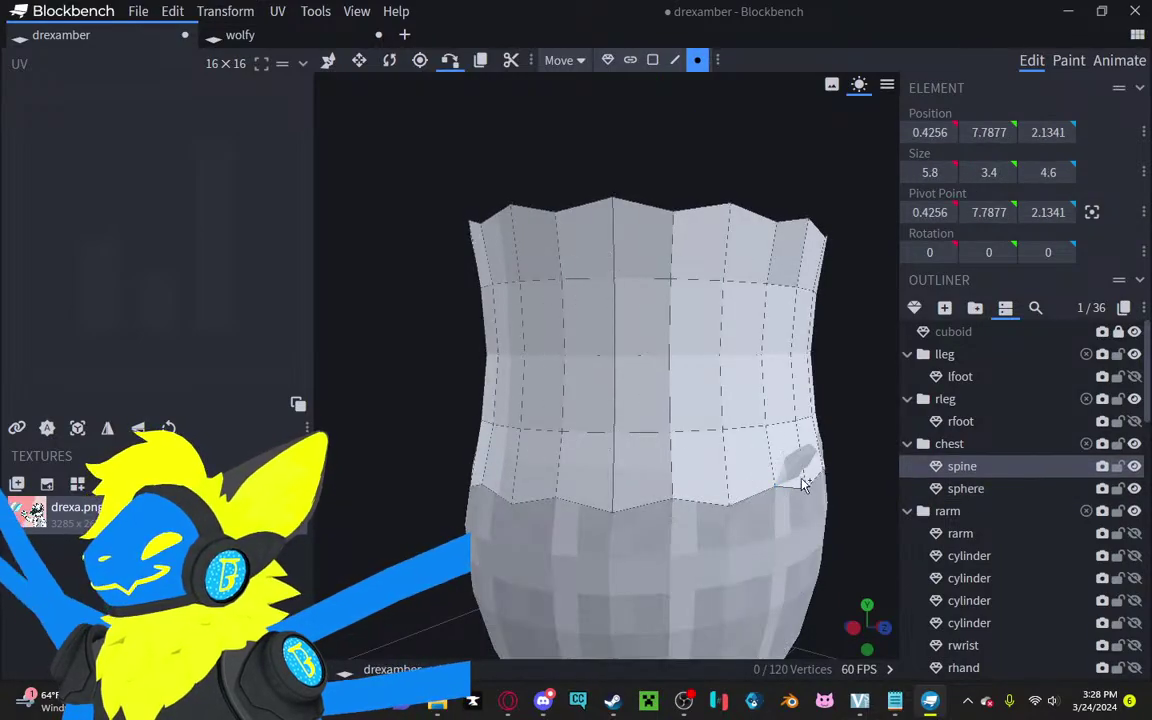
{"action": "left_click_drag", "start_coordinate": [801, 478], "coordinate": [716, 444]}
Step: Snap the sphere's rim vertices from the middle of the back toward the positive-X side onto the spine's bottom edge
{"action": "left_click", "coordinate": [603, 430]}
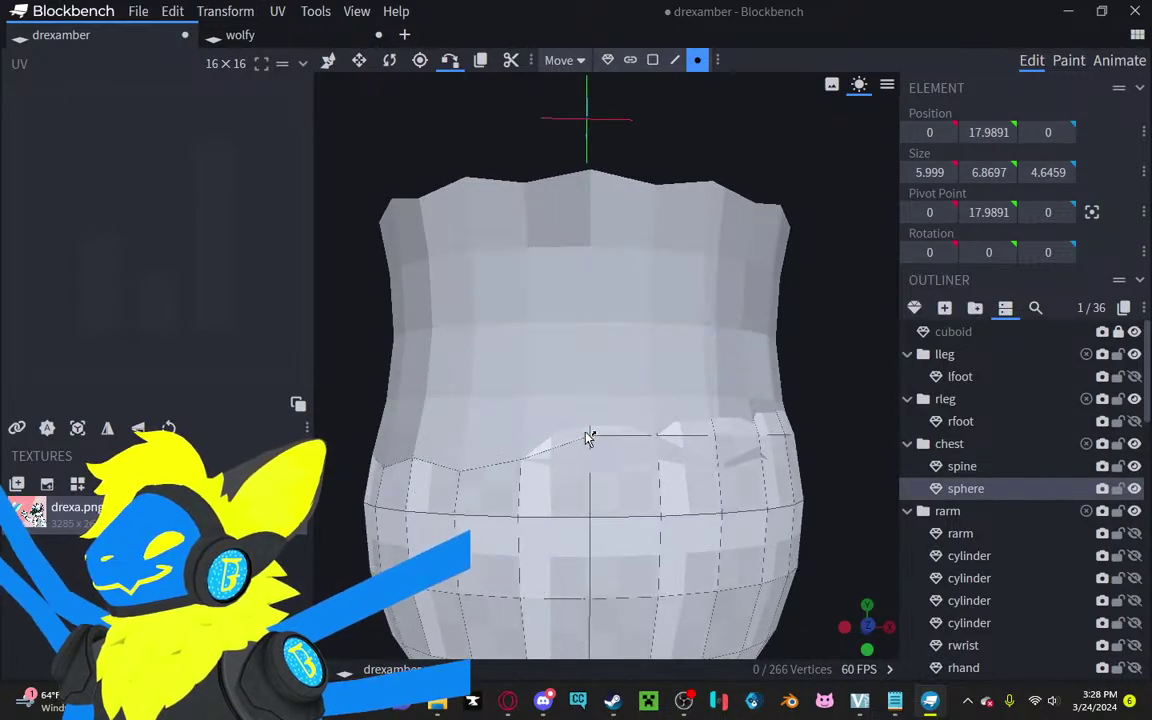
{"action": "left_click", "coordinate": [592, 440]}
{"action": "left_click", "coordinate": [660, 440]}
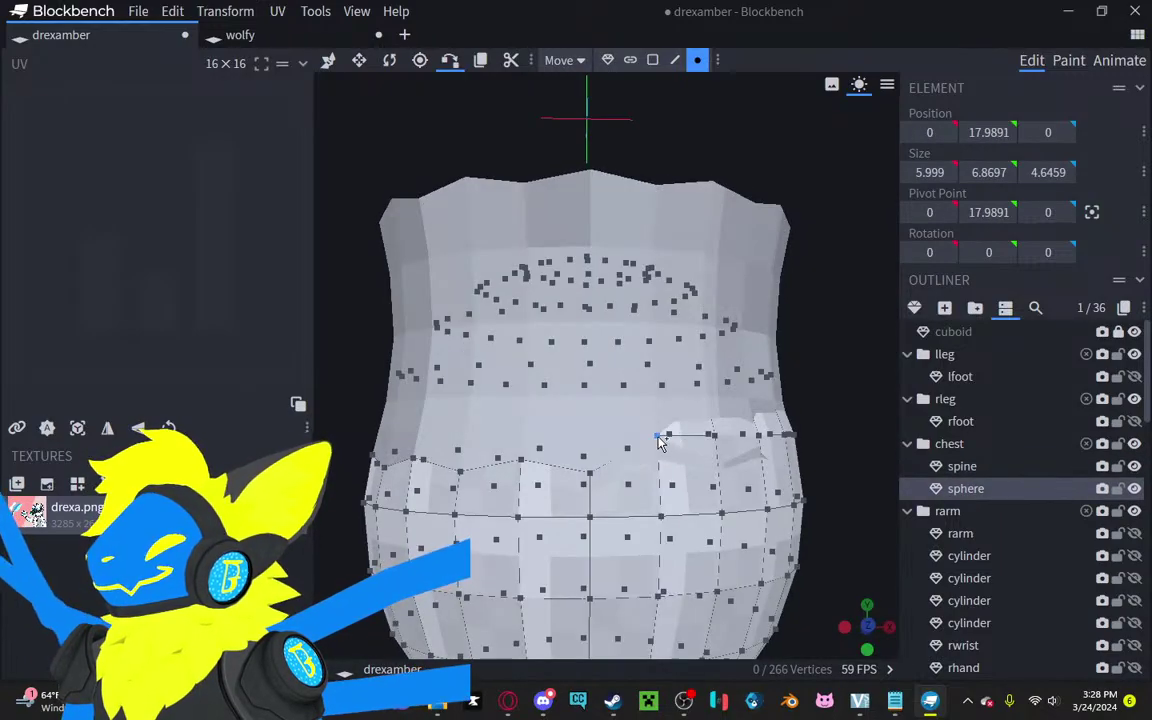
{"action": "left_click_drag", "start_coordinate": [845, 480], "coordinate": [868, 501]}
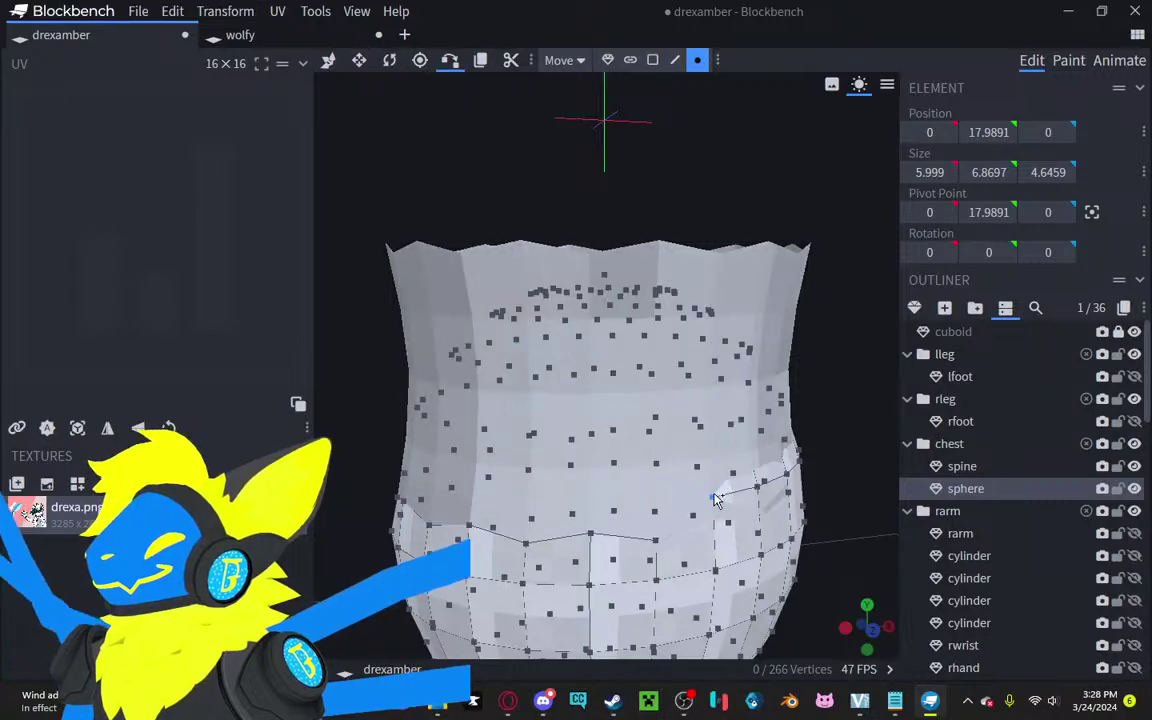
{"action": "left_click", "coordinate": [706, 485]}
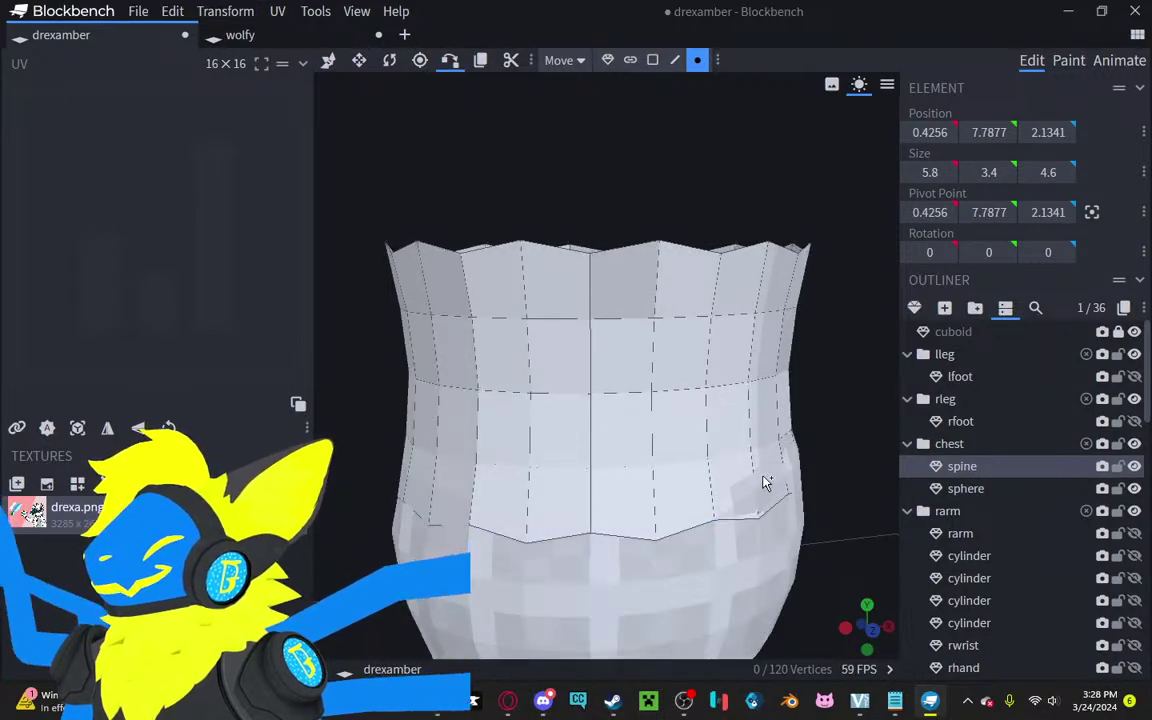
{"action": "left_click", "coordinate": [760, 497]}
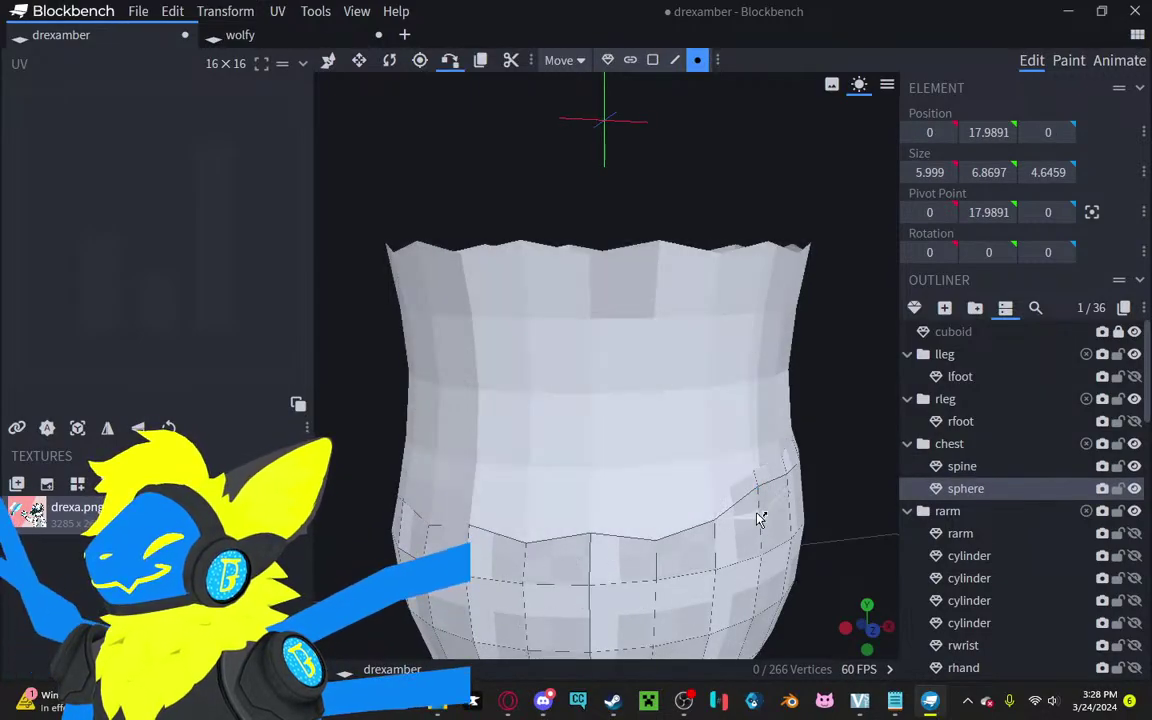
{"action": "left_click", "coordinate": [763, 525]}
Step: Snap the sphere's rim vertices around the back corner of the positive-X side onto the spine's lower-edge vertices
{"action": "left_click_drag", "start_coordinate": [836, 427], "coordinate": [751, 404]}
{"action": "left_click", "coordinate": [619, 471]}
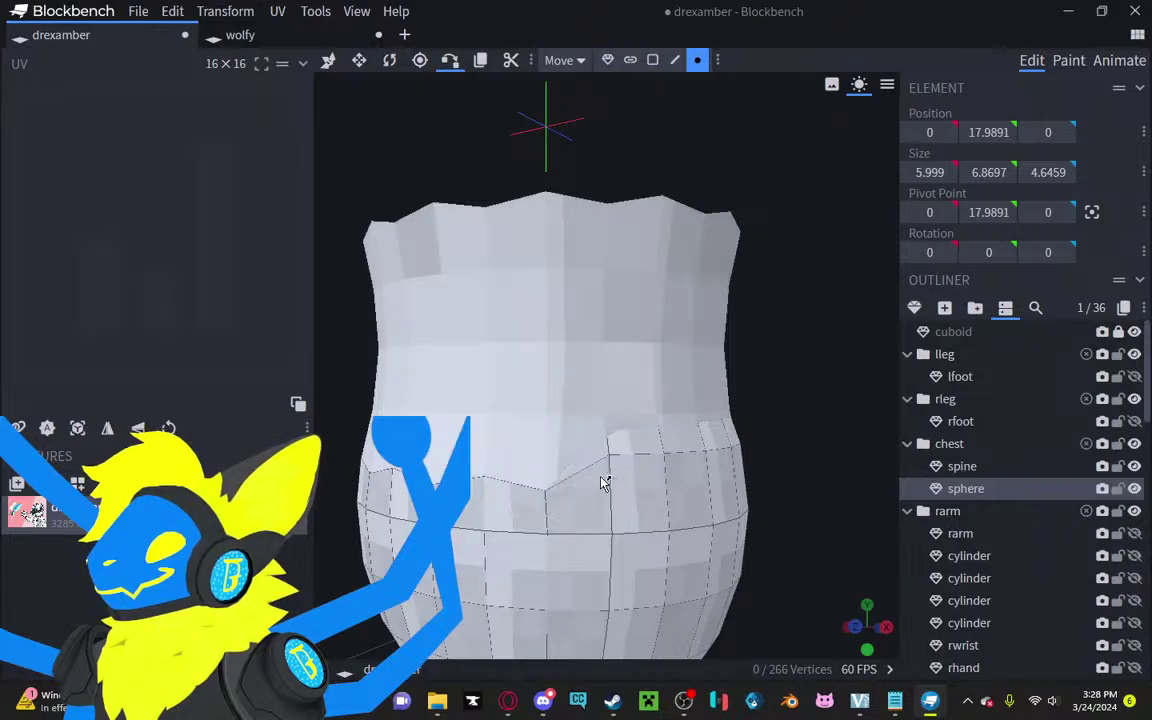
{"action": "left_click", "coordinate": [610, 481]}
{"action": "left_click", "coordinate": [664, 462]}
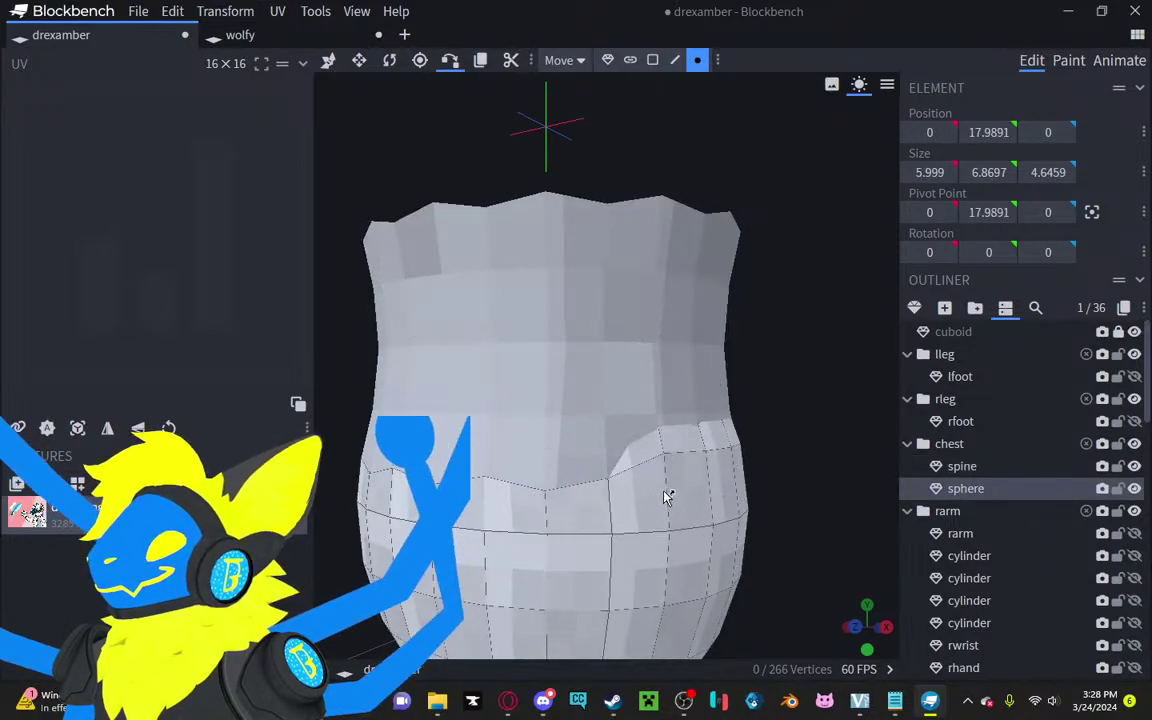
{"action": "left_click", "coordinate": [660, 490]}
{"action": "left_click", "coordinate": [688, 453]}
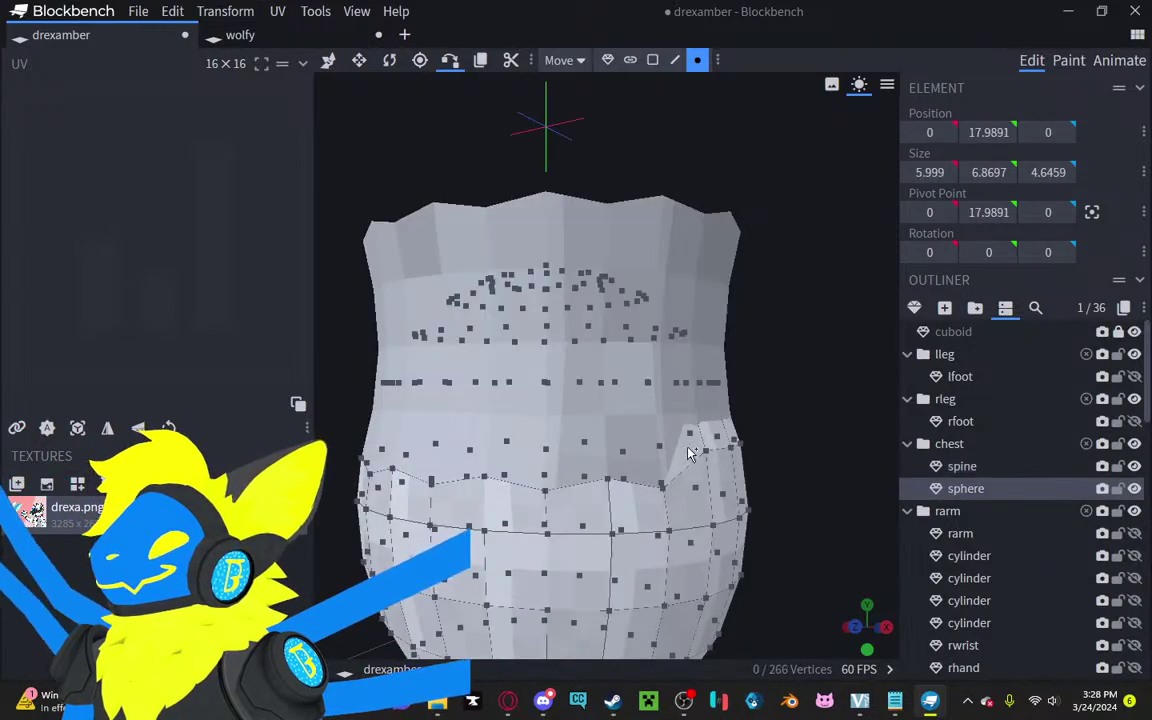
{"action": "left_click", "coordinate": [686, 409]}
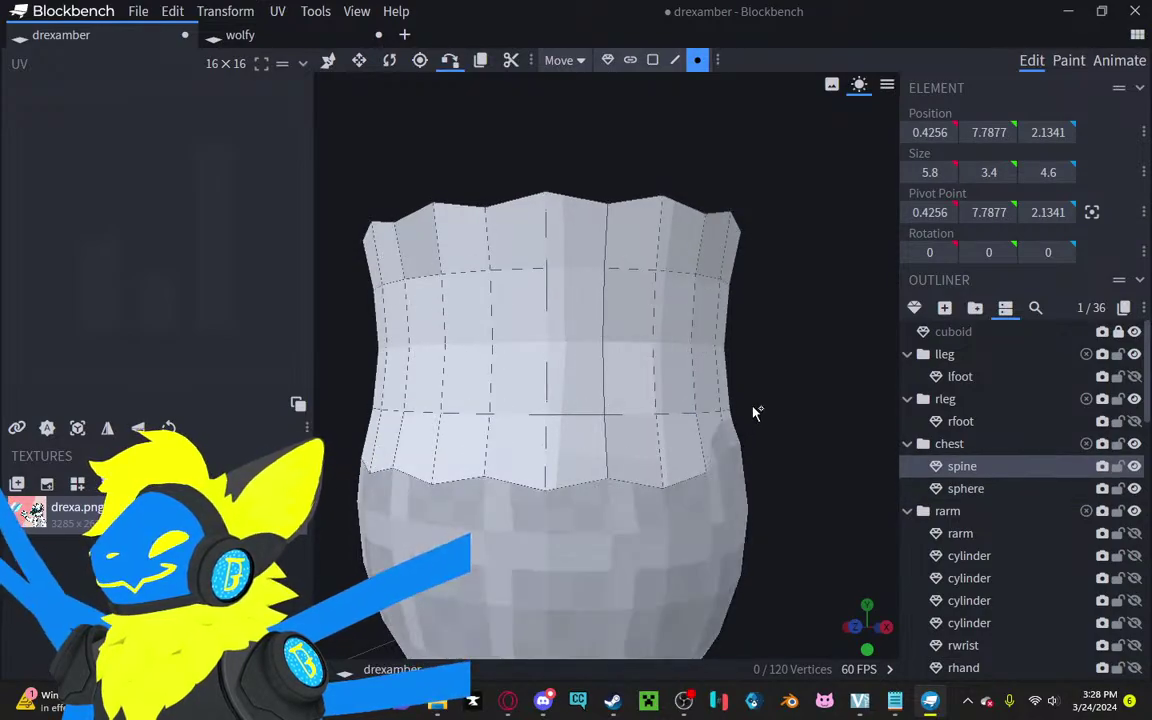
Step: Snap the sphere's rim vertices along the middle of the positive-X side to the spine's bottom edge
{"action": "left_click_drag", "start_coordinate": [755, 410], "coordinate": [653, 403]}
{"action": "left_click", "coordinate": [548, 445]}
{"action": "left_click", "coordinate": [527, 381]}
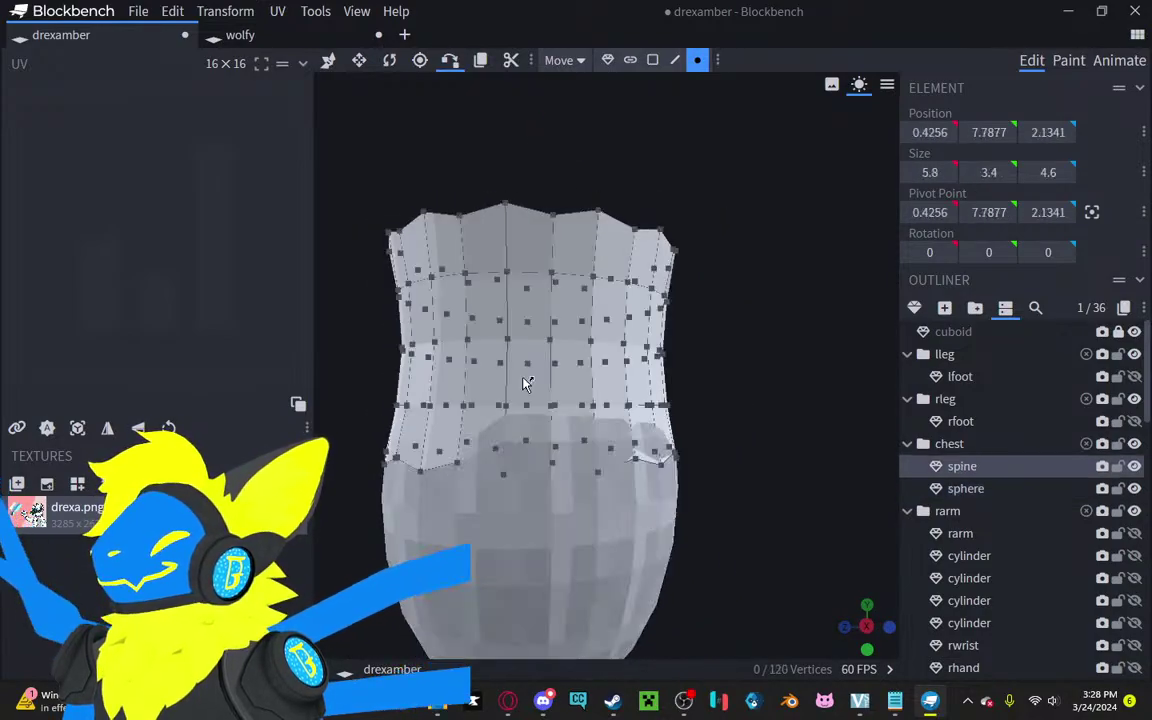
{"action": "left_click", "coordinate": [563, 449]}
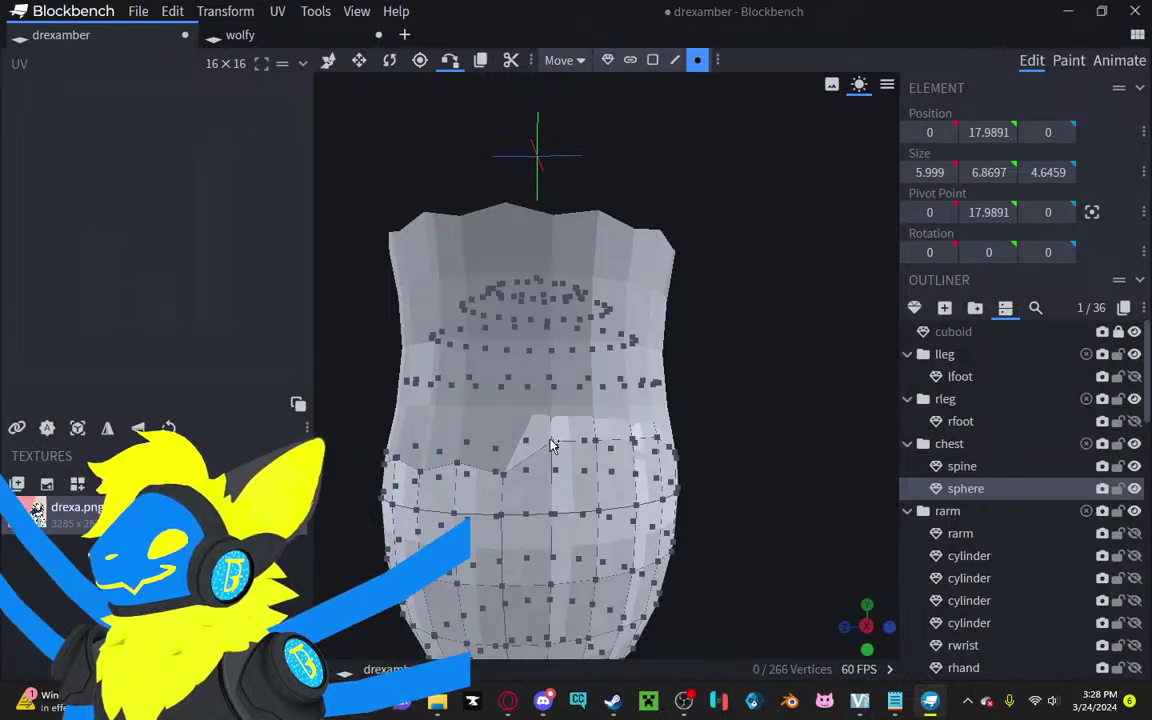
{"action": "left_click", "coordinate": [577, 430]}
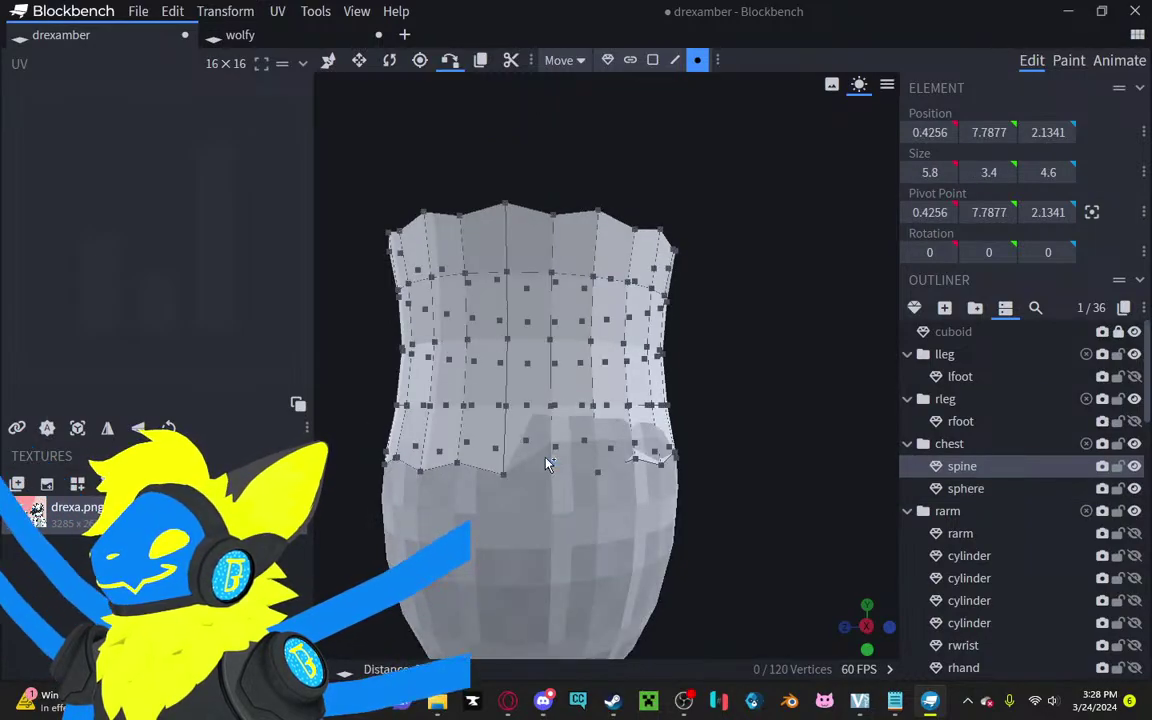
Step: Snap the last unjoined sphere rim vertices toward the front corner of the positive-X side onto the spine's bottom vertices
{"action": "left_click_drag", "start_coordinate": [546, 463], "coordinate": [653, 464]}
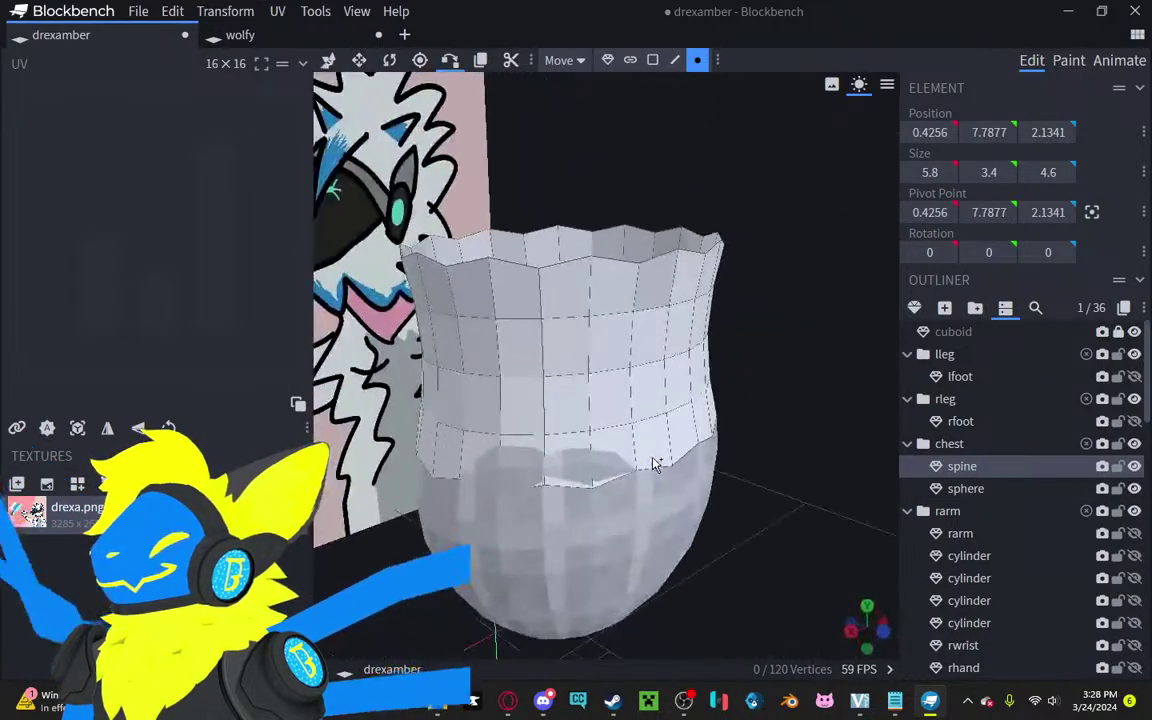
{"action": "left_click", "coordinate": [519, 484]}
{"action": "left_click", "coordinate": [520, 438]}
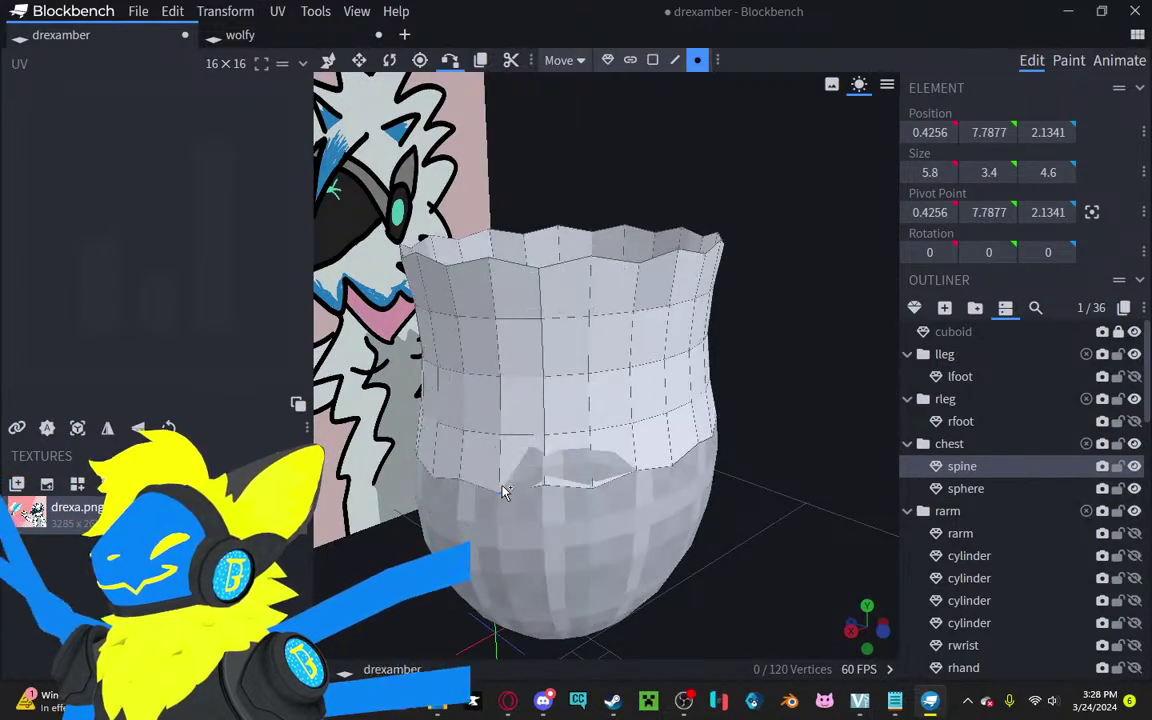
{"action": "left_click", "coordinate": [520, 486]}
{"action": "left_click", "coordinate": [543, 419]}
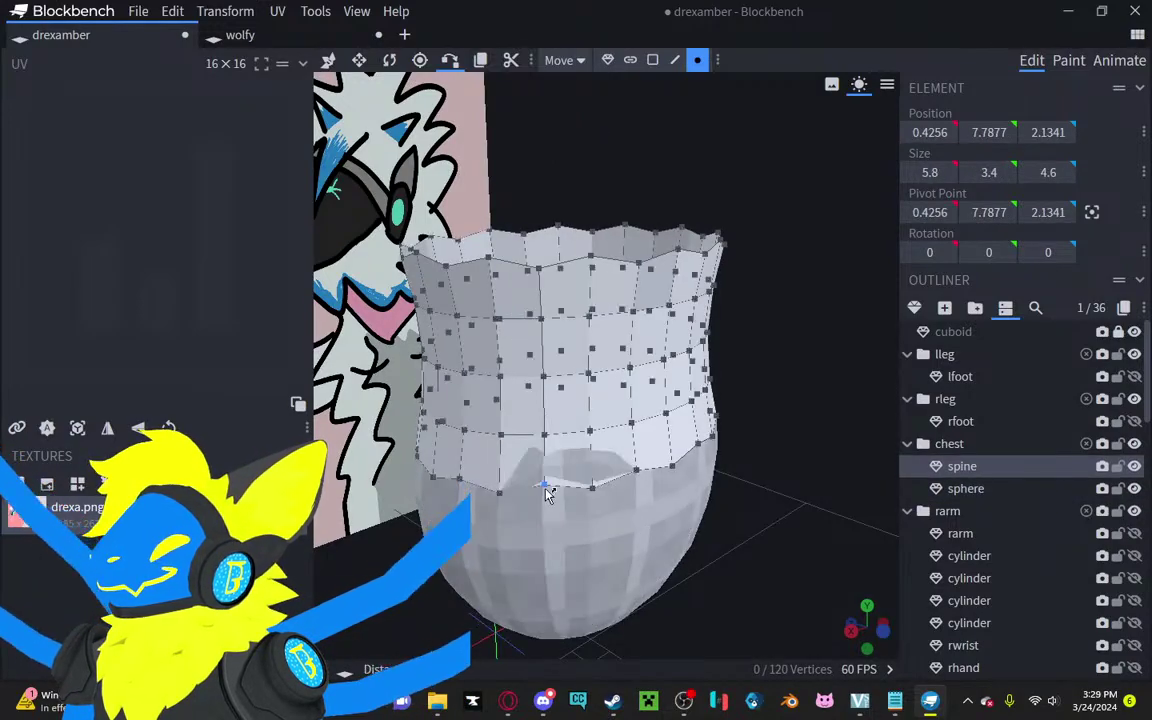
{"action": "left_click", "coordinate": [592, 476]}
{"action": "left_click", "coordinate": [585, 496]}
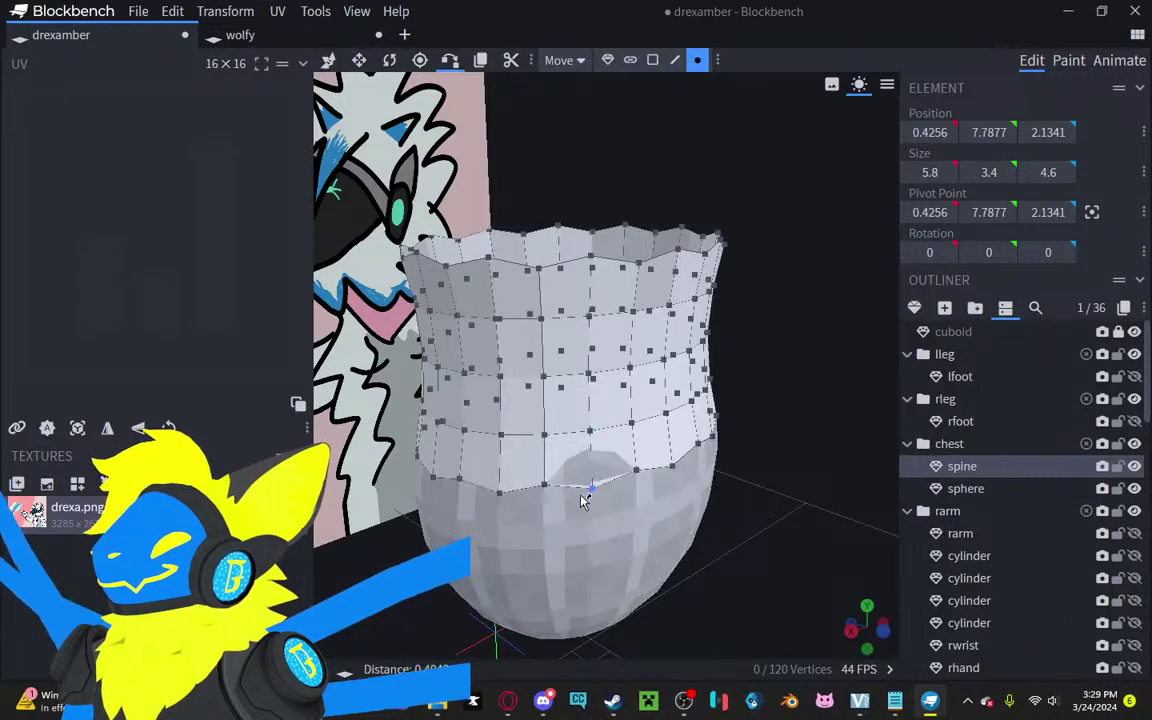
Step: Delete the sphere's upper faces enclosed by the spine, keeping the ring of faces directly below the spine's lower edge
{"action": "mouse_move", "coordinate": [592, 502]}
{"action": "left_mouse_down"}
{"action": "mouse_move", "coordinate": [673, 388]}
{"action": "mouse_move", "coordinate": [571, 375]}
{"action": "mouse_move", "coordinate": [533, 428]}
{"action": "mouse_move", "coordinate": [473, 473]}
{"action": "mouse_move", "coordinate": [501, 540]}
{"action": "mouse_move", "coordinate": [496, 489]}
{"action": "mouse_move", "coordinate": [583, 527]}
{"action": "mouse_move", "coordinate": [578, 512]}
{"action": "left_mouse_up"}
{"action": "left_click", "coordinate": [652, 59]}
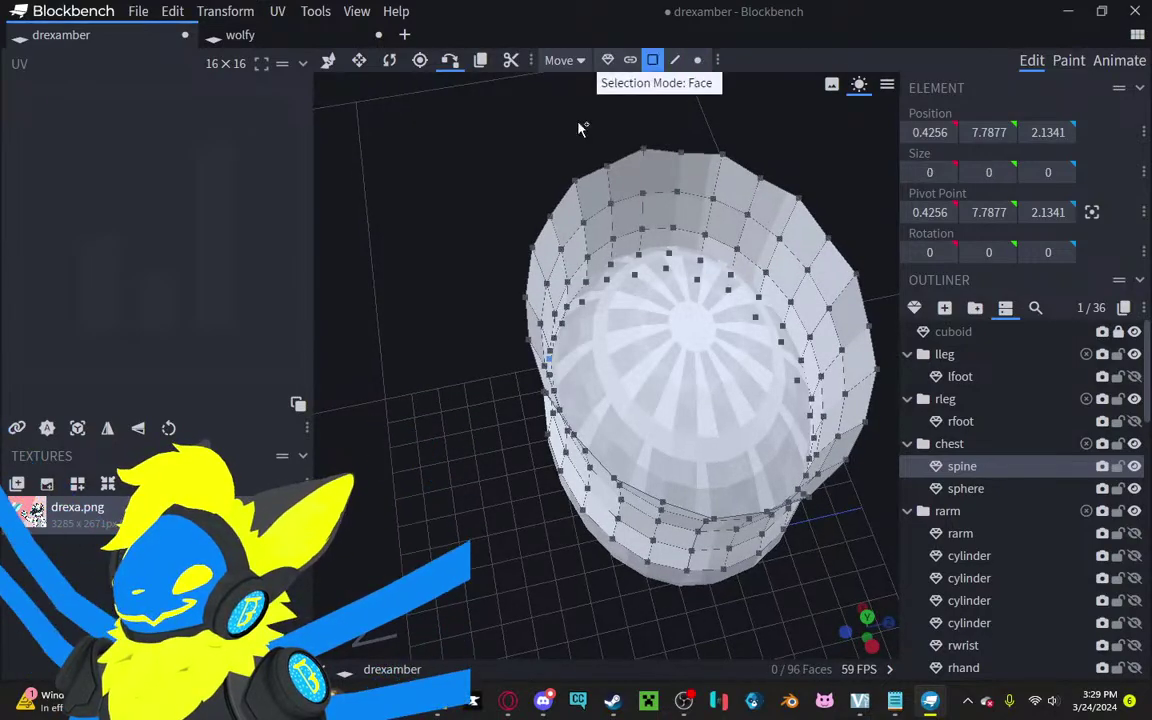
{"action": "left_click_drag", "start_coordinate": [519, 108], "coordinate": [460, 144]}
{"action": "left_click", "coordinate": [748, 557]}
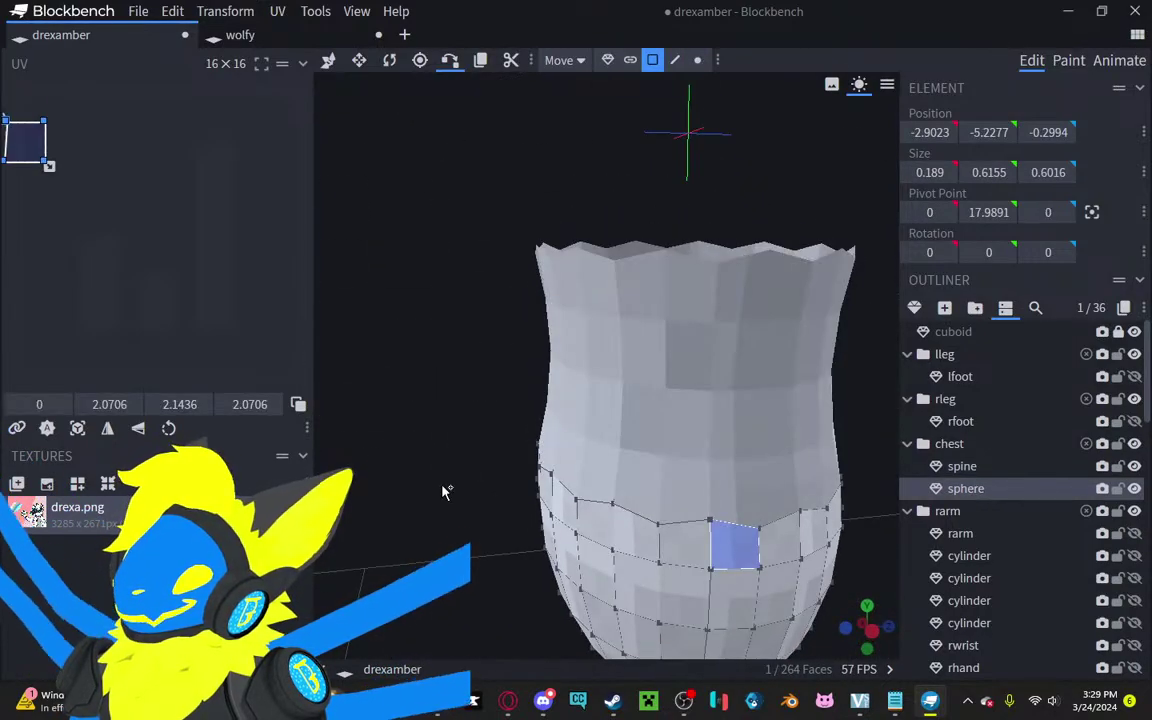
{"action": "left_click_drag", "start_coordinate": [748, 557], "coordinate": [455, 424]}
{"action": "left_click", "coordinate": [328, 62]}
{"action": "left_click_drag", "start_coordinate": [335, 110], "coordinate": [569, 258]}
{"action": "left_click_drag", "start_coordinate": [804, 266], "coordinate": [421, 383]}
{"action": "left_click_drag", "start_coordinate": [433, 332], "coordinate": [560, 396]}
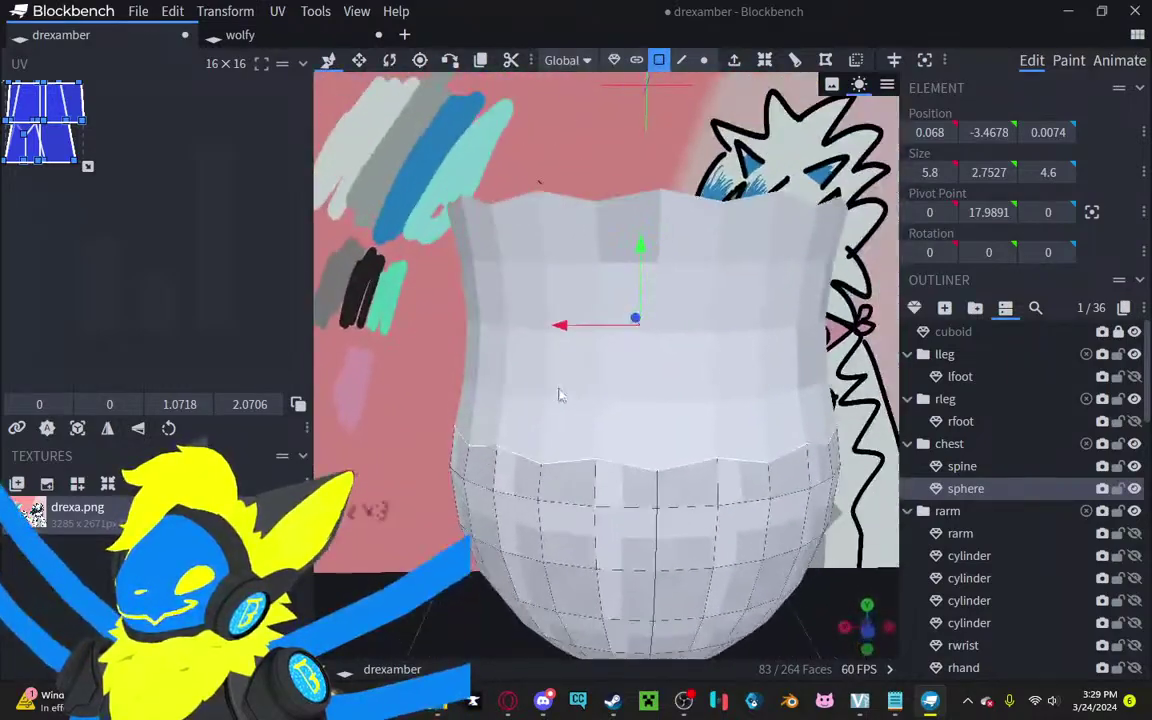
{"action": "left_click_drag", "start_coordinate": [900, 102], "coordinate": [738, 460]}
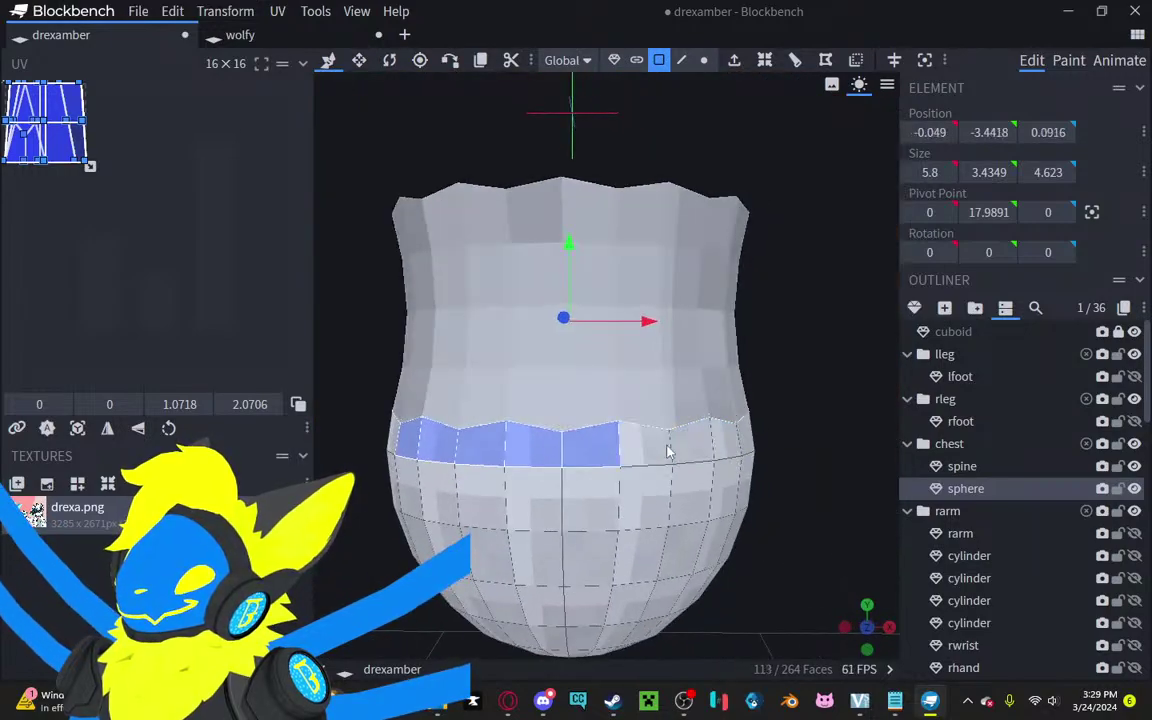
{"action": "left_click", "coordinate": [519, 452], "text": "ctrl"}
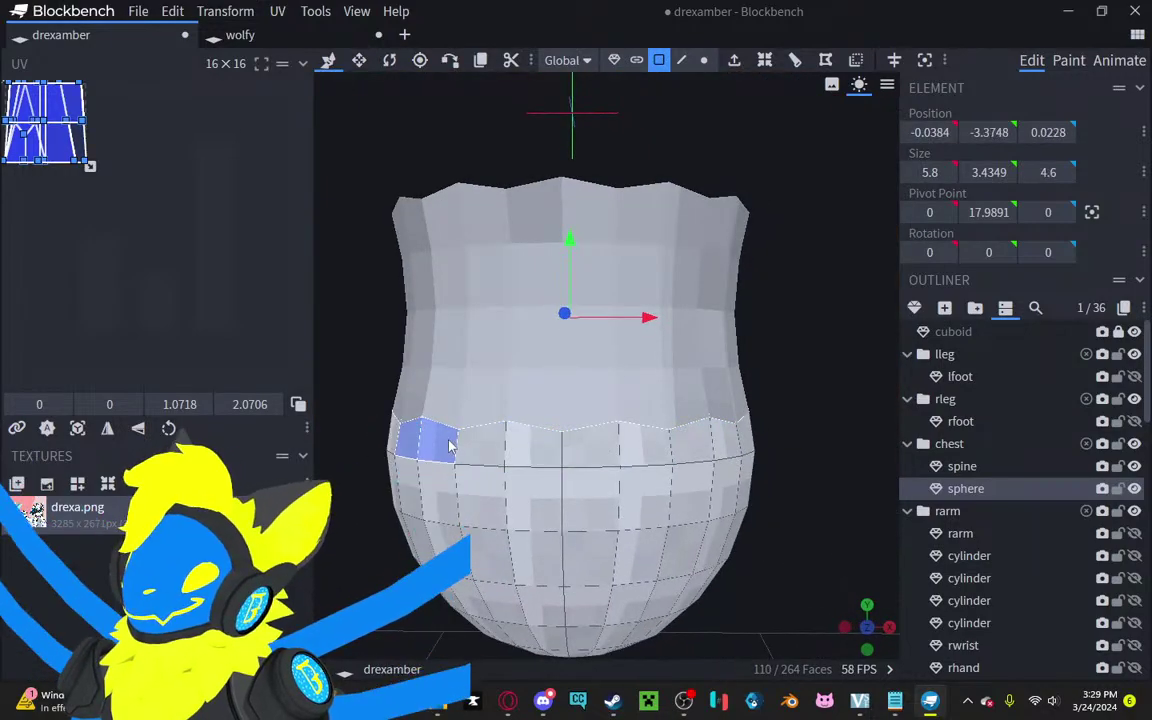
{"action": "key", "text": "Delete"}
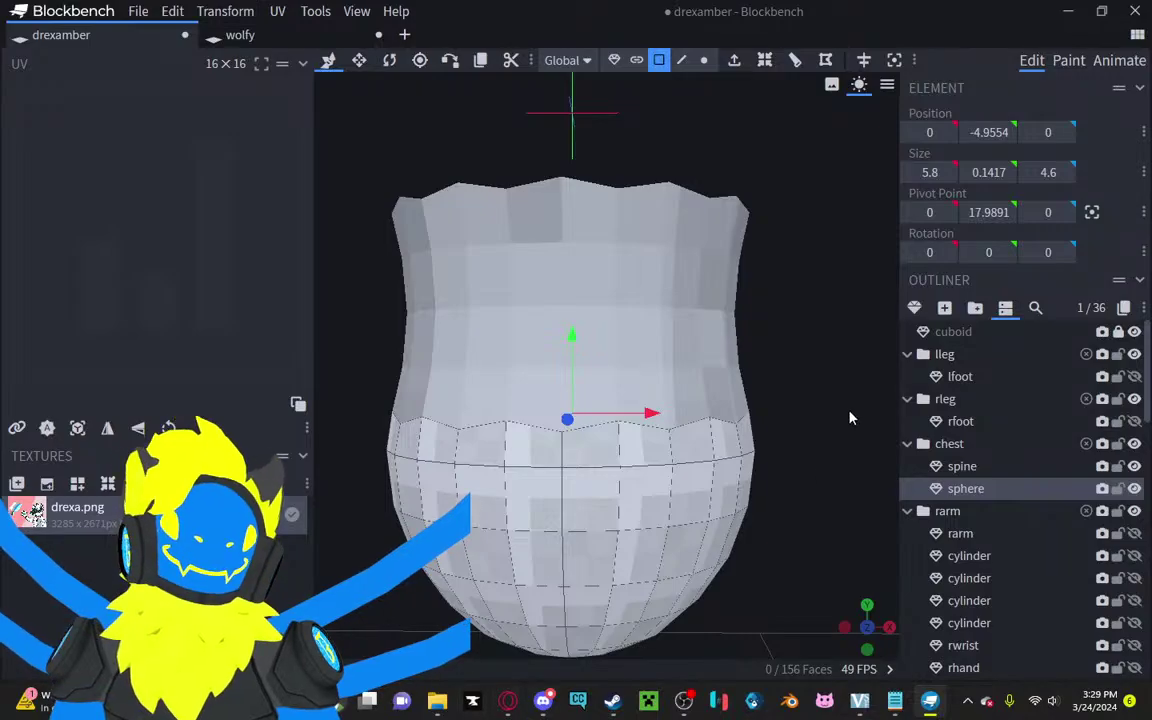
Step: Unhide the lfoot and rfoot meshes inside the lleg and rleg groups
{"action": "left_click_drag", "start_coordinate": [656, 357], "coordinate": [466, 562]}
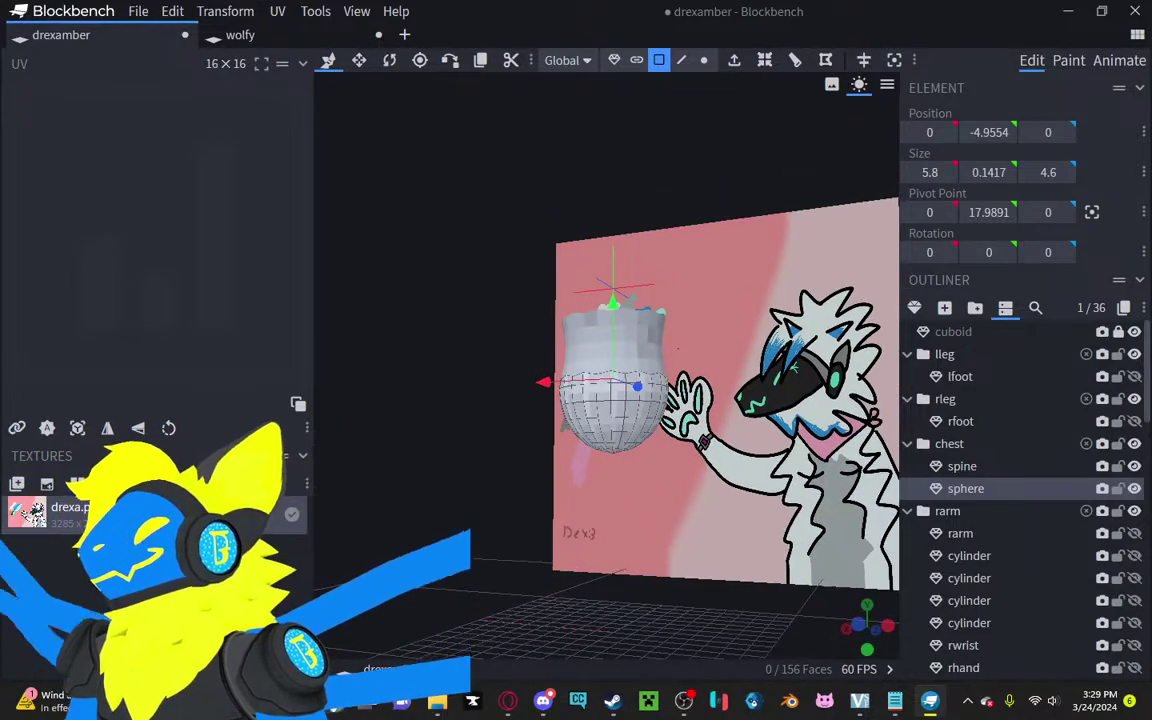
{"action": "key", "text": "alt+Tab"}
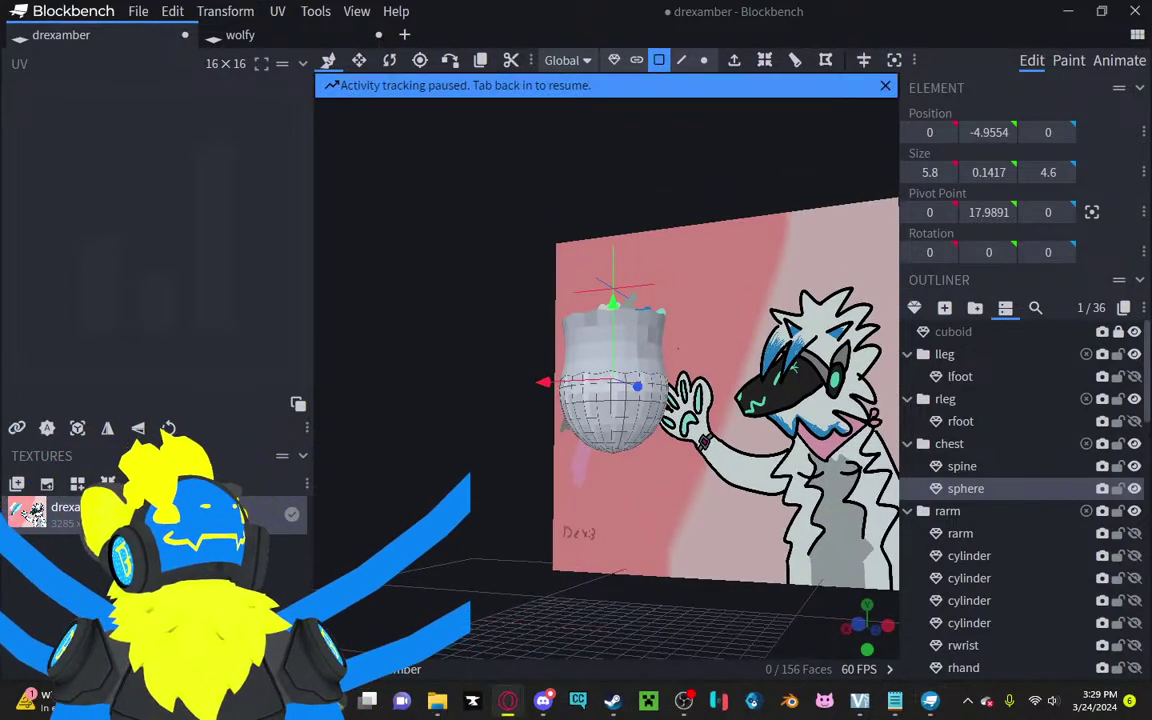
{"action": "left_click", "coordinate": [1133, 374]}
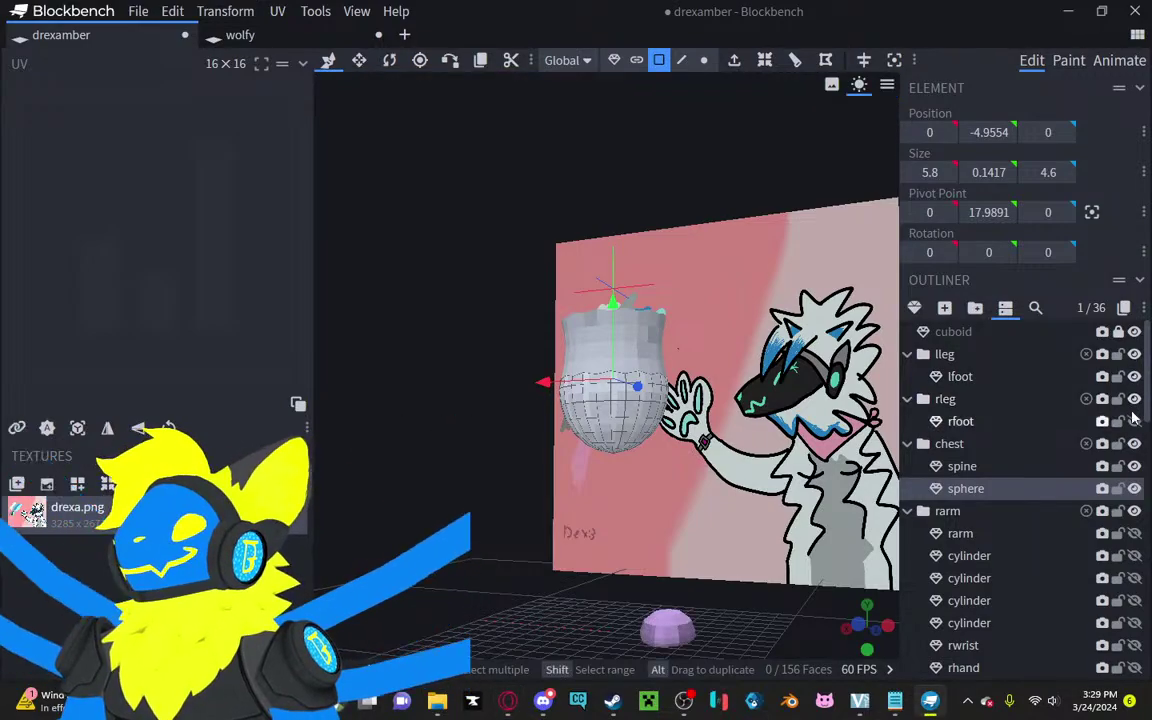
{"action": "left_click", "coordinate": [1134, 424]}
{"action": "left_click", "coordinate": [1134, 423]}
Step: Unhide the arm, wrist, hand, head, ear and tail meshes, along with the loose leg cylinders
{"action": "scroll", "coordinate": [1123, 467], "scroll_direction": "down", "scroll_amount": 7}
{"action": "scroll", "coordinate": [1123, 482], "scroll_direction": "up", "scroll_amount": 3}
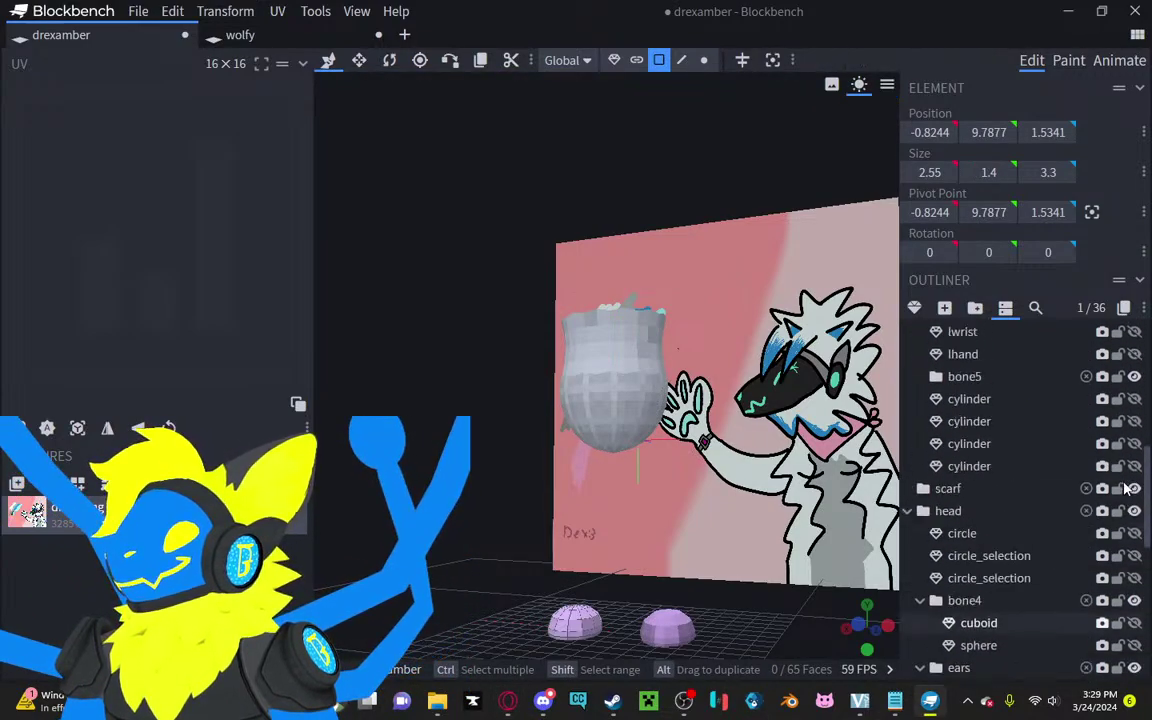
{"action": "right_click", "coordinate": [1123, 482]}
{"action": "left_click", "coordinate": [1009, 471]}
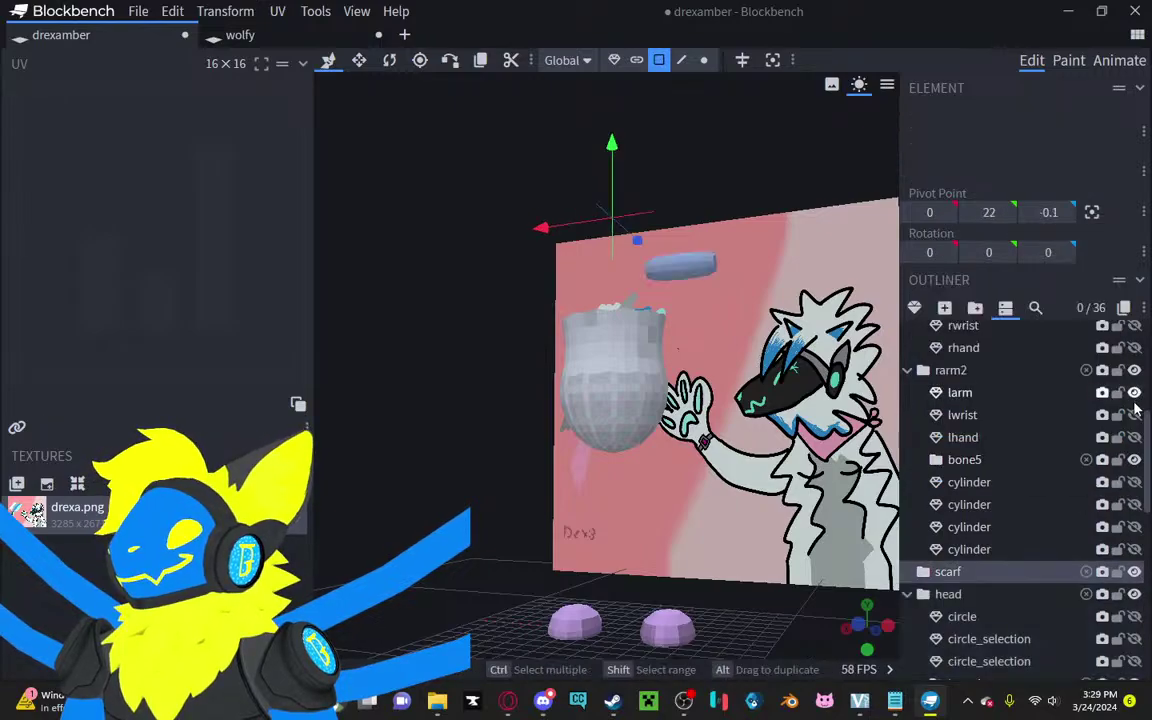
{"action": "scroll", "coordinate": [1147, 470], "scroll_direction": "down", "scroll_amount": 3}
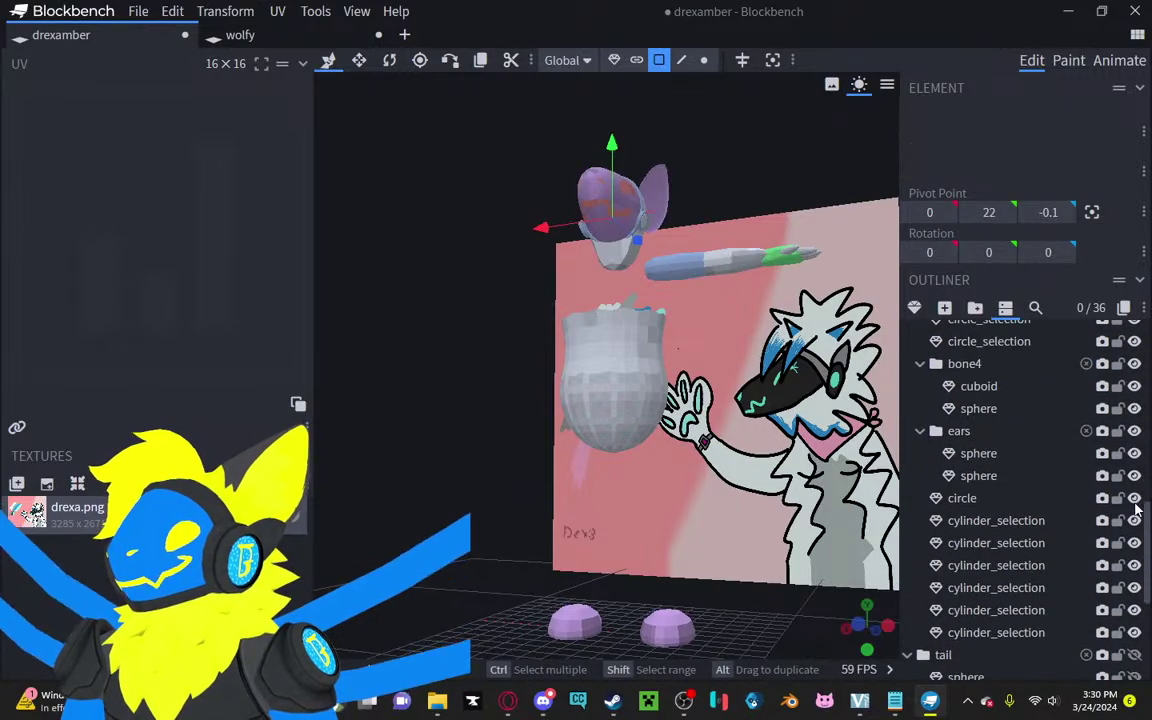
{"action": "scroll", "coordinate": [1145, 466], "scroll_direction": "up", "scroll_amount": 4}
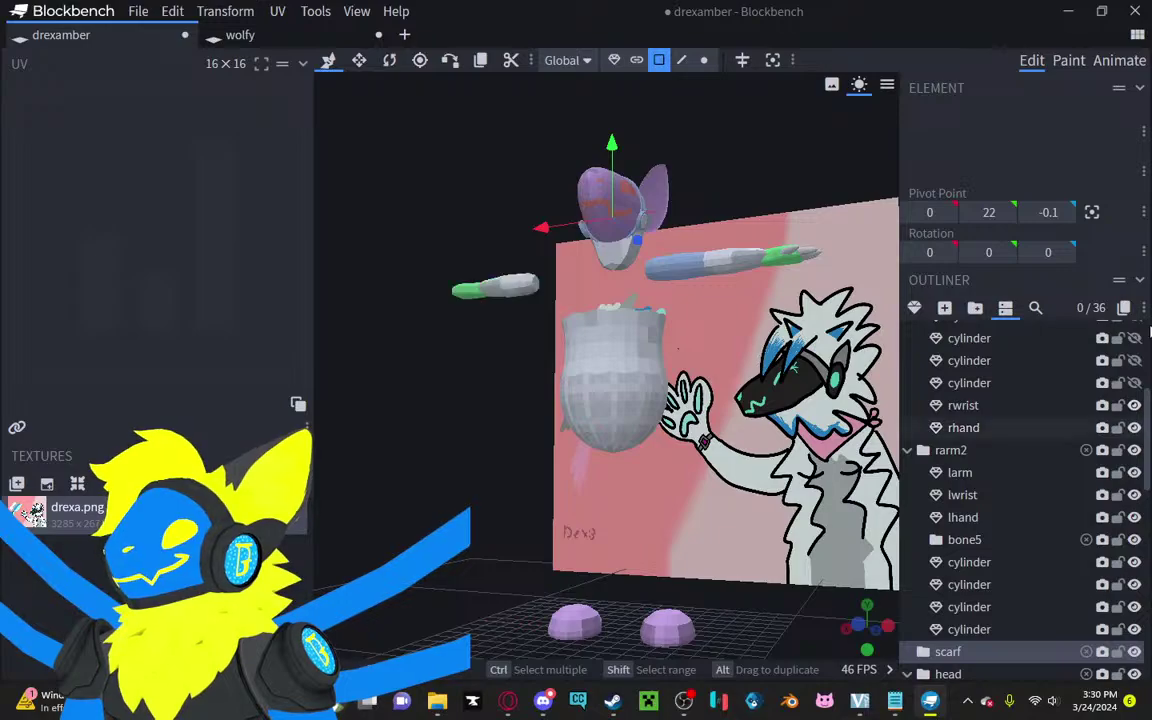
{"action": "scroll", "coordinate": [1123, 469], "scroll_direction": "up", "scroll_amount": 3}
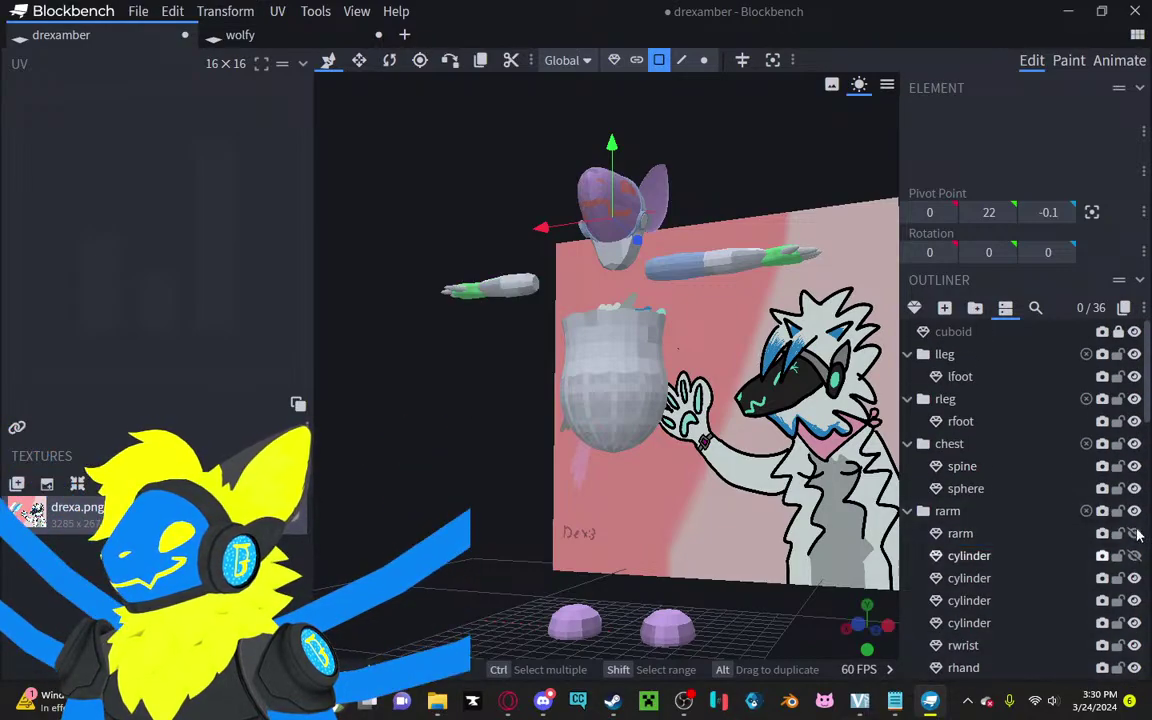
{"action": "scroll", "coordinate": [1134, 535], "scroll_direction": "down", "scroll_amount": 10}
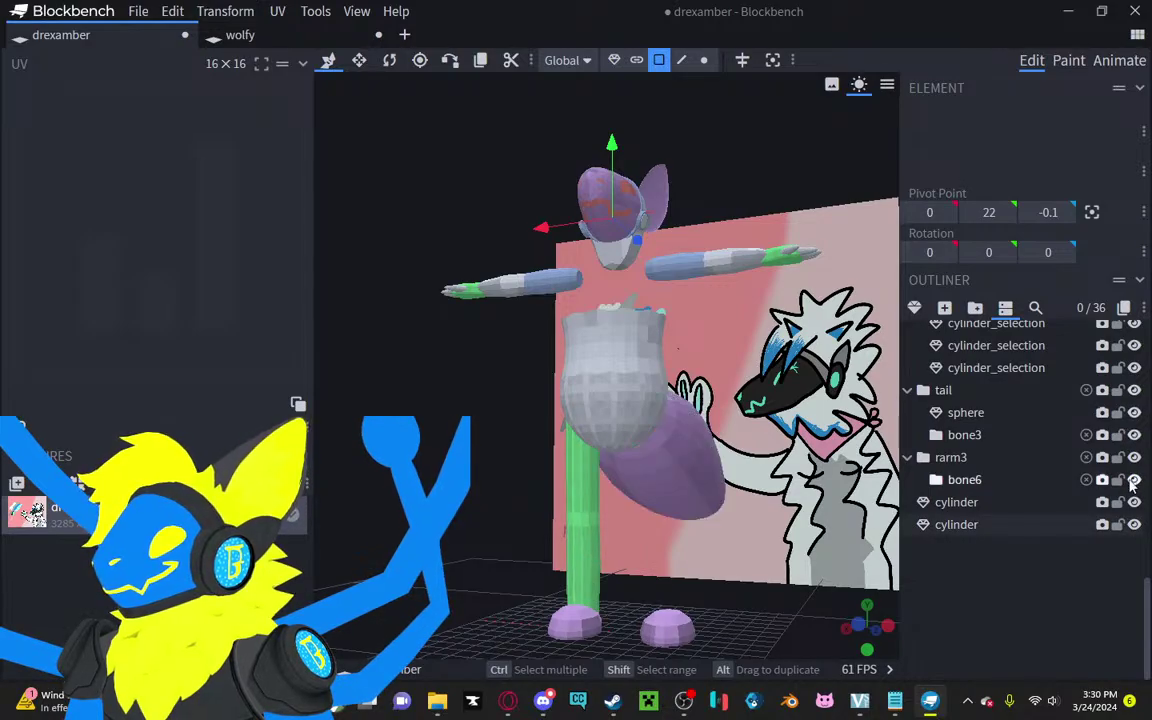
Step: Select the lower vertices of the chest group's sphere and flatten them vertically to a height of 0.3443
{"action": "left_click_drag", "start_coordinate": [675, 445], "coordinate": [753, 85]}
{"action": "scroll", "coordinate": [797, 553], "scroll_direction": "up", "scroll_amount": 3}
{"action": "scroll", "coordinate": [751, 617], "scroll_direction": "up", "scroll_amount": 2}
{"action": "scroll", "coordinate": [665, 490], "scroll_direction": "up", "scroll_amount": 3}
{"action": "left_click", "coordinate": [702, 500]}
{"action": "scroll", "coordinate": [745, 452], "scroll_direction": "up", "scroll_amount": 3}
{"action": "left_click", "coordinate": [706, 62]}
{"action": "left_click_drag", "start_coordinate": [661, 548], "coordinate": [416, 377]}
{"action": "left_click_drag", "start_coordinate": [722, 336], "coordinate": [324, 450]}
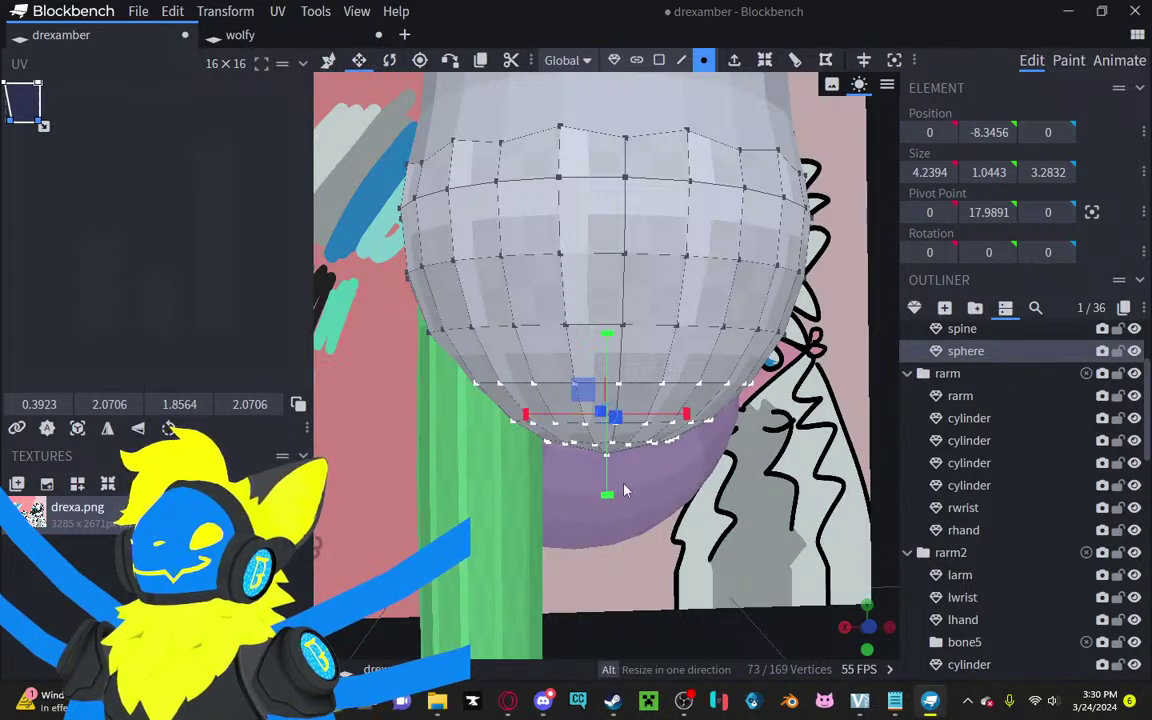
{"action": "left_click_drag", "start_coordinate": [607, 494], "coordinate": [614, 450]}
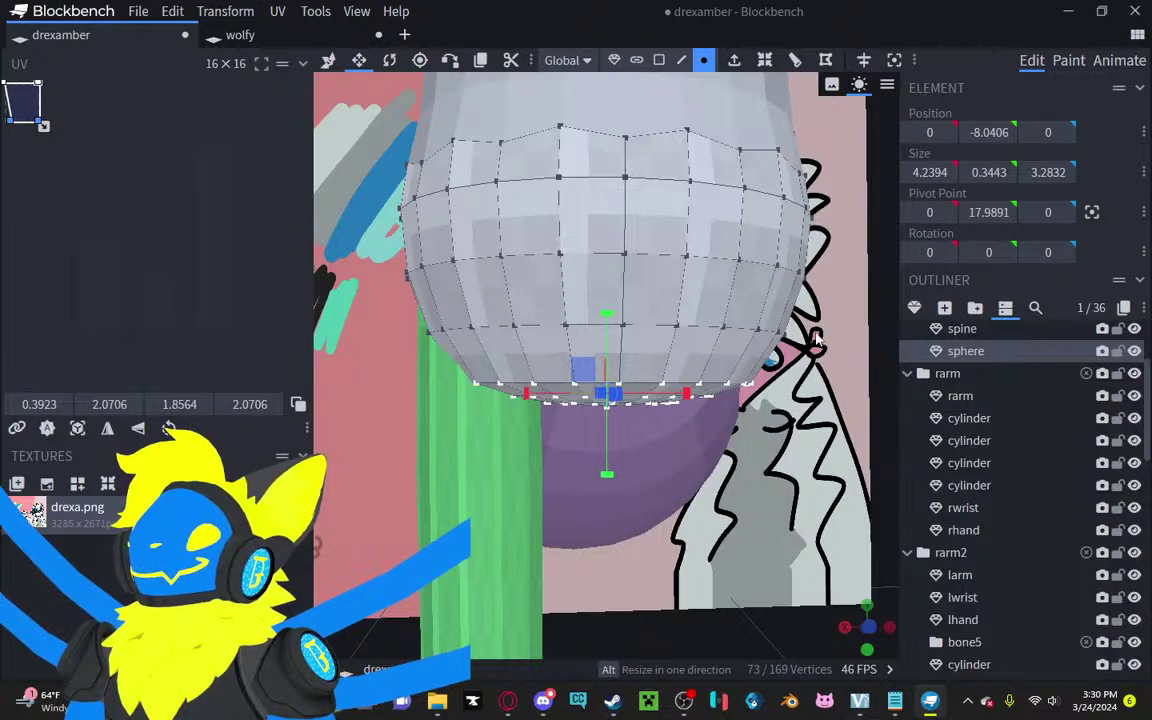
Step: Flatten the chest sphere's bottom vertex rows further, resizing the lowest rows to a height of 0.1565
{"action": "left_click_drag", "start_coordinate": [740, 295], "coordinate": [336, 454]}
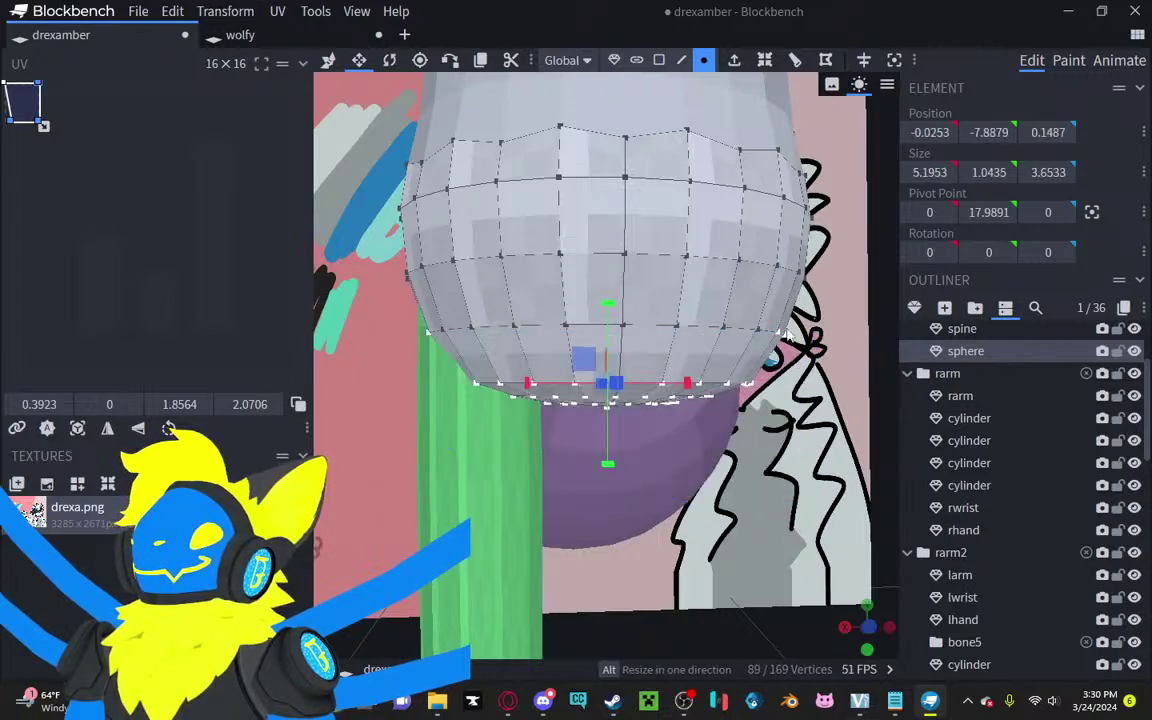
{"action": "left_click_drag", "start_coordinate": [815, 319], "coordinate": [296, 514]}
{"action": "mouse_move", "coordinate": [606, 428]}
{"action": "left_mouse_down"}
{"action": "mouse_move", "coordinate": [608, 411]}
{"action": "mouse_move", "coordinate": [606, 428]}
{"action": "left_mouse_up"}
{"action": "left_click", "coordinate": [730, 415]}
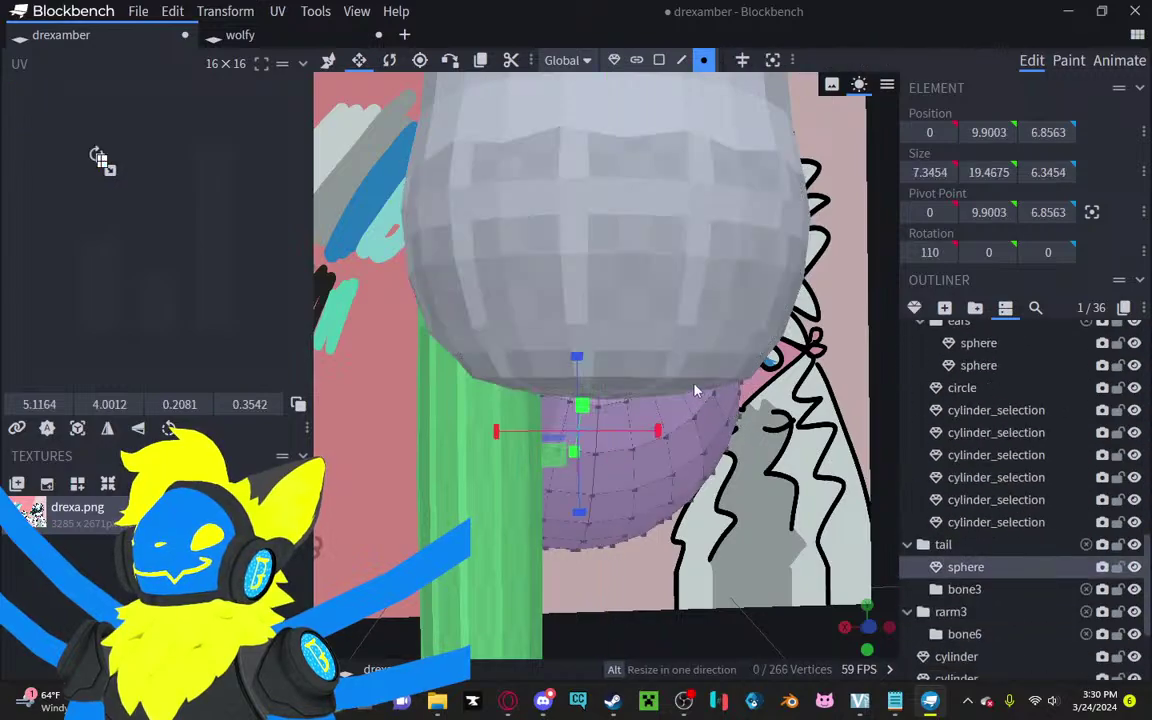
{"action": "left_click", "coordinate": [624, 344]}
{"action": "left_click_drag", "start_coordinate": [773, 503], "coordinate": [476, 389]}
{"action": "left_click_drag", "start_coordinate": [609, 465], "coordinate": [604, 468]}
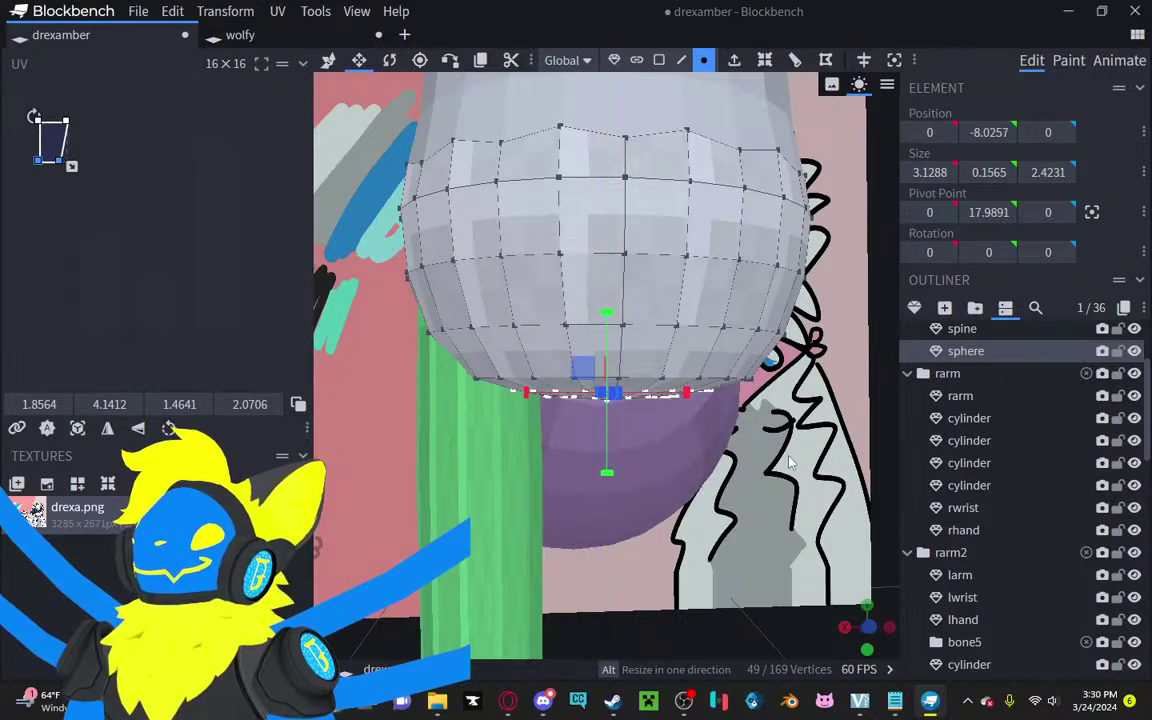
Step: Select the bottom rows of the chest sphere from its lowest full ring down, stretch them to a height of 0.4113, and deselect the mesh
{"action": "scroll", "coordinate": [1003, 600], "scroll_direction": "down", "scroll_amount": 5}
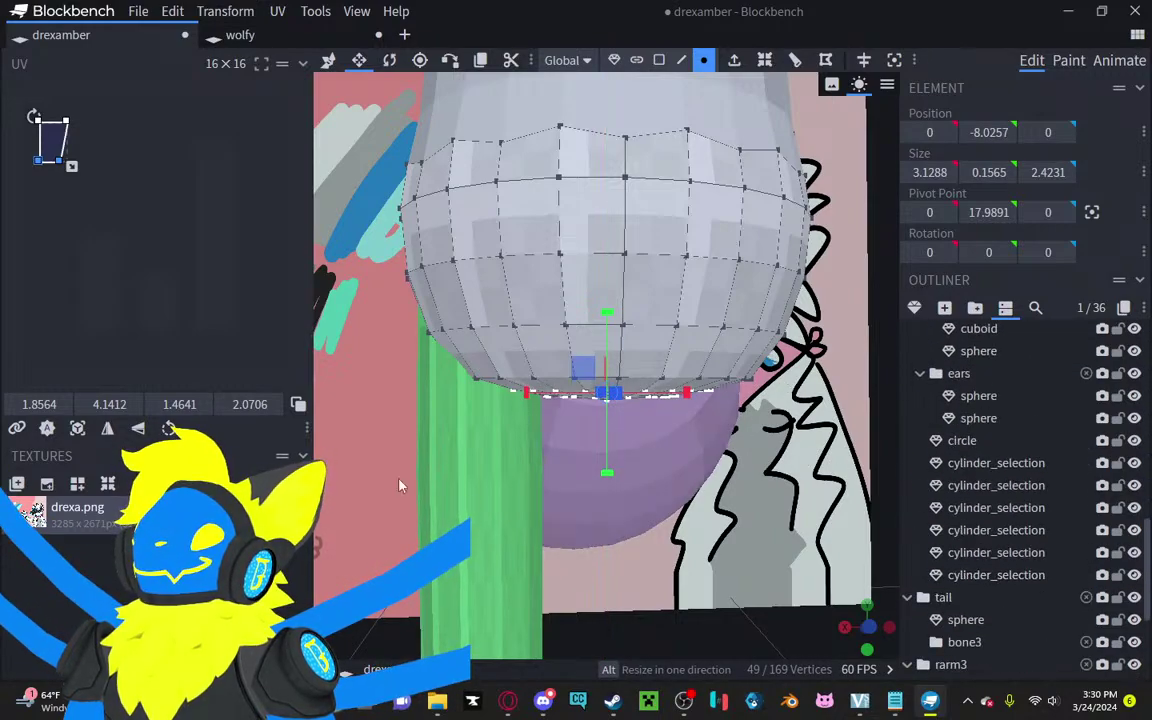
{"action": "left_click_drag", "start_coordinate": [810, 374], "coordinate": [445, 484]}
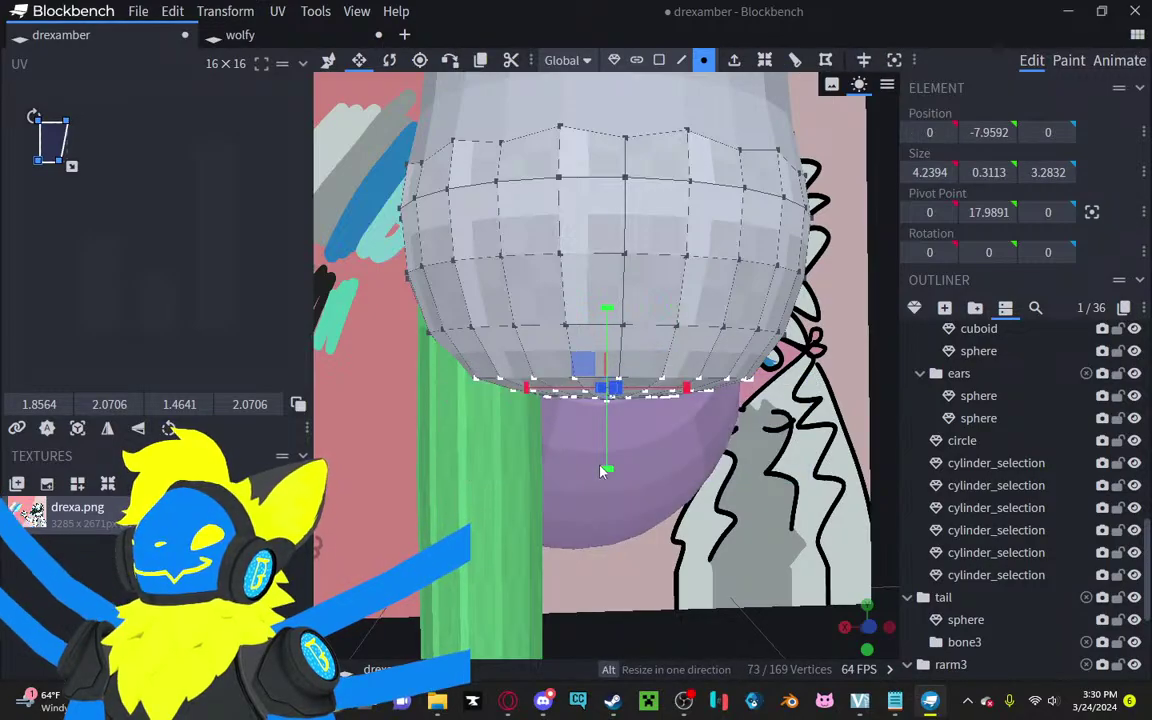
{"action": "left_click_drag", "start_coordinate": [606, 469], "coordinate": [607, 475]}
{"action": "mouse_move", "coordinate": [800, 470]}
{"action": "middle_mouse_down"}
{"action": "mouse_move", "coordinate": [663, 458]}
{"action": "mouse_move", "coordinate": [681, 481]}
{"action": "mouse_move", "coordinate": [785, 474]}
{"action": "middle_mouse_up"}
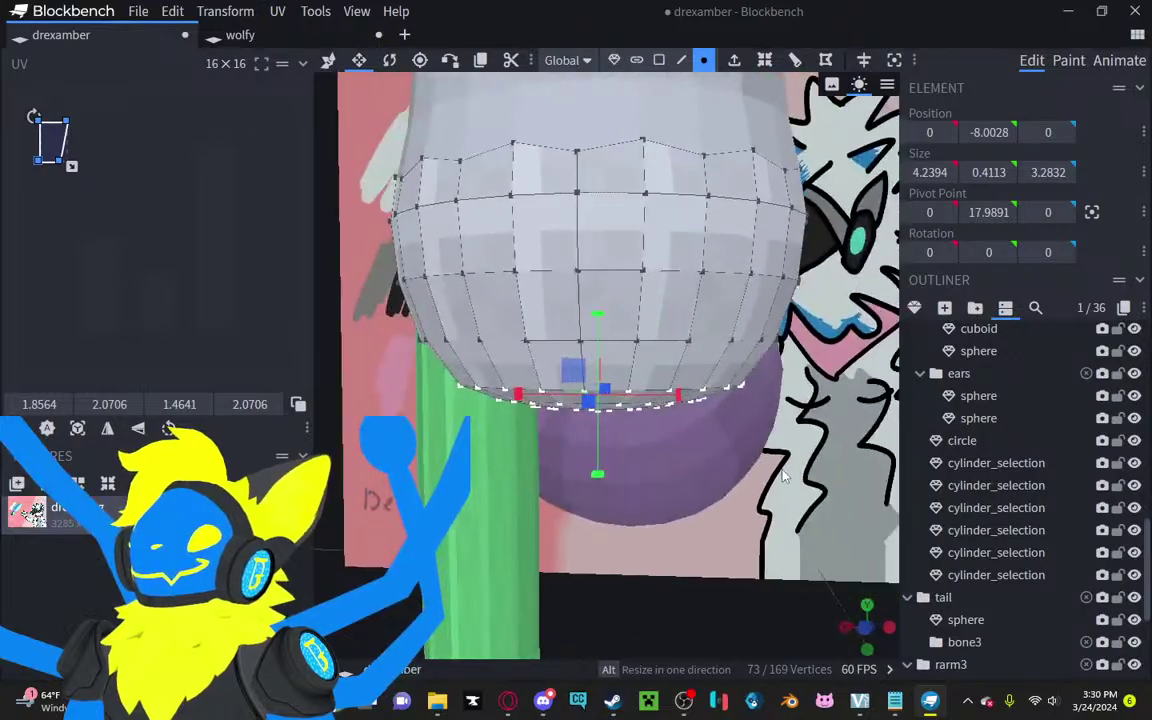
{"action": "scroll", "coordinate": [785, 474], "scroll_direction": "down", "scroll_amount": 4}
{"action": "scroll", "coordinate": [1046, 540], "scroll_direction": "down", "scroll_amount": 3}
{"action": "left_click", "coordinate": [1036, 580]}
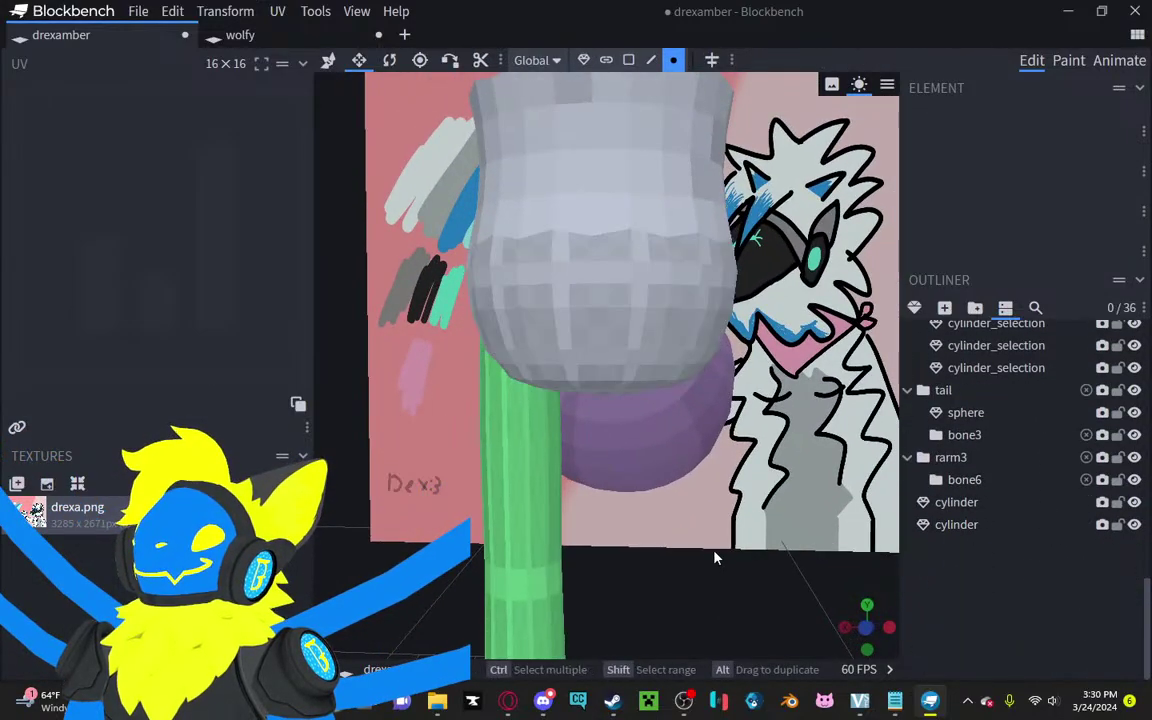
Step: Delete the lfoot mesh, the foot that has no leg above it
{"action": "mouse_move", "coordinate": [717, 555]}
{"action": "left_mouse_down"}
{"action": "mouse_move", "coordinate": [530, 540]}
{"action": "mouse_move", "coordinate": [736, 570]}
{"action": "mouse_move", "coordinate": [733, 556]}
{"action": "mouse_move", "coordinate": [715, 554]}
{"action": "mouse_move", "coordinate": [725, 544]}
{"action": "left_mouse_up"}
{"action": "scroll", "coordinate": [719, 557], "scroll_direction": "down", "scroll_amount": 5}
{"action": "left_click_drag", "start_coordinate": [697, 501], "coordinate": [686, 466]}
{"action": "middle_click_drag", "start_coordinate": [688, 476], "coordinate": [615, 648]}
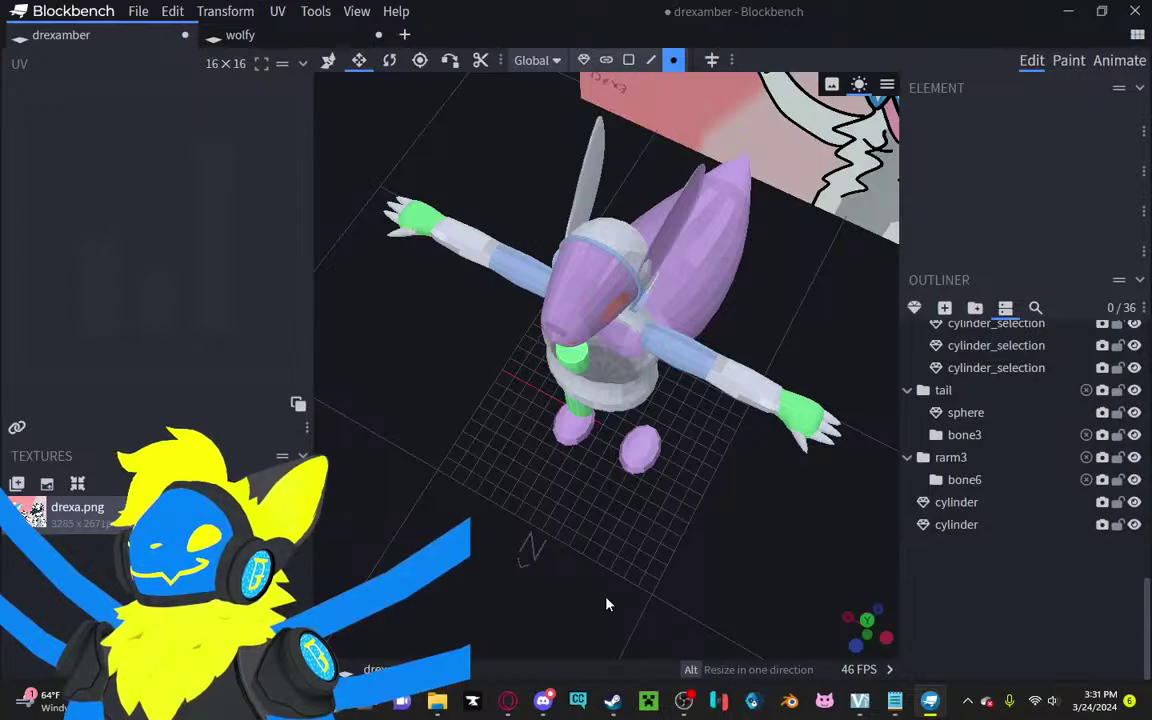
{"action": "left_click_drag", "start_coordinate": [606, 598], "coordinate": [613, 565]}
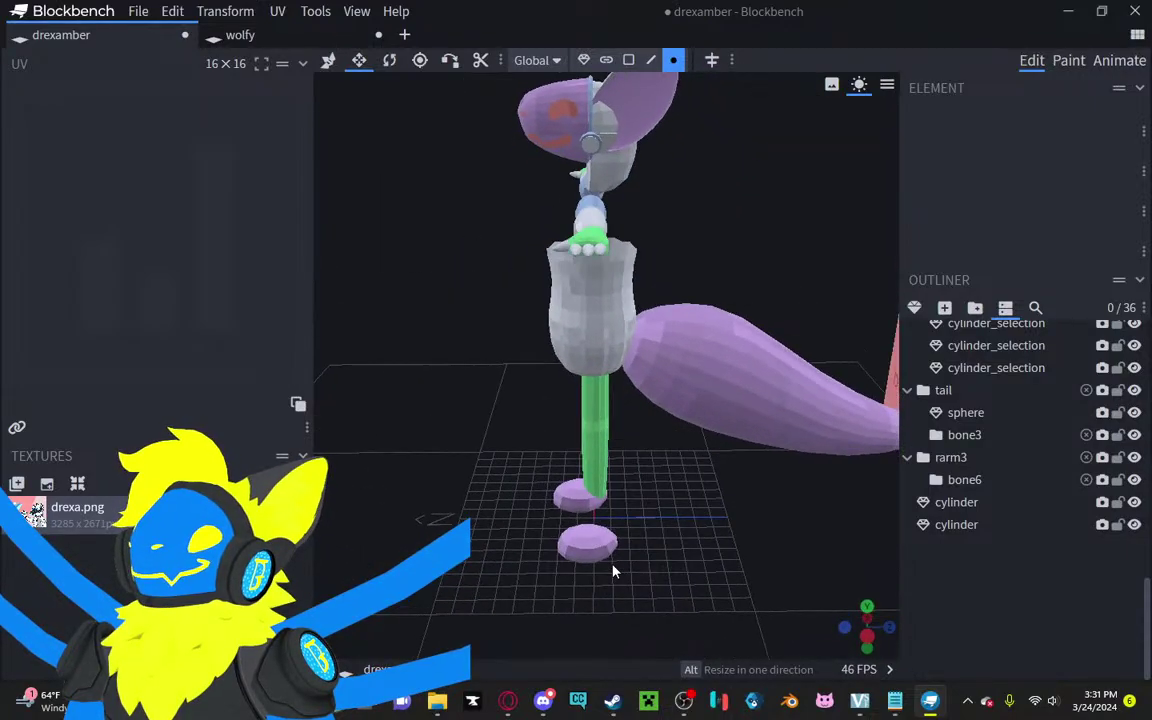
{"action": "left_click", "coordinate": [597, 555]}
{"action": "key", "text": "Delete"}
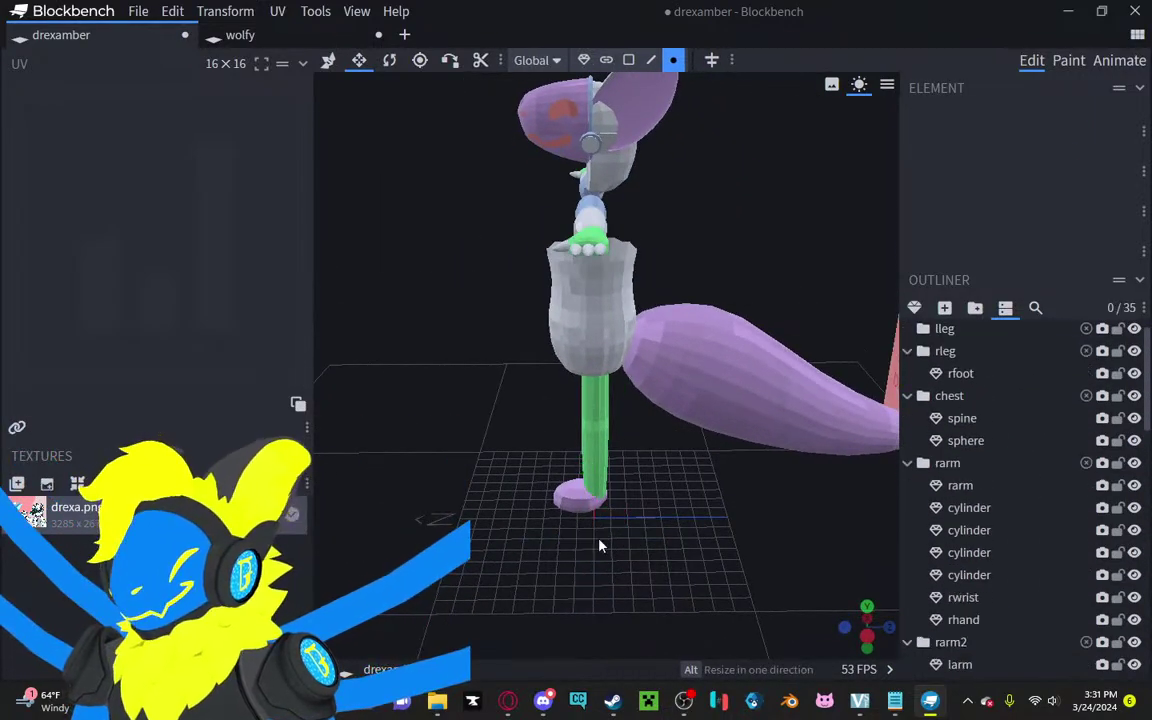
Step: Duplicate the two green leg cylinders together with the right foot, and center the pivot point of the copies
{"action": "left_click", "coordinate": [581, 60]}
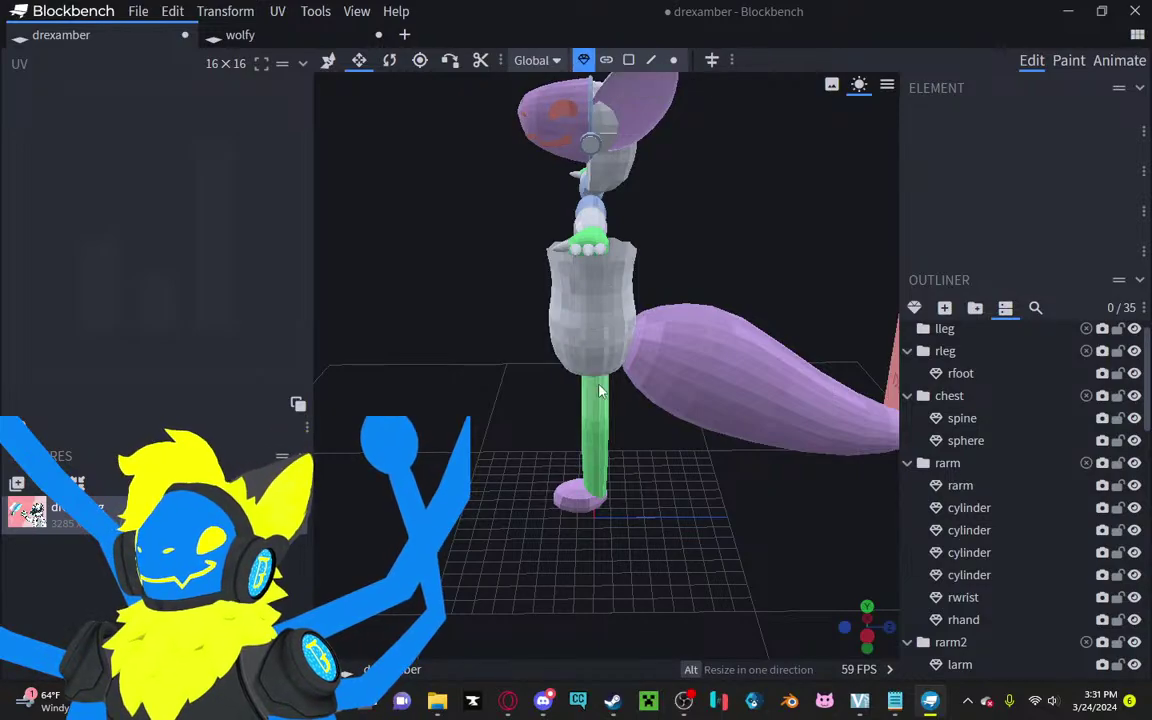
{"action": "left_click", "coordinate": [595, 487]}
{"action": "left_click", "coordinate": [572, 505], "text": "shift"}
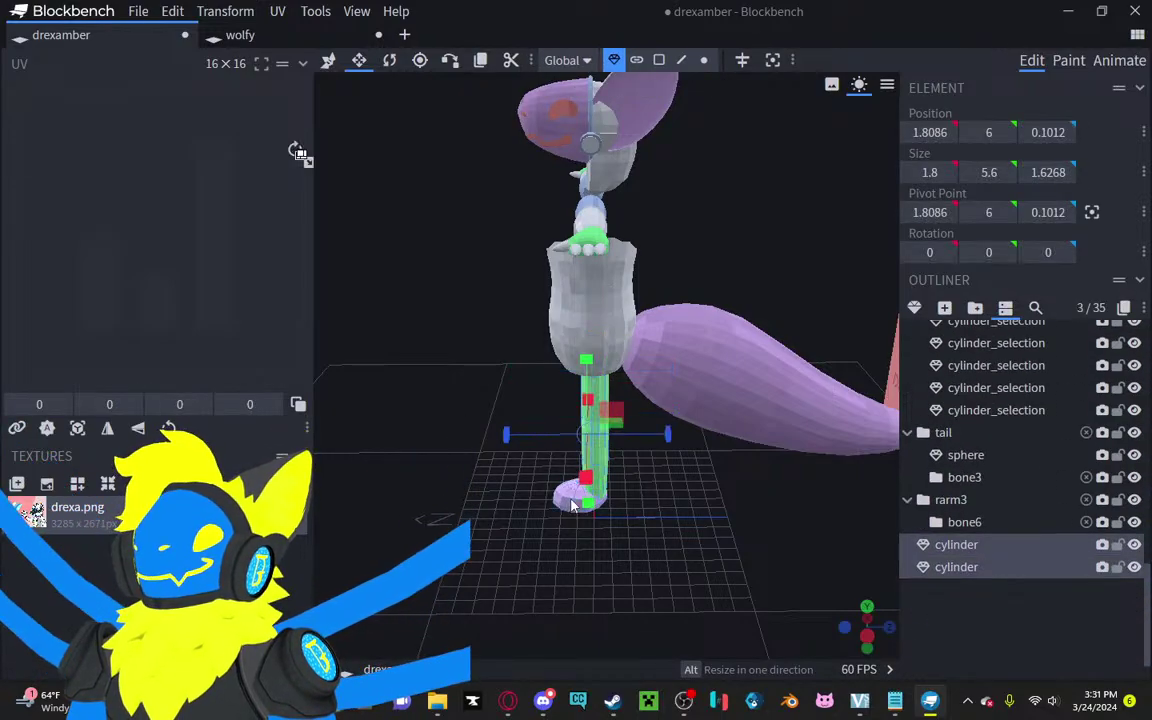
{"action": "right_click", "coordinate": [572, 505]}
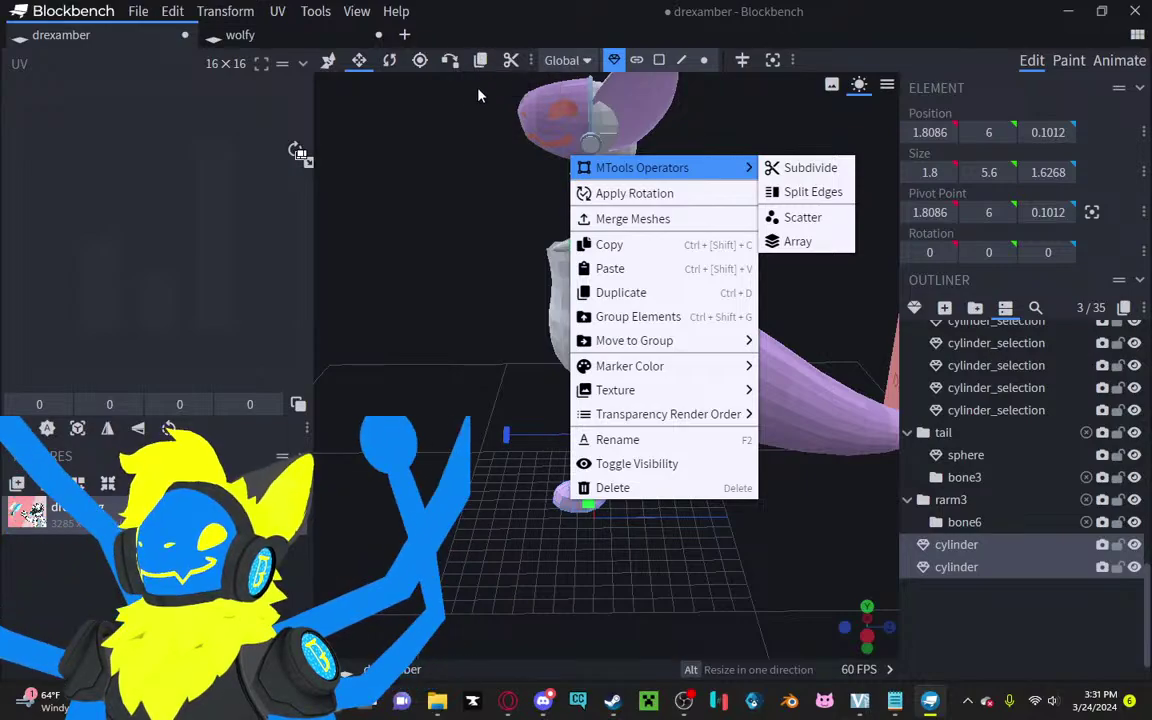
{"action": "left_click", "coordinate": [481, 61]}
{"action": "left_click_drag", "start_coordinate": [468, 280], "coordinate": [610, 264]}
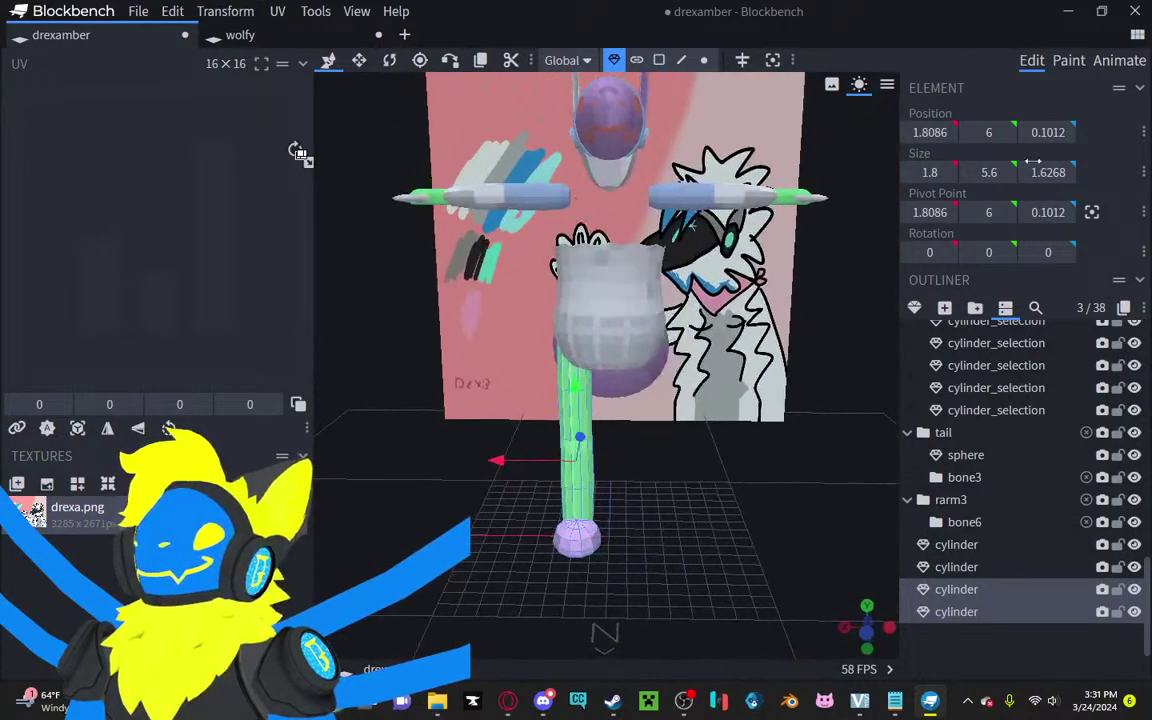
{"action": "left_click", "coordinate": [1092, 212]}
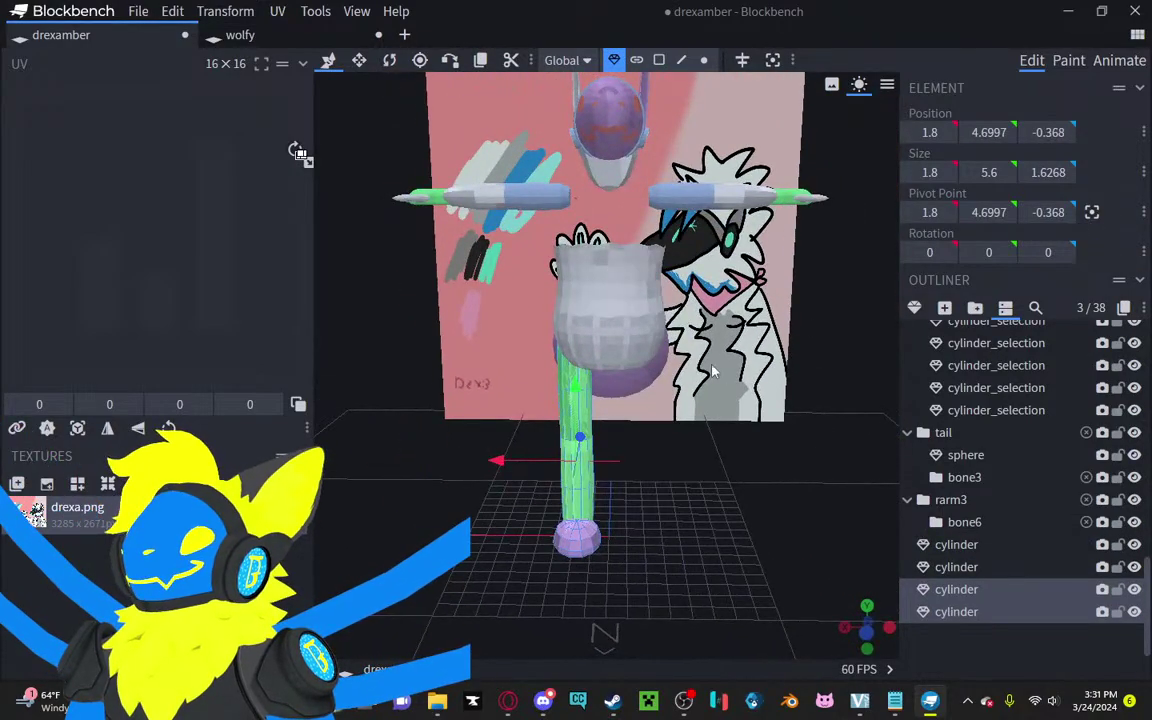
{"action": "left_click", "coordinate": [174, 11]}
{"action": "mouse_move", "coordinate": [225, 11]}
{"action": "mouse_move", "coordinate": [250, 81]}
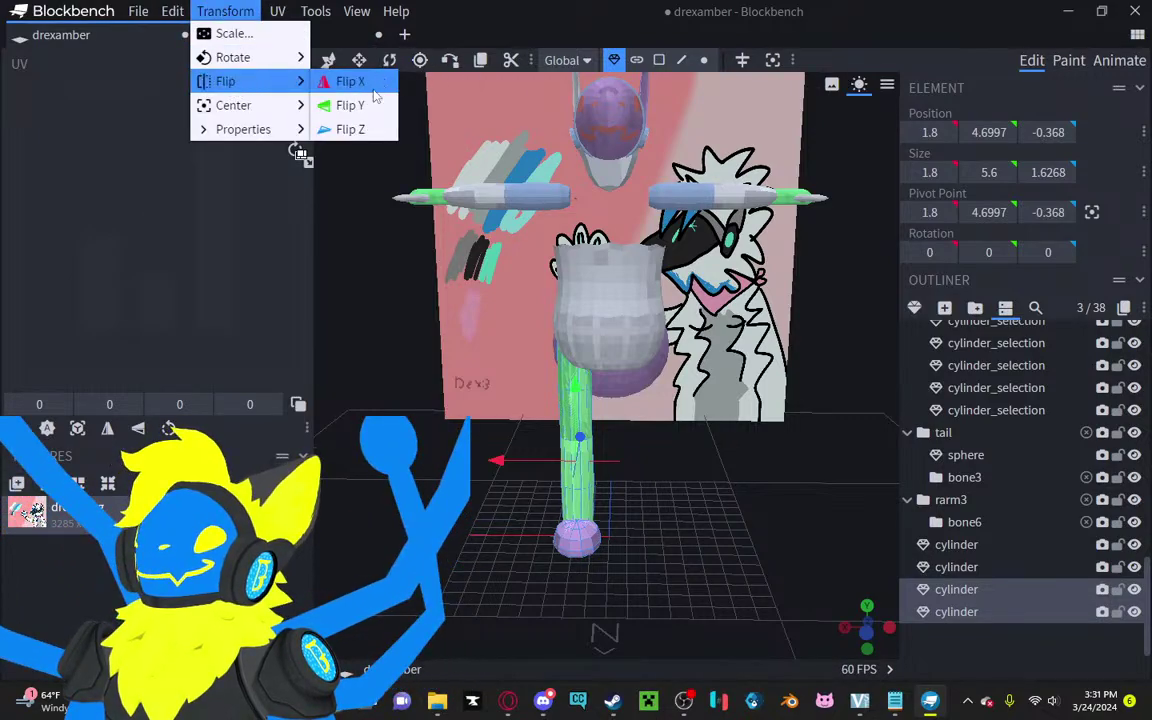
{"action": "left_click", "coordinate": [365, 128]}
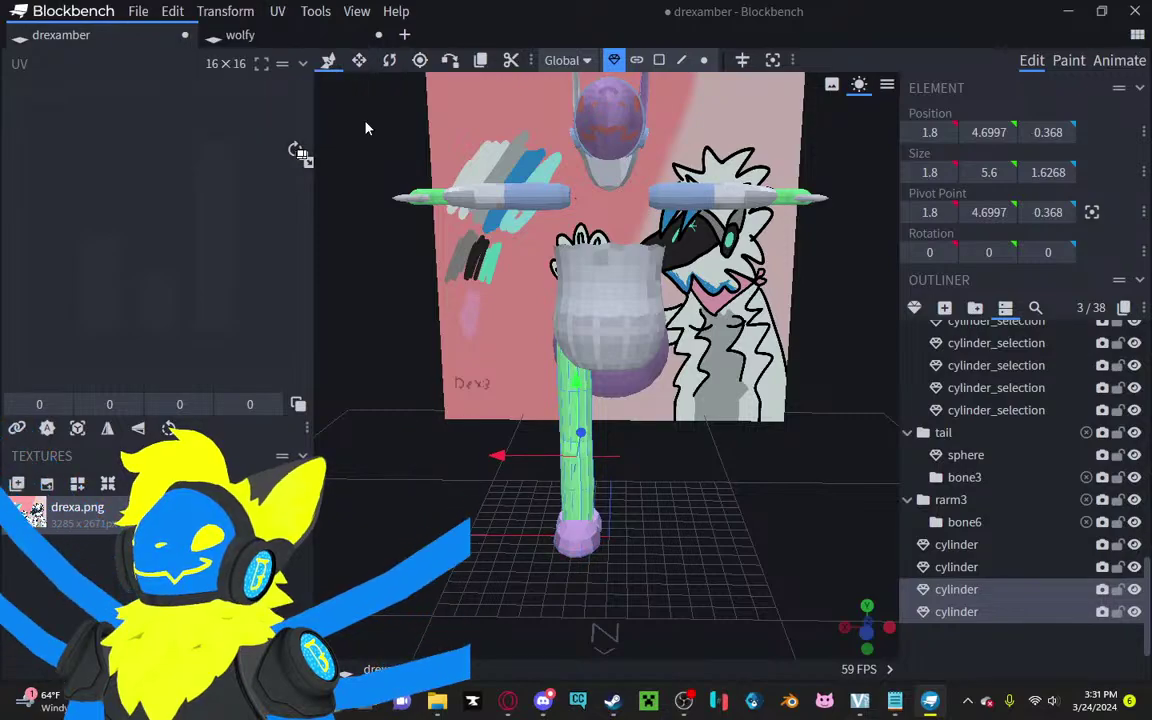
{"action": "key", "text": "ctrl+z"}
Step: Flip the duplicated leg and foot along the X axis to the other side of the body, and deselect them
{"action": "left_click", "coordinate": [225, 11]}
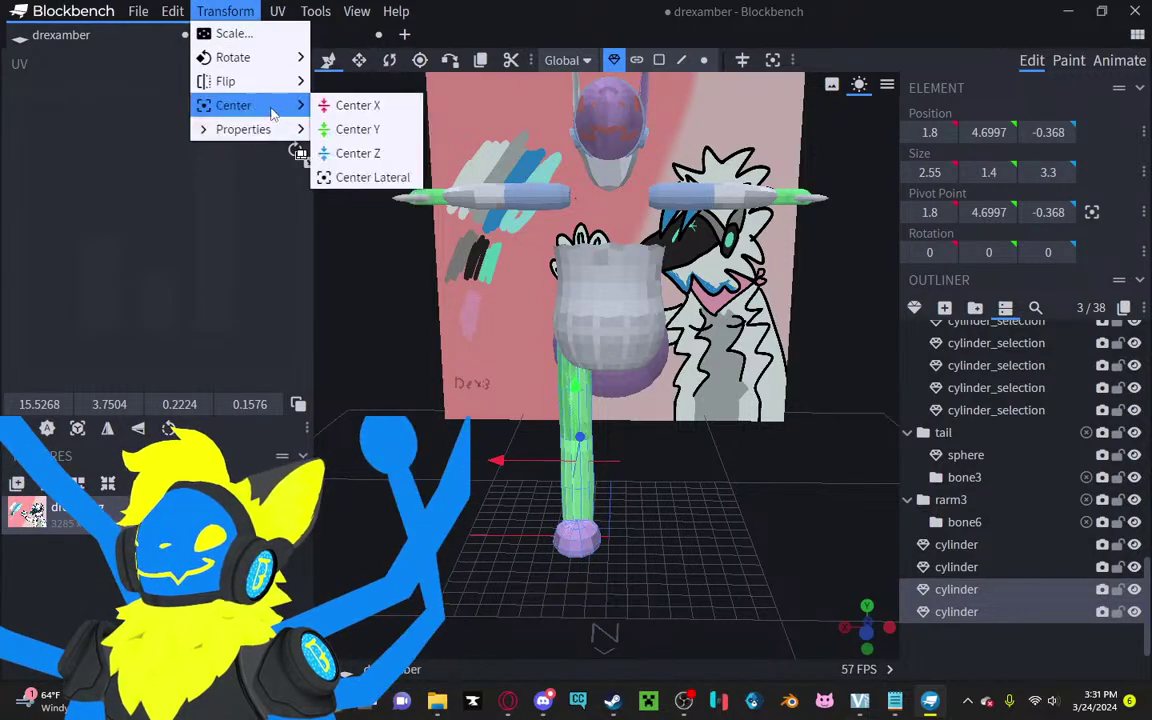
{"action": "mouse_move", "coordinate": [250, 81]}
{"action": "left_click", "coordinate": [355, 86]}
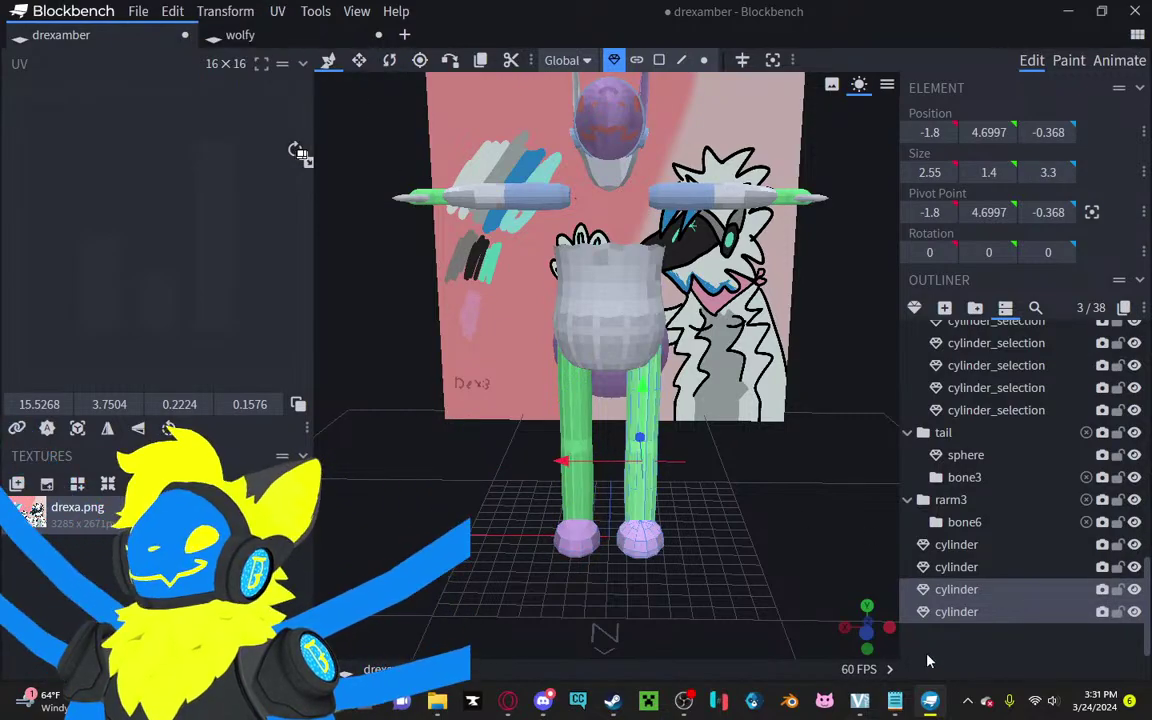
{"action": "left_click", "coordinate": [928, 661]}
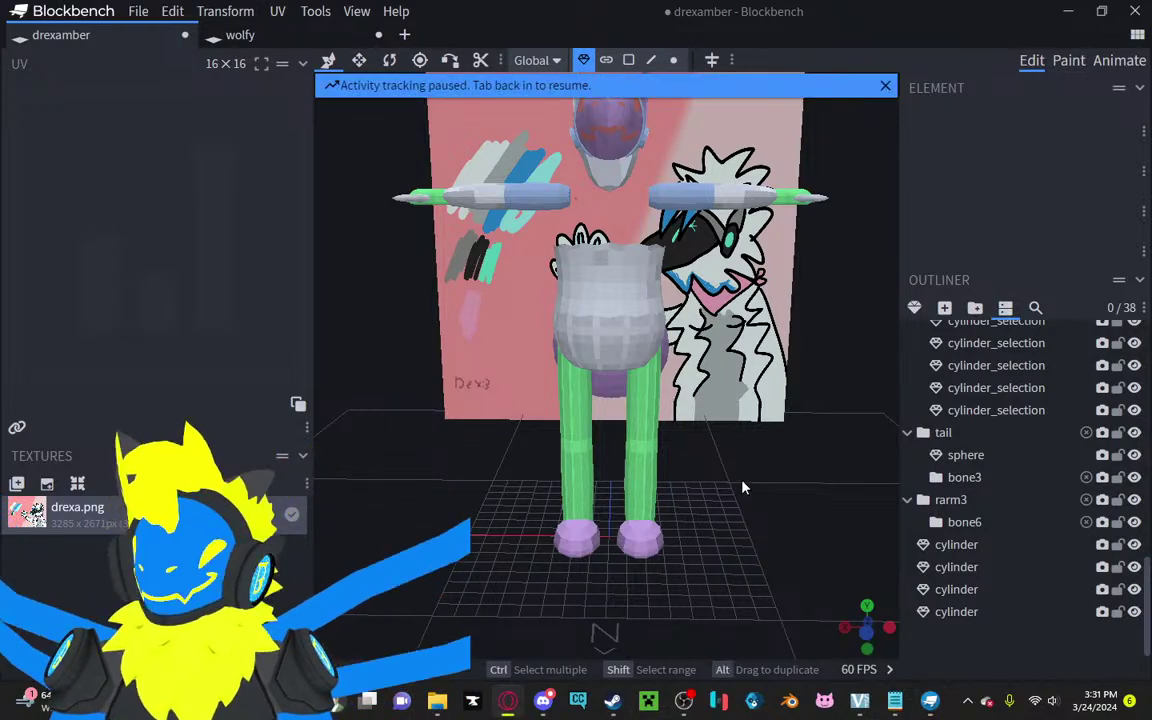
Step: Move the mirrored rfoot copy from the rleg group into the lleg group
{"action": "scroll", "coordinate": [667, 431], "scroll_direction": "up", "scroll_amount": 1}
{"action": "scroll", "coordinate": [958, 490], "scroll_direction": "up", "scroll_amount": 8}
{"action": "scroll", "coordinate": [1005, 579], "scroll_direction": "up", "scroll_amount": 5}
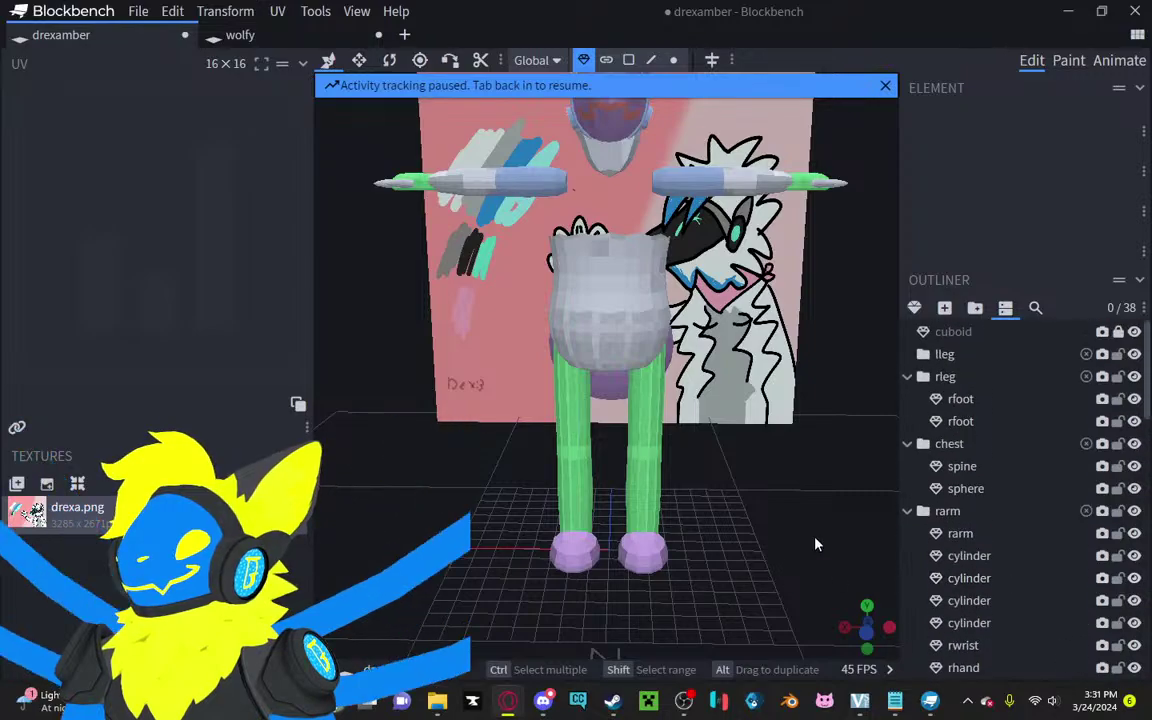
{"action": "left_click", "coordinate": [957, 399]}
{"action": "left_click_drag", "start_coordinate": [958, 421], "coordinate": [960, 372]}
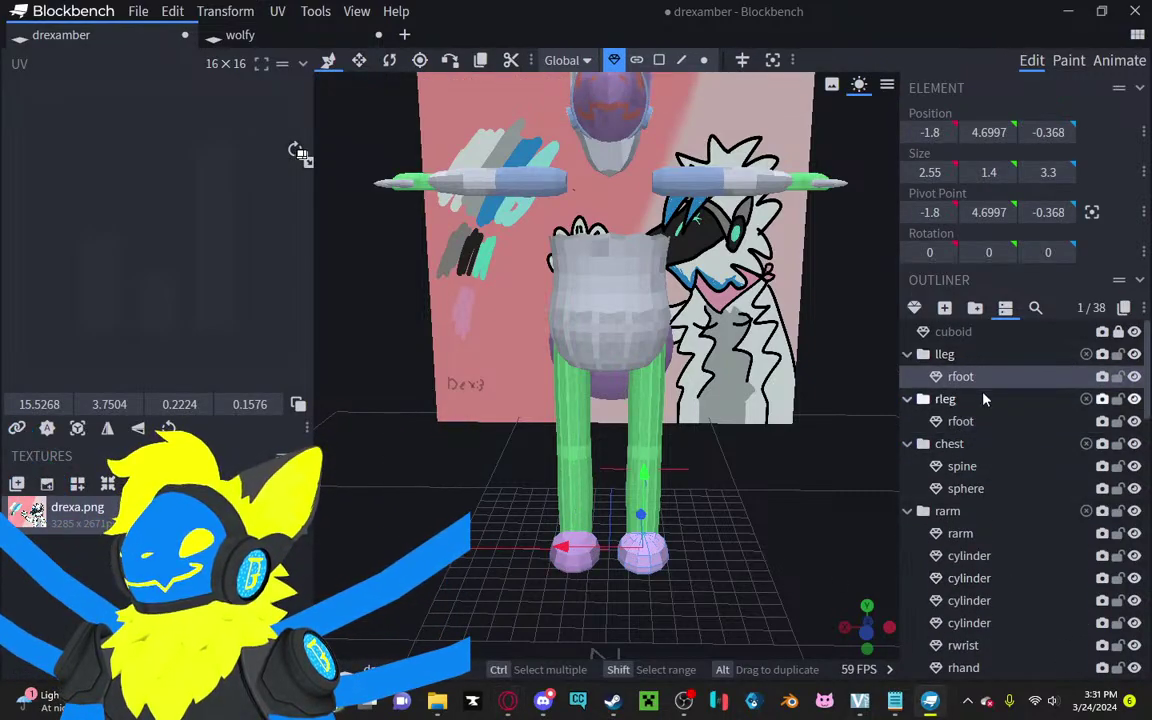
Step: Rename the rfoot mesh inside the lleg group as lfoot
{"action": "double_click", "coordinate": [975, 377]}
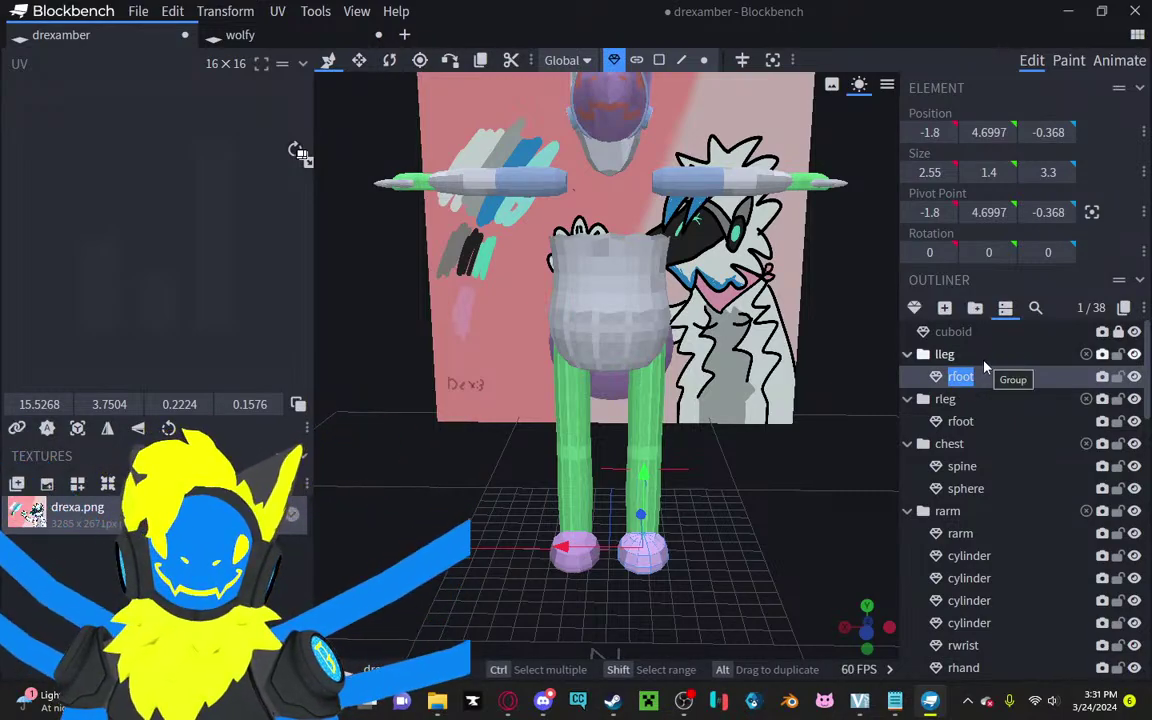
{"action": "type", "text": "lfo"}
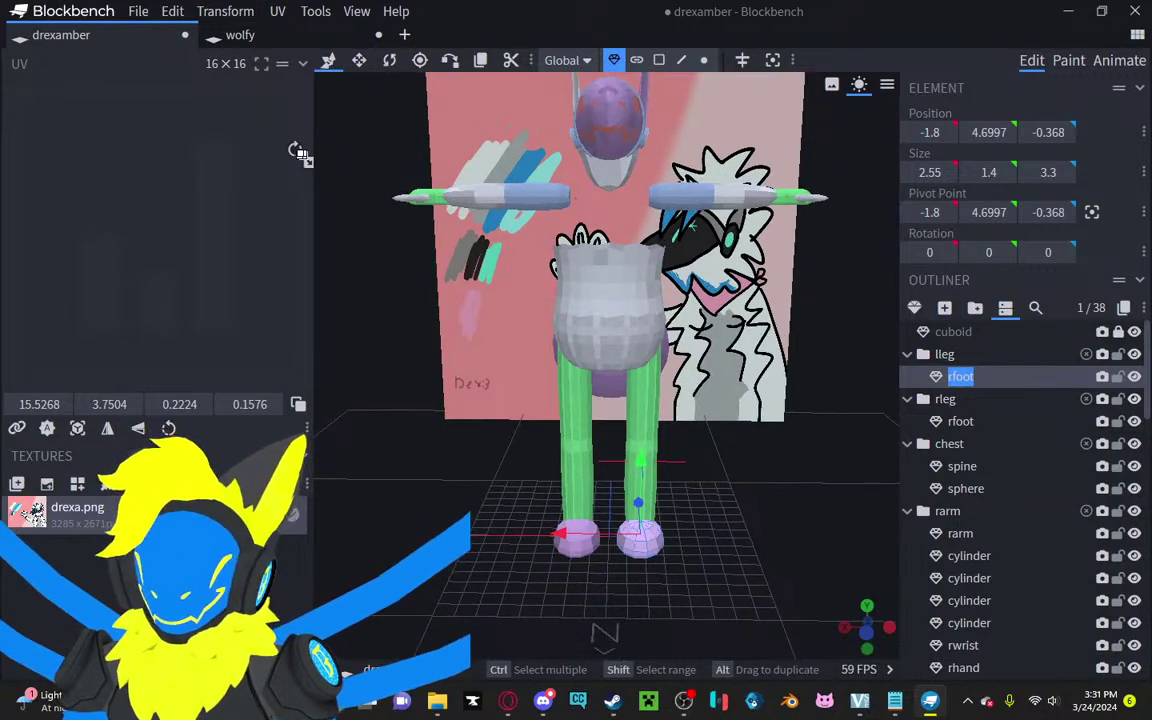
{"action": "type", "text": "ot"}
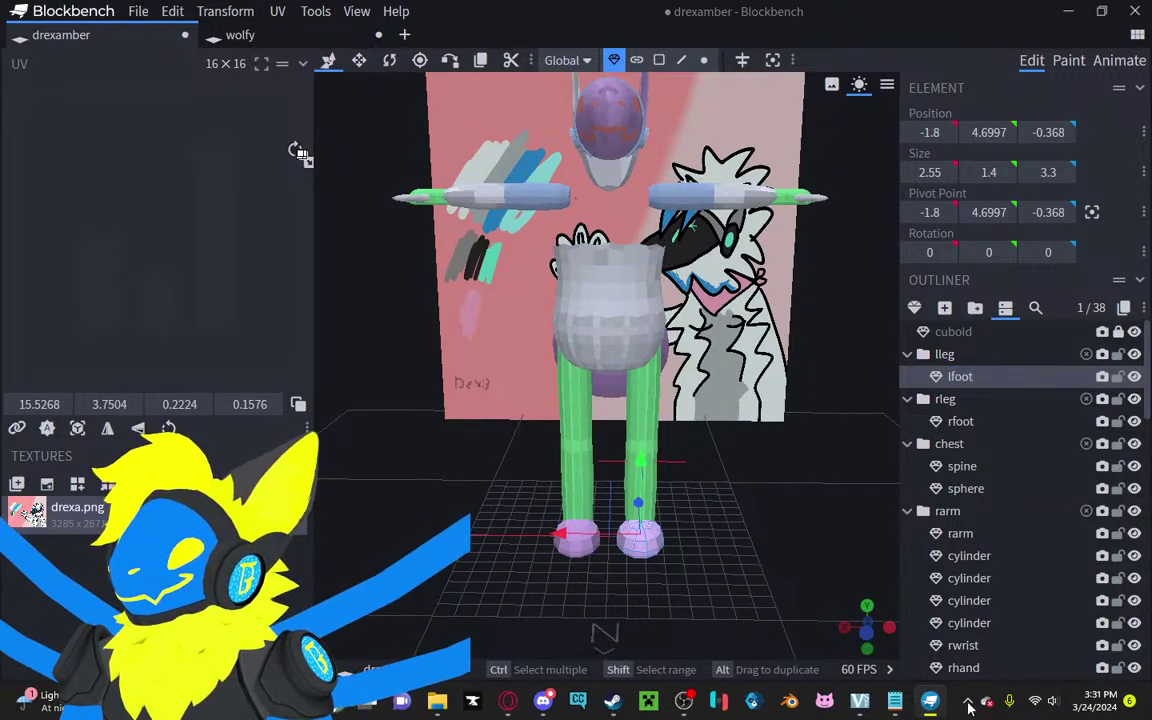
Step: Rename the lower cylinder of the right leg as rleg
{"action": "left_click", "coordinate": [579, 470]}
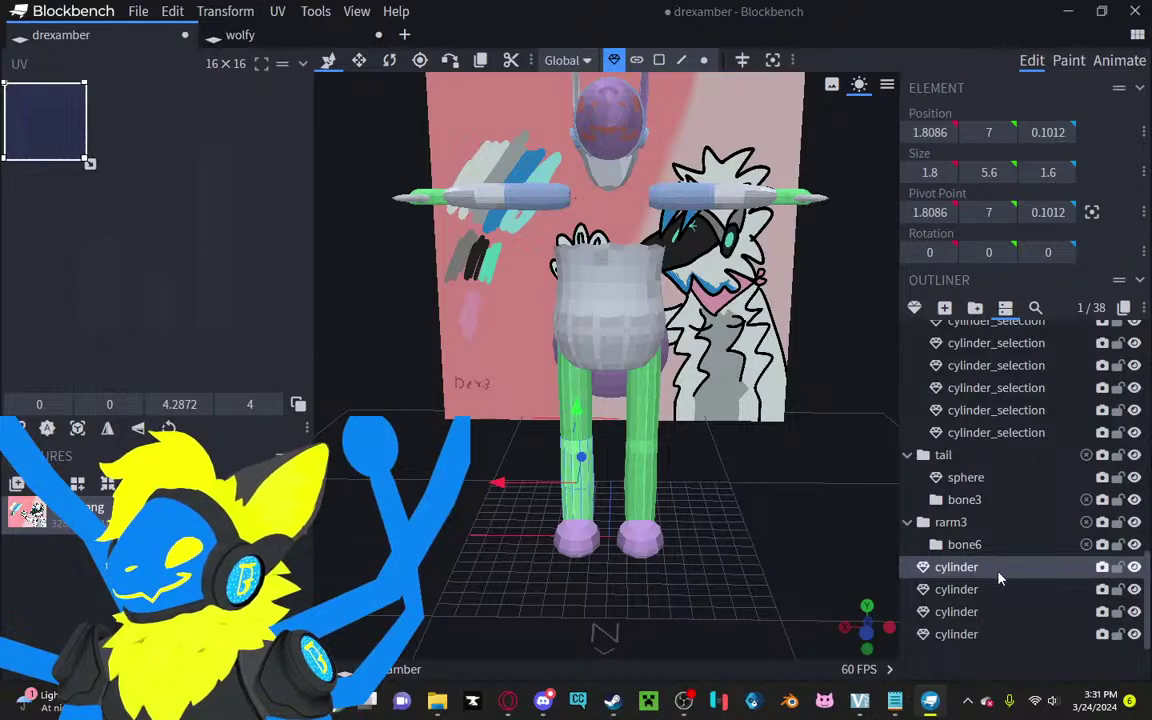
{"action": "double_click", "coordinate": [956, 567]}
{"action": "type", "text": "r"}
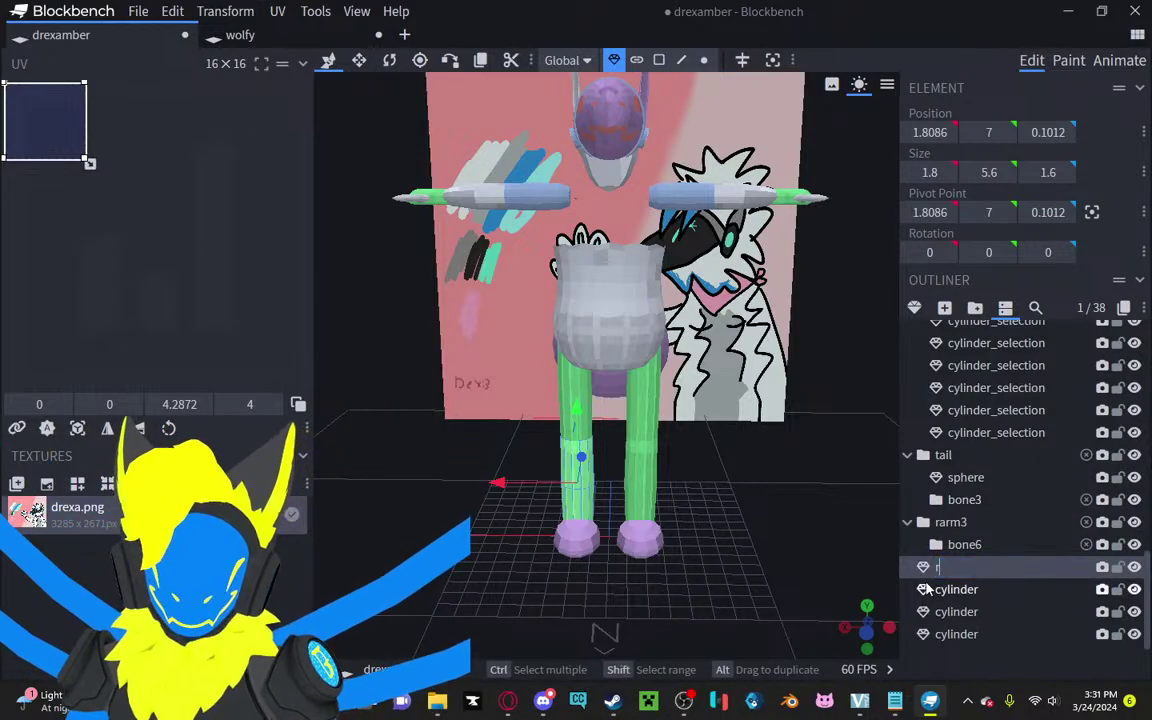
{"action": "type", "text": "leg"}
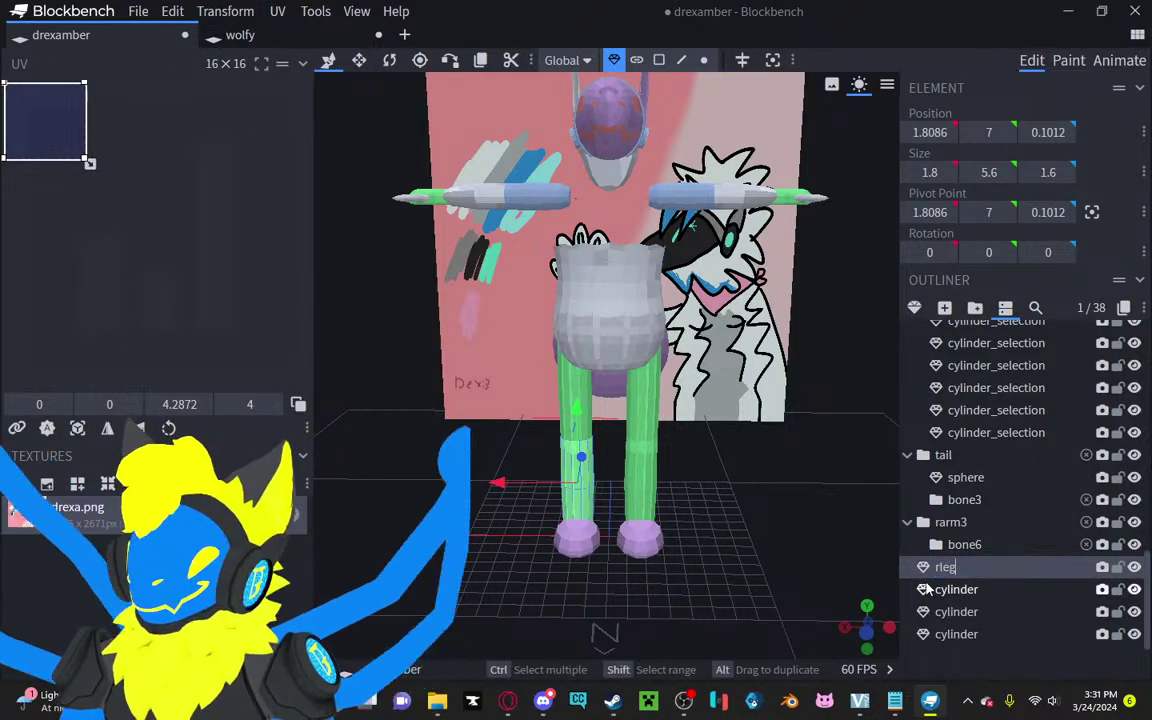
Step: Rename the right leg's upper cylinder as rthigh and move it together with the rleg mesh into the rleg group
{"action": "left_click", "coordinate": [930, 589]}
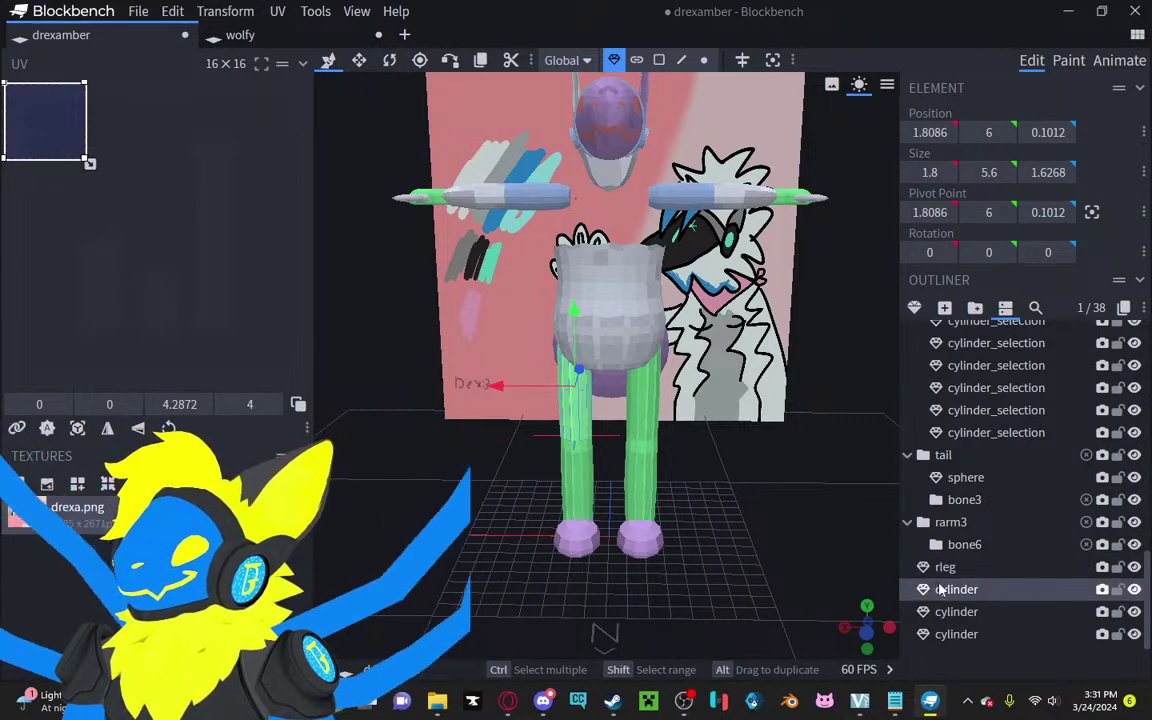
{"action": "double_click", "coordinate": [945, 589]}
{"action": "type", "text": "t"}
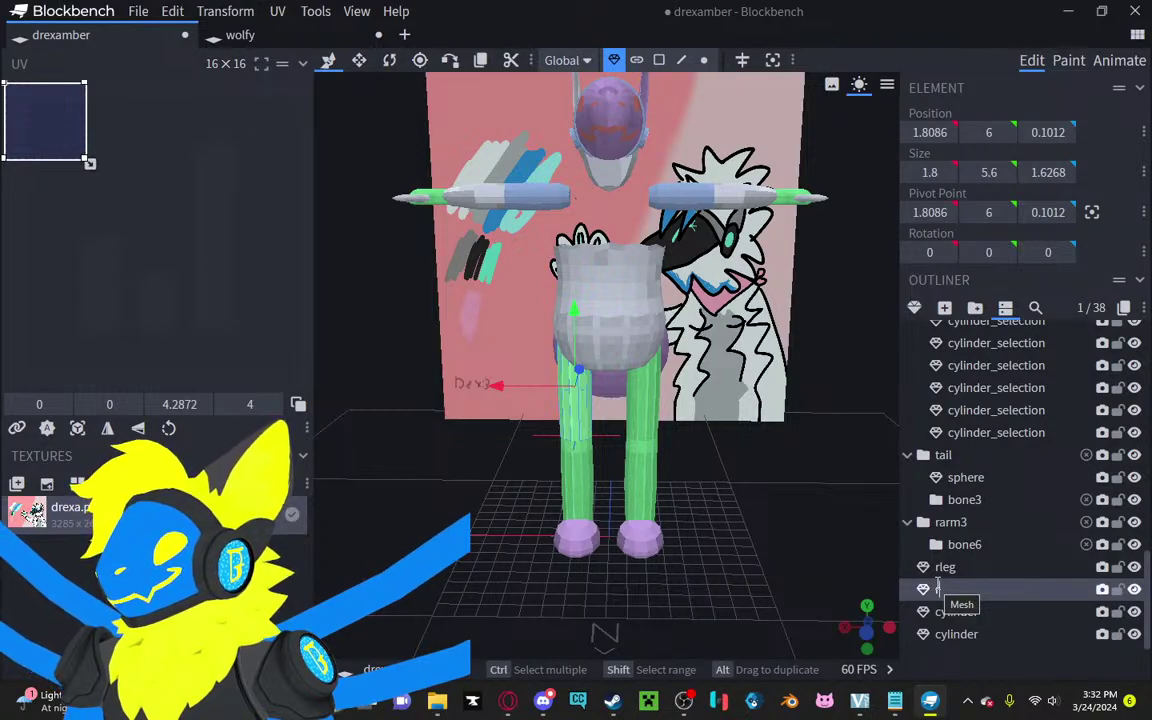
{"action": "type", "text": "thigh"}
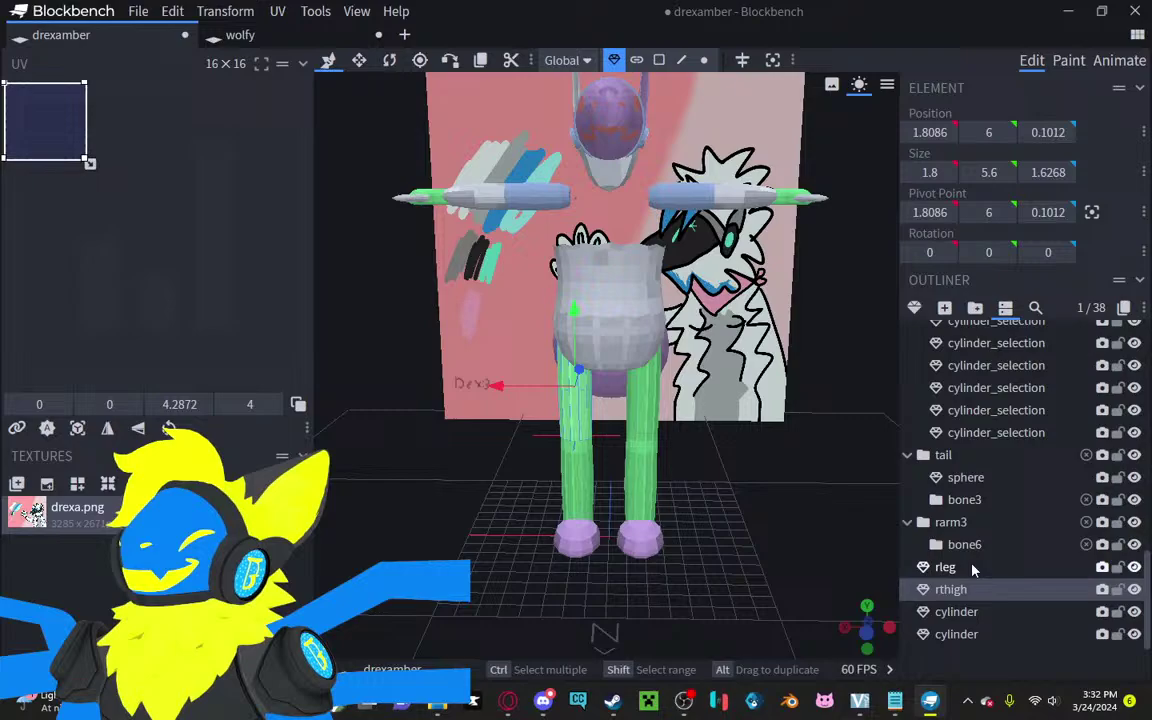
{"action": "left_click", "coordinate": [945, 567], "text": "ctrl"}
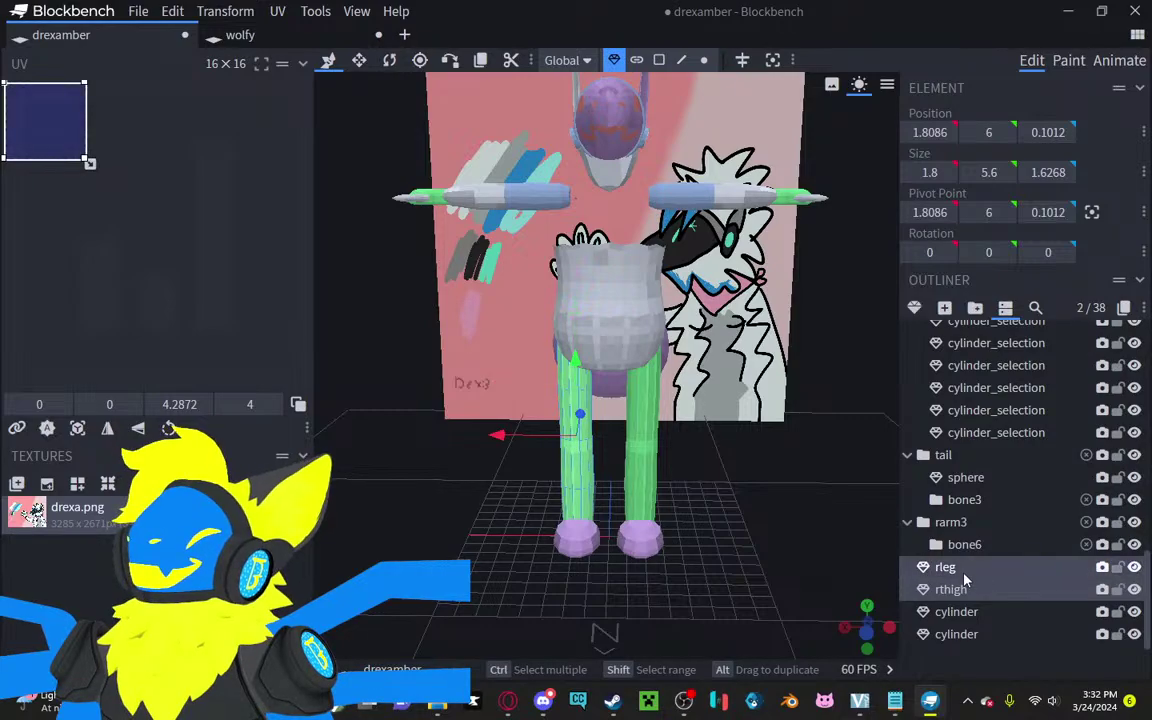
{"action": "left_click_drag", "start_coordinate": [945, 567], "coordinate": [979, 407]}
Step: Rename the upper cylinder of the left leg as lthigh
{"action": "scroll", "coordinate": [978, 410], "scroll_direction": "down", "scroll_amount": 10}
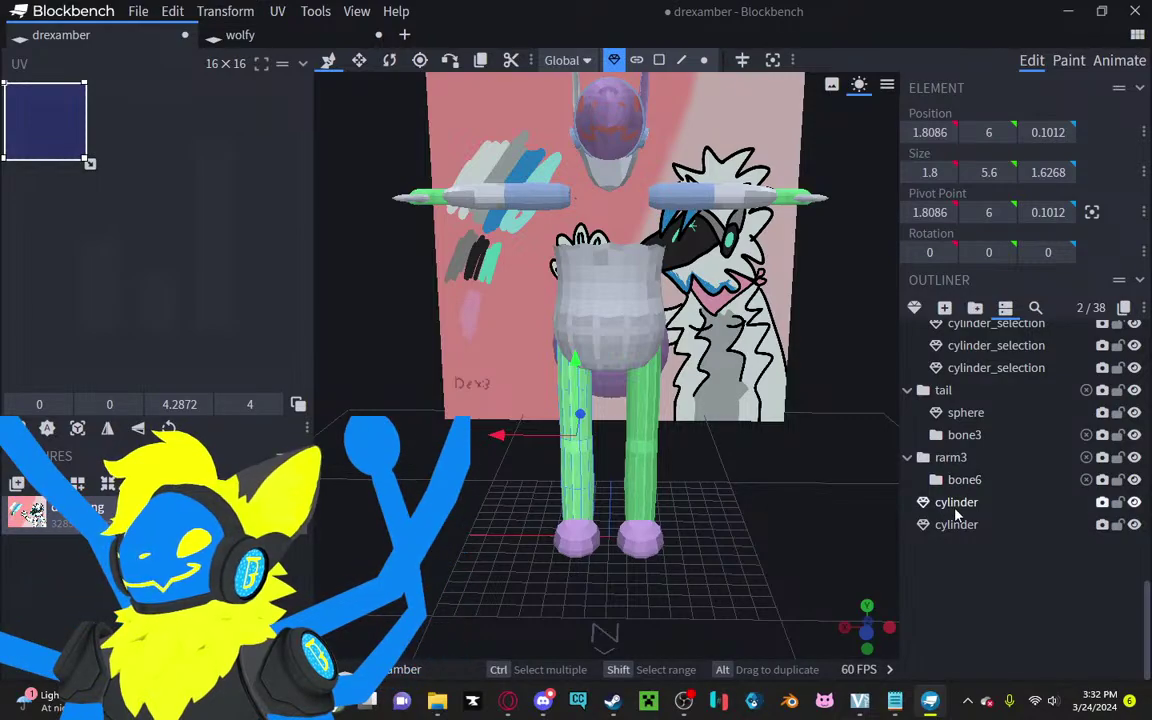
{"action": "double_click", "coordinate": [957, 502]}
{"action": "type", "text": "l"}
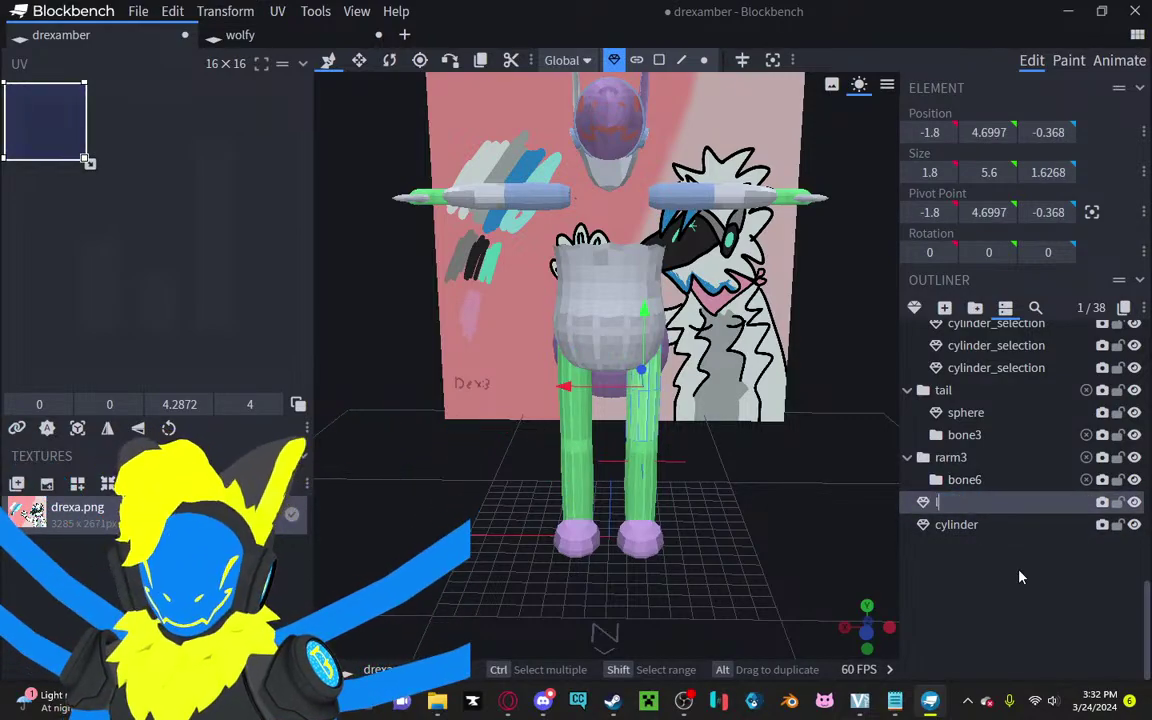
{"action": "type", "text": "thigh"}
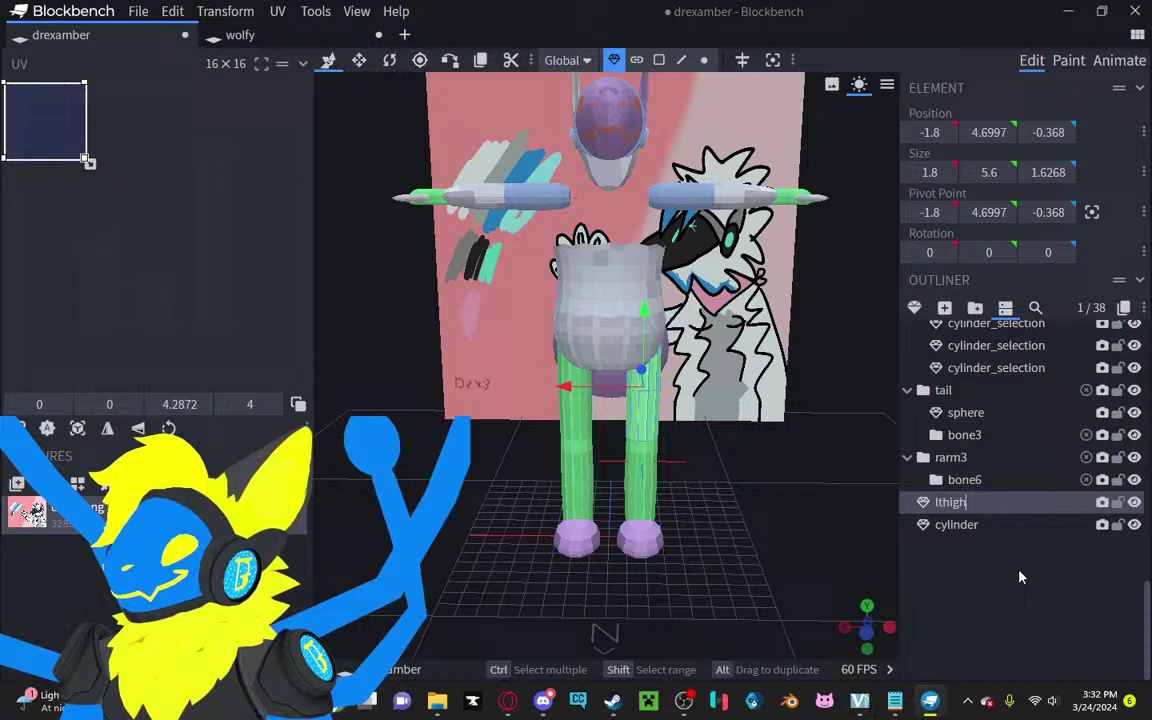
{"action": "key", "text": "Return"}
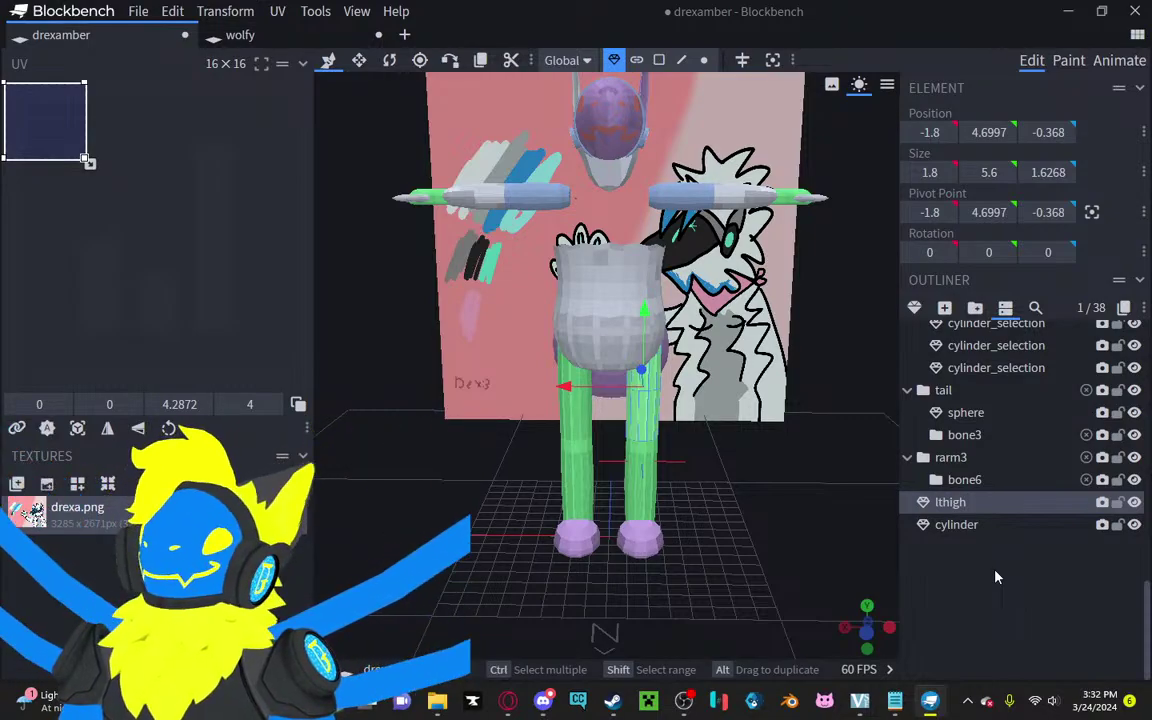
Step: Rename the left leg's lower cylinder as lleg and move it together with lthigh into the lleg group
{"action": "double_click", "coordinate": [957, 524]}
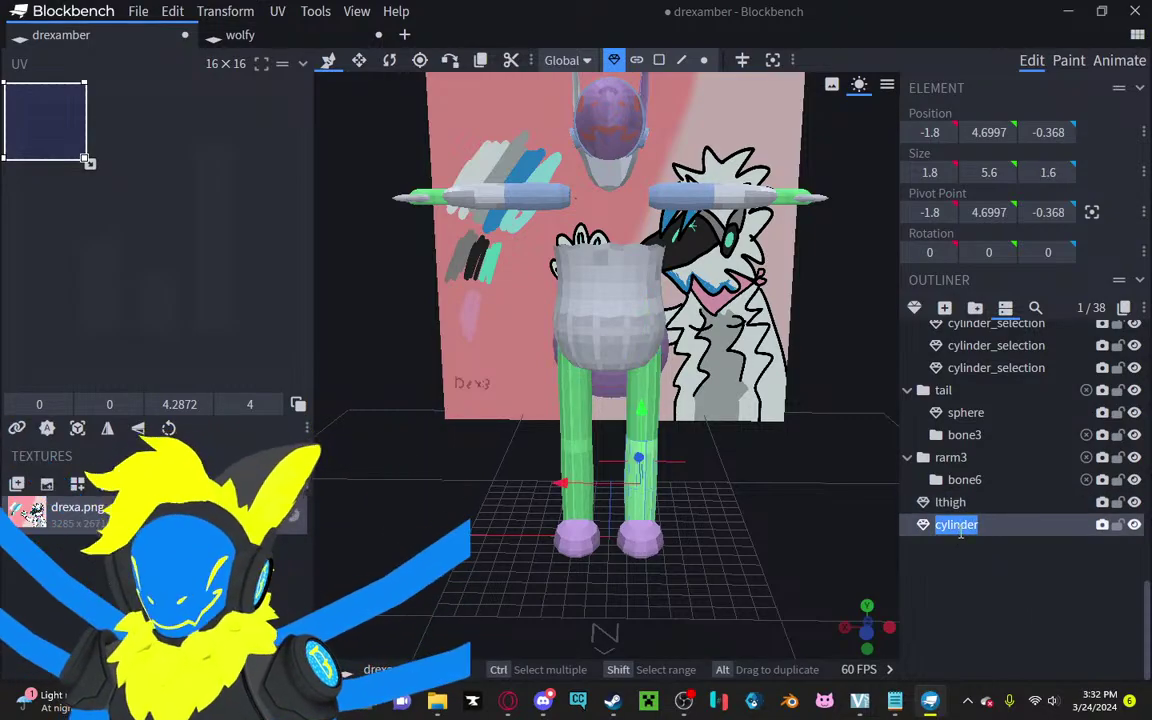
{"action": "type", "text": "lleg"}
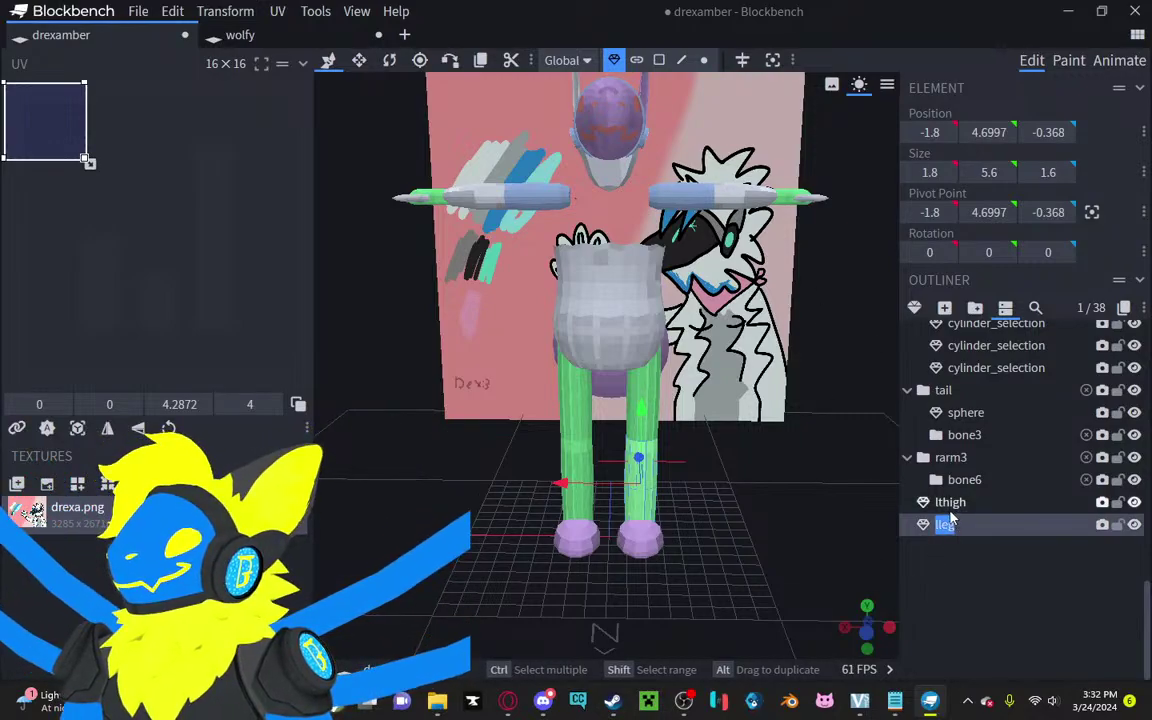
{"action": "left_click", "coordinate": [950, 512], "text": "ctrl"}
{"action": "left_click_drag", "start_coordinate": [943, 515], "coordinate": [965, 357]}
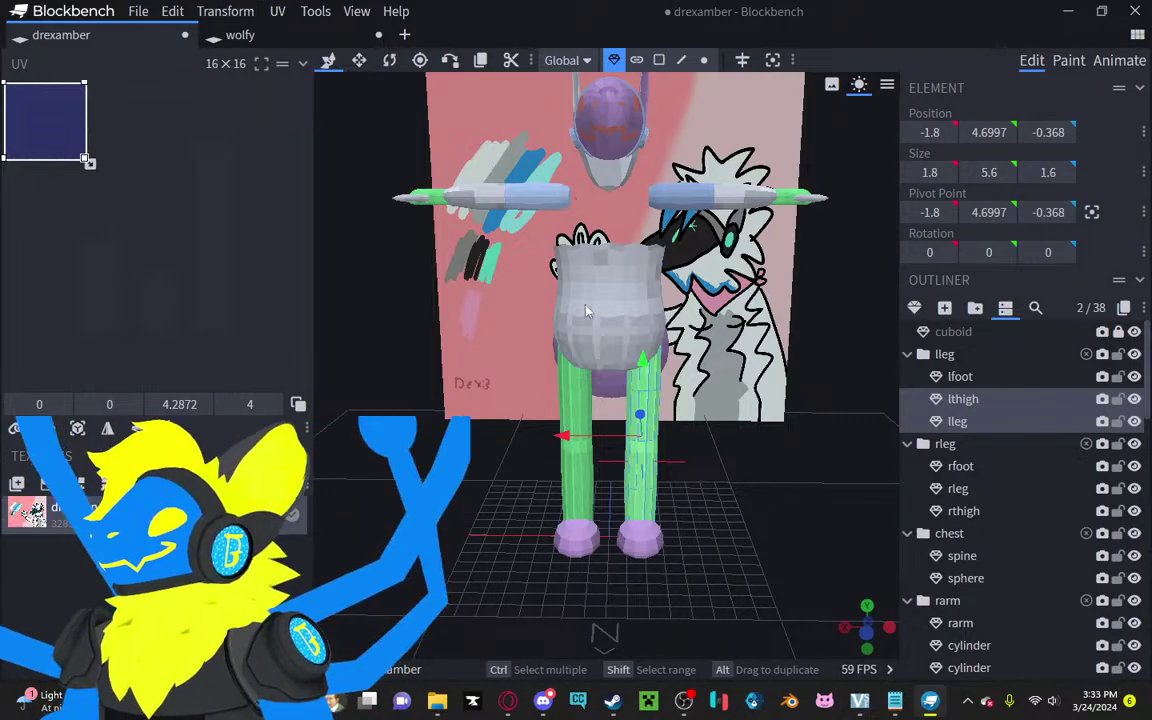
Step: Duplicate the lower torso's half sphere in the chest group and rotate the copy -180 degrees about the Z axis
{"action": "scroll", "coordinate": [692, 252], "scroll_direction": "up", "scroll_amount": 3}
{"action": "left_click_drag", "start_coordinate": [692, 252], "coordinate": [729, 316]}
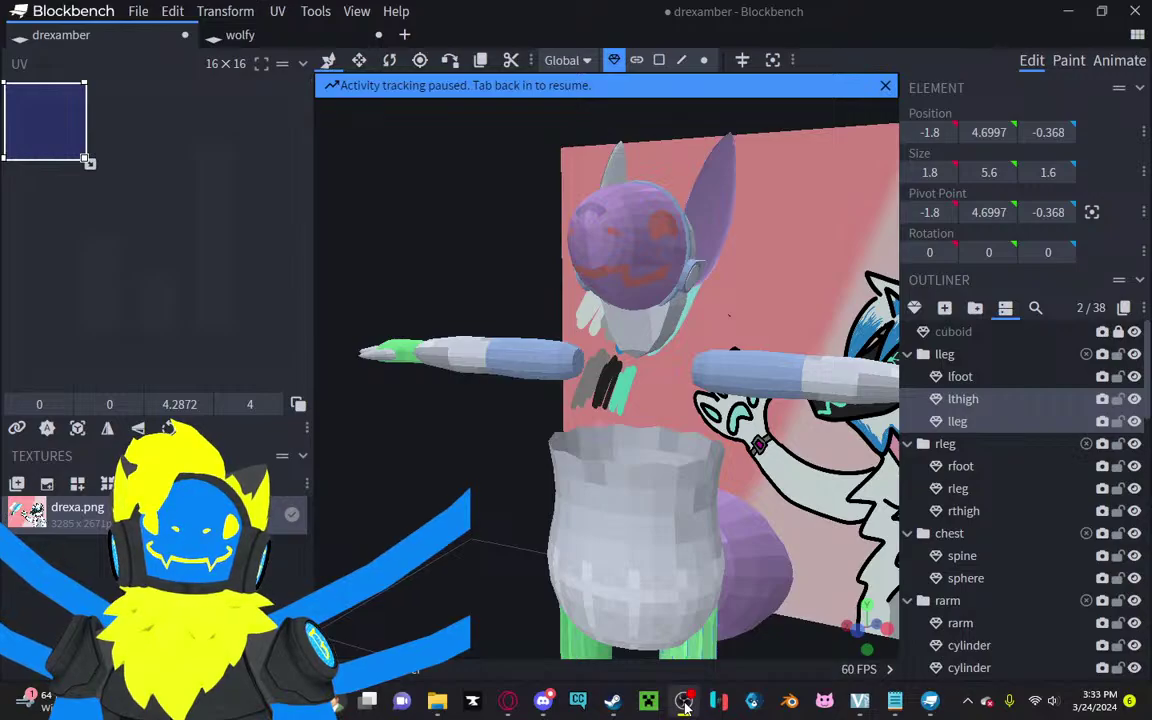
{"action": "left_click_drag", "start_coordinate": [469, 522], "coordinate": [545, 394]}
{"action": "scroll", "coordinate": [555, 399], "scroll_direction": "up", "scroll_amount": 3}
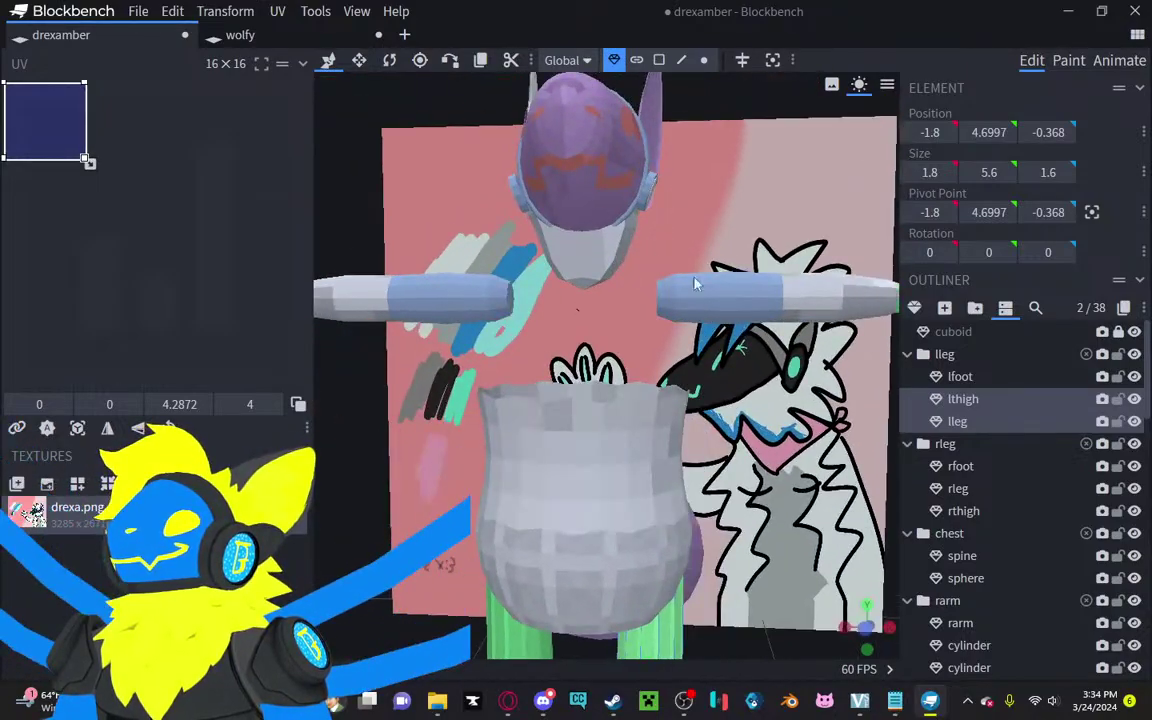
{"action": "left_click_drag", "start_coordinate": [508, 345], "coordinate": [768, 347]}
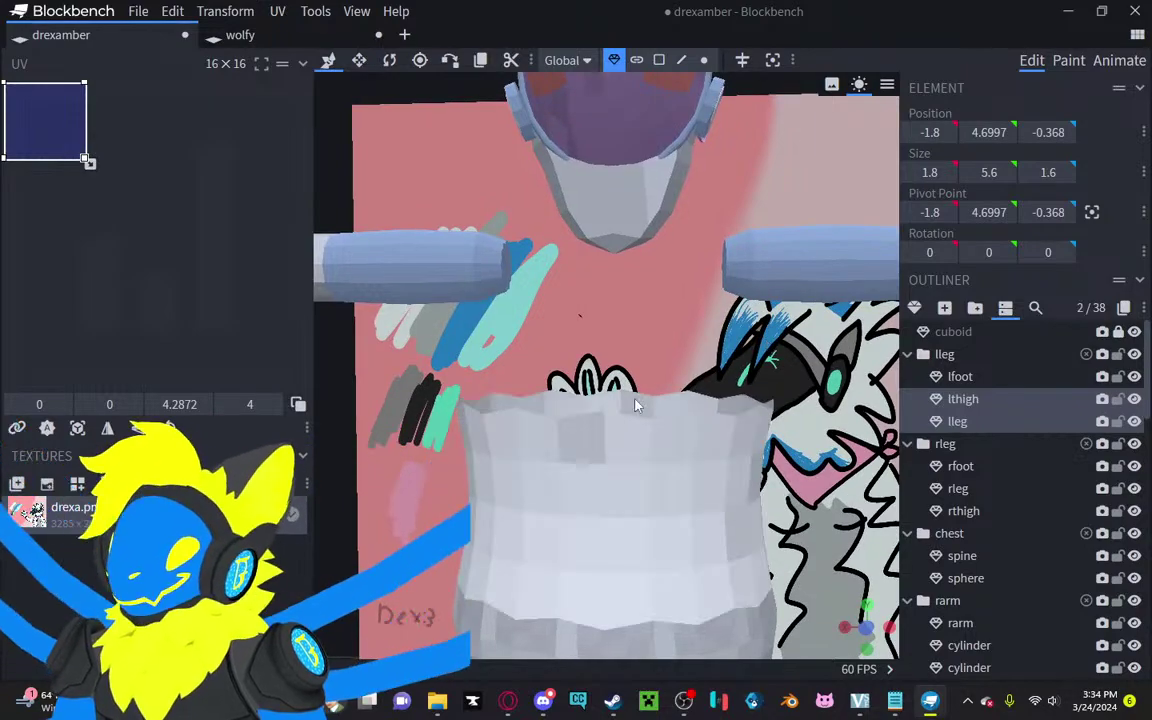
{"action": "left_click", "coordinate": [633, 404]}
{"action": "left_click_drag", "start_coordinate": [633, 404], "coordinate": [652, 548]}
{"action": "left_click", "coordinate": [648, 545]}
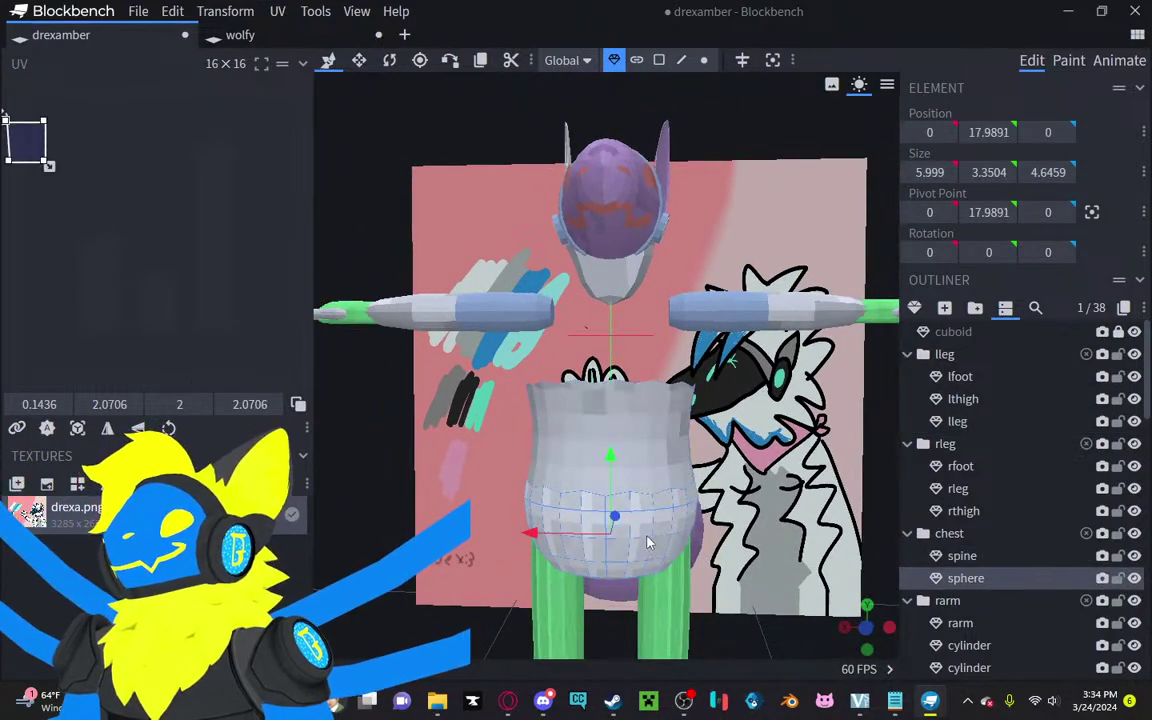
{"action": "left_click", "coordinate": [394, 60]}
{"action": "left_click_drag", "start_coordinate": [606, 284], "coordinate": [466, 447]}
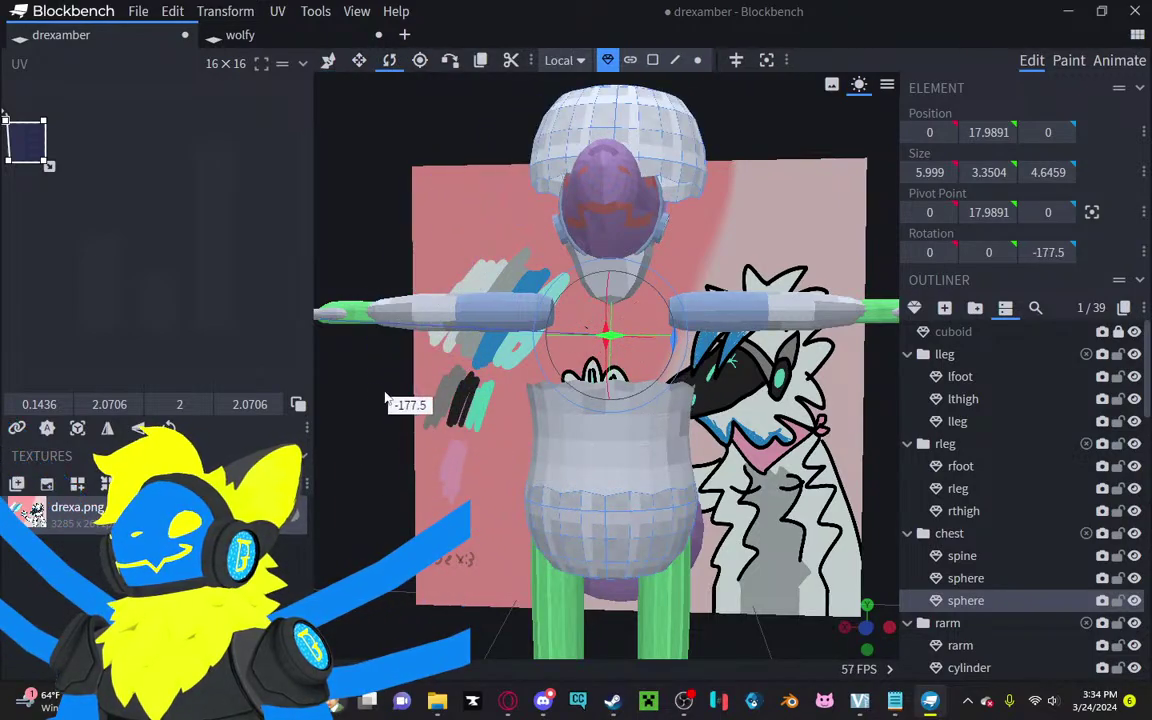
Step: Vertex-snap the open rim of the flipped half sphere onto the spine's upper rim to form the upper chest
{"action": "left_click", "coordinate": [450, 62]}
{"action": "left_click", "coordinate": [612, 420]}
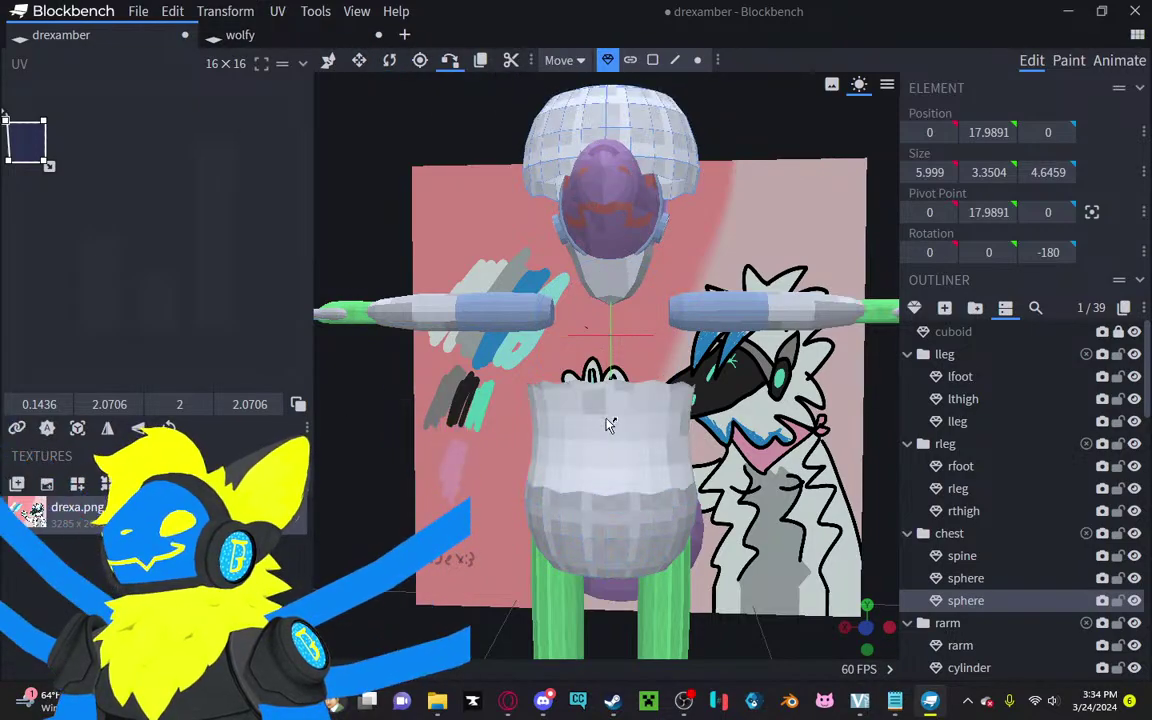
{"action": "left_click", "coordinate": [607, 388]}
{"action": "left_click_drag", "start_coordinate": [833, 240], "coordinate": [812, 150]}
{"action": "scroll", "coordinate": [800, 125], "scroll_direction": "up", "scroll_amount": 6}
{"action": "left_click", "coordinate": [600, 418]}
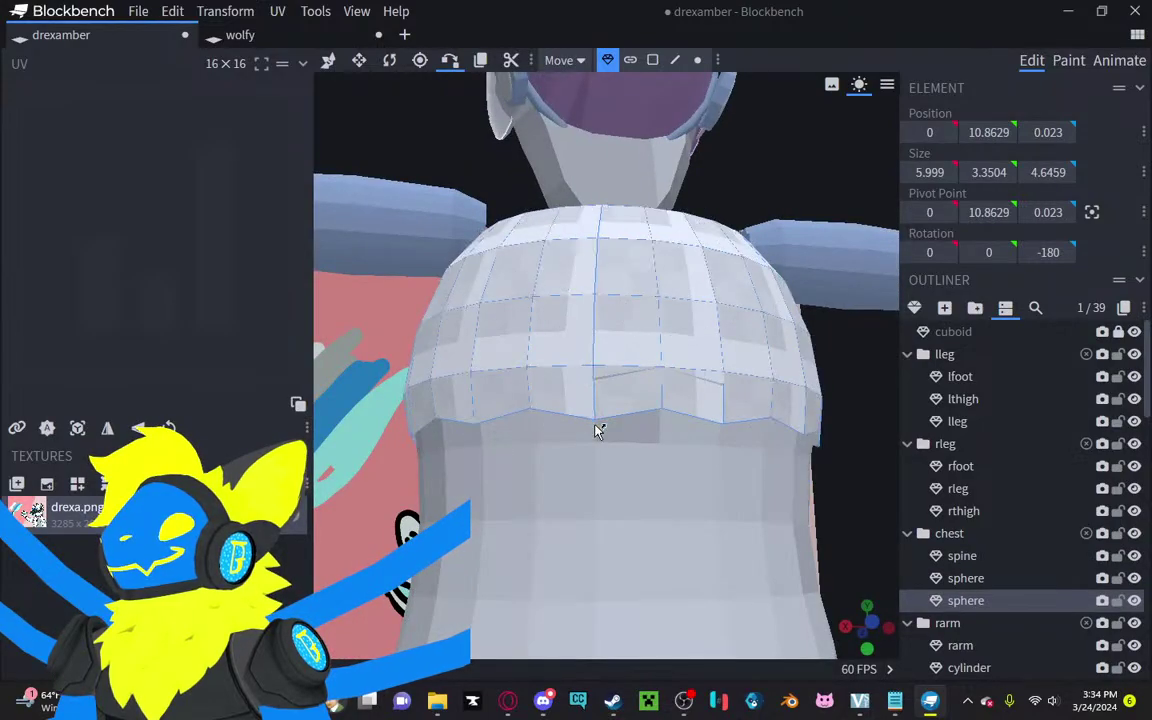
{"action": "left_click", "coordinate": [597, 425]}
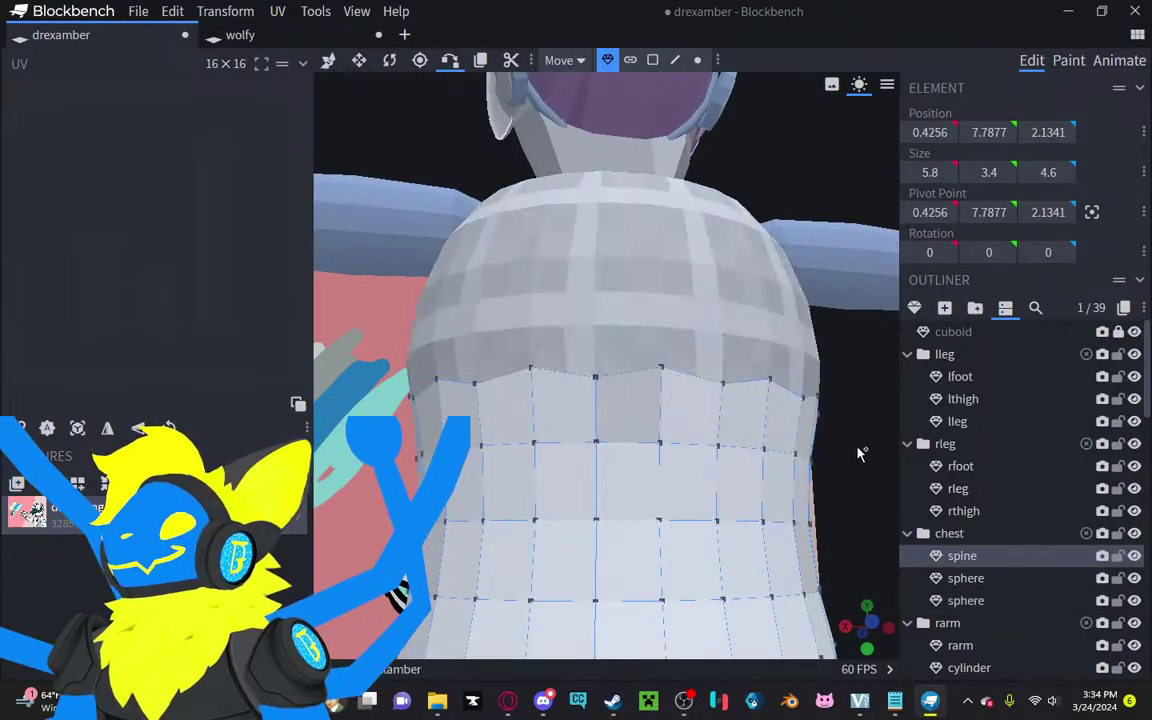
Step: Select all the head and ear meshes and lower them onto the chest, to a Y position of 20.5
{"action": "left_click_drag", "start_coordinate": [858, 453], "coordinate": [828, 465]}
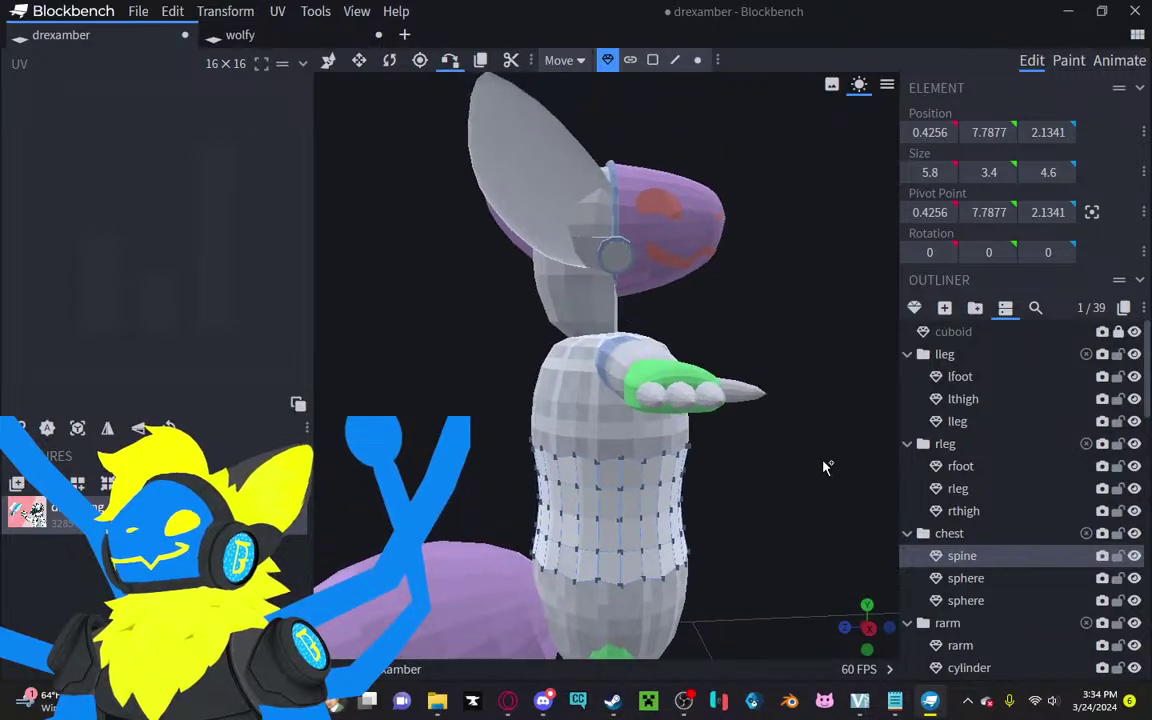
{"action": "left_click", "coordinate": [328, 61]}
{"action": "left_click_drag", "start_coordinate": [745, 272], "coordinate": [863, 223]}
{"action": "left_click_drag", "start_coordinate": [631, 219], "coordinate": [468, 320], "text": "ctrl"}
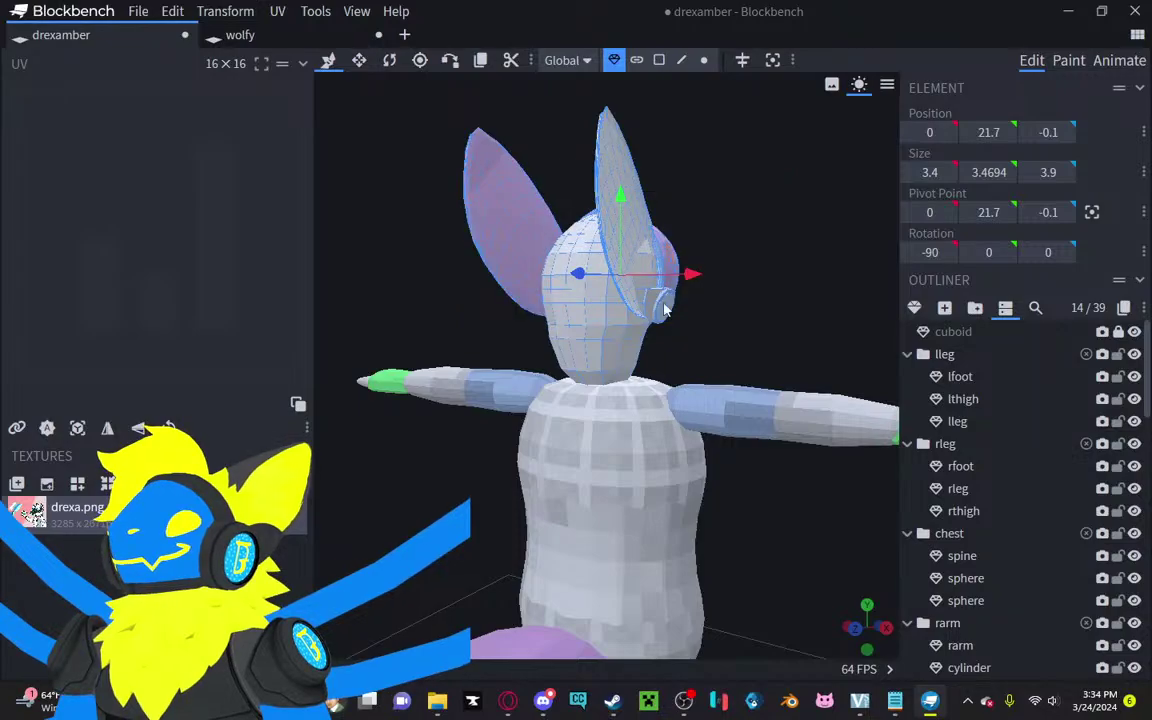
{"action": "left_click_drag", "start_coordinate": [752, 239], "coordinate": [645, 281]}
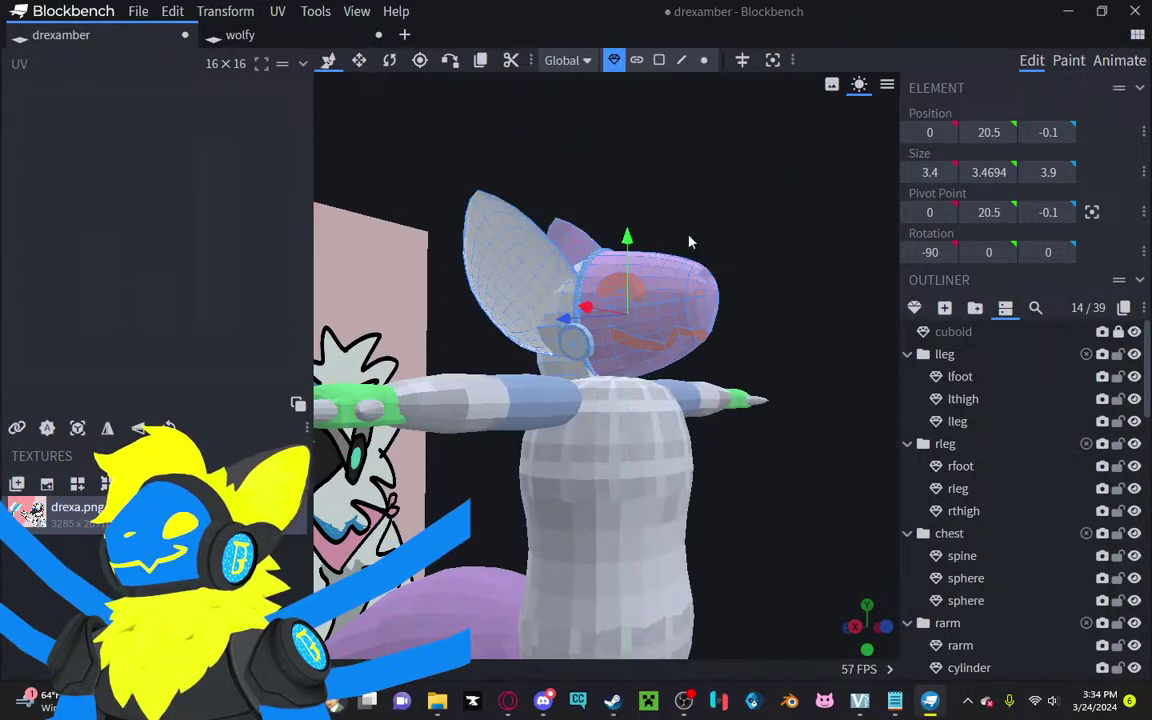
Step: Shift the selected head and ear meshes back over the neck area, to a Z position of 0.4
{"action": "left_click_drag", "start_coordinate": [689, 242], "coordinate": [778, 244]}
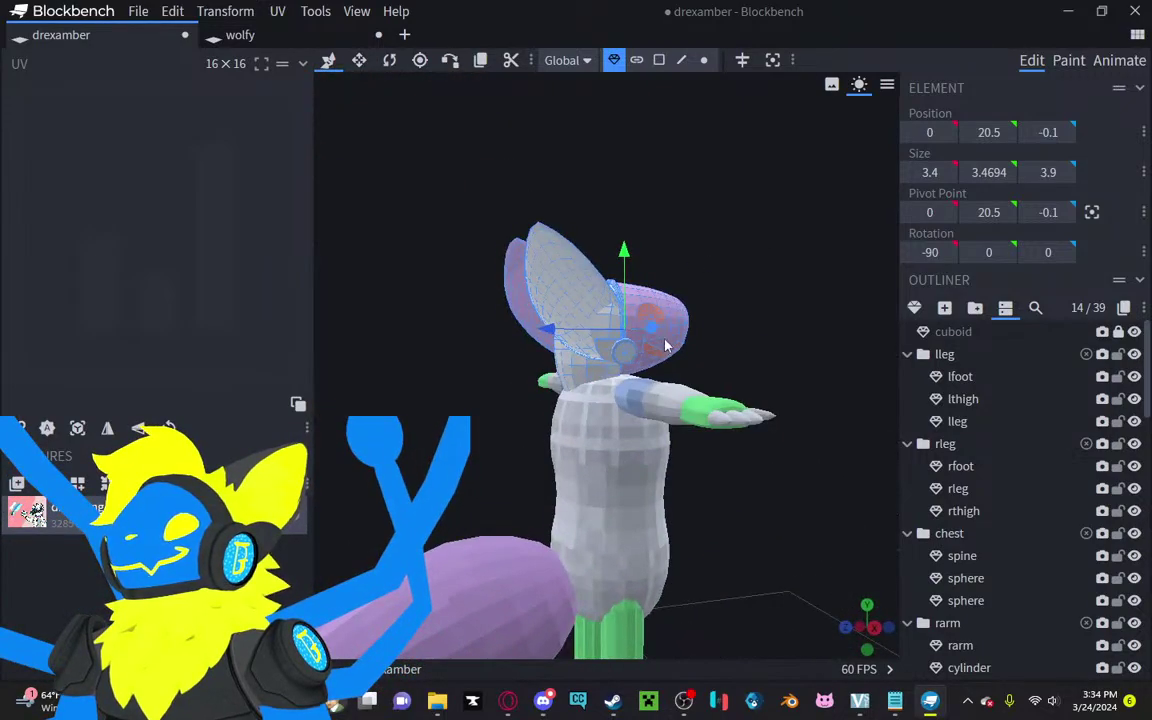
{"action": "left_click_drag", "start_coordinate": [521, 336], "coordinate": [528, 336]}
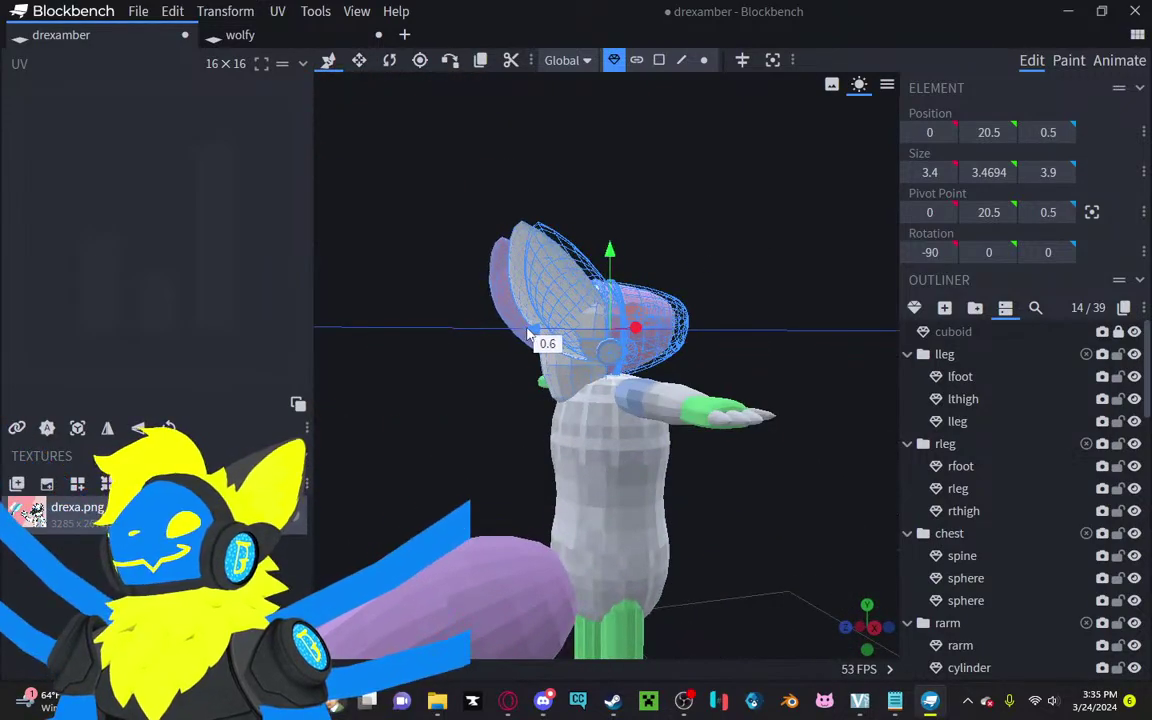
{"action": "scroll", "coordinate": [728, 220], "scroll_direction": "up", "scroll_amount": 5}
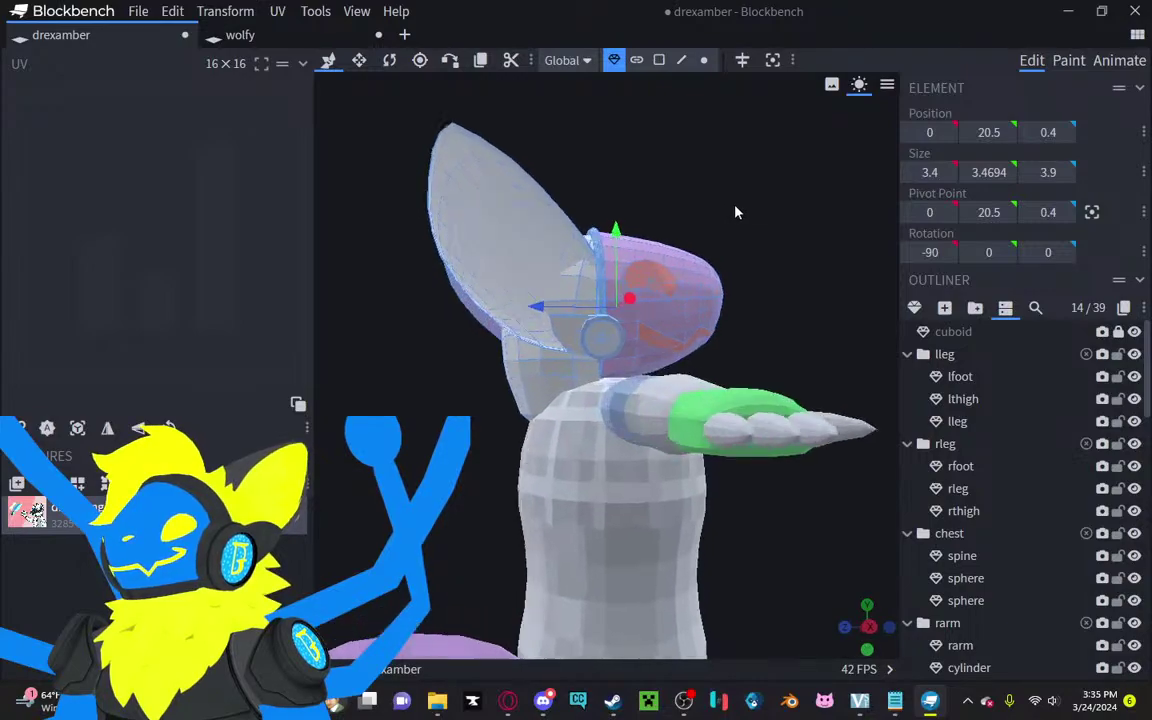
{"action": "left_click_drag", "start_coordinate": [732, 209], "coordinate": [720, 208]}
{"action": "left_click_drag", "start_coordinate": [555, 286], "coordinate": [559, 285]}
{"action": "left_click_drag", "start_coordinate": [702, 207], "coordinate": [543, 194]}
Step: Widen the selected head and ear meshes sideways with the Resize tool, to an X size of 5.4
{"action": "scroll", "coordinate": [645, 237], "scroll_direction": "down", "scroll_amount": 5}
{"action": "right_click_drag", "start_coordinate": [670, 183], "coordinate": [723, 126]}
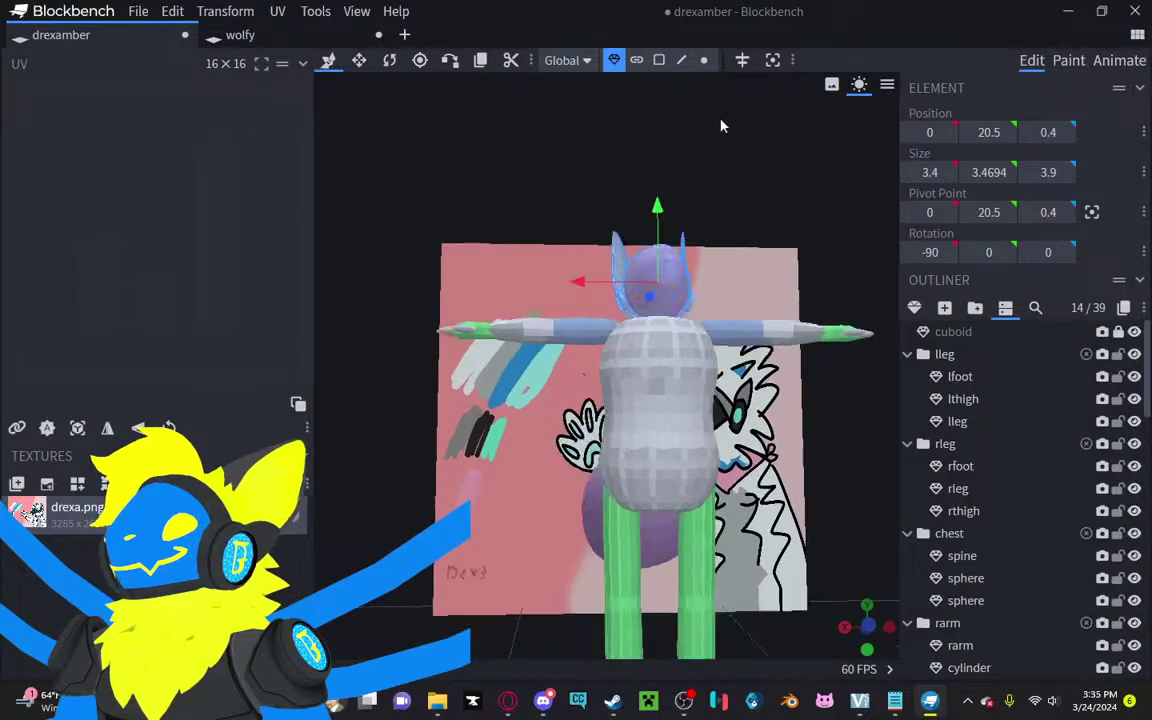
{"action": "left_click_drag", "start_coordinate": [722, 126], "coordinate": [688, 240]}
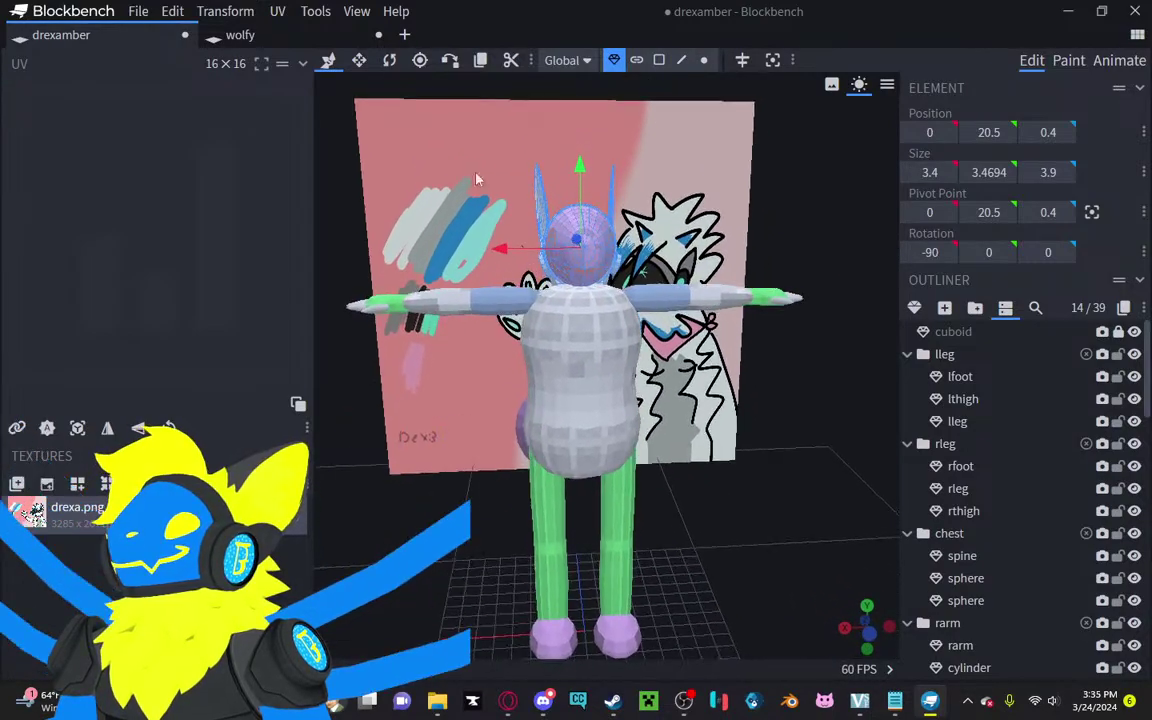
{"action": "left_click", "coordinate": [359, 61]}
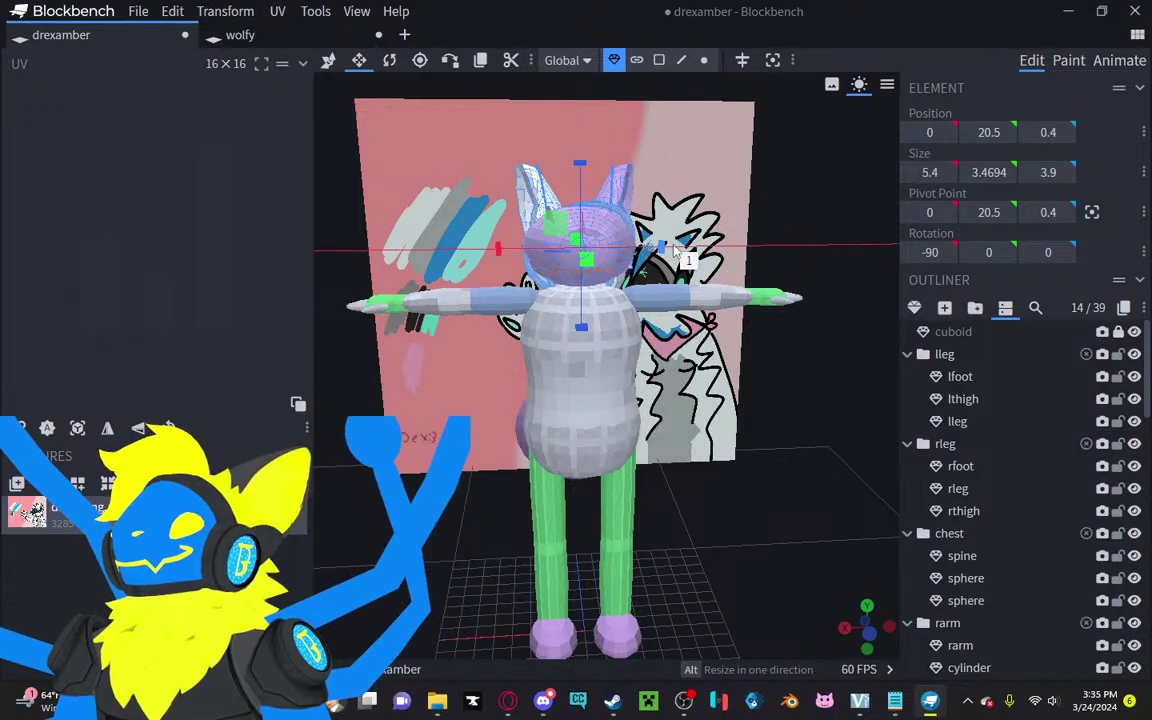
{"action": "left_click_drag", "start_coordinate": [650, 190], "coordinate": [970, 180]}
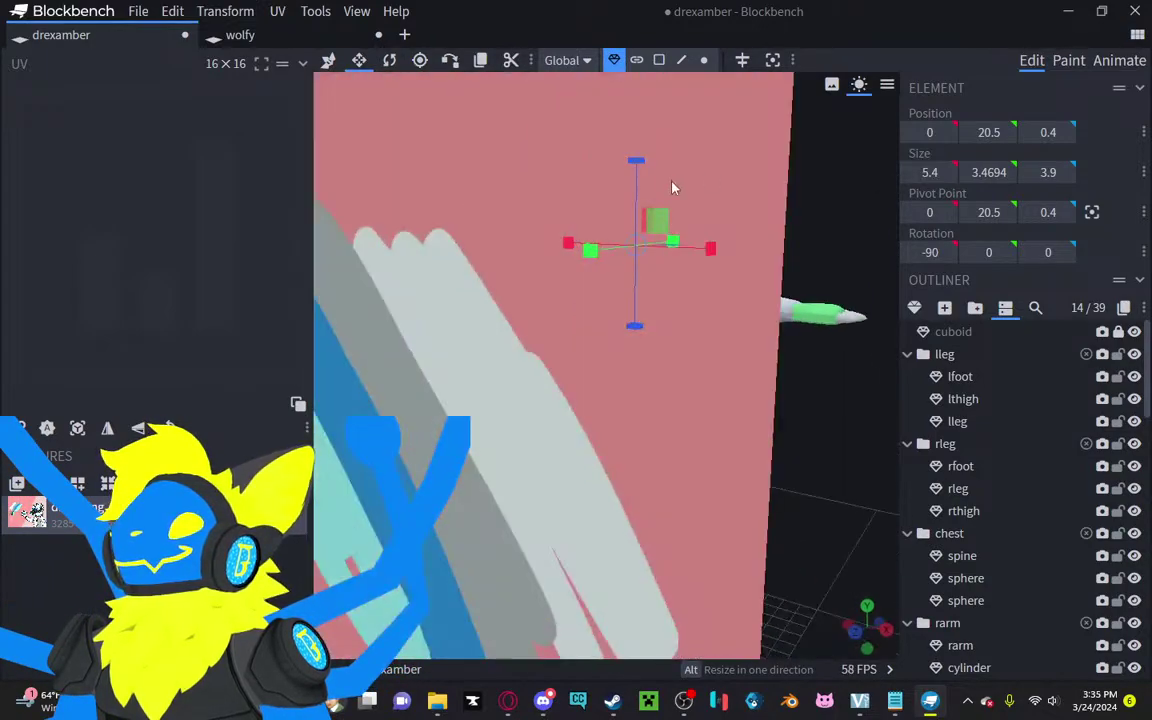
Step: Try stretching the selected head and ear meshes vertically to a Z size of 7.9, and undo the recent head resizes
{"action": "left_click_drag", "start_coordinate": [633, 160], "coordinate": [643, 126]}
{"action": "right_click_drag", "start_coordinate": [781, 190], "coordinate": [746, 303]}
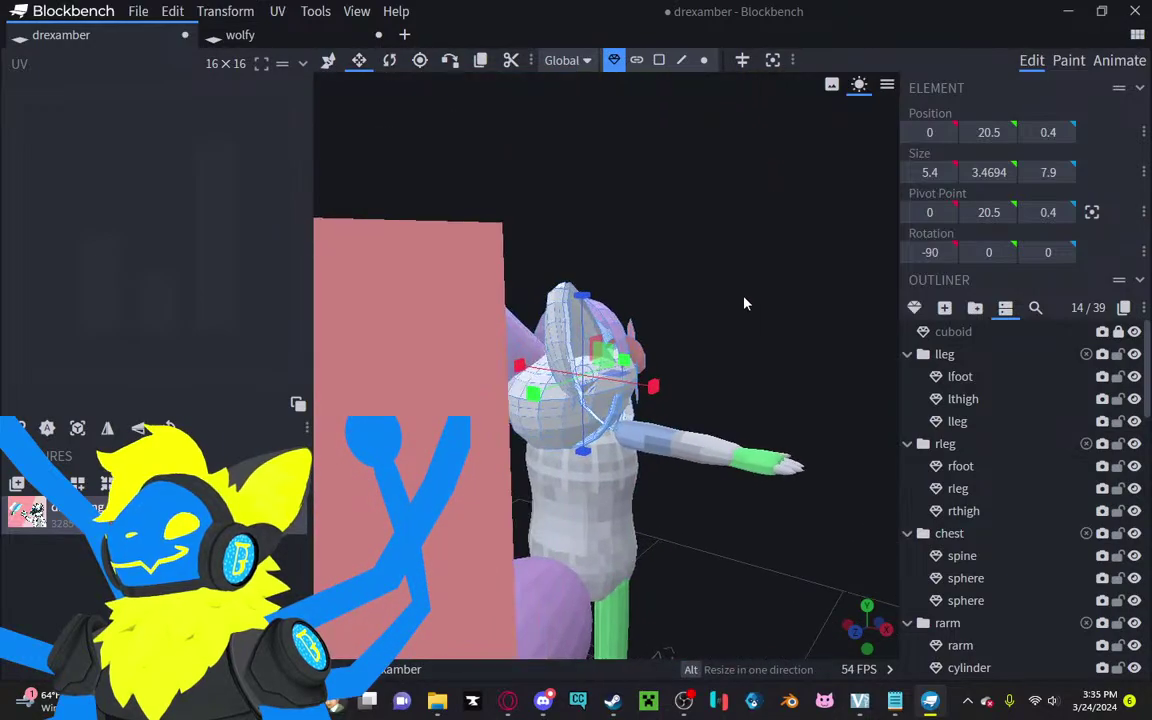
{"action": "left_click_drag", "start_coordinate": [746, 303], "coordinate": [623, 263]}
{"action": "key", "text": "ctrl+z"}
{"action": "key", "text": "ctrl+z"}
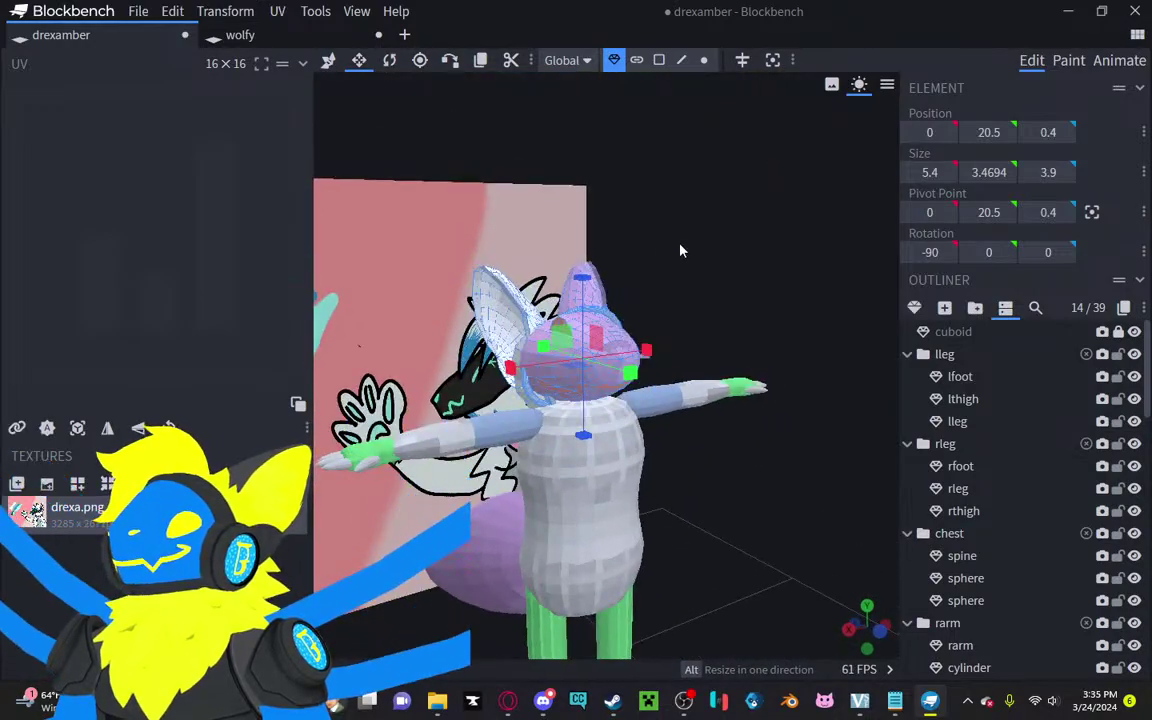
Step: Reselect the head and ear meshes and try resizing them to an X size of 5.4 and a Z size of 7.9
{"action": "left_click_drag", "start_coordinate": [696, 246], "coordinate": [643, 400]}
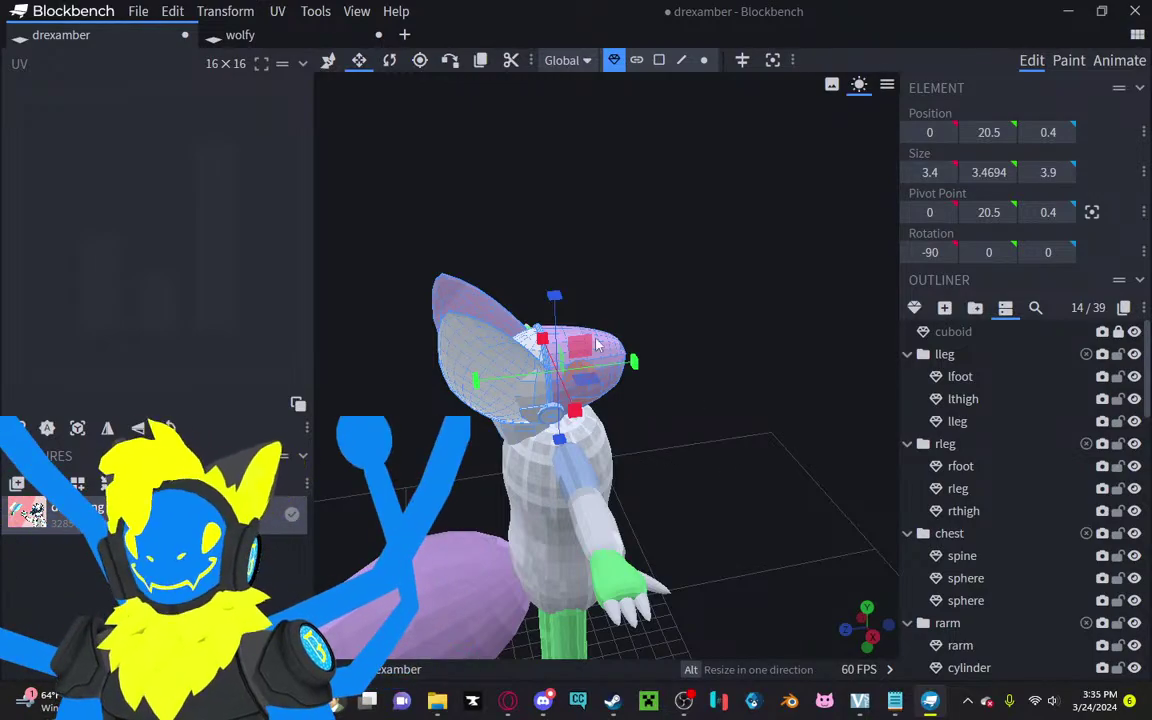
{"action": "left_click", "coordinate": [588, 405]}
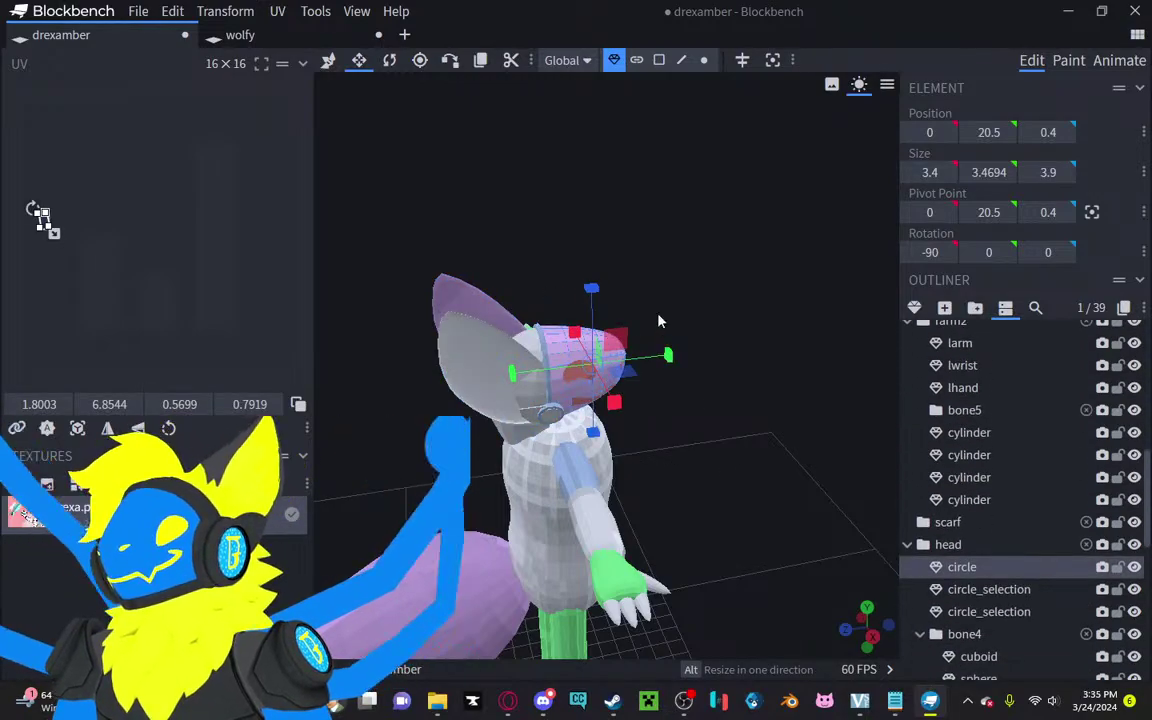
{"action": "left_click_drag", "start_coordinate": [697, 277], "coordinate": [360, 385]}
{"action": "left_click_drag", "start_coordinate": [633, 361], "coordinate": [661, 382]}
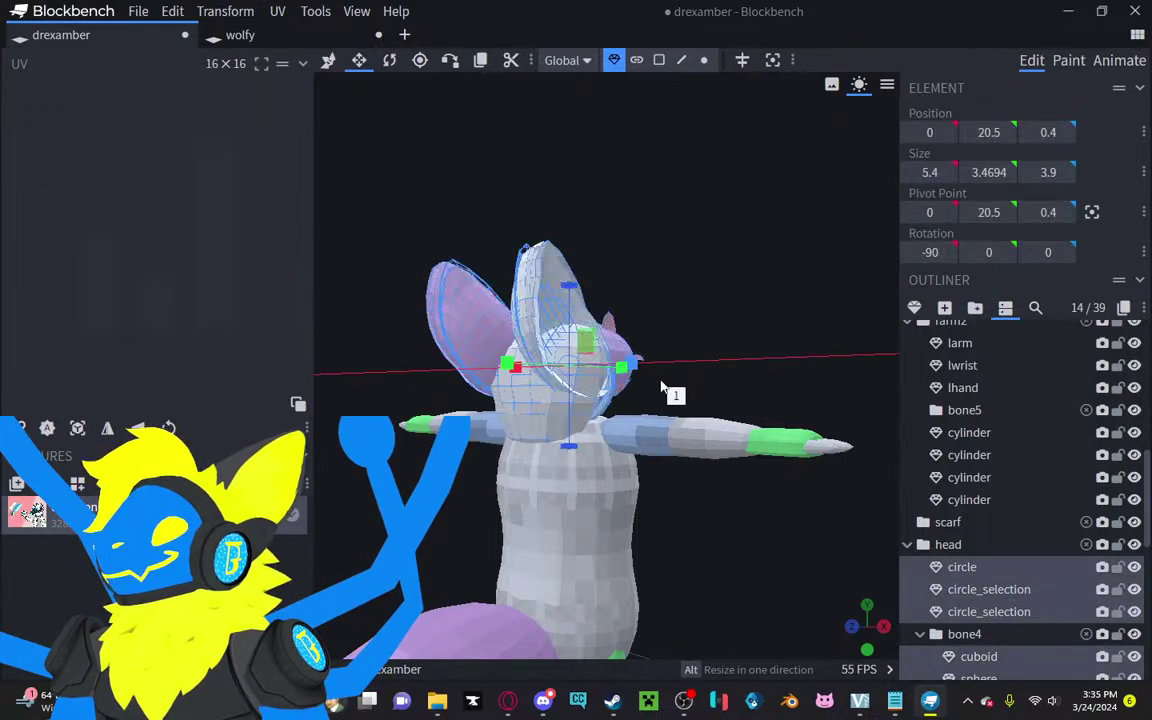
{"action": "left_click_drag", "start_coordinate": [572, 303], "coordinate": [563, 264]}
{"action": "left_click_drag", "start_coordinate": [708, 246], "coordinate": [606, 244]}
{"action": "scroll", "coordinate": [957, 447], "scroll_direction": "down", "scroll_amount": 10}
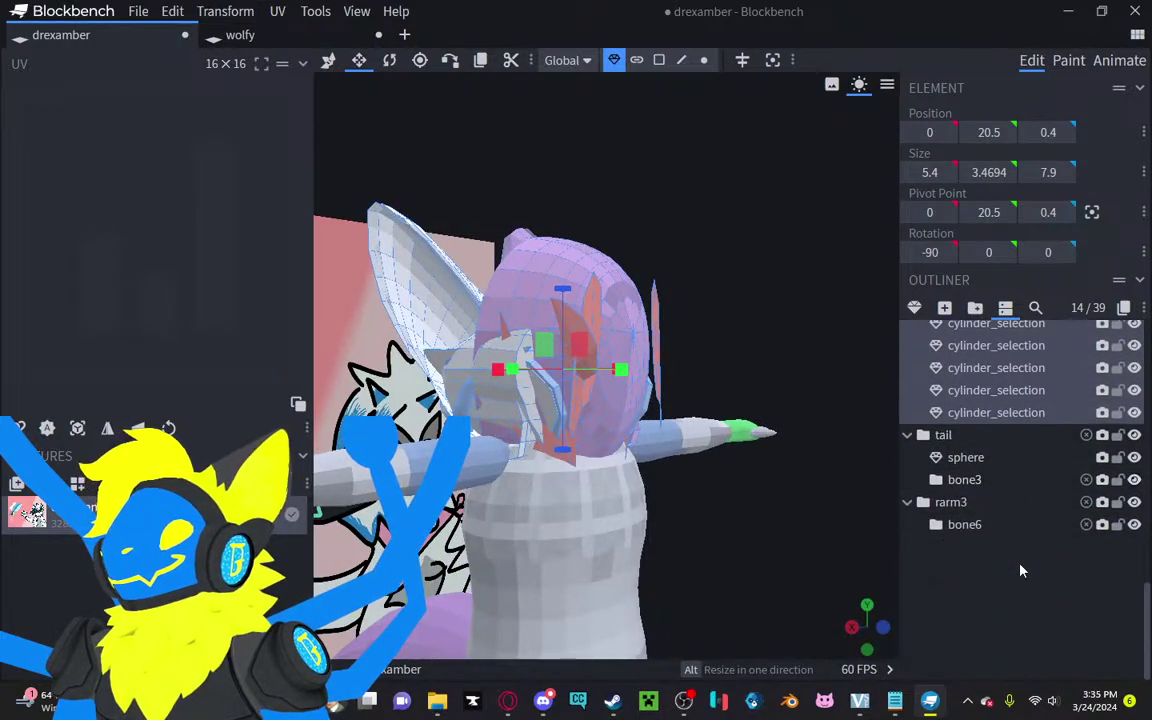
{"action": "left_click", "coordinate": [913, 500]}
{"action": "left_click_drag", "start_coordinate": [800, 280], "coordinate": [519, 469]}
Step: Select the spine and both chest spheres and try stretching them vertically to a Y size of 5.2
{"action": "left_click", "coordinate": [607, 503]}
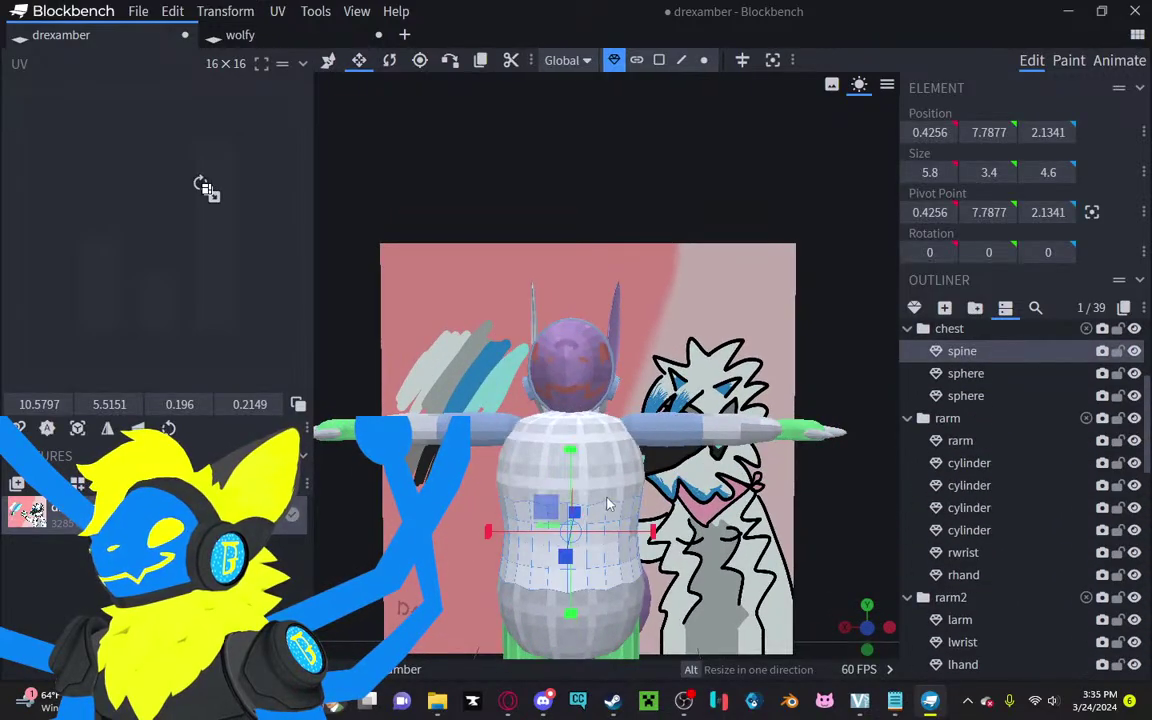
{"action": "left_click", "coordinate": [619, 595], "text": "ctrl"}
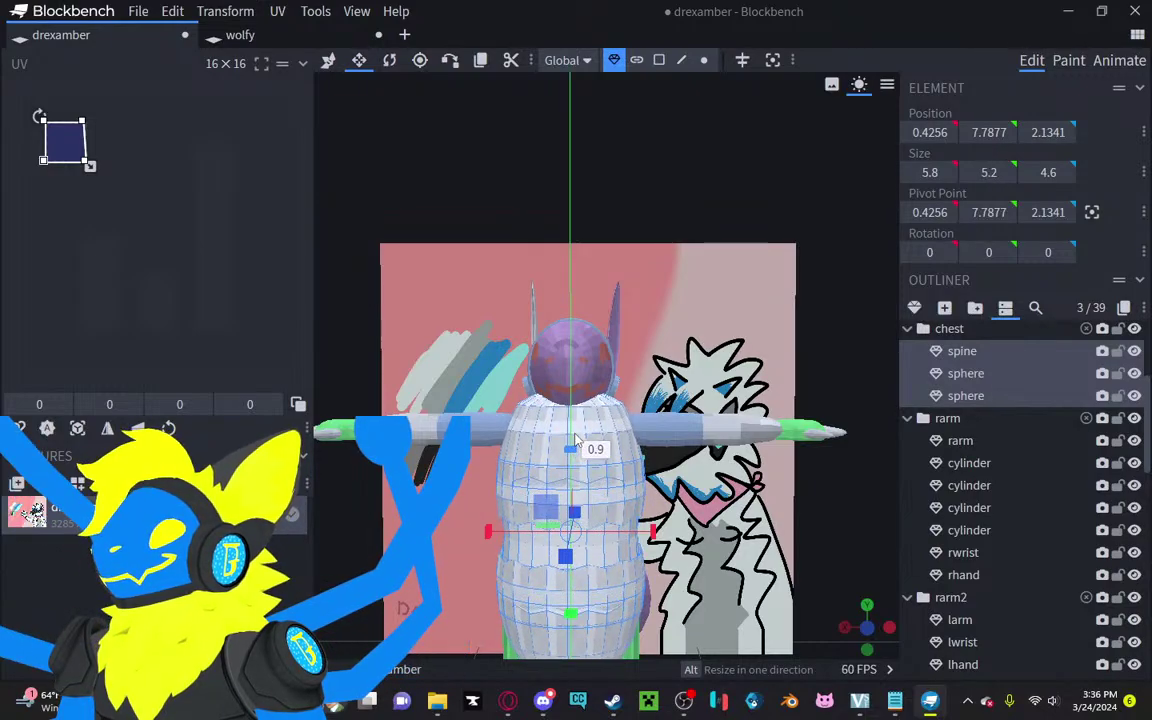
{"action": "left_click_drag", "start_coordinate": [574, 443], "coordinate": [719, 472]}
Step: Select all the left arm and hand meshes and lower them to a Y position of 18.7 with the Move tool
{"action": "left_click", "coordinate": [719, 472]}
{"action": "scroll", "coordinate": [725, 454], "scroll_direction": "down", "scroll_amount": 3}
{"action": "scroll", "coordinate": [727, 456], "scroll_direction": "down", "scroll_amount": 3}
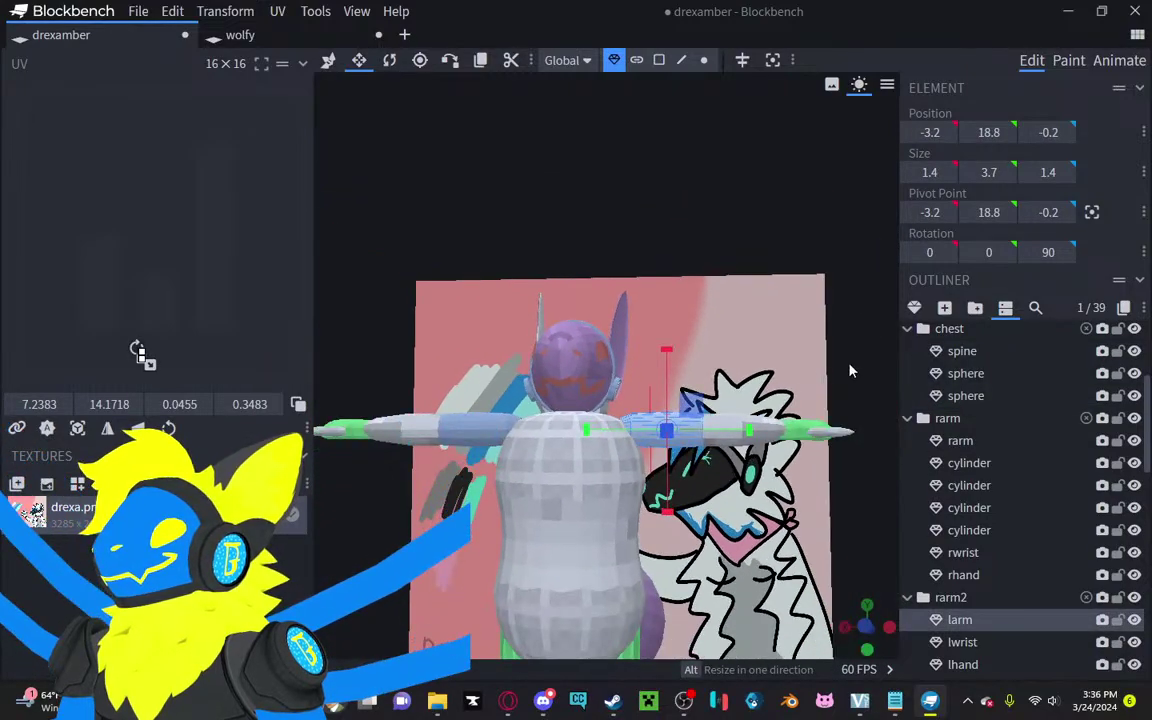
{"action": "left_click_drag", "start_coordinate": [851, 367], "coordinate": [662, 480], "text": "ctrl"}
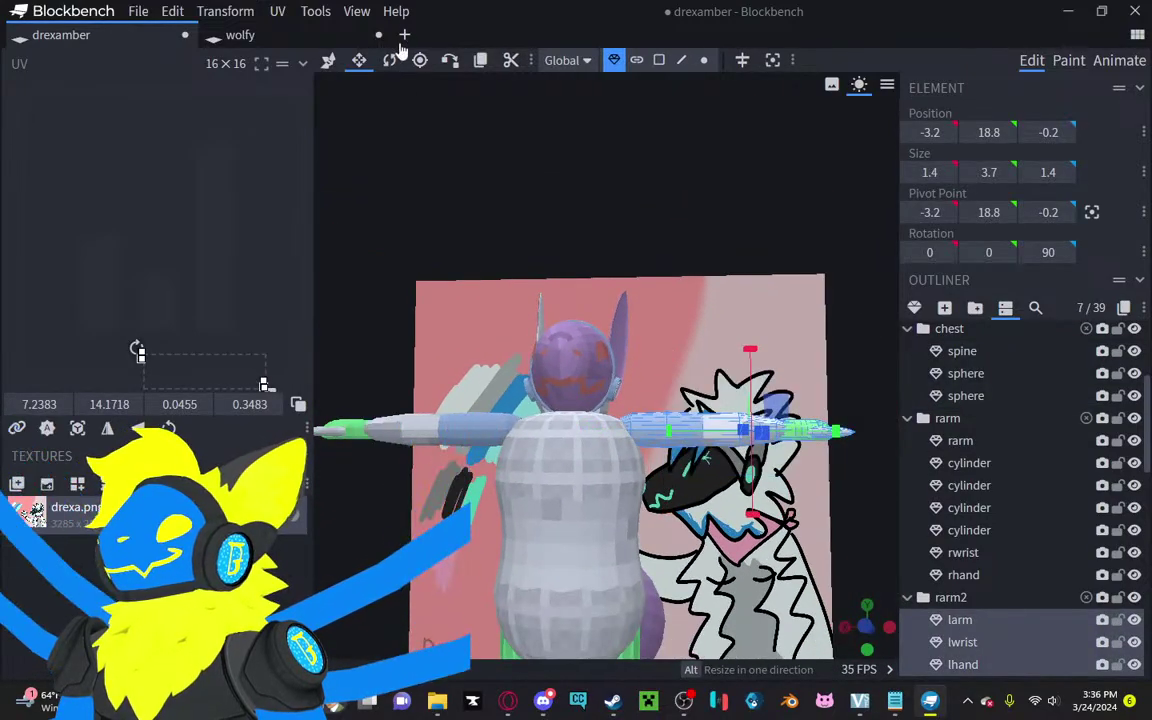
{"action": "left_click", "coordinate": [328, 60]}
{"action": "left_click_drag", "start_coordinate": [745, 353], "coordinate": [758, 371]}
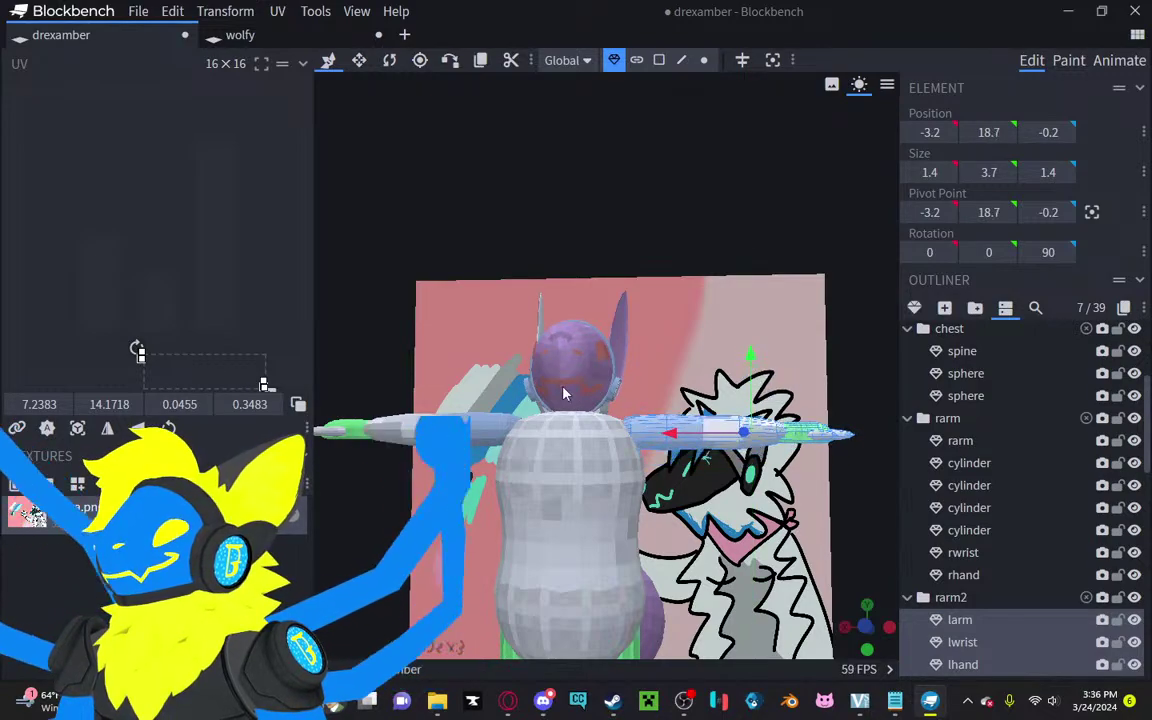
Step: Select the meshes of both arms together and lower them by 0.2, putting the right arm at a Y position of 18.6
{"action": "left_click_drag", "start_coordinate": [484, 395], "coordinate": [318, 477], "text": "ctrl"}
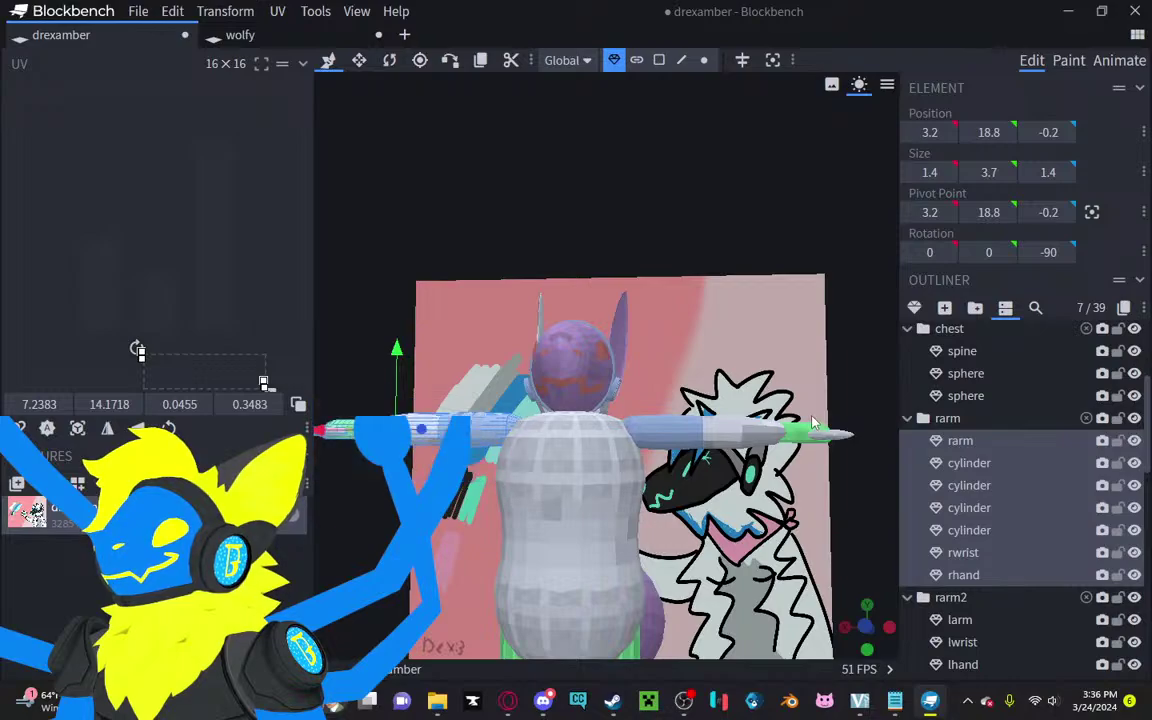
{"action": "left_click_drag", "start_coordinate": [866, 379], "coordinate": [672, 489], "text": "ctrl+shift"}
{"action": "scroll", "coordinate": [552, 511], "scroll_direction": "down", "scroll_amount": 3}
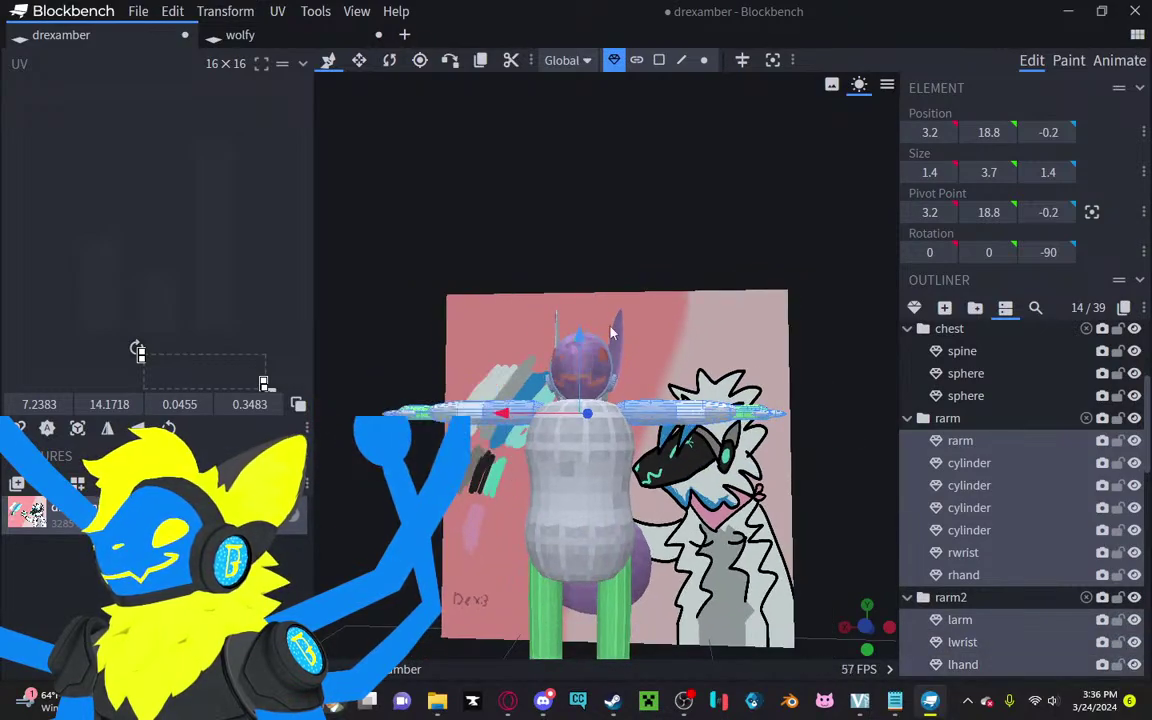
{"action": "left_click_drag", "start_coordinate": [578, 351], "coordinate": [574, 353]}
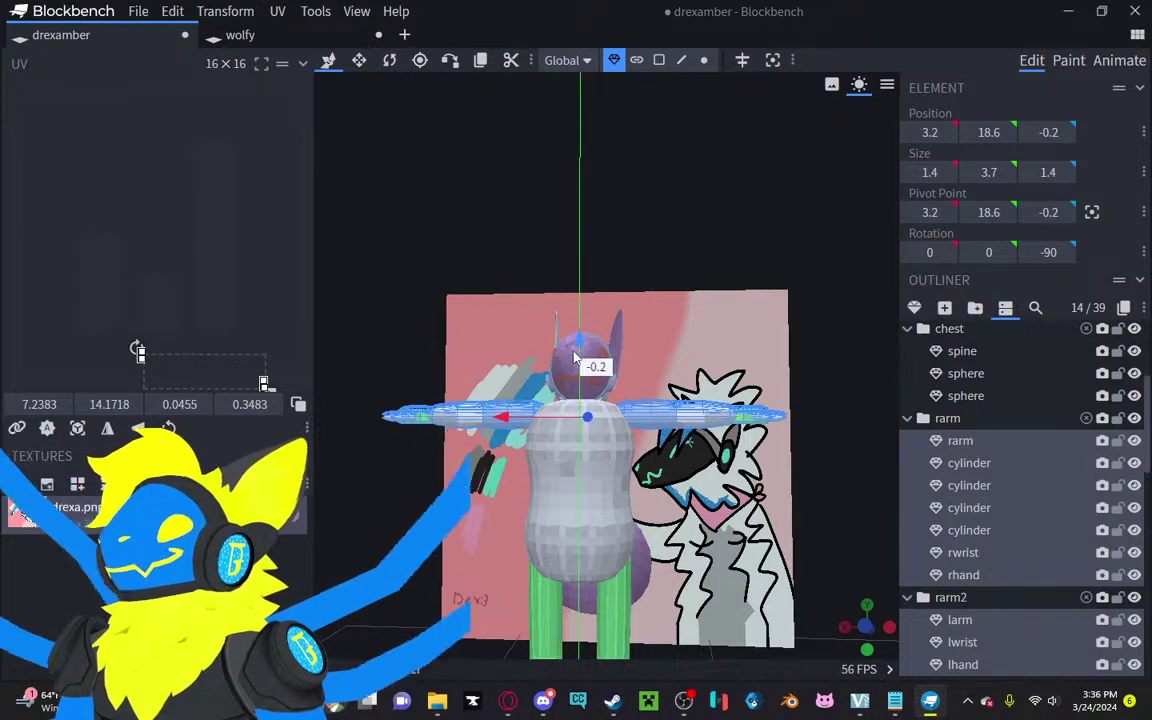
{"action": "scroll", "coordinate": [603, 352], "scroll_direction": "up", "scroll_amount": 3}
{"action": "right_click_drag", "start_coordinate": [603, 352], "coordinate": [632, 218]}
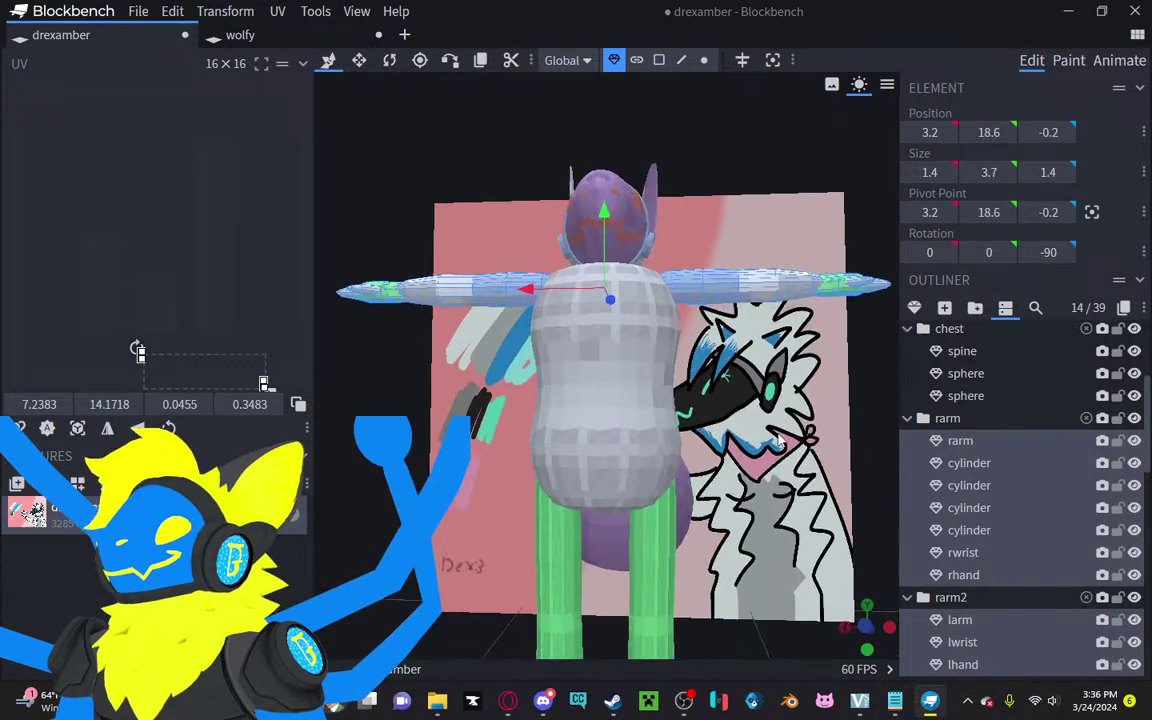
Step: Select the spine and both chest spheres and narrow them with the Resize tool to an X size of 5.2
{"action": "left_click", "coordinate": [679, 450]}
{"action": "left_click_drag", "start_coordinate": [729, 396], "coordinate": [740, 396]}
{"action": "left_click_drag", "start_coordinate": [713, 346], "coordinate": [592, 425], "text": "ctrl"}
{"action": "left_click", "coordinate": [613, 549], "text": "ctrl"}
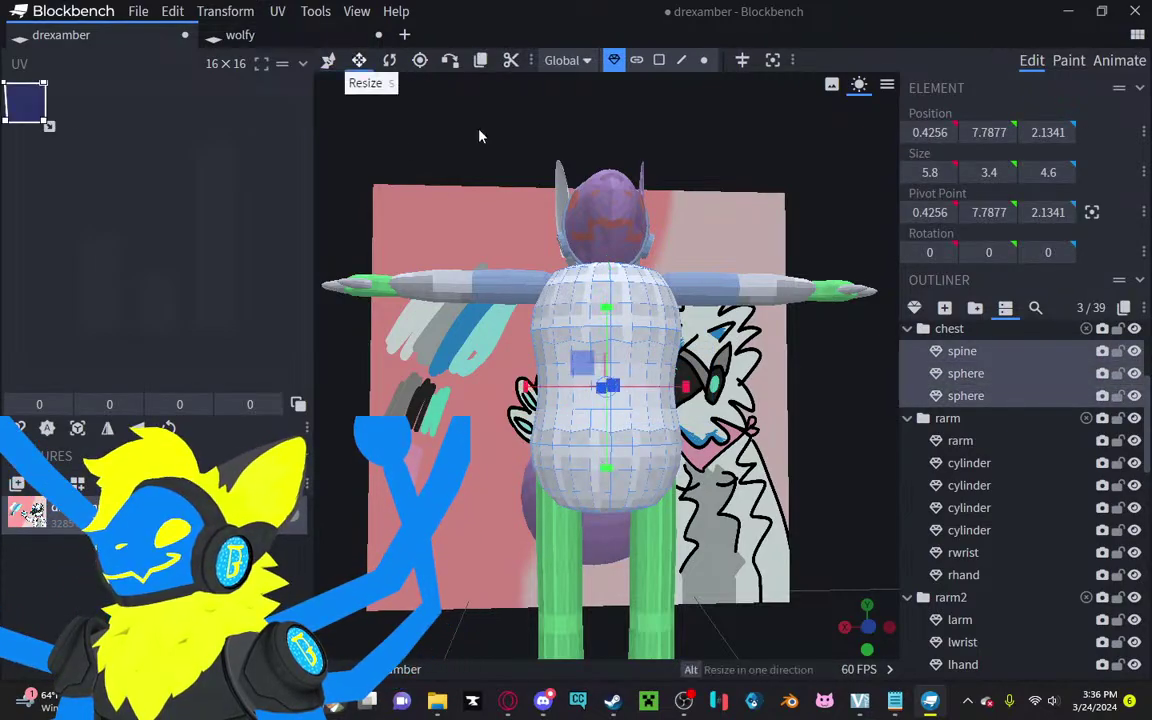
{"action": "left_click_drag", "start_coordinate": [658, 401], "coordinate": [659, 401]}
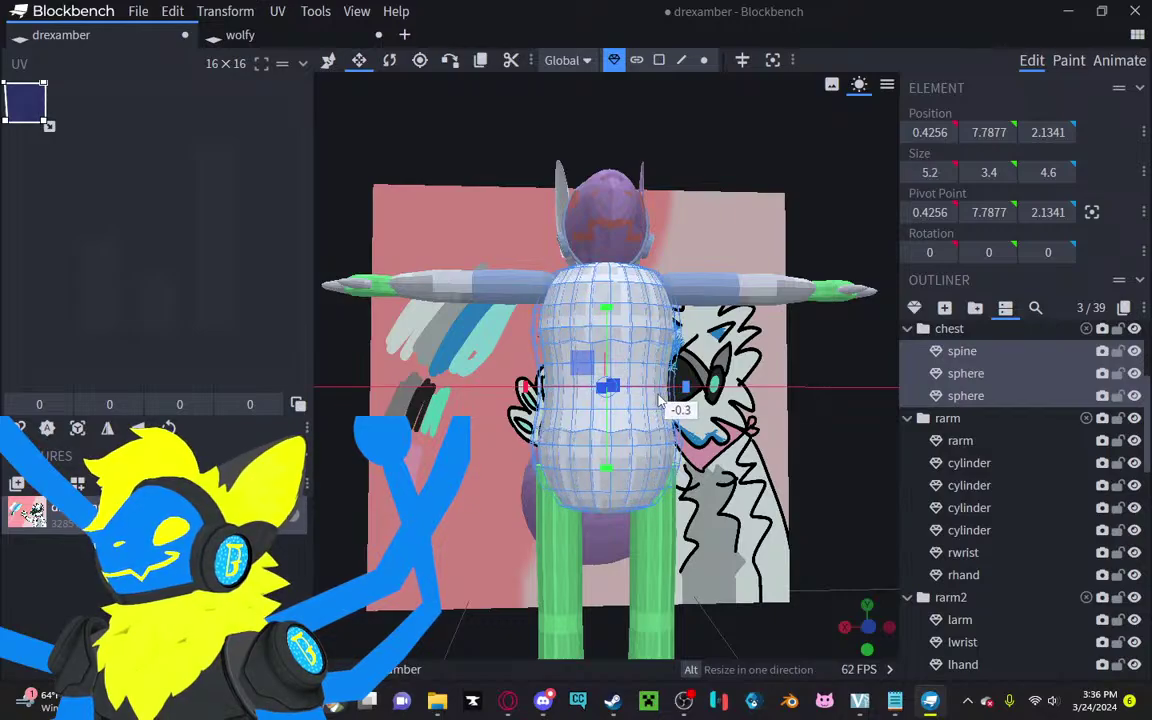
Step: Narrow the left leg and foot meshes to a foot X size of 2.35 and position them at X -1.8
{"action": "left_click_drag", "start_coordinate": [732, 424], "coordinate": [710, 468]}
{"action": "right_click_drag", "start_coordinate": [710, 468], "coordinate": [707, 421]}
{"action": "left_click_drag", "start_coordinate": [707, 421], "coordinate": [632, 533]}
{"action": "left_click", "coordinate": [632, 533]}
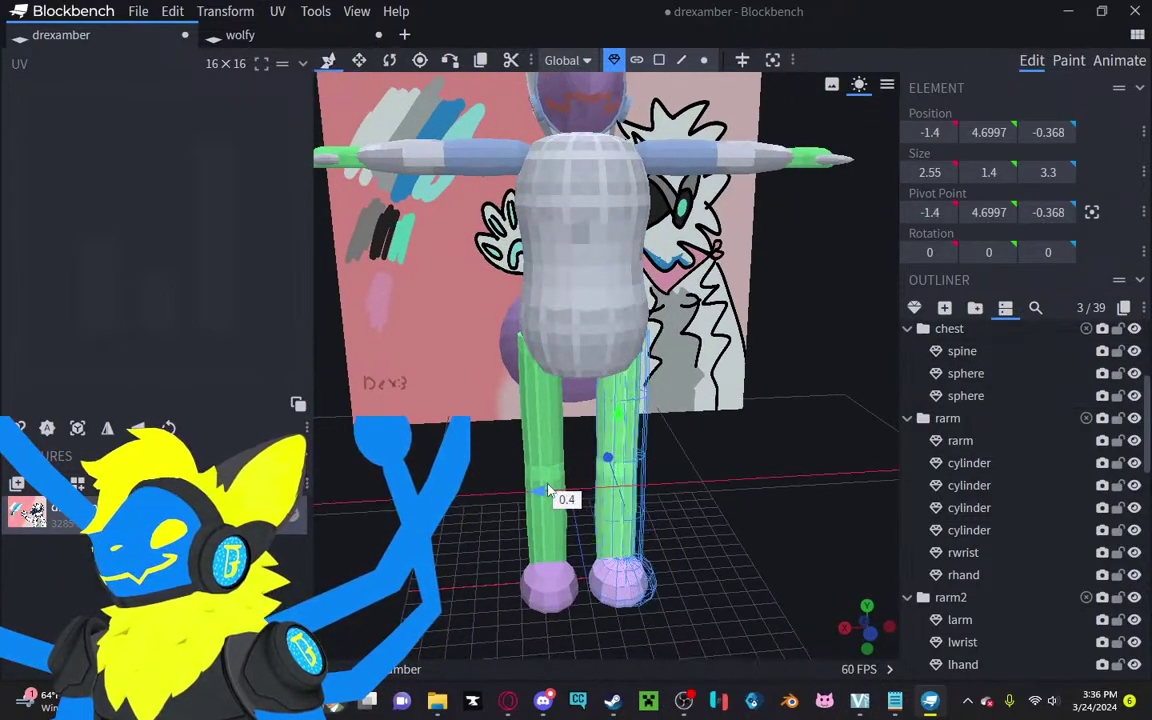
{"action": "left_click_drag", "start_coordinate": [548, 490], "coordinate": [440, 255]}
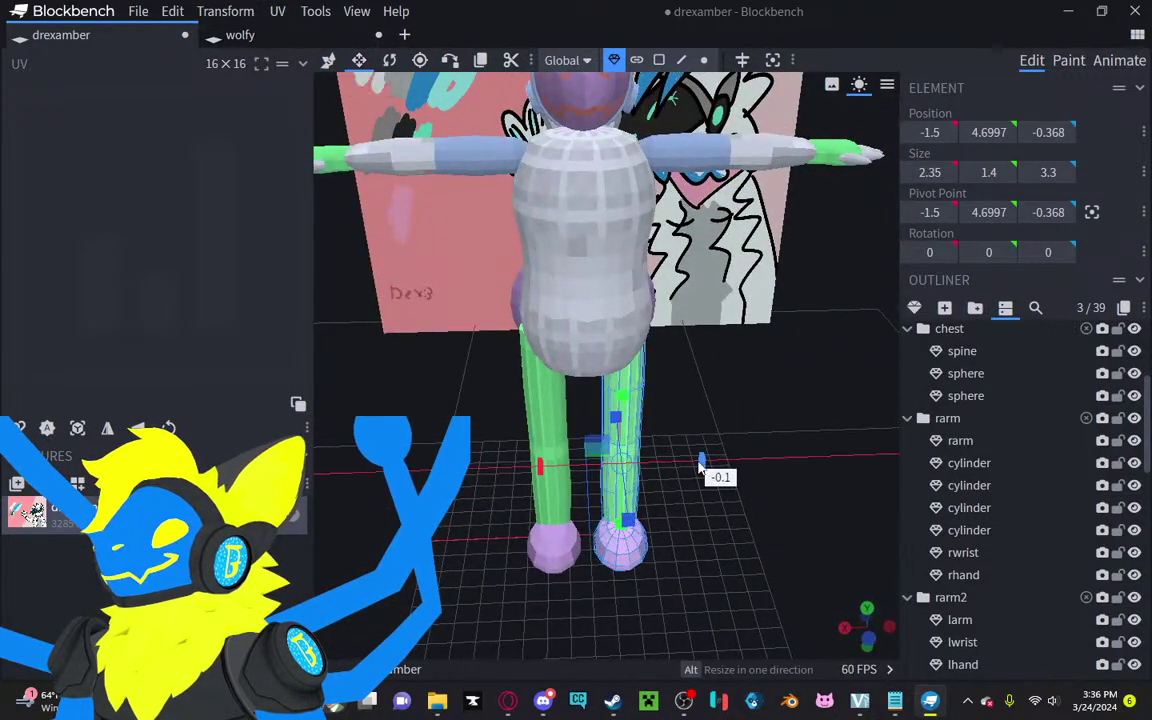
{"action": "left_click_drag", "start_coordinate": [700, 465], "coordinate": [755, 372]}
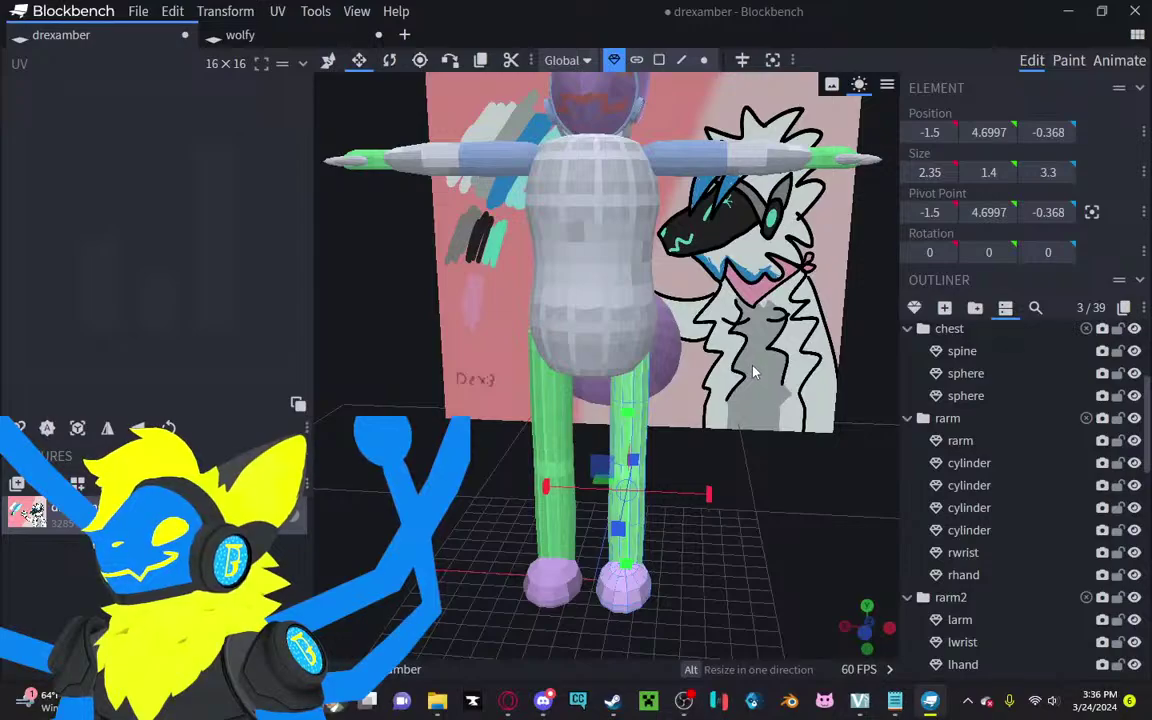
{"action": "left_click_drag", "start_coordinate": [708, 493], "coordinate": [712, 494]}
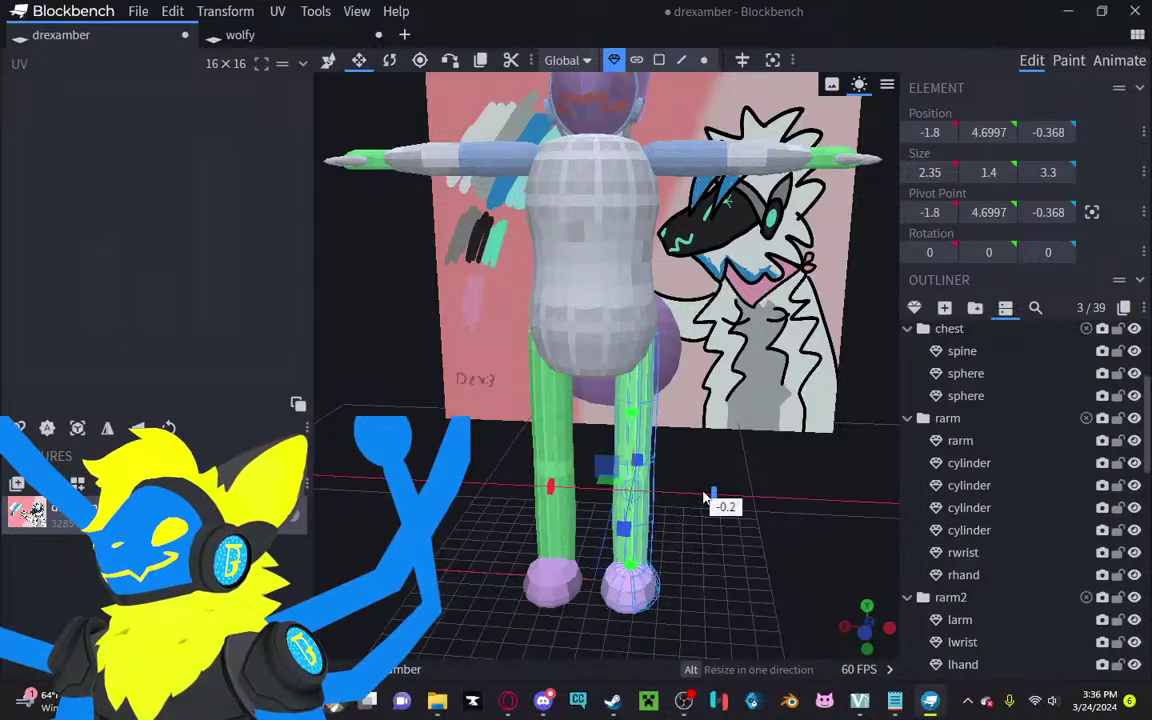
Step: Select the right thigh, leg and foot and narrow them to a thigh X size of 1.6, then clear the selection
{"action": "left_click", "coordinate": [549, 462]}
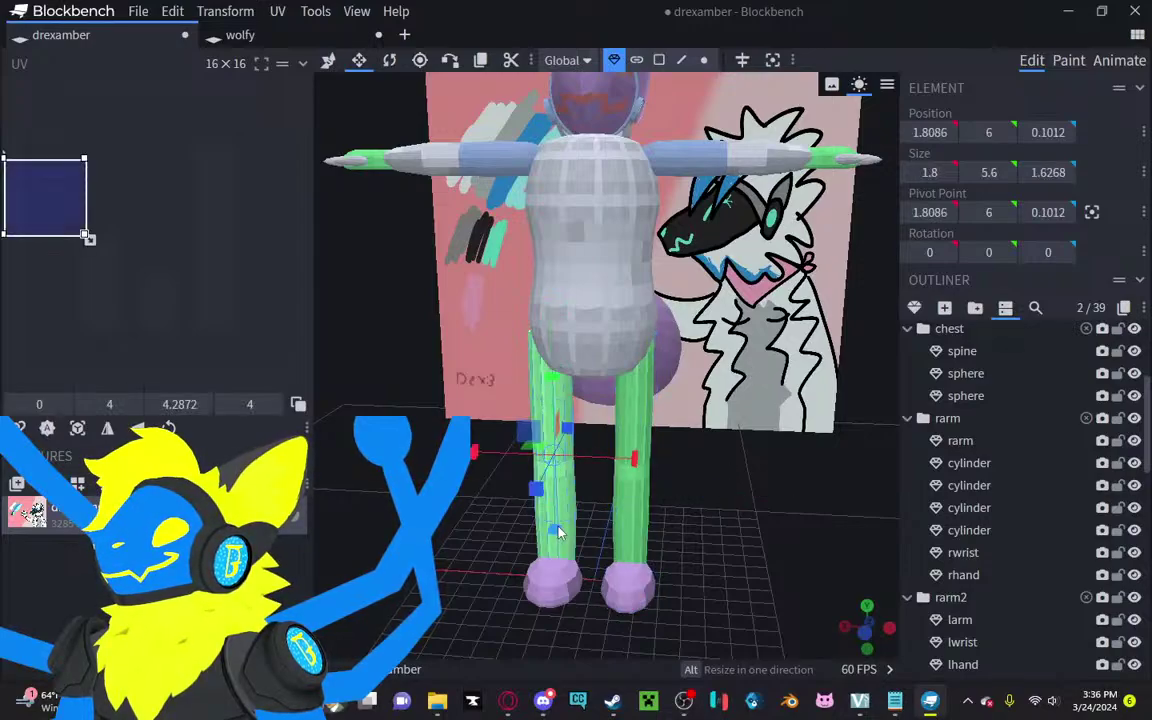
{"action": "left_click", "coordinate": [541, 604], "text": "ctrl"}
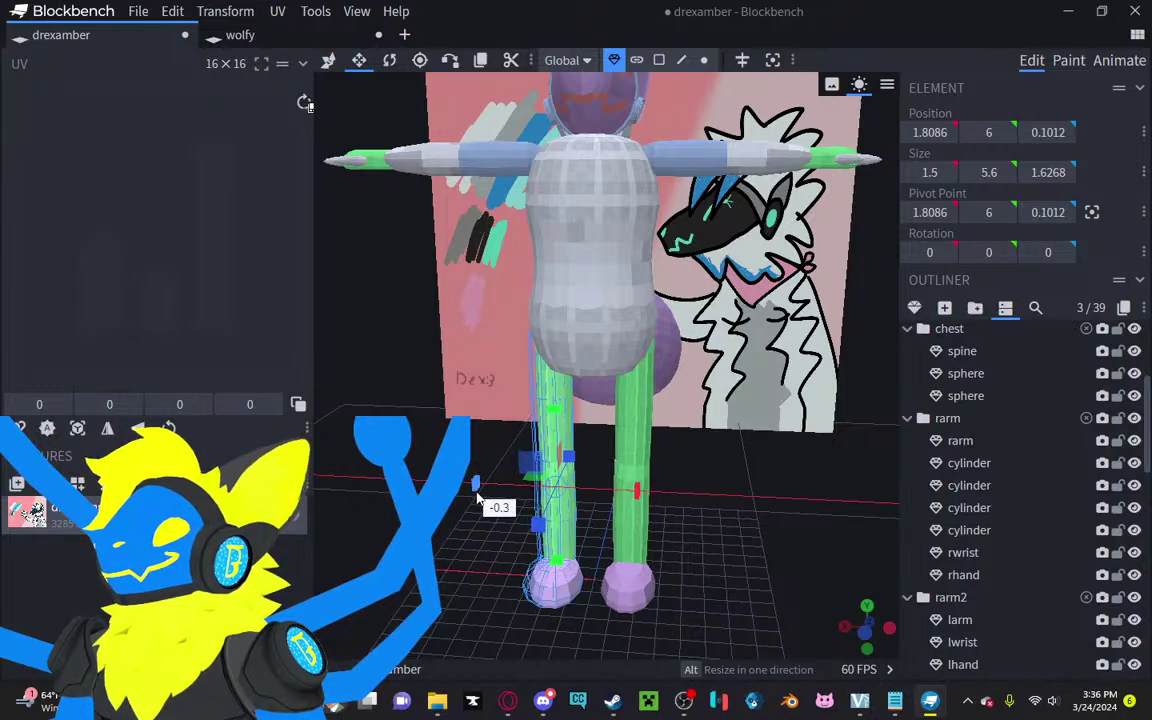
{"action": "left_click_drag", "start_coordinate": [425, 563], "coordinate": [448, 534]}
{"action": "scroll", "coordinate": [446, 534], "scroll_direction": "down", "scroll_amount": 5}
{"action": "right_click_drag", "start_coordinate": [437, 532], "coordinate": [454, 575]}
{"action": "scroll", "coordinate": [1061, 558], "scroll_direction": "down", "scroll_amount": 10}
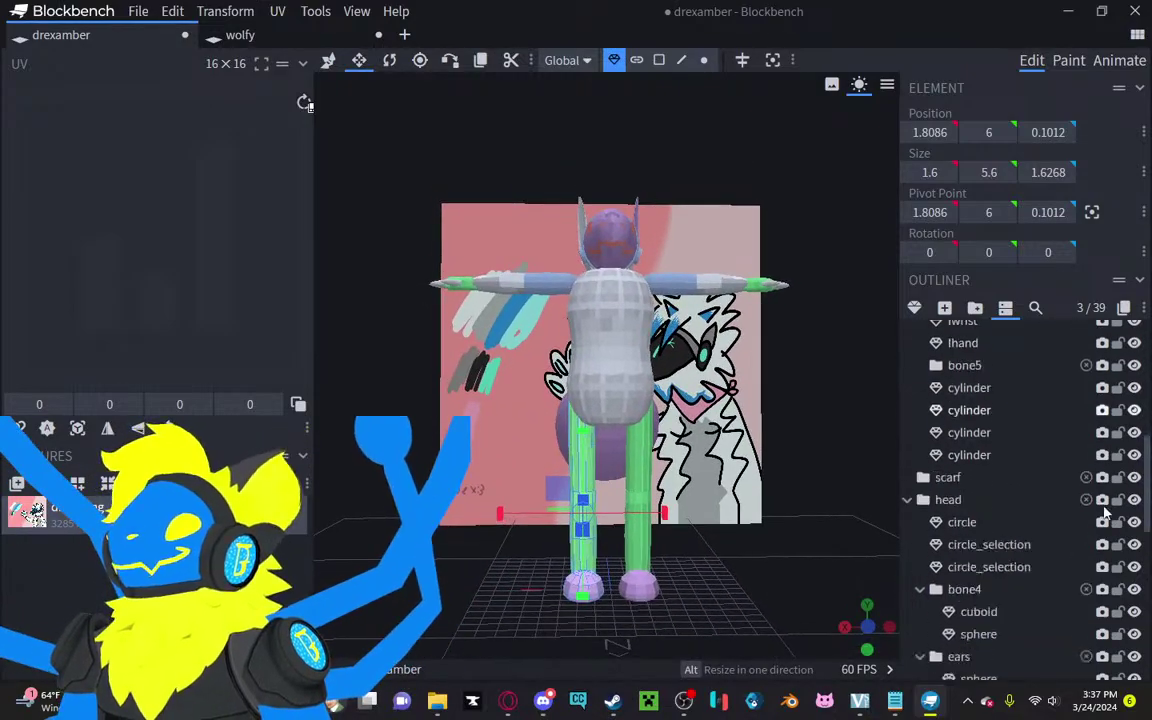
{"action": "left_click", "coordinate": [1053, 577]}
Step: Select the thigh and lower leg meshes of both legs and shorten them to a Y size of 4.6
{"action": "left_click_drag", "start_coordinate": [735, 508], "coordinate": [585, 500]}
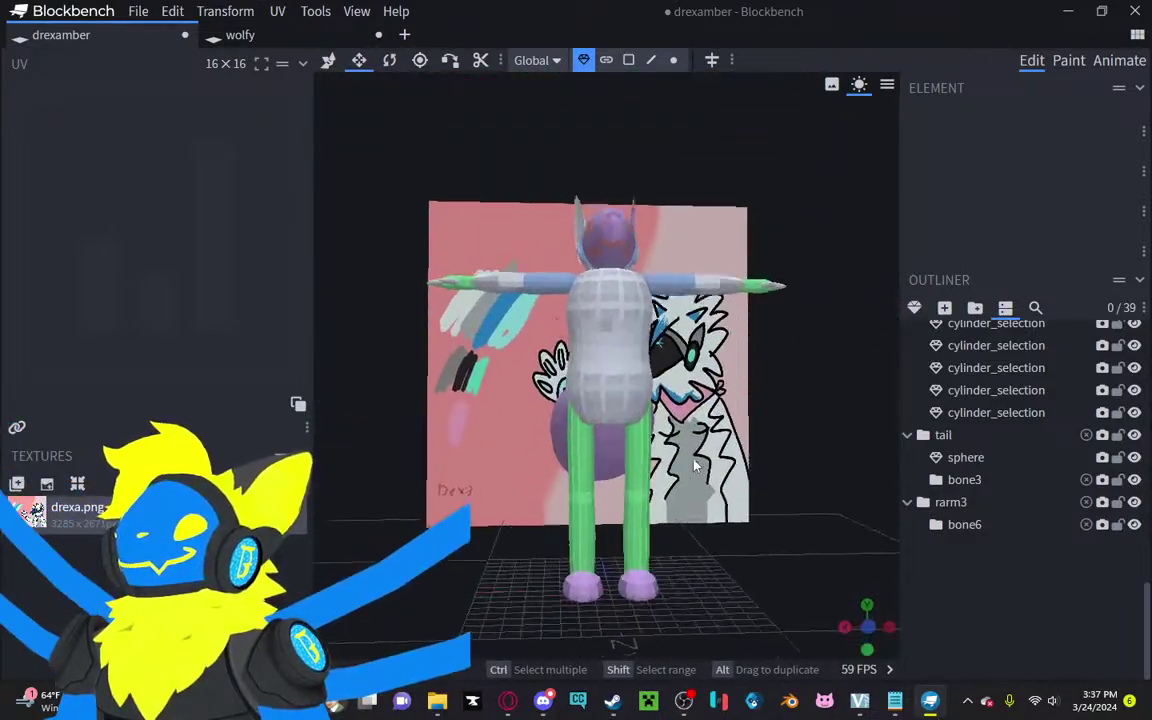
{"action": "left_click", "coordinate": [583, 500]}
{"action": "left_click", "coordinate": [583, 480], "text": "shift"}
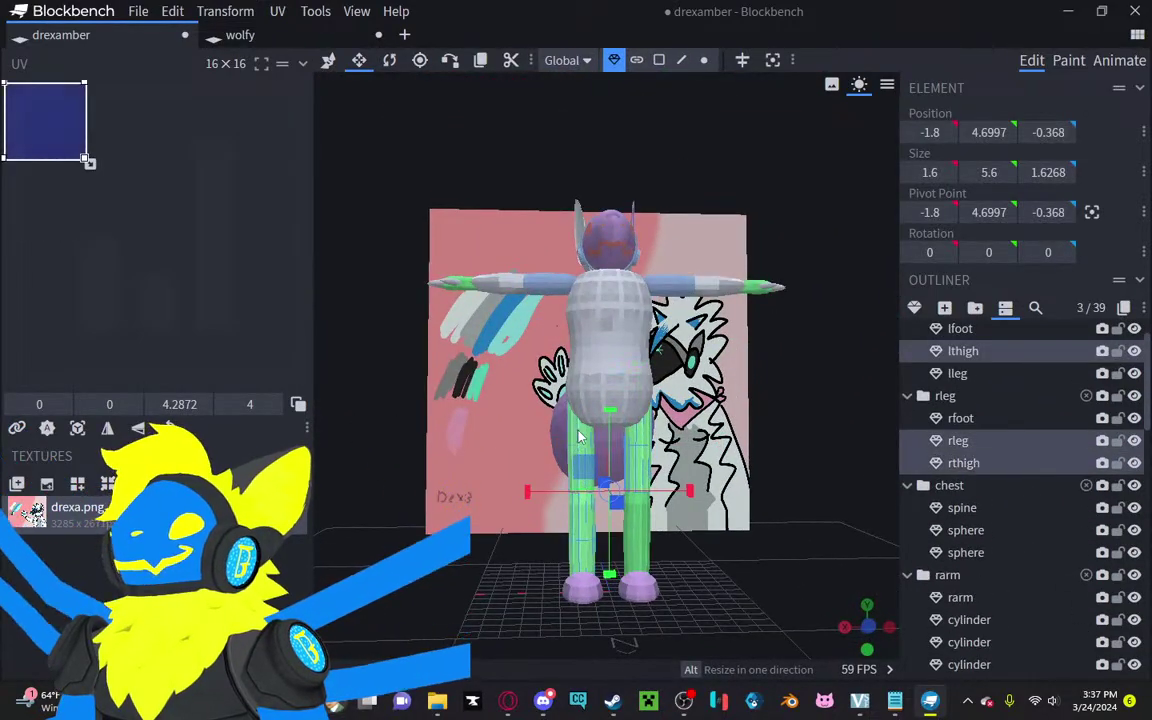
{"action": "left_click", "coordinate": [612, 430], "text": "shift"}
{"action": "mouse_move", "coordinate": [612, 445]}
{"action": "left_mouse_down"}
{"action": "mouse_move", "coordinate": [613, 462]}
{"action": "mouse_move", "coordinate": [615, 442]}
{"action": "mouse_move", "coordinate": [541, 443]}
{"action": "mouse_move", "coordinate": [613, 442]}
{"action": "mouse_move", "coordinate": [605, 449]}
{"action": "left_mouse_up"}
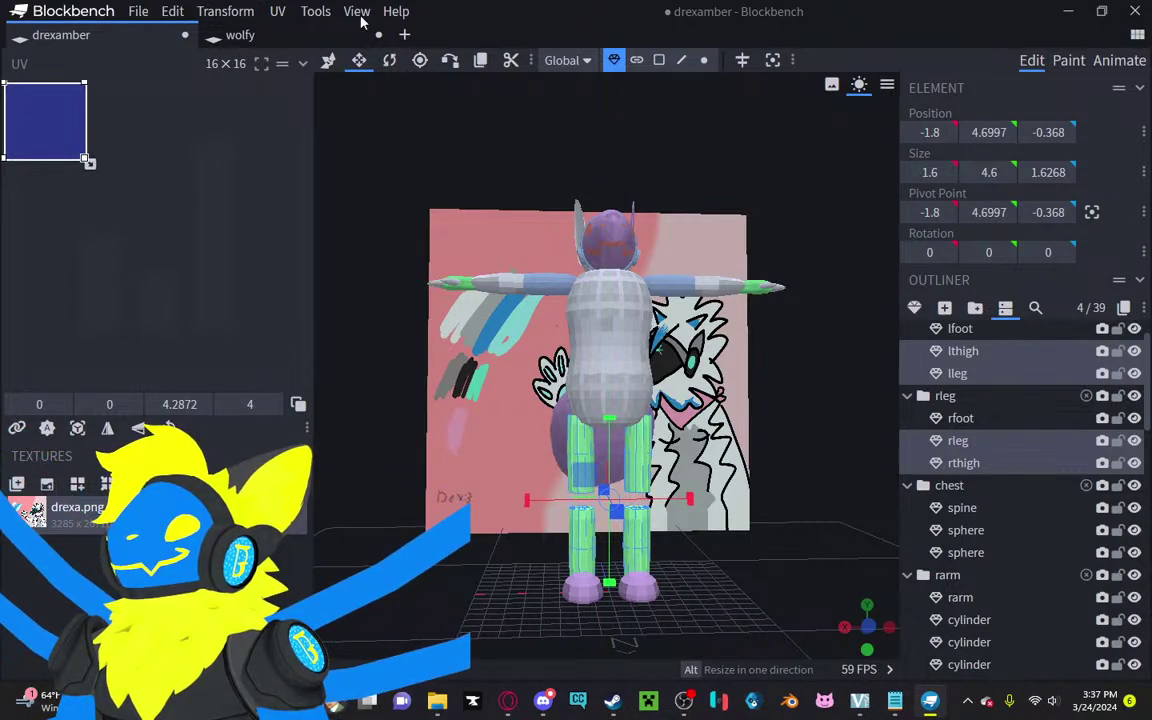
Step: Move both thighs down onto the lower legs to close the knee gap, to a Y position of 3.6997
{"action": "left_click", "coordinate": [329, 62]}
{"action": "left_click", "coordinate": [637, 427]}
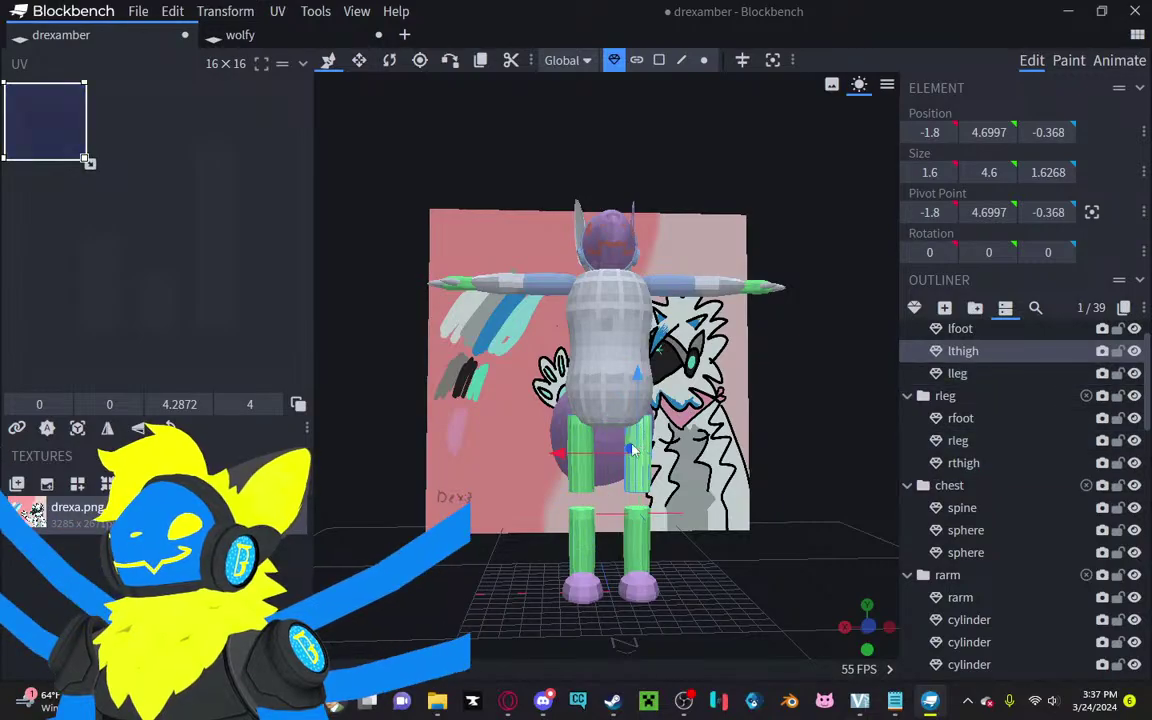
{"action": "left_click", "coordinate": [580, 440], "text": "shift"}
{"action": "left_click_drag", "start_coordinate": [605, 408], "coordinate": [614, 424]}
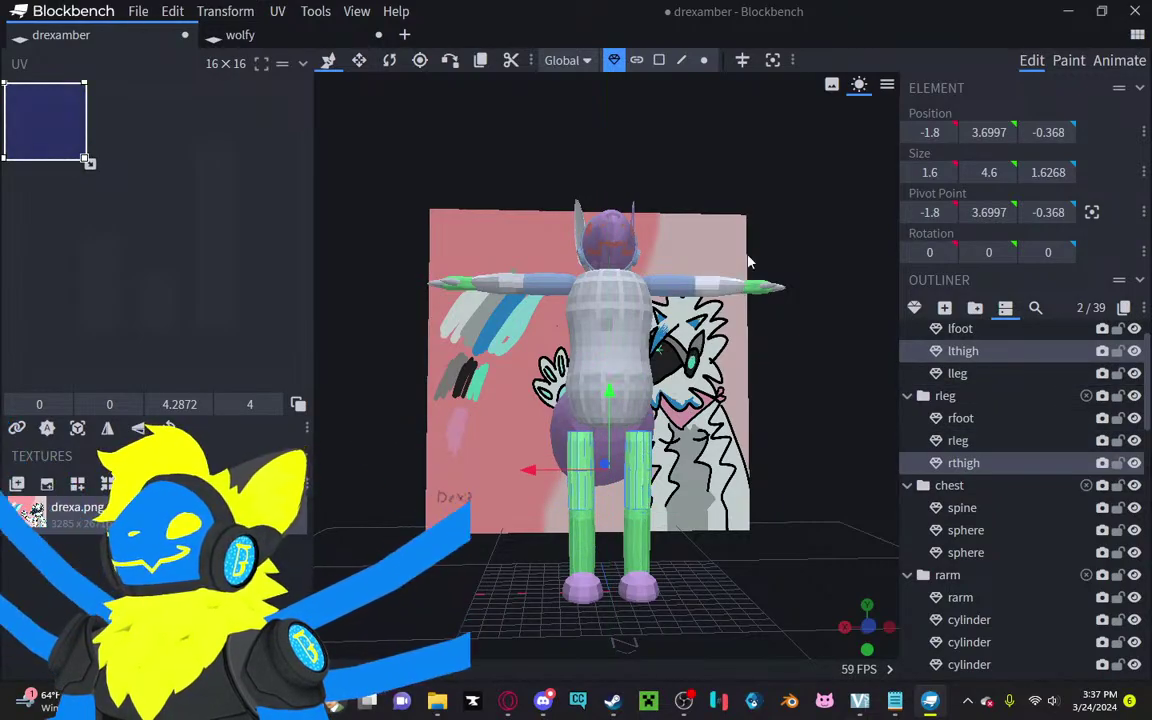
Step: Select all the head, arm, torso and tail meshes and lower them onto the thighs, bringing the spine to a Y position of 5.6877
{"action": "left_click_drag", "start_coordinate": [789, 187], "coordinate": [430, 398]}
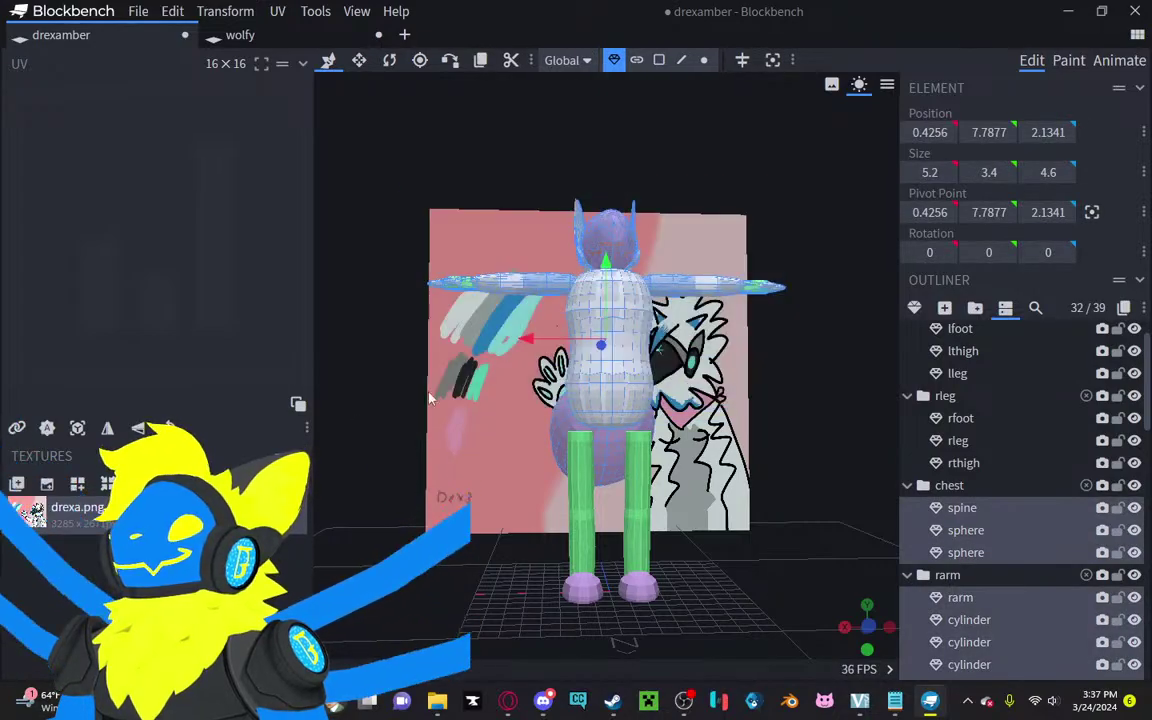
{"action": "left_click_drag", "start_coordinate": [604, 262], "coordinate": [594, 311]}
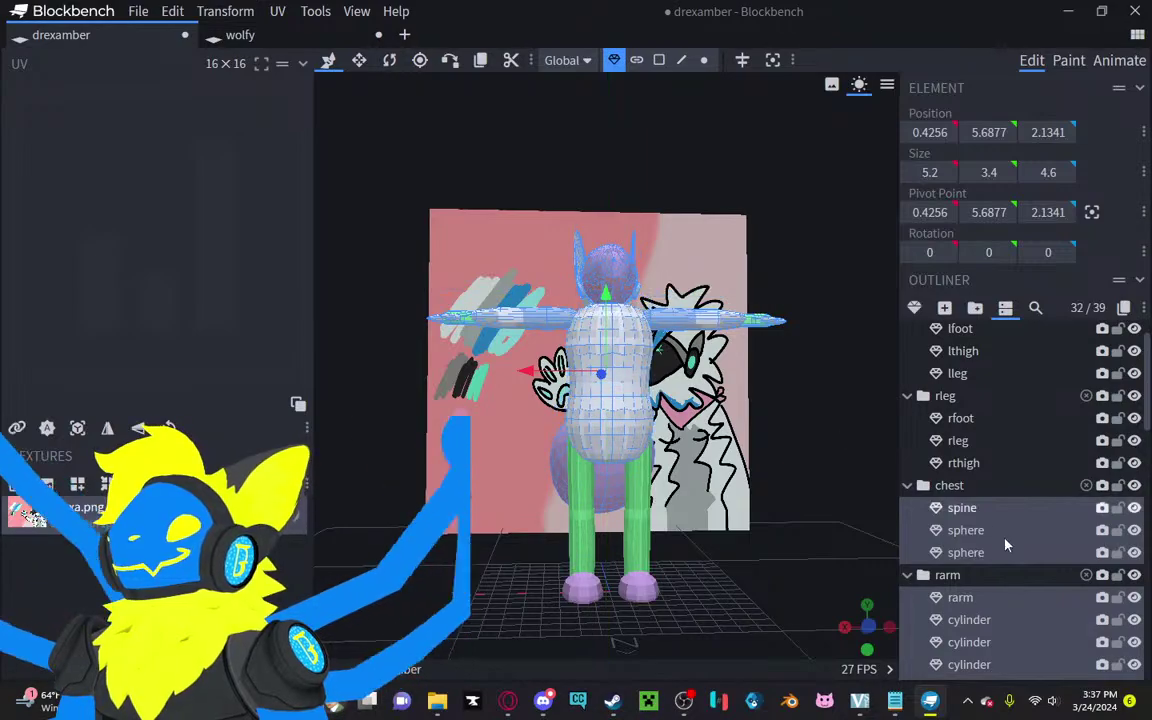
{"action": "scroll", "coordinate": [1000, 540], "scroll_direction": "down", "scroll_amount": 8}
{"action": "left_click", "coordinate": [976, 637]}
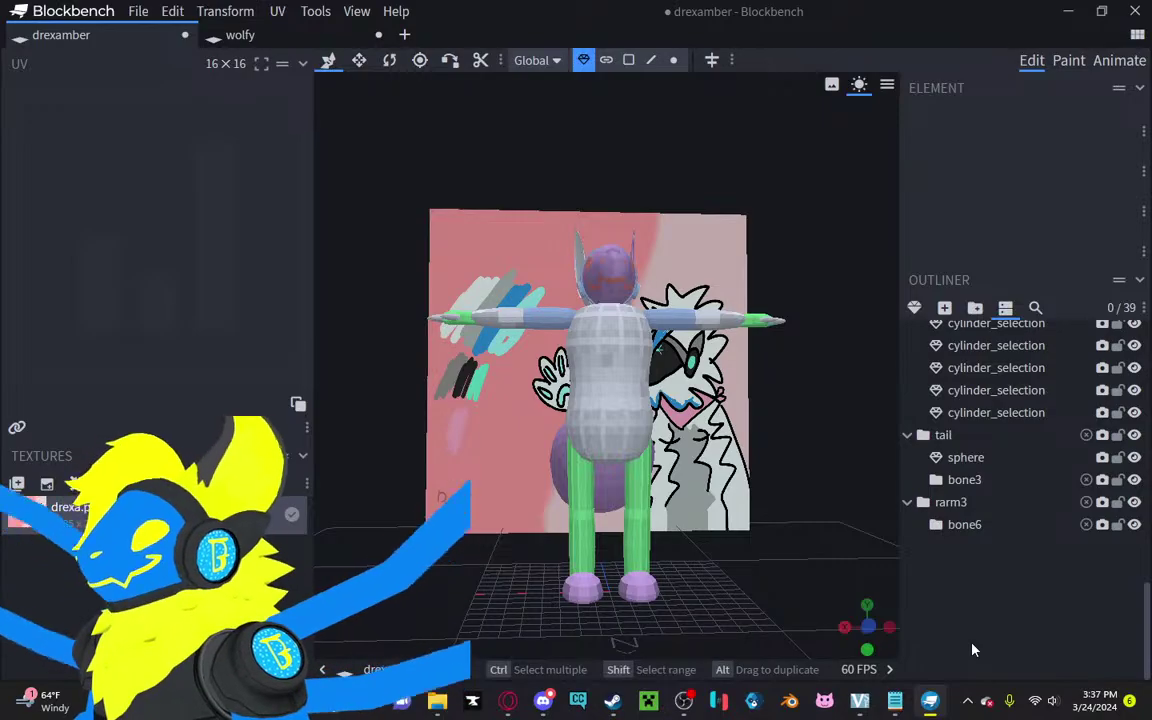
Step: Examine the character's proportions from the front, three-quarter and side views
{"action": "left_click_drag", "start_coordinate": [795, 573], "coordinate": [712, 493]}
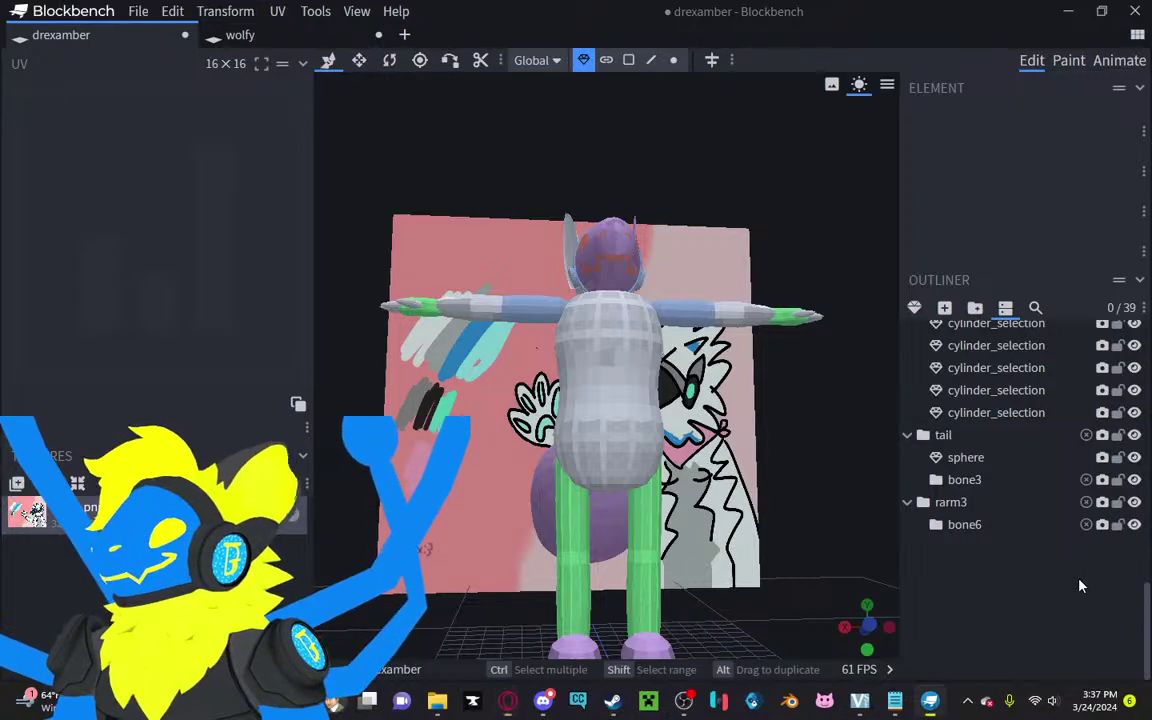
{"action": "left_click_drag", "start_coordinate": [766, 442], "coordinate": [853, 495]}
{"action": "scroll", "coordinate": [975, 578], "scroll_direction": "down", "scroll_amount": 2}
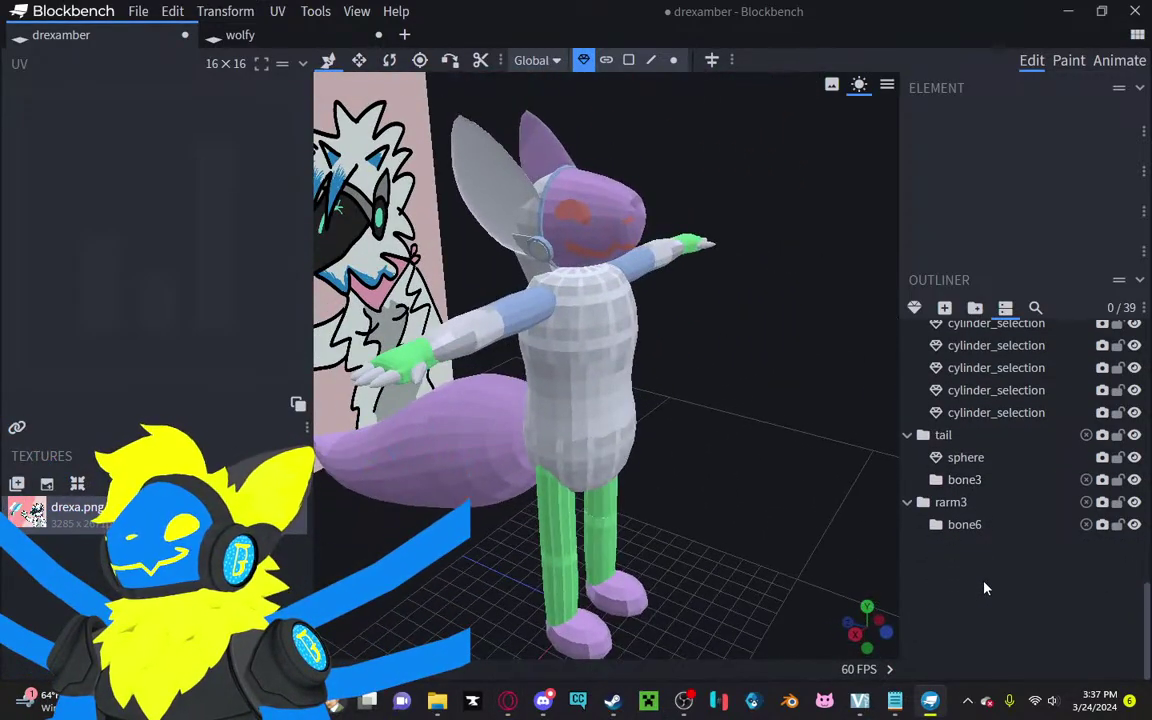
{"action": "right_click_drag", "start_coordinate": [655, 560], "coordinate": [742, 512]}
{"action": "left_click_drag", "start_coordinate": [740, 513], "coordinate": [481, 538]}
{"action": "right_click_drag", "start_coordinate": [481, 538], "coordinate": [538, 494]}
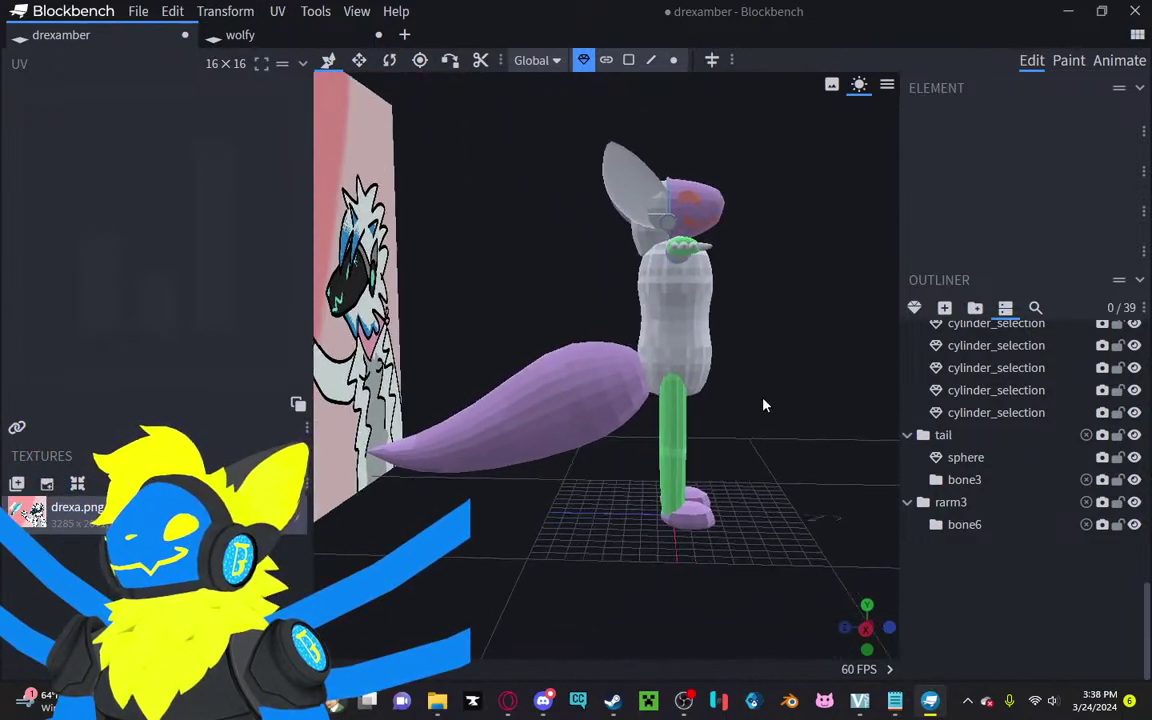
Step: Narrow the tail mesh to an X size of 6.8454
{"action": "scroll", "coordinate": [750, 454], "scroll_direction": "up", "scroll_amount": 3}
{"action": "left_click_drag", "start_coordinate": [747, 456], "coordinate": [466, 442]}
{"action": "left_click", "coordinate": [507, 476]}
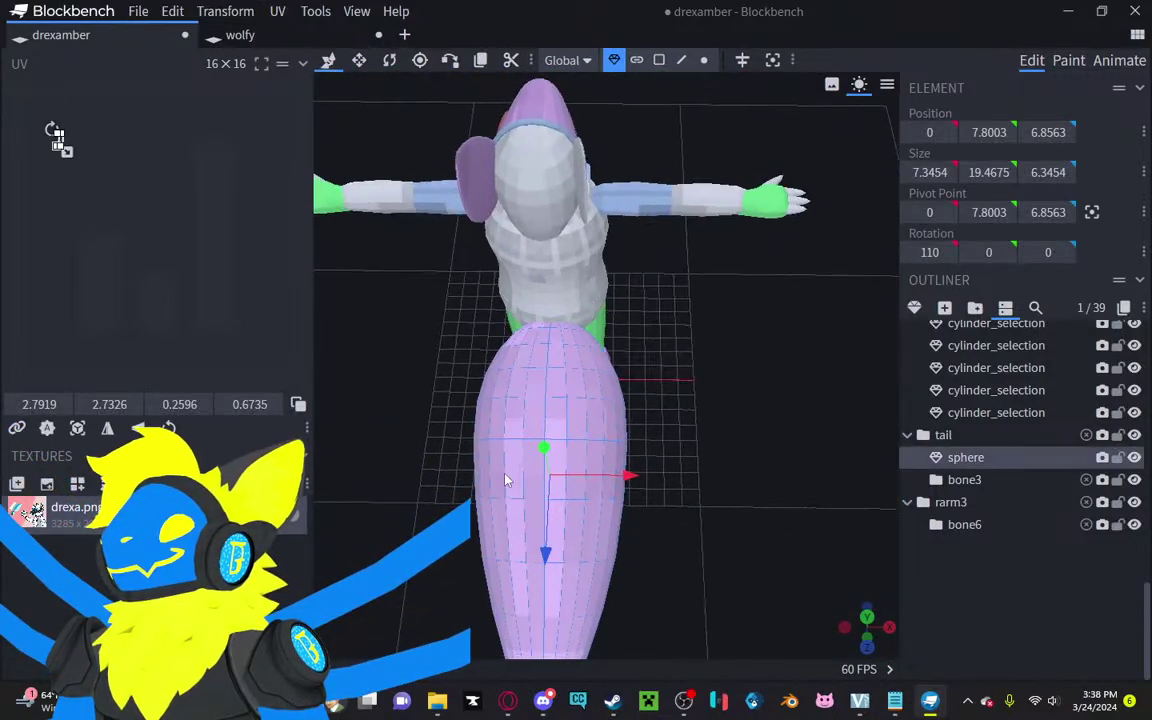
{"action": "left_click", "coordinate": [359, 60]}
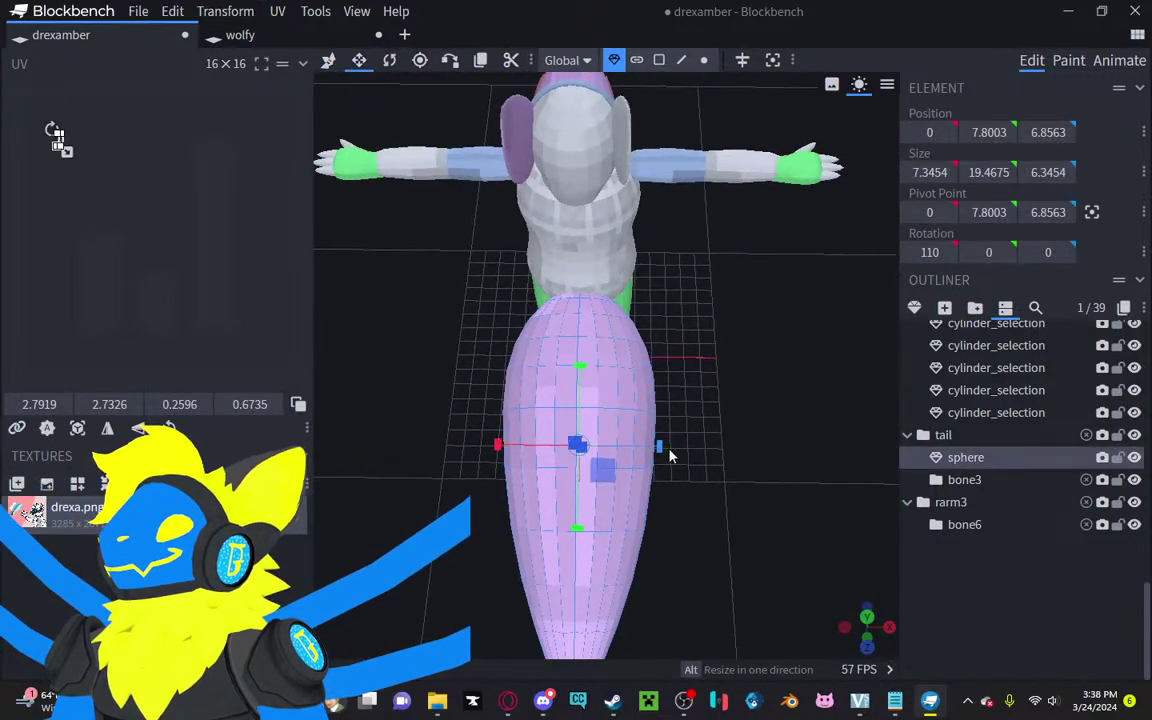
{"action": "left_click_drag", "start_coordinate": [653, 447], "coordinate": [648, 454]}
{"action": "mouse_move", "coordinate": [724, 402]}
{"action": "left_mouse_down"}
{"action": "mouse_move", "coordinate": [664, 395]}
{"action": "mouse_move", "coordinate": [580, 303]}
{"action": "mouse_move", "coordinate": [625, 345]}
{"action": "mouse_move", "coordinate": [846, 386]}
{"action": "mouse_move", "coordinate": [723, 404]}
{"action": "mouse_move", "coordinate": [600, 330]}
{"action": "mouse_move", "coordinate": [492, 299]}
{"action": "mouse_move", "coordinate": [457, 248]}
{"action": "mouse_move", "coordinate": [533, 262]}
{"action": "mouse_move", "coordinate": [564, 445]}
{"action": "mouse_move", "coordinate": [620, 480]}
{"action": "left_mouse_up"}
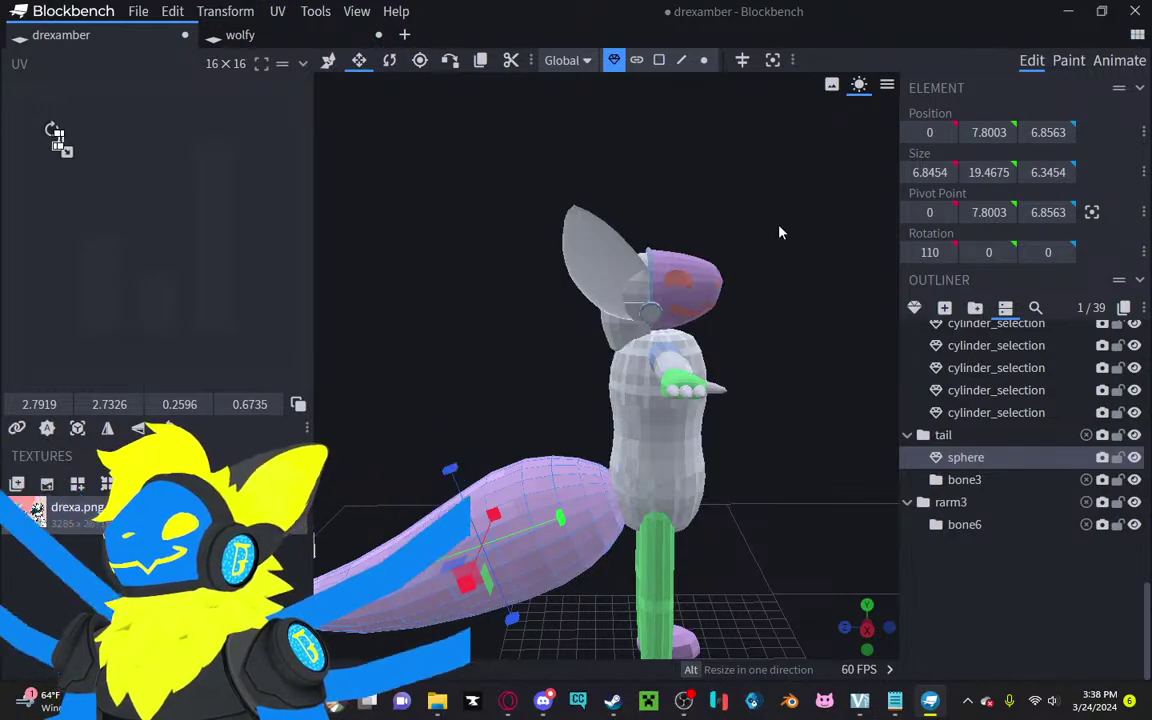
Step: Select both ear meshes and compare their shape and size with the ears in the reference art
{"action": "left_click_drag", "start_coordinate": [782, 231], "coordinate": [614, 248]}
{"action": "scroll", "coordinate": [606, 234], "scroll_direction": "up", "scroll_amount": 3}
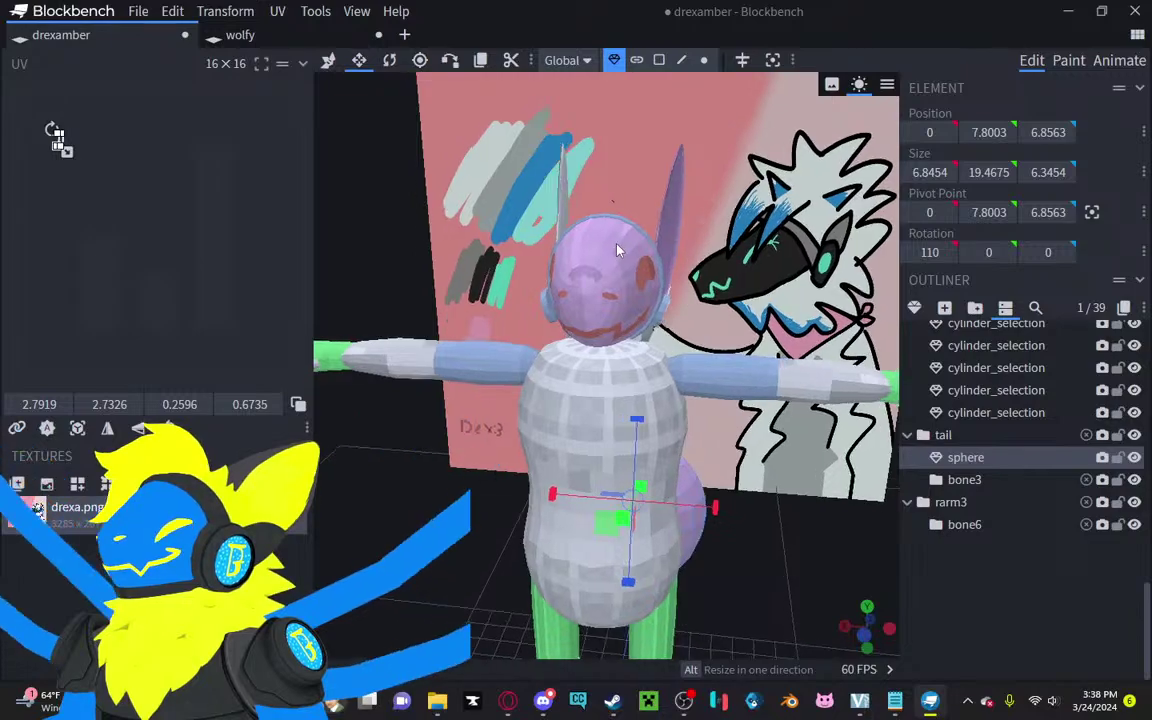
{"action": "right_click_drag", "start_coordinate": [677, 227], "coordinate": [654, 265]}
{"action": "left_click_drag", "start_coordinate": [652, 265], "coordinate": [474, 303]}
{"action": "left_click", "coordinate": [474, 303]}
{"action": "left_click", "coordinate": [603, 290], "text": "ctrl"}
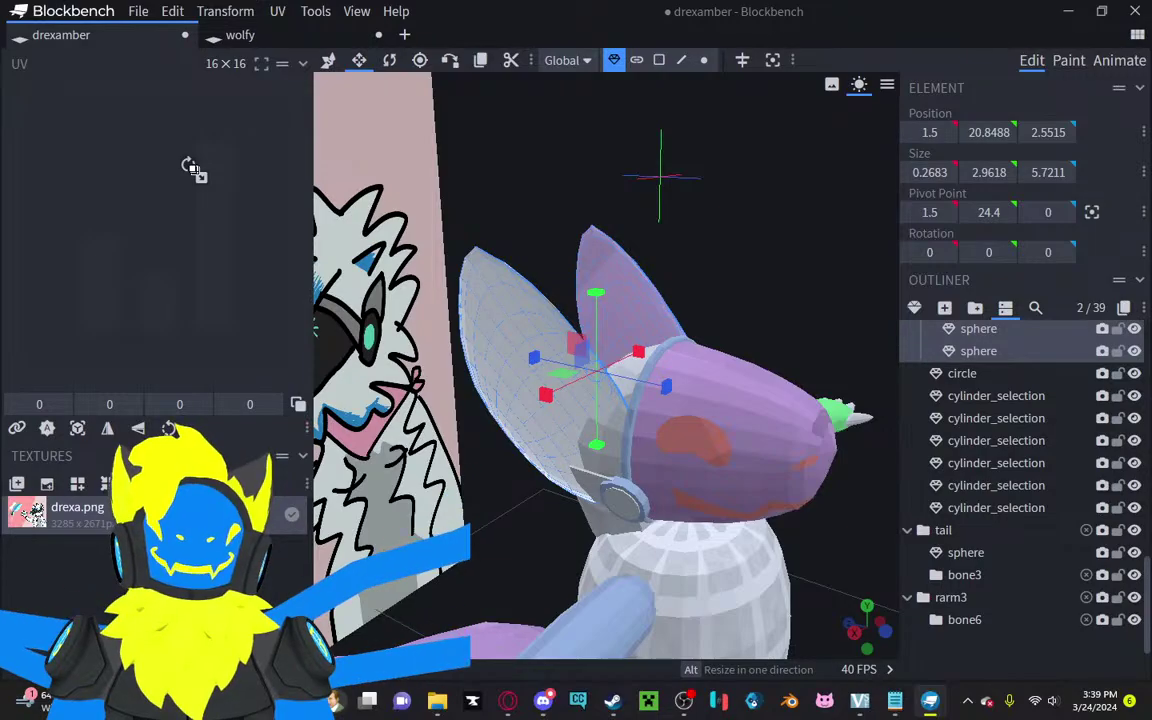
{"action": "left_click_drag", "start_coordinate": [672, 218], "coordinate": [601, 228]}
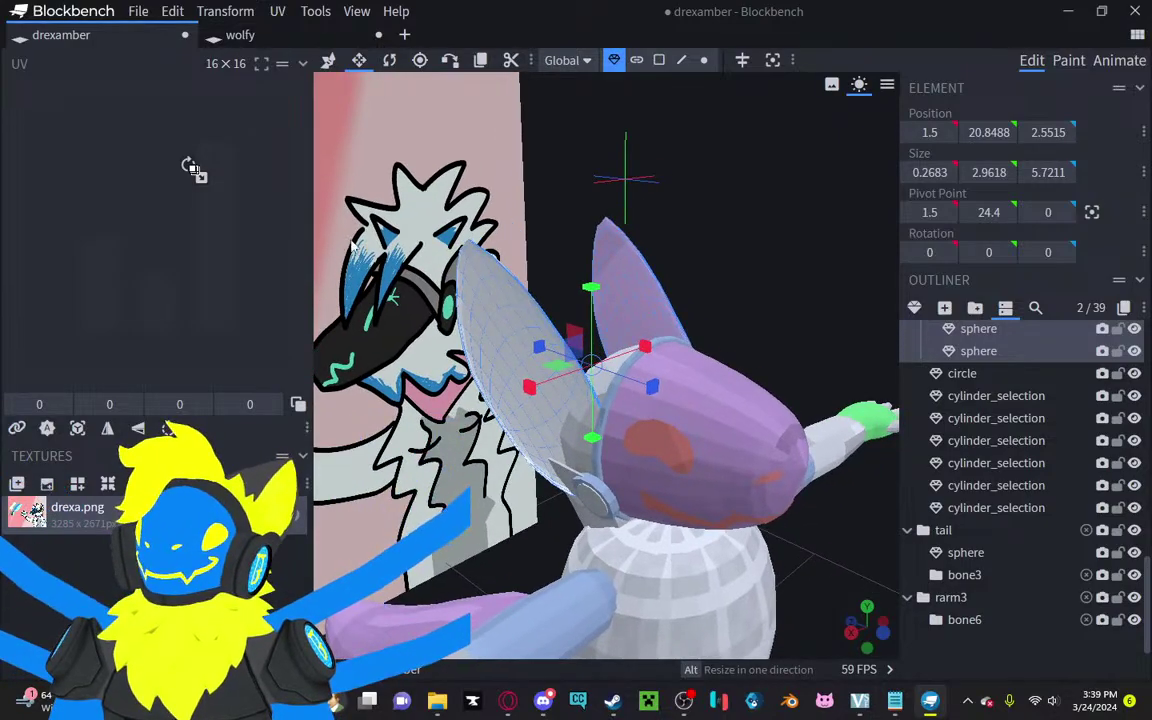
{"action": "left_click_drag", "start_coordinate": [352, 247], "coordinate": [295, 262]}
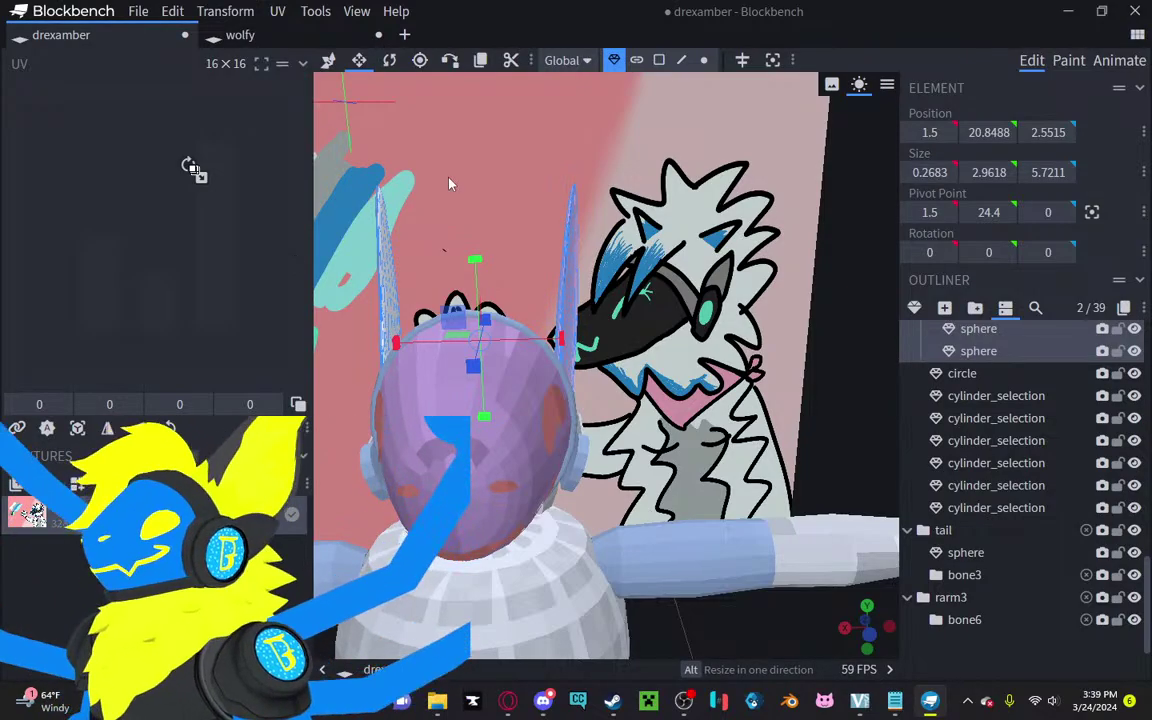
{"action": "left_click_drag", "start_coordinate": [662, 390], "coordinate": [634, 448]}
{"action": "scroll", "coordinate": [494, 406], "scroll_direction": "up", "scroll_amount": 4}
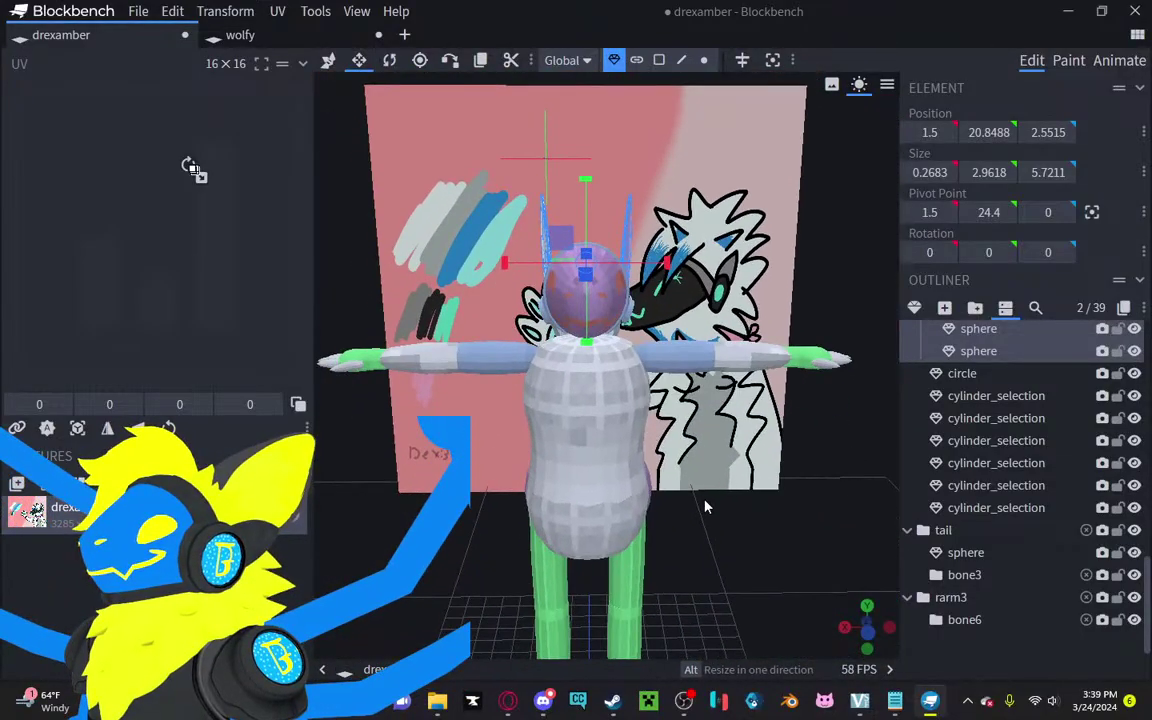
{"action": "left_click", "coordinate": [614, 441]}
{"action": "left_click", "coordinate": [614, 444], "text": "ctrl"}
{"action": "left_click", "coordinate": [621, 491], "text": "ctrl"}
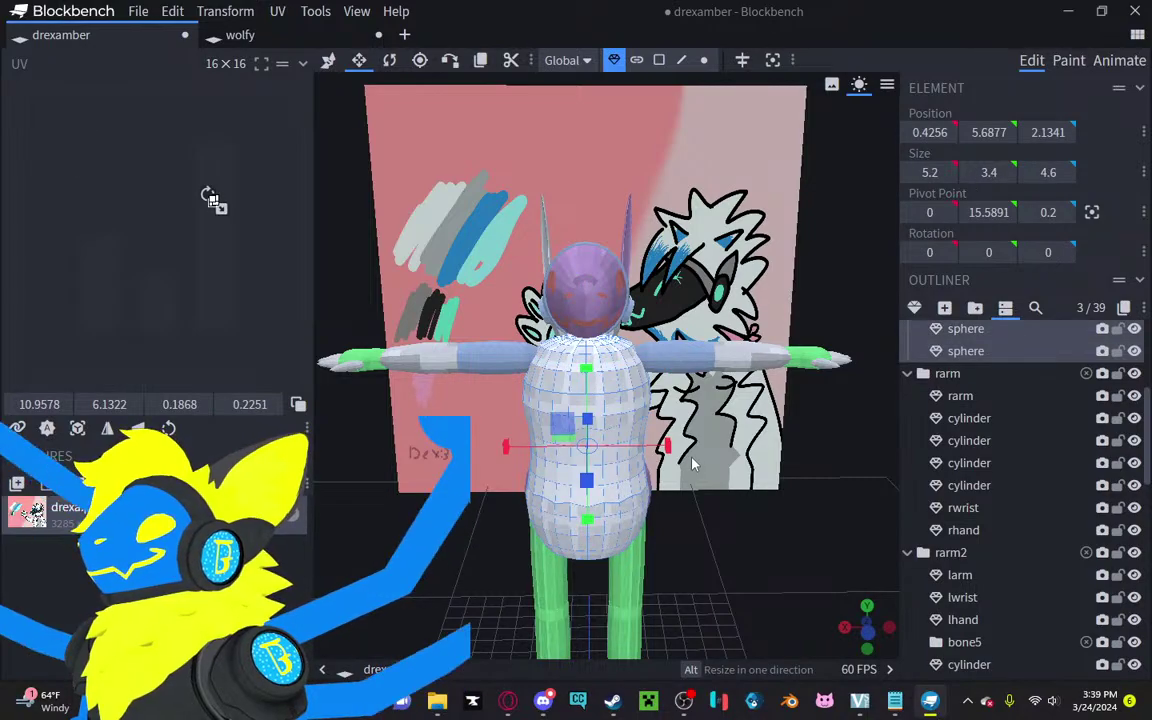
{"action": "left_click", "coordinate": [547, 384]}
{"action": "left_click", "coordinate": [553, 486]}
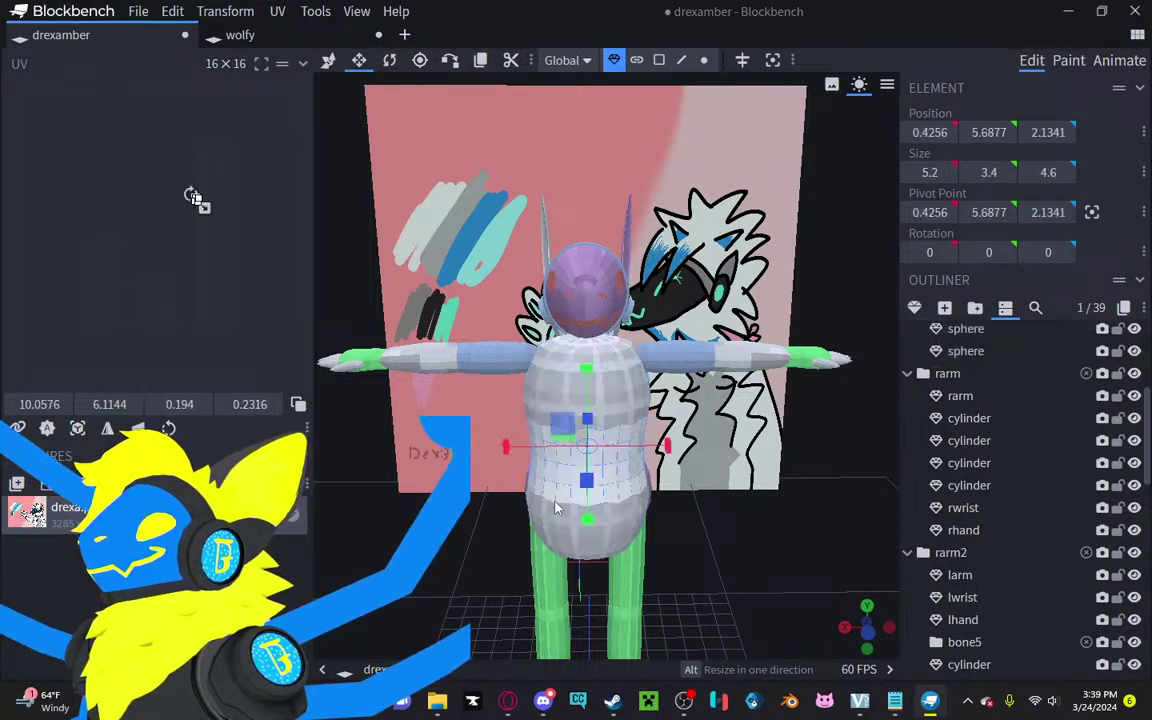
{"action": "left_click", "coordinate": [630, 507]}
{"action": "left_click", "coordinate": [636, 514], "text": "shift"}
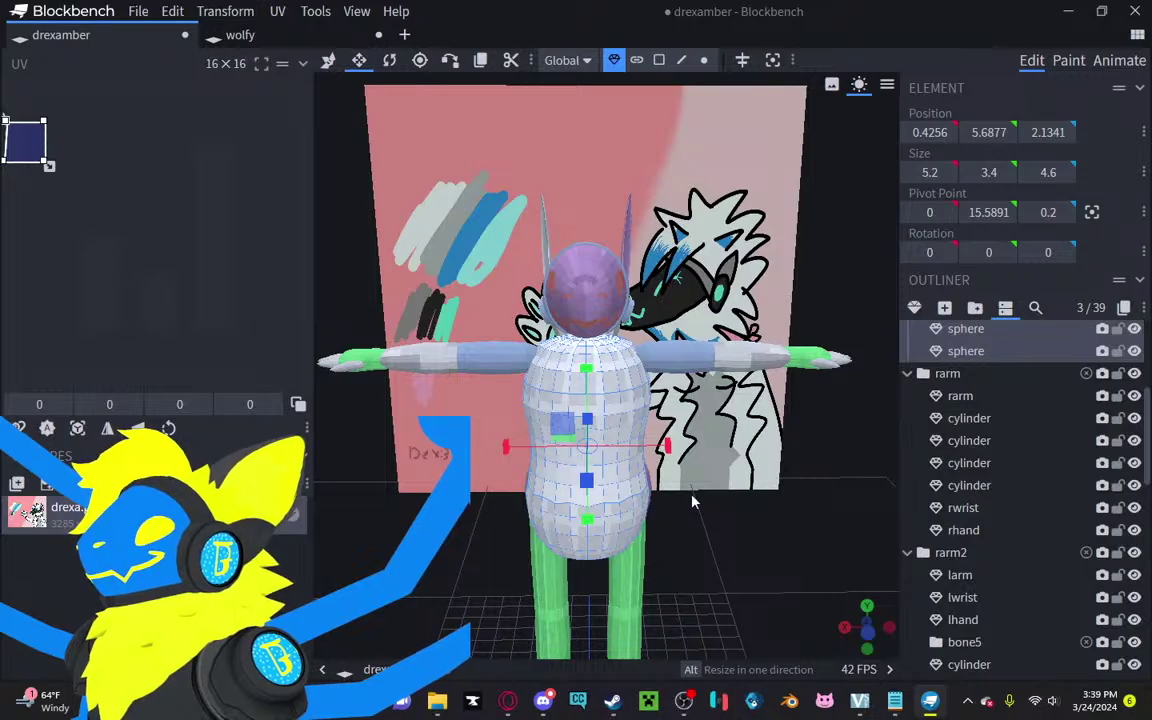
{"action": "scroll", "coordinate": [676, 445], "scroll_direction": "up", "scroll_amount": 4}
{"action": "left_click_drag", "start_coordinate": [694, 220], "coordinate": [696, 232]}
{"action": "right_click_drag", "start_coordinate": [696, 232], "coordinate": [709, 365]}
{"action": "scroll", "coordinate": [1135, 539], "scroll_direction": "down", "scroll_amount": 4}
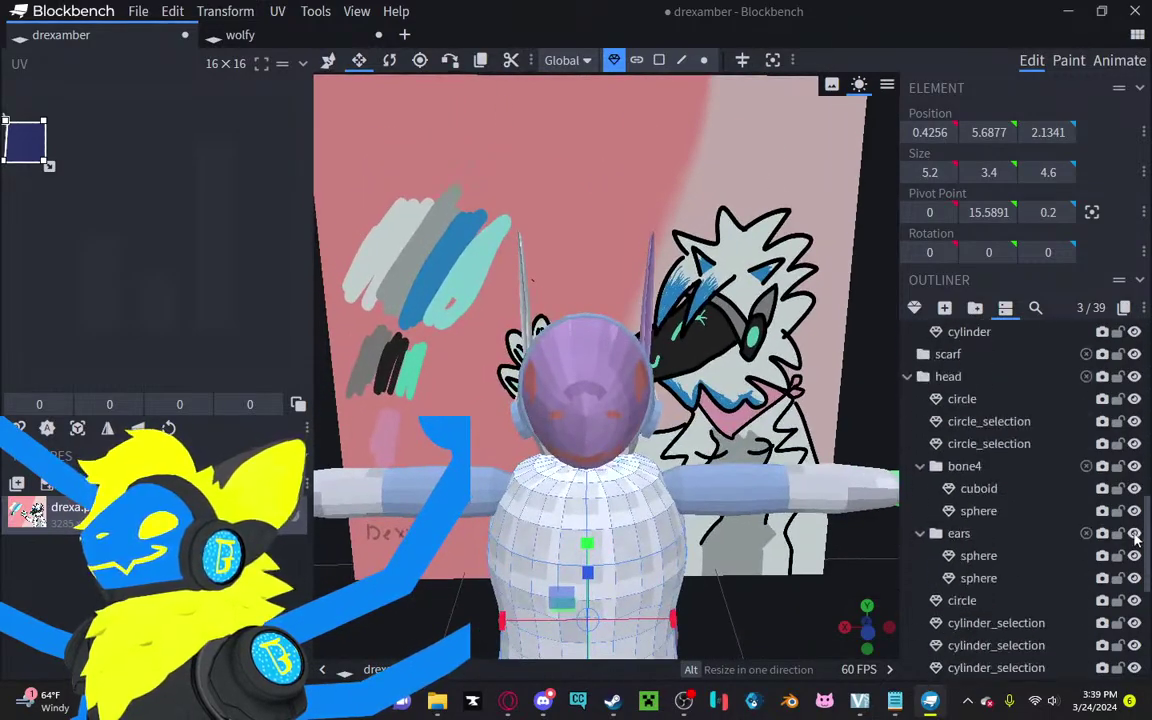
{"action": "scroll", "coordinate": [1135, 539], "scroll_direction": "down", "scroll_amount": 4}
{"action": "left_click", "coordinate": [1121, 598]}
Step: Shrink the purple ear to a Y size of 1.2618 and a Z size of 3.7211
{"action": "mouse_move", "coordinate": [872, 374]}
{"action": "left_mouse_down"}
{"action": "mouse_move", "coordinate": [801, 356]}
{"action": "mouse_move", "coordinate": [758, 413]}
{"action": "mouse_move", "coordinate": [834, 412]}
{"action": "mouse_move", "coordinate": [886, 384]}
{"action": "left_mouse_up"}
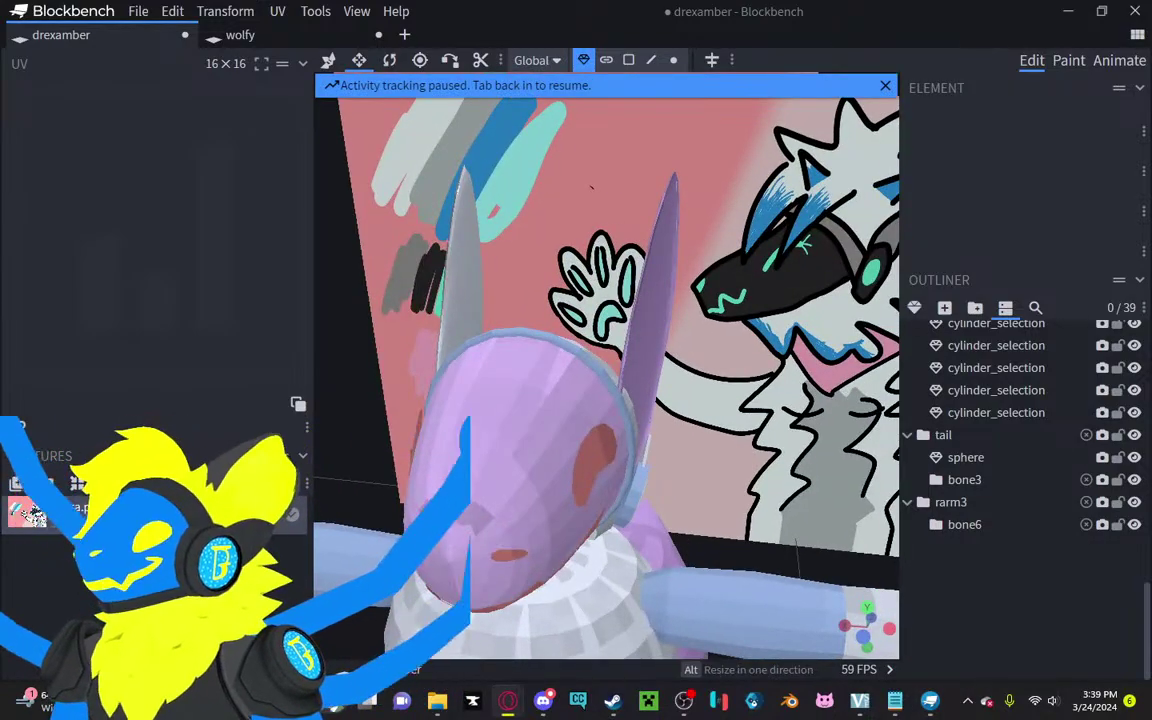
{"action": "left_click_drag", "start_coordinate": [674, 319], "coordinate": [475, 292]}
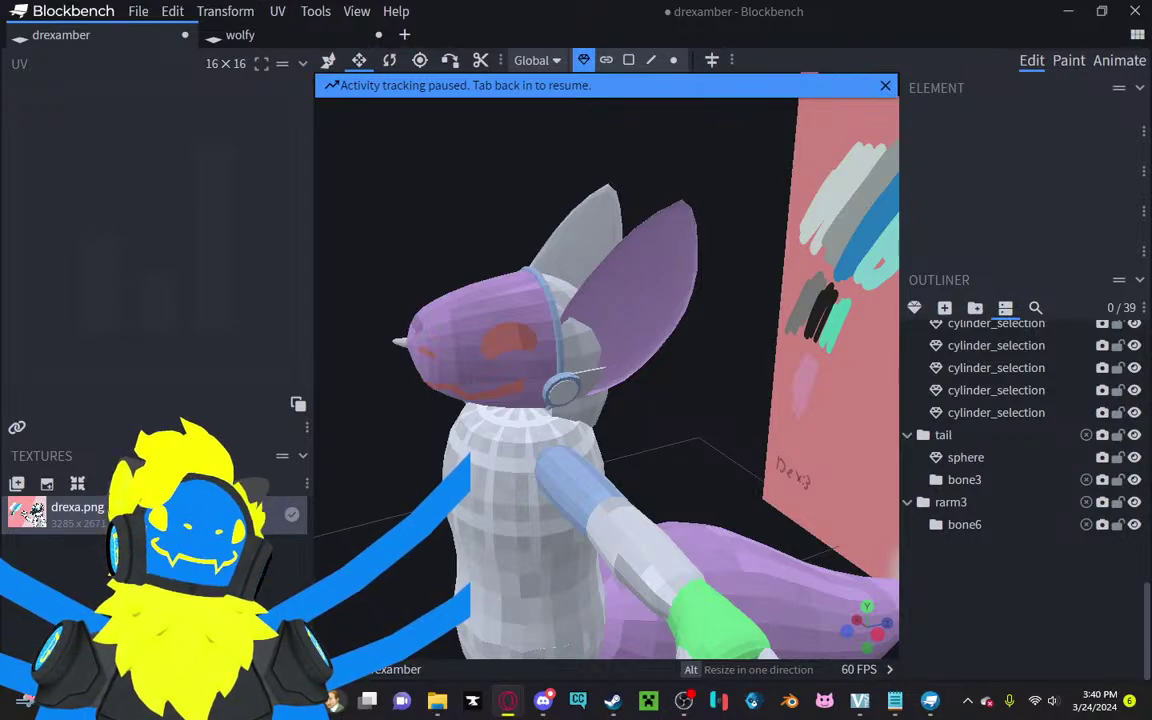
{"action": "left_click_drag", "start_coordinate": [857, 218], "coordinate": [551, 394]}
{"action": "left_click", "coordinate": [648, 298]}
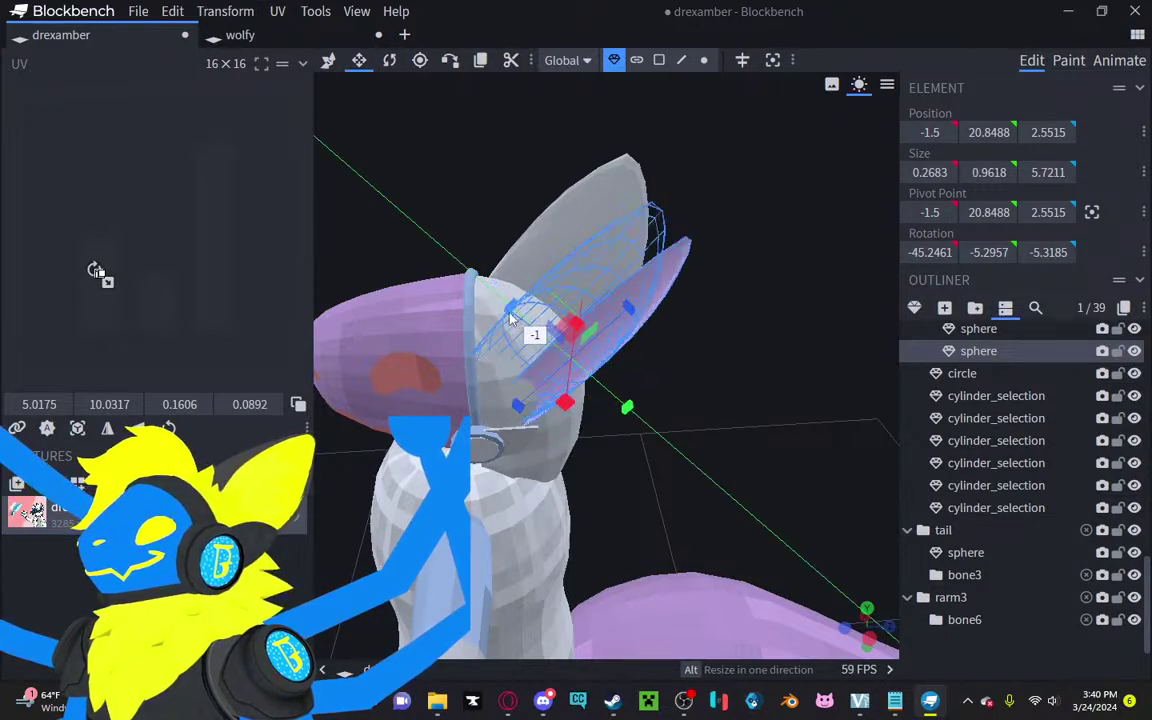
{"action": "left_click_drag", "start_coordinate": [607, 291], "coordinate": [518, 388]}
{"action": "left_click_drag", "start_coordinate": [630, 355], "coordinate": [589, 419]}
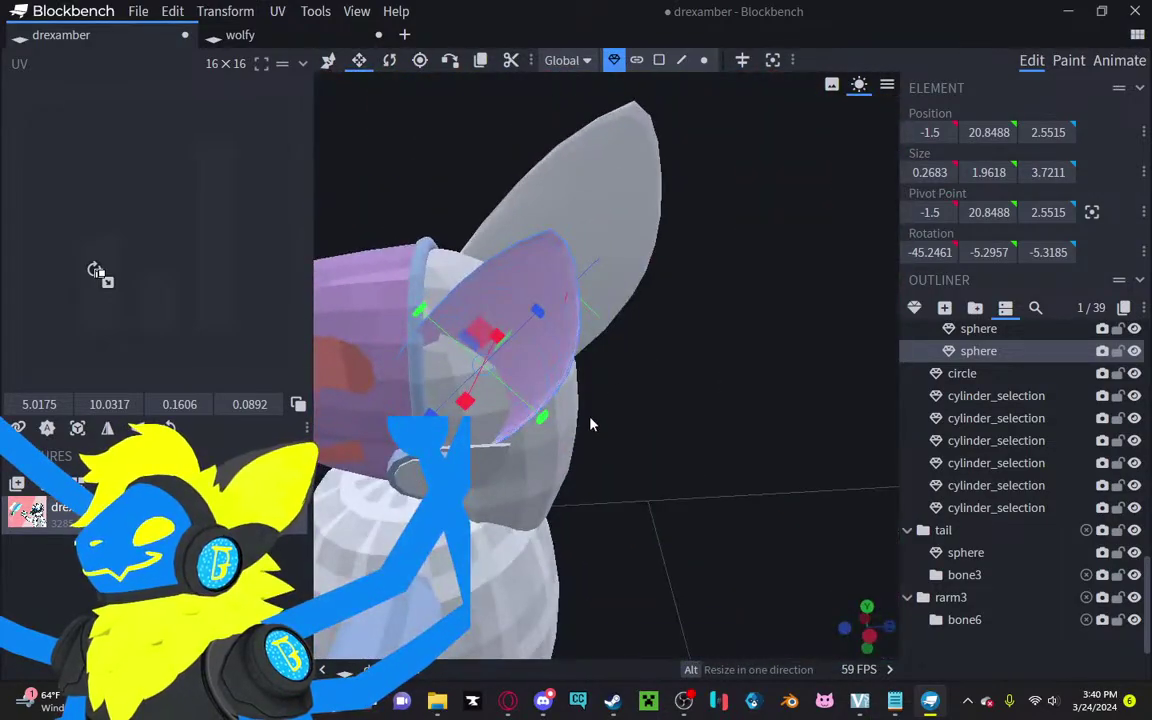
{"action": "left_click_drag", "start_coordinate": [517, 405], "coordinate": [526, 412]}
{"action": "left_click_drag", "start_coordinate": [407, 317], "coordinate": [418, 340]}
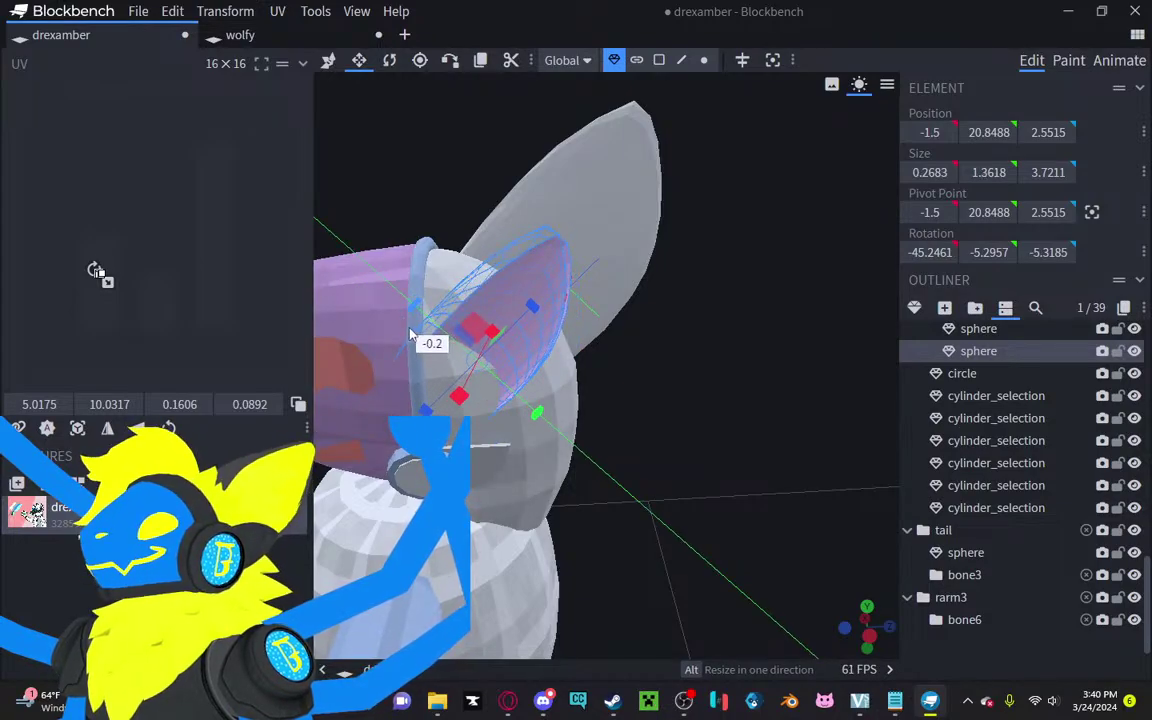
Step: Delete the large grey ear on the opposite side of the head
{"action": "left_click_drag", "start_coordinate": [757, 339], "coordinate": [865, 322]}
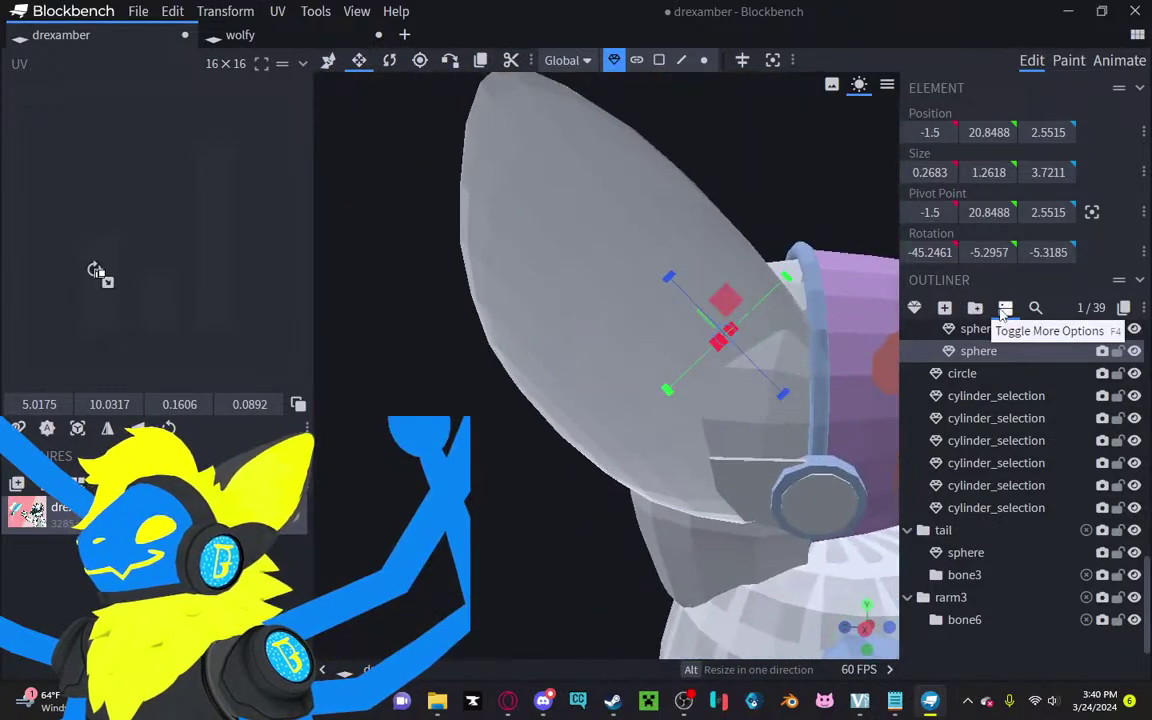
{"action": "left_click", "coordinate": [979, 329]}
{"action": "key", "text": "Delete"}
Step: Duplicate the shrunken ear and flip the copy on the X axis to the other side of the head
{"action": "left_click", "coordinate": [676, 269]}
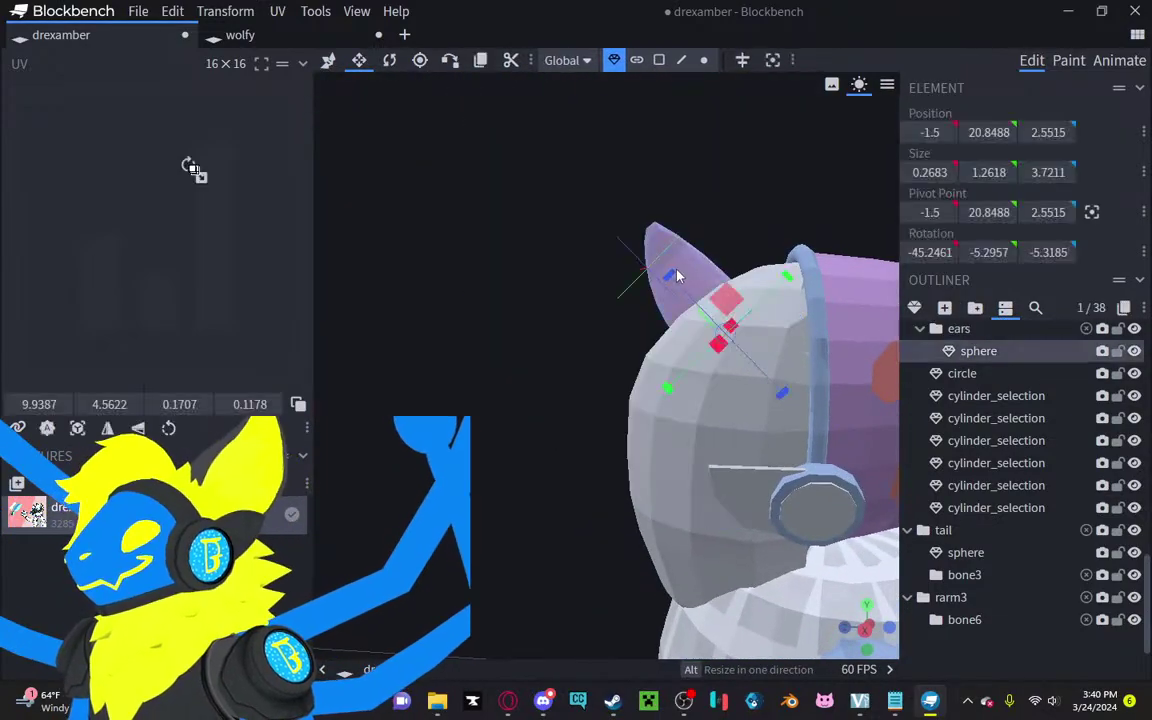
{"action": "left_click", "coordinate": [475, 67]}
{"action": "mouse_move", "coordinate": [472, 130]}
{"action": "left_mouse_down"}
{"action": "mouse_move", "coordinate": [470, 209]}
{"action": "mouse_move", "coordinate": [372, 261]}
{"action": "mouse_move", "coordinate": [408, 211]}
{"action": "mouse_move", "coordinate": [381, 216]}
{"action": "mouse_move", "coordinate": [400, 186]}
{"action": "mouse_move", "coordinate": [447, 216]}
{"action": "left_mouse_up"}
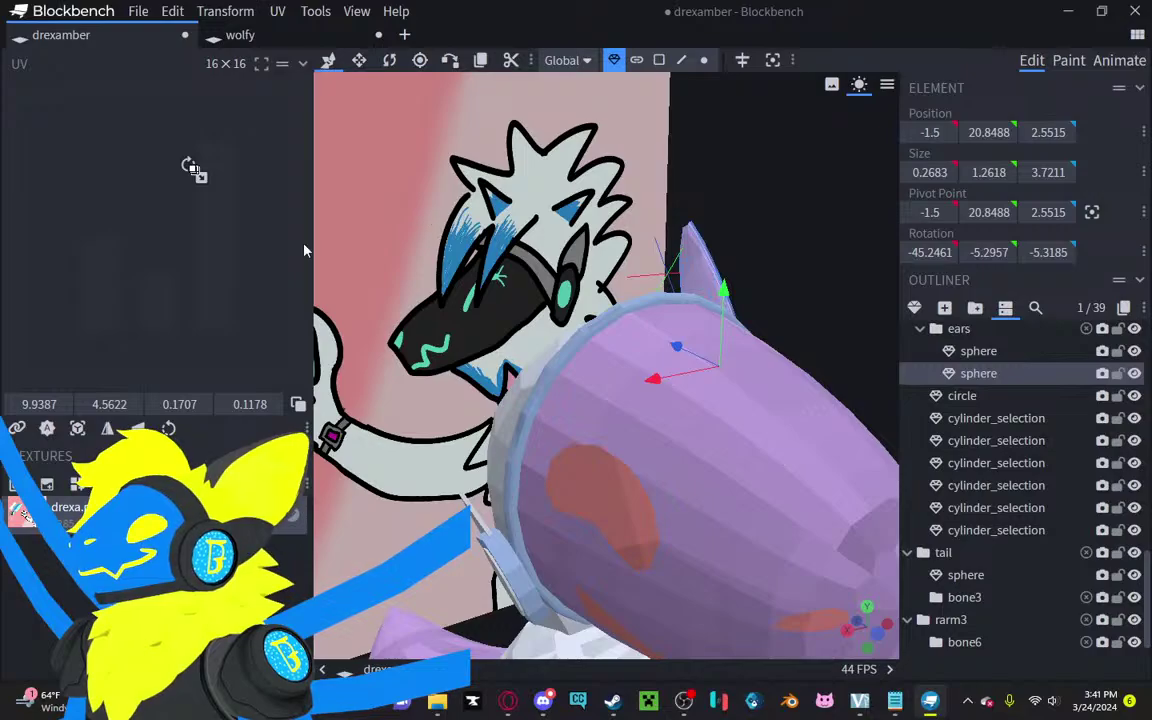
{"action": "mouse_move", "coordinate": [305, 250]}
{"action": "left_mouse_down"}
{"action": "mouse_move", "coordinate": [469, 169]}
{"action": "mouse_move", "coordinate": [354, 201]}
{"action": "mouse_move", "coordinate": [426, 194]}
{"action": "mouse_move", "coordinate": [416, 211]}
{"action": "mouse_move", "coordinate": [442, 216]}
{"action": "mouse_move", "coordinate": [425, 200]}
{"action": "left_mouse_up"}
{"action": "left_click", "coordinate": [225, 11]}
{"action": "mouse_move", "coordinate": [224, 60]}
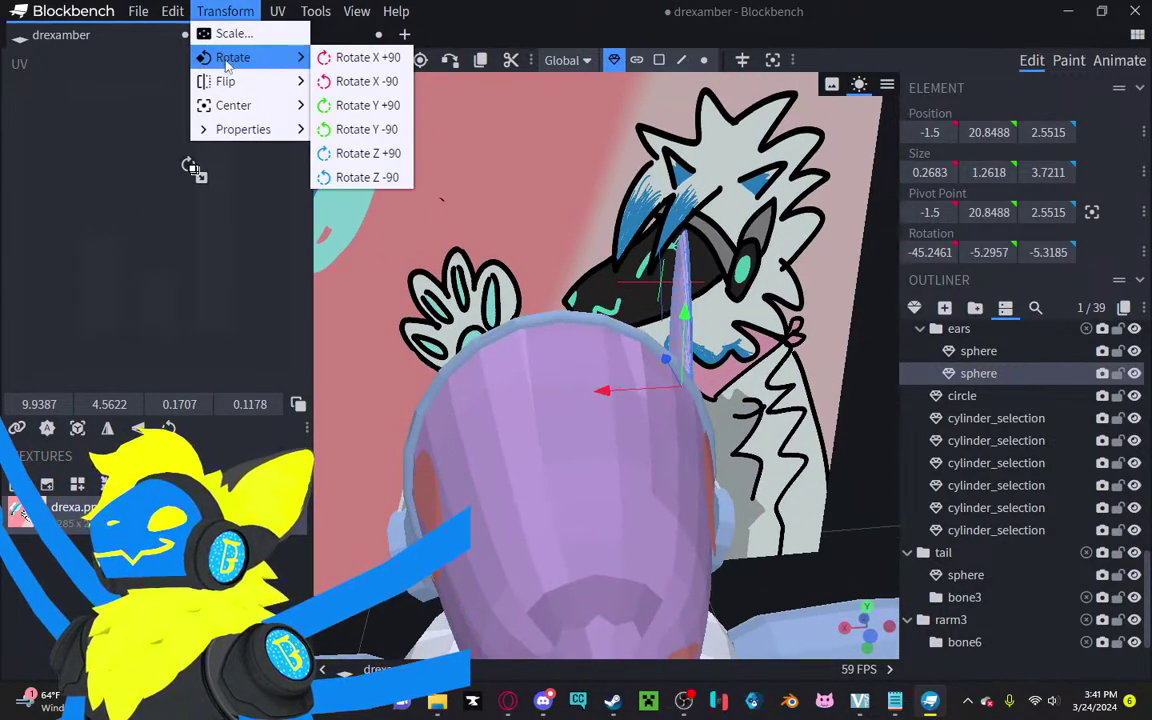
{"action": "left_click", "coordinate": [366, 88]}
{"action": "left_click_drag", "start_coordinate": [391, 143], "coordinate": [427, 167]}
{"action": "scroll", "coordinate": [427, 167], "scroll_direction": "down", "scroll_amount": 10}
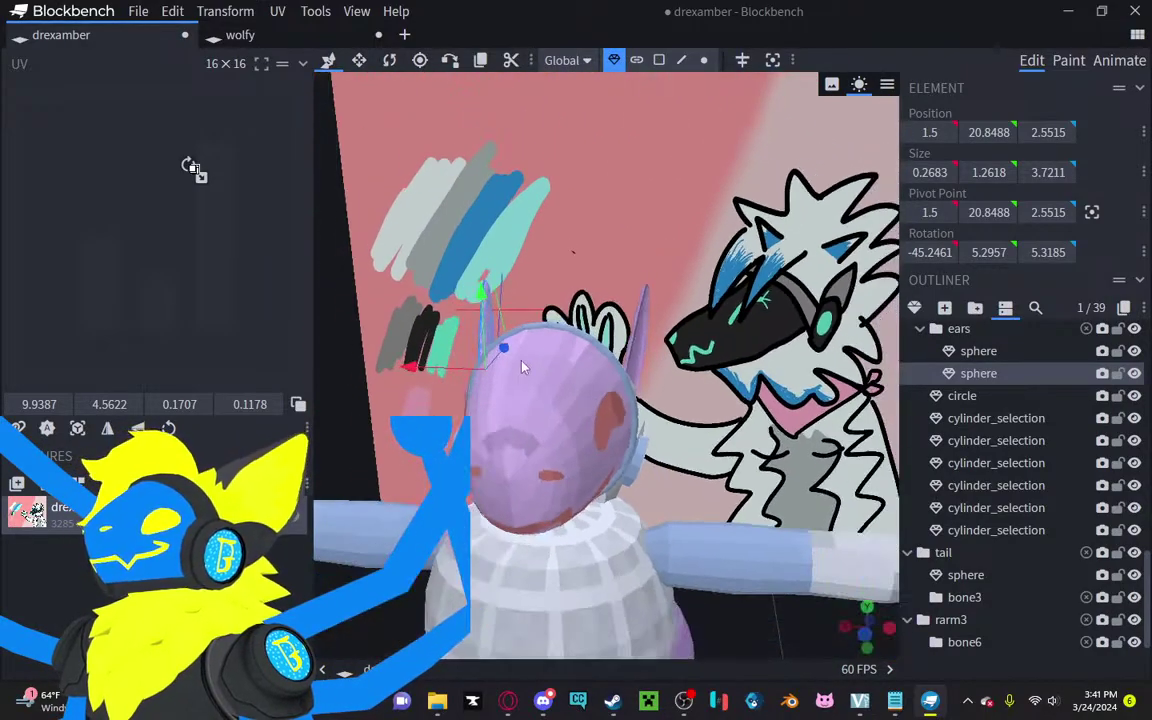
{"action": "right_click_drag", "start_coordinate": [727, 539], "coordinate": [717, 465]}
{"action": "scroll", "coordinate": [963, 583], "scroll_direction": "down", "scroll_amount": 2}
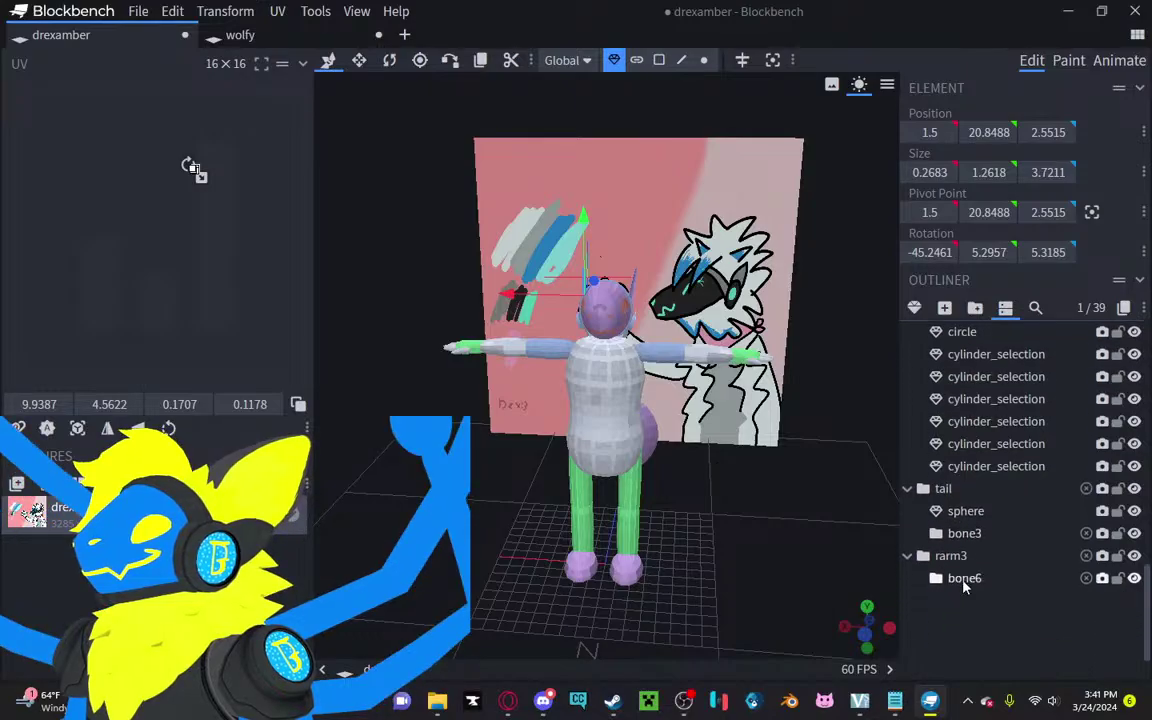
{"action": "left_click", "coordinate": [999, 646]}
Step: Flatten the mesh at the back of the head to a Z size of 1.4846
{"action": "left_click_drag", "start_coordinate": [855, 549], "coordinate": [706, 540]}
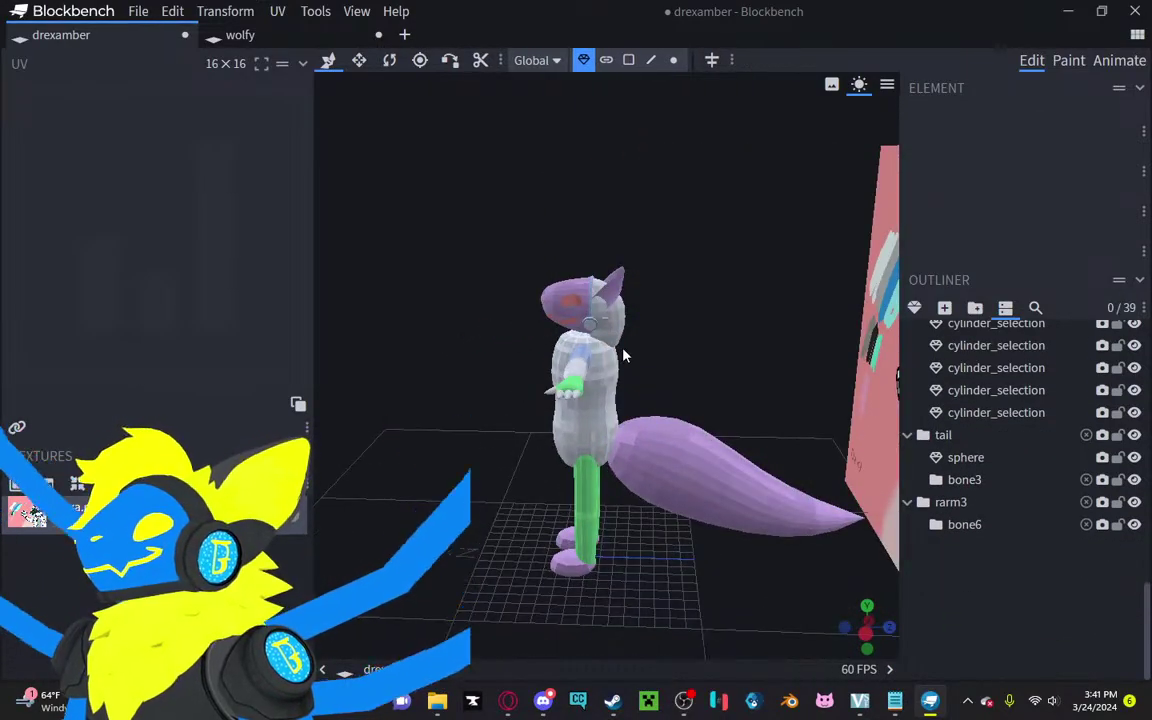
{"action": "left_click", "coordinate": [615, 322]}
{"action": "scroll", "coordinate": [626, 357], "scroll_direction": "up", "scroll_amount": 10}
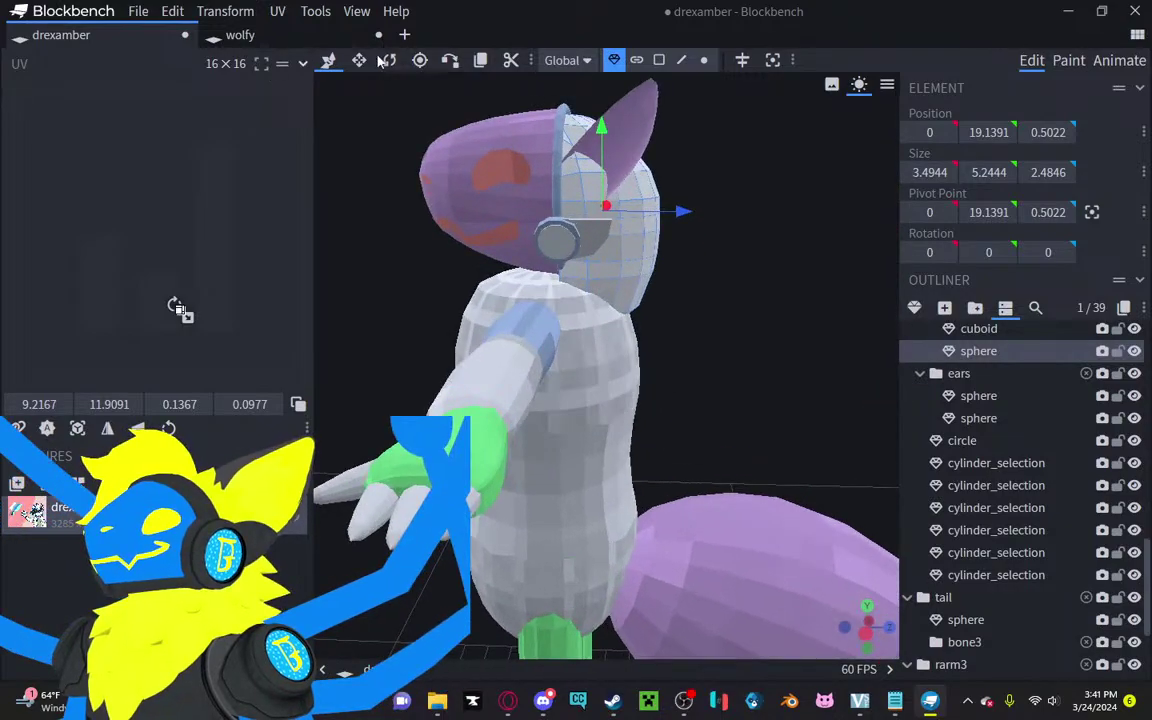
{"action": "left_click", "coordinate": [355, 62]}
{"action": "left_click_drag", "start_coordinate": [682, 212], "coordinate": [558, 245]}
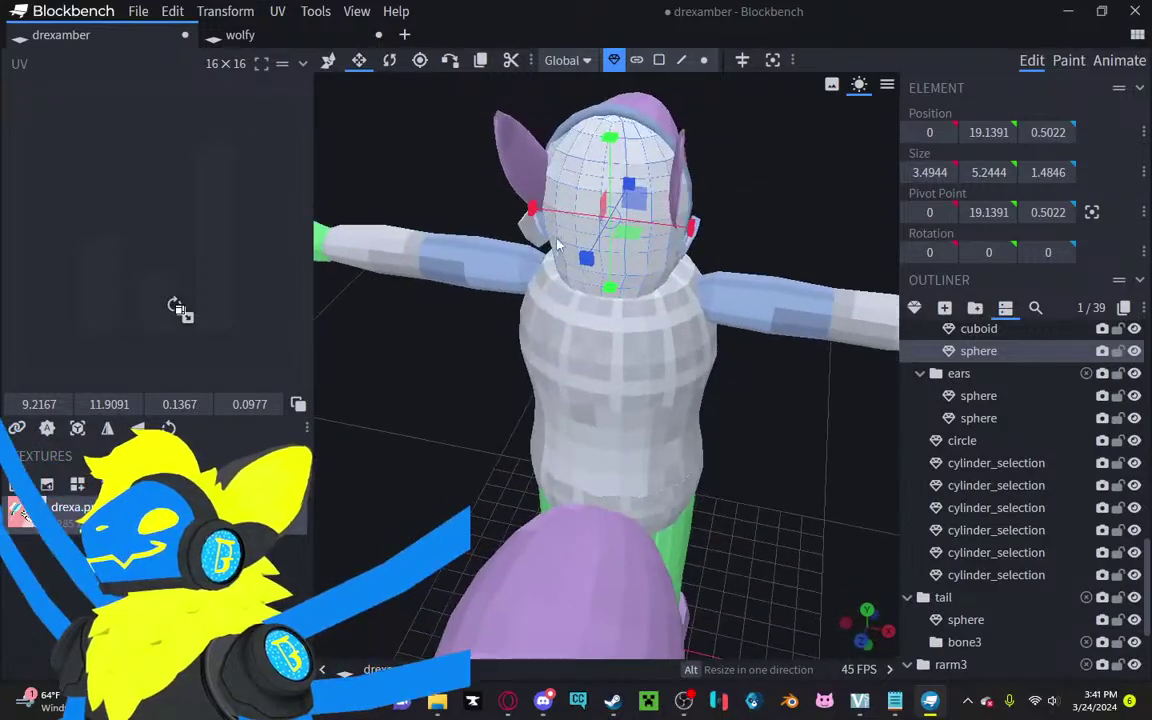
{"action": "left_click_drag", "start_coordinate": [737, 232], "coordinate": [520, 167]}
{"action": "scroll", "coordinate": [1059, 582], "scroll_direction": "down", "scroll_amount": 3}
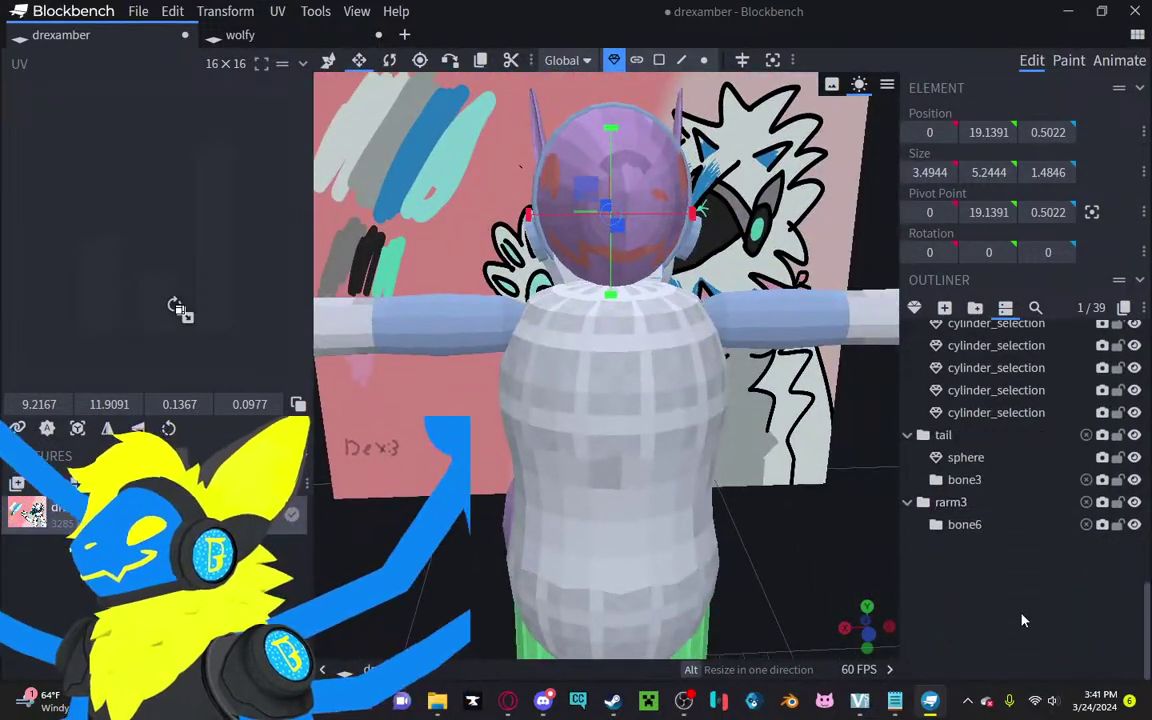
{"action": "left_click", "coordinate": [918, 550]}
{"action": "scroll", "coordinate": [582, 502], "scroll_direction": "down", "scroll_amount": 5}
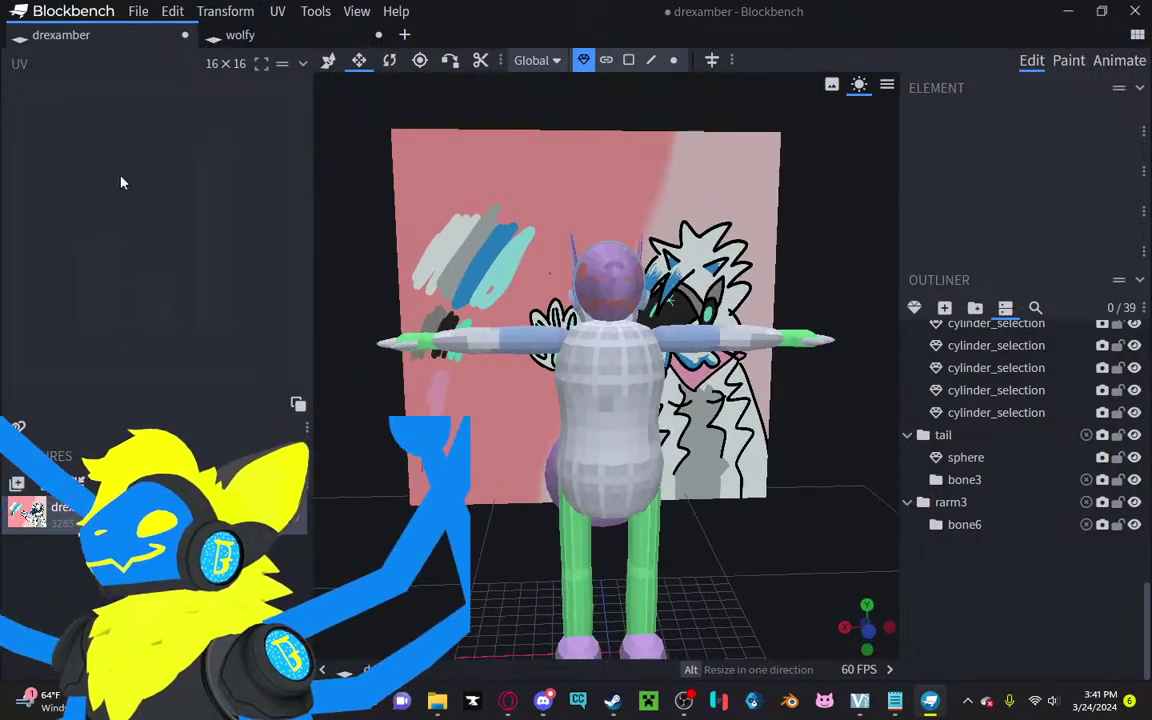
Step: Open a new tab, close the wolfy project and look through the recent models
{"action": "left_click", "coordinate": [403, 35]}
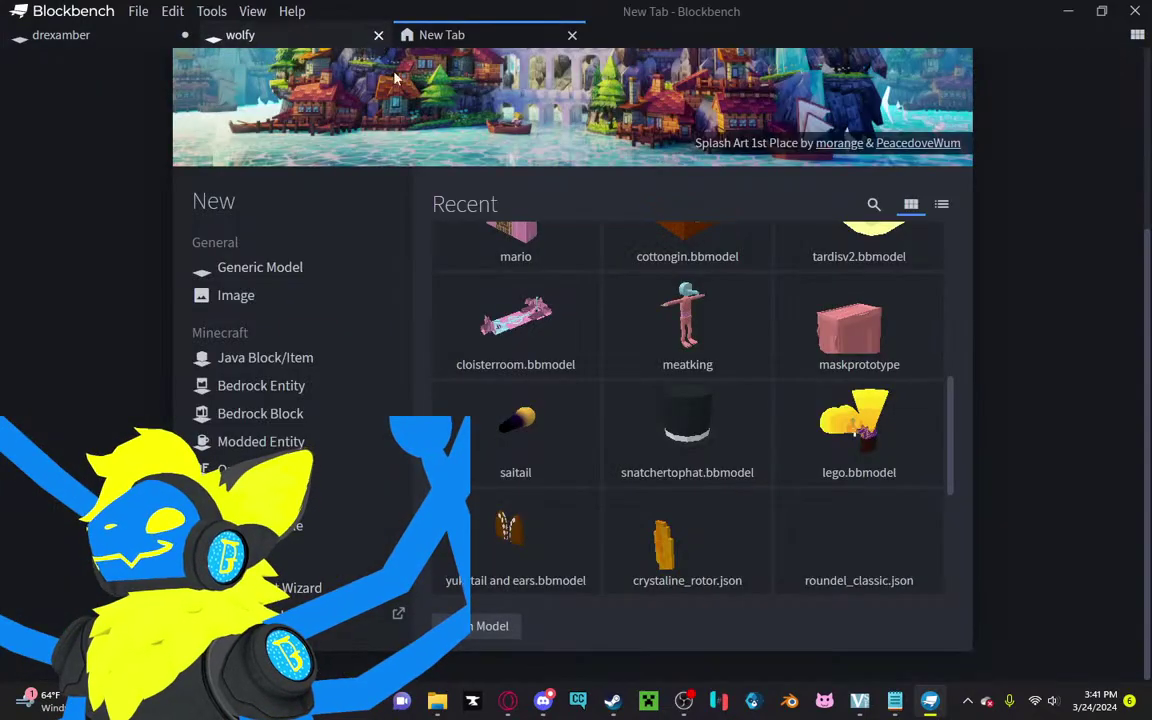
{"action": "left_click", "coordinate": [378, 35]}
{"action": "left_click", "coordinate": [612, 347]}
{"action": "scroll", "coordinate": [599, 386], "scroll_direction": "down", "scroll_amount": 3}
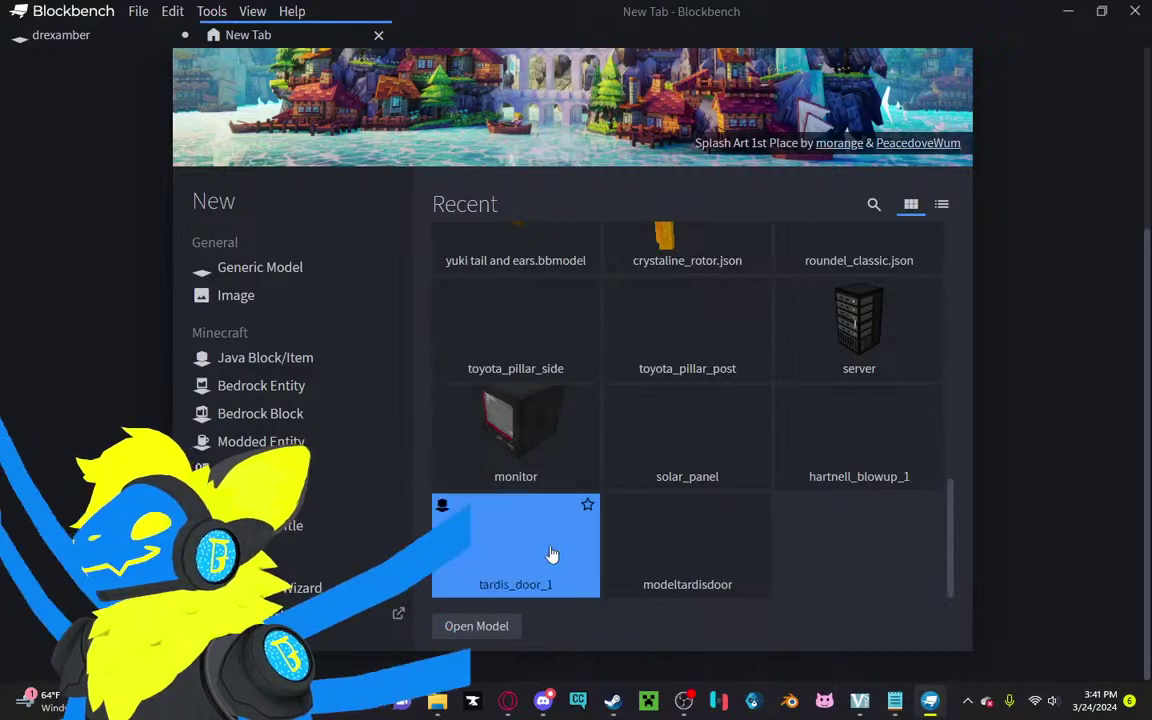
Step: Browse the Downloads folder for a model file to open, without opening one
{"action": "left_click", "coordinate": [476, 626]}
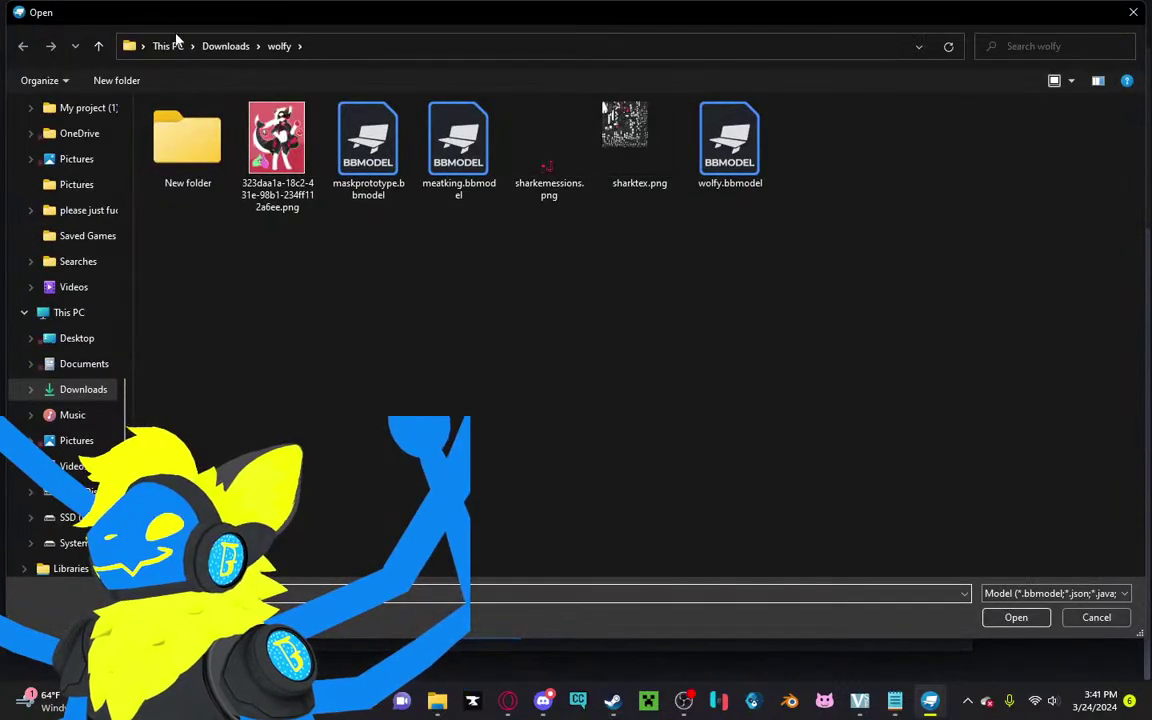
{"action": "left_click", "coordinate": [212, 44]}
{"action": "scroll", "coordinate": [292, 238], "scroll_direction": "down", "scroll_amount": 15}
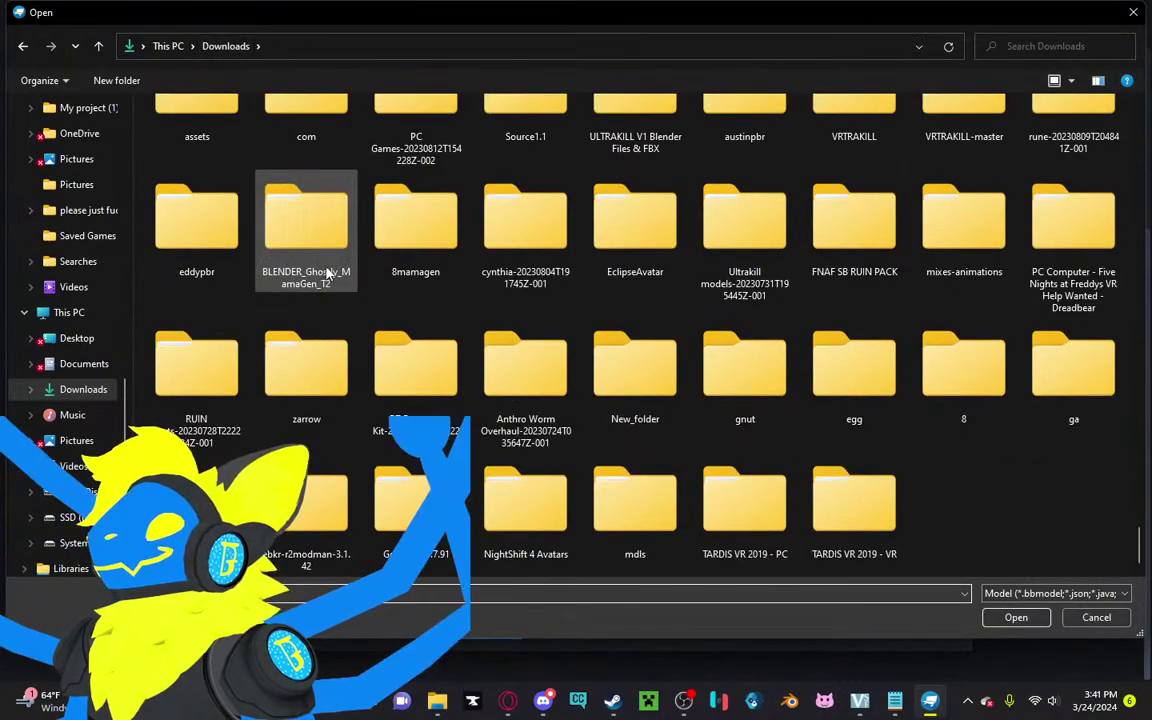
{"action": "scroll", "coordinate": [327, 273], "scroll_direction": "up", "scroll_amount": 10}
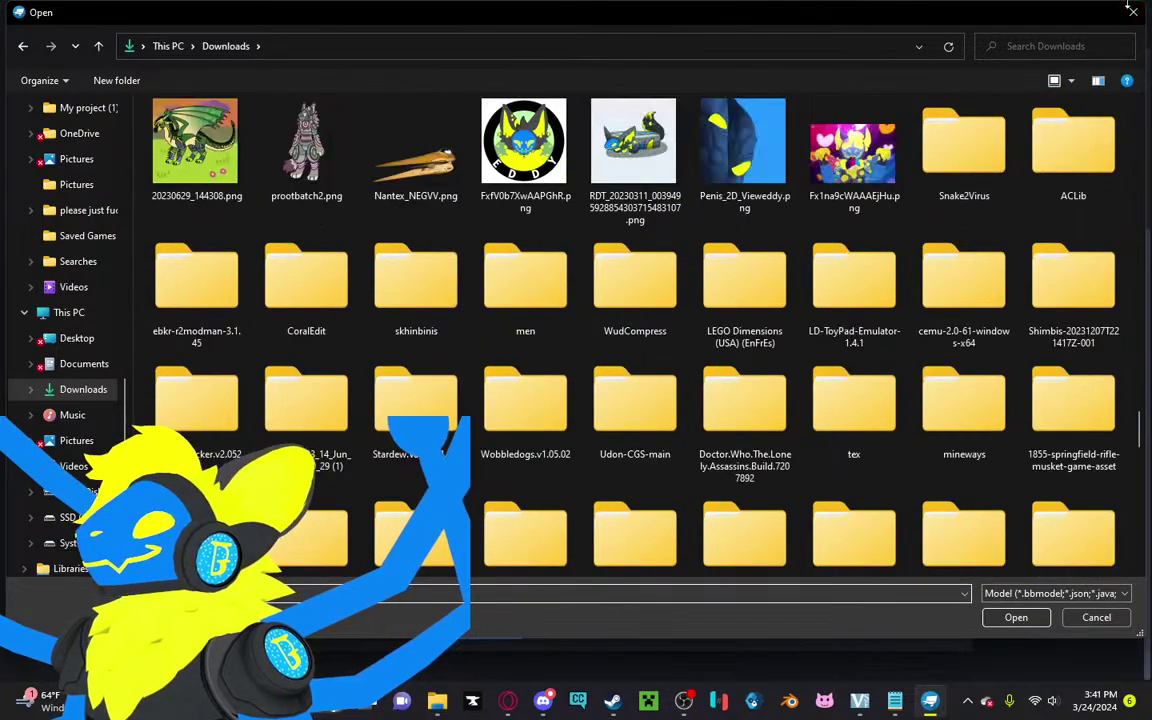
{"action": "key", "text": "Escape"}
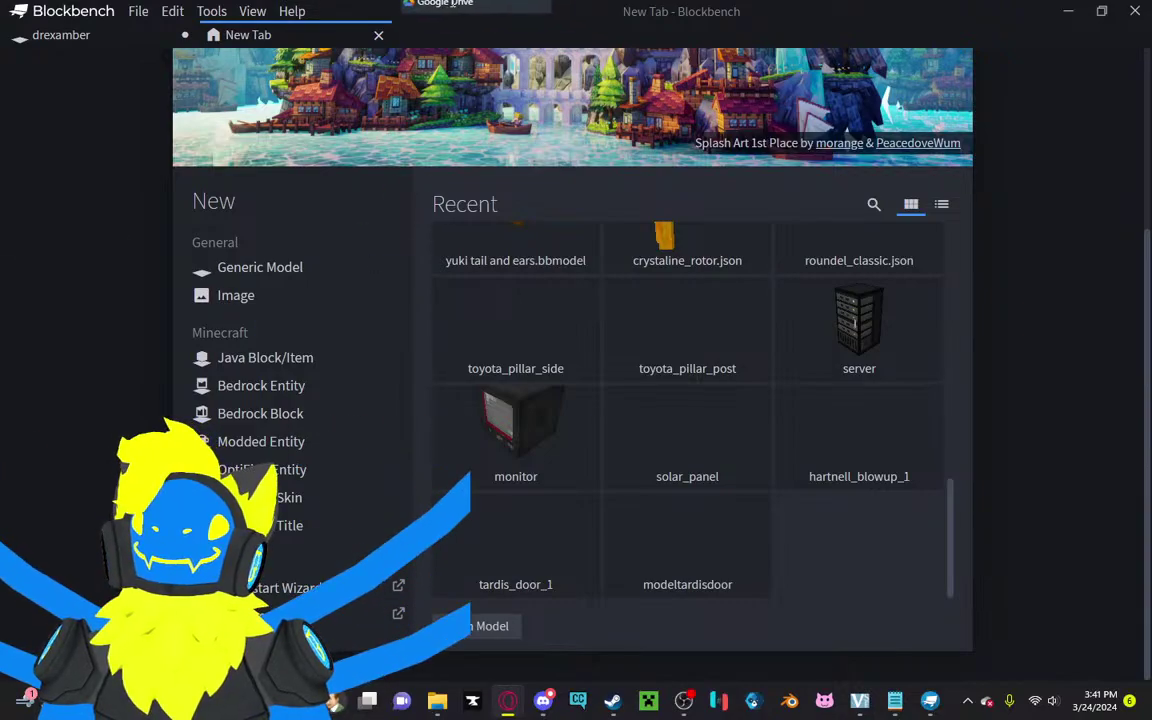
Step: Switch to Google Drive in the browser and look through the suggested files on its home page
{"action": "left_click_drag", "start_coordinate": [453, 3], "coordinate": [451, 4]}
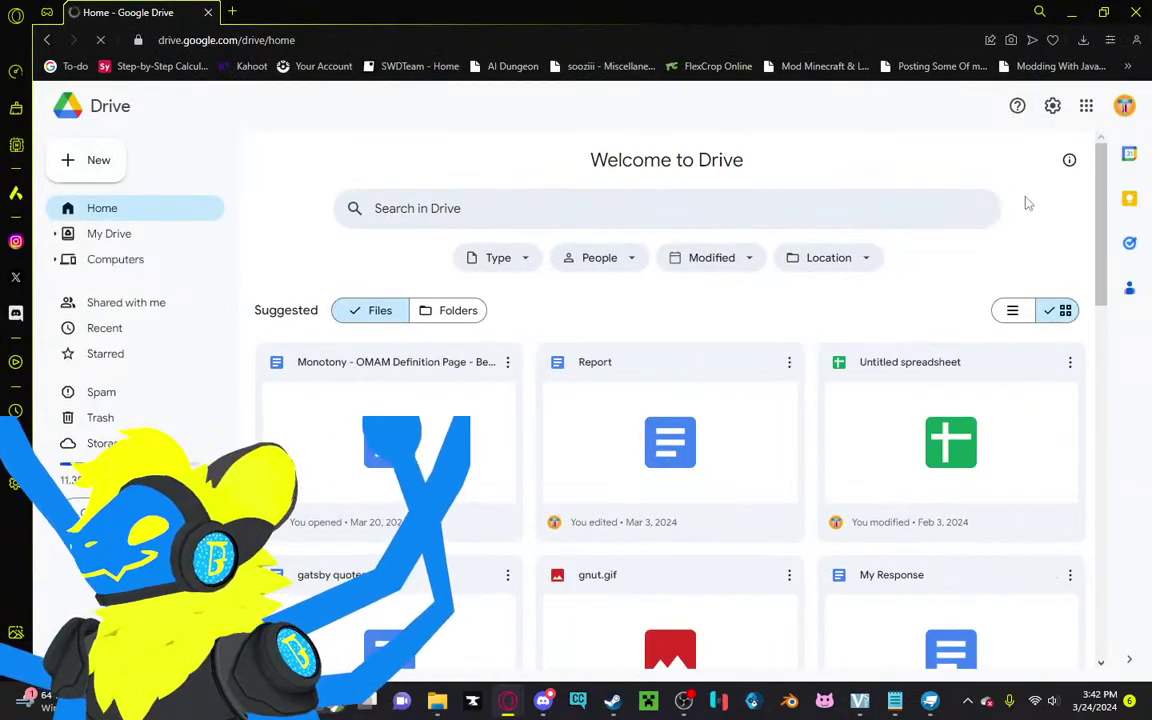
{"action": "scroll", "coordinate": [645, 405], "scroll_direction": "down", "scroll_amount": 3}
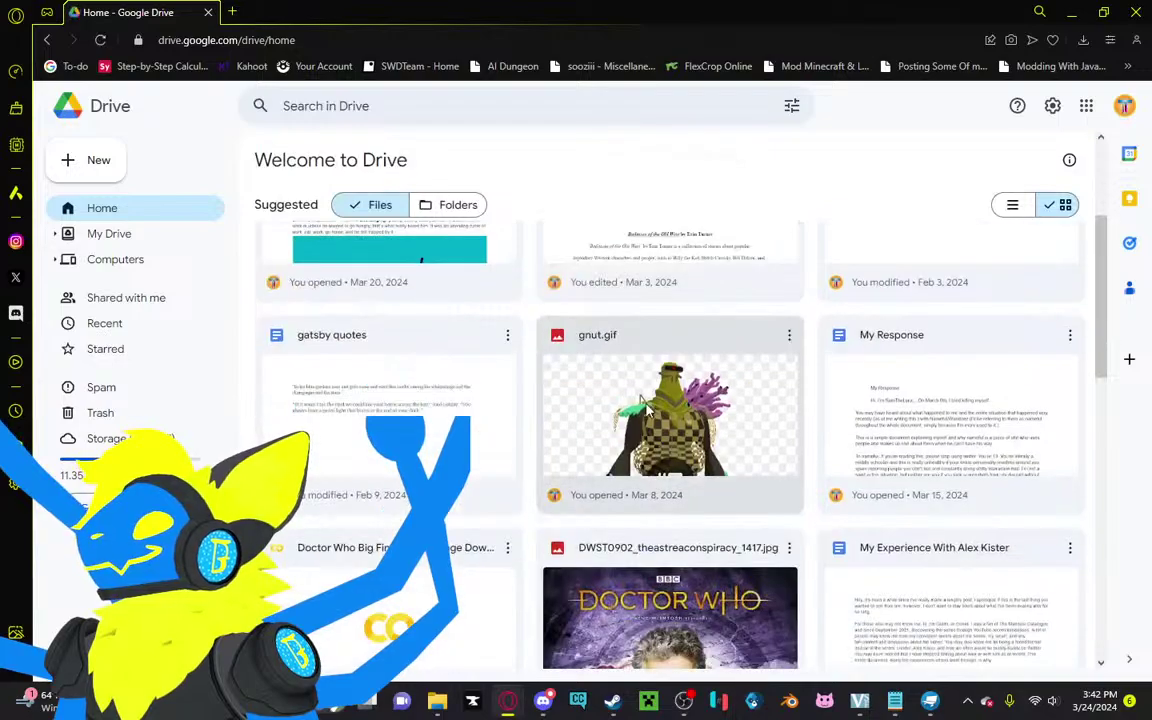
{"action": "scroll", "coordinate": [645, 405], "scroll_direction": "down", "scroll_amount": 4}
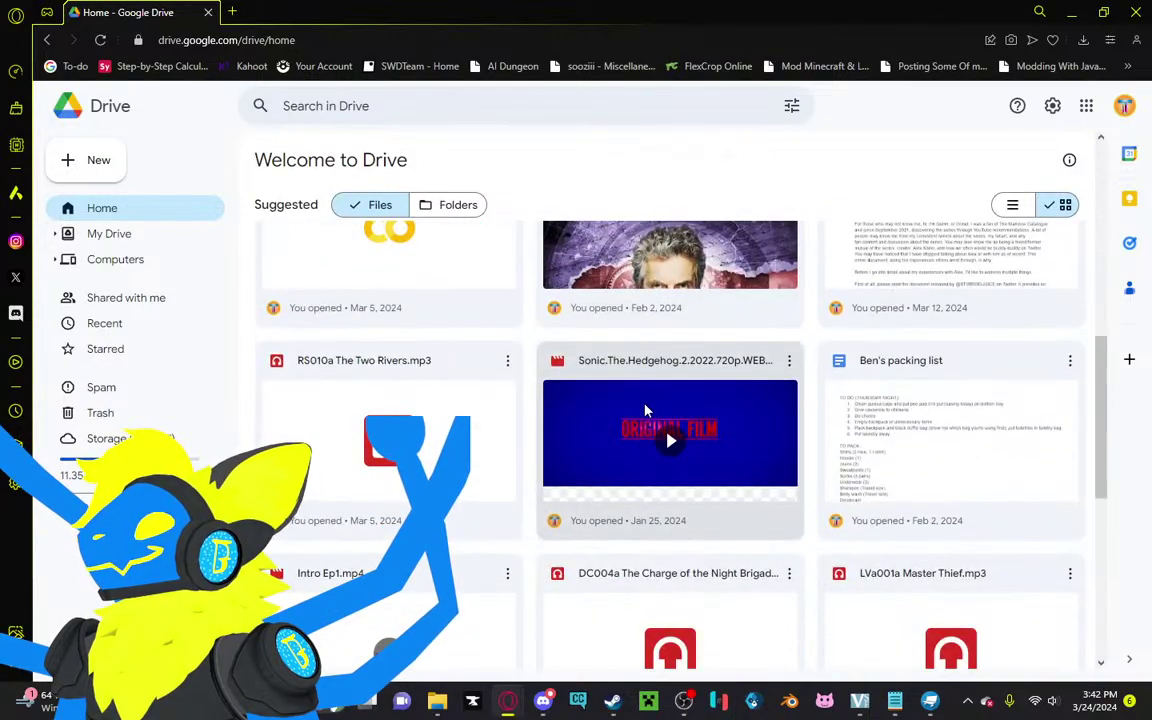
{"action": "scroll", "coordinate": [645, 410], "scroll_direction": "down", "scroll_amount": 5}
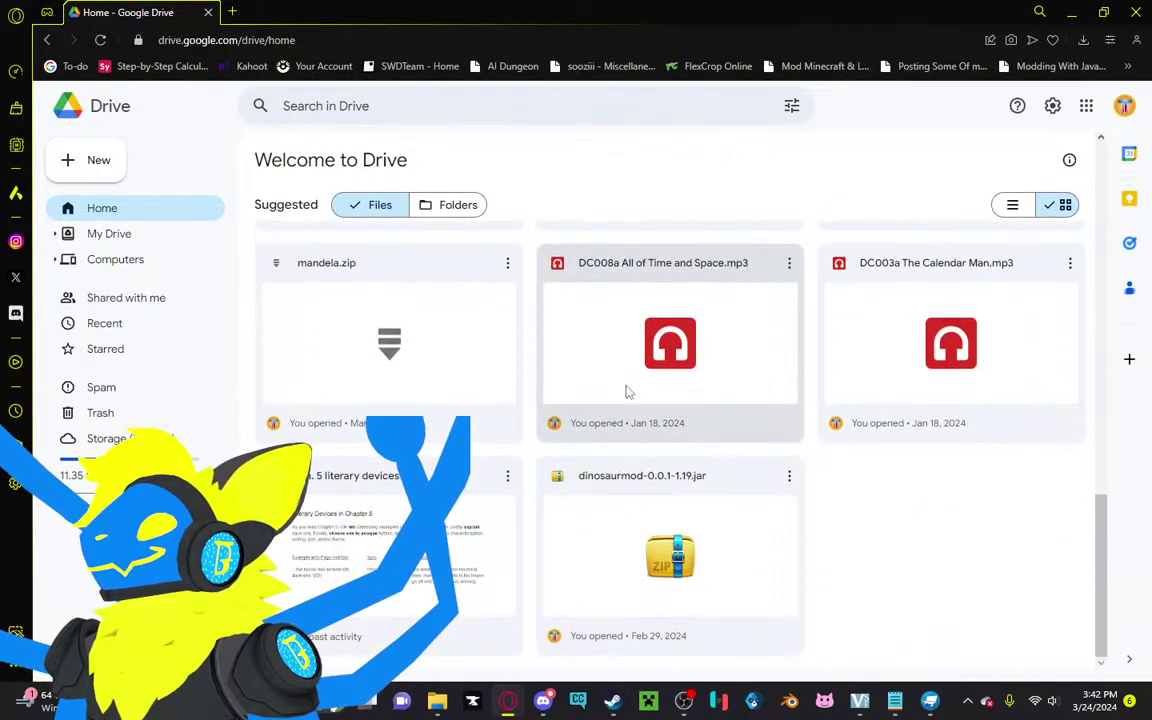
Step: Search Drive for "models" and open the 3D Modeling Portfolio folder
{"action": "left_click", "coordinate": [416, 105]}
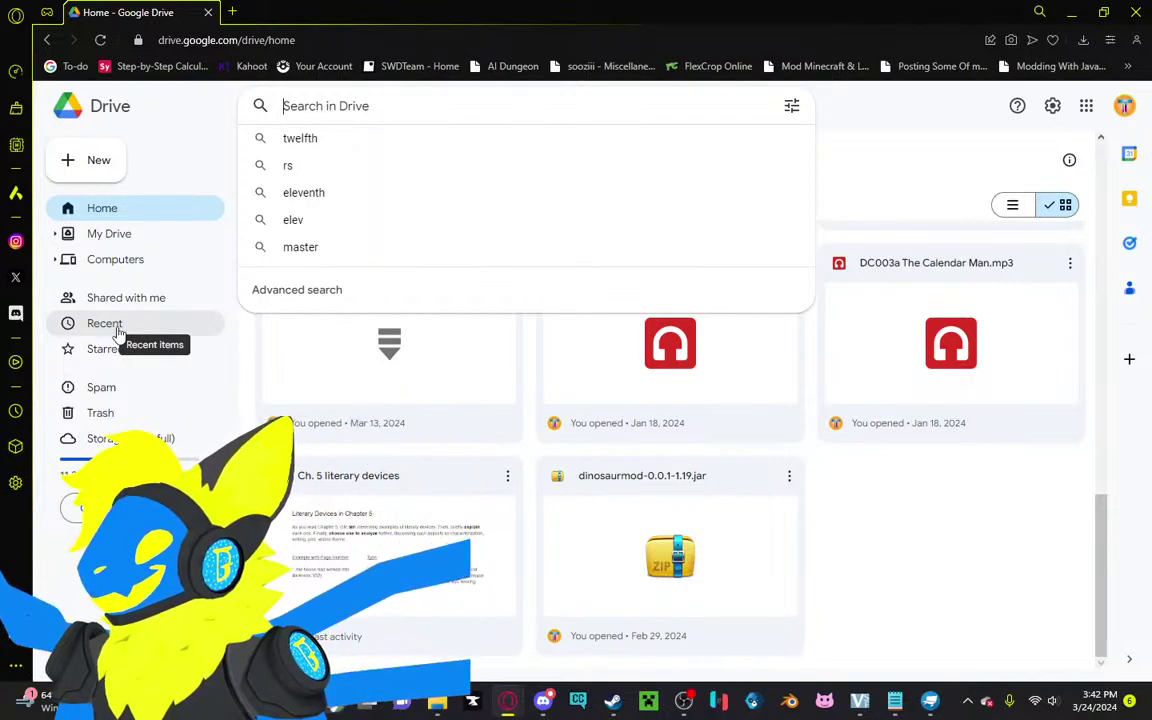
{"action": "type", "text": "im"}
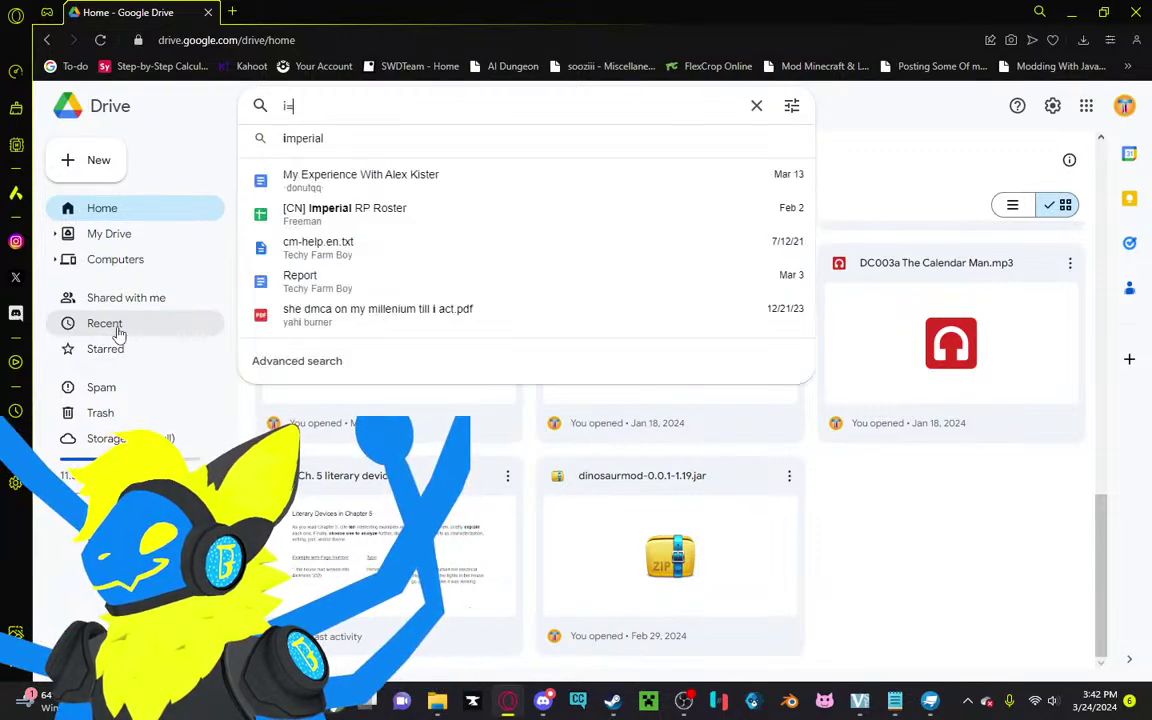
{"action": "key", "text": "BackSpace"}
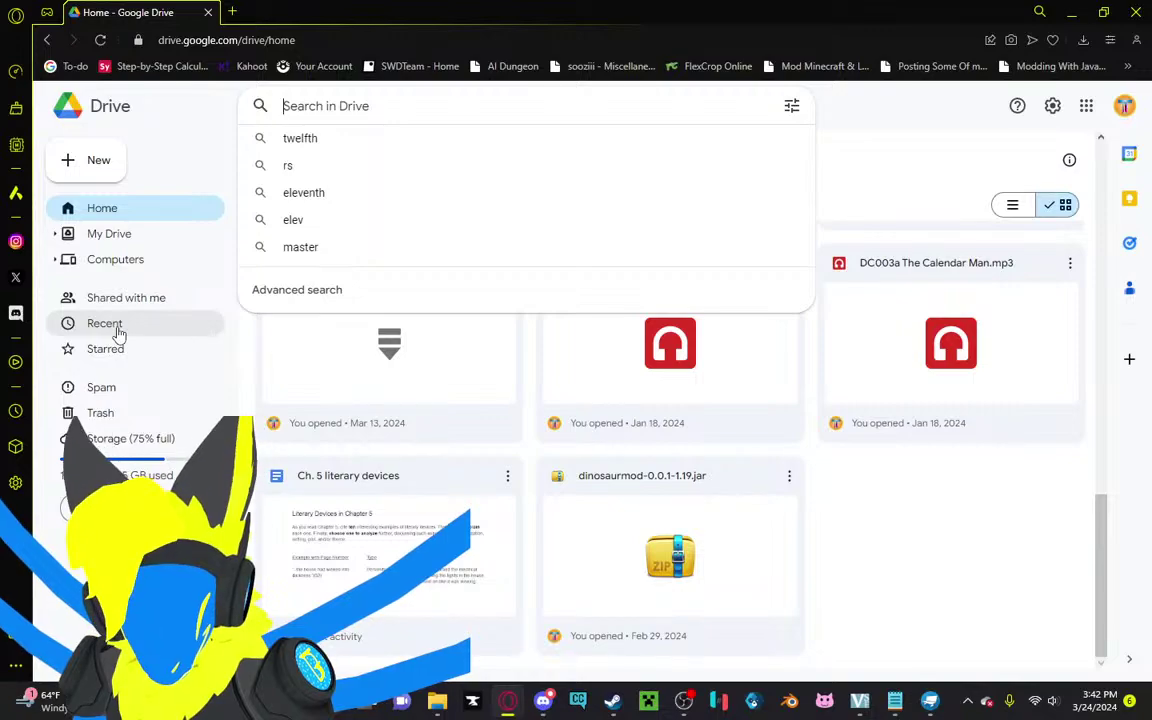
{"action": "type", "text": "models"}
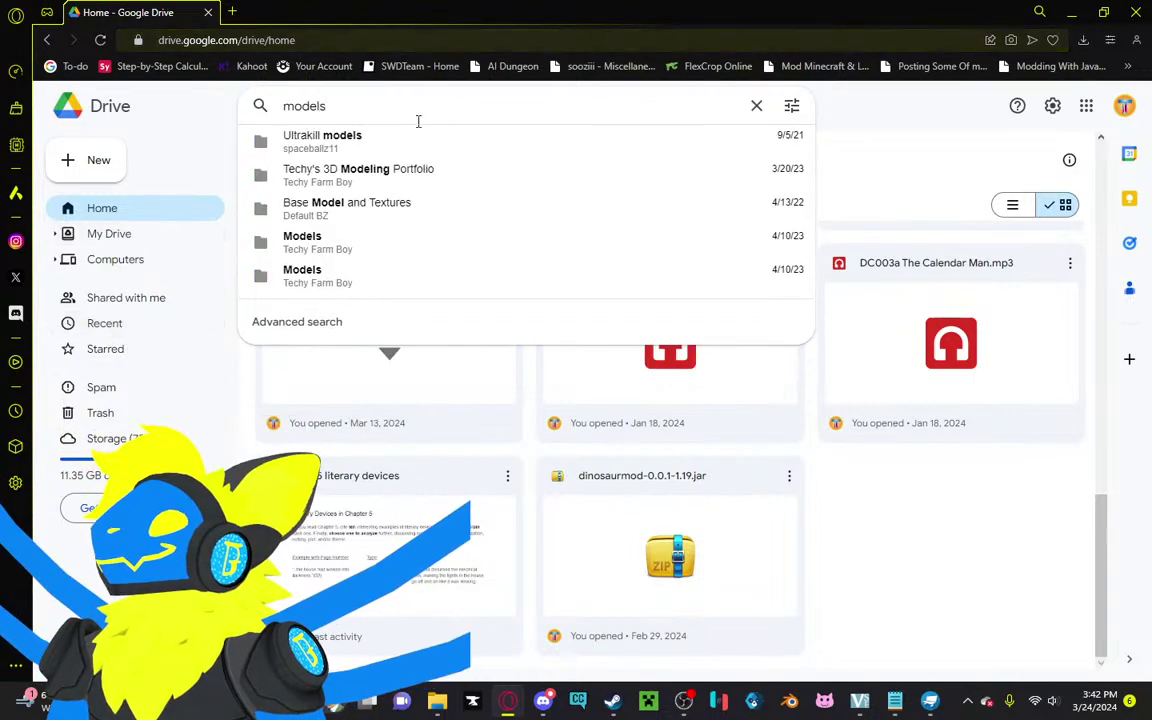
{"action": "left_click", "coordinate": [429, 180]}
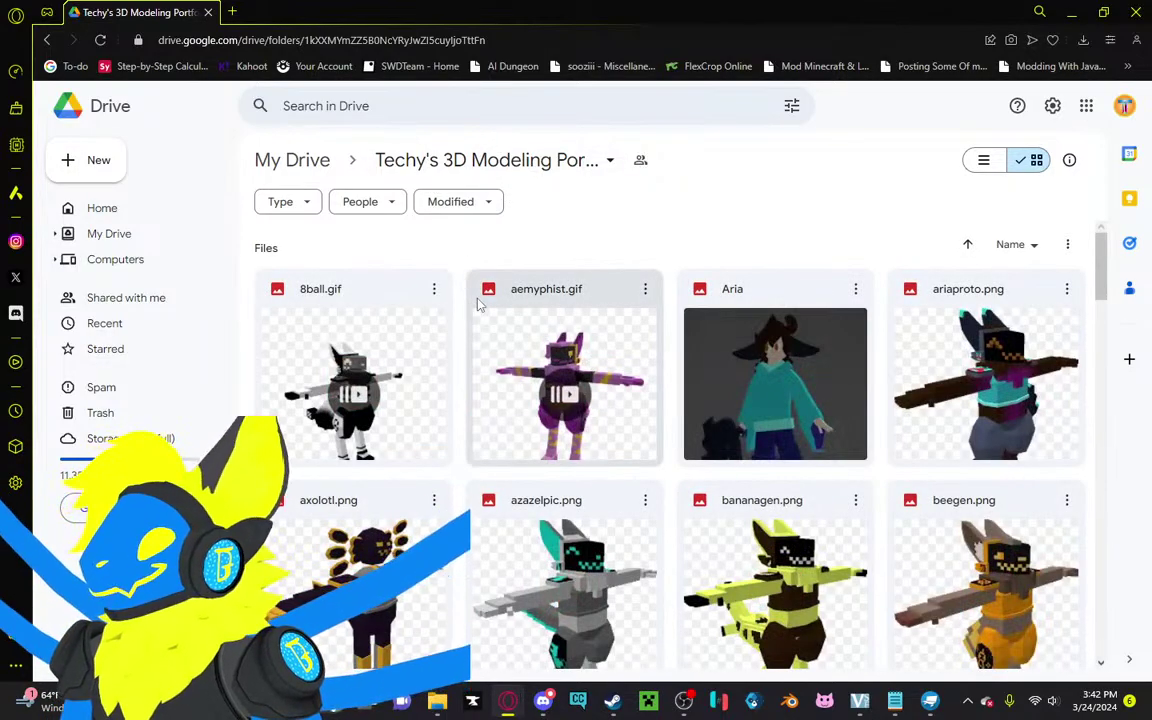
Step: Look through the character model images in the portfolio folder from 8ball.gif onward to the files around pixelgen.gif
{"action": "scroll", "coordinate": [470, 305], "scroll_direction": "down", "scroll_amount": 3}
{"action": "scroll", "coordinate": [470, 305], "scroll_direction": "down", "scroll_amount": 8}
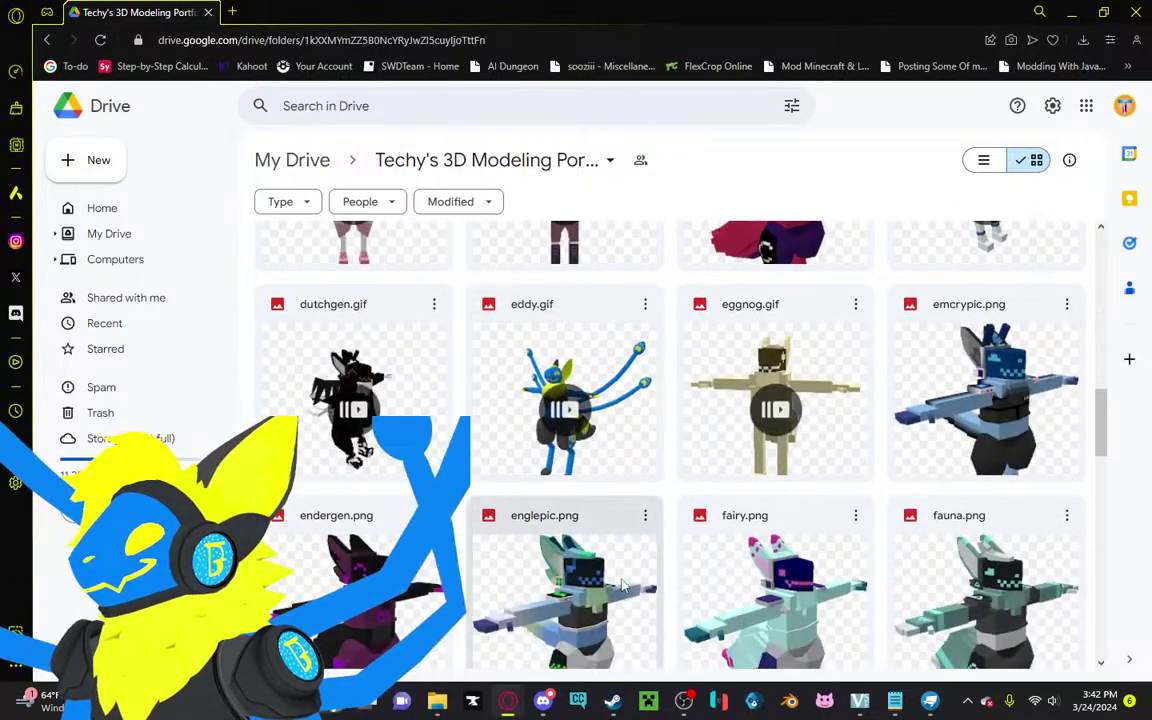
{"action": "scroll", "coordinate": [640, 570], "scroll_direction": "down", "scroll_amount": 6}
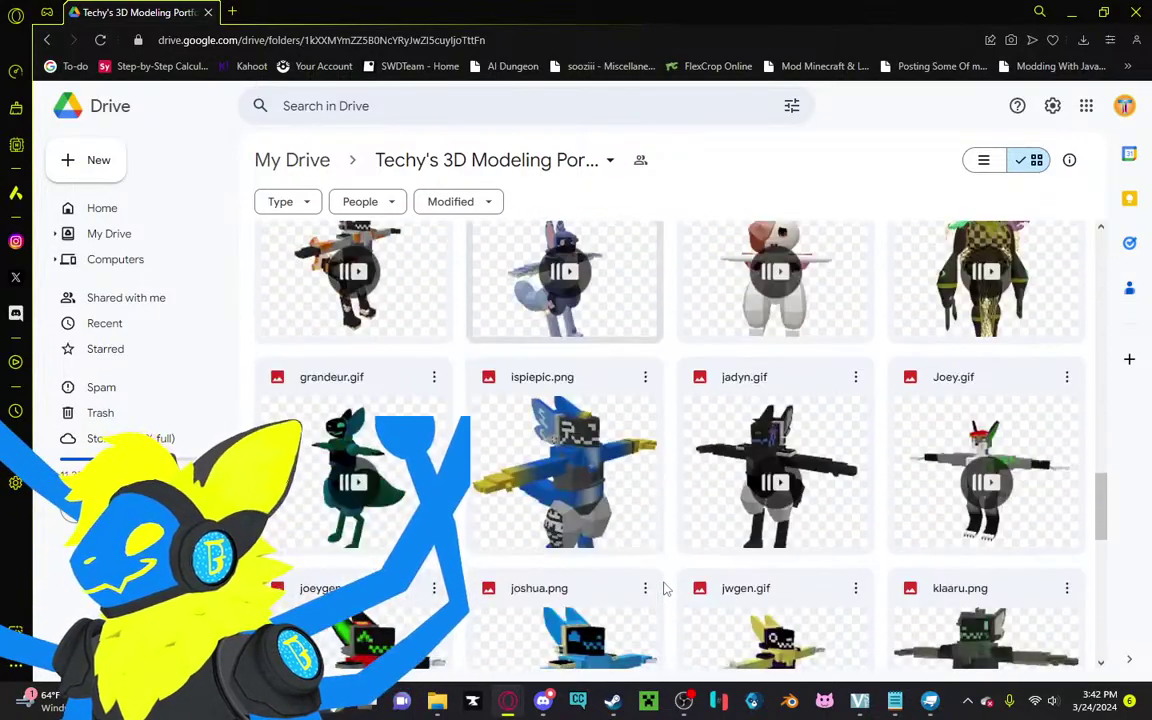
{"action": "scroll", "coordinate": [667, 589], "scroll_direction": "up", "scroll_amount": 2}
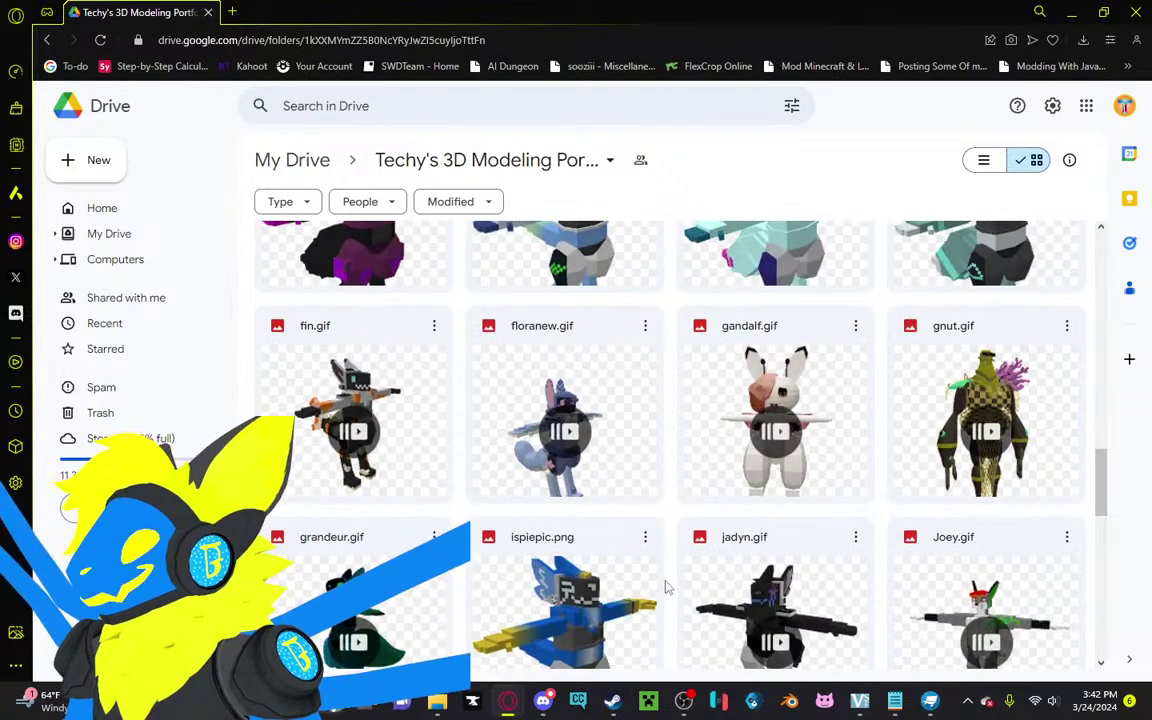
{"action": "scroll", "coordinate": [667, 589], "scroll_direction": "down", "scroll_amount": 3}
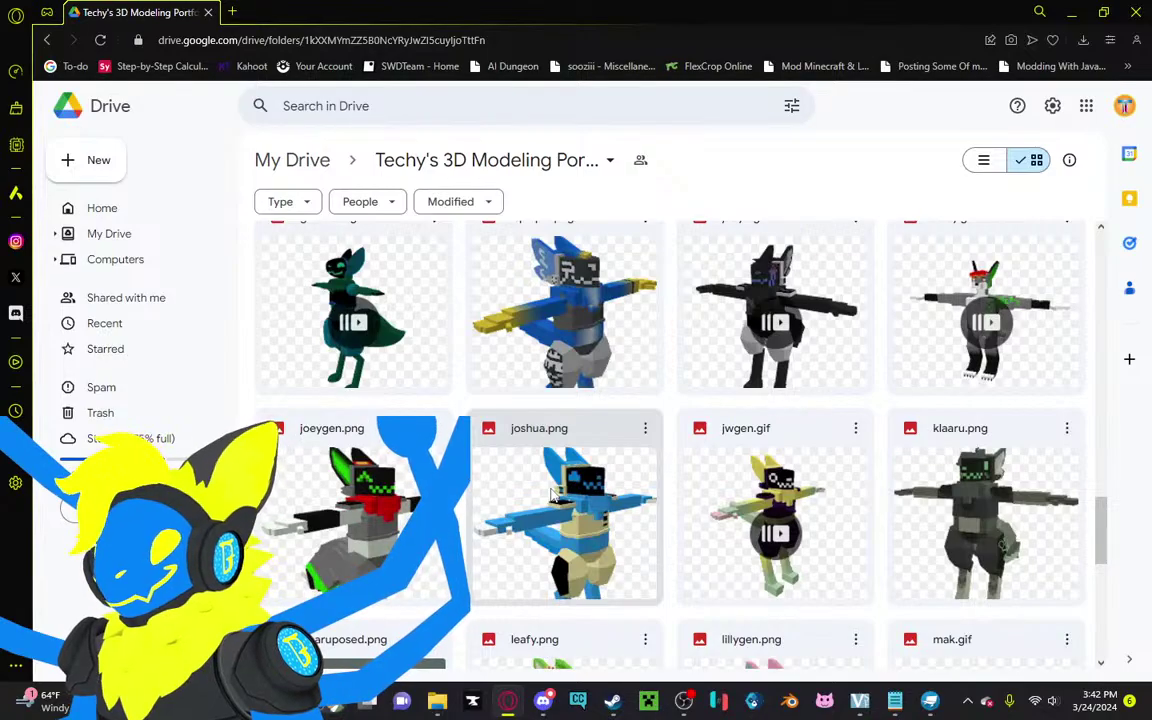
{"action": "scroll", "coordinate": [553, 495], "scroll_direction": "down", "scroll_amount": 3}
{"action": "scroll", "coordinate": [552, 498], "scroll_direction": "up", "scroll_amount": 2}
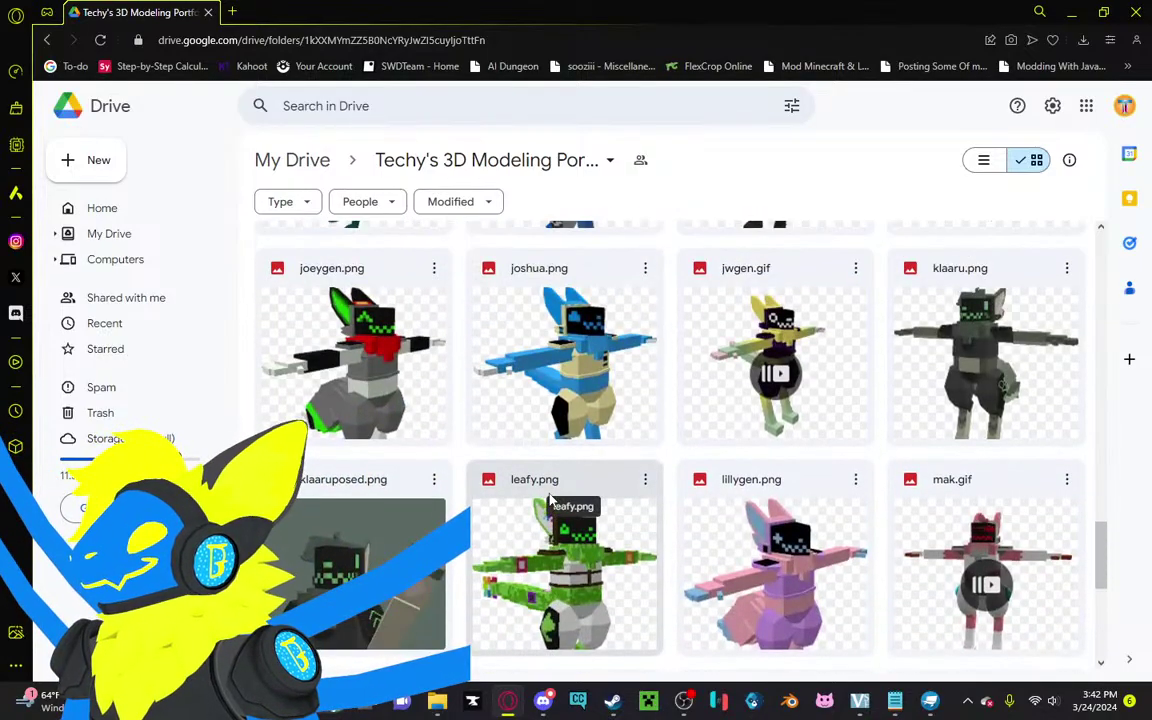
{"action": "scroll", "coordinate": [549, 500], "scroll_direction": "down", "scroll_amount": 3}
{"action": "scroll", "coordinate": [549, 502], "scroll_direction": "up", "scroll_amount": 2}
{"action": "scroll", "coordinate": [549, 506], "scroll_direction": "down", "scroll_amount": 3}
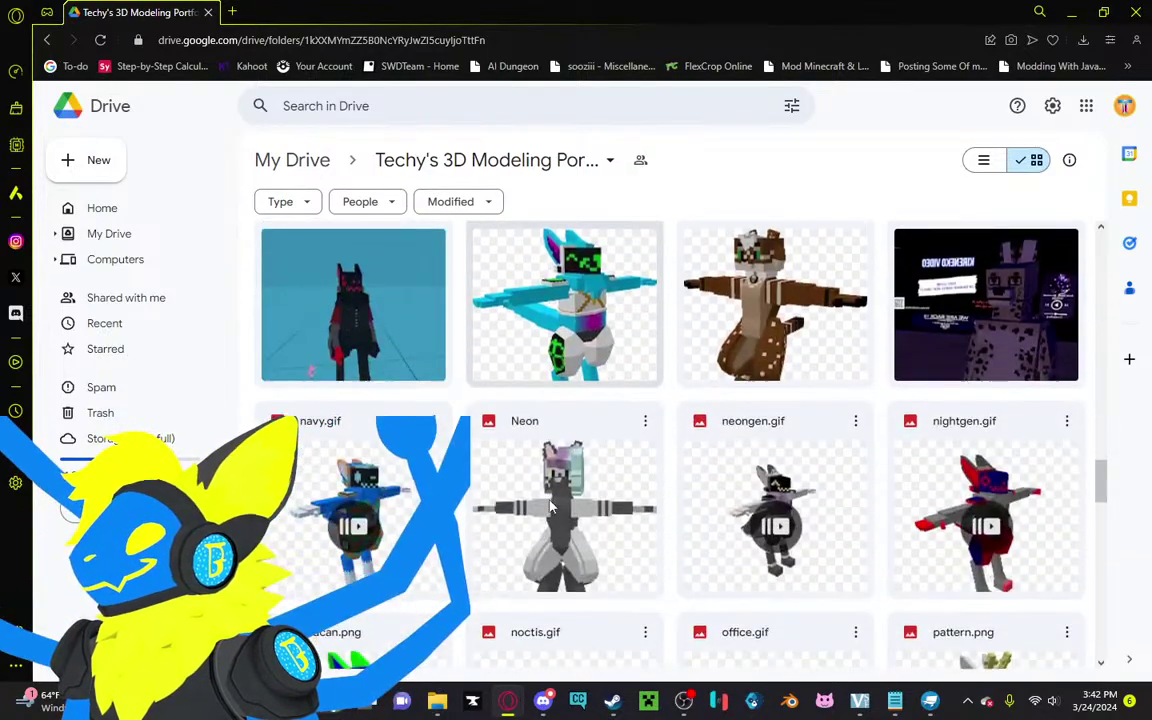
{"action": "scroll", "coordinate": [549, 507], "scroll_direction": "up", "scroll_amount": 1}
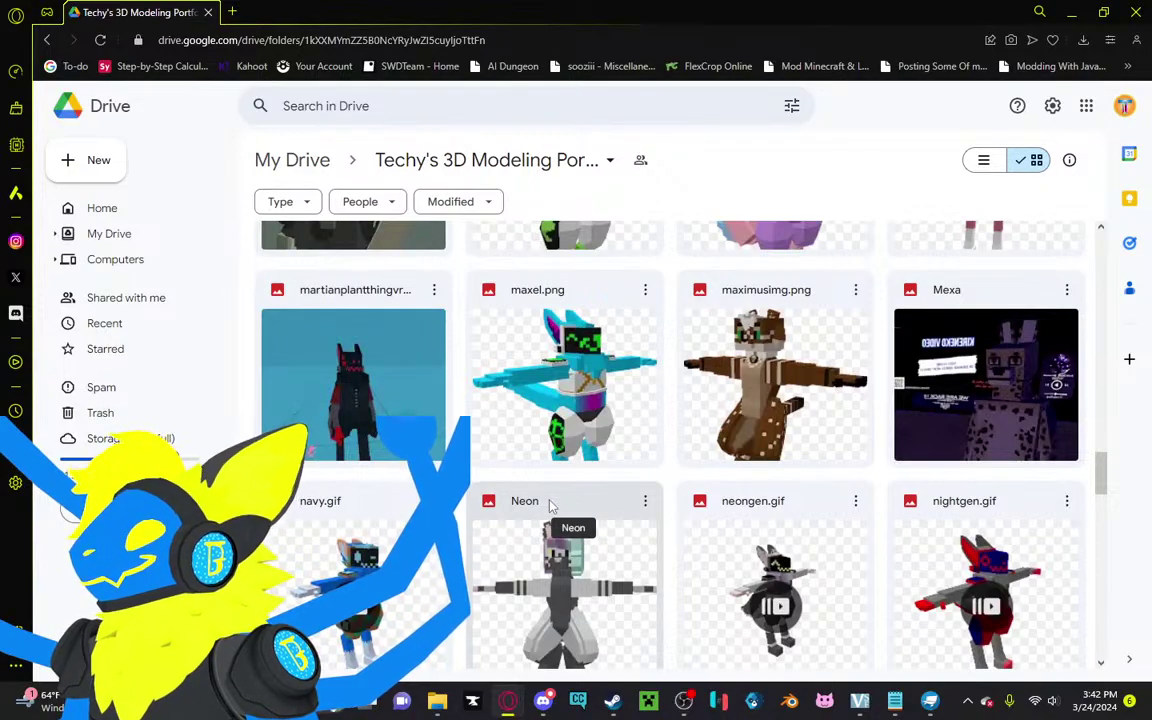
{"action": "scroll", "coordinate": [549, 507], "scroll_direction": "down", "scroll_amount": 4}
{"action": "scroll", "coordinate": [549, 515], "scroll_direction": "down", "scroll_amount": 3}
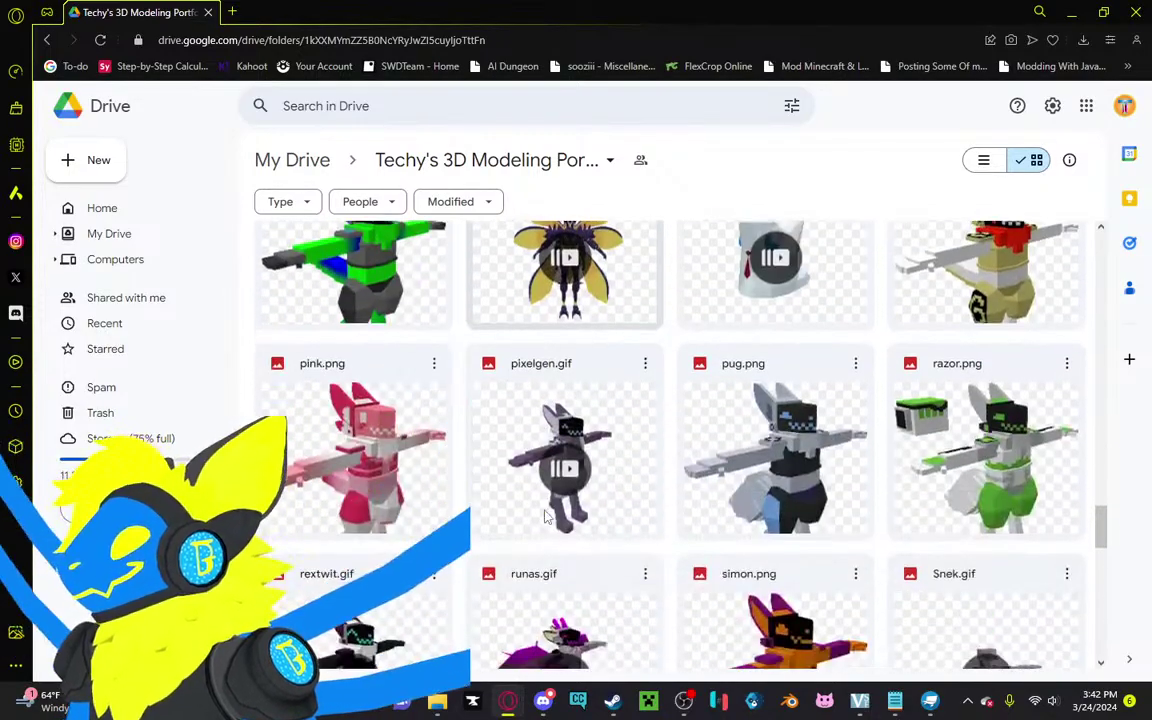
Step: Preview noctis.gif at full size and close the preview
{"action": "scroll", "coordinate": [625, 268], "scroll_direction": "up", "scroll_amount": 1}
{"action": "double_click", "coordinate": [625, 267]}
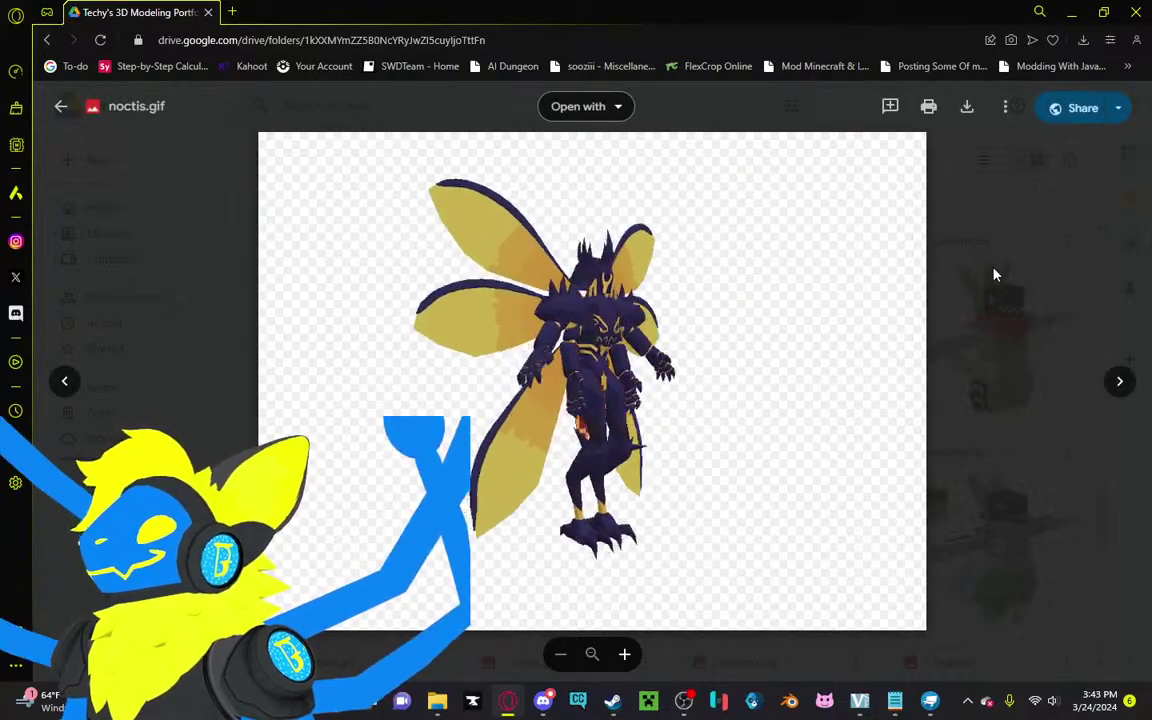
{"action": "left_click", "coordinate": [998, 267]}
Step: Examine the rest of the portfolio images down to zhimegen.gif and go back over the ones in the middle of the folder
{"action": "scroll", "coordinate": [993, 278], "scroll_direction": "down", "scroll_amount": 3}
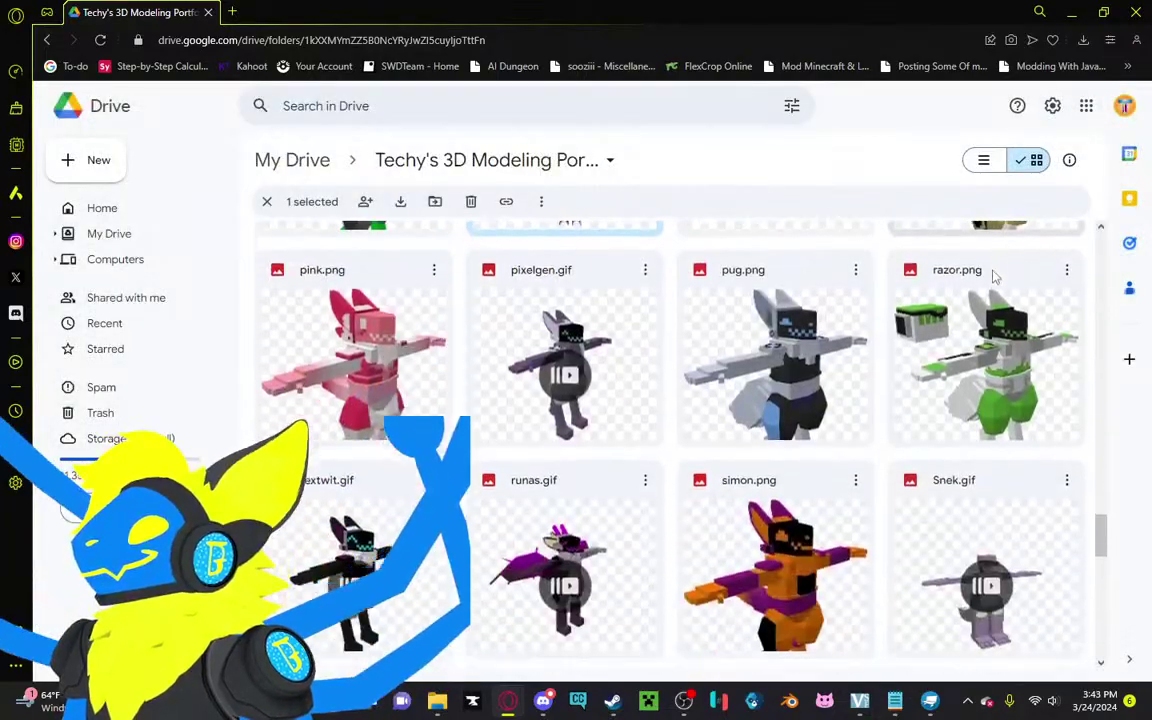
{"action": "scroll", "coordinate": [988, 276], "scroll_direction": "down", "scroll_amount": 2}
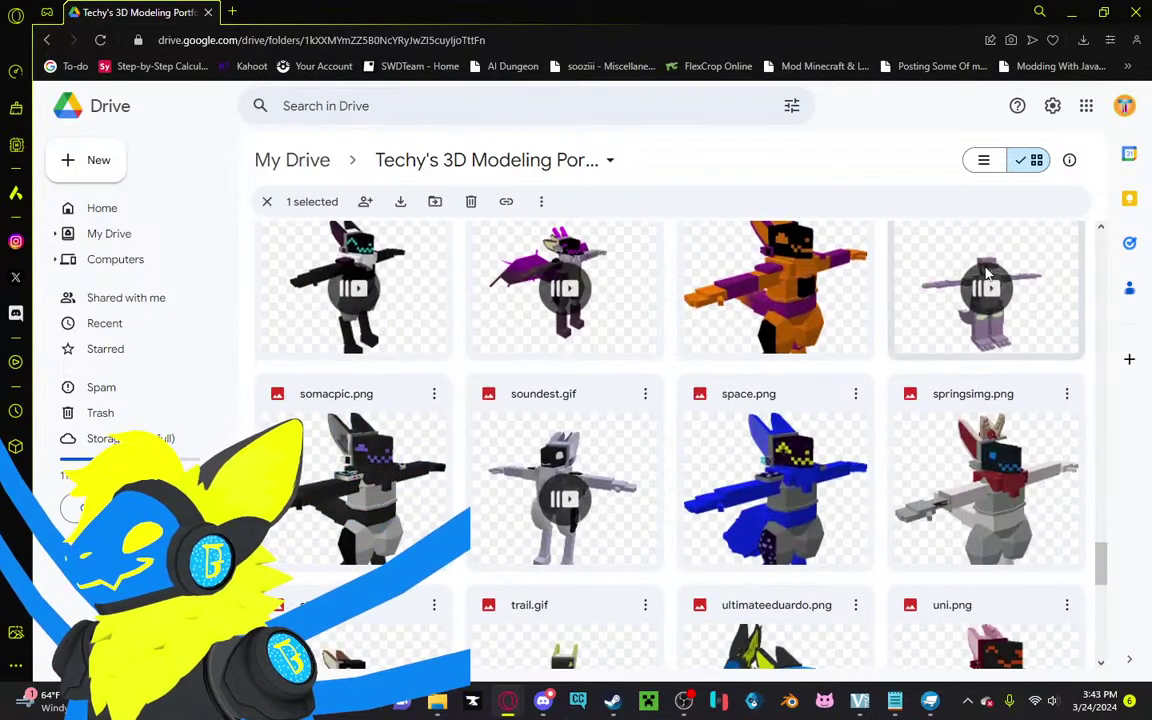
{"action": "scroll", "coordinate": [985, 275], "scroll_direction": "down", "scroll_amount": 5}
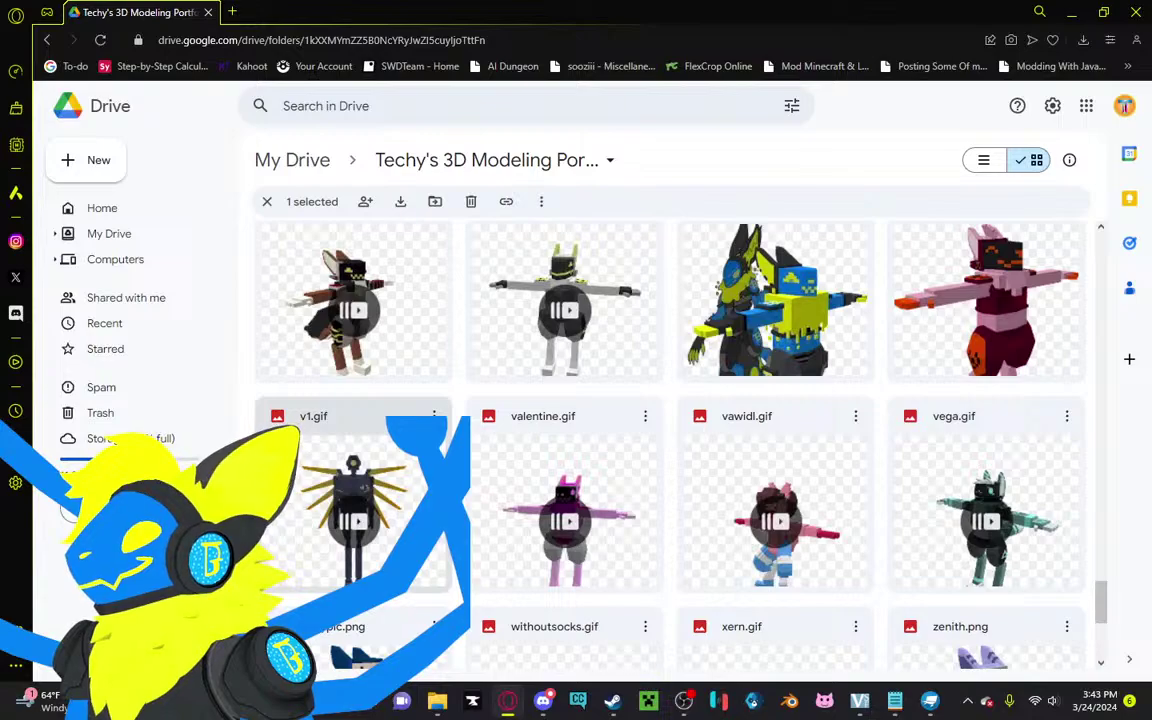
{"action": "scroll", "coordinate": [752, 312], "scroll_direction": "down", "scroll_amount": 4}
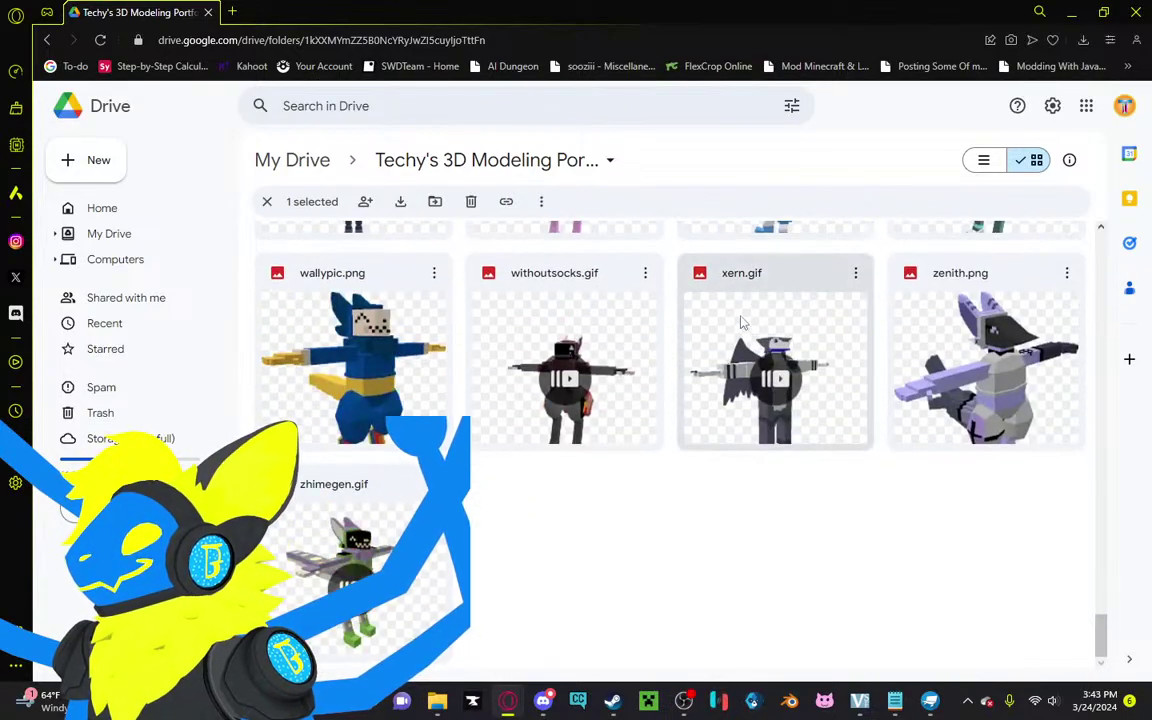
{"action": "scroll", "coordinate": [721, 348], "scroll_direction": "up", "scroll_amount": 1}
{"action": "scroll", "coordinate": [565, 430], "scroll_direction": "down", "scroll_amount": 1}
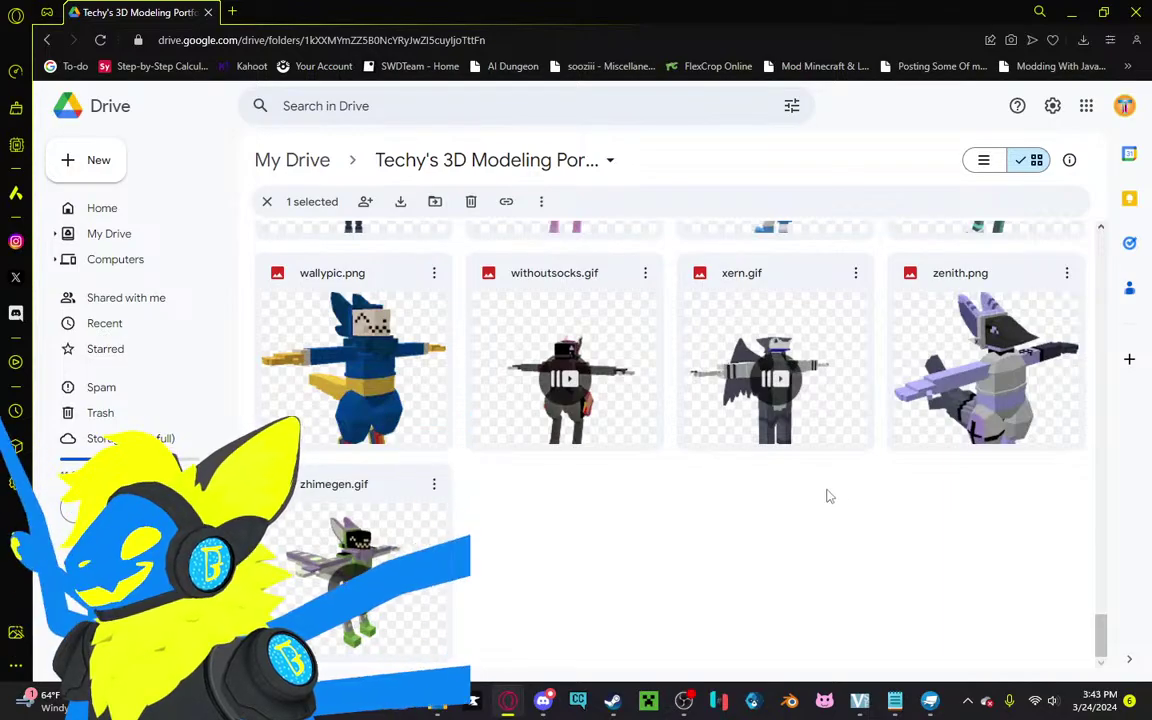
{"action": "scroll", "coordinate": [815, 507], "scroll_direction": "up", "scroll_amount": 6}
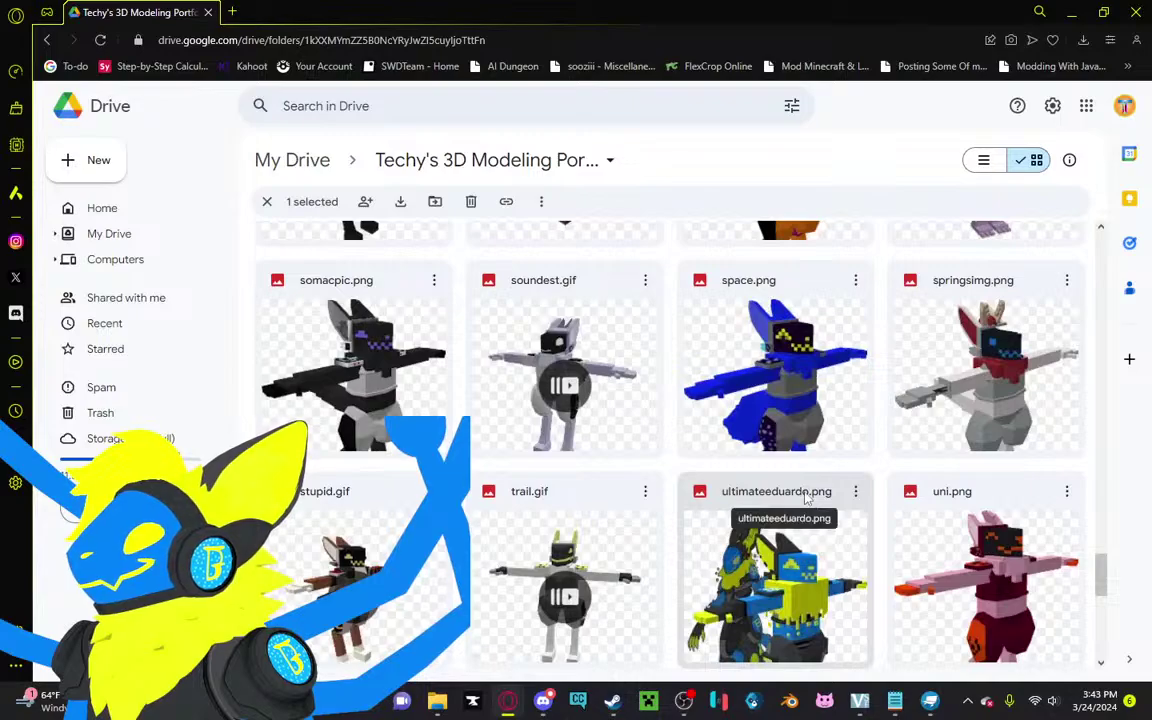
{"action": "scroll", "coordinate": [808, 497], "scroll_direction": "up", "scroll_amount": 10}
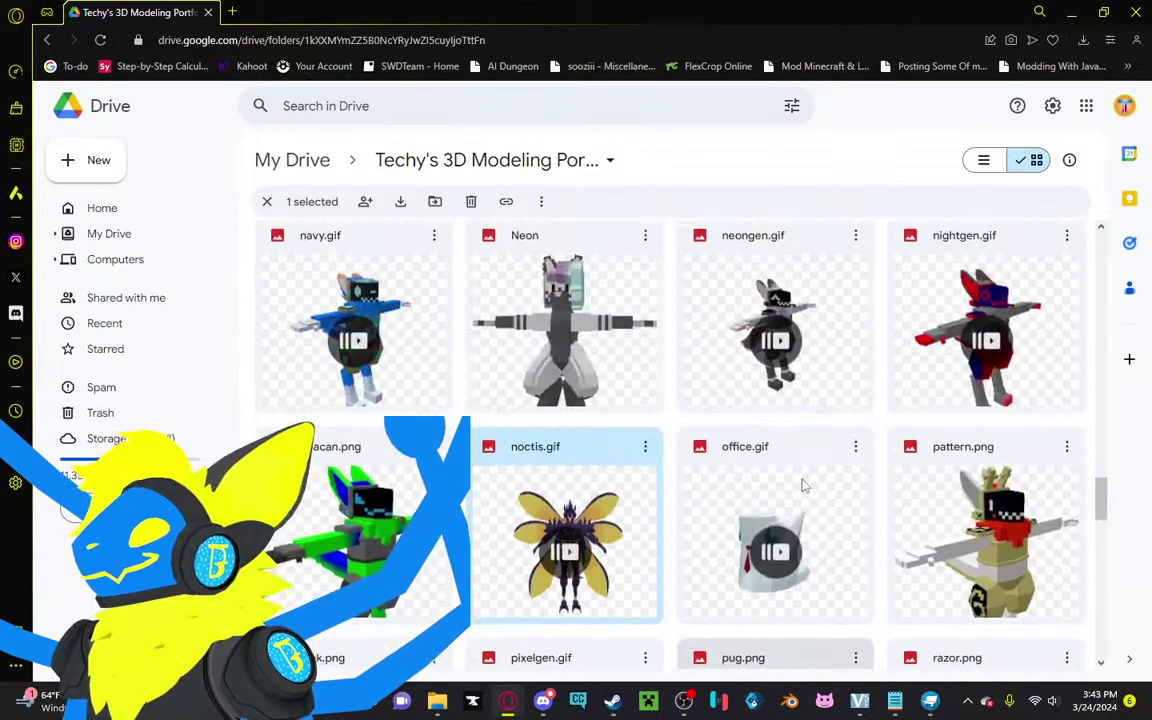
{"action": "scroll", "coordinate": [803, 486], "scroll_direction": "up", "scroll_amount": 6}
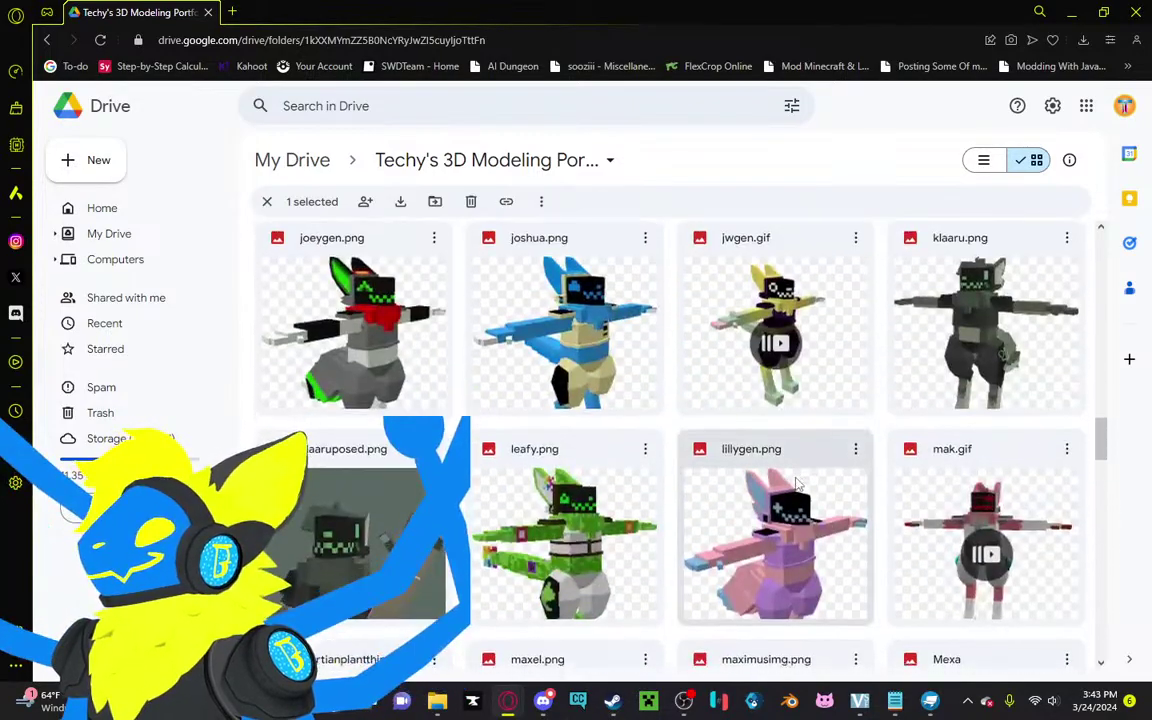
{"action": "scroll", "coordinate": [797, 484], "scroll_direction": "down", "scroll_amount": 4}
Step: Preview grandeur.gif at full size and close the preview
{"action": "scroll", "coordinate": [790, 492], "scroll_direction": "up", "scroll_amount": 6}
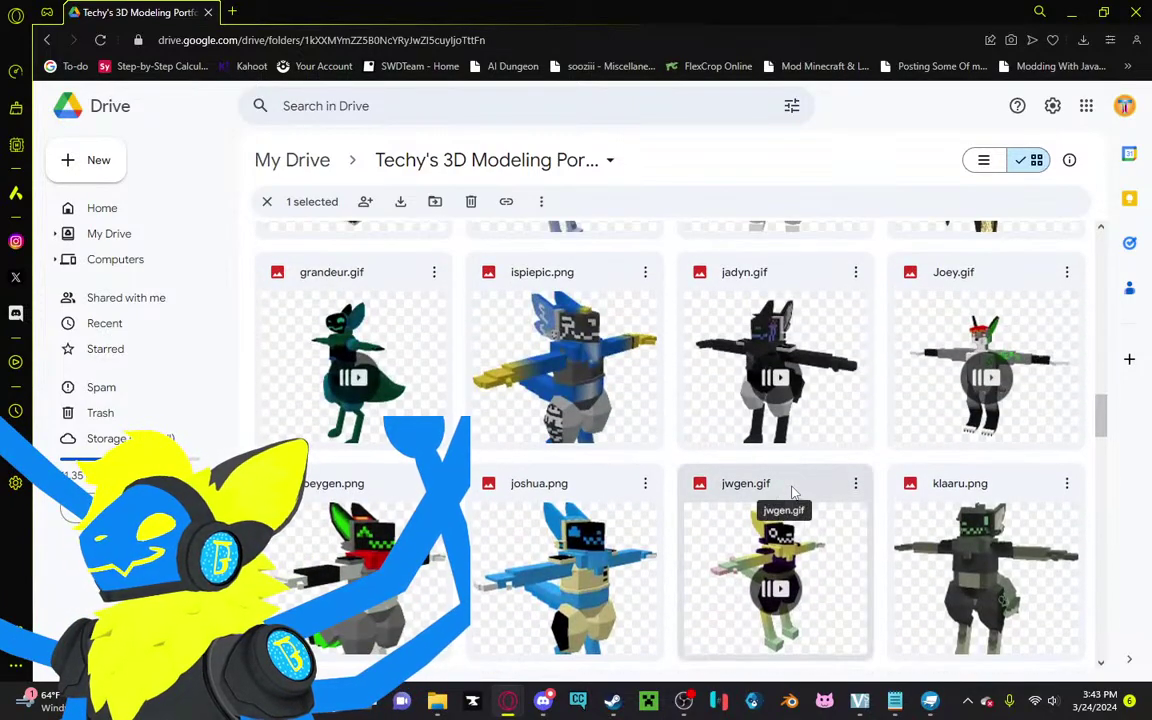
{"action": "double_click", "coordinate": [358, 380]}
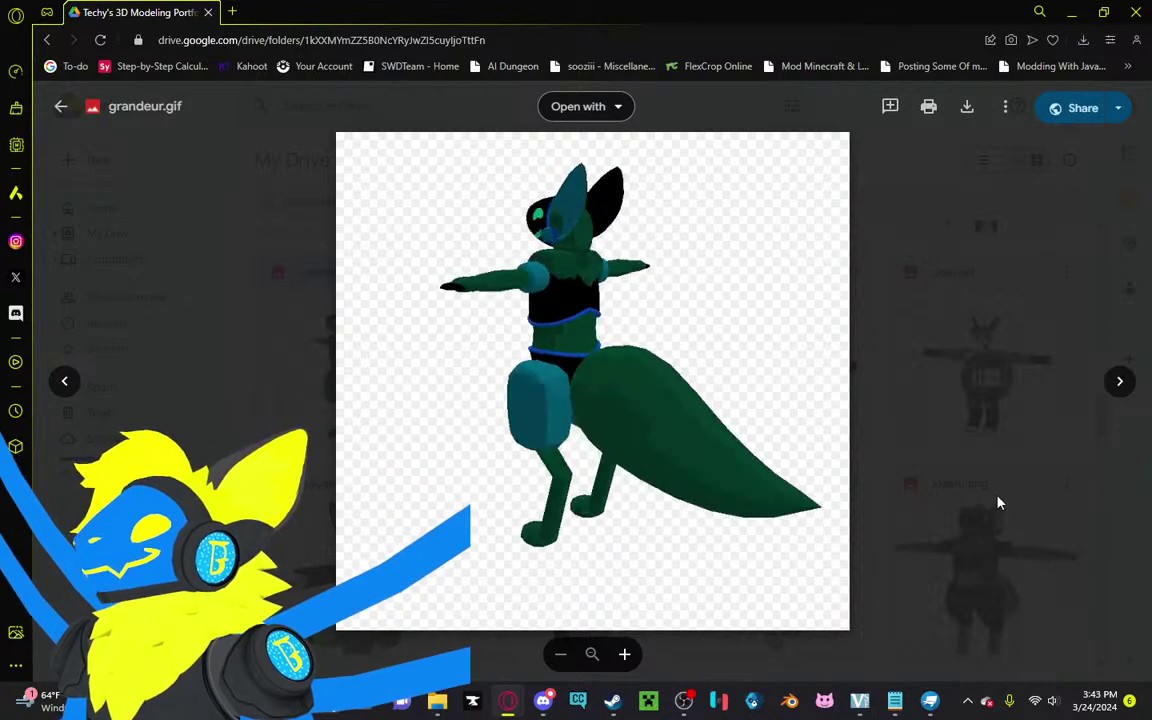
{"action": "key", "text": "Escape"}
Step: Review the earlier portfolio images back to the start of the folder and return to the recent models in Blockbench
{"action": "scroll", "coordinate": [998, 503], "scroll_direction": "up", "scroll_amount": 10}
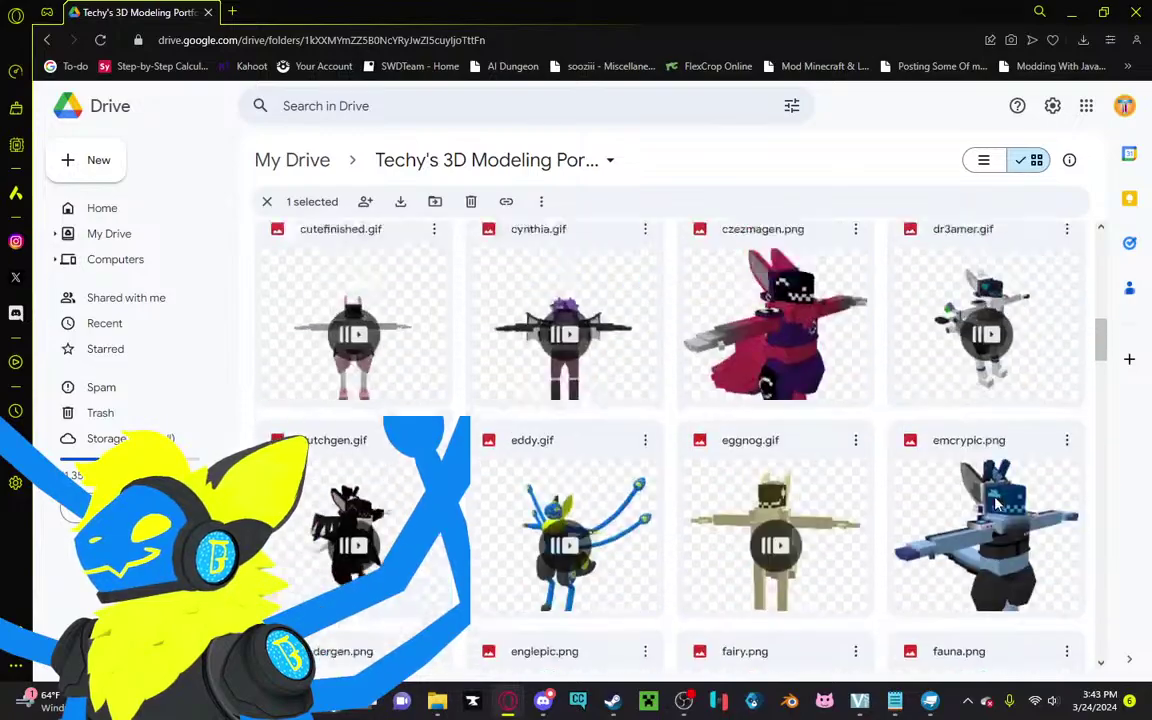
{"action": "scroll", "coordinate": [998, 503], "scroll_direction": "up", "scroll_amount": 2}
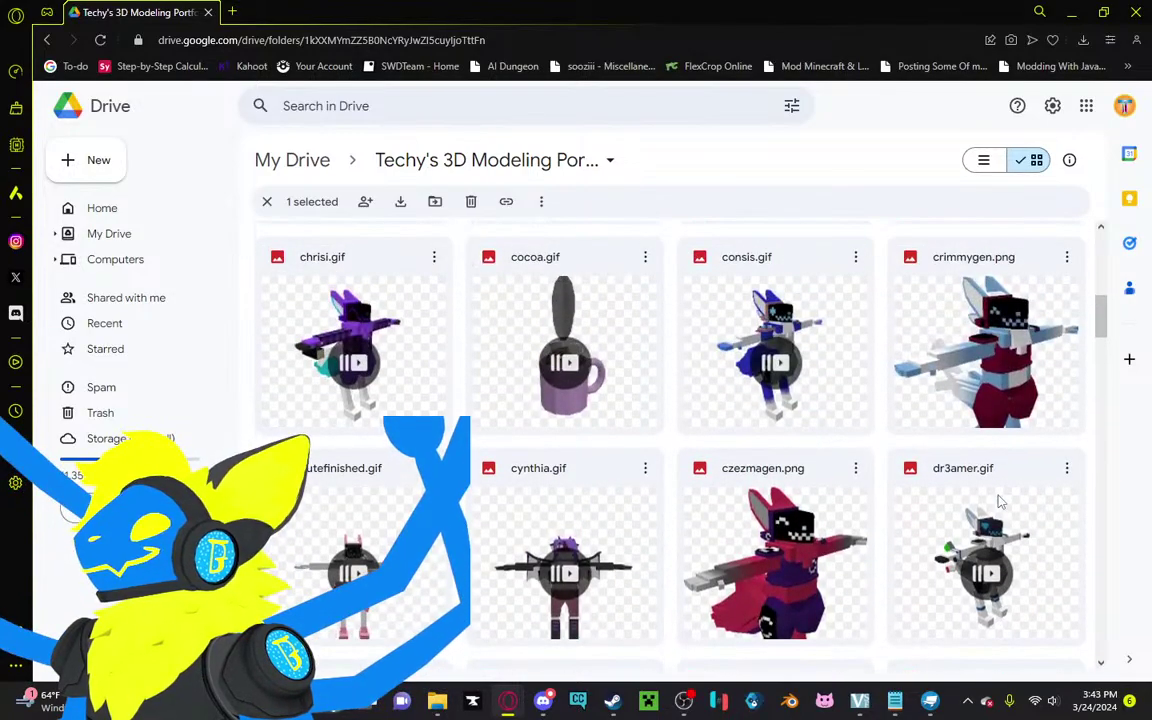
{"action": "scroll", "coordinate": [998, 503], "scroll_direction": "up", "scroll_amount": 5}
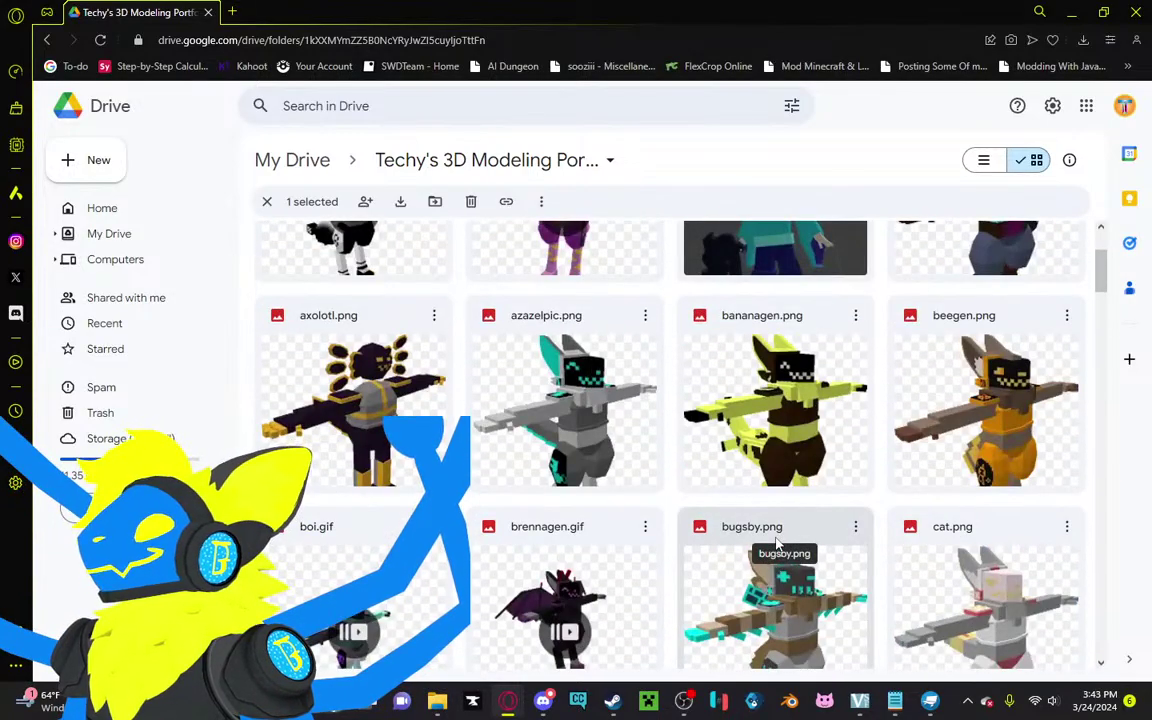
{"action": "scroll", "coordinate": [776, 543], "scroll_direction": "up", "scroll_amount": 1}
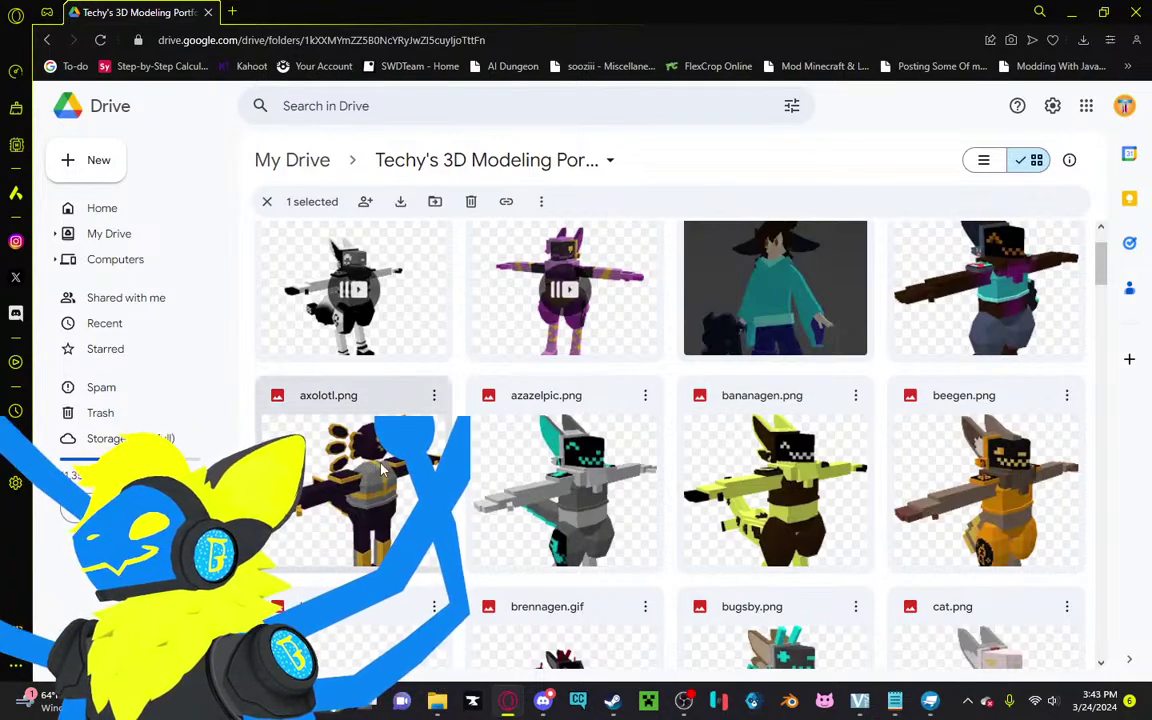
{"action": "scroll", "coordinate": [670, 440], "scroll_direction": "up", "scroll_amount": 2}
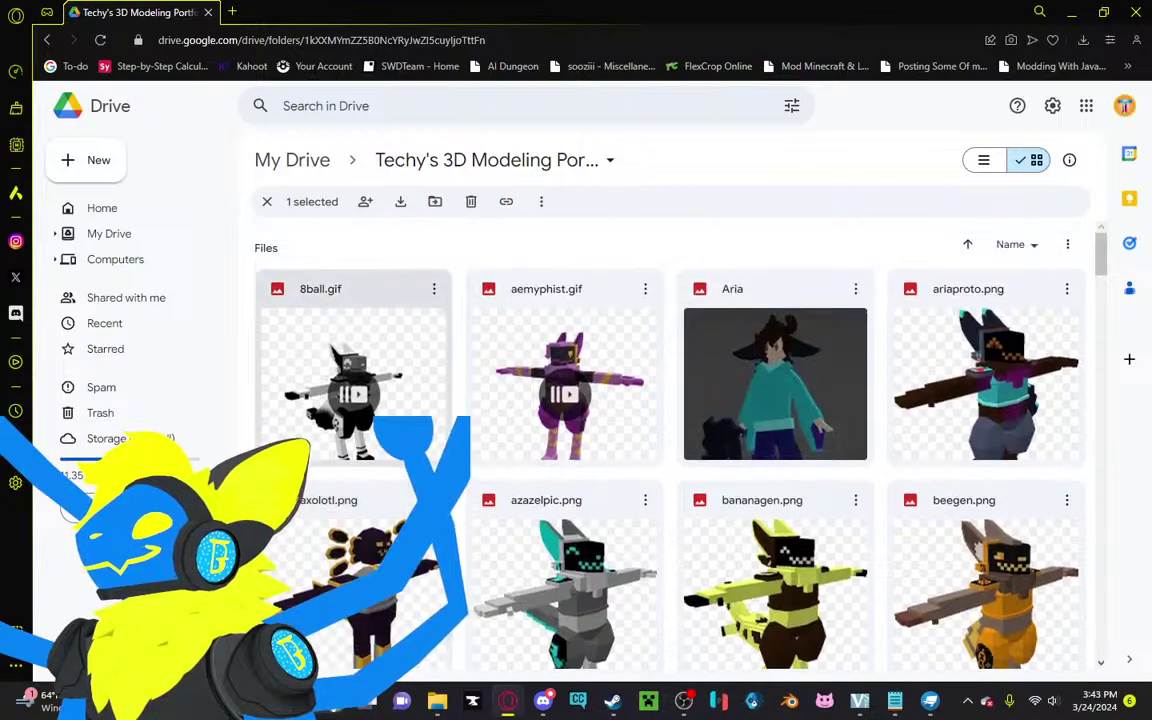
{"action": "left_click", "coordinate": [1075, 16]}
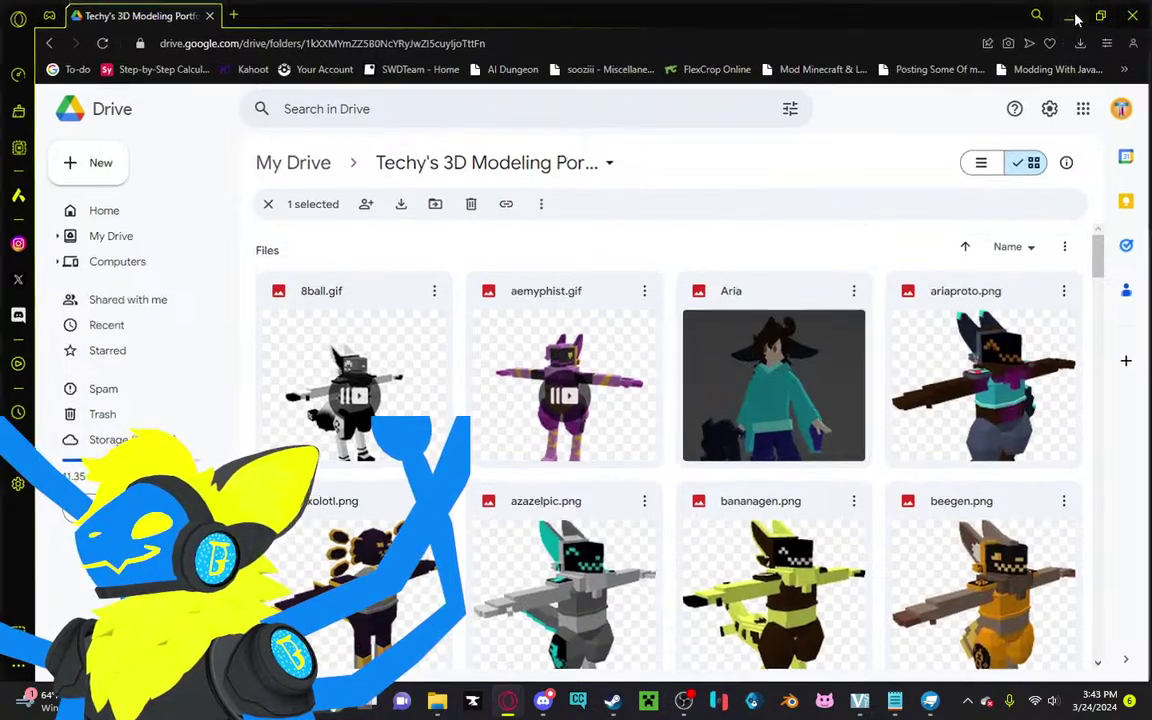
{"action": "scroll", "coordinate": [635, 487], "scroll_direction": "up", "scroll_amount": 2}
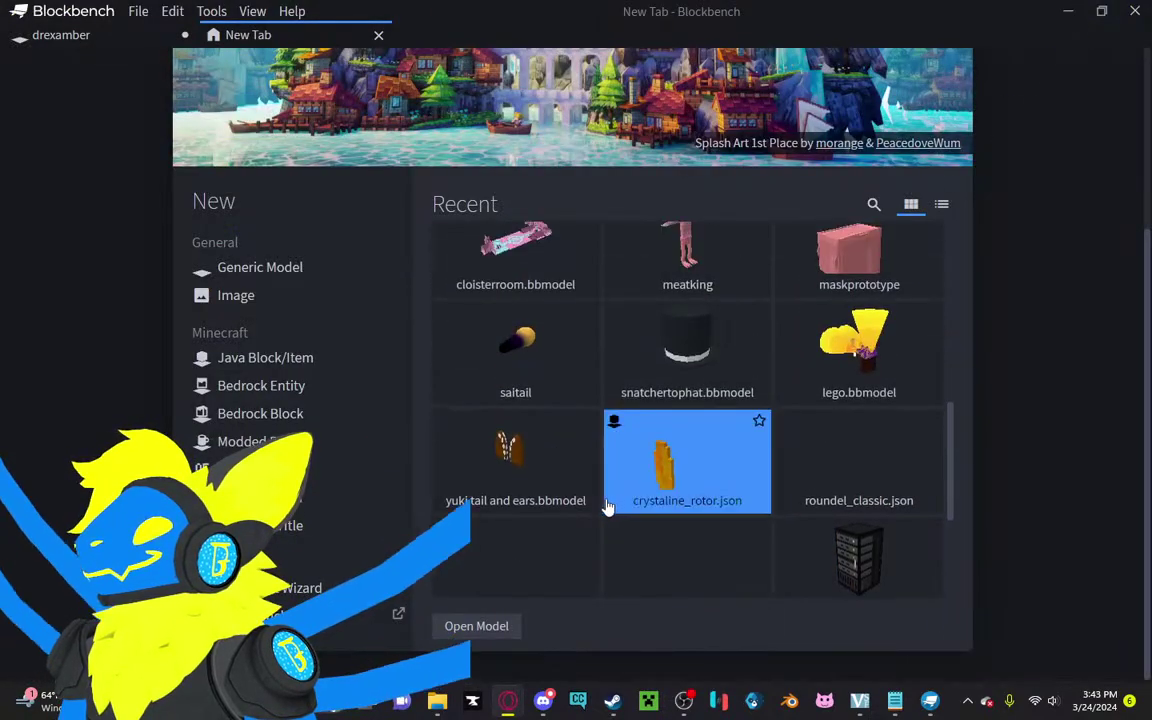
Step: Return to the drexamber model and select the upper chest sphere
{"action": "left_click", "coordinate": [88, 40]}
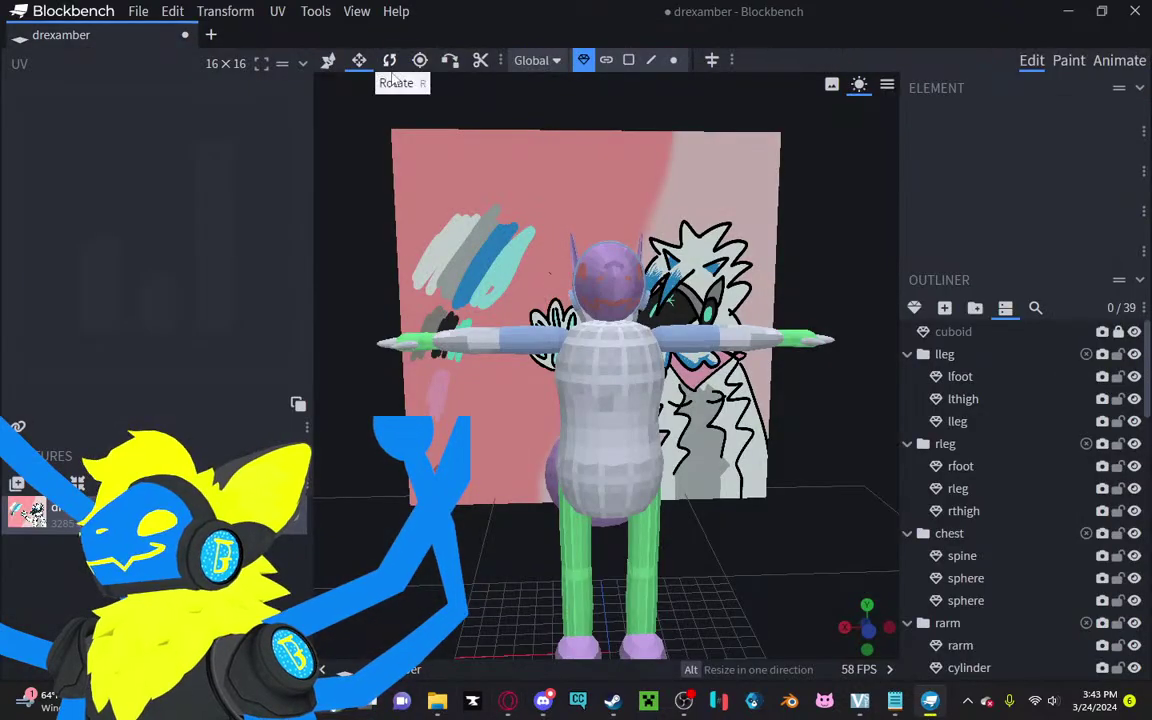
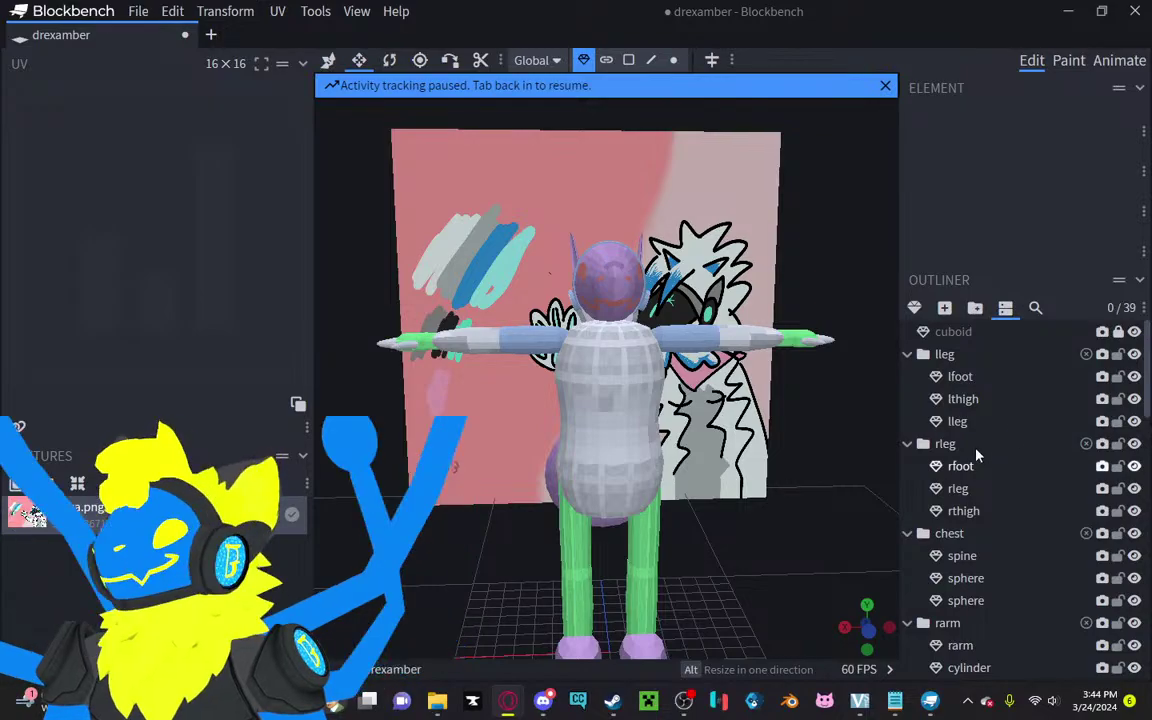
{"action": "left_click", "coordinate": [795, 525]}
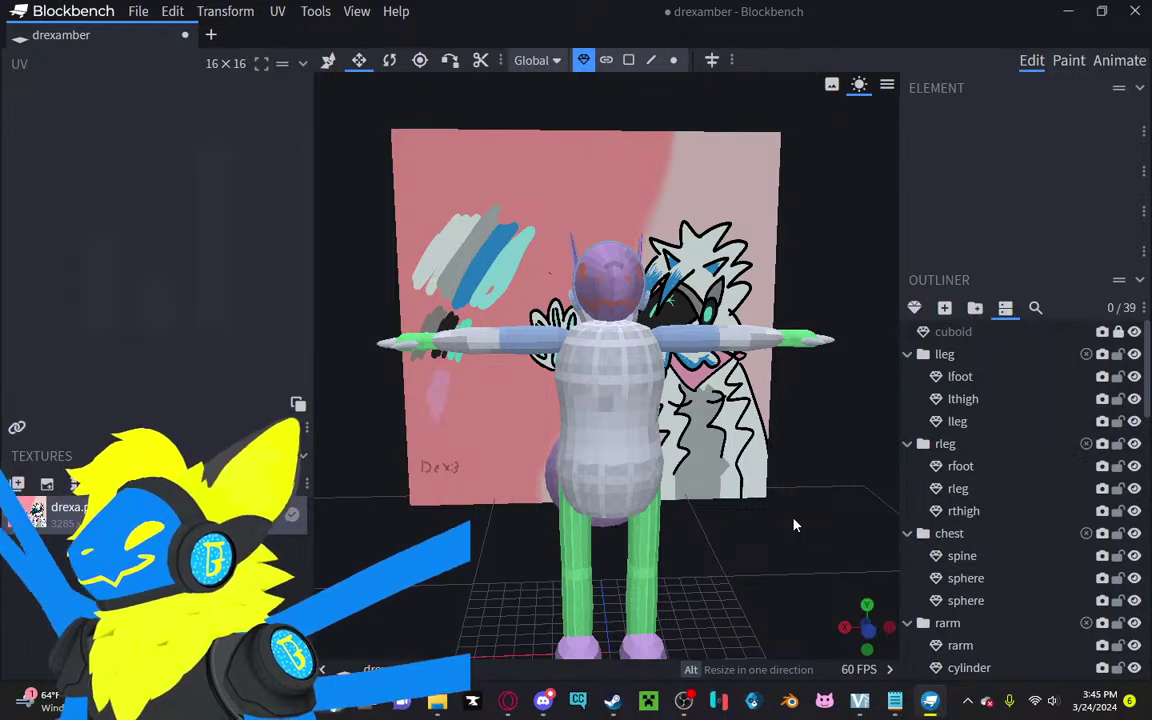
{"action": "scroll", "coordinate": [800, 520], "scroll_direction": "up", "scroll_amount": 5}
{"action": "scroll", "coordinate": [822, 449], "scroll_direction": "up", "scroll_amount": 6}
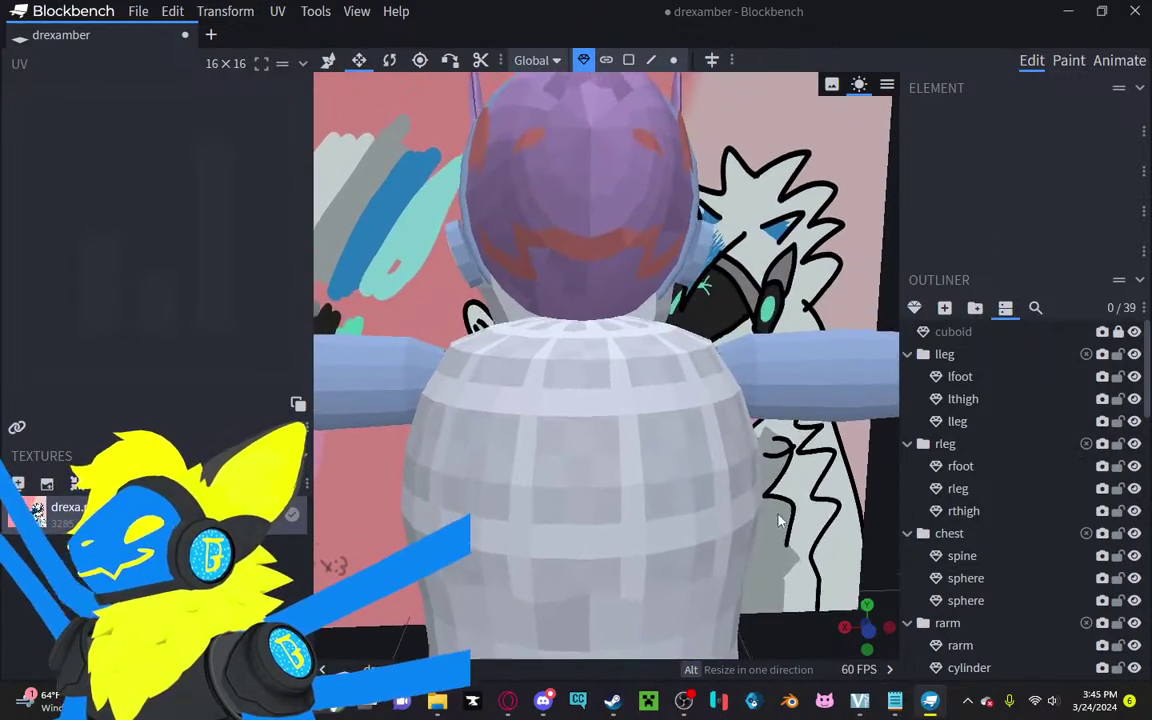
{"action": "left_click", "coordinate": [645, 493]}
{"action": "scroll", "coordinate": [647, 490], "scroll_direction": "down", "scroll_amount": 4}
{"action": "left_click_drag", "start_coordinate": [722, 342], "coordinate": [633, 213]}
Step: Select the faces covering the upper part of the chest sphere and split them into a separate mesh
{"action": "left_click", "coordinate": [659, 61]}
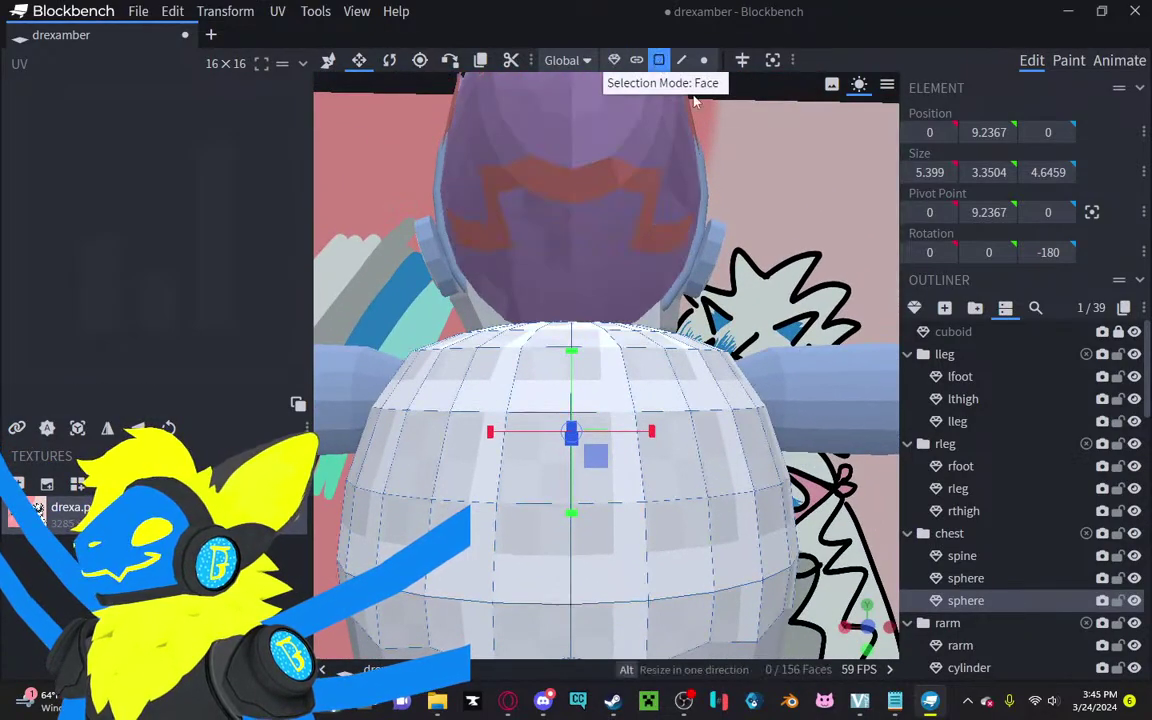
{"action": "left_click_drag", "start_coordinate": [775, 285], "coordinate": [376, 422]}
{"action": "left_click_drag", "start_coordinate": [378, 318], "coordinate": [513, 308]}
{"action": "scroll", "coordinate": [513, 309], "scroll_direction": "down", "scroll_amount": 5}
{"action": "left_click_drag", "start_coordinate": [612, 303], "coordinate": [532, 408]}
{"action": "right_click", "coordinate": [610, 442]}
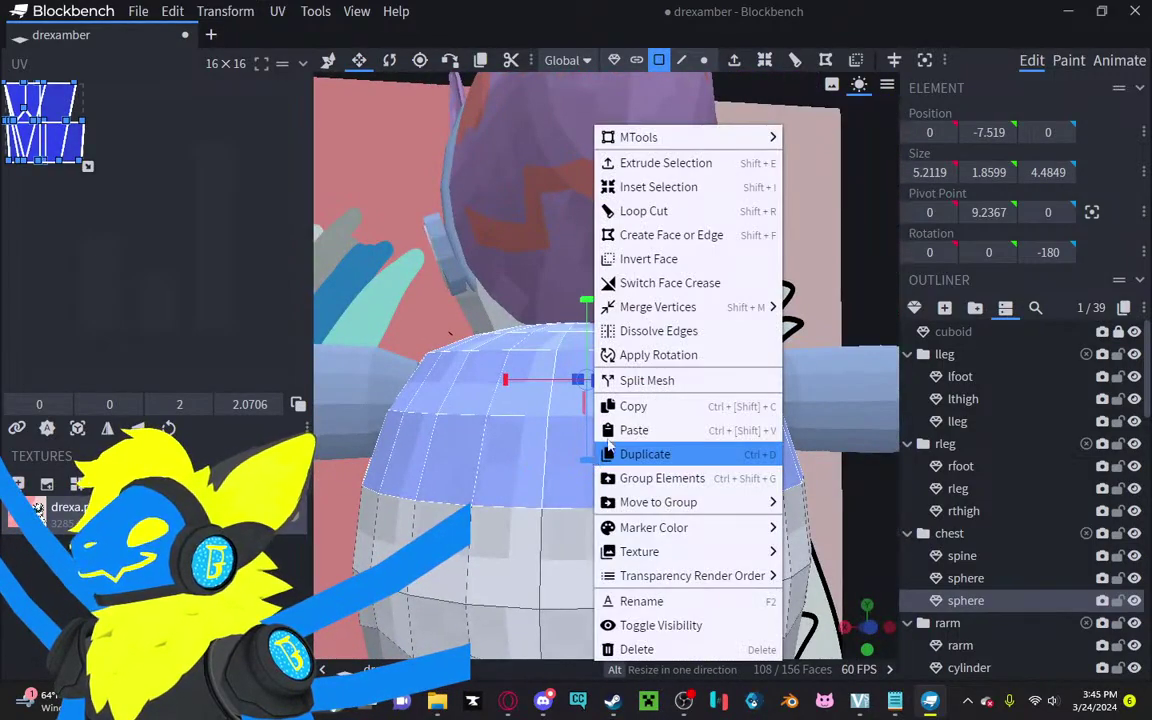
{"action": "left_click", "coordinate": [738, 380]}
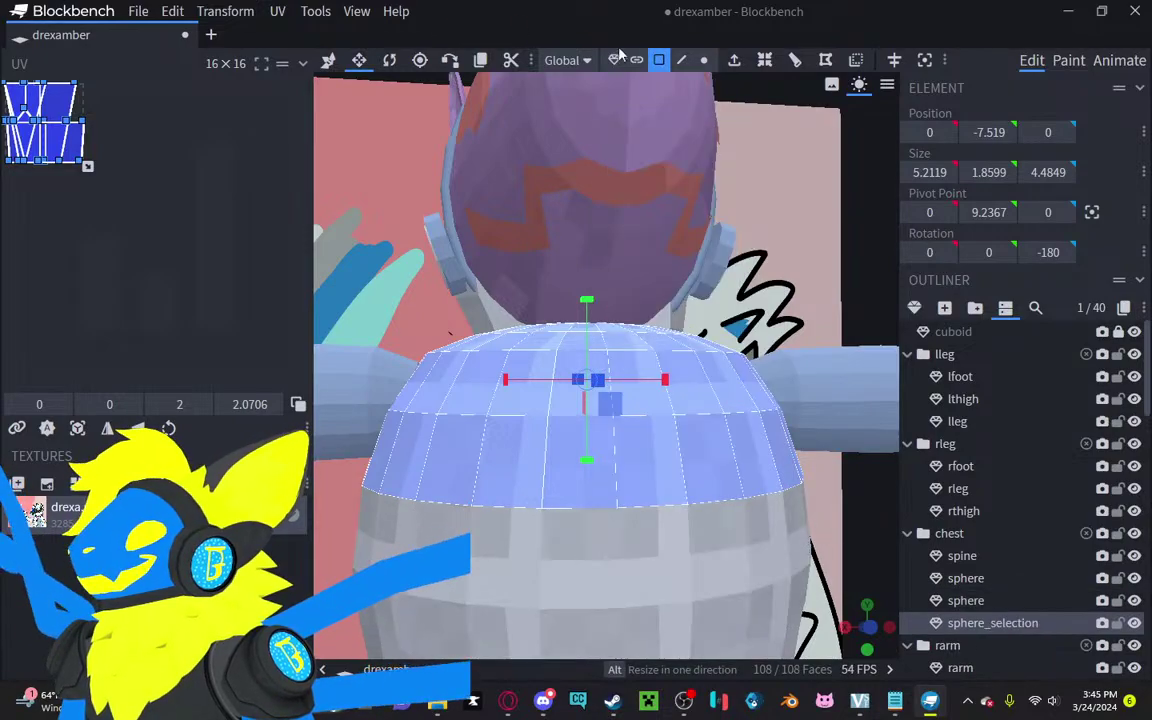
Step: Duplicate the split shoulder mesh and merge one copy back into the chest sphere
{"action": "left_click", "coordinate": [614, 60]}
{"action": "left_click", "coordinate": [480, 60]}
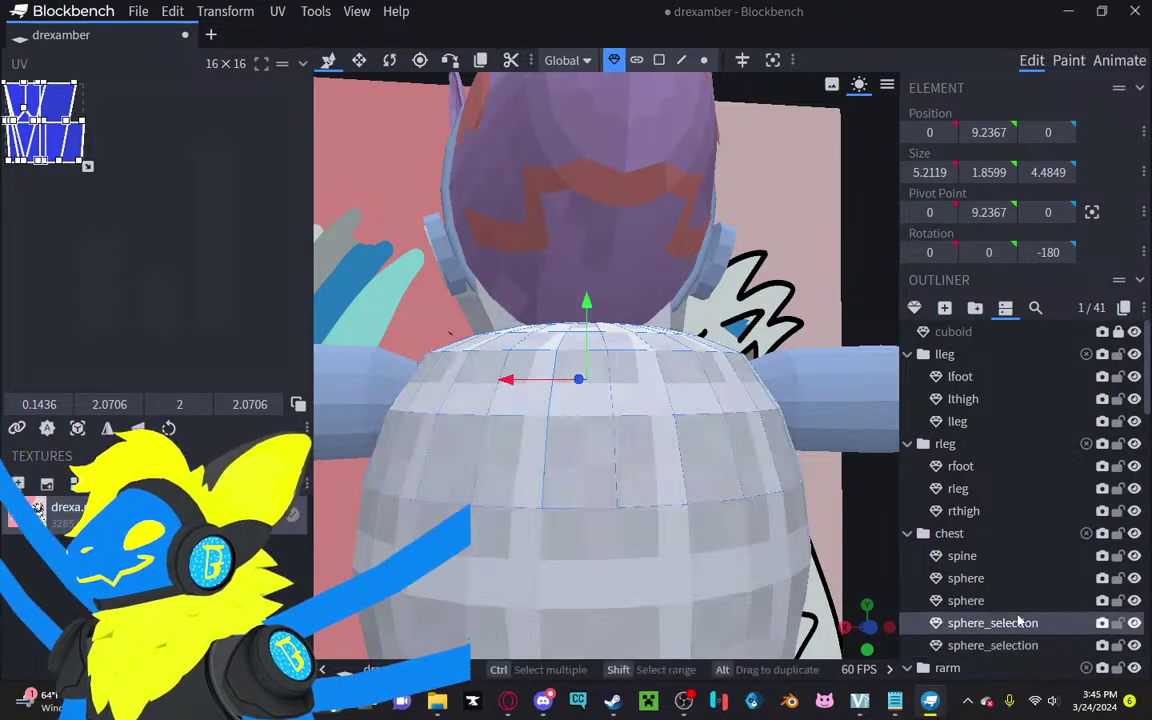
{"action": "left_click", "coordinate": [1018, 603], "text": "ctrl"}
{"action": "right_click", "coordinate": [706, 542]}
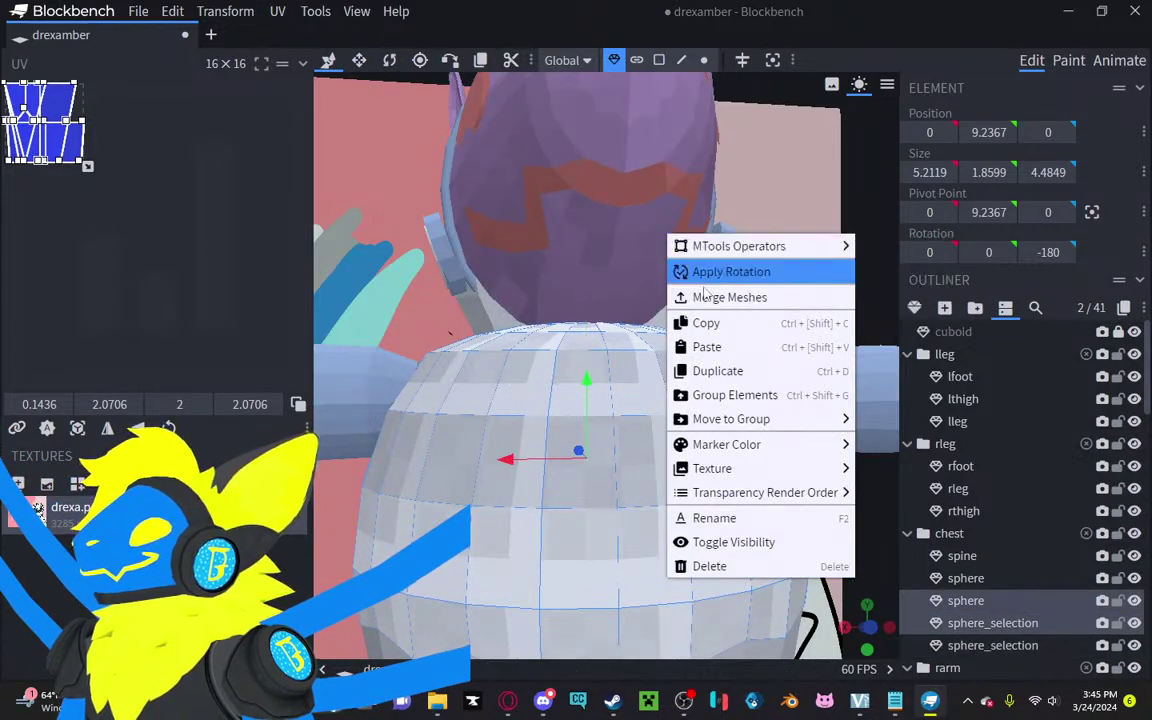
{"action": "left_click", "coordinate": [745, 296]}
Step: Select all vertices of the merged chest mesh and merge them by distance
{"action": "left_click", "coordinate": [703, 62]}
{"action": "scroll", "coordinate": [866, 443], "scroll_direction": "down", "scroll_amount": 4}
{"action": "left_click_drag", "start_coordinate": [861, 253], "coordinate": [372, 583], "text": "ctrl"}
{"action": "right_click", "coordinate": [531, 542]}
{"action": "mouse_move", "coordinate": [665, 186]}
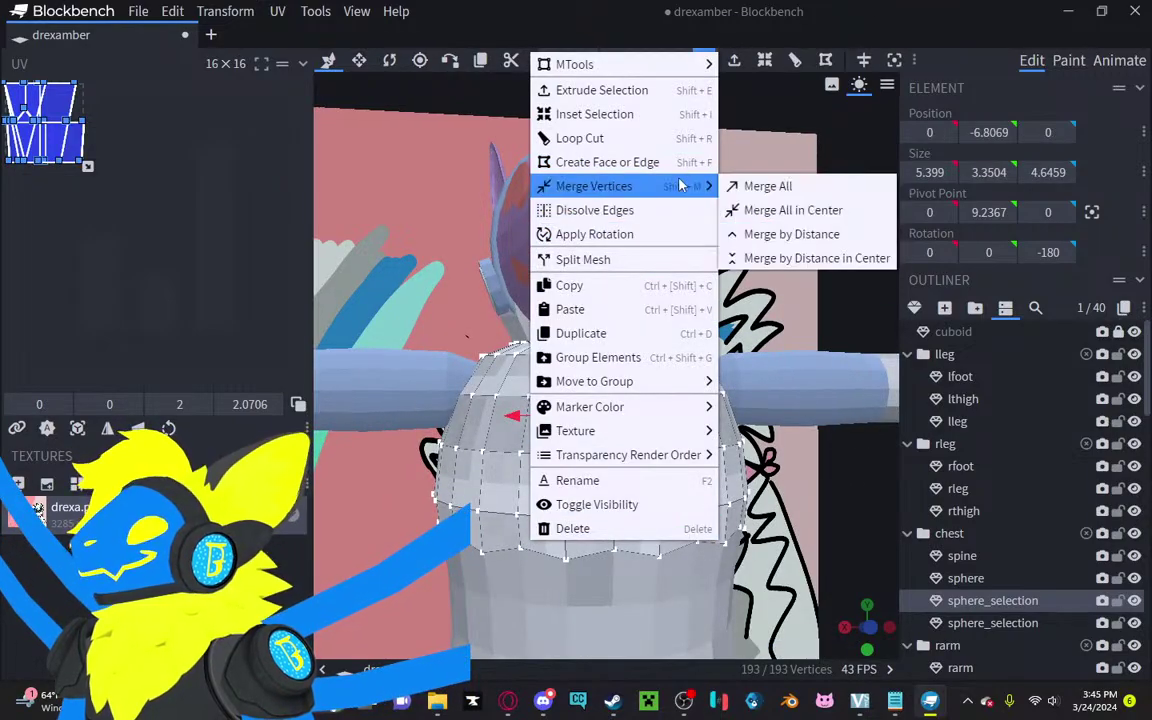
{"action": "left_click", "coordinate": [762, 231]}
Step: Enlarge the remaining shoulder copy to 5.4119 by 1.9599 by 4.6849 so it sits just outside the chest
{"action": "left_click", "coordinate": [950, 622]}
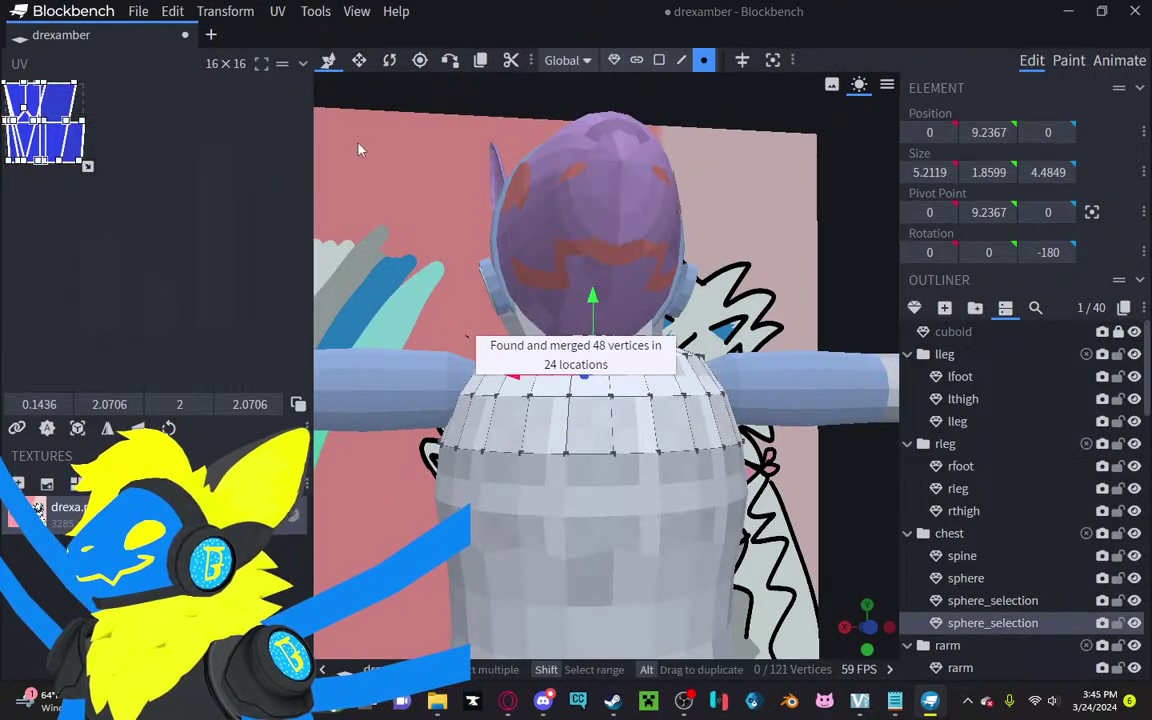
{"action": "left_click", "coordinate": [613, 60]}
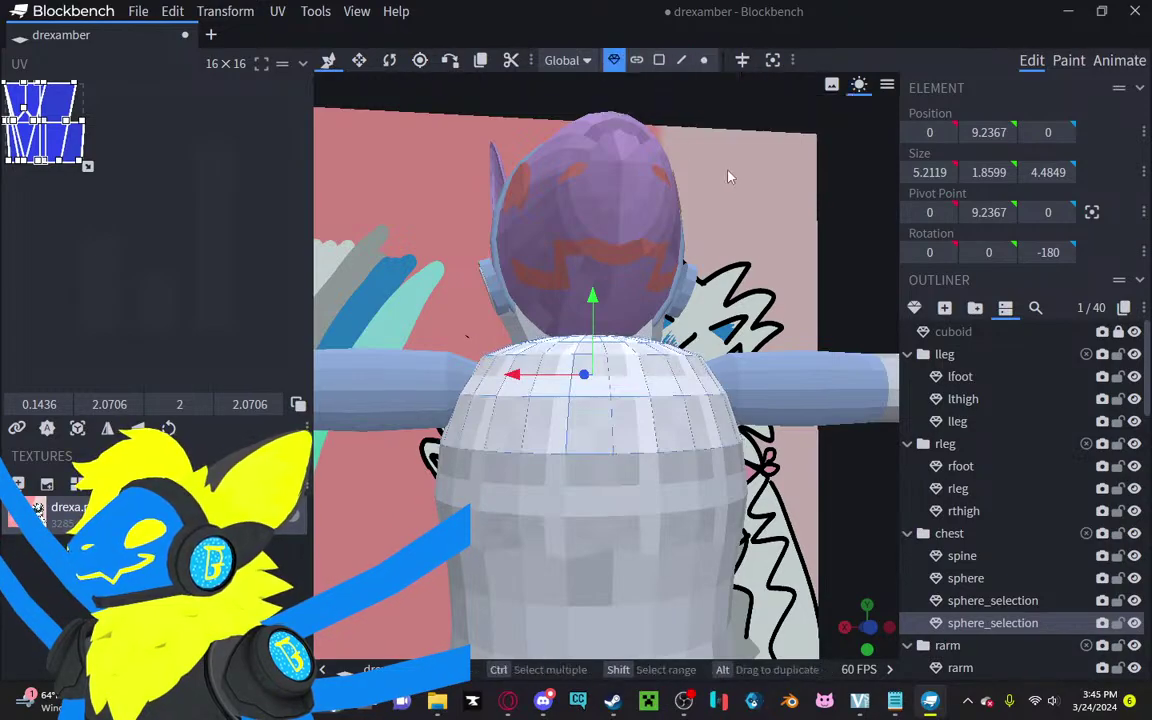
{"action": "left_click_drag", "start_coordinate": [654, 153], "coordinate": [711, 171]}
{"action": "left_click", "coordinate": [359, 62]}
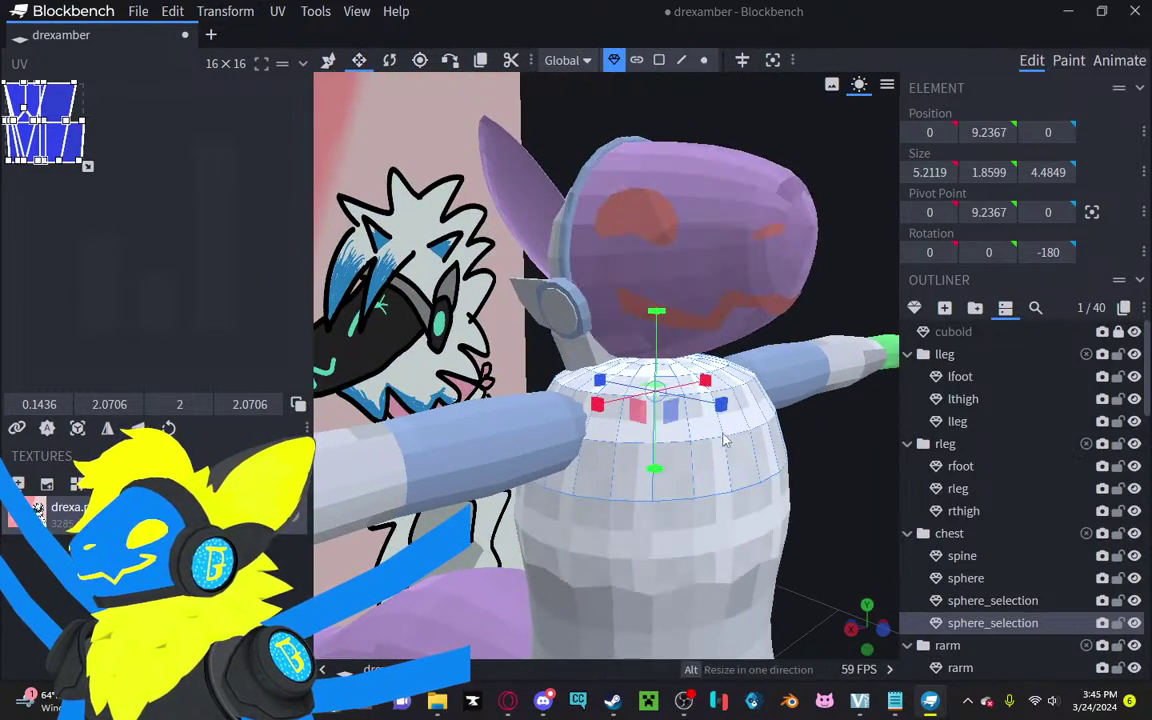
{"action": "left_click_drag", "start_coordinate": [726, 414], "coordinate": [729, 418]}
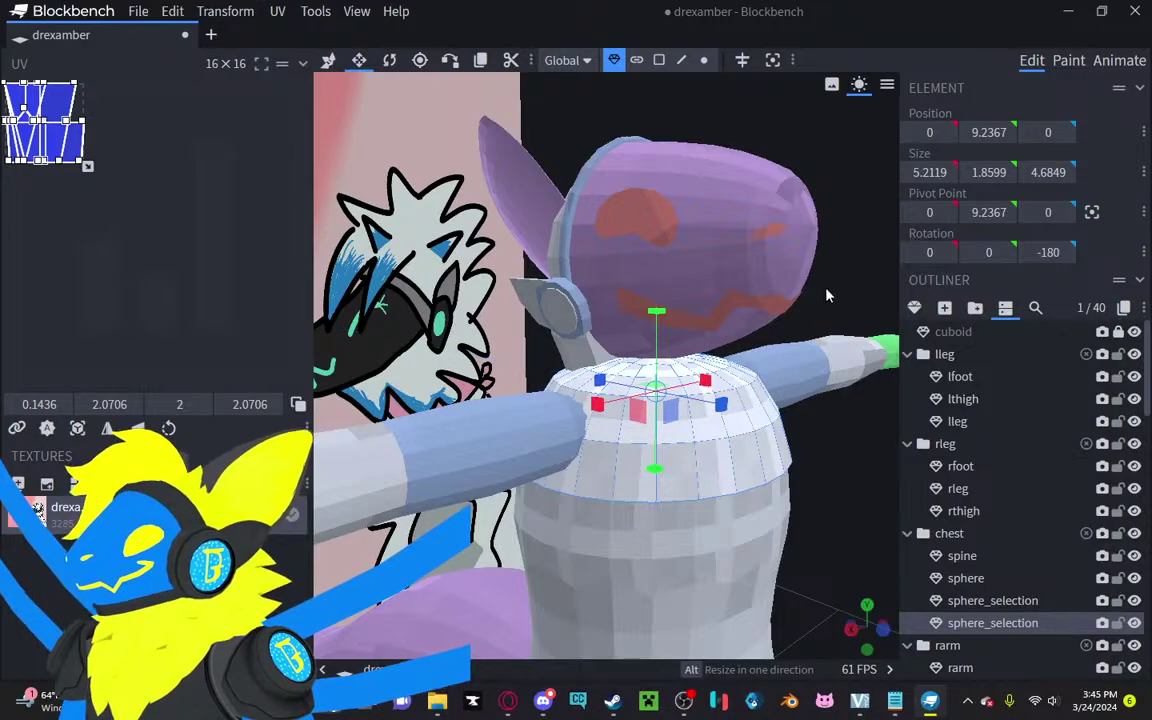
{"action": "left_click_drag", "start_coordinate": [828, 292], "coordinate": [733, 291]}
{"action": "left_click_drag", "start_coordinate": [642, 396], "coordinate": [647, 399]}
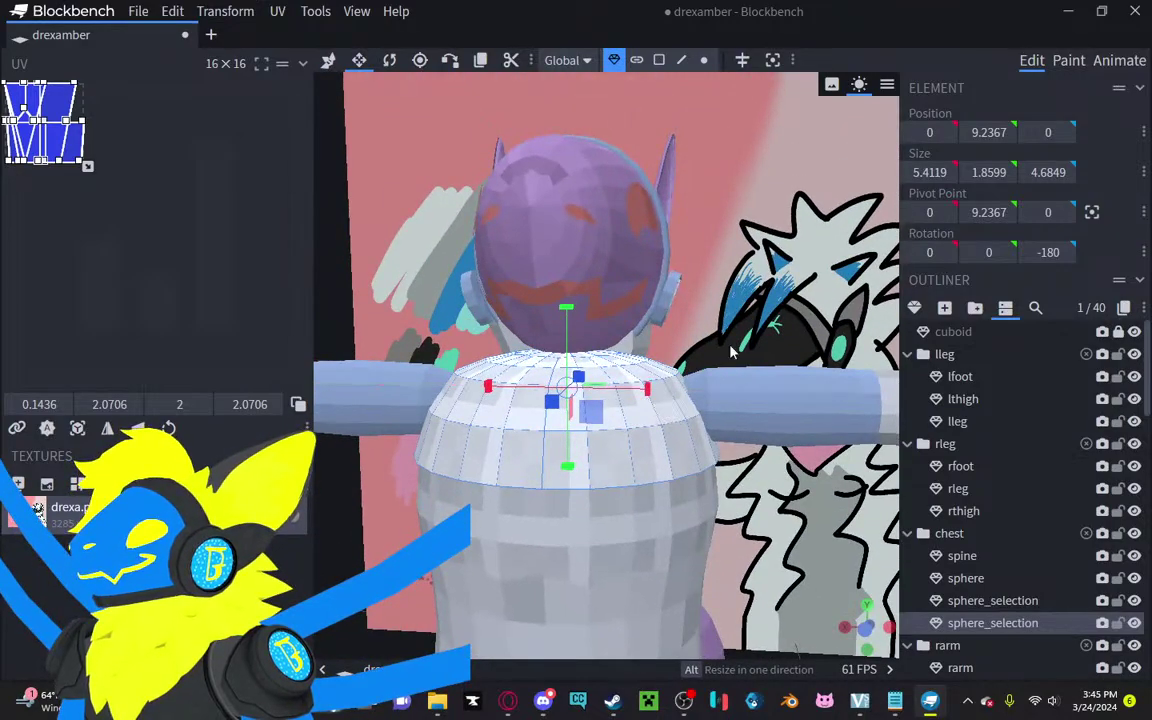
{"action": "left_click_drag", "start_coordinate": [731, 352], "coordinate": [644, 316]}
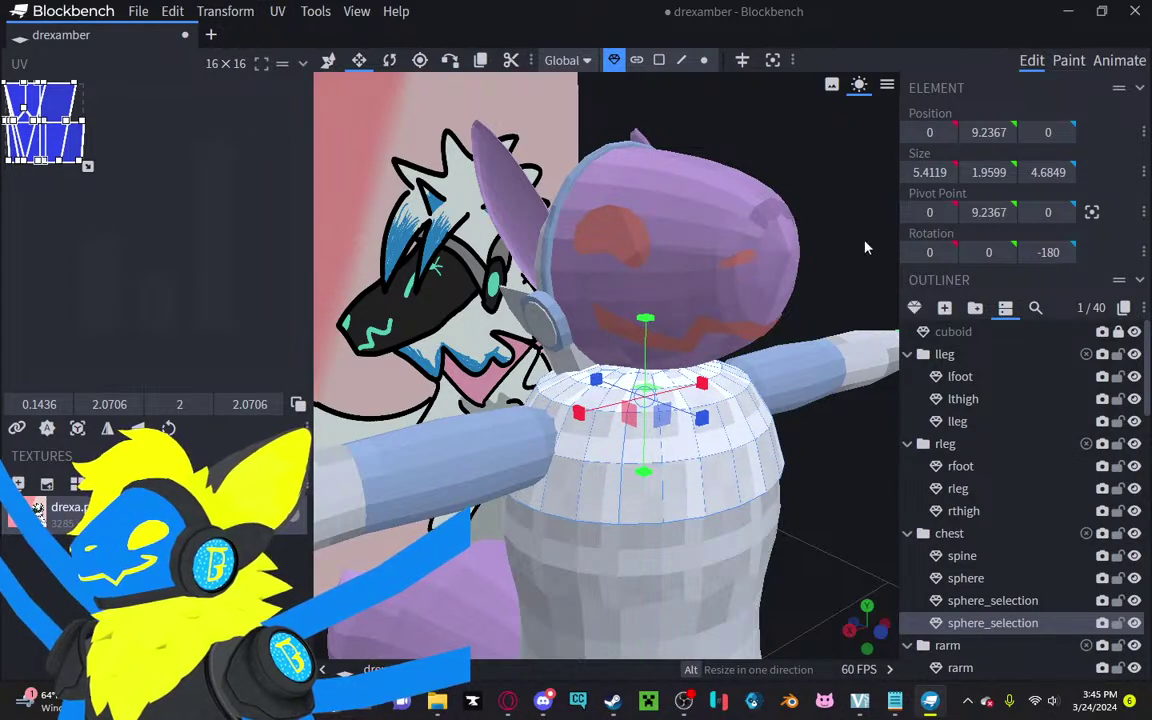
{"action": "left_click_drag", "start_coordinate": [866, 248], "coordinate": [687, 210]}
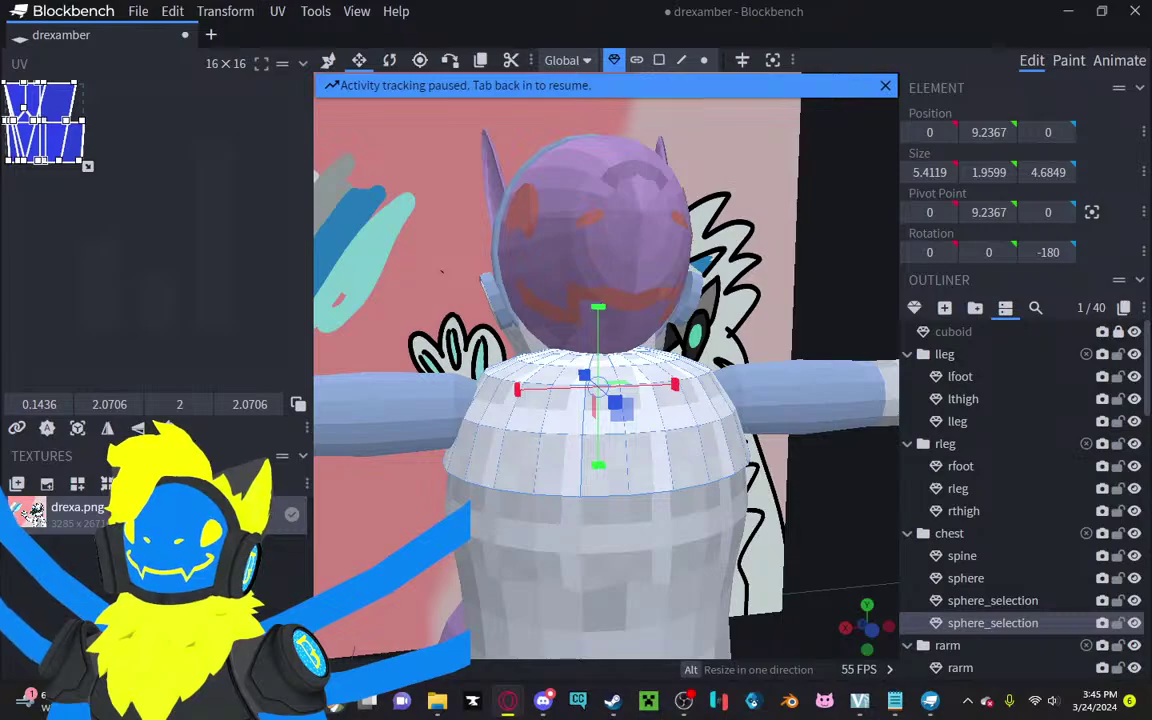
Step: Delete the lower-edge vertex on each side of the shoulder mesh's front centre to cut pointed notches
{"action": "scroll", "coordinate": [750, 297], "scroll_direction": "up", "scroll_amount": 5}
{"action": "left_click_drag", "start_coordinate": [750, 297], "coordinate": [689, 225]}
{"action": "left_click", "coordinate": [704, 60]}
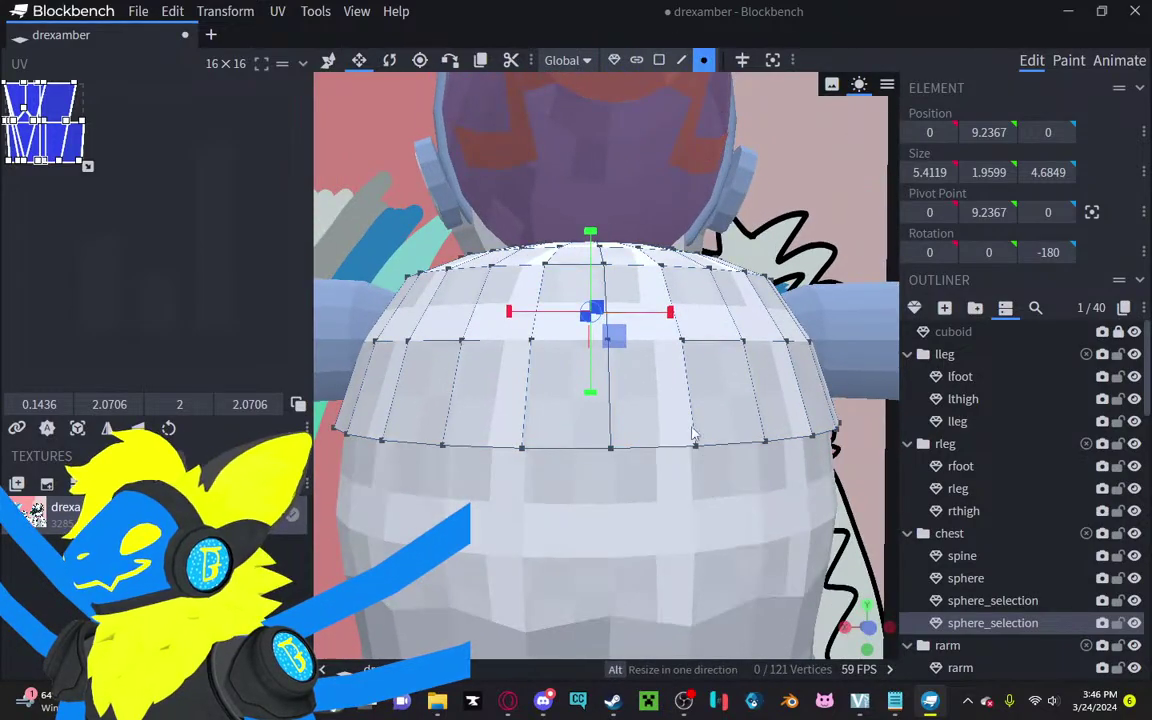
{"action": "left_click", "coordinate": [698, 446]}
{"action": "key", "text": "Delete"}
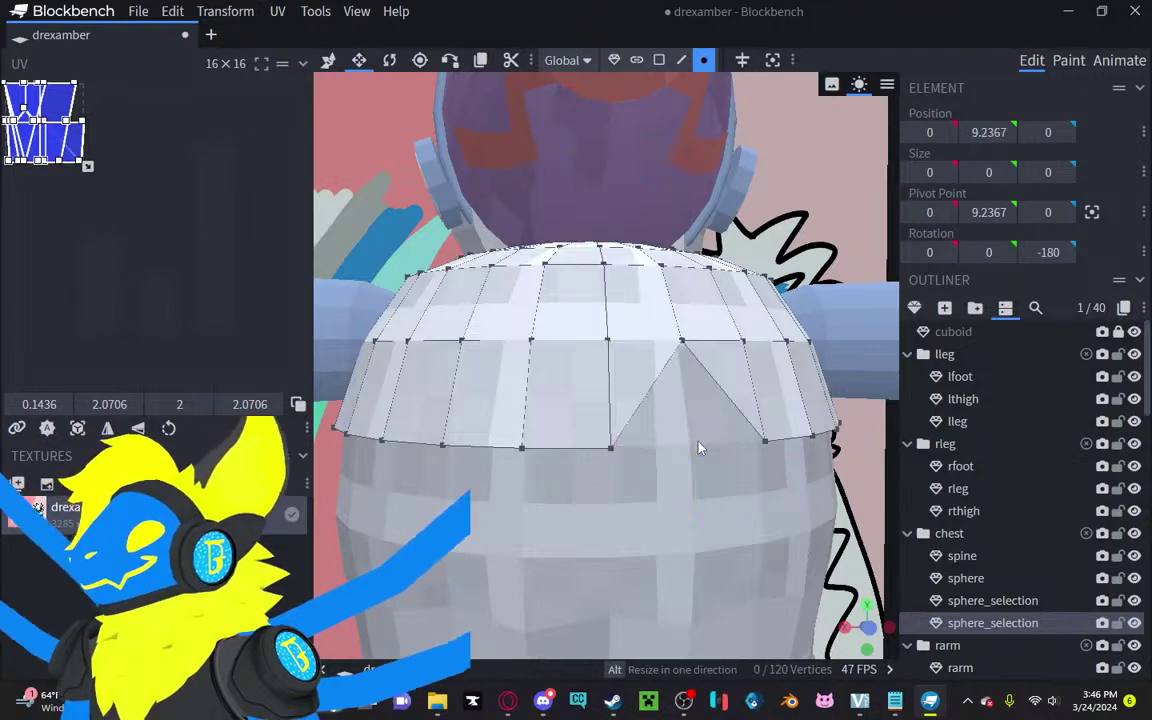
{"action": "left_click", "coordinate": [521, 447]}
{"action": "key", "text": "Delete"}
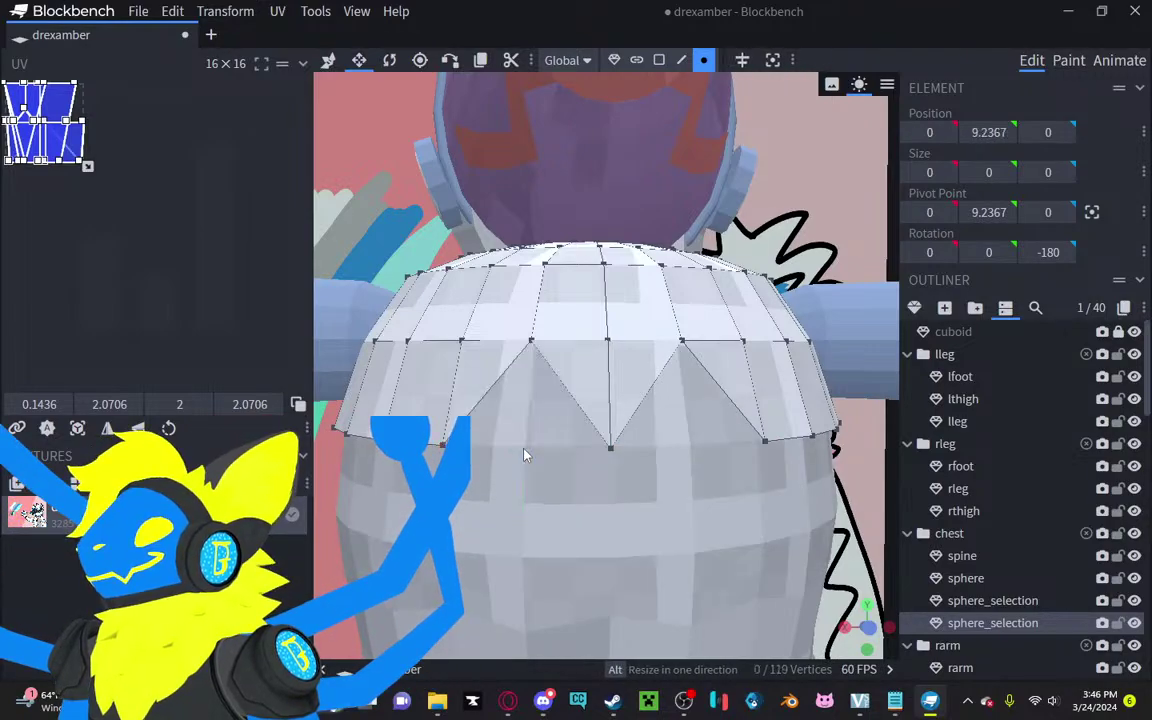
Step: Delete the shoulder mesh's remaining lower-edge vertices on both sides and at the back, keeping only the front centre point
{"action": "scroll", "coordinate": [530, 457], "scroll_direction": "down", "scroll_amount": 5}
{"action": "left_click_drag", "start_coordinate": [730, 256], "coordinate": [697, 266]}
{"action": "scroll", "coordinate": [716, 258], "scroll_direction": "up", "scroll_amount": 4}
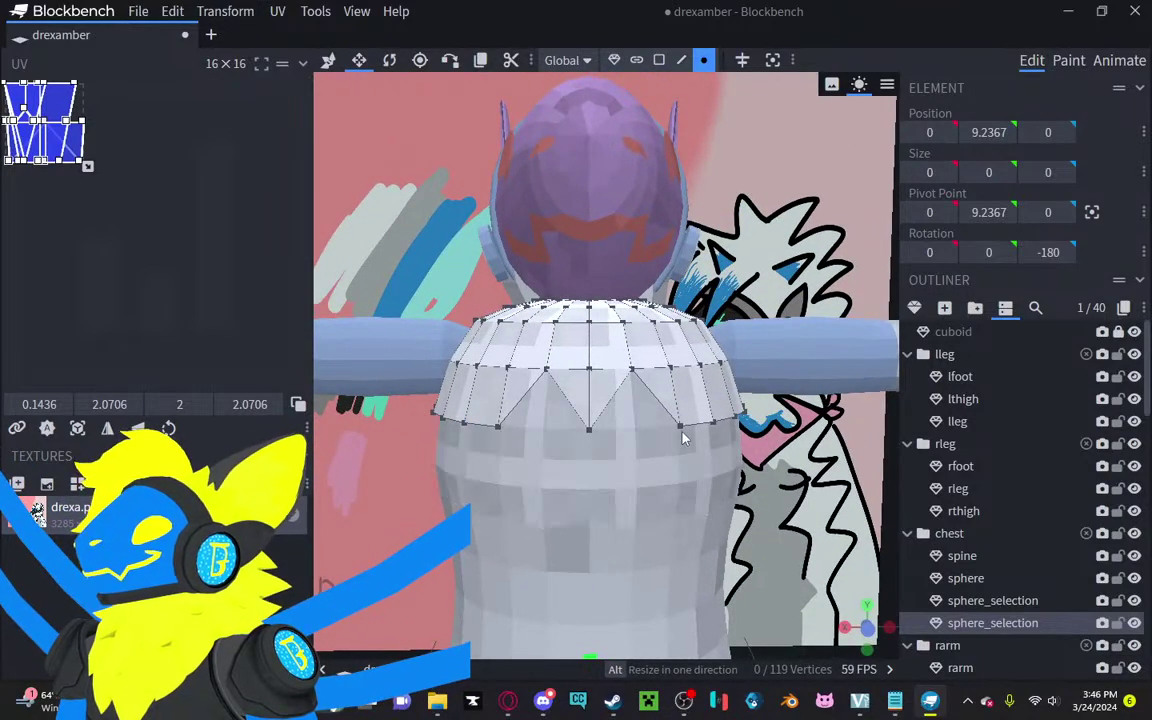
{"action": "left_click_drag", "start_coordinate": [790, 424], "coordinate": [674, 370]}
{"action": "key", "text": "Delete"}
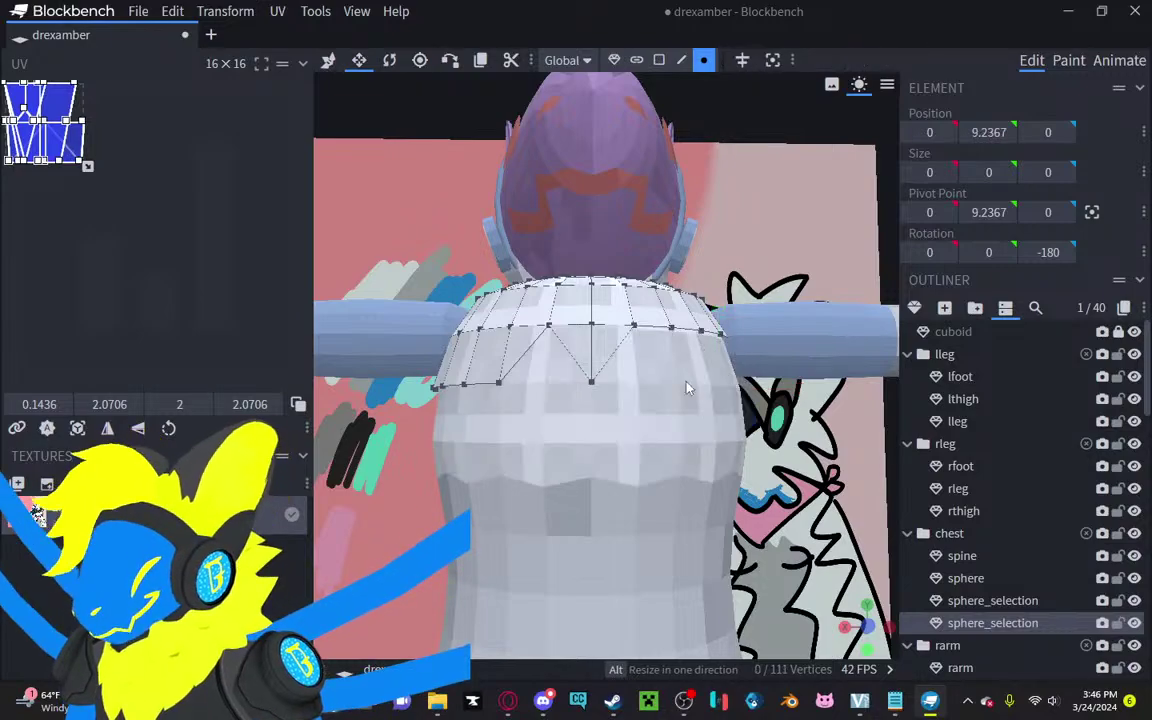
{"action": "key", "text": "super"}
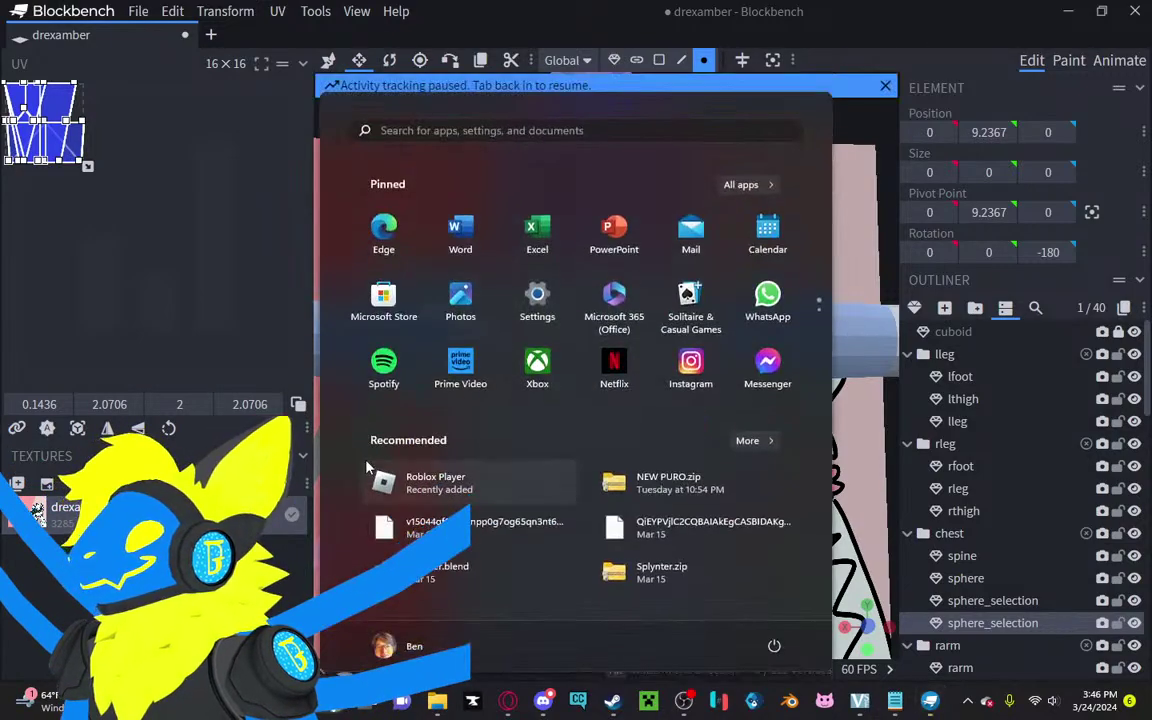
{"action": "key", "text": "super"}
{"action": "left_click_drag", "start_coordinate": [387, 442], "coordinate": [537, 376], "text": "ctrl"}
{"action": "key", "text": "Delete"}
{"action": "left_click_drag", "start_coordinate": [377, 492], "coordinate": [492, 478]}
{"action": "left_click_drag", "start_coordinate": [534, 380], "coordinate": [640, 445], "text": "ctrl"}
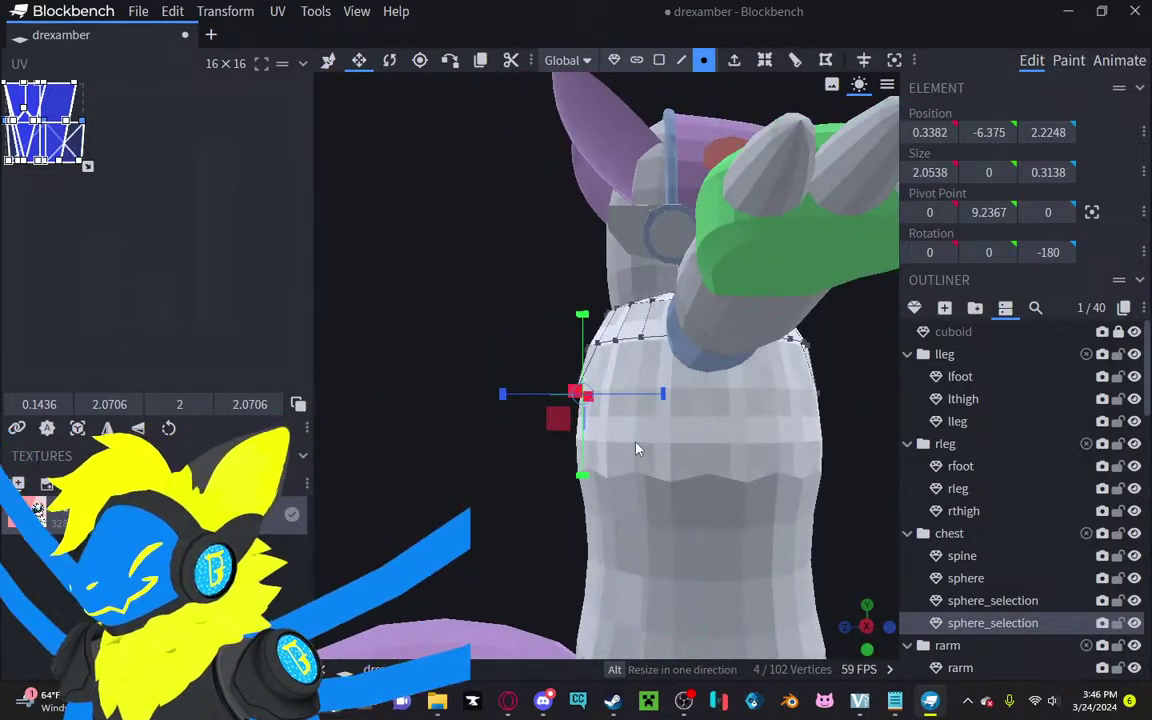
{"action": "key", "text": "Delete"}
Step: Cut a notch on each side of the front by deleting one matching vertex in the collar's next row
{"action": "left_click_drag", "start_coordinate": [346, 407], "coordinate": [421, 410]}
{"action": "left_click", "coordinate": [497, 396]}
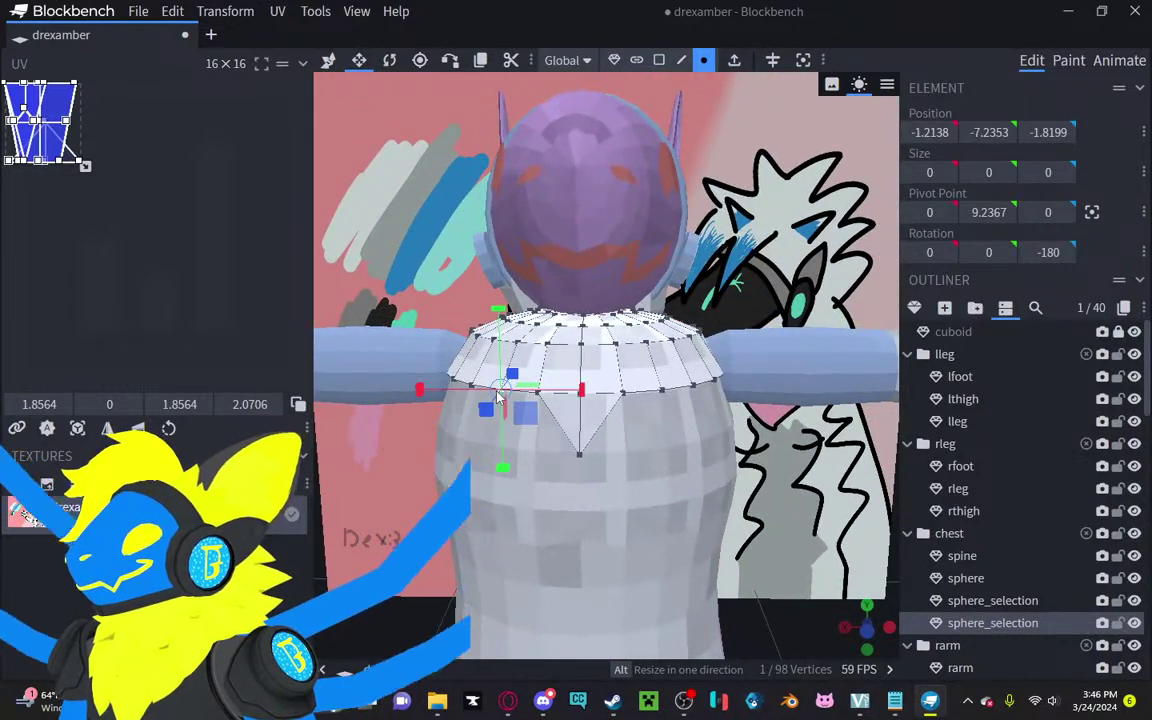
{"action": "key", "text": "Delete"}
{"action": "scroll", "coordinate": [762, 265], "scroll_direction": "up", "scroll_amount": 5}
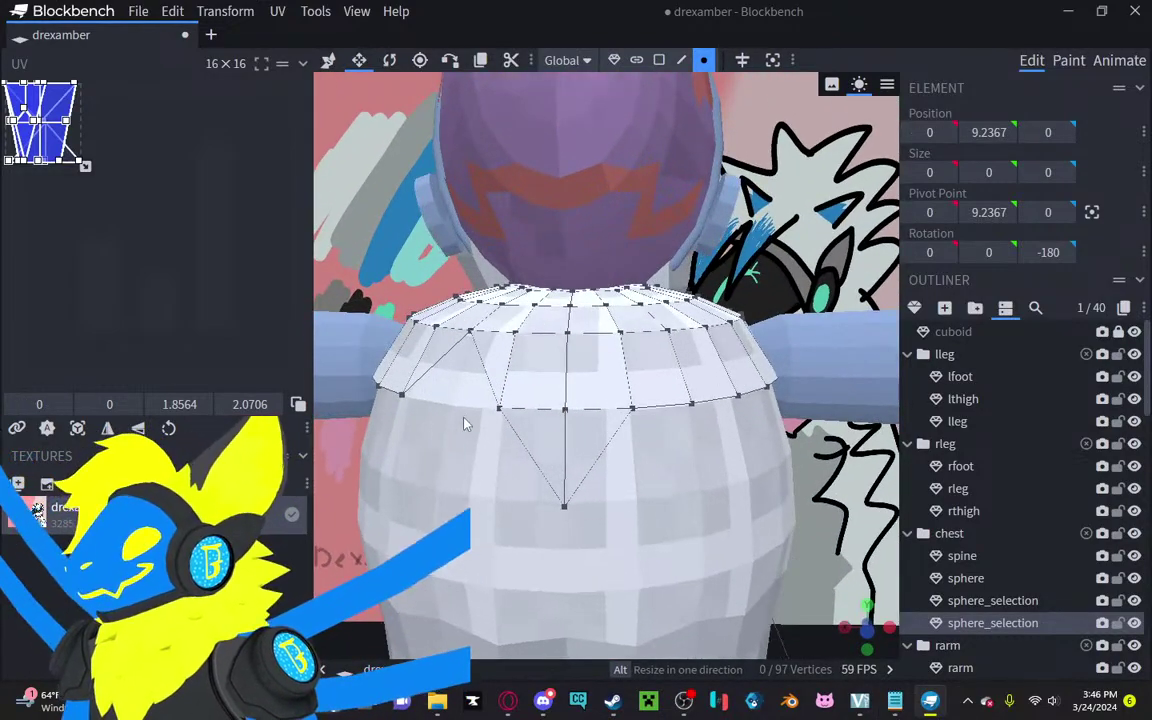
{"action": "left_click_drag", "start_coordinate": [762, 265], "coordinate": [757, 297]}
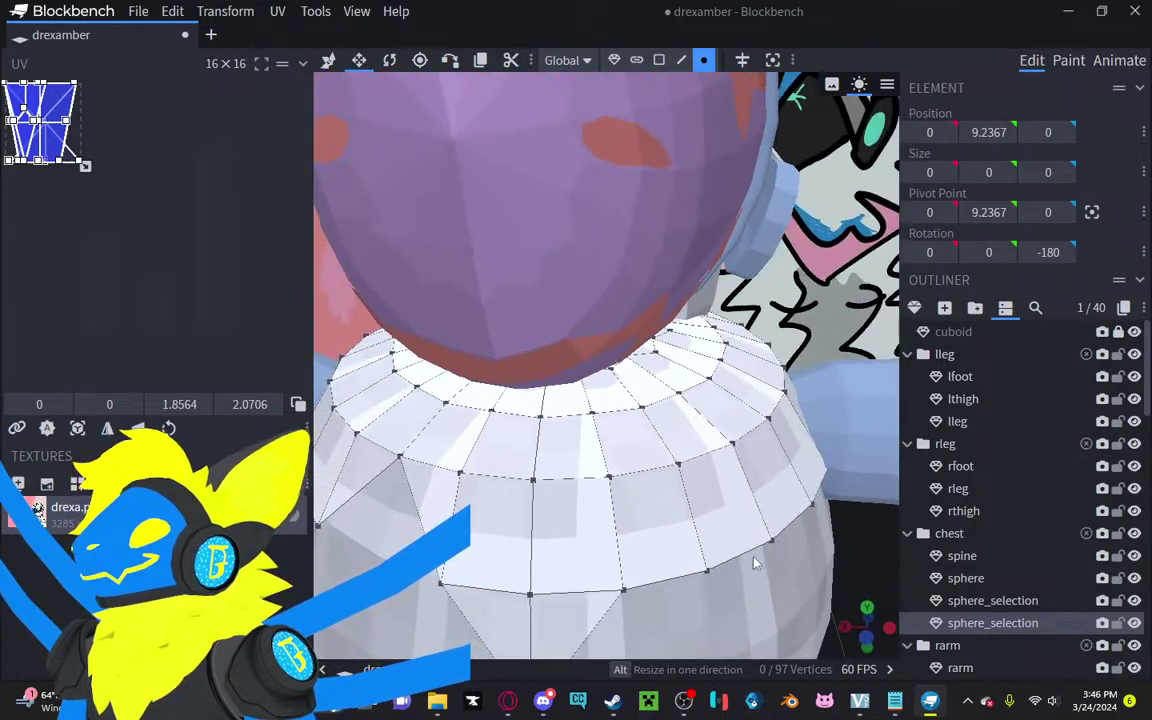
{"action": "left_click", "coordinate": [706, 570]}
{"action": "key", "text": "Delete"}
Step: Delete the excess vertices along the side and back of the collar's lower row
{"action": "left_click_drag", "start_coordinate": [706, 570], "coordinate": [794, 237]}
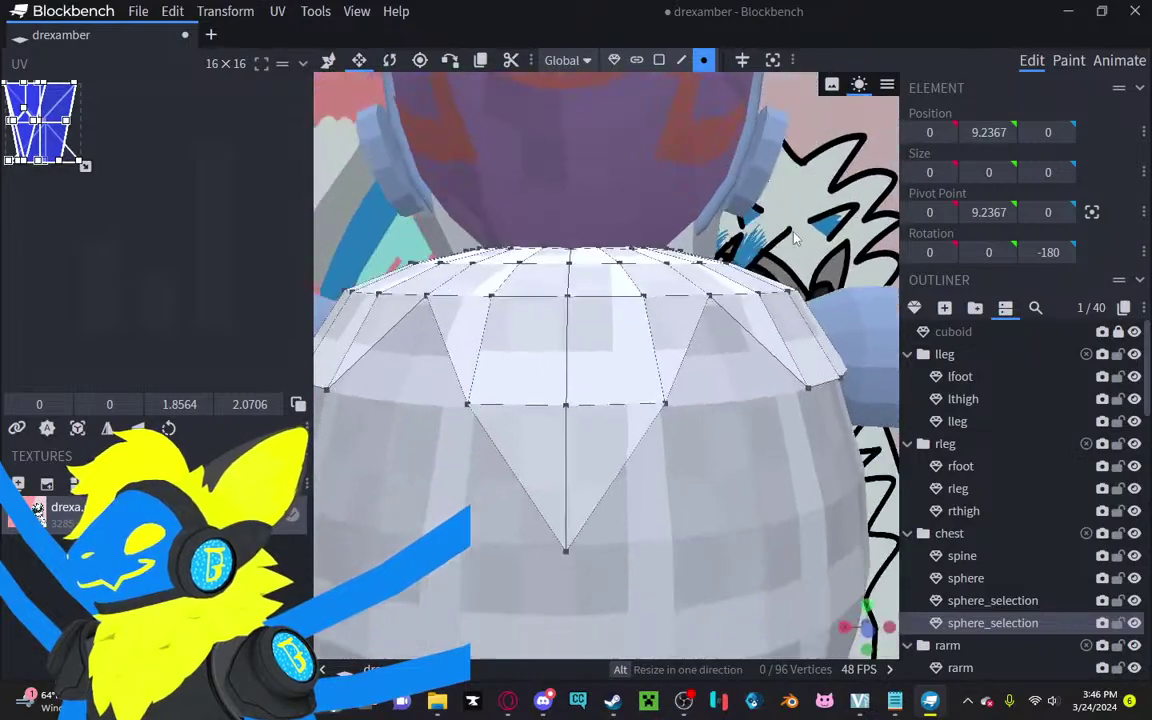
{"action": "left_click_drag", "start_coordinate": [747, 345], "coordinate": [648, 262]}
{"action": "left_click", "coordinate": [748, 370]}
{"action": "key", "text": "Delete"}
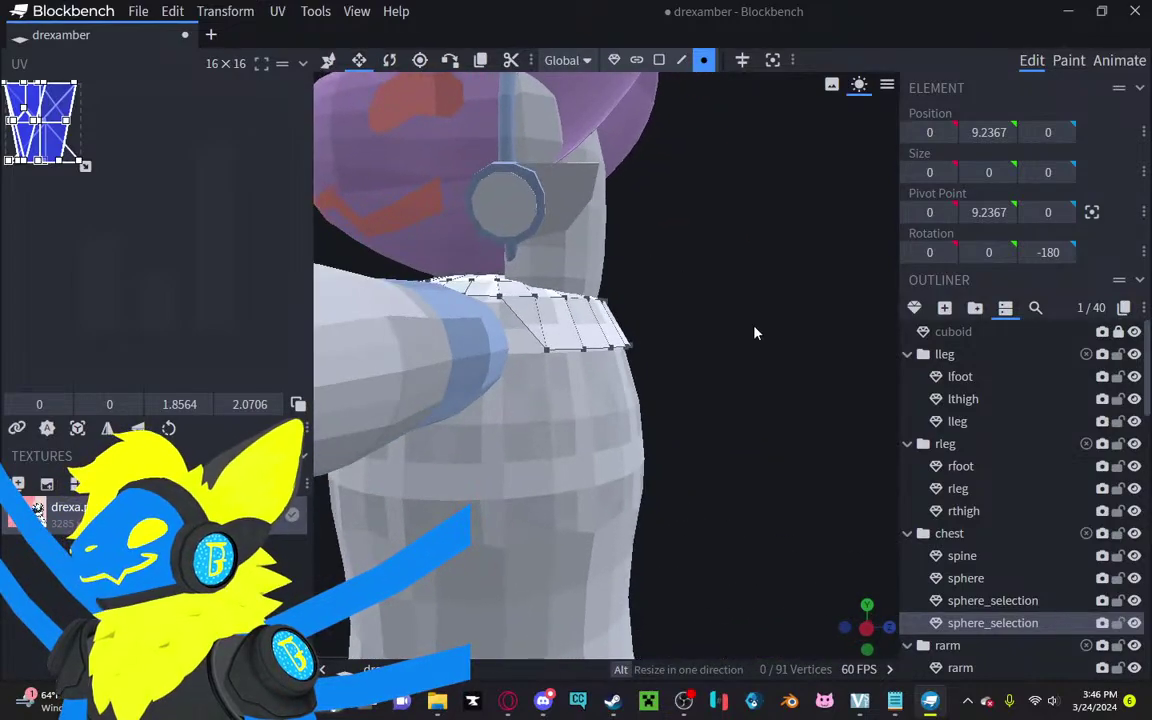
{"action": "left_click_drag", "start_coordinate": [755, 333], "coordinate": [537, 394]}
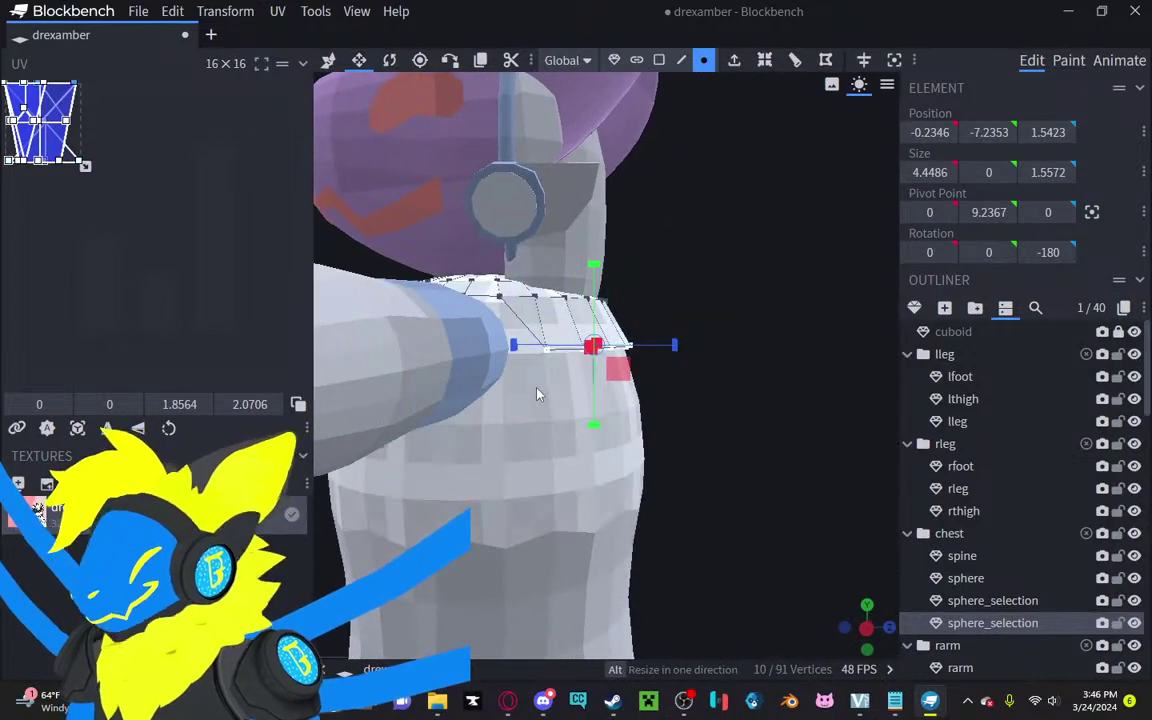
{"action": "key", "text": "Delete"}
{"action": "left_click_drag", "start_coordinate": [681, 334], "coordinate": [313, 317]}
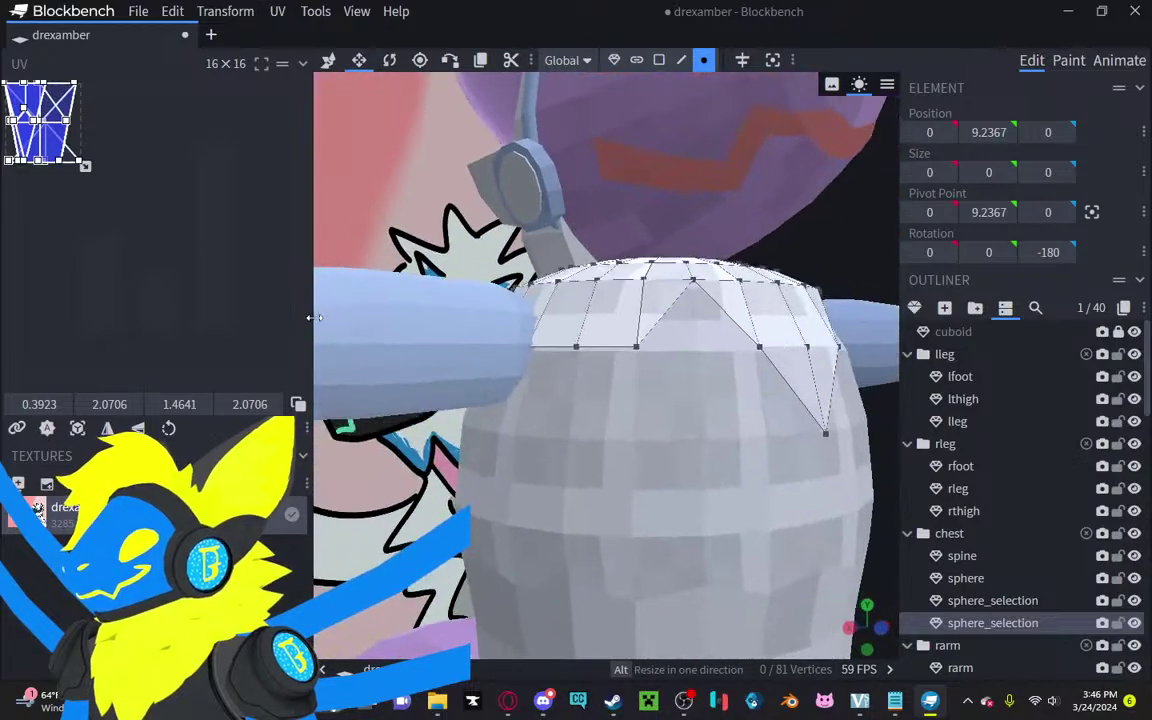
Step: Set the marker color of the jagged collar mesh to Purple
{"action": "left_click", "coordinate": [480, 348]}
{"action": "left_click", "coordinate": [810, 289]}
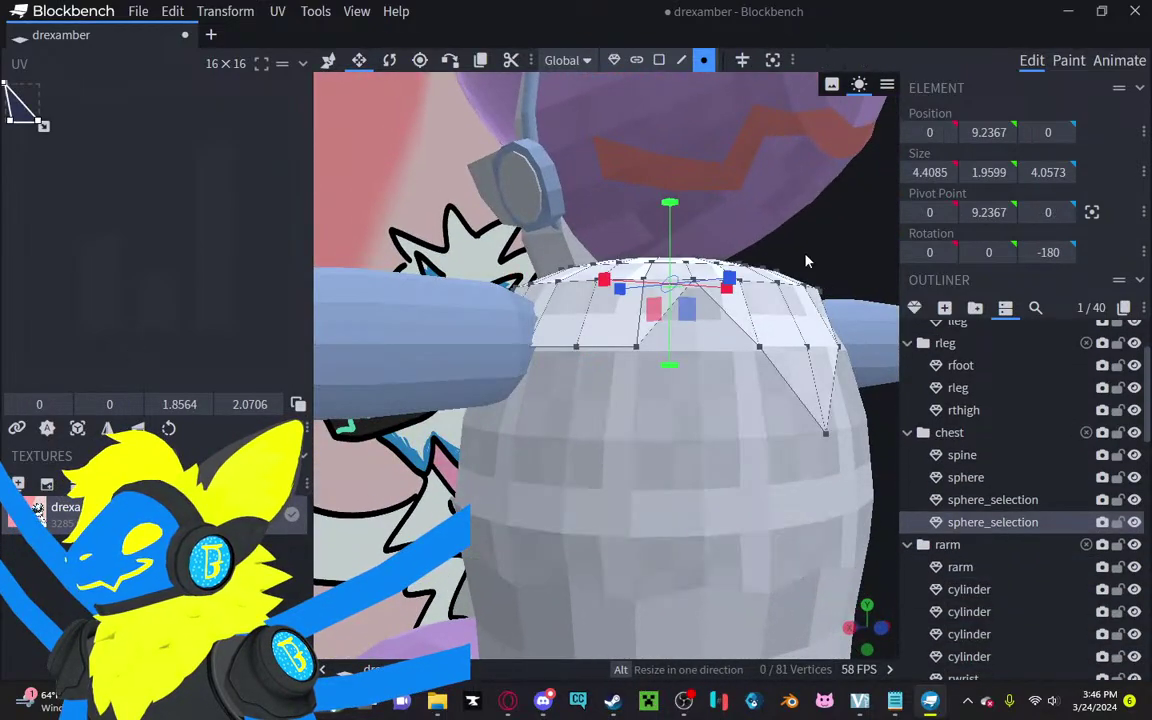
{"action": "left_click_drag", "start_coordinate": [806, 262], "coordinate": [678, 219]}
{"action": "left_click", "coordinate": [614, 59]}
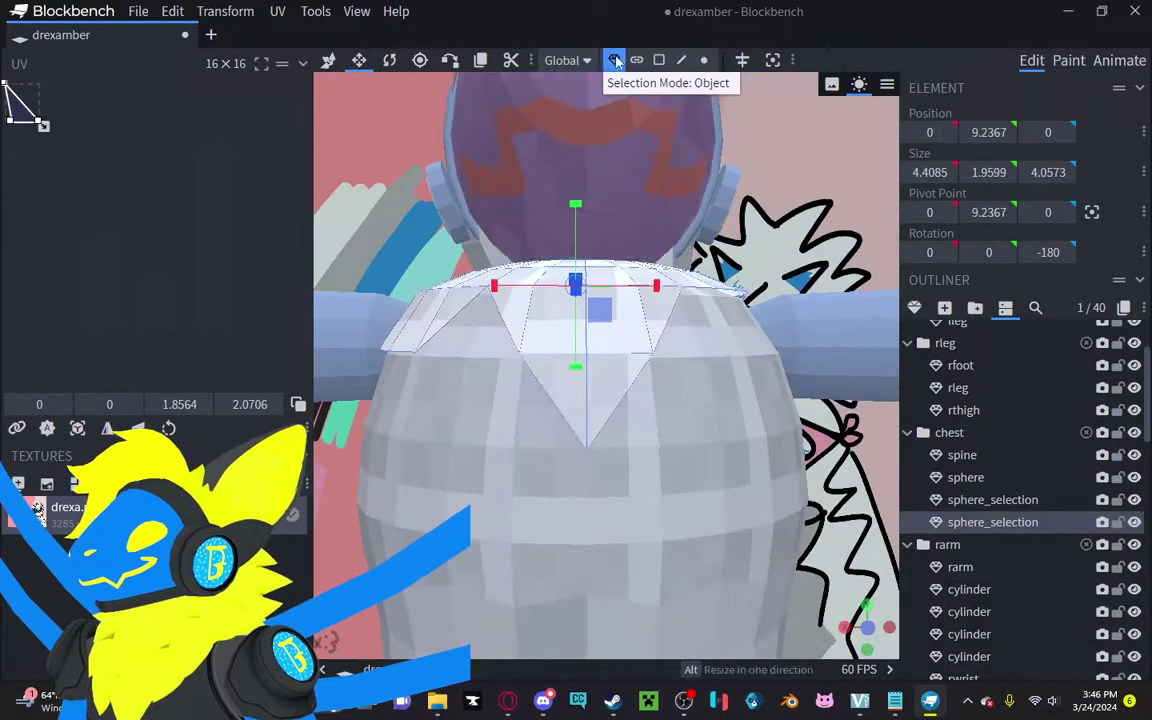
{"action": "right_click", "coordinate": [604, 290]}
{"action": "mouse_move", "coordinate": [760, 470]}
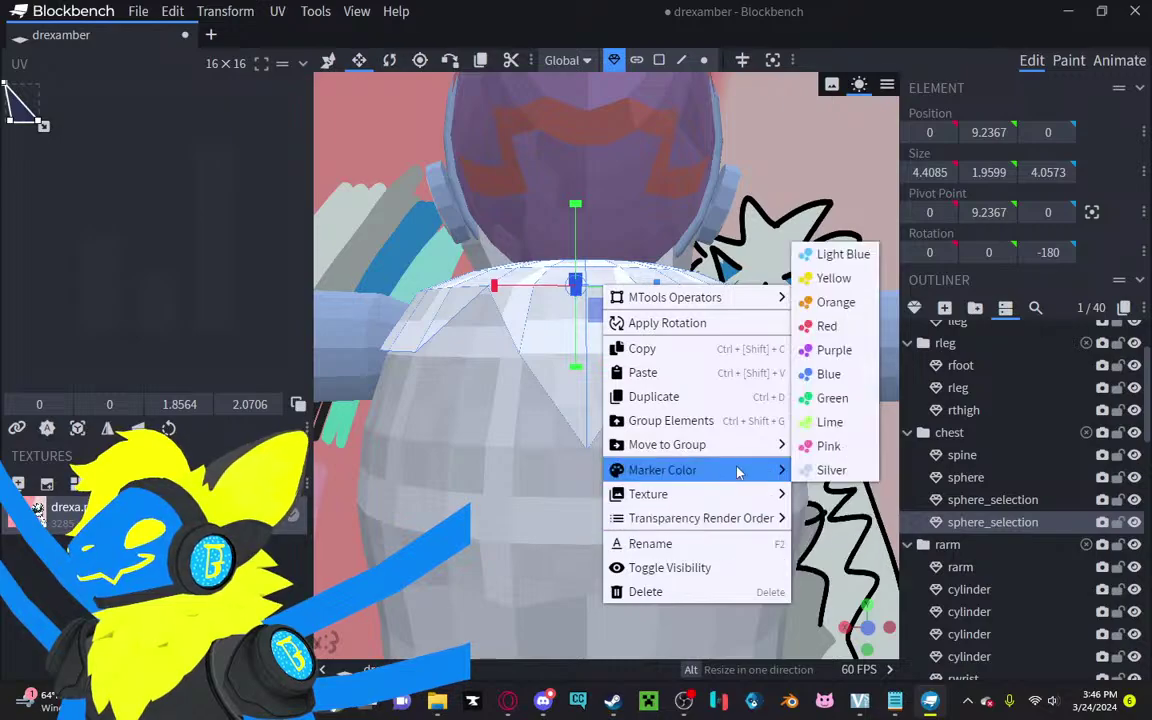
{"action": "left_click", "coordinate": [853, 352]}
Step: Set the marker color of the jagged collar mesh to Light Blue
{"action": "left_click_drag", "start_coordinate": [687, 231], "coordinate": [722, 272]}
{"action": "right_click", "coordinate": [583, 422]}
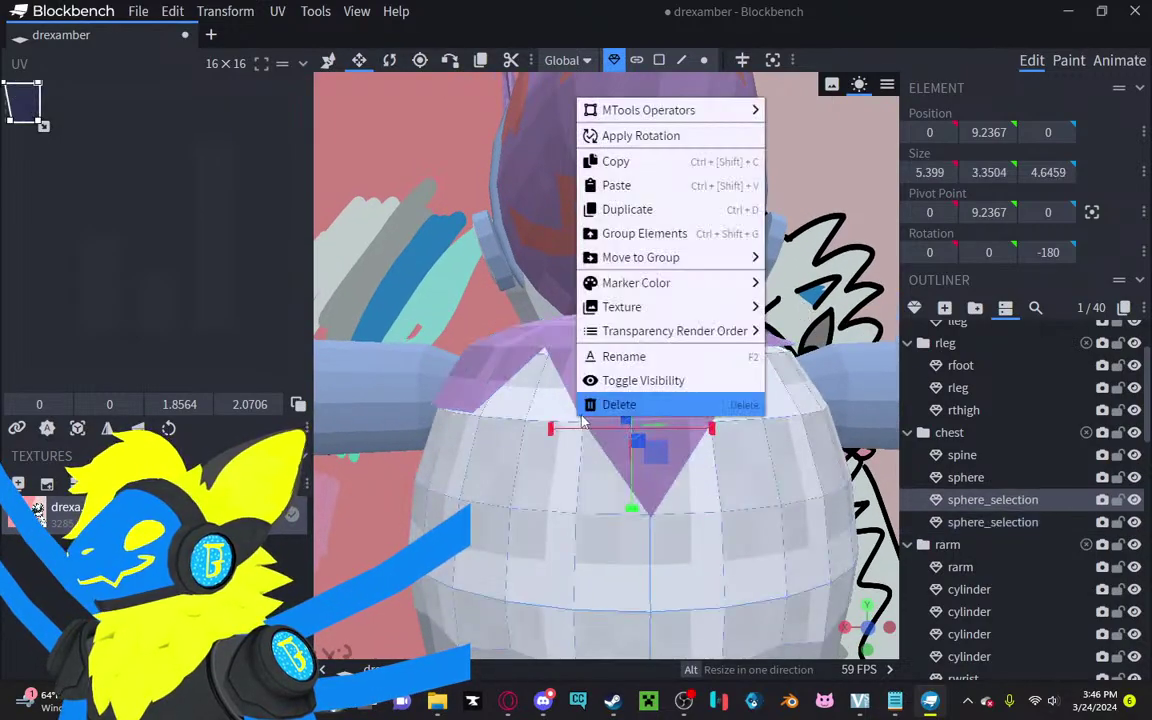
{"action": "left_click", "coordinate": [564, 418]}
{"action": "right_click", "coordinate": [620, 462]}
{"action": "mouse_move", "coordinate": [770, 299]}
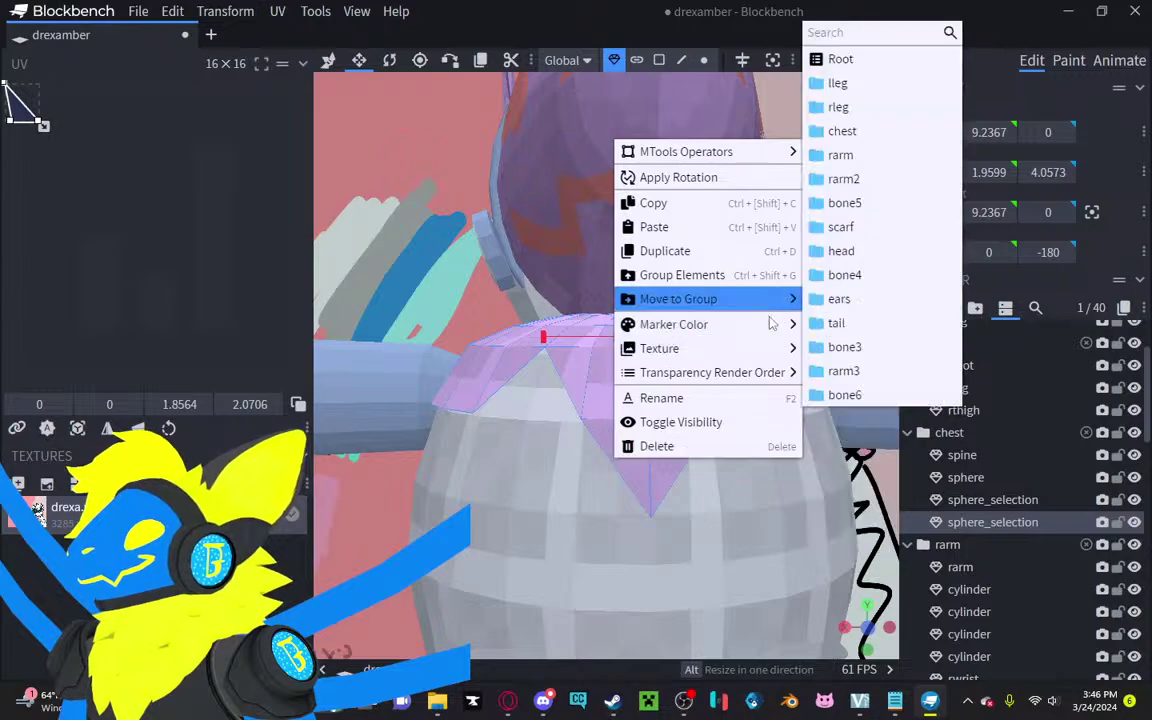
{"action": "mouse_move", "coordinate": [772, 323]}
{"action": "left_click", "coordinate": [845, 324]}
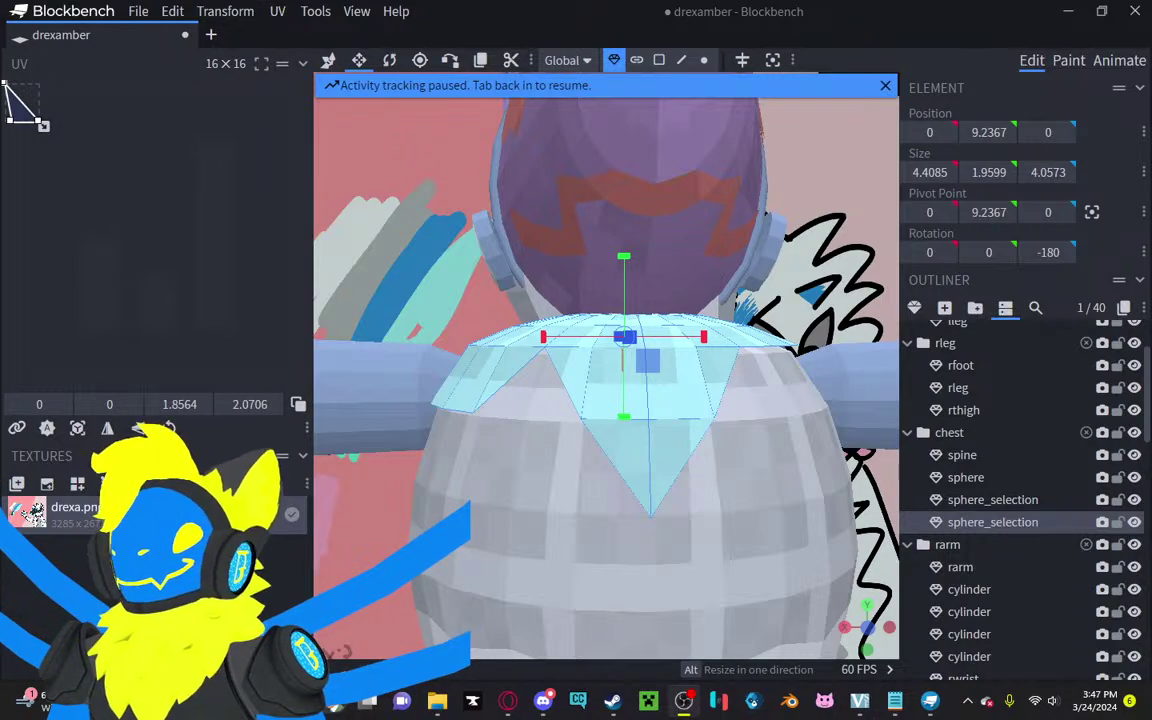
Step: Delete the collar vertices forming the leftover flap over the shoulder on one side of the front
{"action": "left_click_drag", "start_coordinate": [403, 245], "coordinate": [418, 245]}
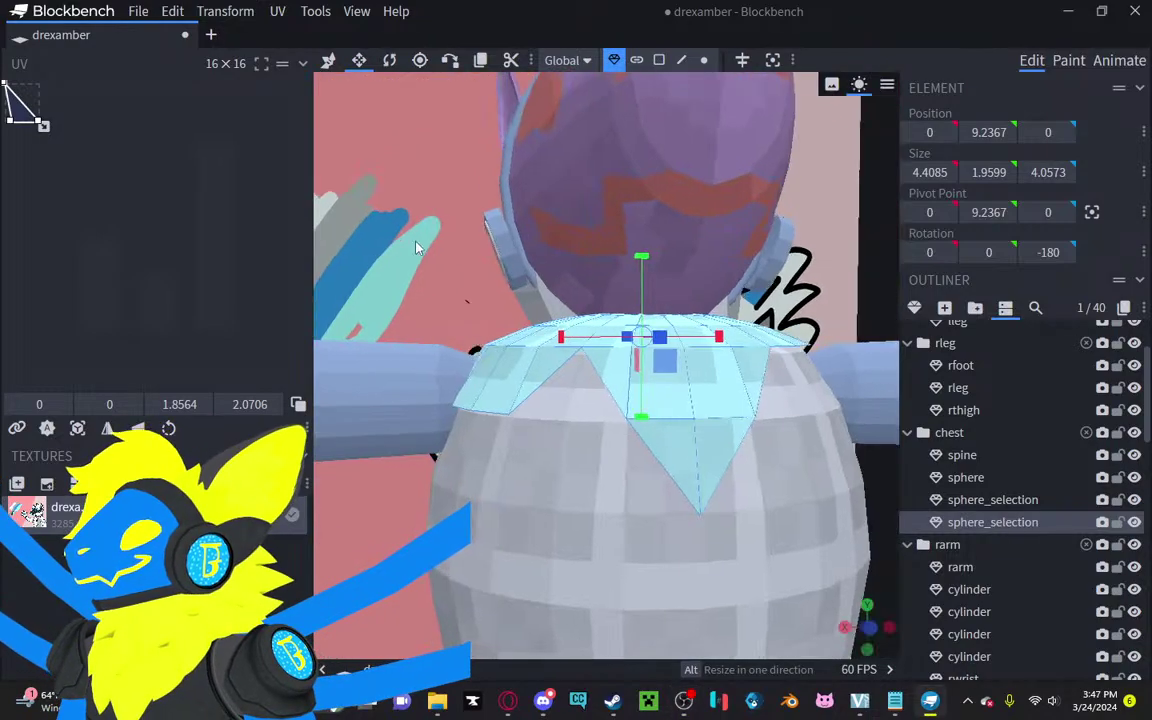
{"action": "left_click", "coordinate": [706, 61]}
{"action": "left_click_drag", "start_coordinate": [340, 506], "coordinate": [563, 388]}
{"action": "key", "text": "Delete"}
{"action": "left_click_drag", "start_coordinate": [399, 290], "coordinate": [366, 322]}
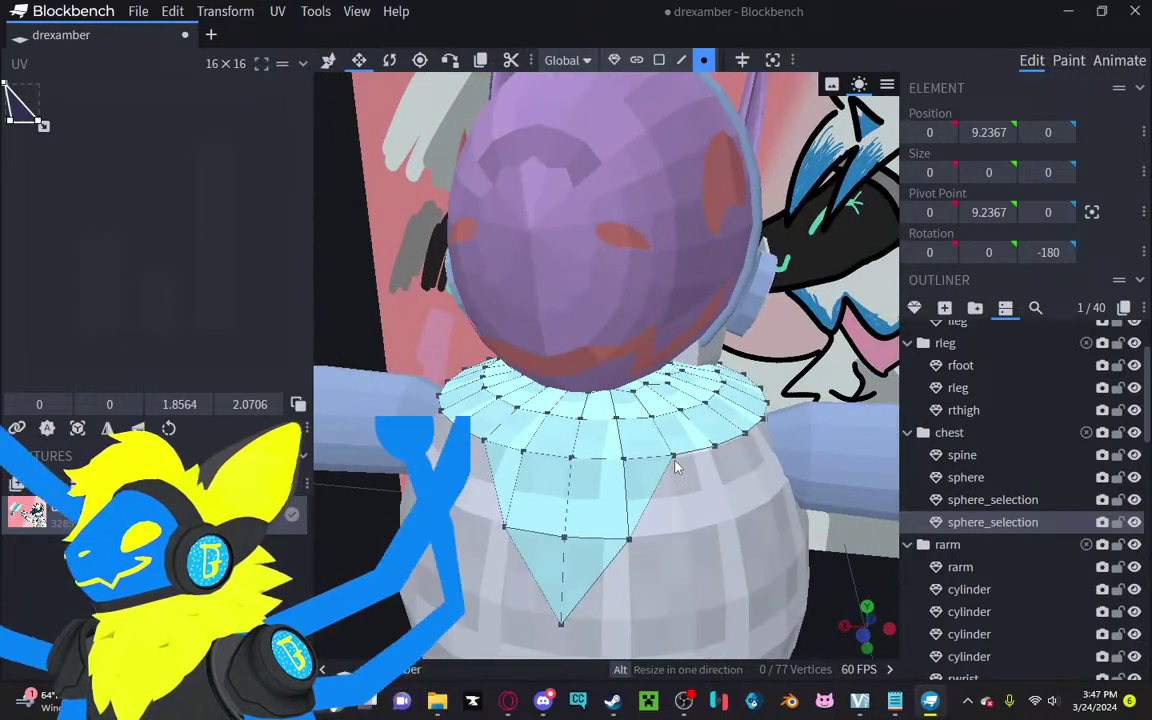
Step: Delete one outer lower-row collar vertex on each side of the front
{"action": "left_click", "coordinate": [714, 445]}
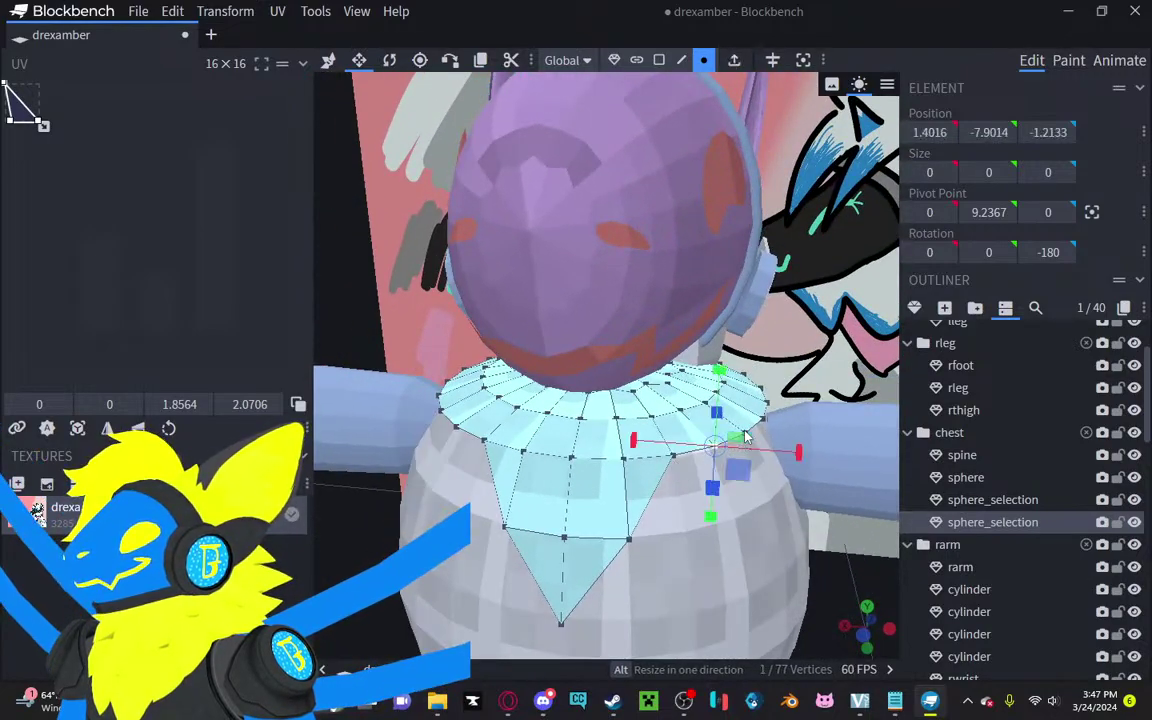
{"action": "left_click_drag", "start_coordinate": [744, 436], "coordinate": [745, 436]}
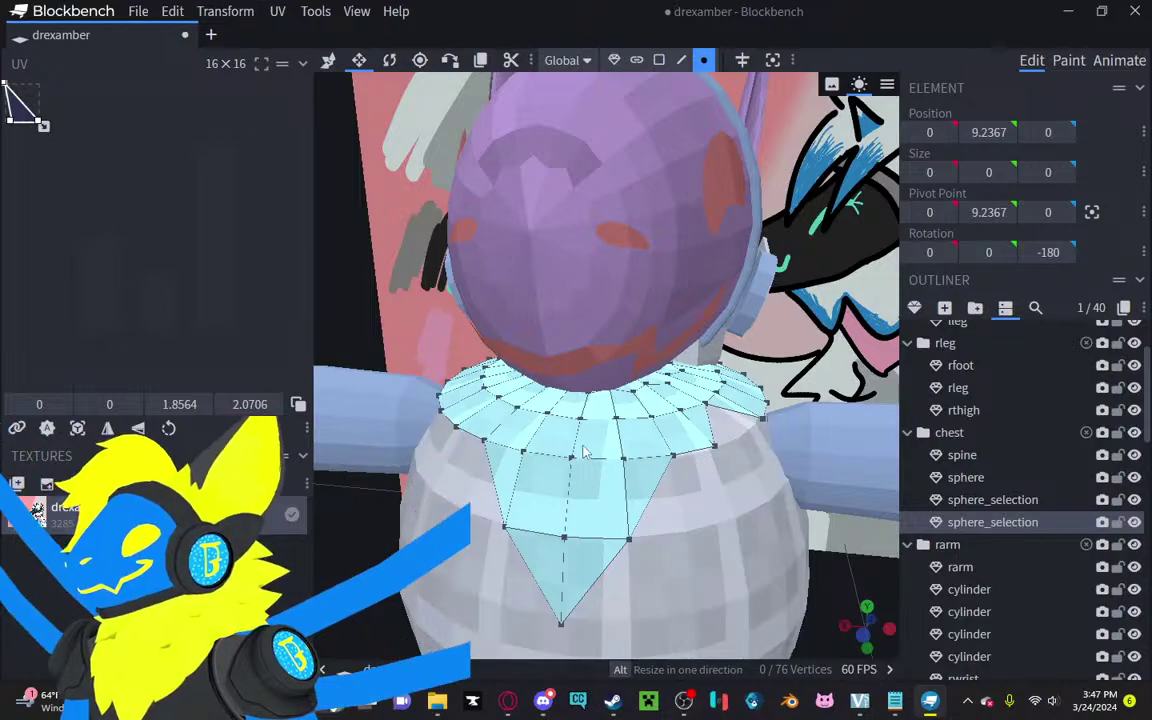
{"action": "left_click", "coordinate": [457, 437]}
{"action": "left_click", "coordinate": [443, 410]}
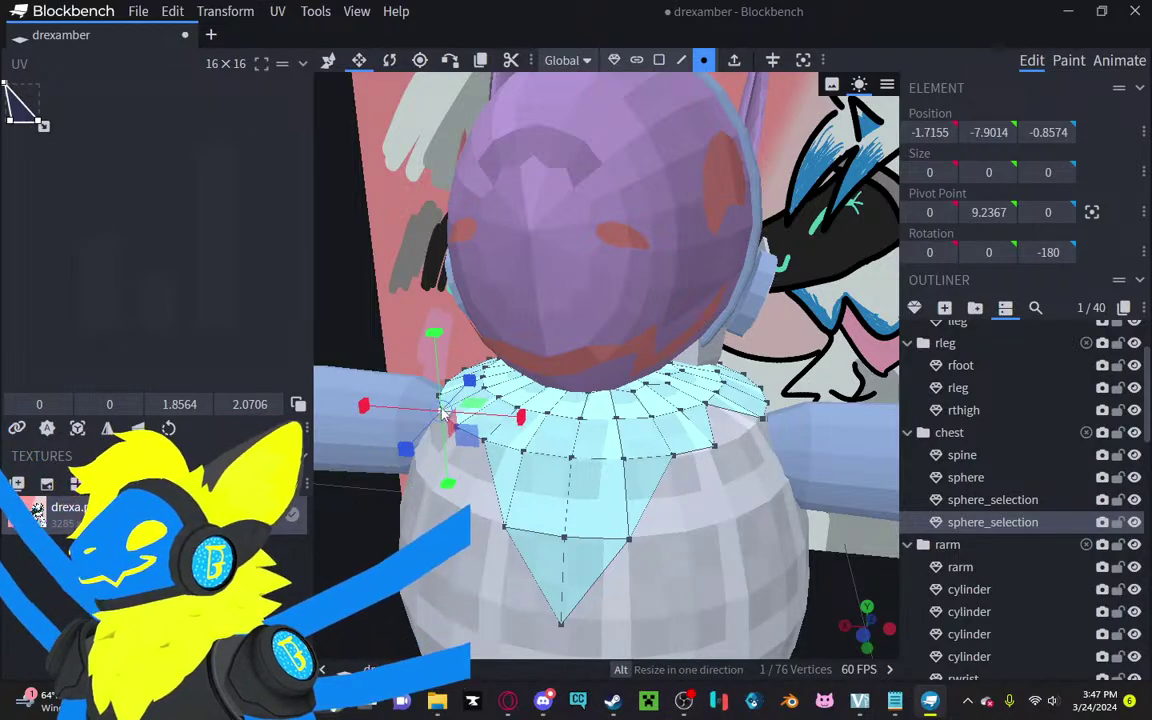
{"action": "key", "text": "Delete"}
{"action": "left_click_drag", "start_coordinate": [416, 374], "coordinate": [435, 365]}
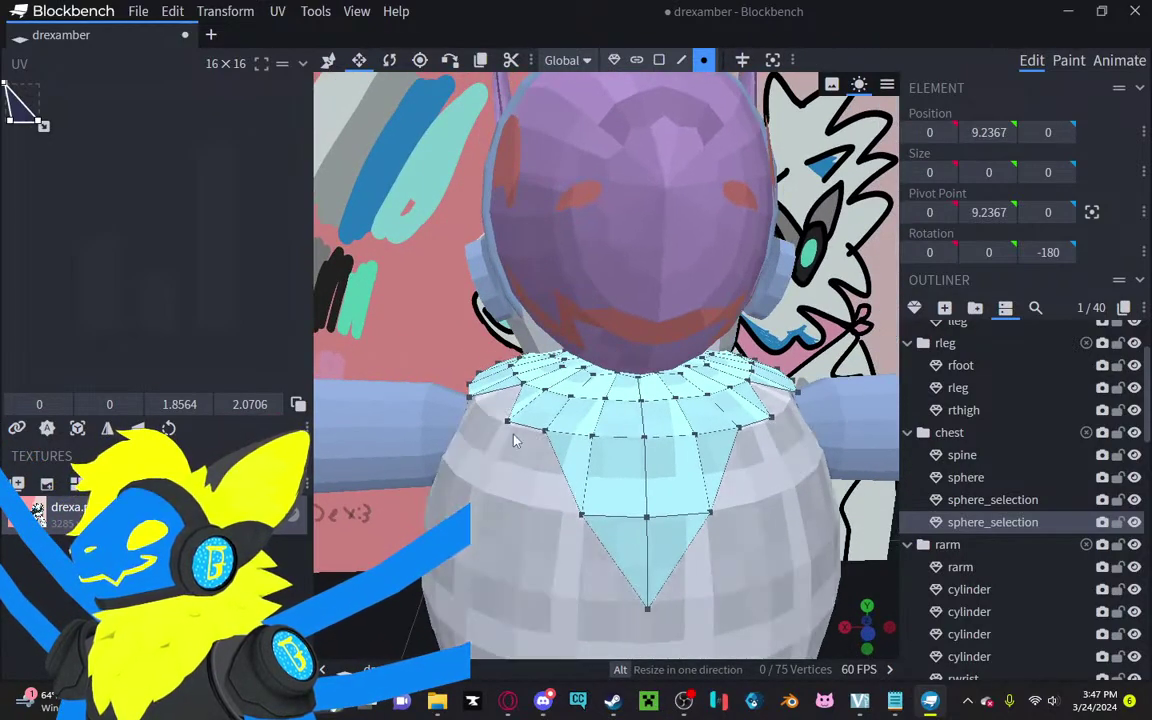
Step: Narrow the collar's outer pair of front lower-row vertices to 2.6031 wide, and move the pair to Y -8.0014, Z -0.9133
{"action": "left_click", "coordinate": [507, 420]}
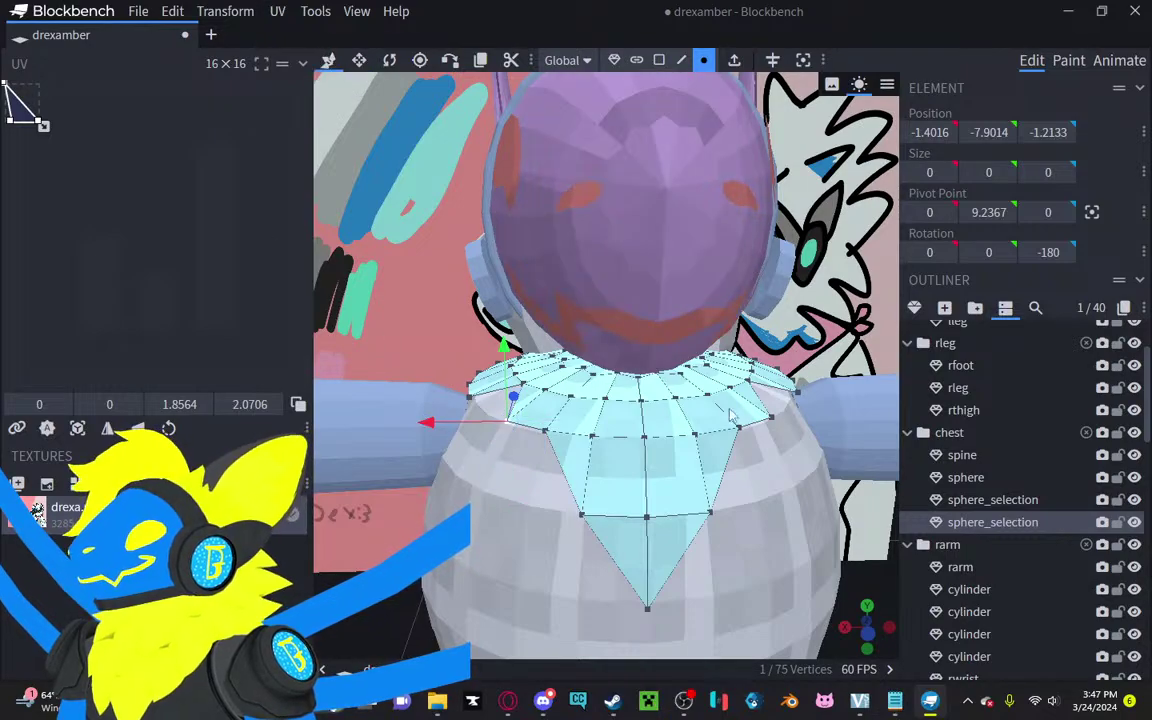
{"action": "left_click", "coordinate": [770, 418], "text": "shift"}
{"action": "left_click", "coordinate": [359, 60]}
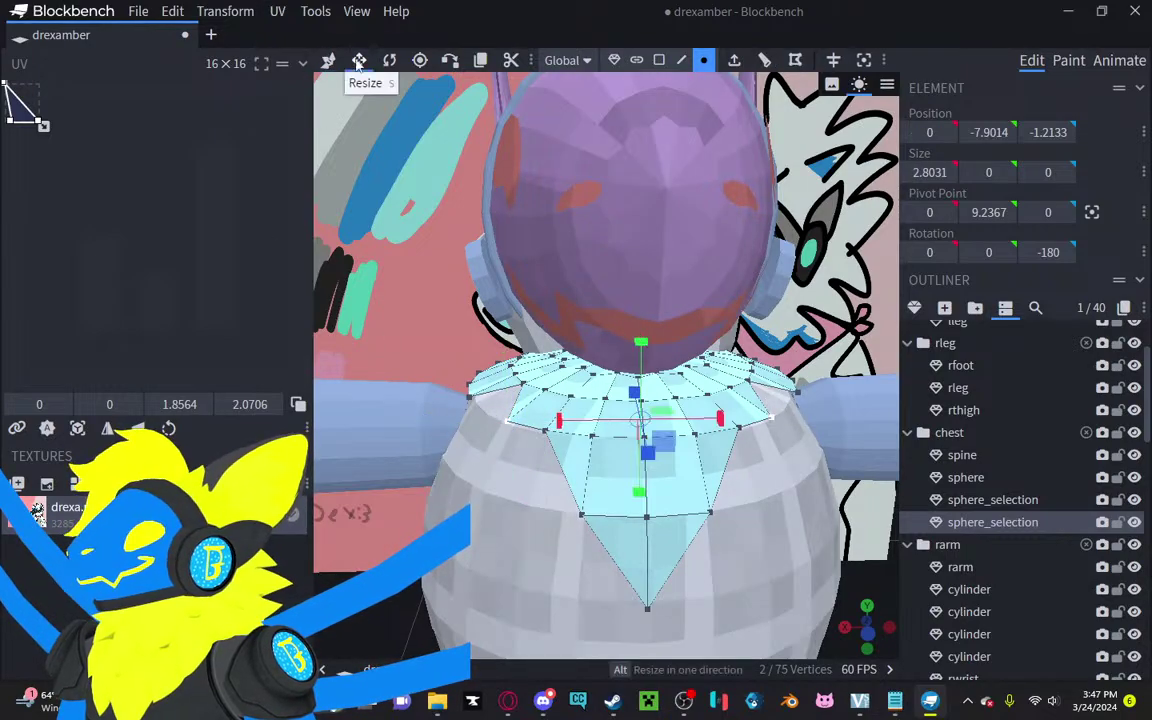
{"action": "mouse_move", "coordinate": [722, 421]}
{"action": "left_mouse_down"}
{"action": "mouse_move", "coordinate": [706, 424]}
{"action": "mouse_move", "coordinate": [716, 425]}
{"action": "left_mouse_up"}
{"action": "left_click", "coordinate": [328, 60]}
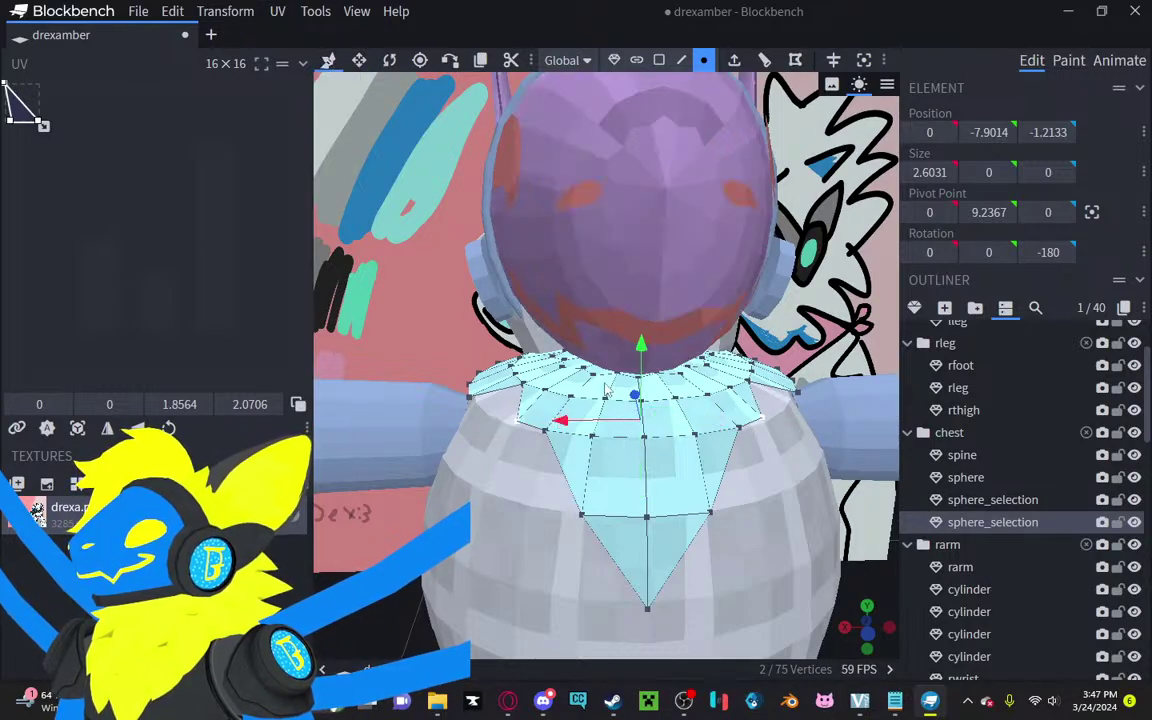
{"action": "left_click_drag", "start_coordinate": [633, 398], "coordinate": [644, 352]}
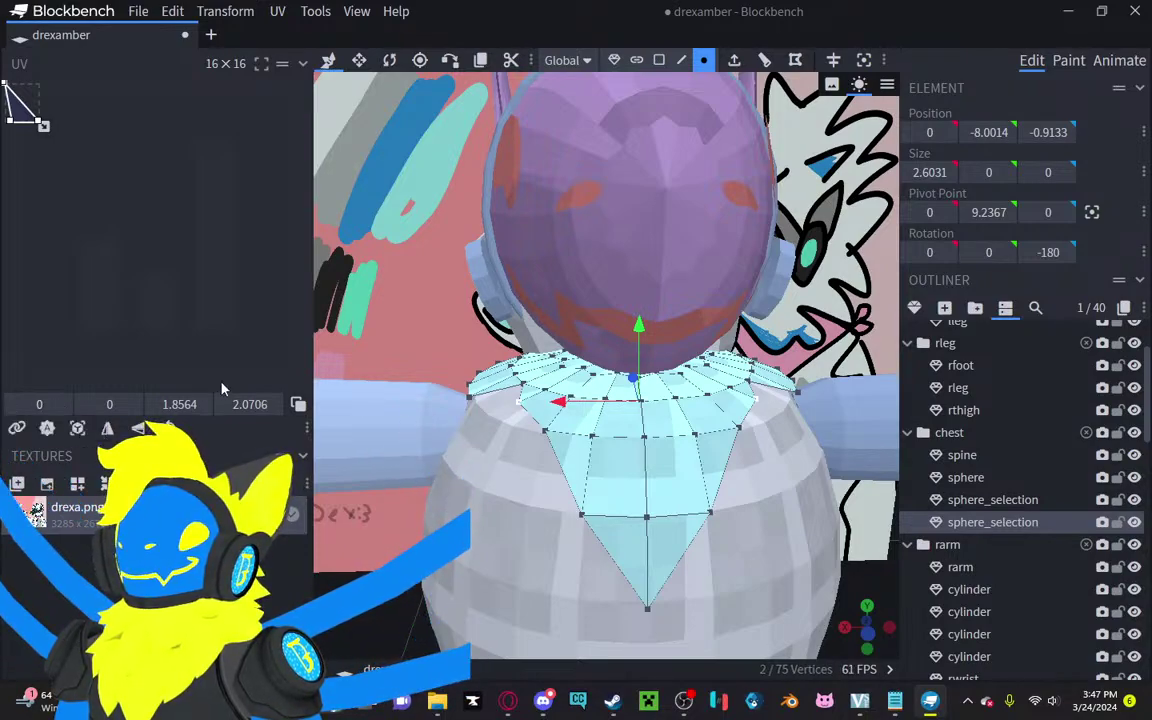
Step: Delete the next protruding lower-edge vertex on both sides of the collar, beyond the front notches
{"action": "scroll", "coordinate": [366, 329], "scroll_direction": "up", "scroll_amount": 2}
{"action": "left_click_drag", "start_coordinate": [366, 329], "coordinate": [319, 327]}
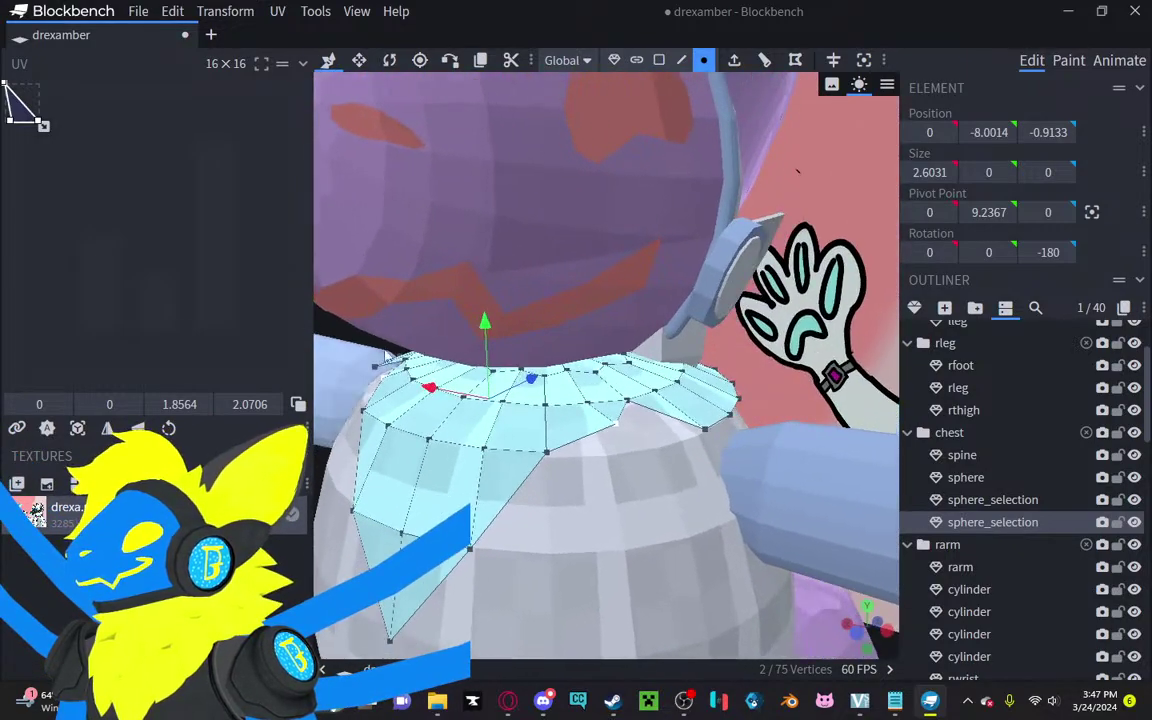
{"action": "left_click", "coordinate": [702, 428]}
{"action": "key", "text": "Delete"}
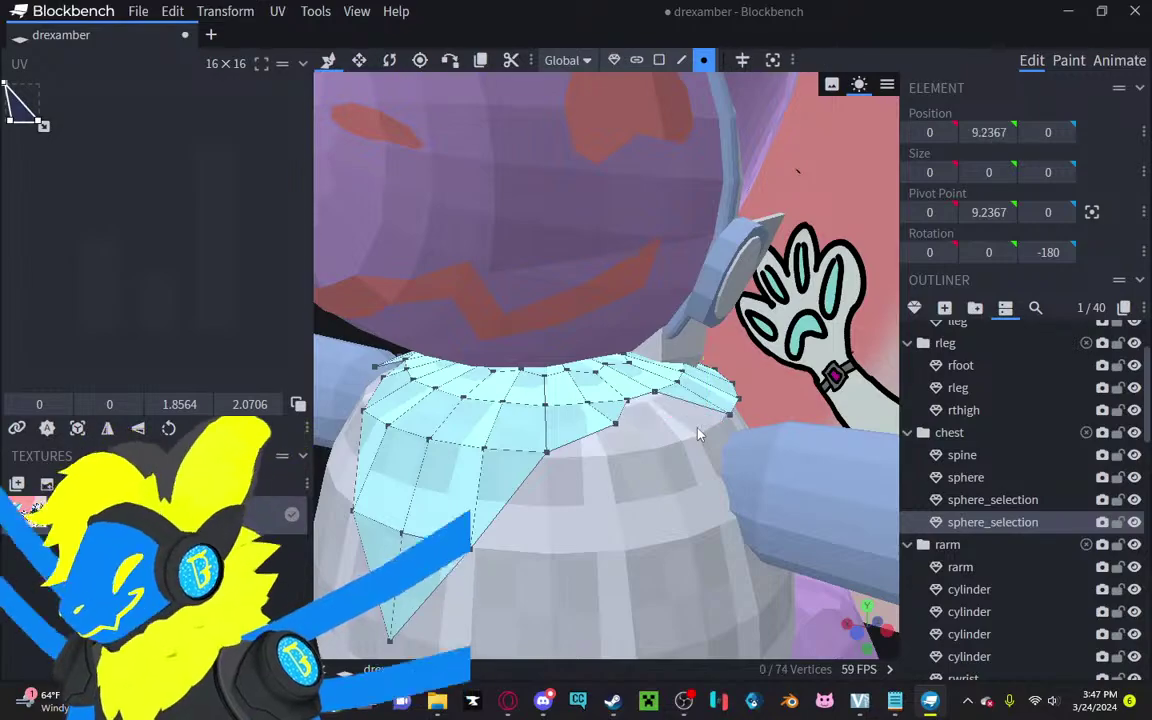
{"action": "left_click_drag", "start_coordinate": [660, 300], "coordinate": [362, 428]}
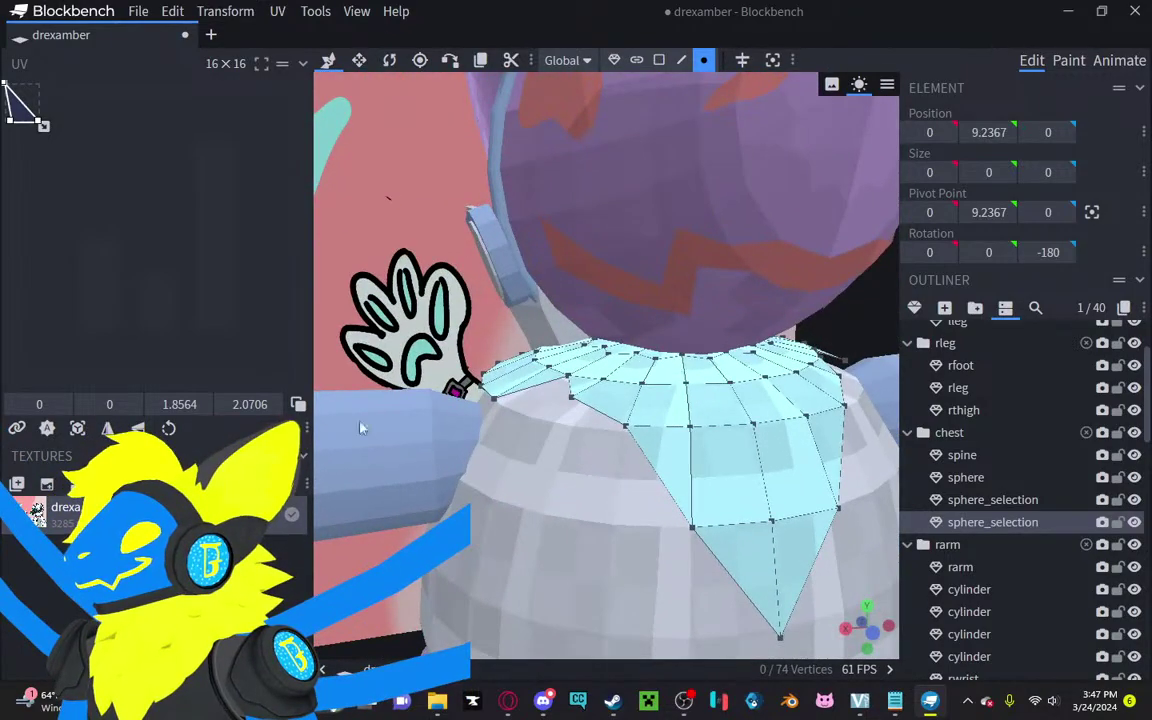
{"action": "left_click", "coordinate": [482, 387]}
{"action": "key", "text": "Delete"}
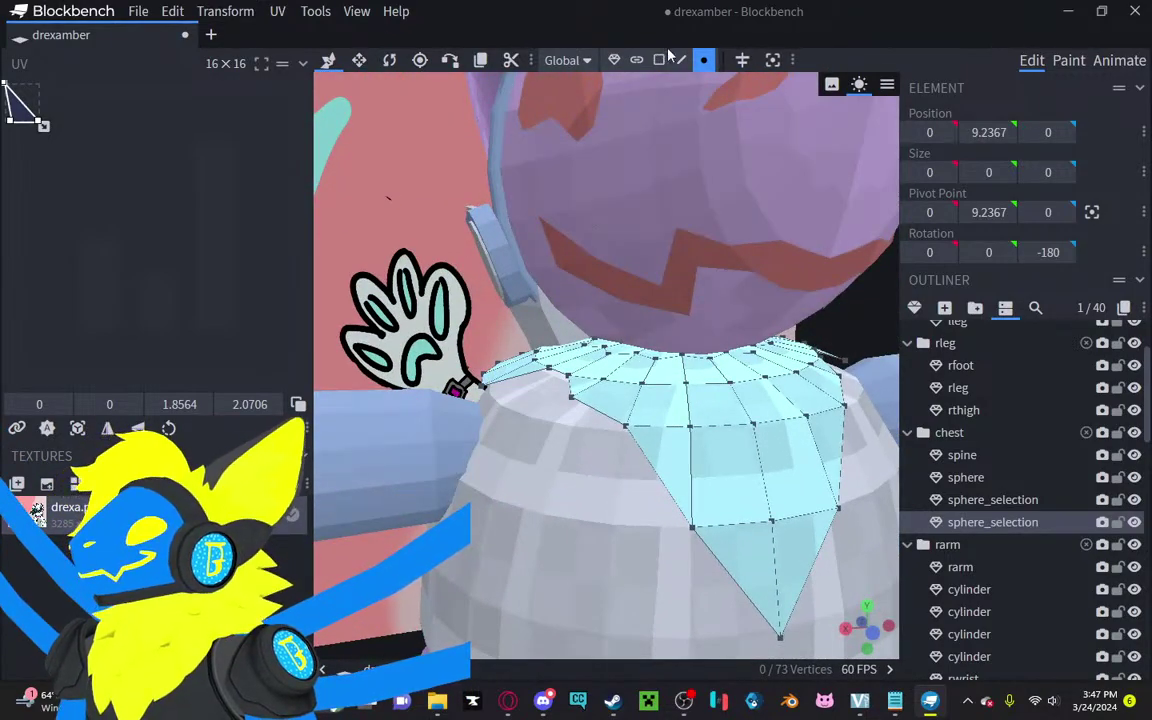
Step: Create a triangular face from the two open edges at the notch on each side of the collar
{"action": "left_click", "coordinate": [681, 60]}
{"action": "left_click", "coordinate": [572, 355]}
{"action": "left_click", "coordinate": [553, 378]}
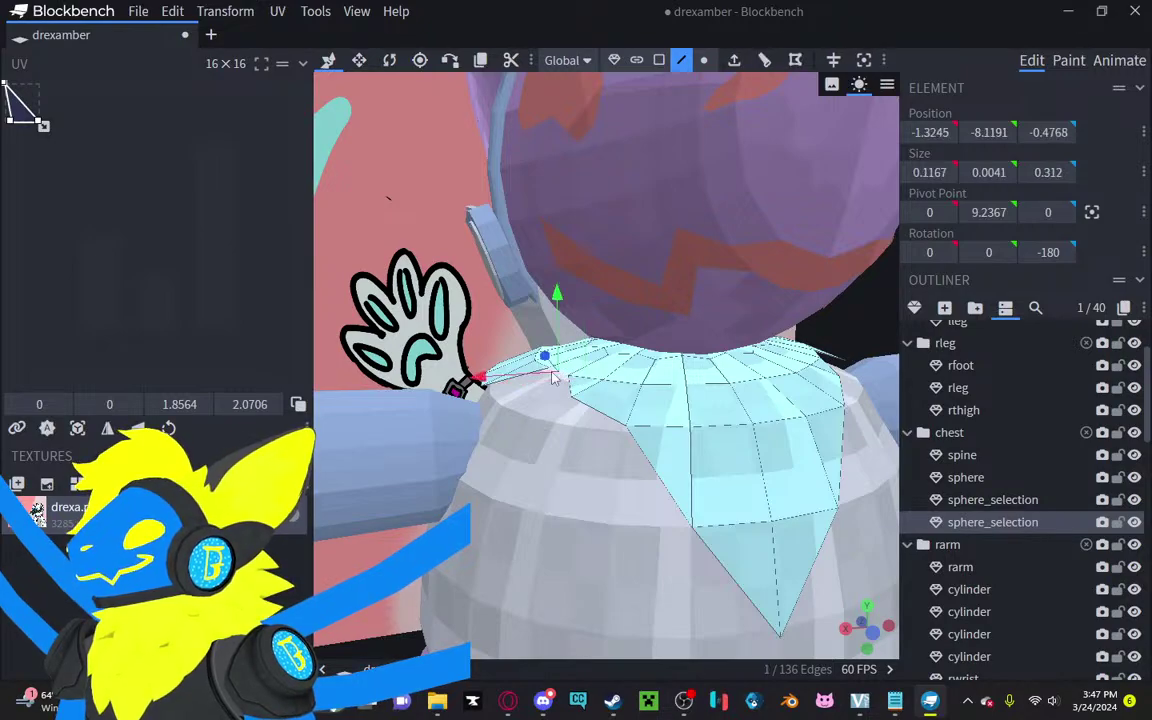
{"action": "left_click", "coordinate": [573, 389], "text": "shift"}
{"action": "key", "text": "shift+f"}
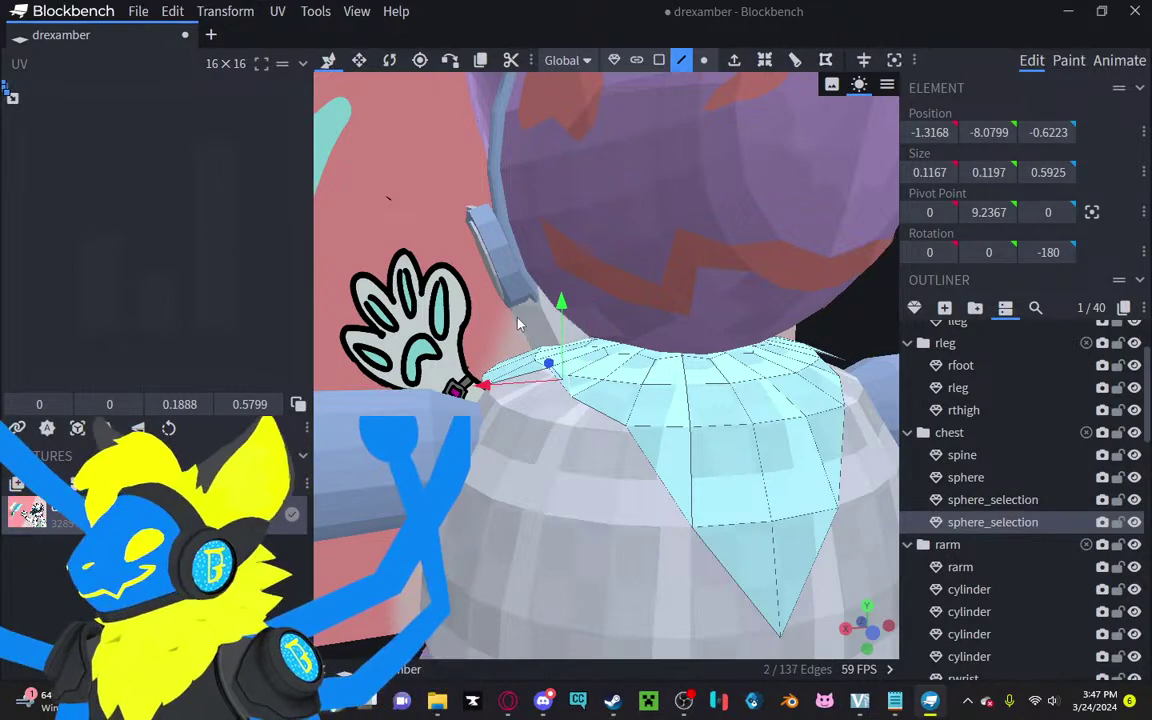
{"action": "left_click_drag", "start_coordinate": [503, 312], "coordinate": [410, 324]}
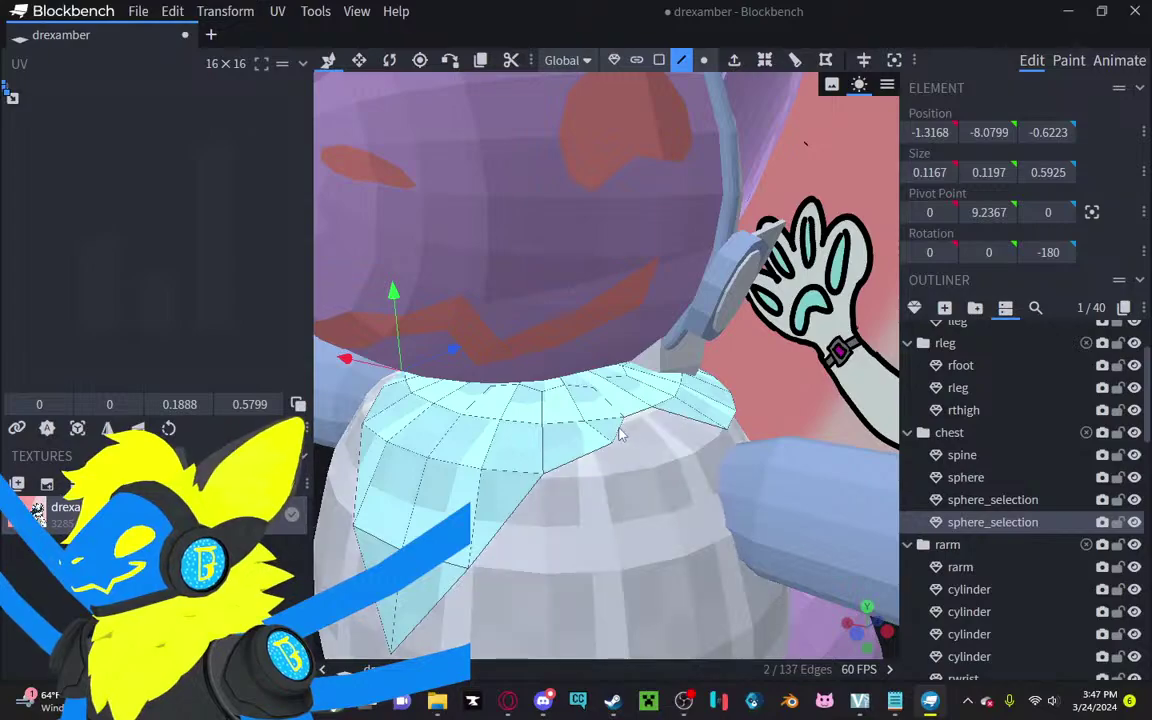
{"action": "left_click", "coordinate": [619, 430]}
{"action": "left_click", "coordinate": [632, 423], "text": "shift"}
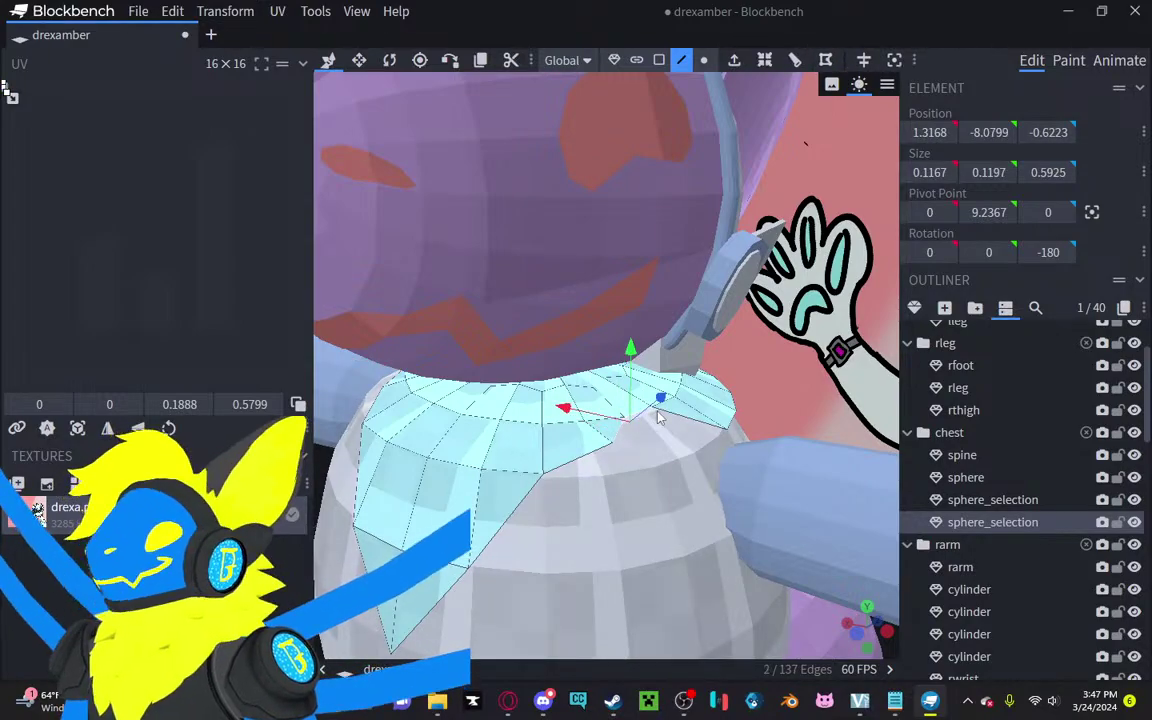
{"action": "key", "text": "f"}
Step: Examine the edges and corner vertices around the new side face of the collar
{"action": "mouse_move", "coordinate": [761, 365]}
{"action": "left_mouse_down"}
{"action": "mouse_move", "coordinate": [720, 354]}
{"action": "mouse_move", "coordinate": [762, 370]}
{"action": "left_mouse_up"}
{"action": "scroll", "coordinate": [751, 361], "scroll_direction": "up", "scroll_amount": 4}
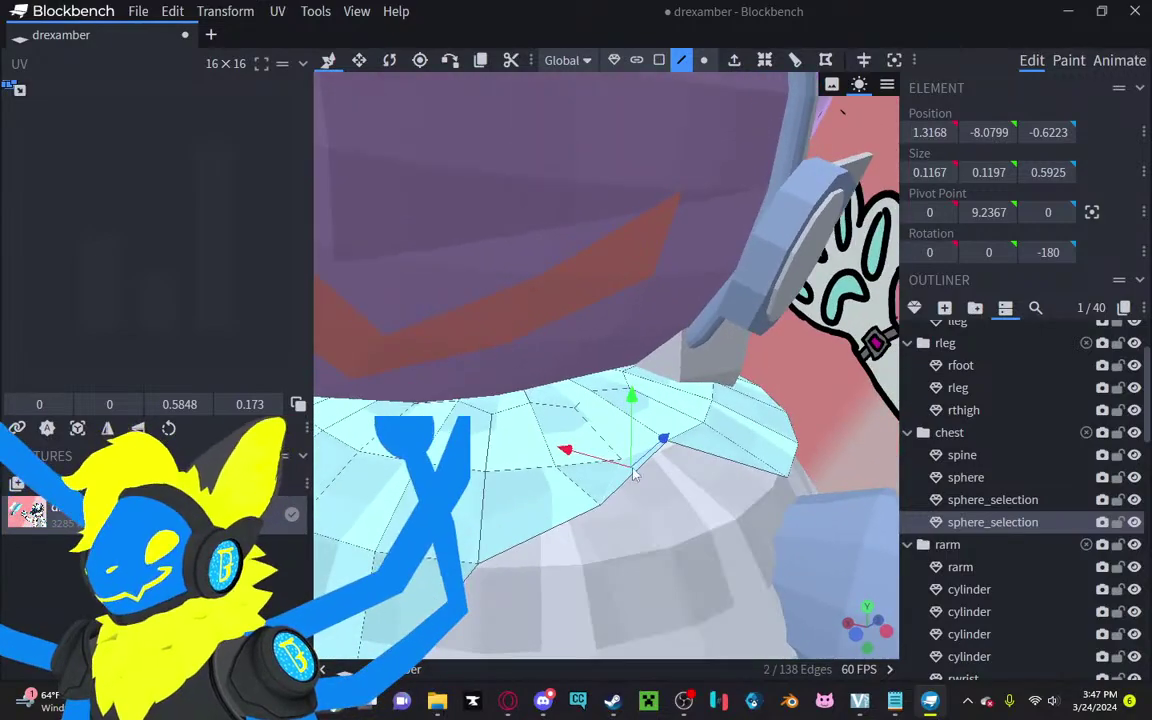
{"action": "left_click", "coordinate": [620, 485]}
{"action": "left_click", "coordinate": [613, 488]}
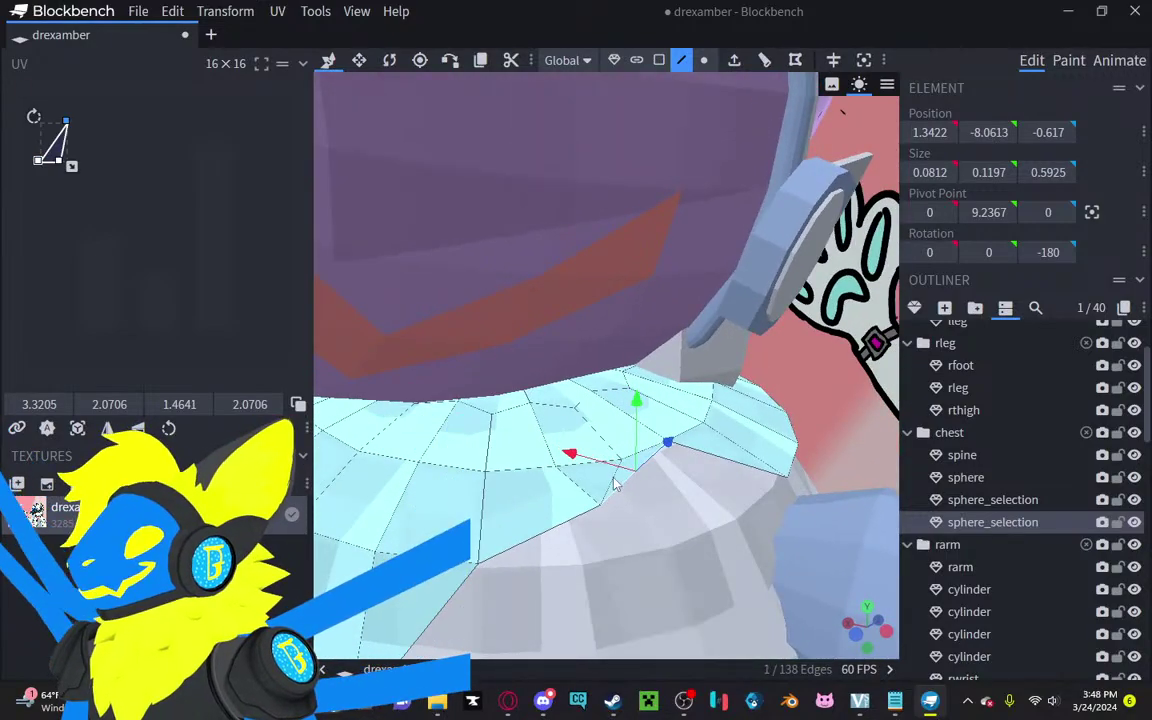
{"action": "left_click", "coordinate": [613, 484]}
{"action": "left_click", "coordinate": [704, 60]}
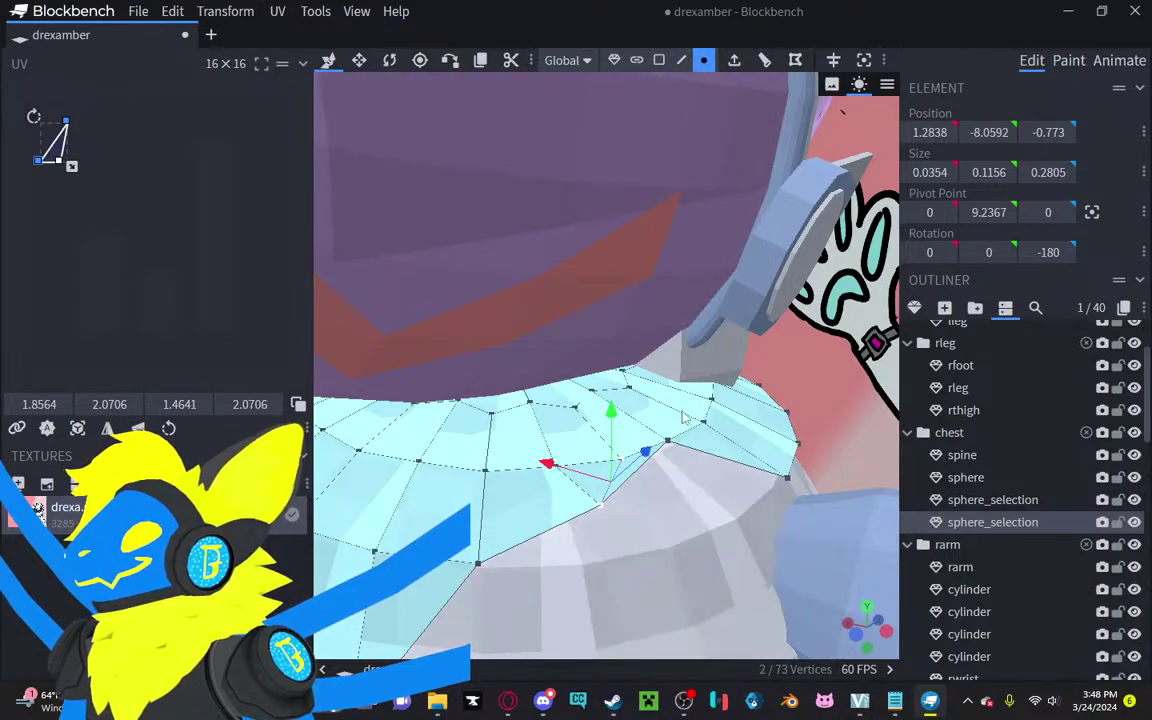
{"action": "left_click", "coordinate": [668, 441]}
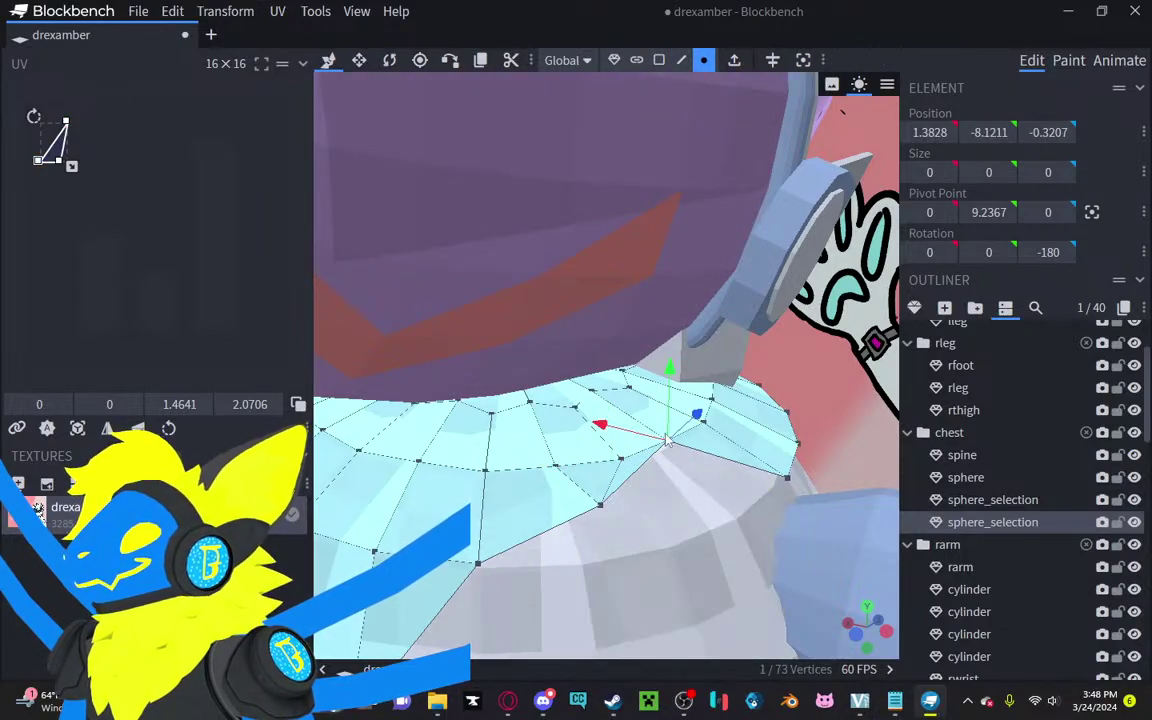
{"action": "left_click", "coordinate": [622, 462]}
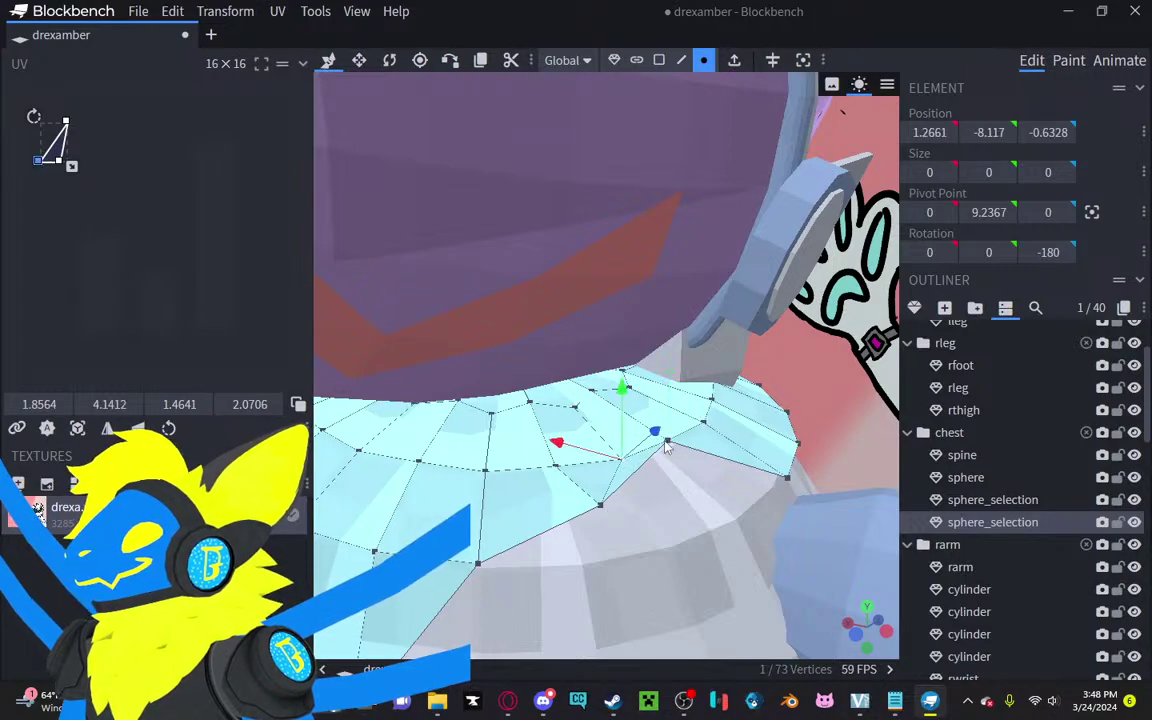
Step: Delete the leftover collar vertices at the back of the neck
{"action": "left_click", "coordinate": [681, 60]}
{"action": "left_click_drag", "start_coordinate": [752, 258], "coordinate": [590, 396]}
{"action": "key", "text": "Delete"}
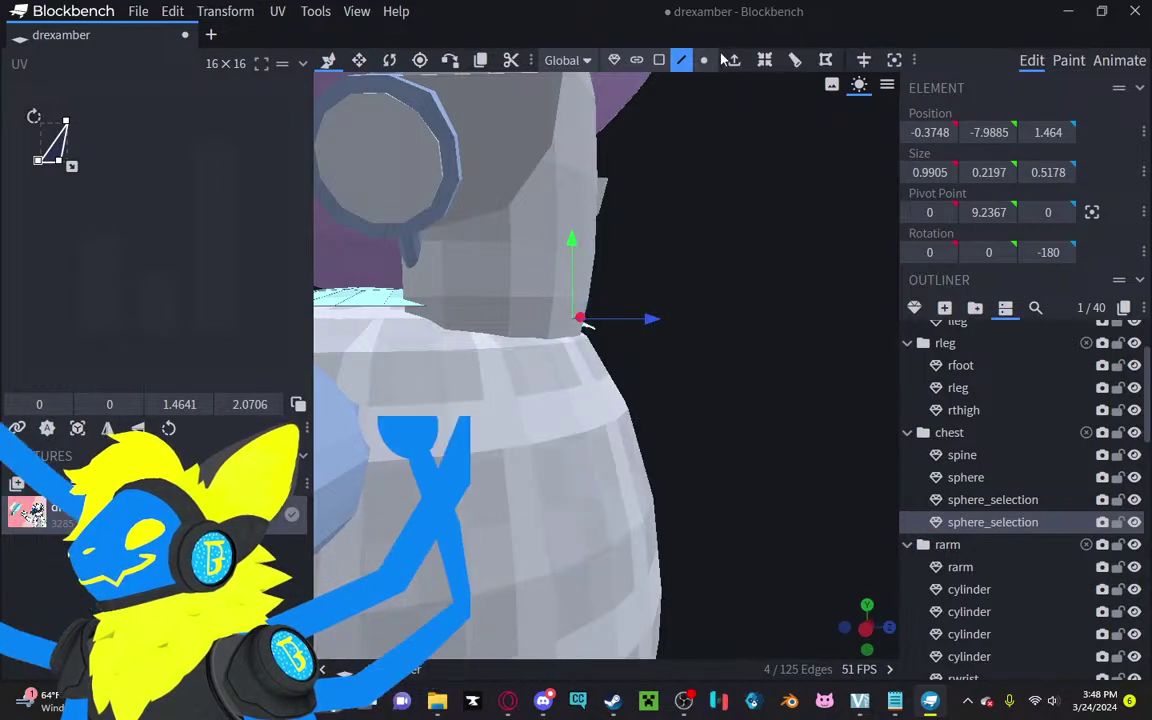
{"action": "left_click", "coordinate": [704, 61]}
{"action": "left_click_drag", "start_coordinate": [733, 237], "coordinate": [371, 281]}
{"action": "left_click_drag", "start_coordinate": [430, 285], "coordinate": [545, 298], "text": "ctrl"}
{"action": "key", "text": "Delete"}
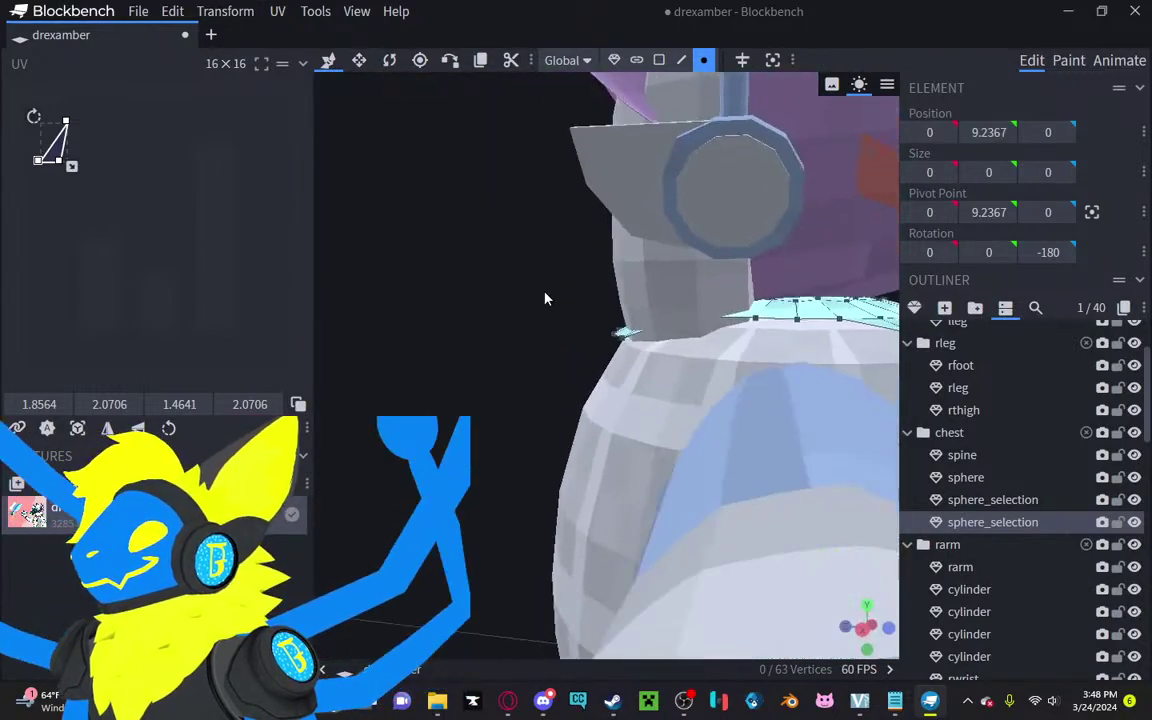
{"action": "left_click_drag", "start_coordinate": [482, 261], "coordinate": [572, 327]}
{"action": "key", "text": "Delete"}
{"action": "left_click_drag", "start_coordinate": [640, 366], "coordinate": [323, 317]}
{"action": "scroll", "coordinate": [1145, 505], "scroll_direction": "down", "scroll_amount": 10}
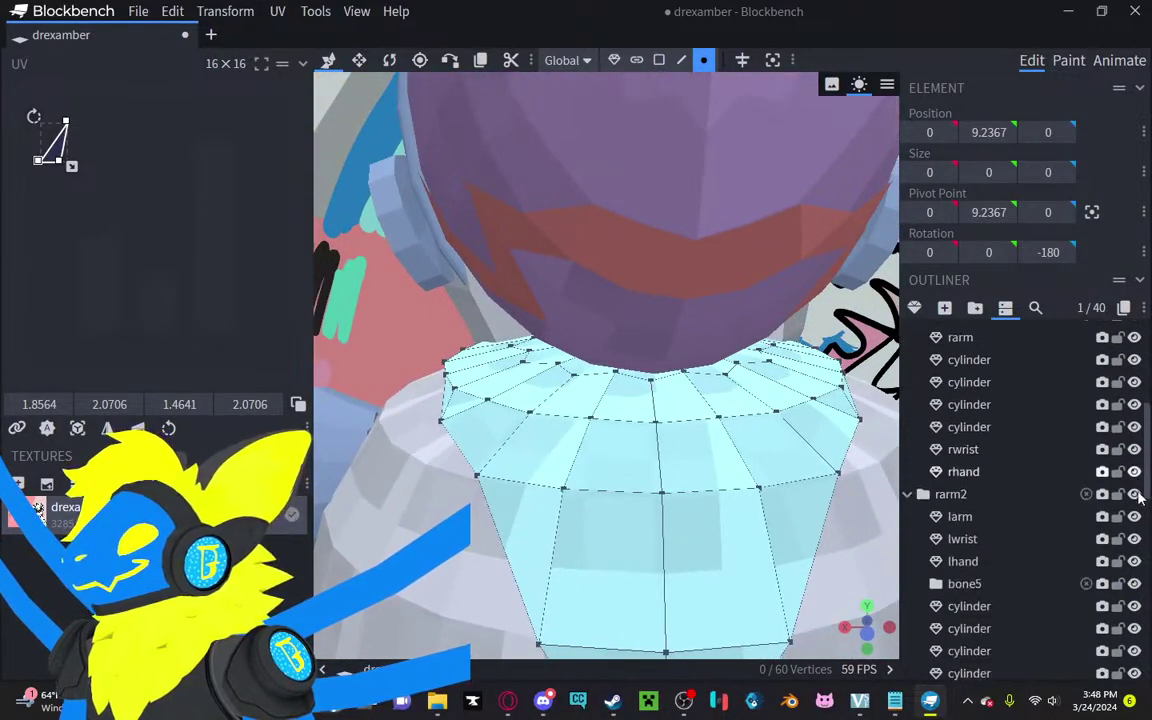
Step: Hide the head group and delete the collar's top centre vertex to open a neck hole
{"action": "left_click", "coordinate": [1134, 388]}
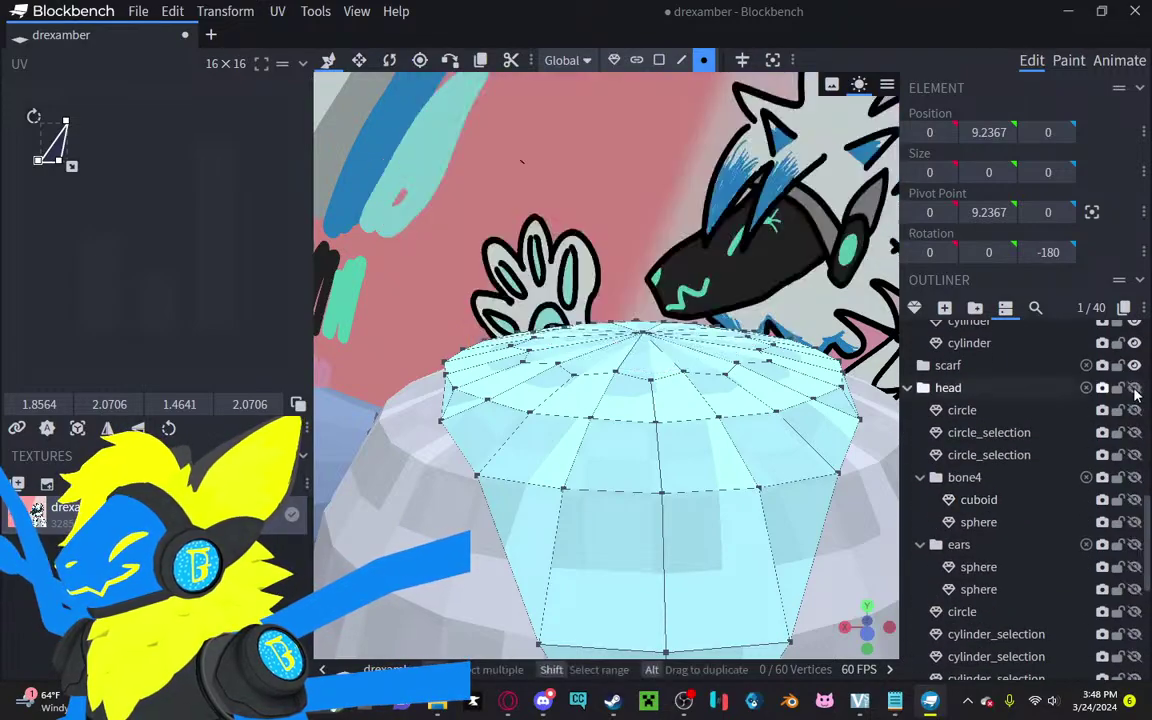
{"action": "left_click_drag", "start_coordinate": [782, 237], "coordinate": [775, 321]}
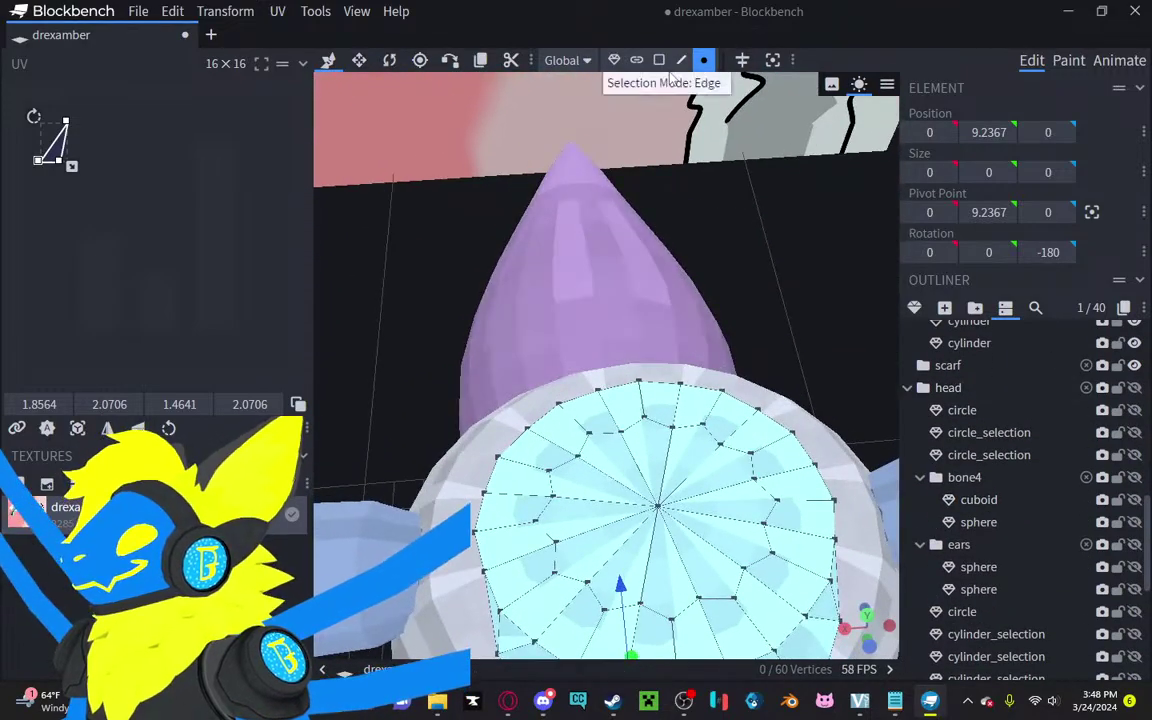
{"action": "left_click", "coordinate": [662, 508]}
{"action": "key", "text": "Delete"}
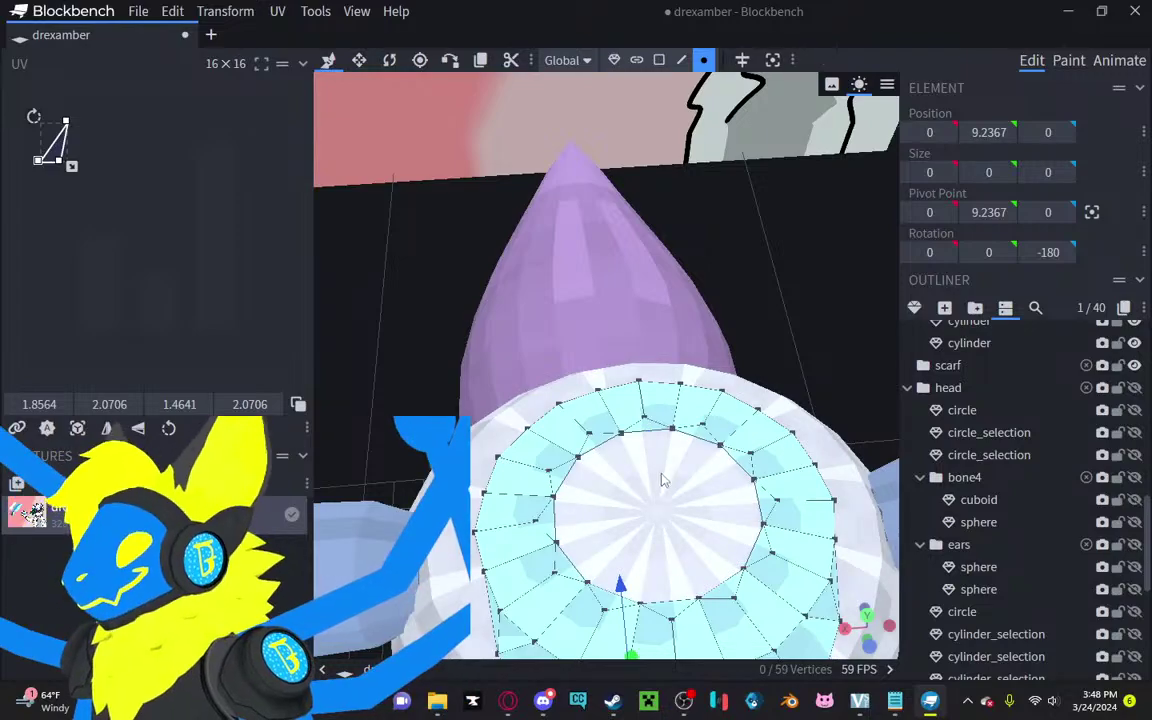
{"action": "left_click_drag", "start_coordinate": [663, 478], "coordinate": [591, 406]}
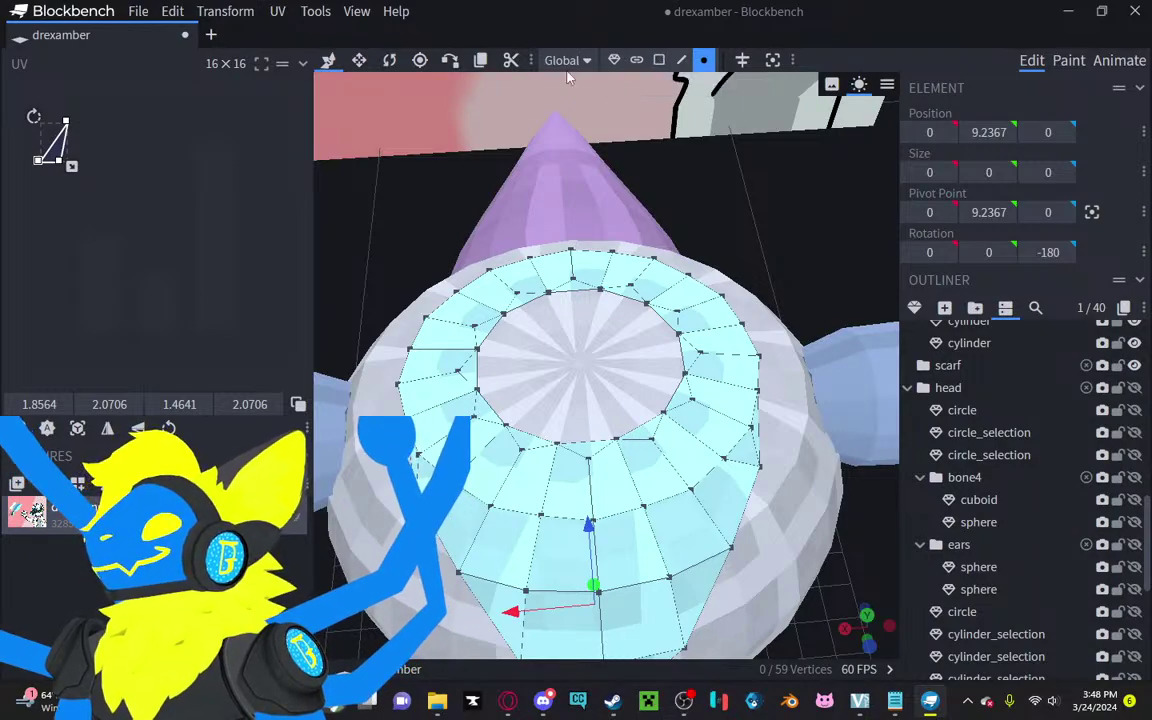
Step: Select the matching outer corner vertices on both sides of the collar above its pointed front
{"action": "left_click", "coordinate": [613, 61]}
{"action": "left_click_drag", "start_coordinate": [666, 130], "coordinate": [642, 100]}
{"action": "left_click_drag", "start_coordinate": [668, 194], "coordinate": [682, 59]}
{"action": "left_click", "coordinate": [703, 59]}
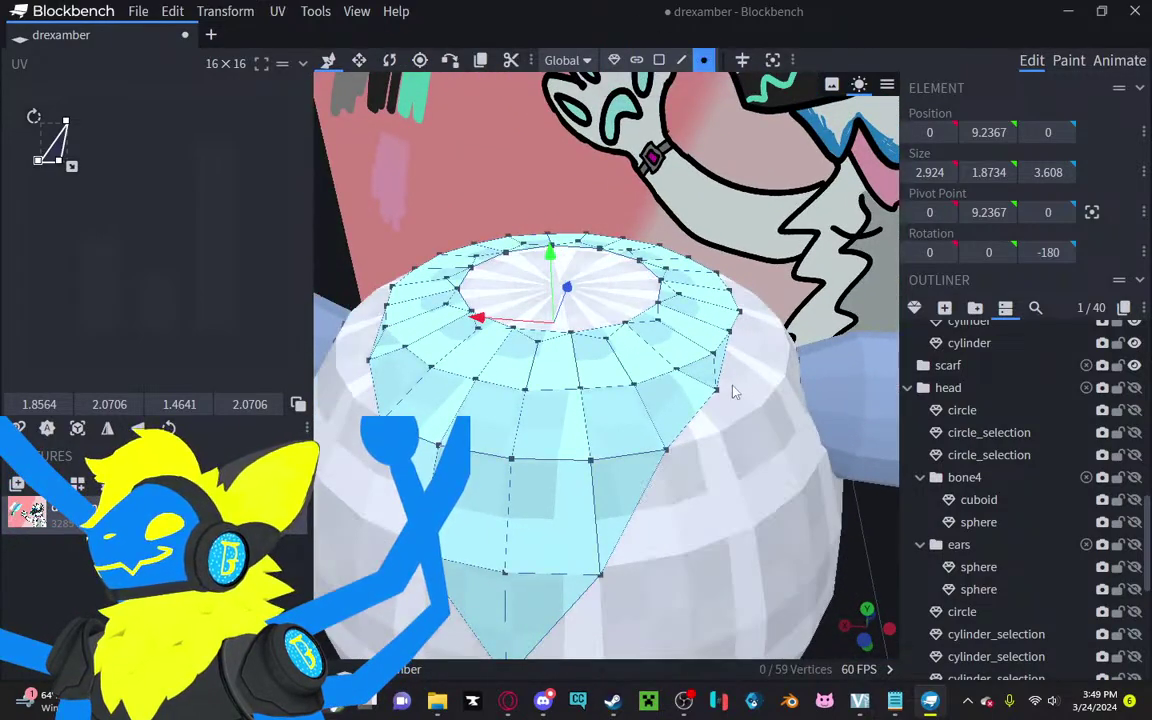
{"action": "left_click", "coordinate": [717, 388]}
{"action": "left_click", "coordinate": [368, 360], "text": "shift"}
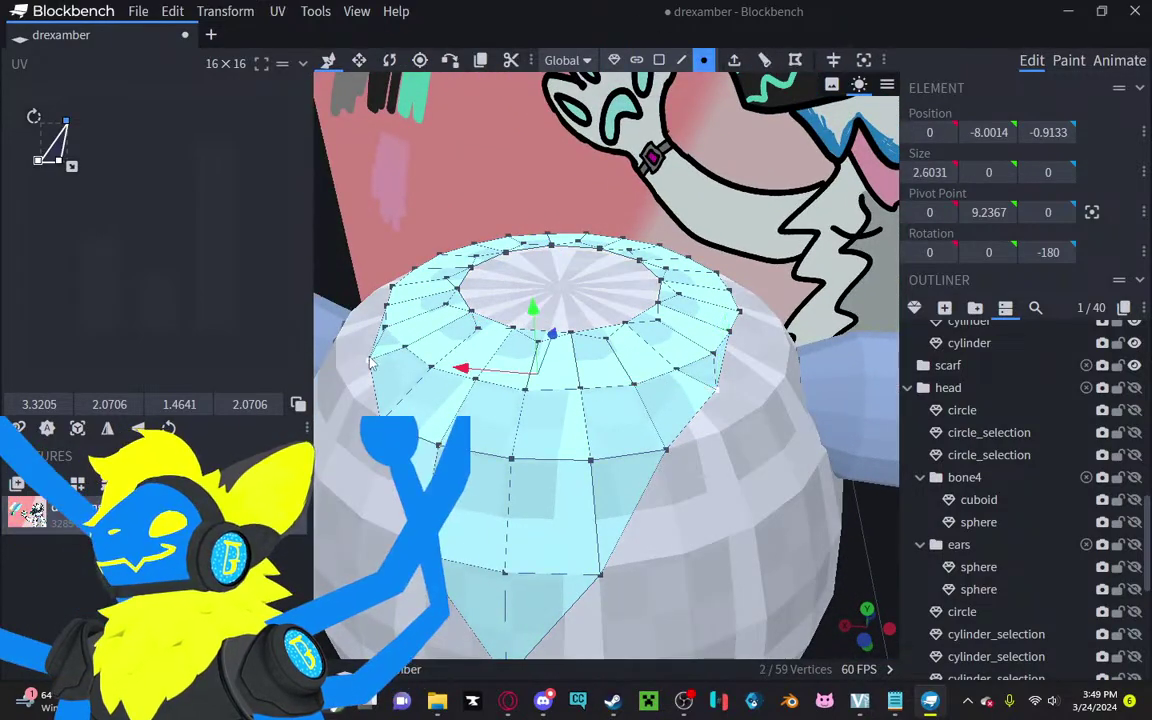
{"action": "left_click", "coordinate": [359, 59]}
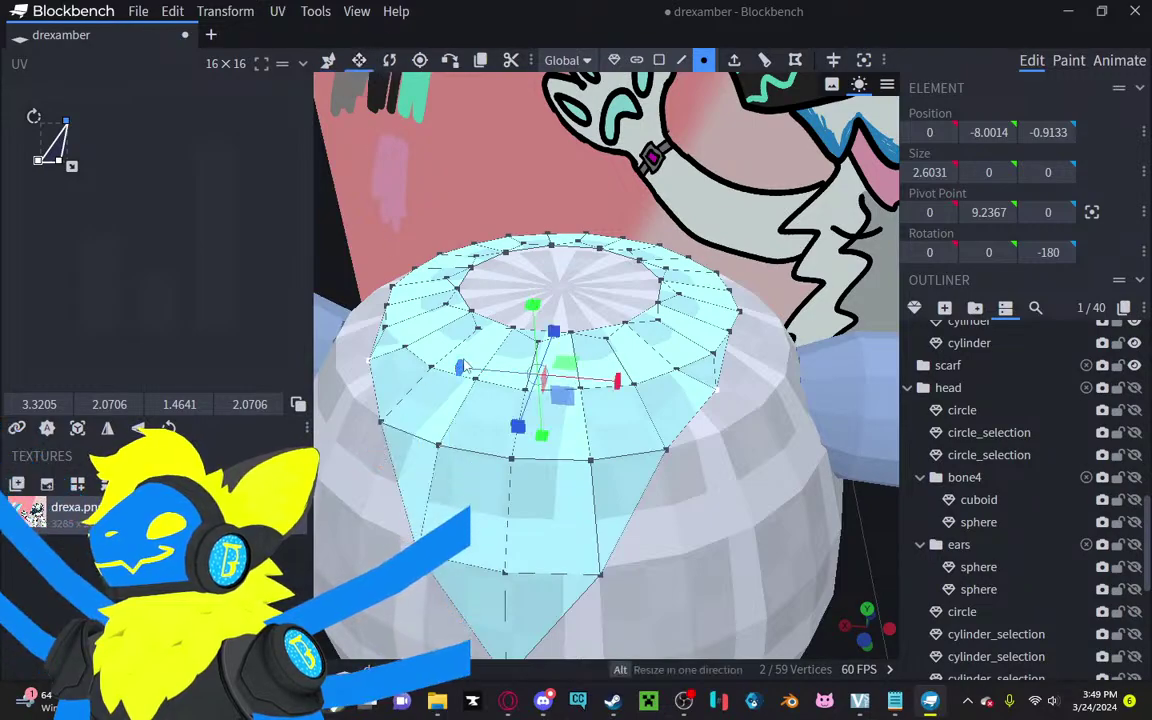
{"action": "left_click_drag", "start_coordinate": [462, 369], "coordinate": [479, 372]}
{"action": "left_click_drag", "start_coordinate": [470, 193], "coordinate": [511, 156]}
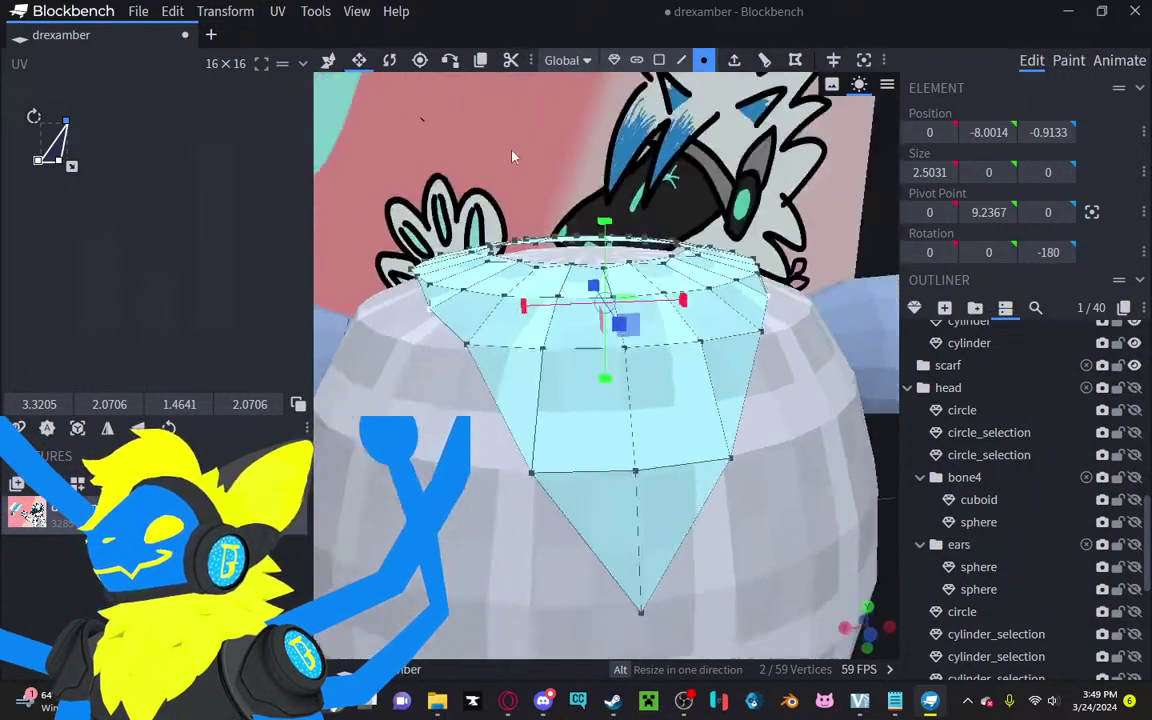
{"action": "key", "text": "ctrl+z"}
Step: Narrow the two collar corner vertices to an X size of 2.4531 and shift them to Y -8.0764, Z -1.0133
{"action": "mouse_move", "coordinate": [607, 223]}
{"action": "left_mouse_down"}
{"action": "mouse_move", "coordinate": [612, 246]}
{"action": "mouse_move", "coordinate": [604, 227]}
{"action": "left_mouse_up"}
{"action": "key", "text": "v"}
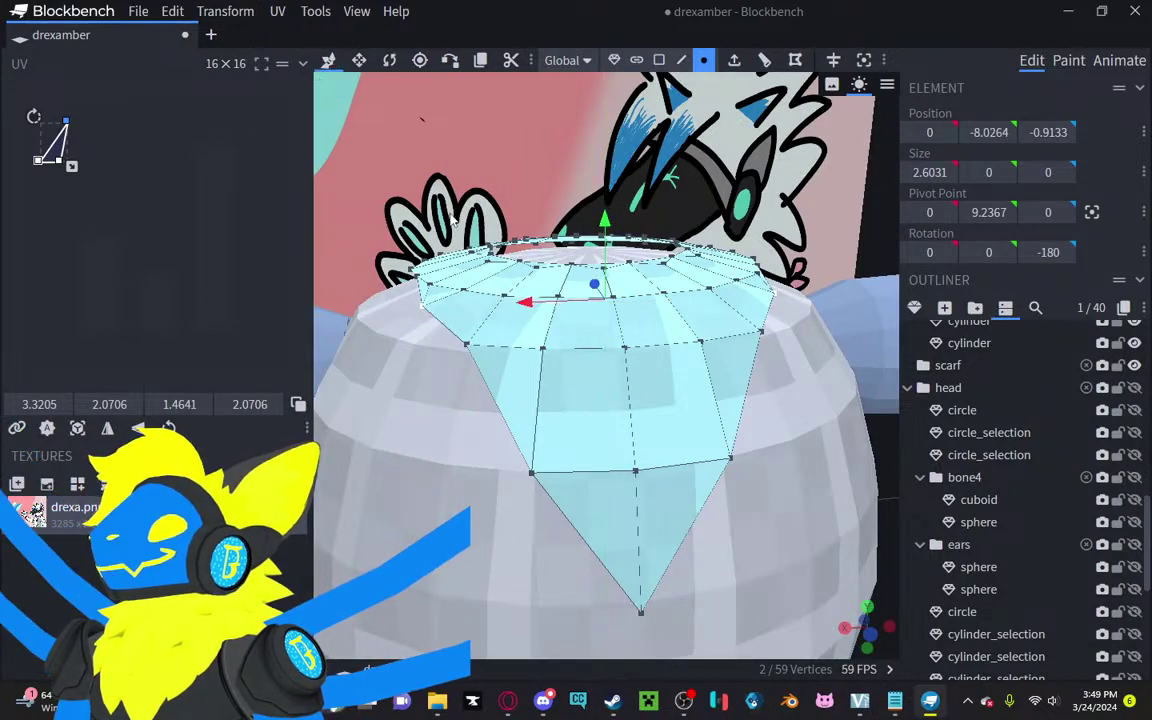
{"action": "left_click", "coordinate": [359, 60]}
{"action": "left_click_drag", "start_coordinate": [527, 301], "coordinate": [568, 308]}
{"action": "left_click", "coordinate": [338, 62]}
{"action": "left_click_drag", "start_coordinate": [343, 130], "coordinate": [528, 158]}
{"action": "left_click_drag", "start_coordinate": [741, 197], "coordinate": [744, 206]}
{"action": "left_click_drag", "start_coordinate": [676, 259], "coordinate": [688, 259]}
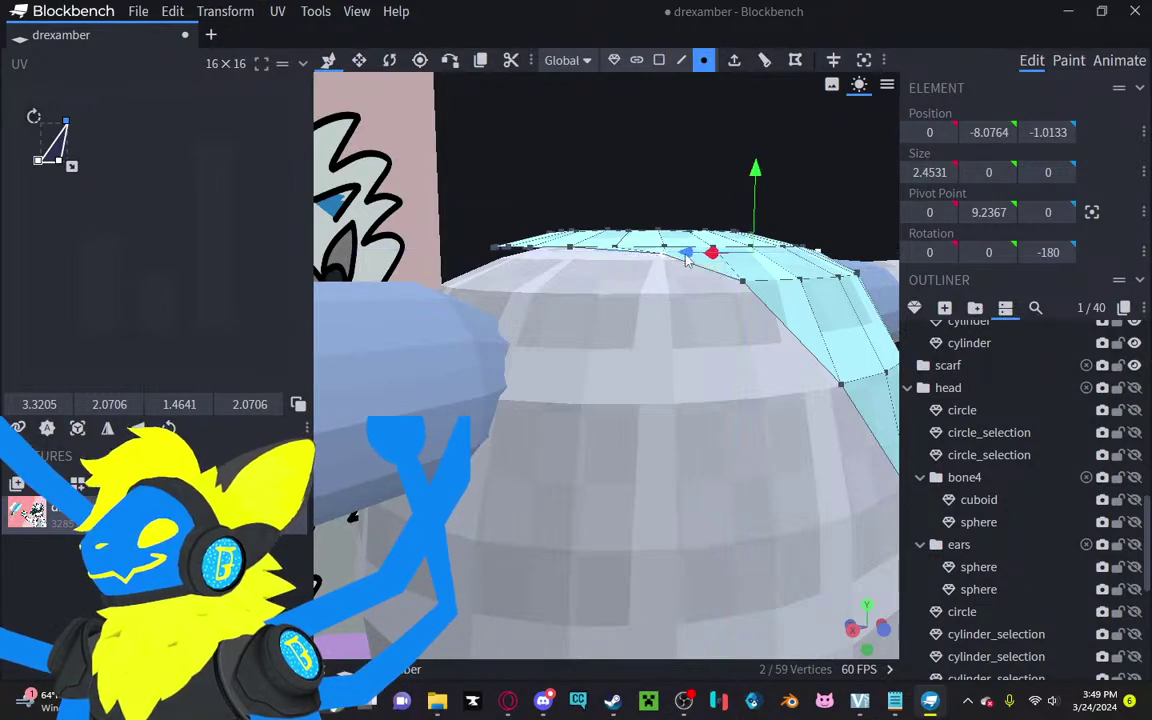
{"action": "left_click_drag", "start_coordinate": [667, 120], "coordinate": [607, 182]}
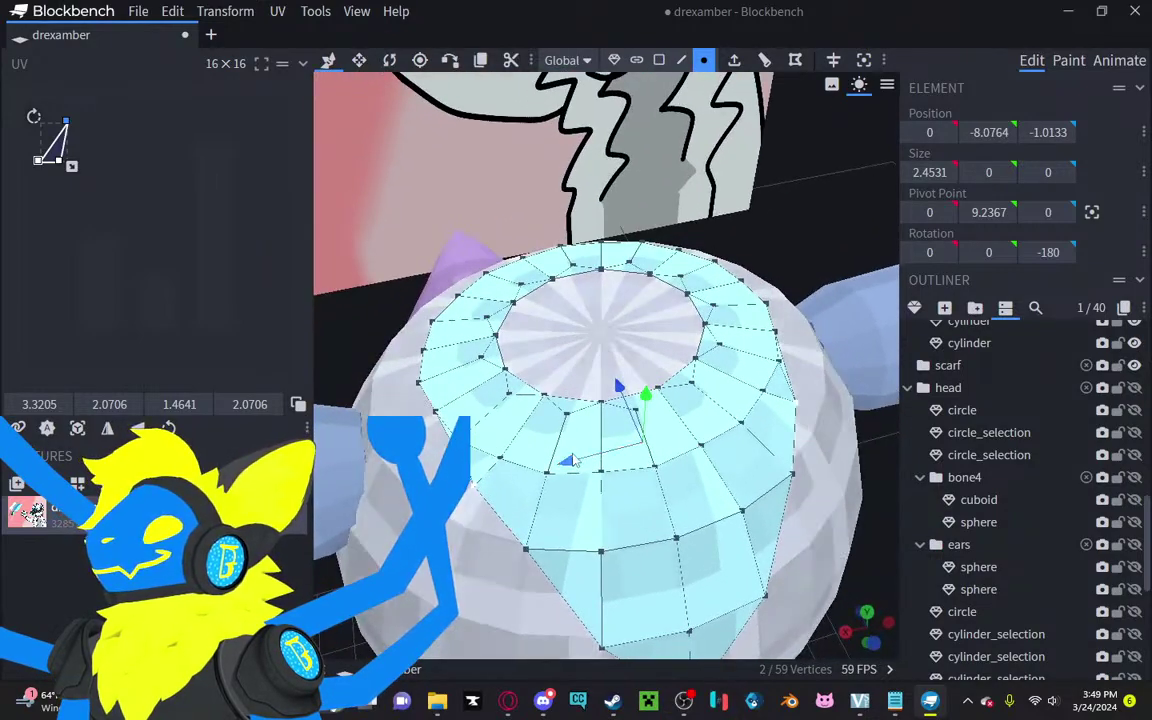
Step: Make the head group visible again and clear the mesh selection
{"action": "left_click", "coordinate": [462, 269]}
{"action": "left_click", "coordinate": [558, 451]}
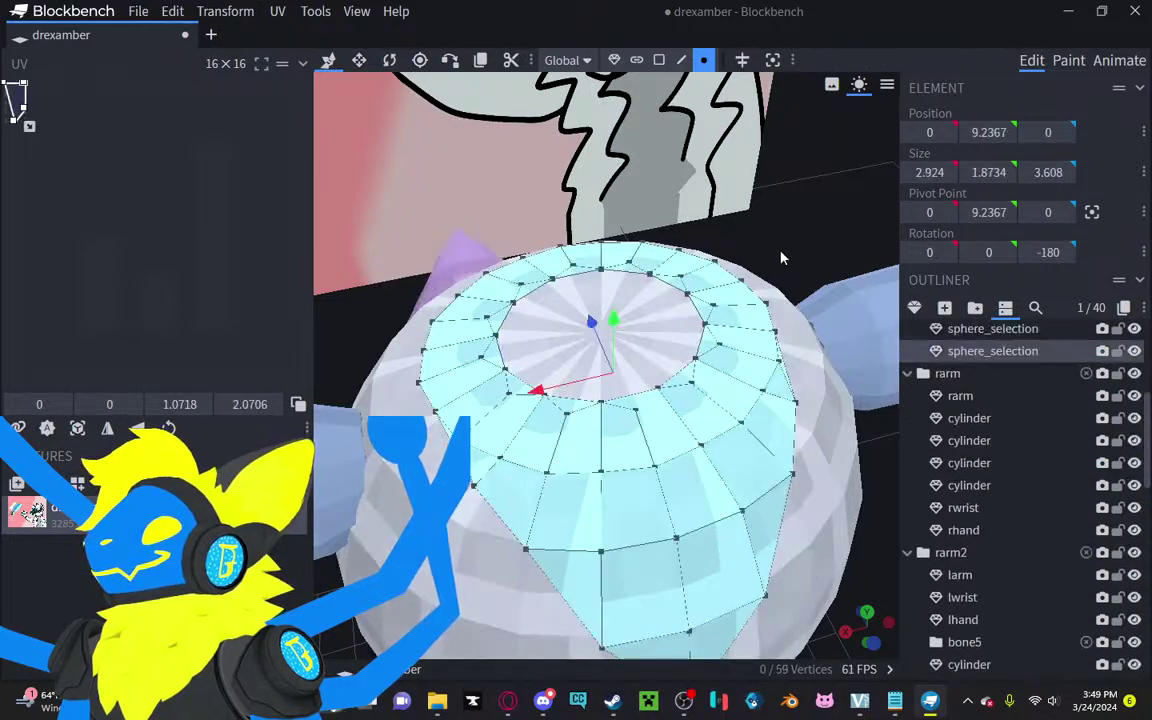
{"action": "mouse_move", "coordinate": [781, 254]}
{"action": "left_mouse_down"}
{"action": "mouse_move", "coordinate": [680, 176]}
{"action": "mouse_move", "coordinate": [757, 205]}
{"action": "mouse_move", "coordinate": [598, 134]}
{"action": "mouse_move", "coordinate": [805, 198]}
{"action": "left_mouse_up"}
{"action": "scroll", "coordinate": [1127, 522], "scroll_direction": "down", "scroll_amount": 3}
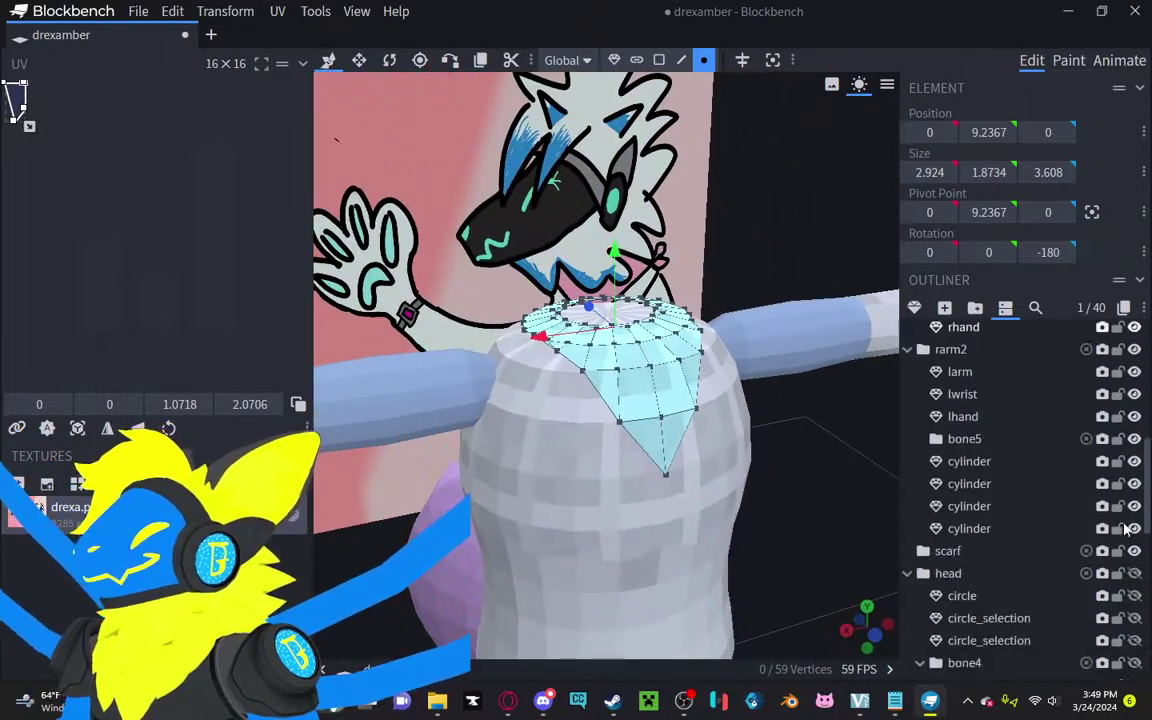
{"action": "left_click", "coordinate": [1134, 536]}
{"action": "left_click_drag", "start_coordinate": [706, 170], "coordinate": [798, 186]}
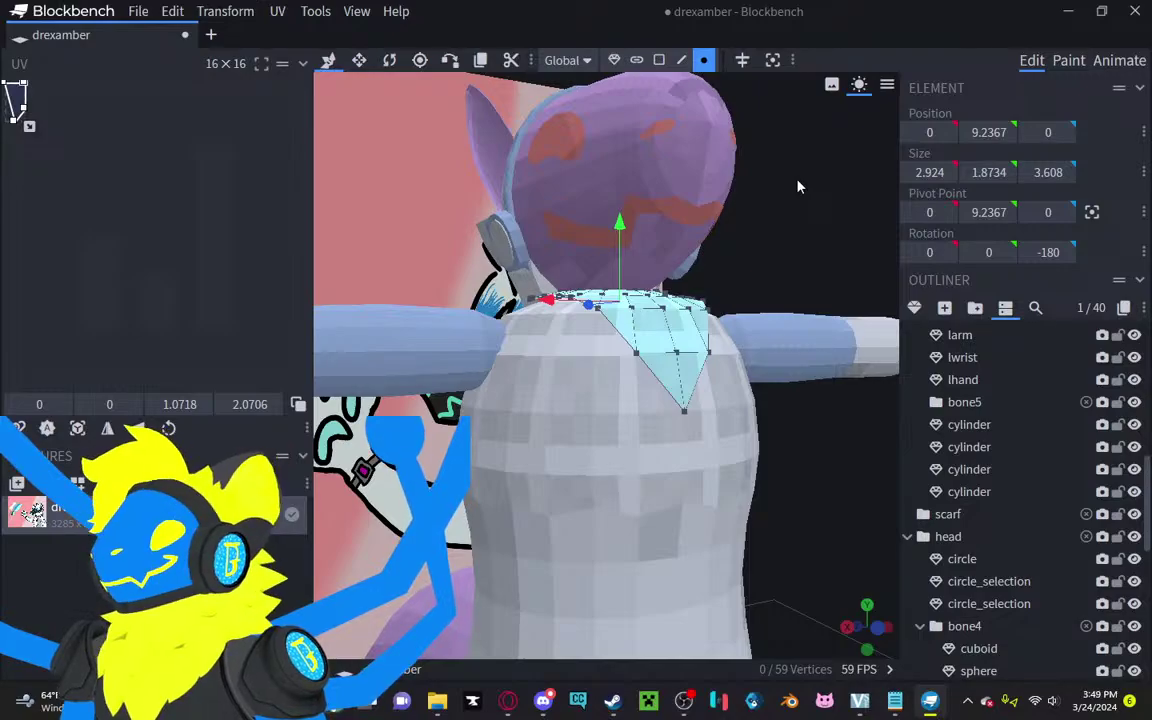
{"action": "left_click_drag", "start_coordinate": [792, 180], "coordinate": [532, 257]}
{"action": "scroll", "coordinate": [1024, 490], "scroll_direction": "down", "scroll_amount": 10}
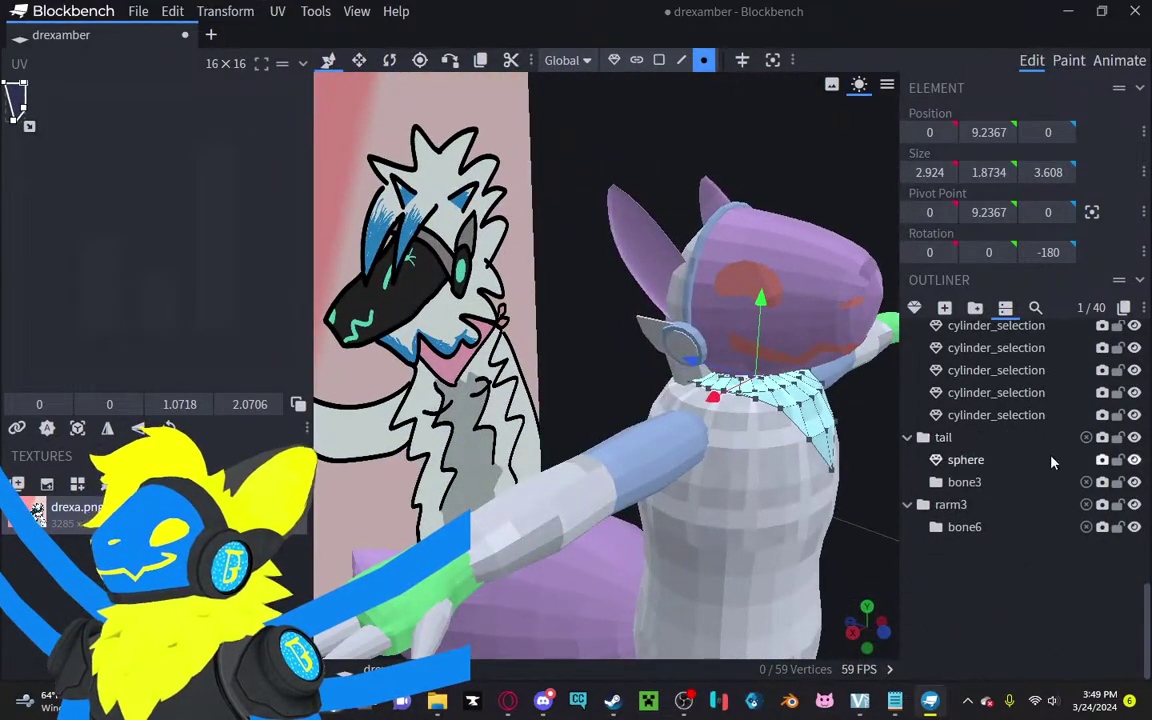
{"action": "left_click", "coordinate": [1041, 558]}
{"action": "left_click_drag", "start_coordinate": [384, 366], "coordinate": [376, 362]}
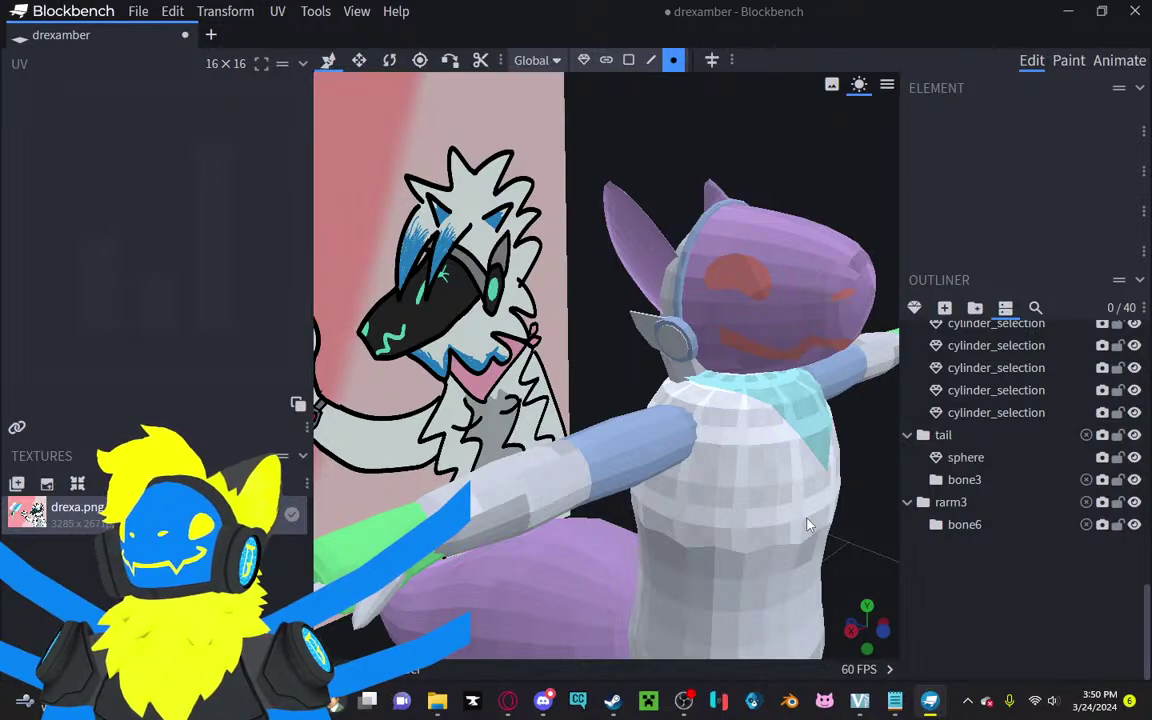
Step: Try to select all the character's meshes except the visor, eye, nose and mouth pieces
{"action": "left_click_drag", "start_coordinate": [900, 509], "coordinate": [678, 494]}
{"action": "scroll", "coordinate": [745, 538], "scroll_direction": "down", "scroll_amount": 4}
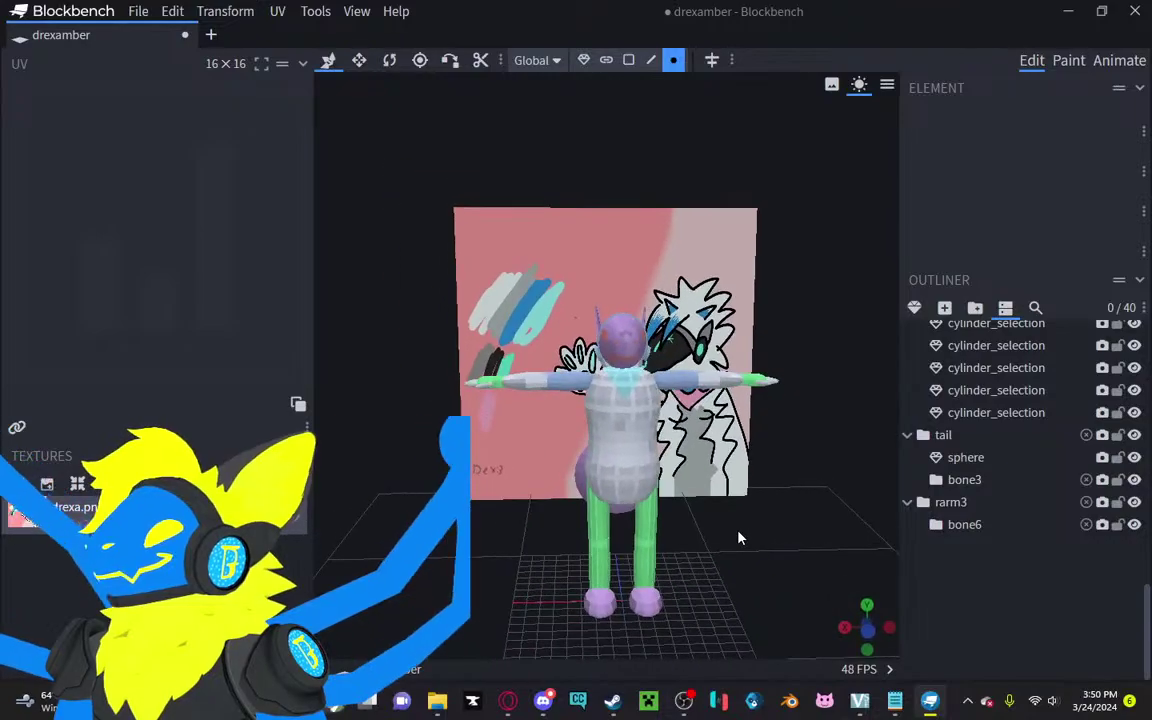
{"action": "right_click_drag", "start_coordinate": [738, 537], "coordinate": [712, 442]}
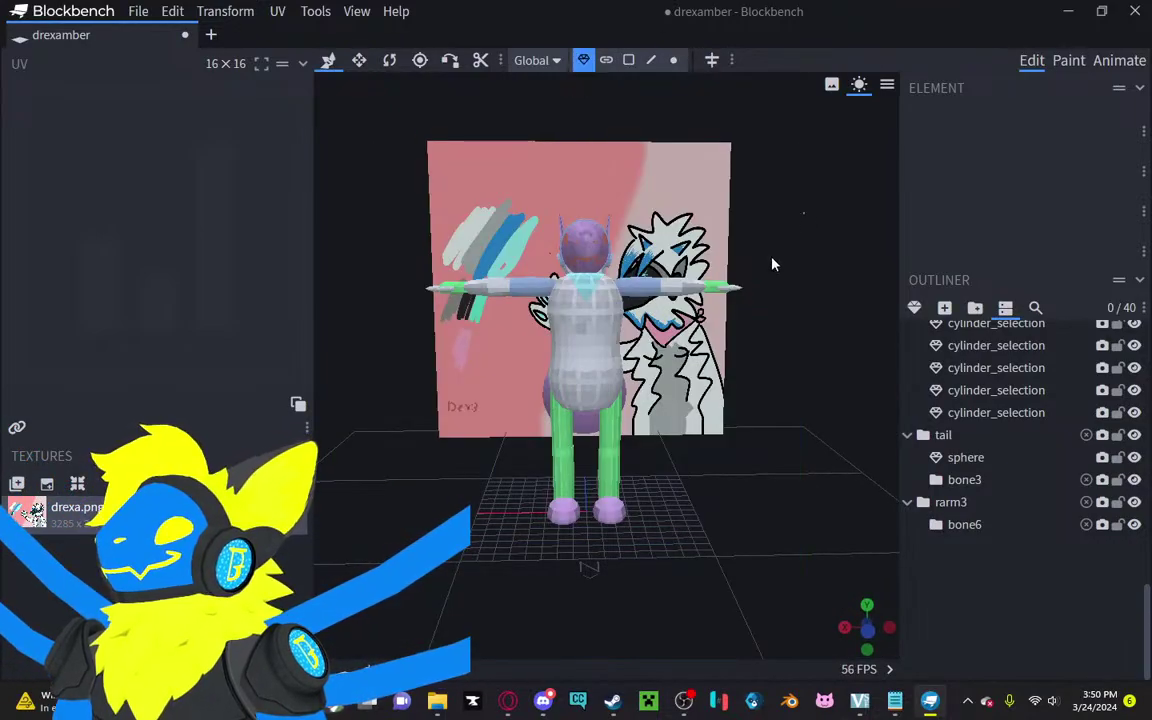
{"action": "left_click_drag", "start_coordinate": [802, 211], "coordinate": [387, 643], "text": "ctrl"}
{"action": "scroll", "coordinate": [480, 535], "scroll_direction": "up", "scroll_amount": 5}
{"action": "left_click_drag", "start_coordinate": [478, 500], "coordinate": [532, 555]}
{"action": "scroll", "coordinate": [545, 415], "scroll_direction": "up", "scroll_amount": 4}
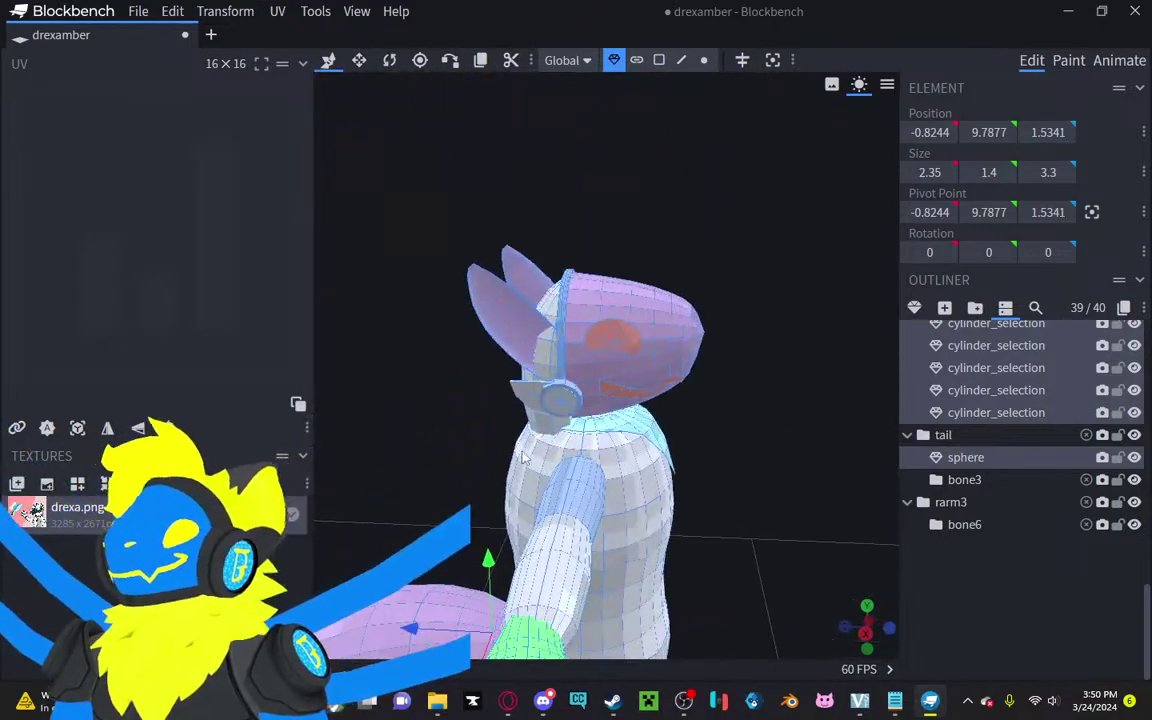
{"action": "left_click", "coordinate": [643, 333], "text": "ctrl"}
{"action": "left_click", "coordinate": [685, 336], "text": "ctrl"}
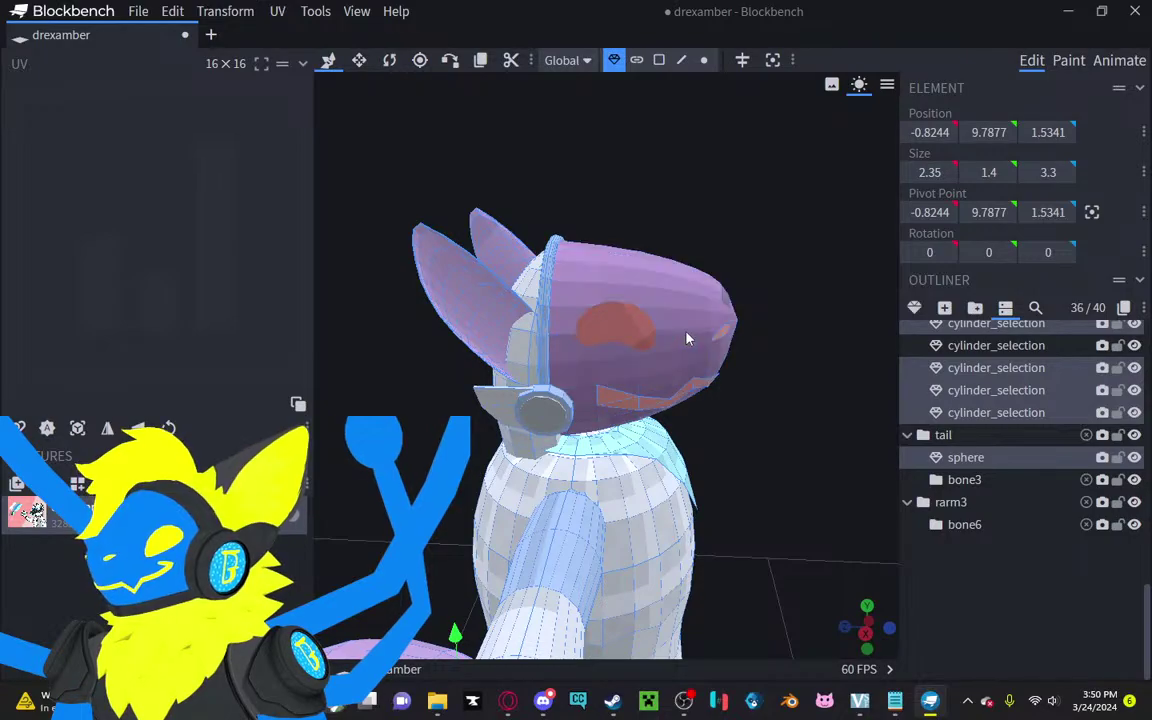
{"action": "left_click", "coordinate": [722, 336], "text": "ctrl"}
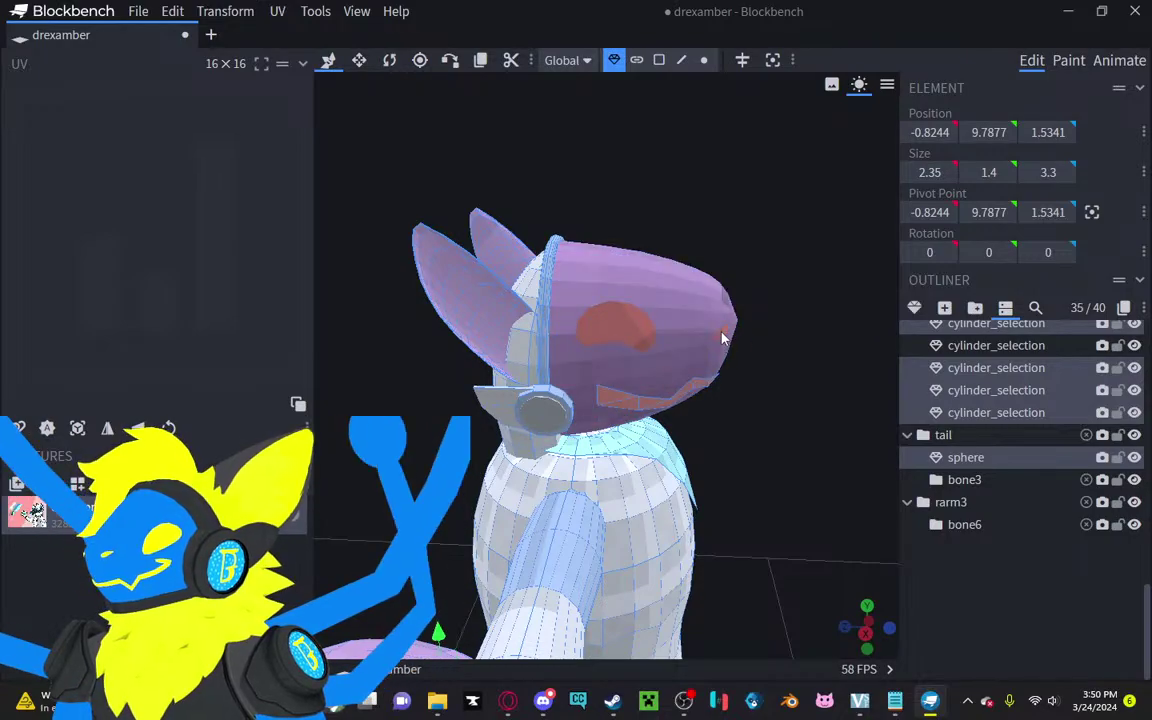
{"action": "left_click", "coordinate": [701, 381], "text": "ctrl"}
{"action": "left_click_drag", "start_coordinate": [737, 414], "coordinate": [593, 431]}
{"action": "scroll", "coordinate": [593, 431], "scroll_direction": "up", "scroll_amount": 4}
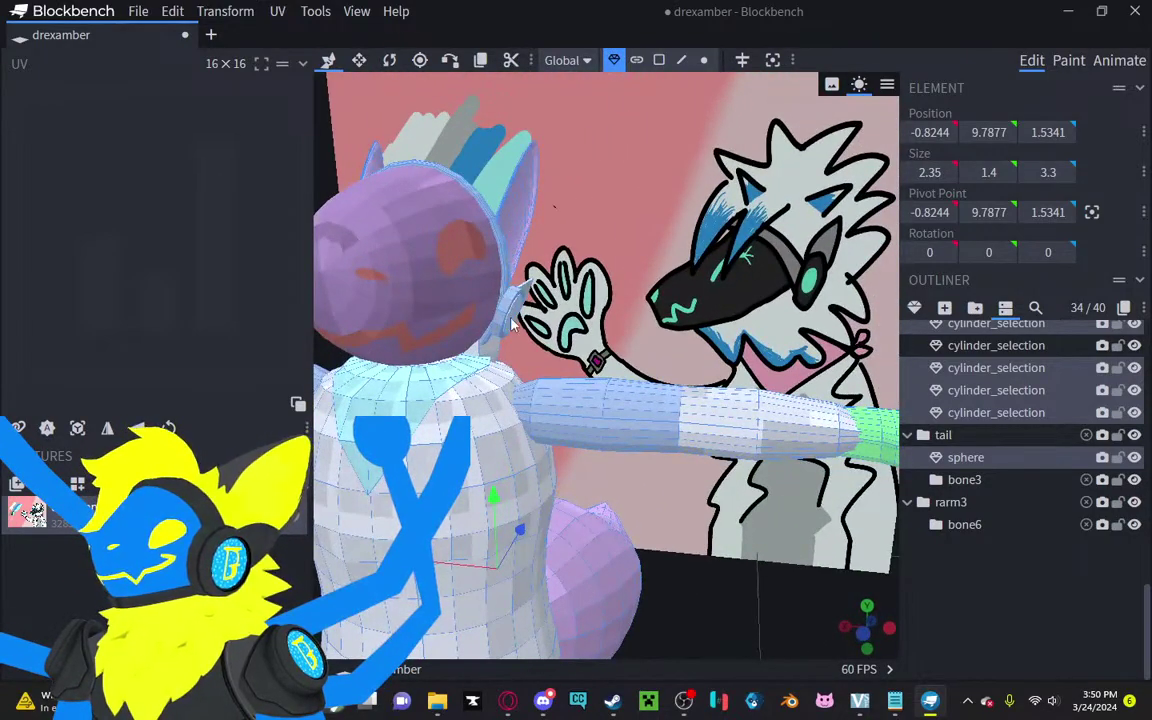
Step: Examine the whole figure against the reference art and clear the selection
{"action": "scroll", "coordinate": [631, 322], "scroll_direction": "down", "scroll_amount": 10}
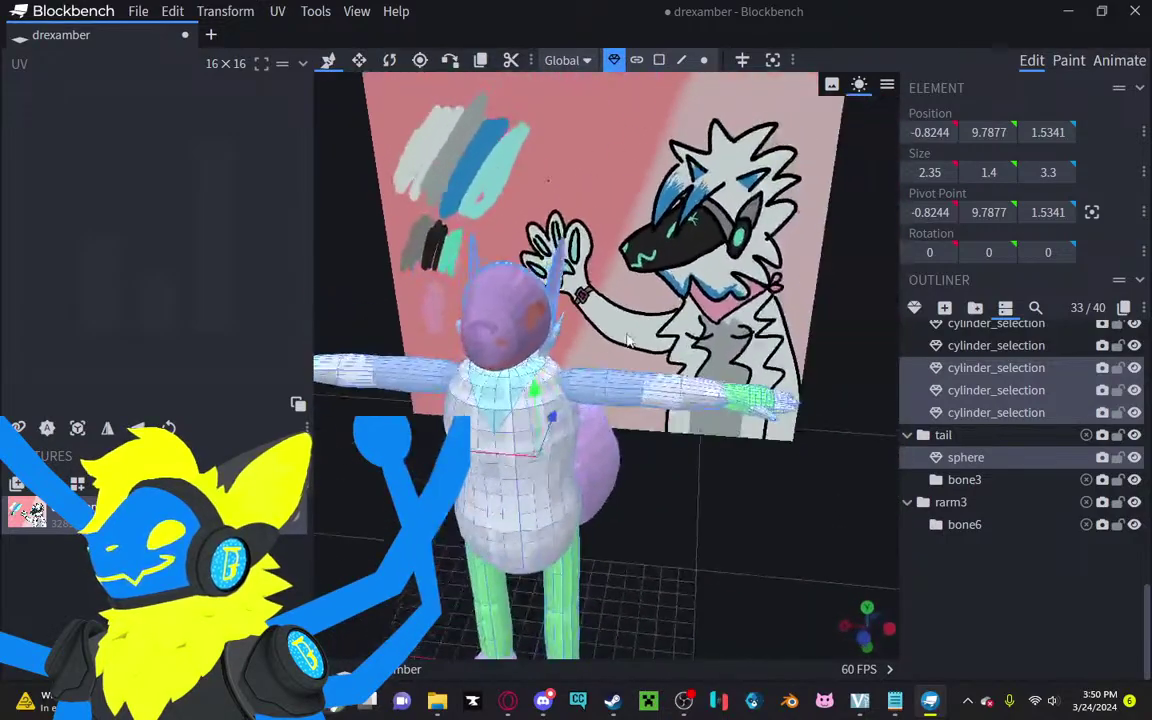
{"action": "scroll", "coordinate": [636, 333], "scroll_direction": "down", "scroll_amount": 1}
{"action": "left_click_drag", "start_coordinate": [636, 333], "coordinate": [720, 314]}
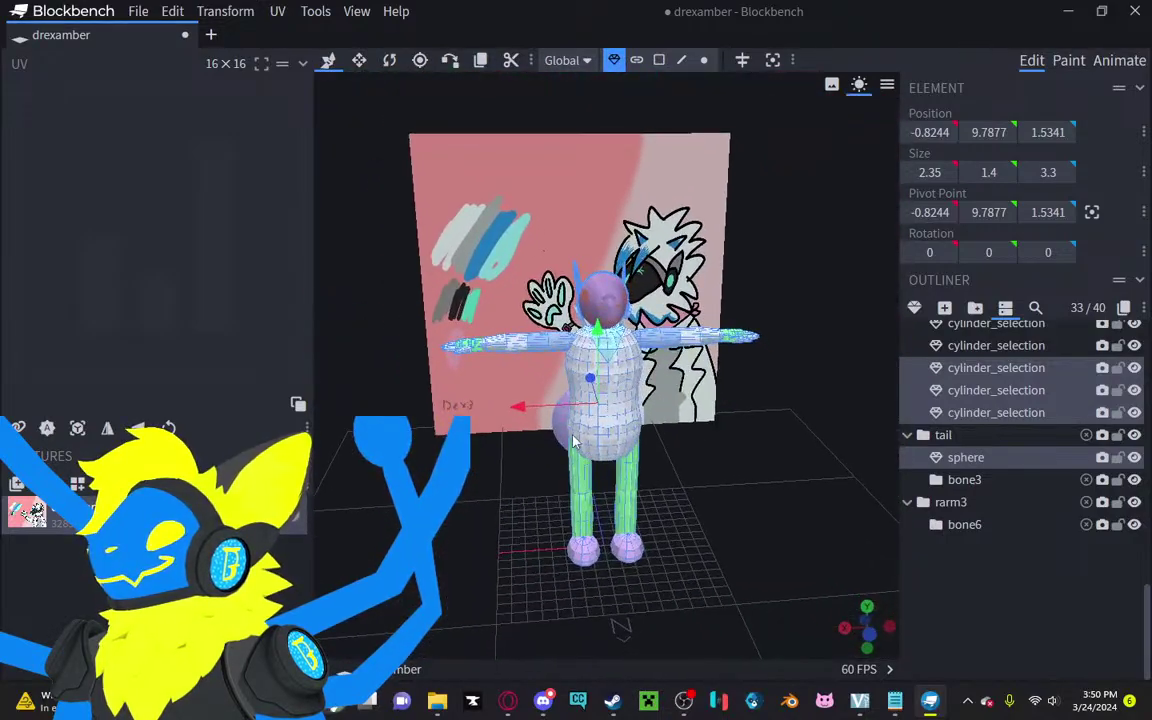
{"action": "scroll", "coordinate": [584, 446], "scroll_direction": "up", "scroll_amount": 5}
{"action": "scroll", "coordinate": [584, 446], "scroll_direction": "up", "scroll_amount": 2}
{"action": "left_click_drag", "start_coordinate": [460, 491], "coordinate": [491, 514]}
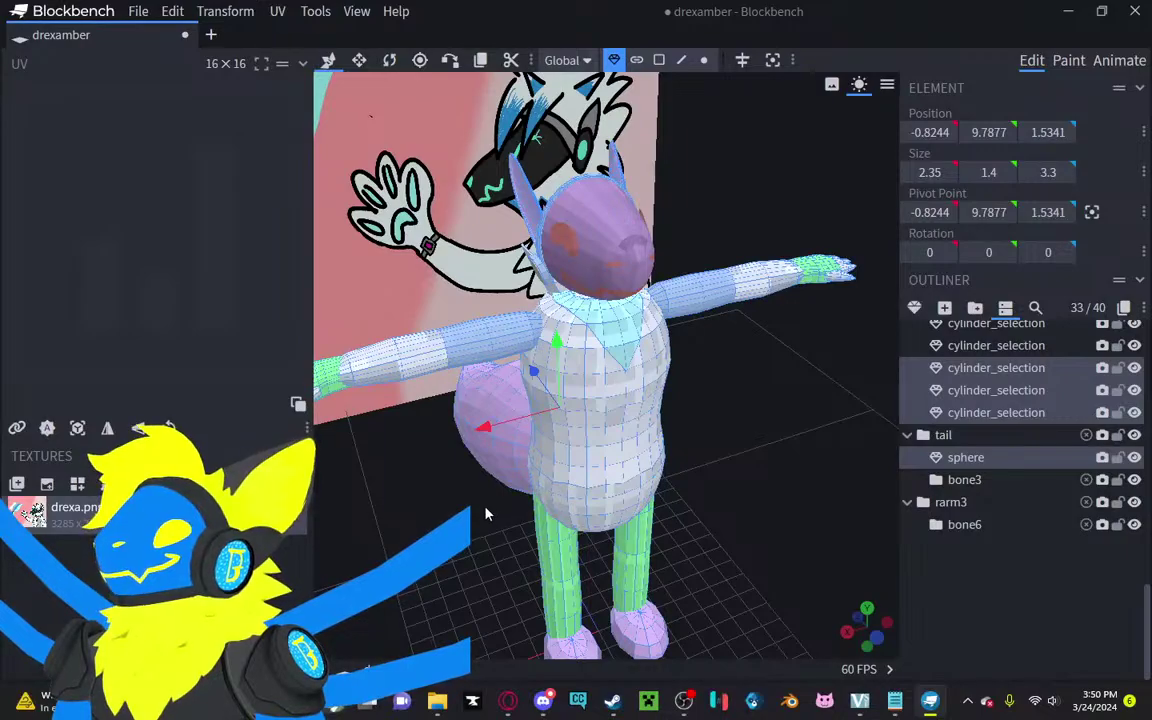
{"action": "right_click_drag", "start_coordinate": [489, 511], "coordinate": [661, 491]}
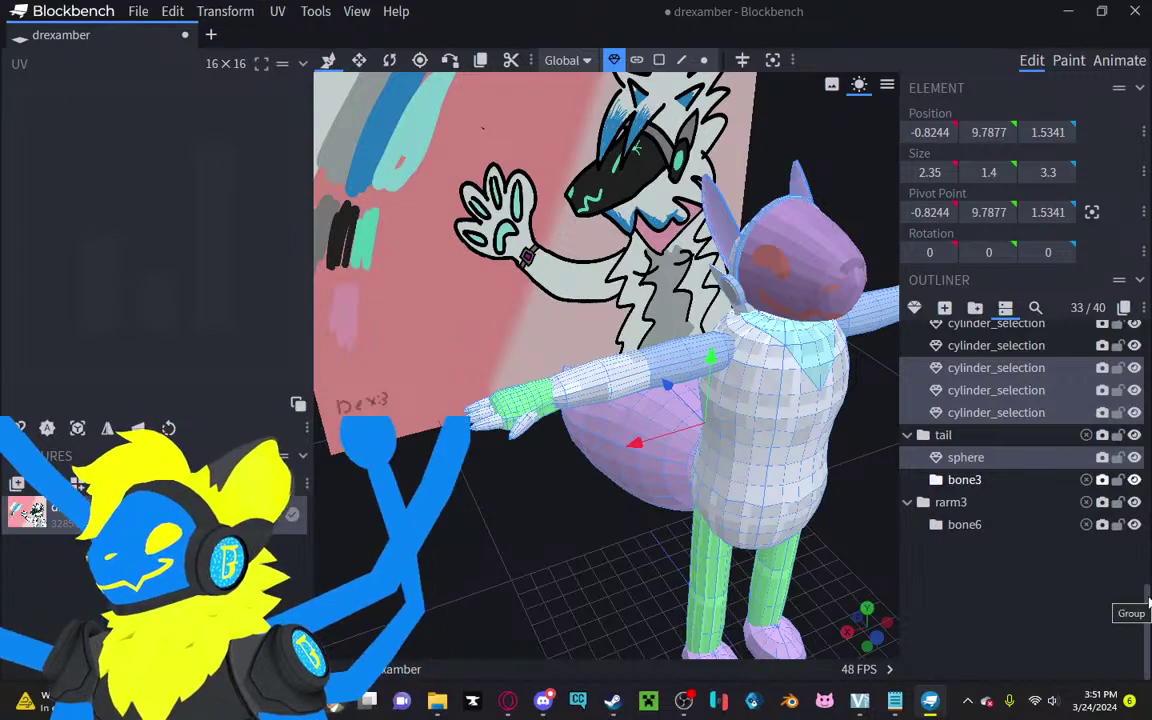
{"action": "left_click", "coordinate": [450, 445]}
Step: Split the ring of faces nearest the hand end of the rwrist mesh's wide section into a separate mesh
{"action": "scroll", "coordinate": [410, 504], "scroll_direction": "up", "scroll_amount": 6}
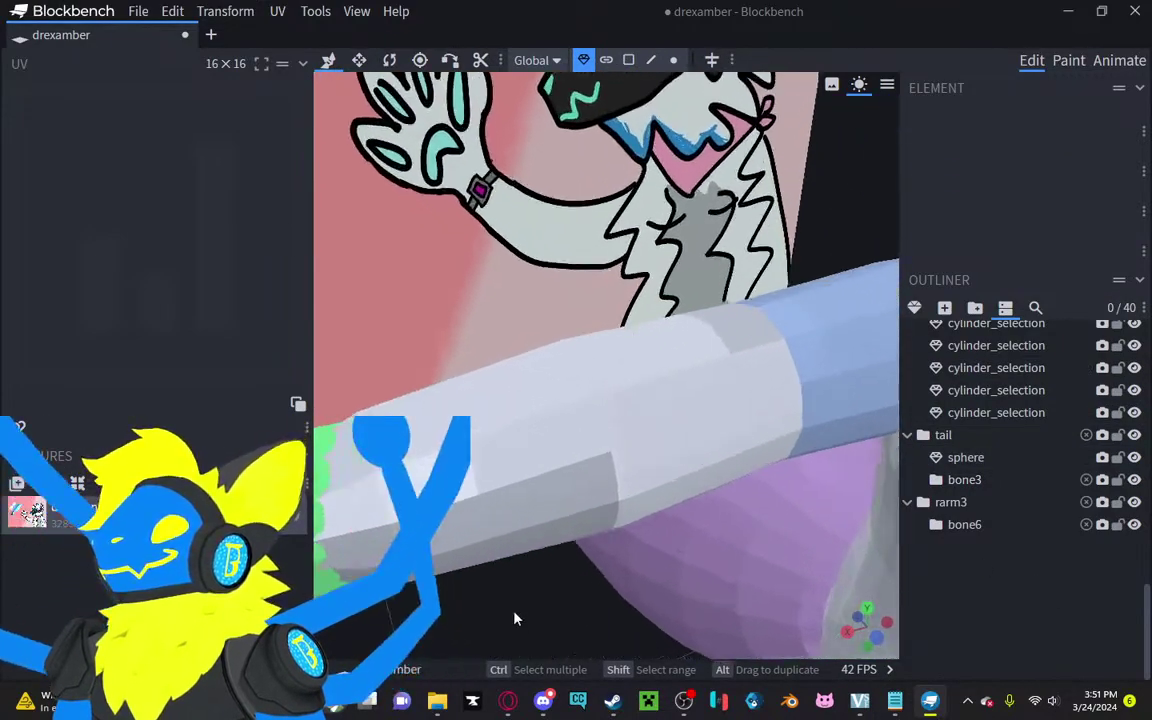
{"action": "right_click_drag", "start_coordinate": [514, 612], "coordinate": [613, 568]}
{"action": "left_click", "coordinate": [591, 479]}
{"action": "right_click_drag", "start_coordinate": [591, 479], "coordinate": [553, 483]}
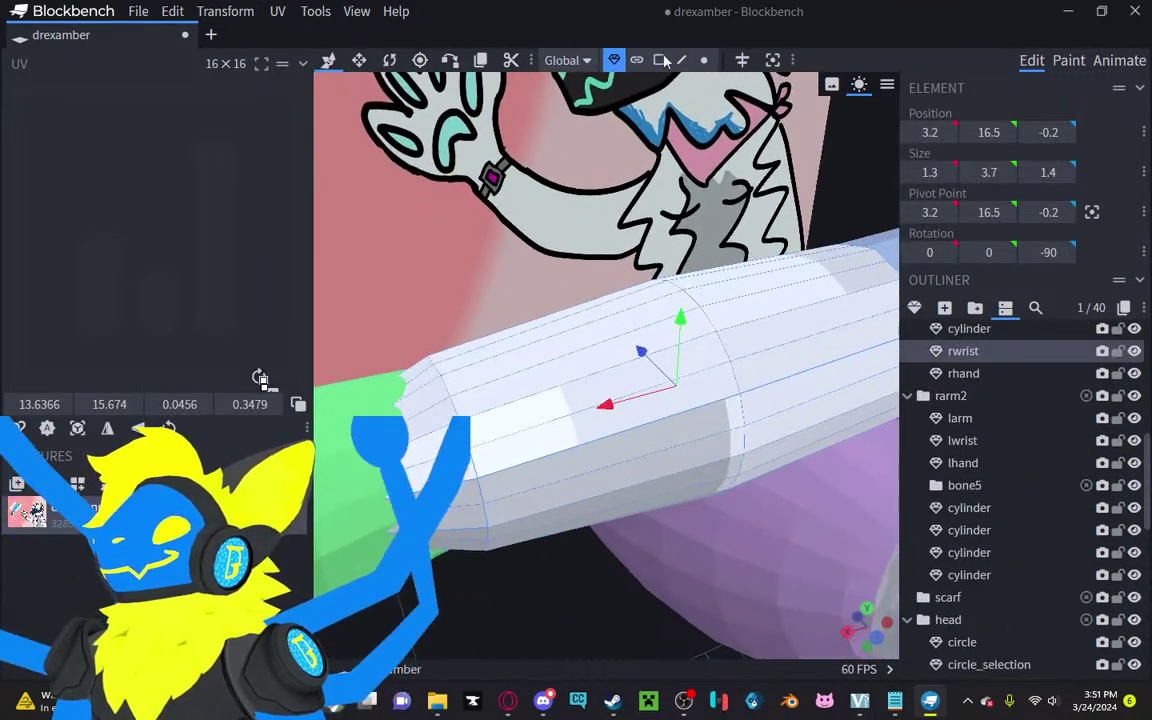
{"action": "left_click", "coordinate": [682, 60]}
{"action": "left_click", "coordinate": [570, 412]}
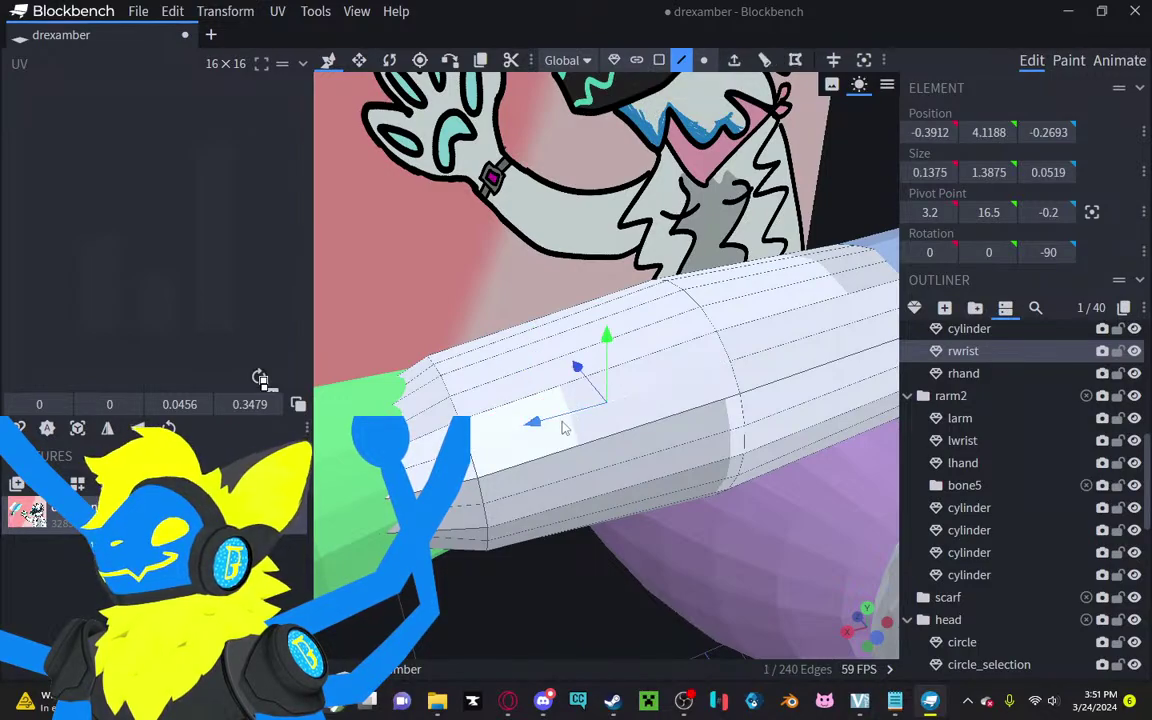
{"action": "left_click", "coordinate": [665, 63]}
{"action": "left_click_drag", "start_coordinate": [625, 130], "coordinate": [561, 124]}
{"action": "right_click_drag", "start_coordinate": [561, 124], "coordinate": [676, 120]}
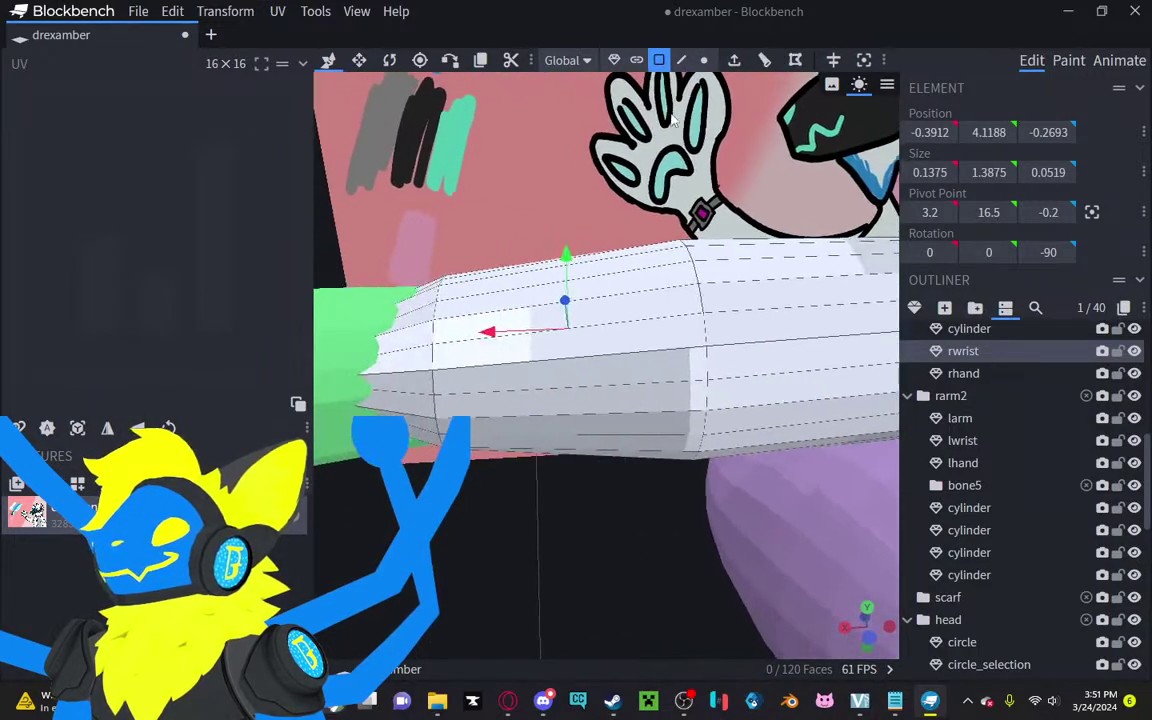
{"action": "left_click_drag", "start_coordinate": [676, 120], "coordinate": [667, 123]}
{"action": "left_click_drag", "start_coordinate": [521, 218], "coordinate": [586, 538], "text": "ctrl"}
{"action": "double_click", "coordinate": [586, 432], "text": "shift"}
{"action": "right_click", "coordinate": [586, 432]}
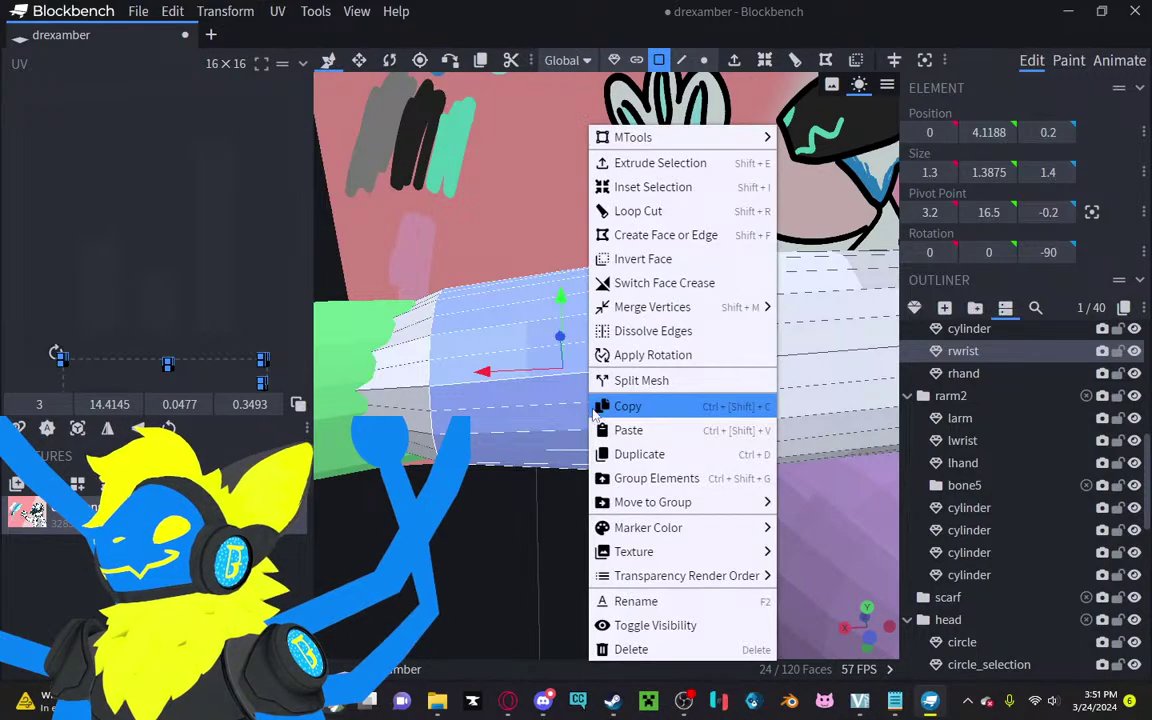
{"action": "left_click", "coordinate": [679, 382]}
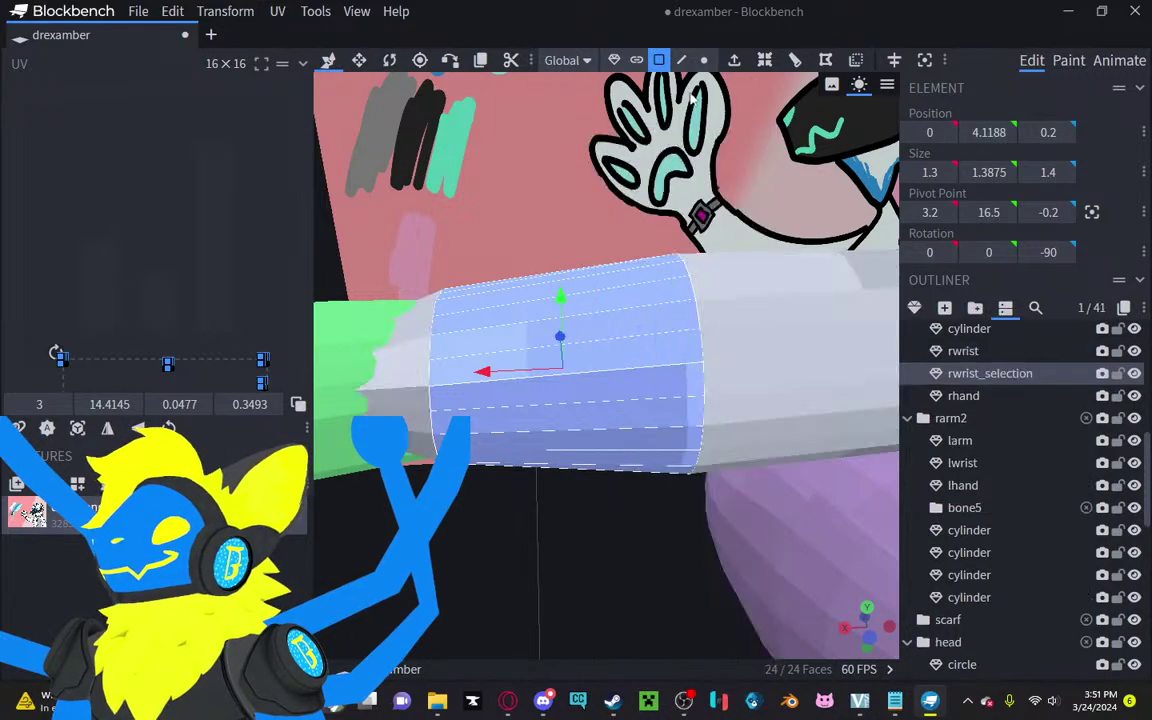
Step: Duplicate the split wrist band and merge the original band back into the rwrist mesh
{"action": "left_click", "coordinate": [614, 58]}
{"action": "left_click", "coordinate": [480, 64]}
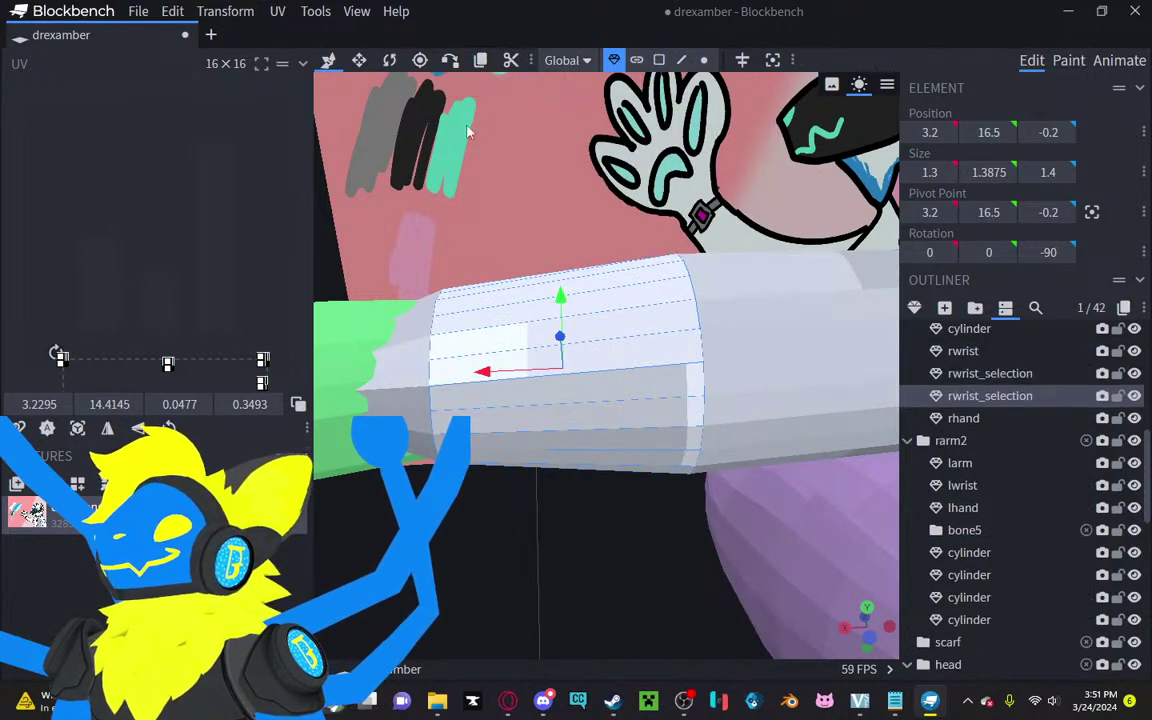
{"action": "left_click", "coordinate": [963, 350]}
{"action": "left_click", "coordinate": [990, 373], "text": "ctrl"}
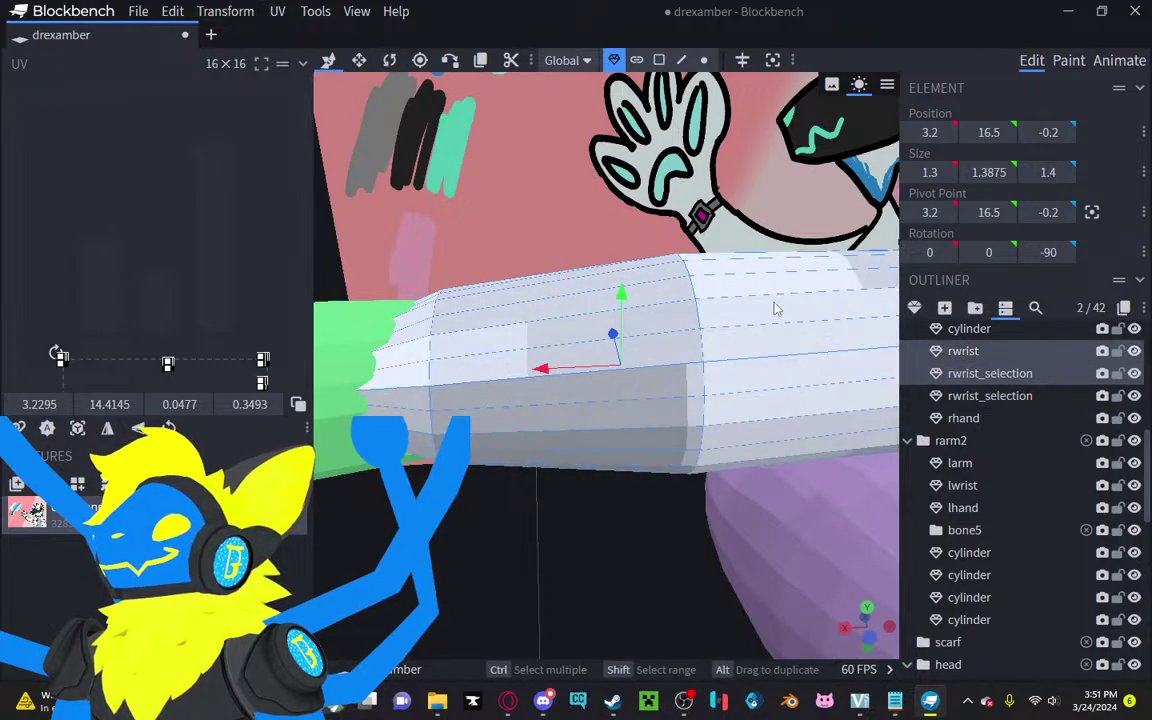
{"action": "right_click", "coordinate": [777, 309]}
{"action": "left_click", "coordinate": [836, 366]}
Step: Merge the overlapping vertices around the rejoined wrist band by distance
{"action": "left_click", "coordinate": [704, 60]}
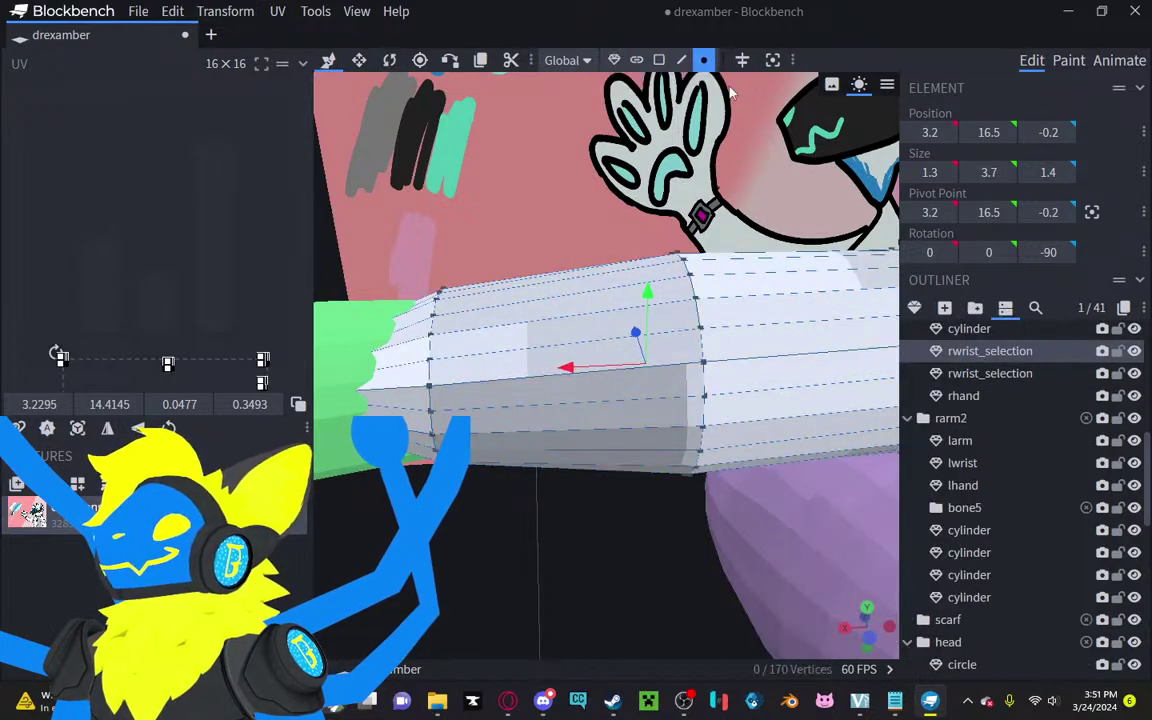
{"action": "left_click_drag", "start_coordinate": [743, 99], "coordinate": [405, 684]}
{"action": "right_click", "coordinate": [838, 174]}
{"action": "mouse_move", "coordinate": [900, 307]}
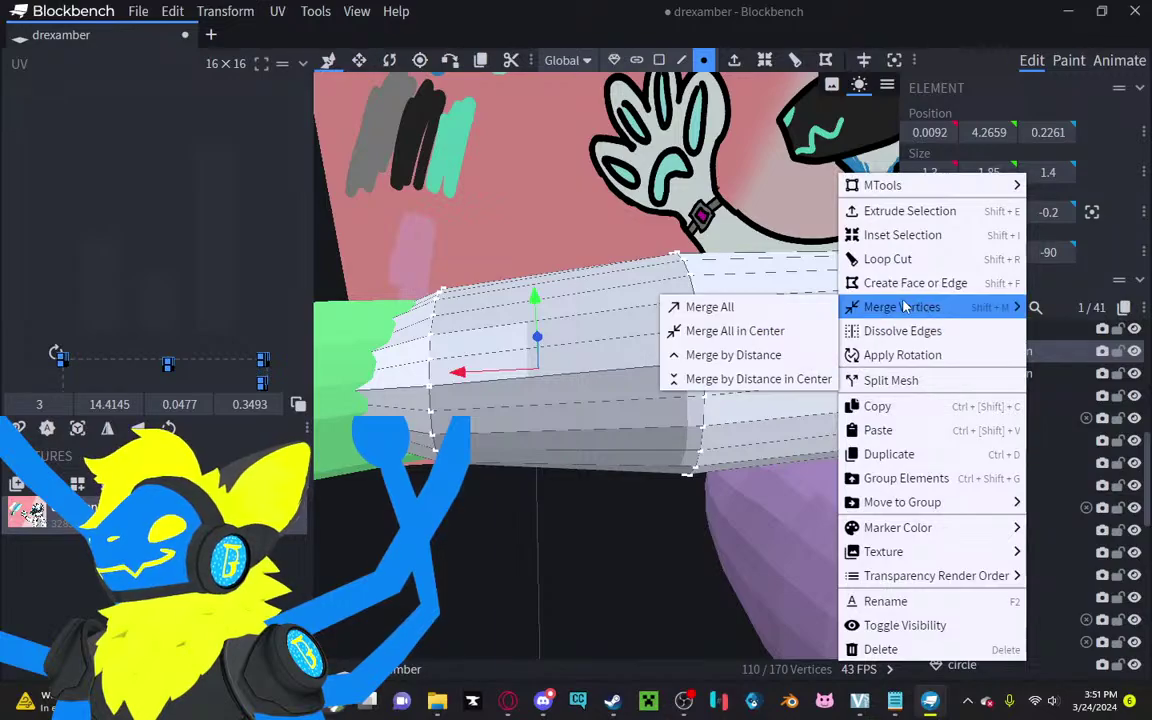
{"action": "left_click", "coordinate": [737, 356]}
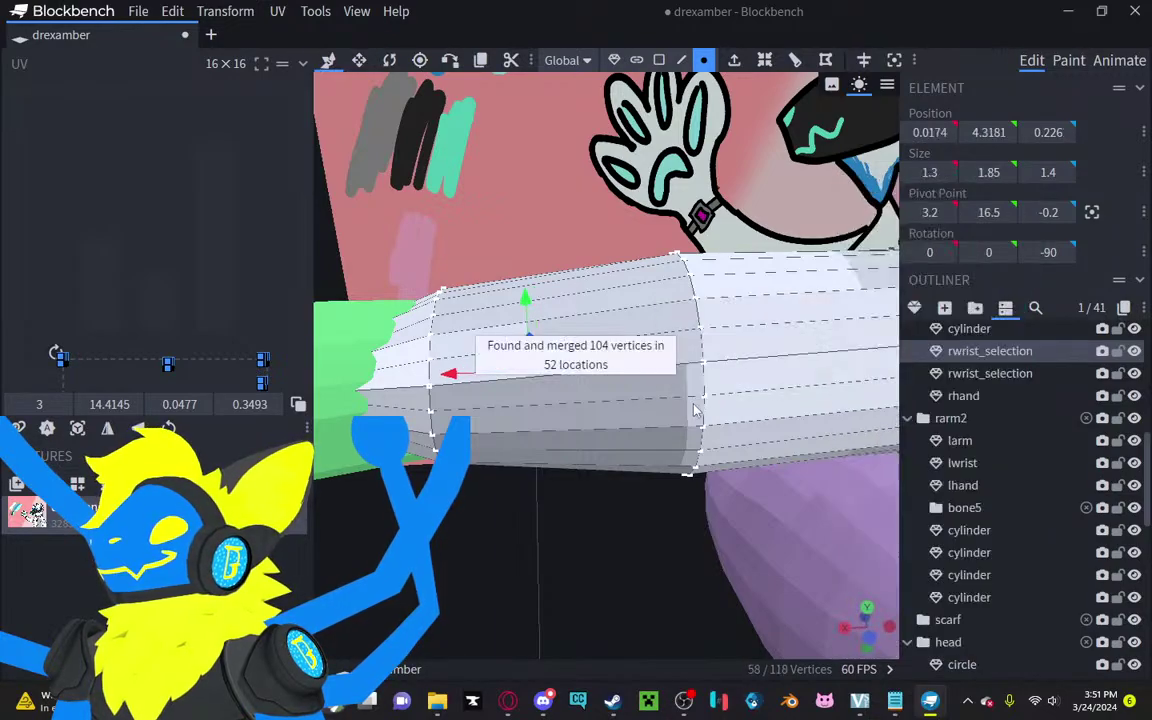
Step: Thicken the duplicated wrist band mesh around the arm to a size of 1.4 on X and 1.45 on Z
{"action": "left_click", "coordinate": [614, 62]}
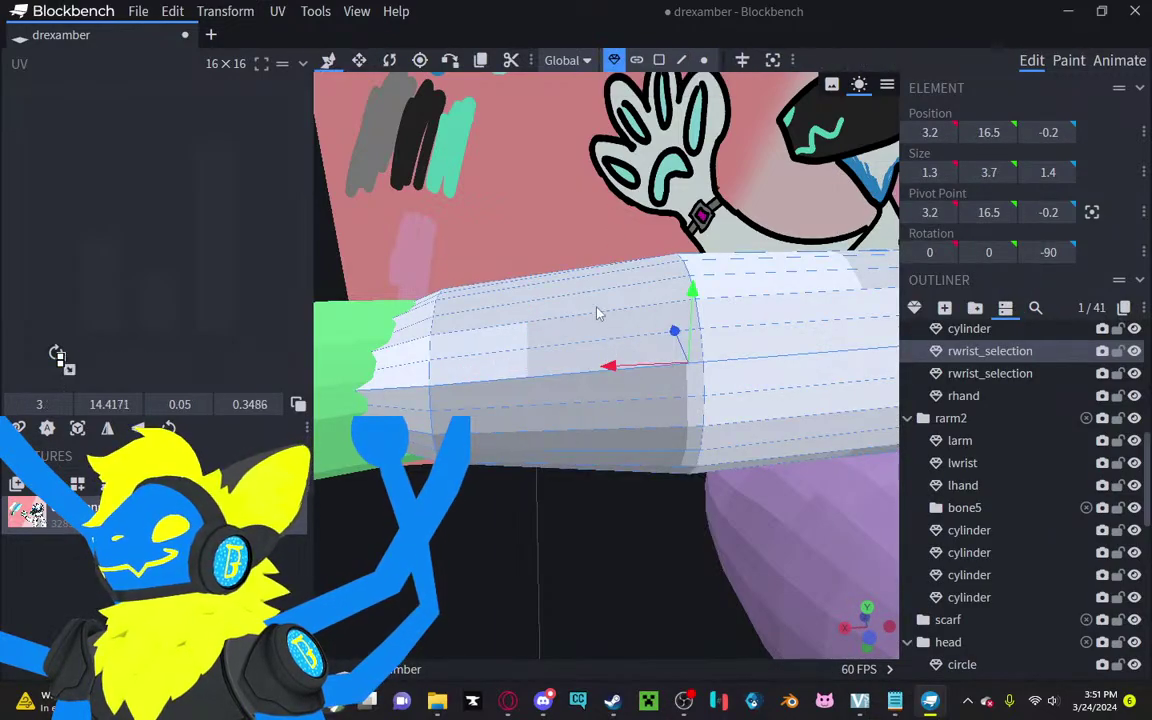
{"action": "left_click", "coordinate": [1036, 373]}
{"action": "left_click_drag", "start_coordinate": [454, 148], "coordinate": [380, 100]}
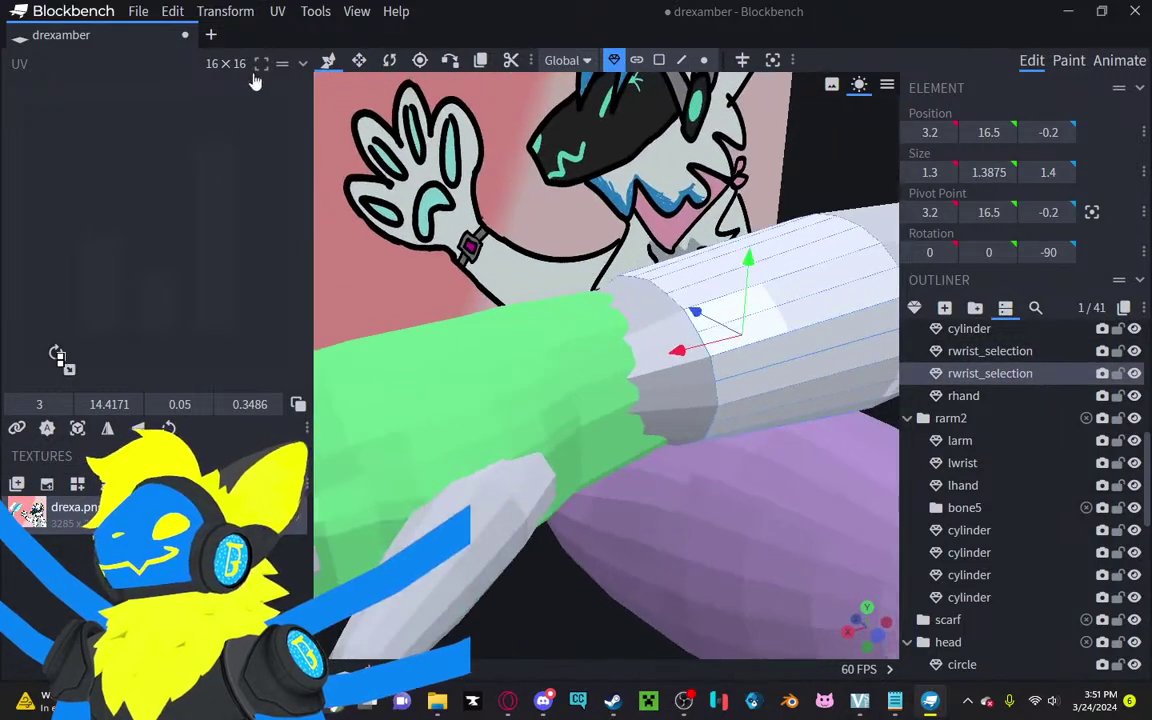
{"action": "left_click", "coordinate": [359, 60]}
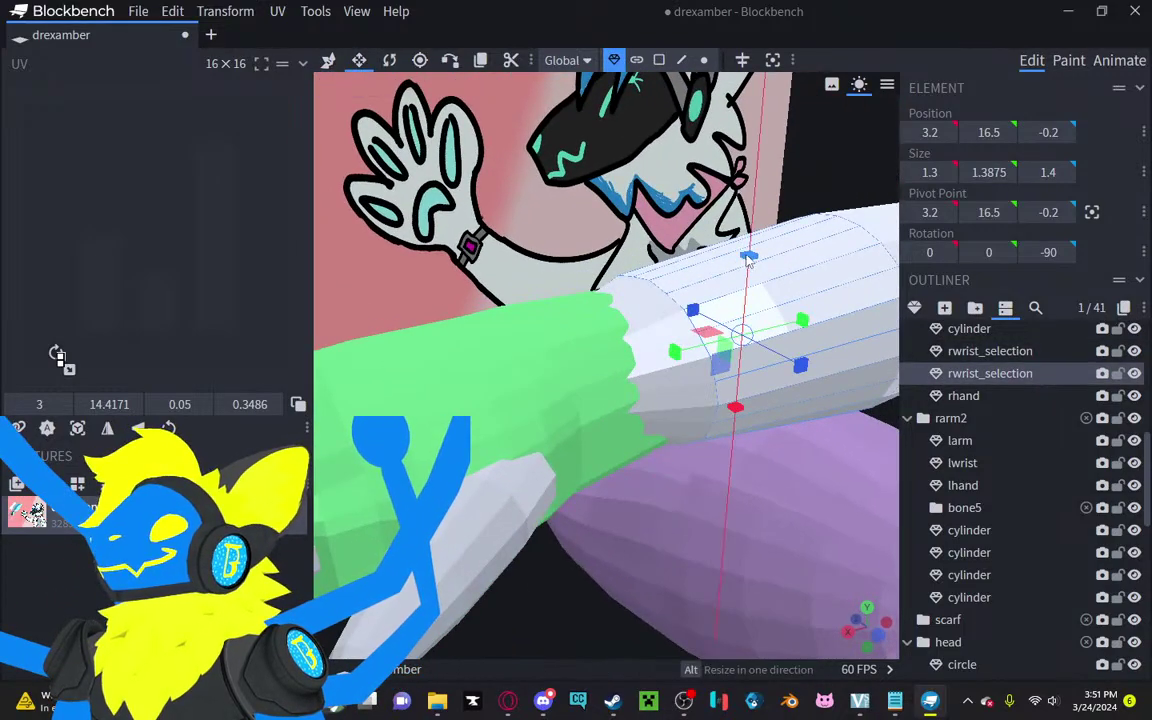
{"action": "left_click_drag", "start_coordinate": [748, 260], "coordinate": [745, 257]}
{"action": "left_click_drag", "start_coordinate": [800, 364], "coordinate": [800, 370]}
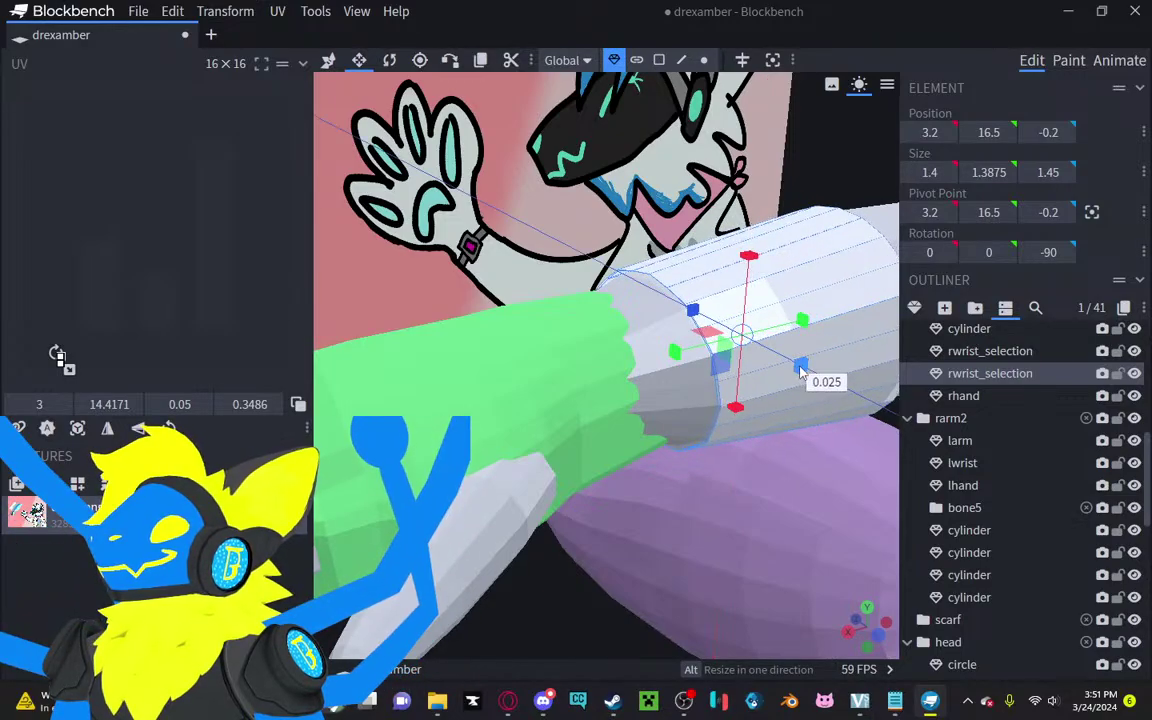
{"action": "left_click_drag", "start_coordinate": [666, 252], "coordinate": [600, 200]}
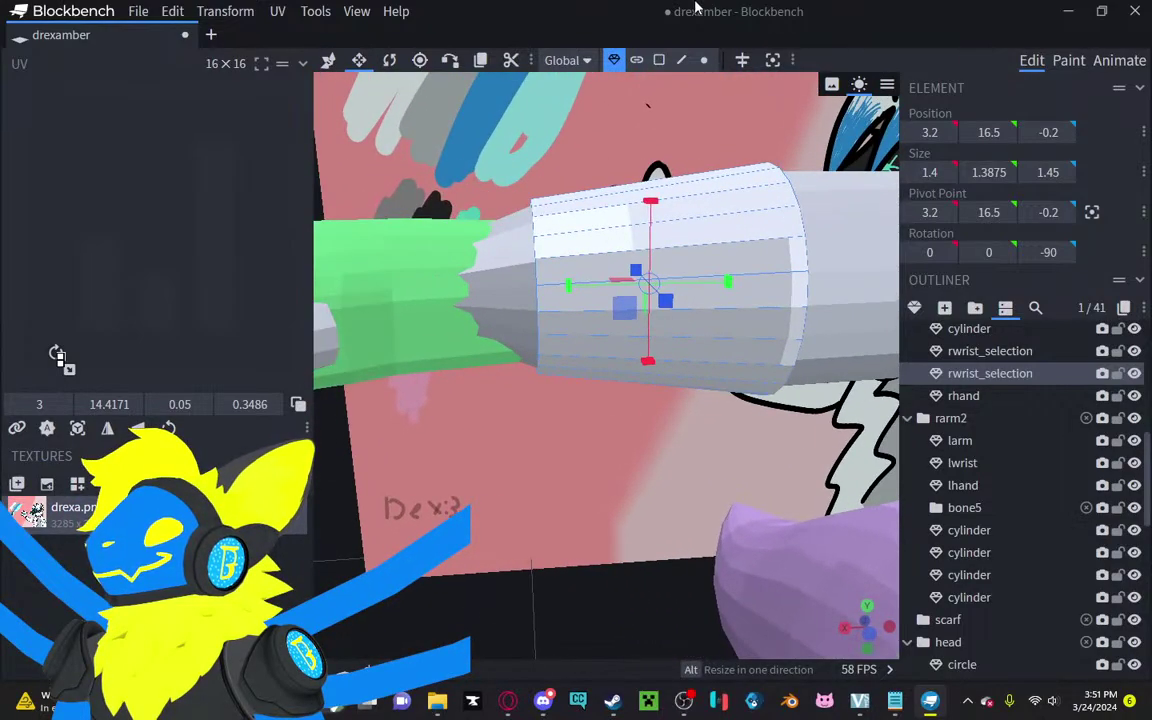
Step: Add one loop cut around the wrist band near its hand end with an offset of 0.2
{"action": "left_click", "coordinate": [681, 61]}
{"action": "left_click", "coordinate": [625, 188]}
{"action": "right_click", "coordinate": [673, 187]}
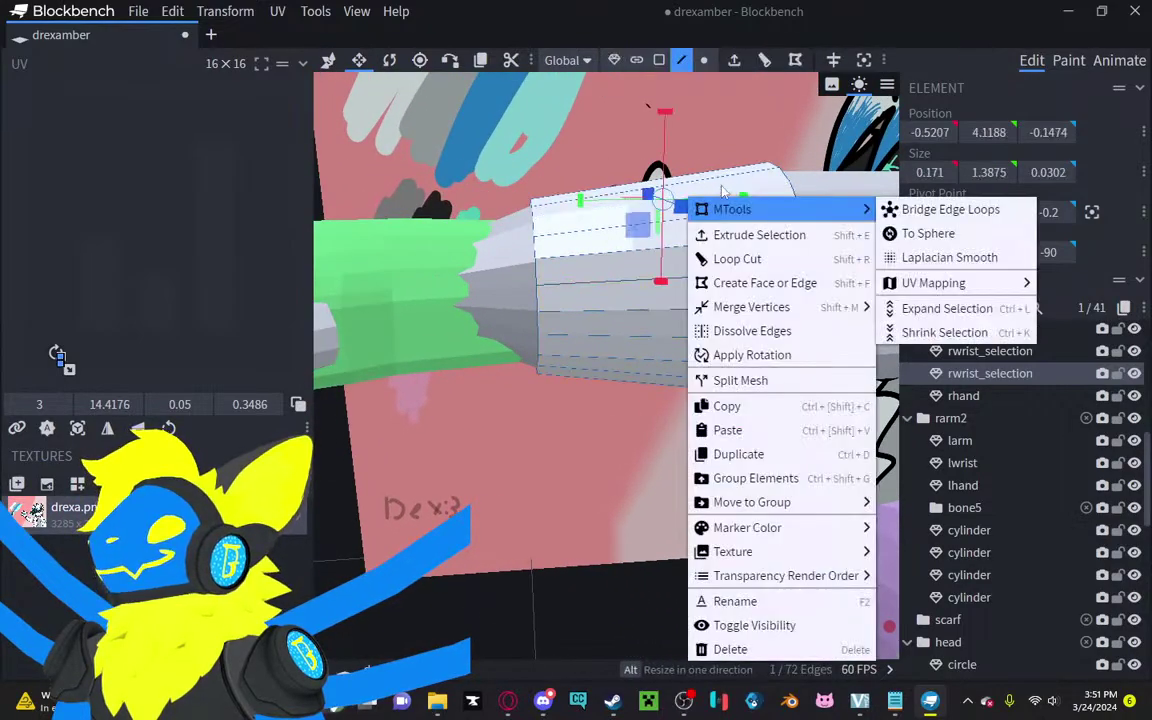
{"action": "left_click", "coordinate": [712, 257]}
{"action": "mouse_move", "coordinate": [575, 648]}
{"action": "left_mouse_down"}
{"action": "mouse_move", "coordinate": [605, 648]}
{"action": "mouse_move", "coordinate": [505, 648]}
{"action": "mouse_move", "coordinate": [565, 648]}
{"action": "left_mouse_up"}
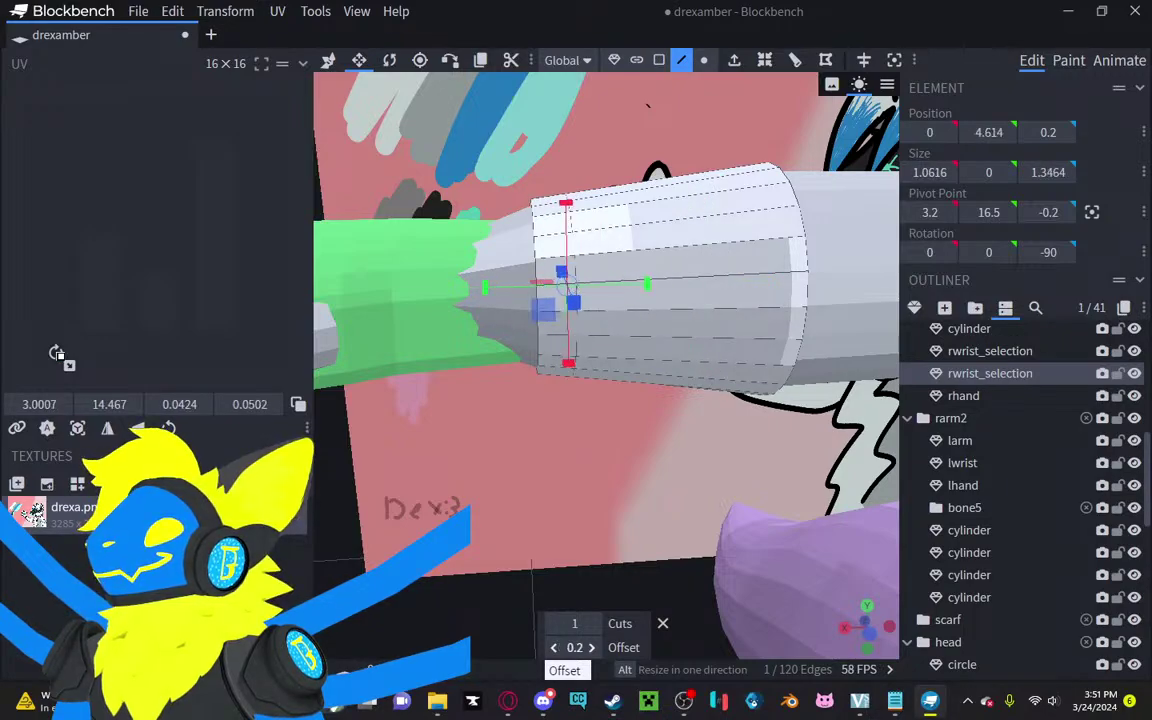
Step: Delete the wide section of the band mesh's faces, keeping only the narrow ring at the hand end
{"action": "left_click", "coordinate": [659, 60]}
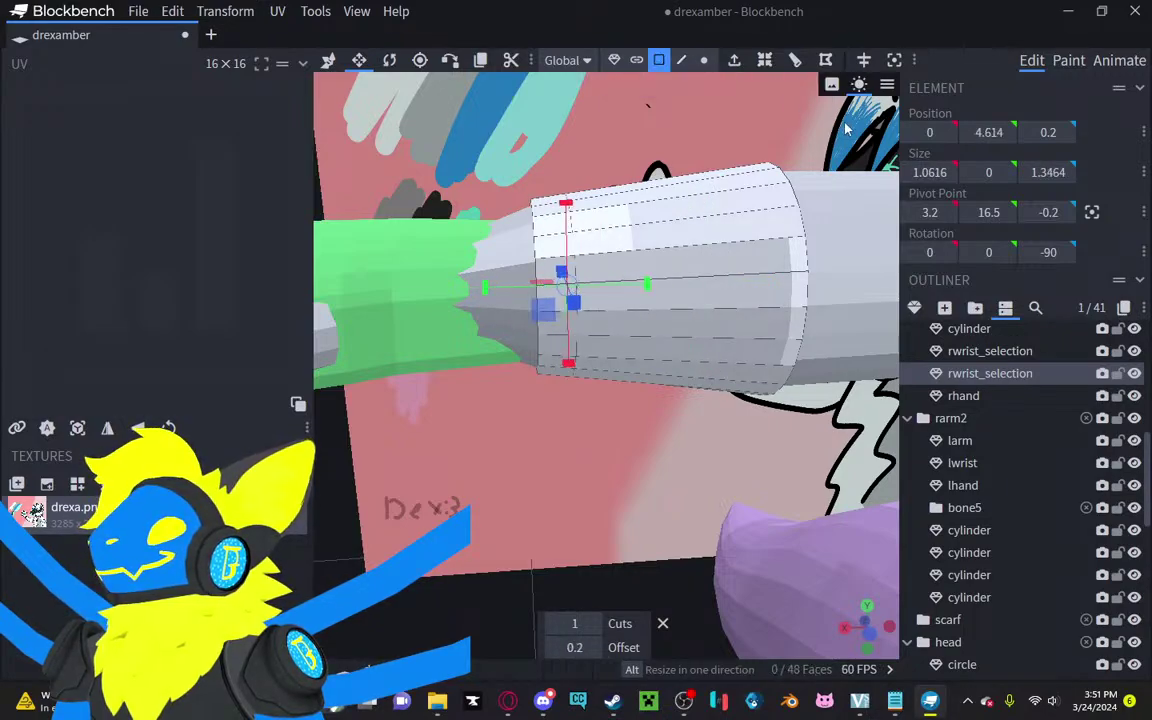
{"action": "left_click_drag", "start_coordinate": [844, 124], "coordinate": [598, 558]}
{"action": "left_click_drag", "start_coordinate": [745, 110], "coordinate": [645, 530]}
{"action": "key", "text": "Delete"}
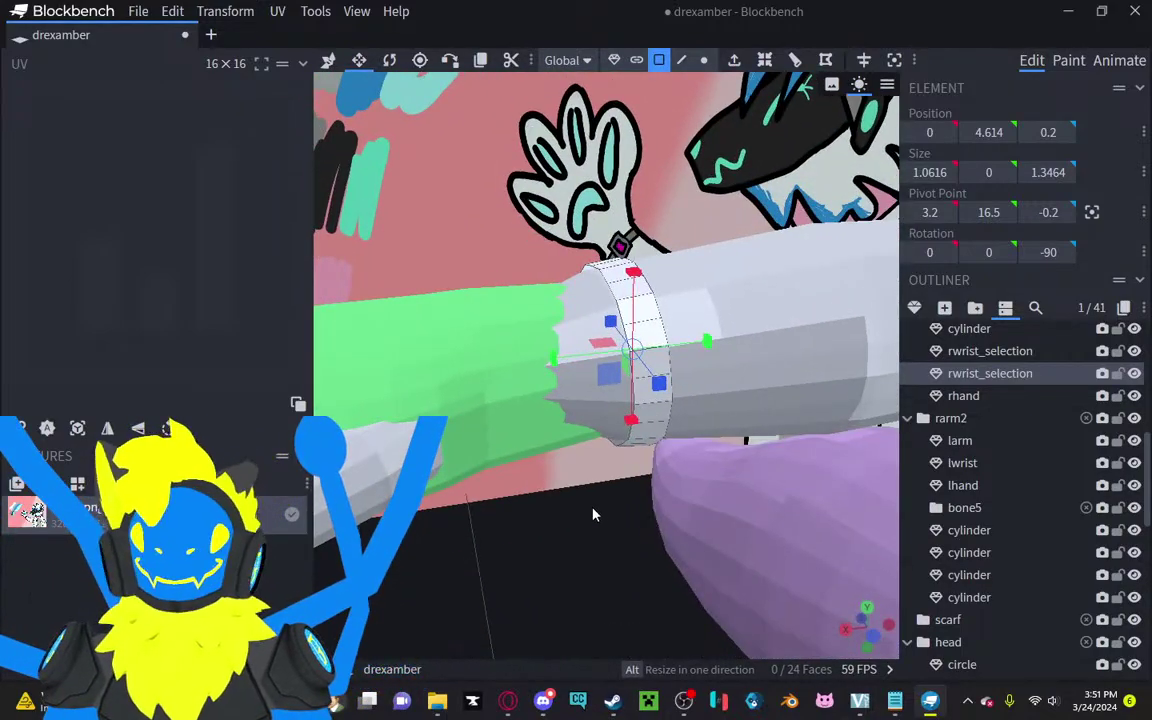
Step: Split two adjacent faces of the wrist ring into a separate plate mesh and widen it along the arm to 0.2985
{"action": "scroll", "coordinate": [950, 620], "scroll_direction": "down", "scroll_amount": 2}
{"action": "left_click_drag", "start_coordinate": [630, 598], "coordinate": [593, 240]}
{"action": "scroll", "coordinate": [590, 245], "scroll_direction": "up", "scroll_amount": 2}
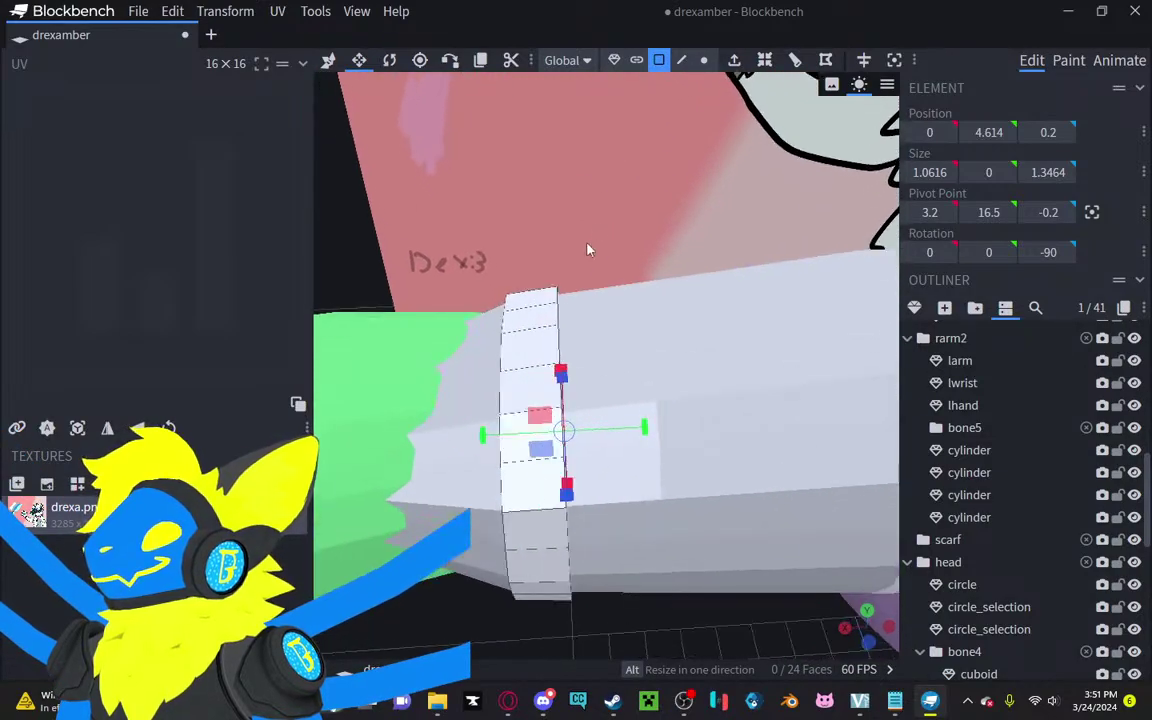
{"action": "left_click", "coordinate": [546, 343]}
{"action": "left_click", "coordinate": [546, 391], "text": "shift"}
{"action": "right_click", "coordinate": [546, 391]}
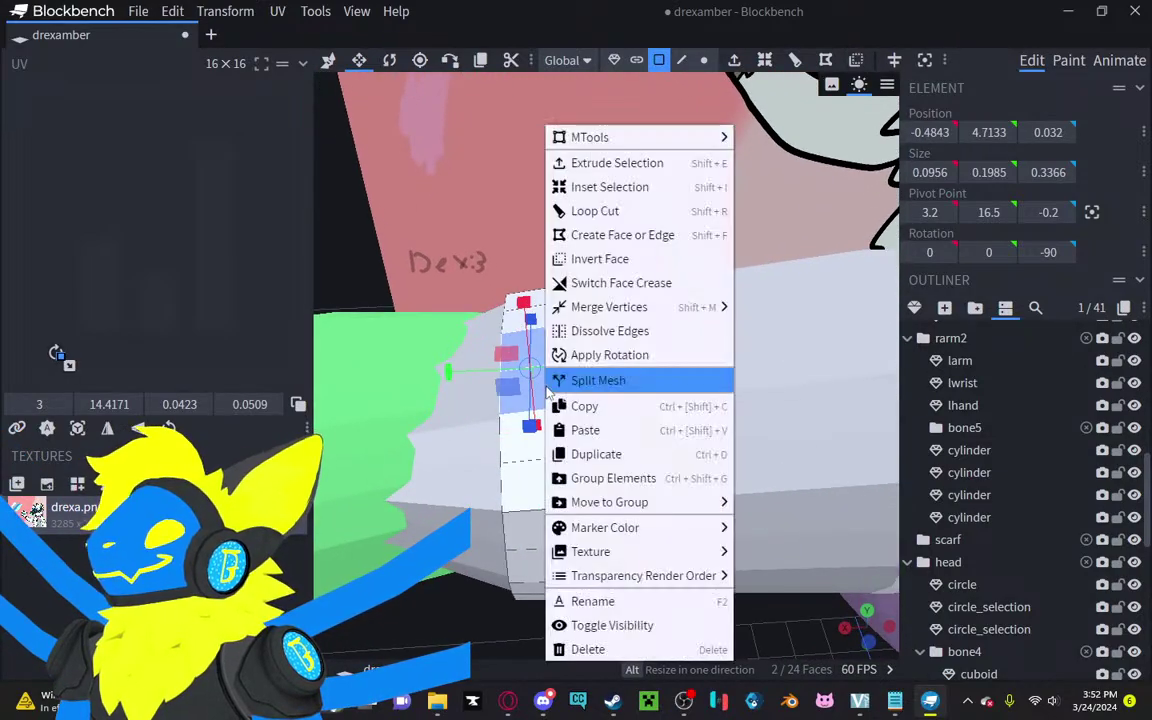
{"action": "left_click", "coordinate": [600, 379]}
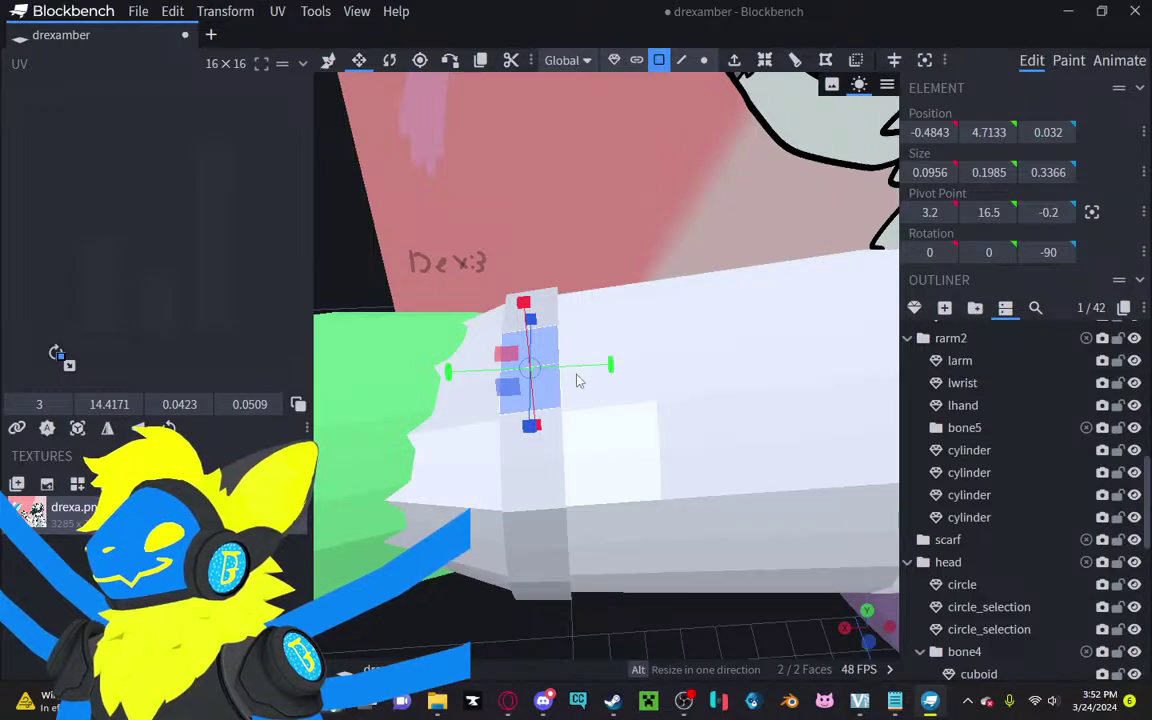
{"action": "left_click_drag", "start_coordinate": [590, 374], "coordinate": [603, 371]}
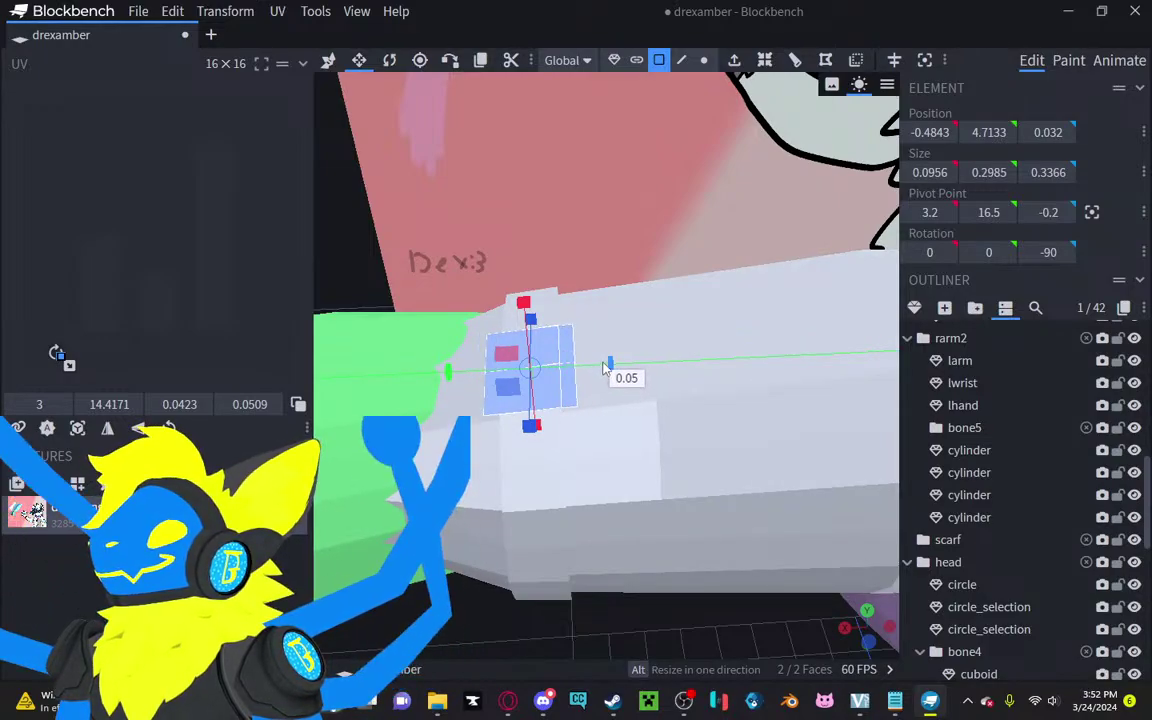
Step: Duplicate the wristband plate and raise the copy 0.025 above the original
{"action": "mouse_move", "coordinate": [600, 240]}
{"action": "left_mouse_down"}
{"action": "mouse_move", "coordinate": [582, 100]}
{"action": "mouse_move", "coordinate": [593, 80]}
{"action": "mouse_move", "coordinate": [579, 138]}
{"action": "mouse_move", "coordinate": [599, 357]}
{"action": "mouse_move", "coordinate": [736, 121]}
{"action": "mouse_move", "coordinate": [730, 158]}
{"action": "mouse_move", "coordinate": [640, 262]}
{"action": "mouse_move", "coordinate": [643, 278]}
{"action": "mouse_move", "coordinate": [674, 198]}
{"action": "mouse_move", "coordinate": [595, 145]}
{"action": "mouse_move", "coordinate": [598, 129]}
{"action": "left_mouse_up"}
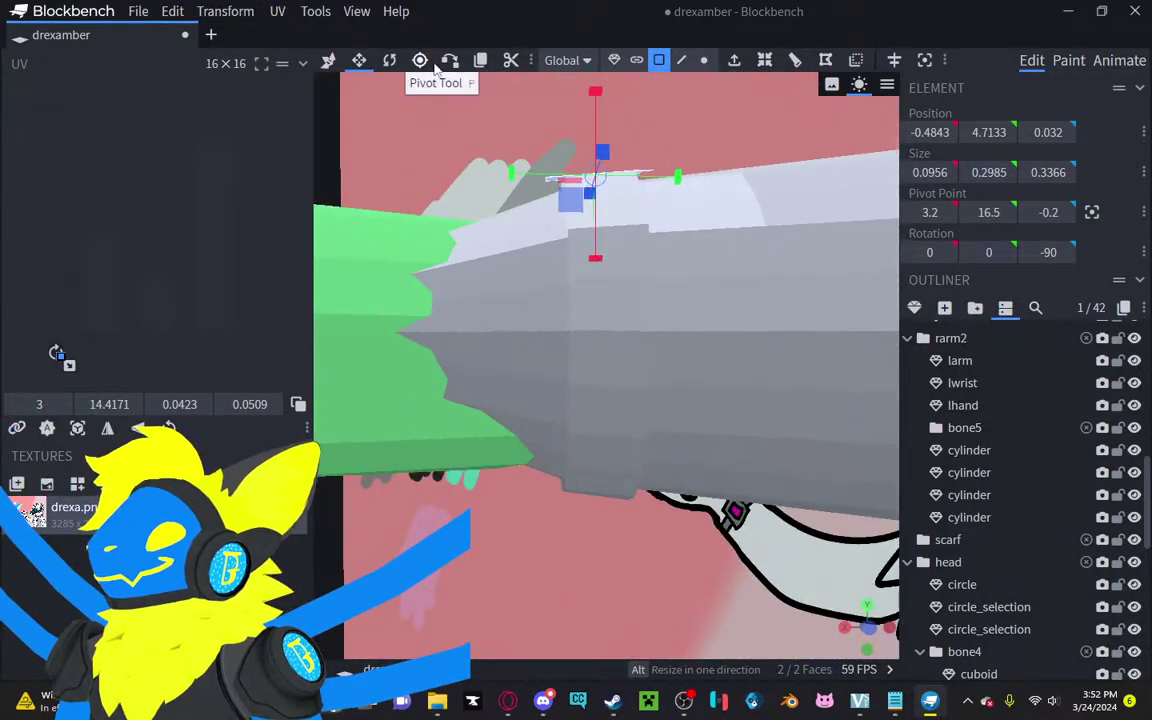
{"action": "left_click", "coordinate": [480, 60]}
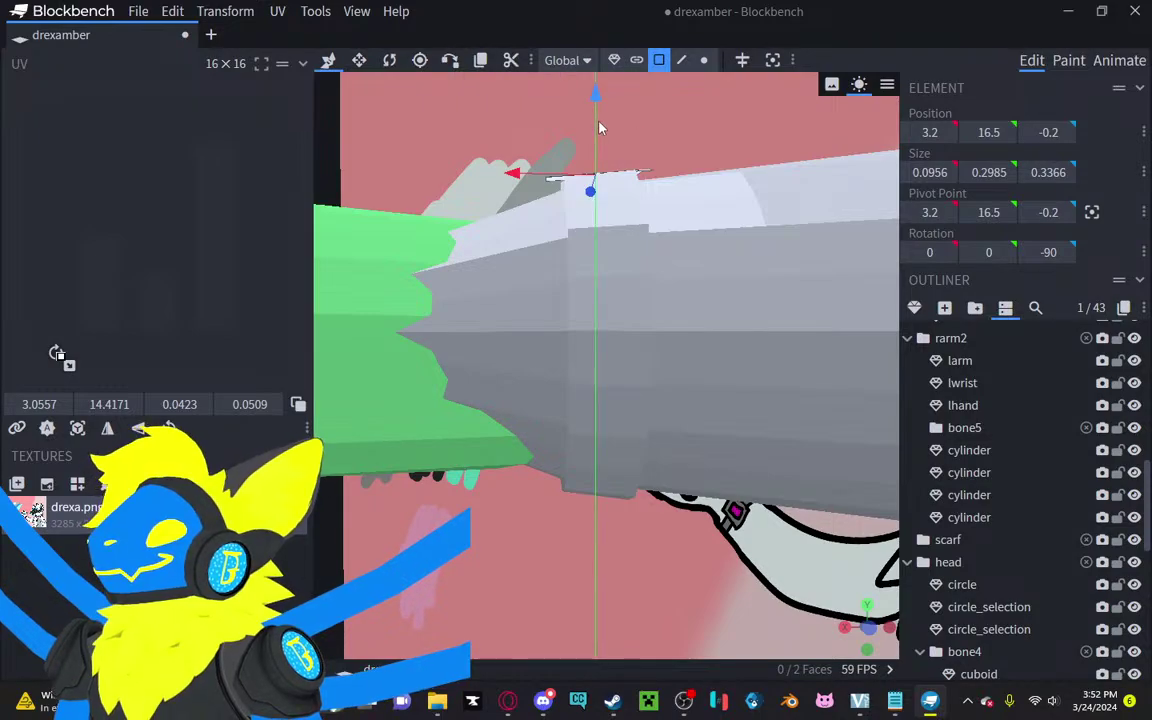
{"action": "left_click_drag", "start_coordinate": [601, 125], "coordinate": [632, 172]}
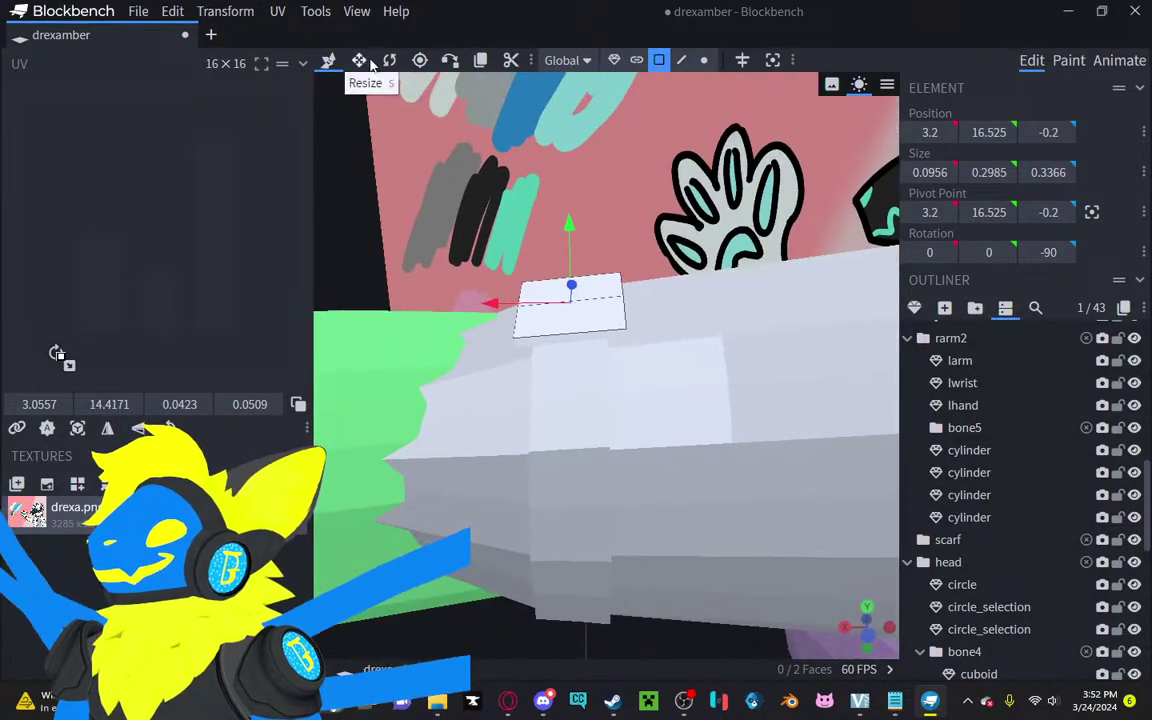
Step: Shrink the raised plate copy to 0.2485 on Y and 0.2866 on Z
{"action": "left_click", "coordinate": [359, 60]}
{"action": "mouse_move", "coordinate": [633, 297]}
{"action": "left_mouse_down"}
{"action": "mouse_move", "coordinate": [622, 312]}
{"action": "mouse_move", "coordinate": [626, 302]}
{"action": "left_mouse_up"}
{"action": "left_click_drag", "start_coordinate": [650, 250], "coordinate": [629, 294]}
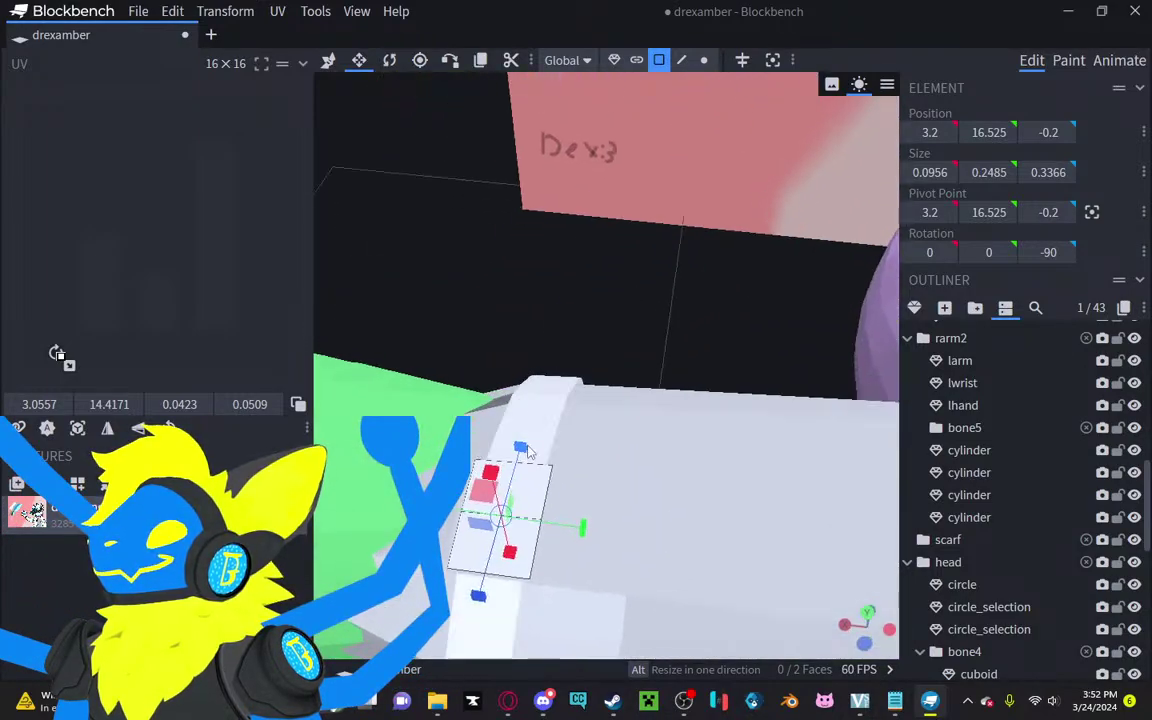
{"action": "left_click_drag", "start_coordinate": [522, 446], "coordinate": [526, 452]}
Step: Merge the lower plate with the wrist ring into one mesh
{"action": "left_click_drag", "start_coordinate": [632, 323], "coordinate": [652, 238]}
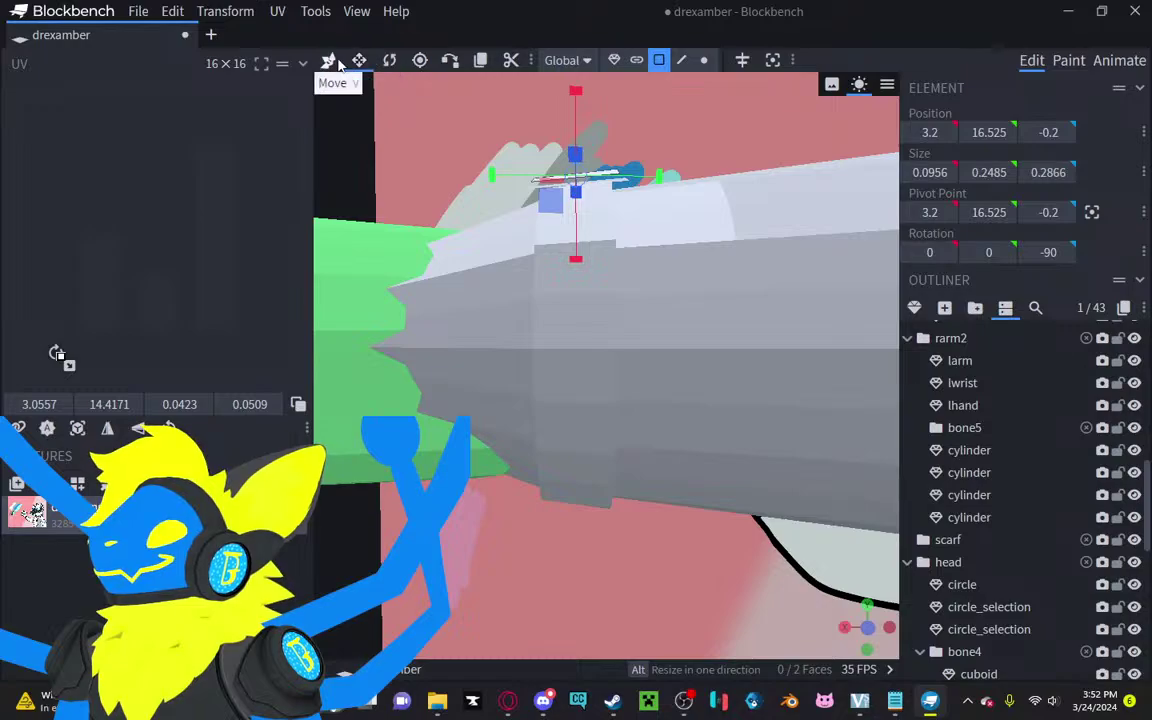
{"action": "left_click", "coordinate": [337, 62]}
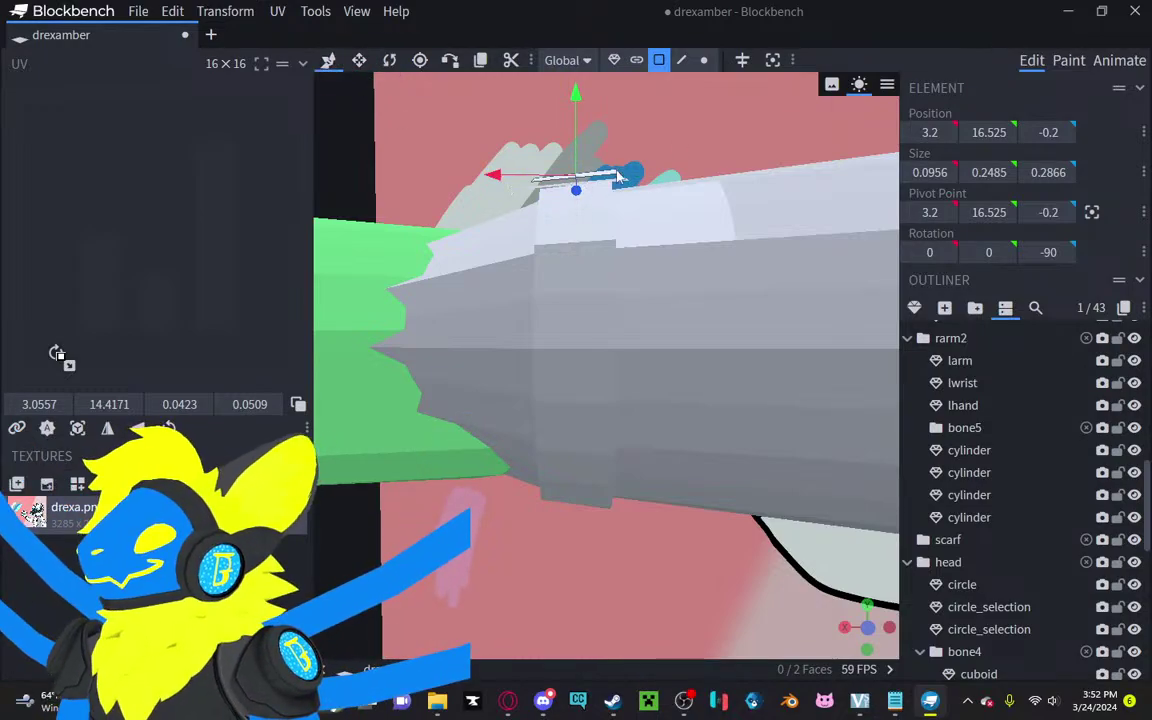
{"action": "key", "text": "s"}
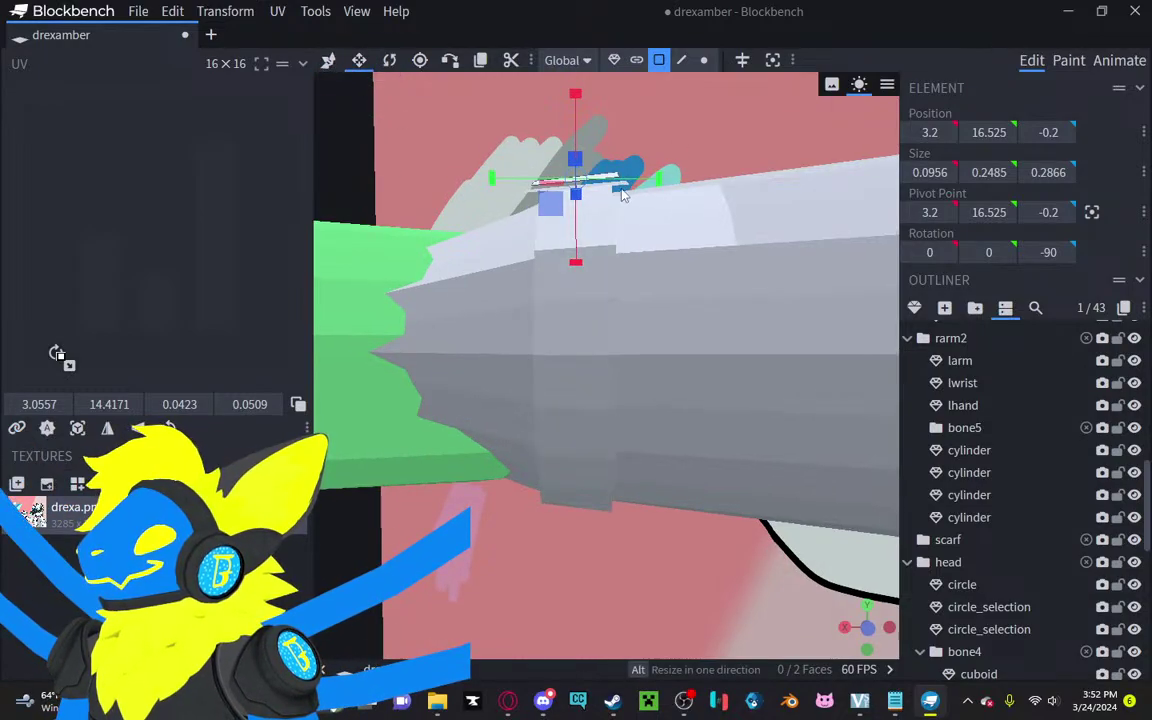
{"action": "left_click", "coordinate": [618, 190], "text": "ctrl"}
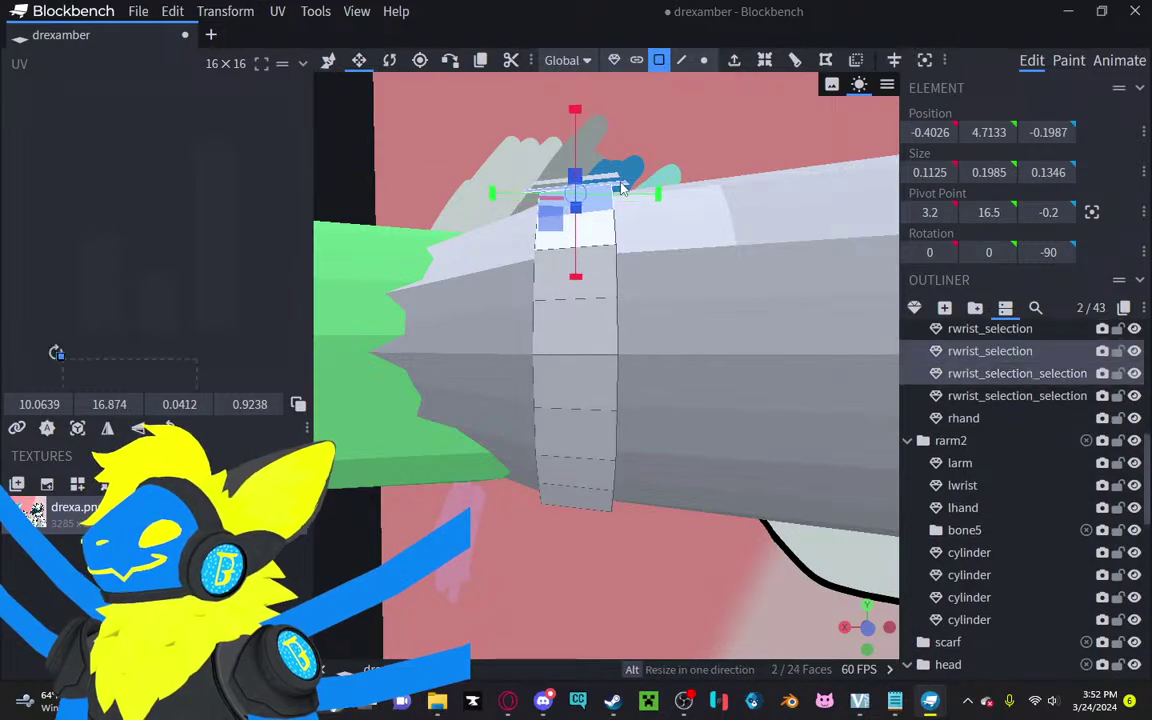
{"action": "left_click", "coordinate": [614, 60]}
{"action": "right_click", "coordinate": [573, 257]}
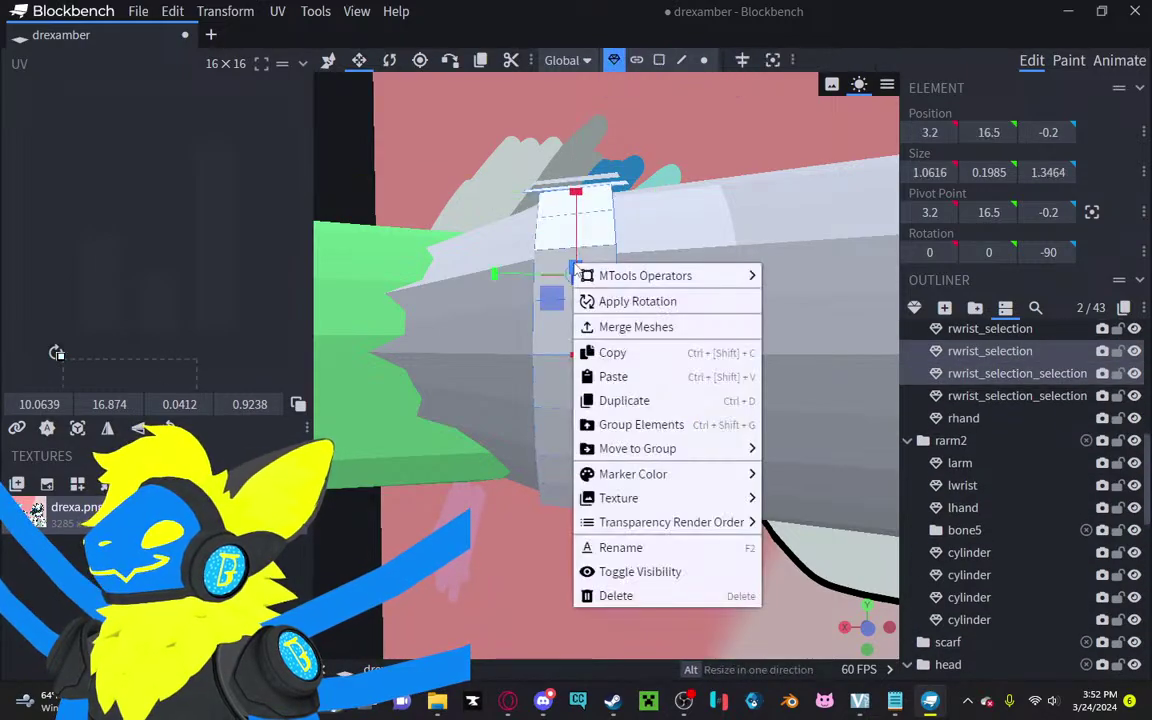
{"action": "left_click", "coordinate": [617, 324]}
Step: Set the marker color of the raised wristband plate to Pink
{"action": "left_click_drag", "start_coordinate": [639, 153], "coordinate": [617, 265]}
{"action": "left_click", "coordinate": [588, 321]}
{"action": "right_click", "coordinate": [594, 324]}
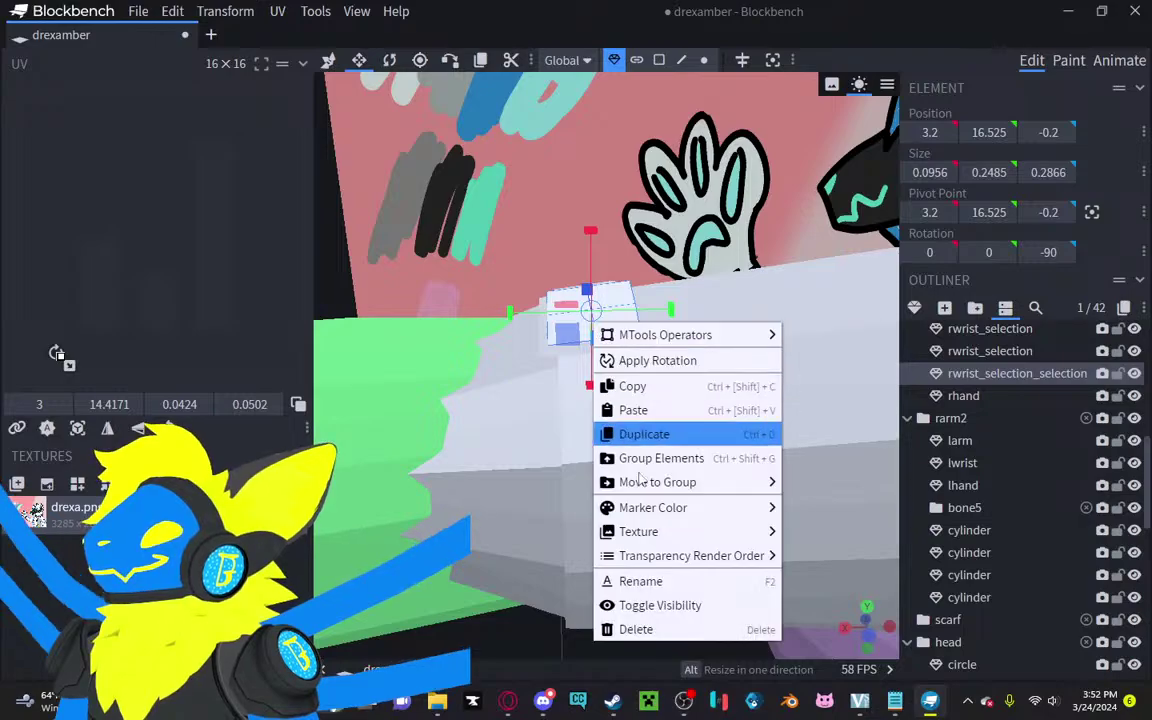
{"action": "mouse_move", "coordinate": [715, 545]}
{"action": "mouse_move", "coordinate": [776, 503]}
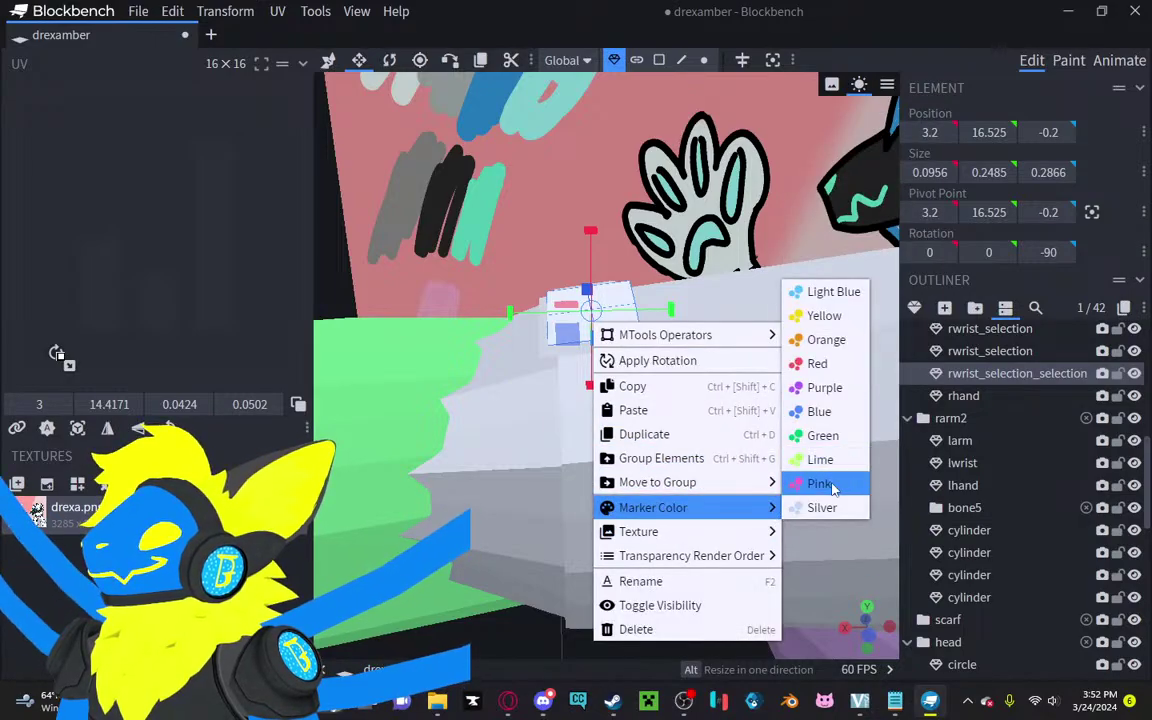
{"action": "left_click", "coordinate": [820, 483]}
{"action": "mouse_move", "coordinate": [593, 478]}
{"action": "left_mouse_down"}
{"action": "mouse_move", "coordinate": [729, 538]}
{"action": "mouse_move", "coordinate": [706, 538]}
{"action": "mouse_move", "coordinate": [551, 622]}
{"action": "mouse_move", "coordinate": [575, 520]}
{"action": "mouse_move", "coordinate": [738, 442]}
{"action": "left_mouse_up"}
Step: Open meatking.bbmodel from the wolfy folder in Downloads in a new tab
{"action": "left_click", "coordinate": [211, 35]}
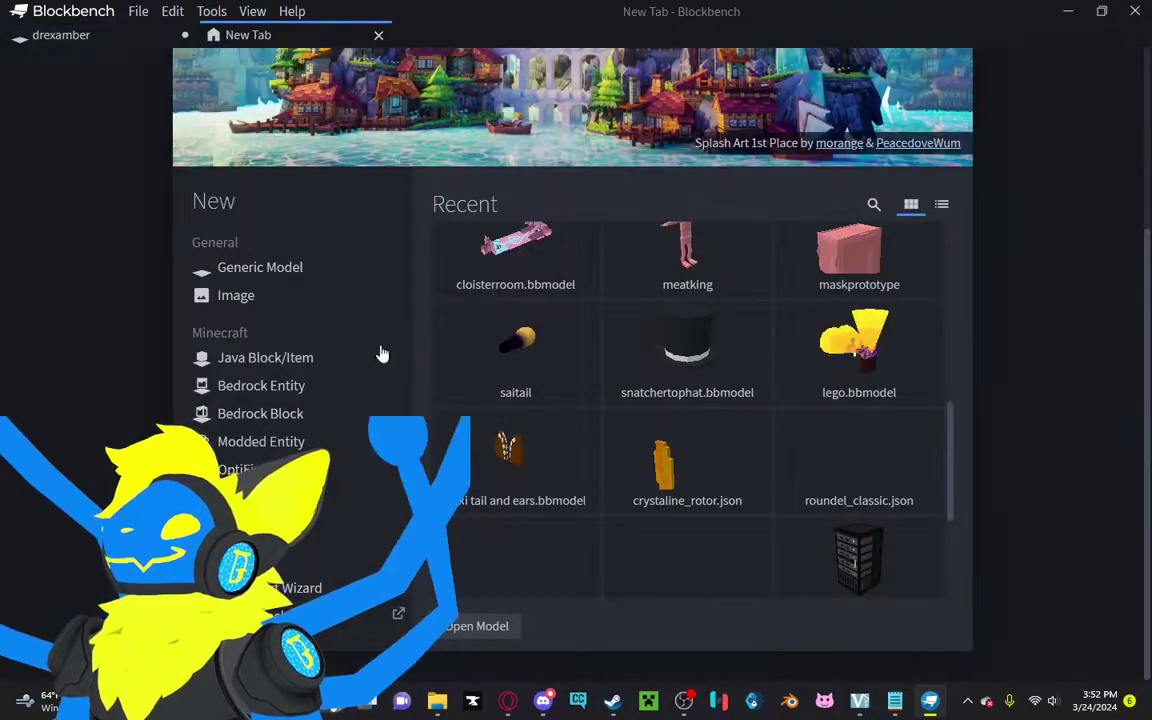
{"action": "scroll", "coordinate": [514, 566], "scroll_direction": "down", "scroll_amount": 3}
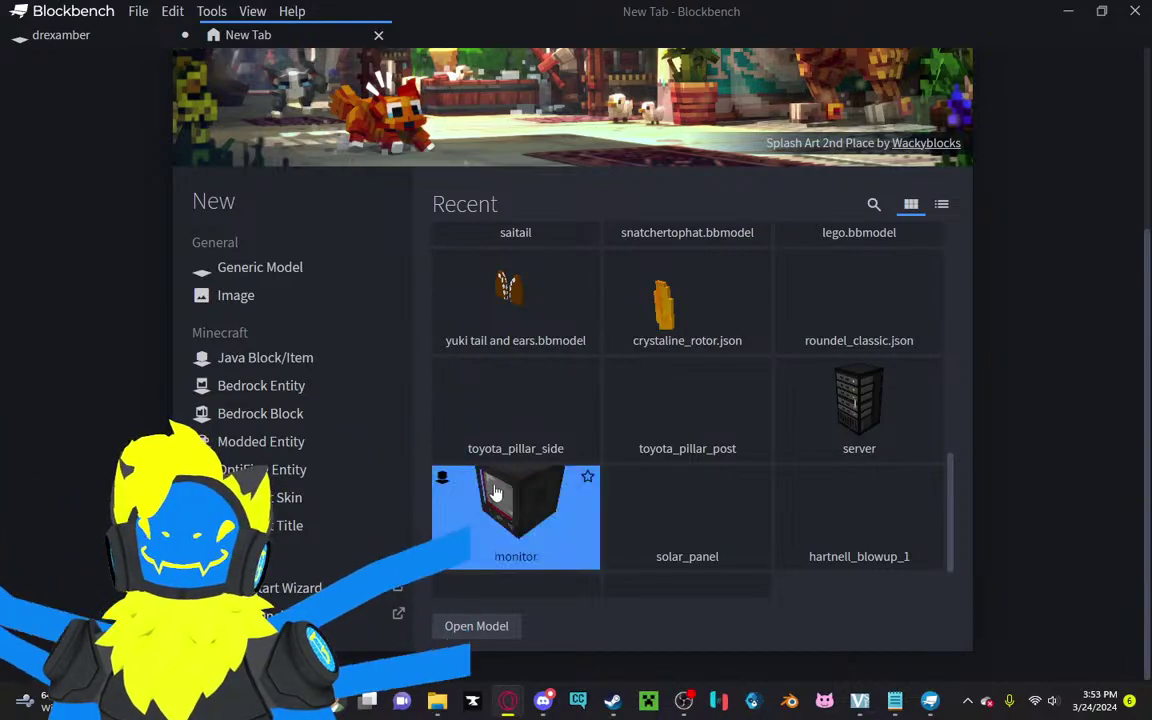
{"action": "scroll", "coordinate": [480, 470], "scroll_direction": "down", "scroll_amount": 1}
{"action": "left_click", "coordinate": [476, 627]}
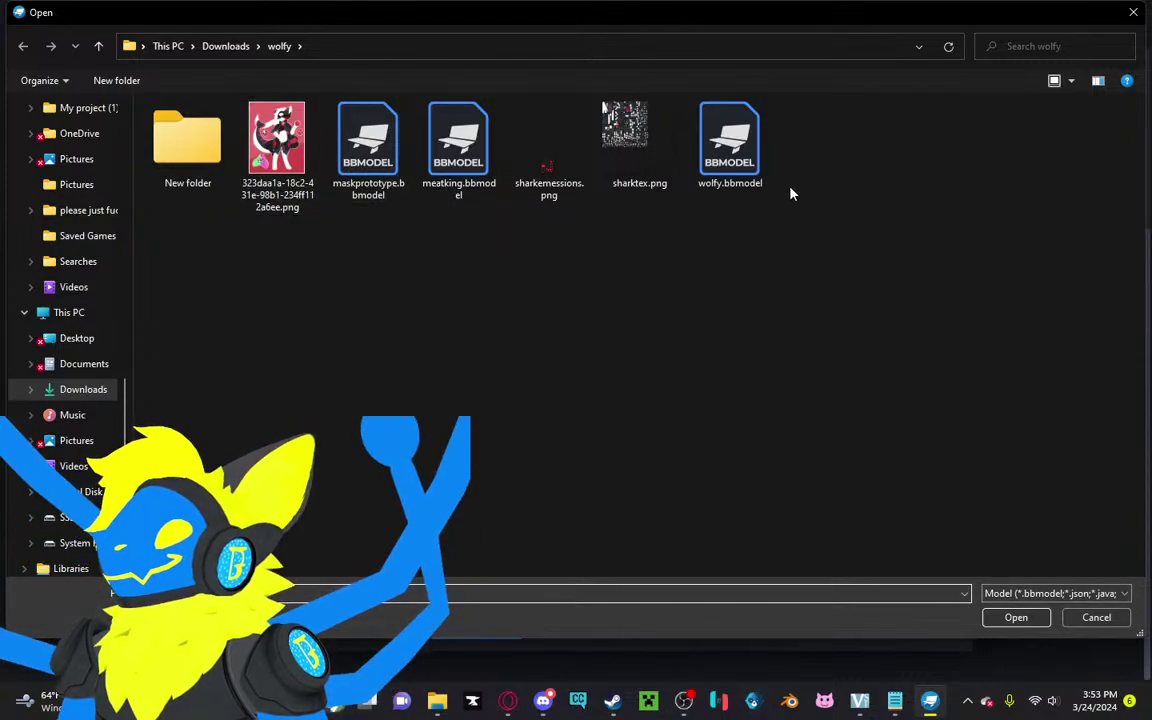
{"action": "double_click", "coordinate": [190, 163]}
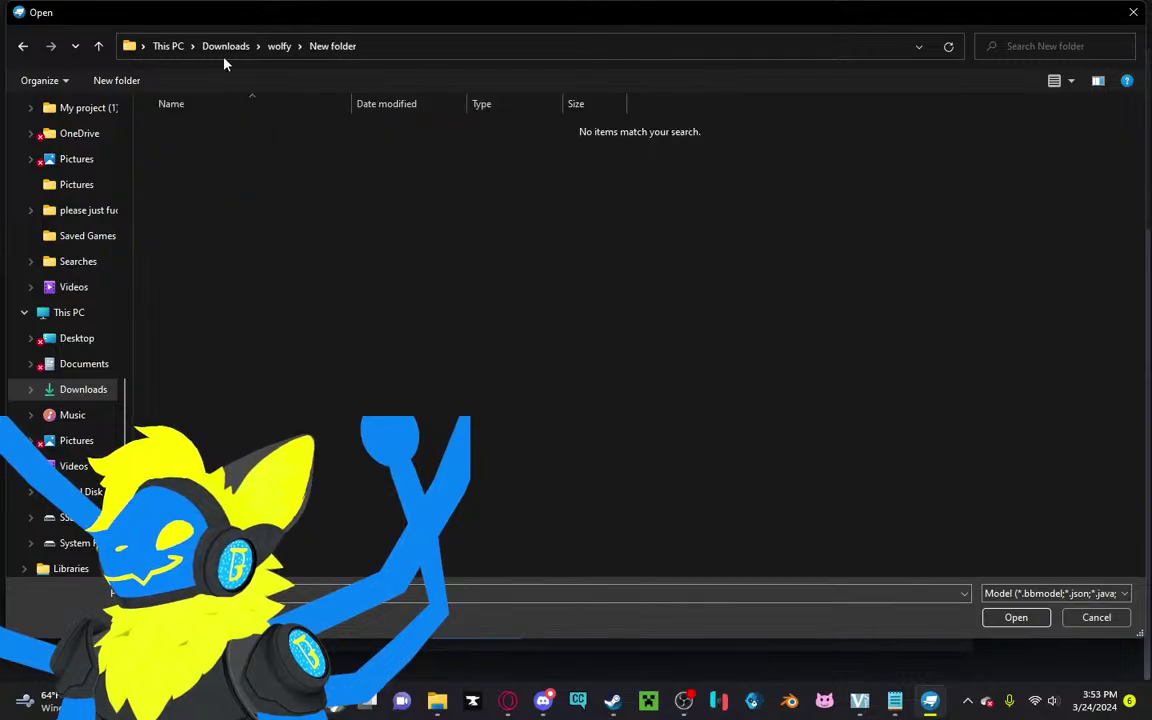
{"action": "left_click", "coordinate": [277, 46]}
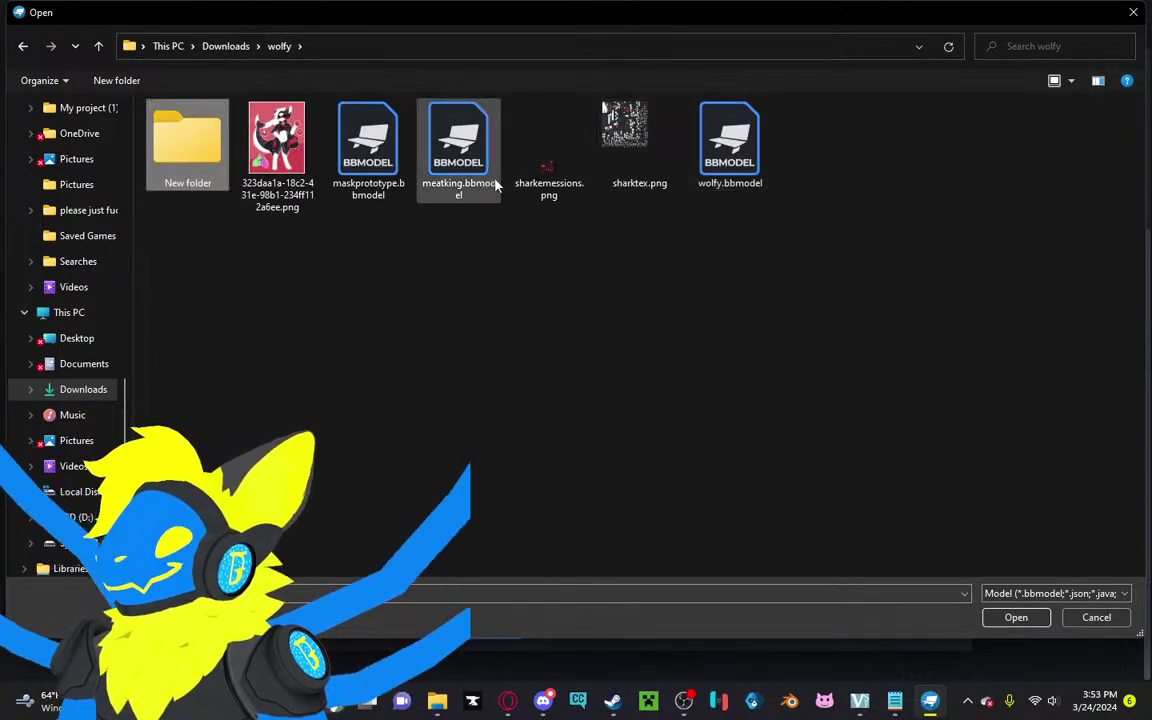
{"action": "double_click", "coordinate": [453, 175]}
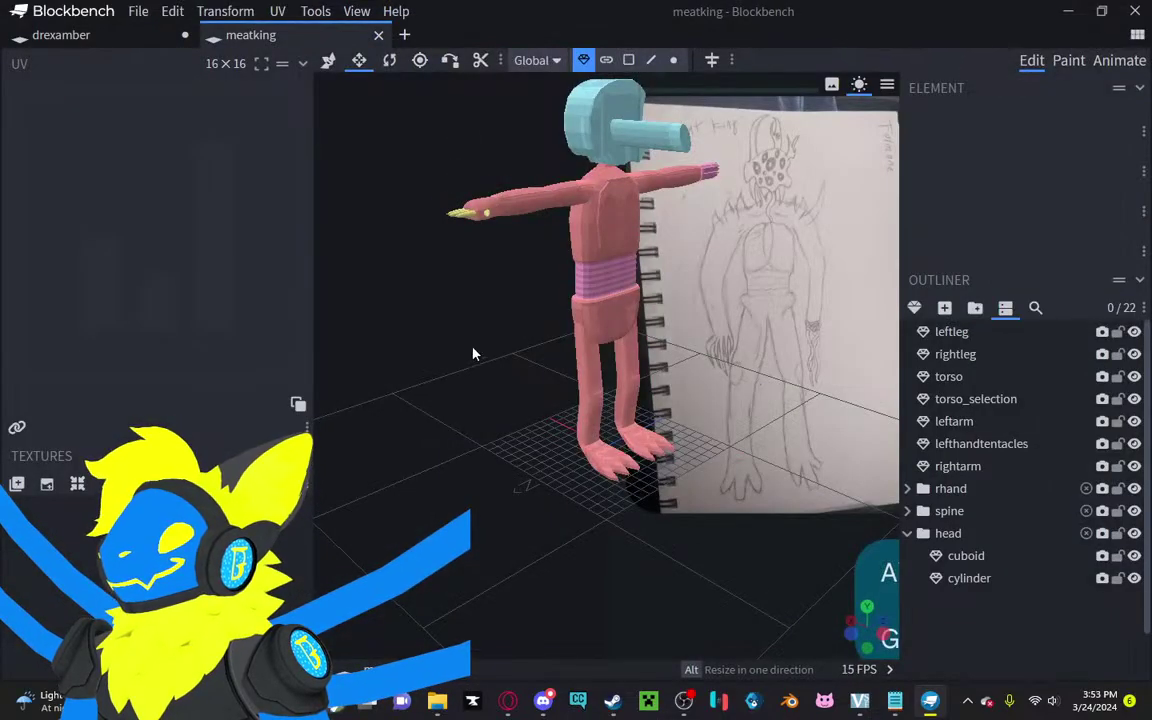
Step: Delete the sketch reference image beside the meatking model
{"action": "mouse_move", "coordinate": [474, 353]}
{"action": "left_mouse_down"}
{"action": "mouse_move", "coordinate": [417, 335]}
{"action": "mouse_move", "coordinate": [408, 400]}
{"action": "mouse_move", "coordinate": [465, 423]}
{"action": "mouse_move", "coordinate": [592, 425]}
{"action": "mouse_move", "coordinate": [430, 448]}
{"action": "mouse_move", "coordinate": [456, 418]}
{"action": "left_mouse_up"}
{"action": "double_click", "coordinate": [809, 425]}
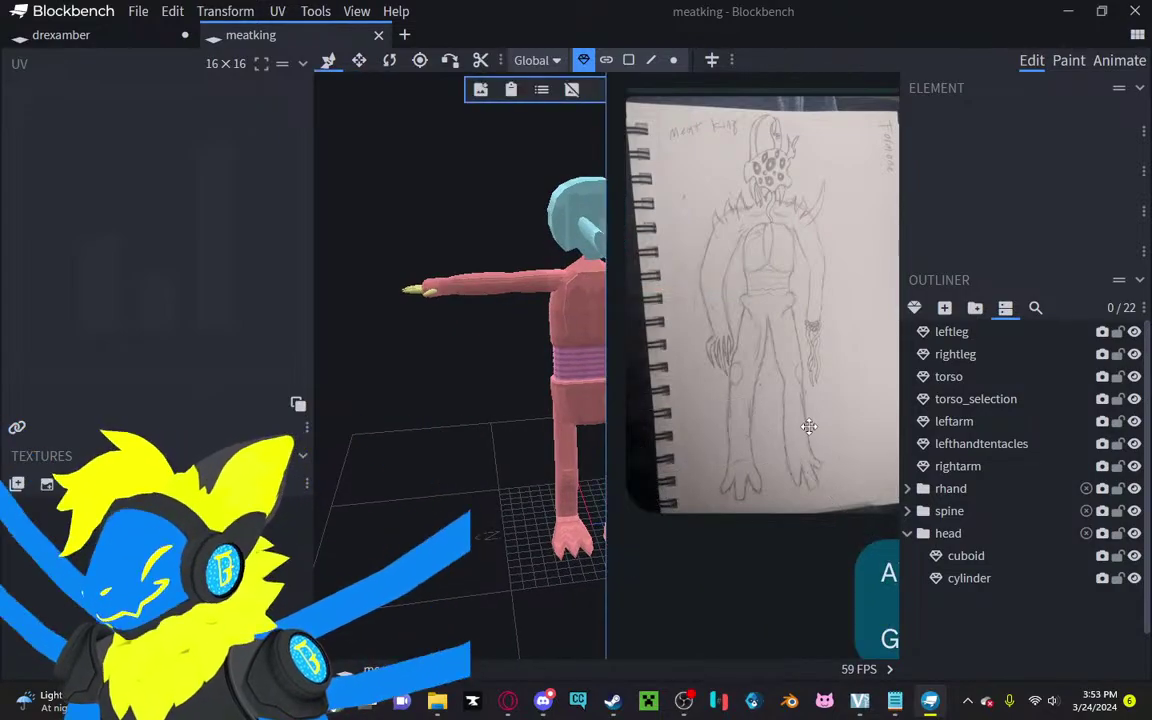
{"action": "key", "text": "Delete"}
{"action": "left_click", "coordinate": [594, 208]}
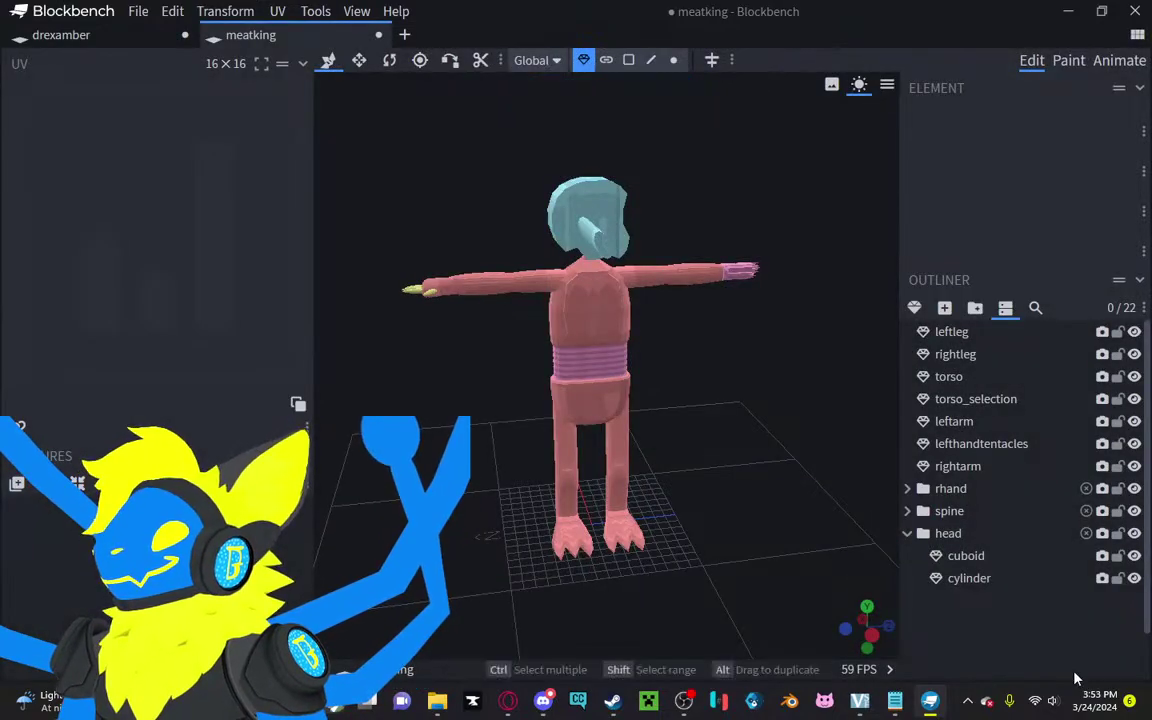
{"action": "left_click_drag", "start_coordinate": [710, 496], "coordinate": [835, 489]}
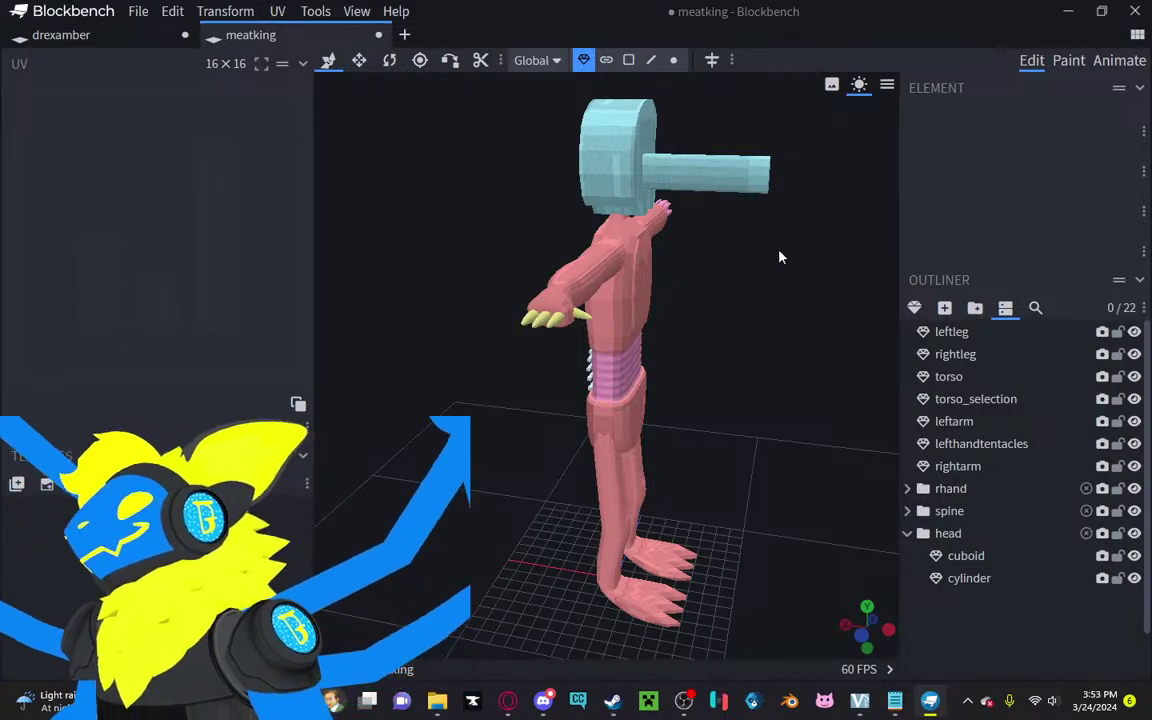
{"action": "left_click_drag", "start_coordinate": [700, 223], "coordinate": [468, 140]}
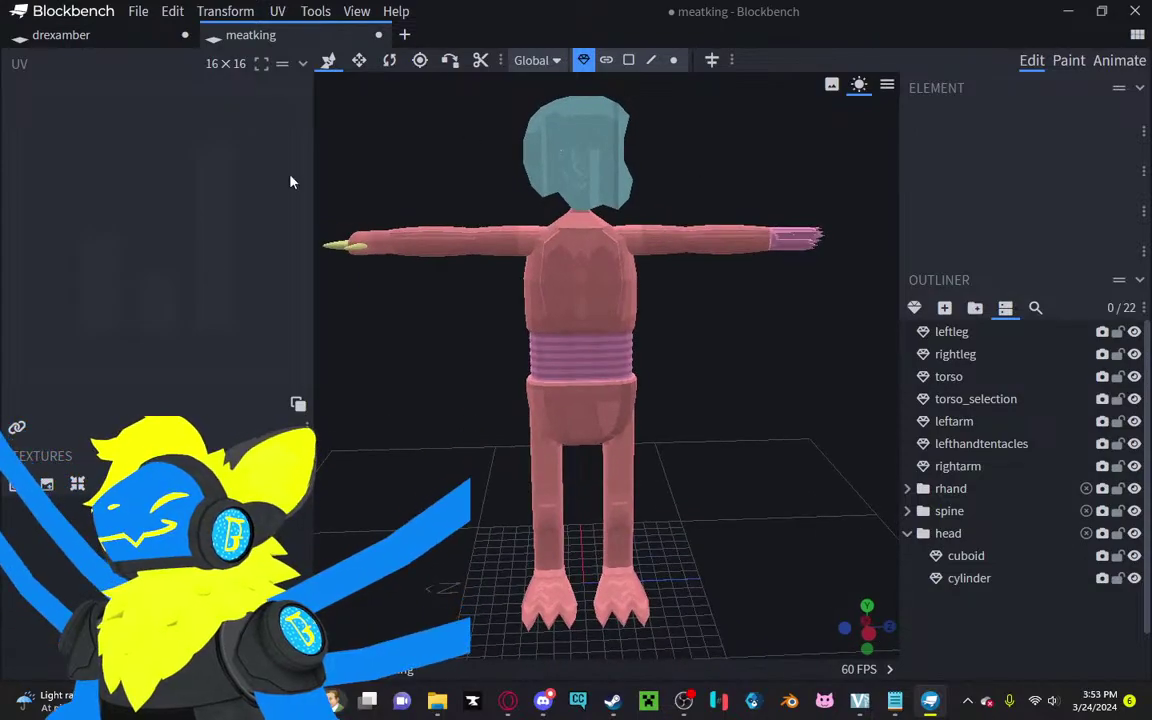
{"action": "left_click_drag", "start_coordinate": [293, 180], "coordinate": [841, 267]}
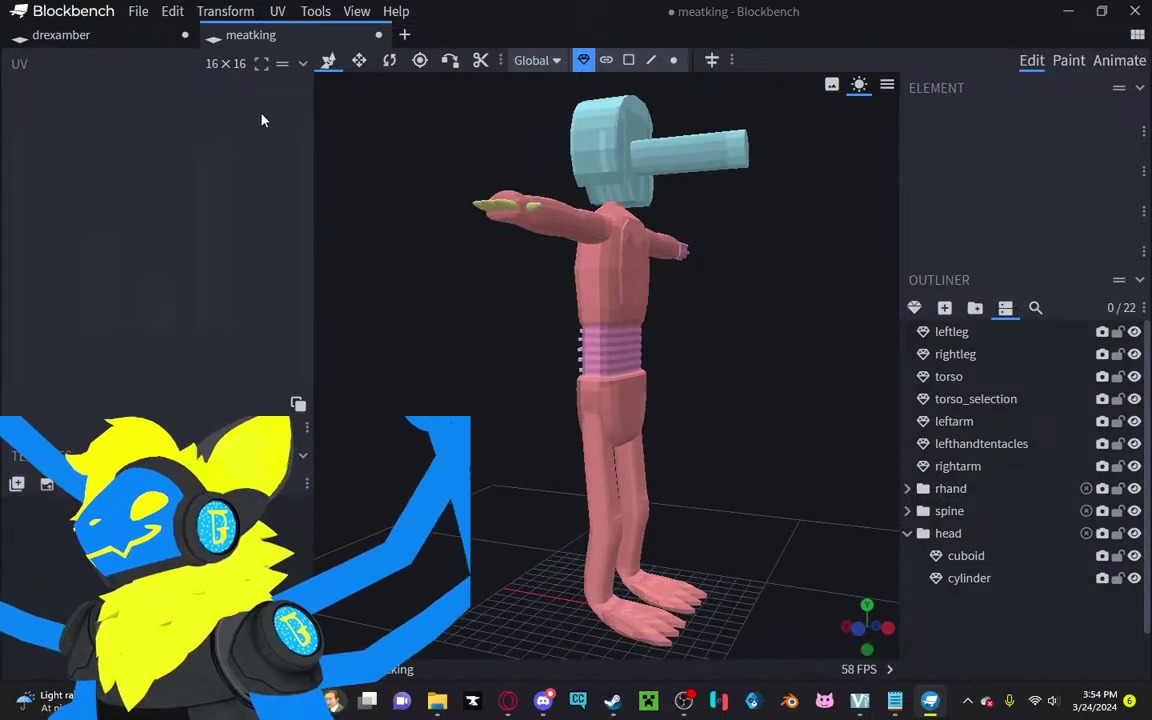
Step: Close the meatking model without saving its changes and return to the drexamber model's right hand
{"action": "left_click", "coordinate": [378, 35]}
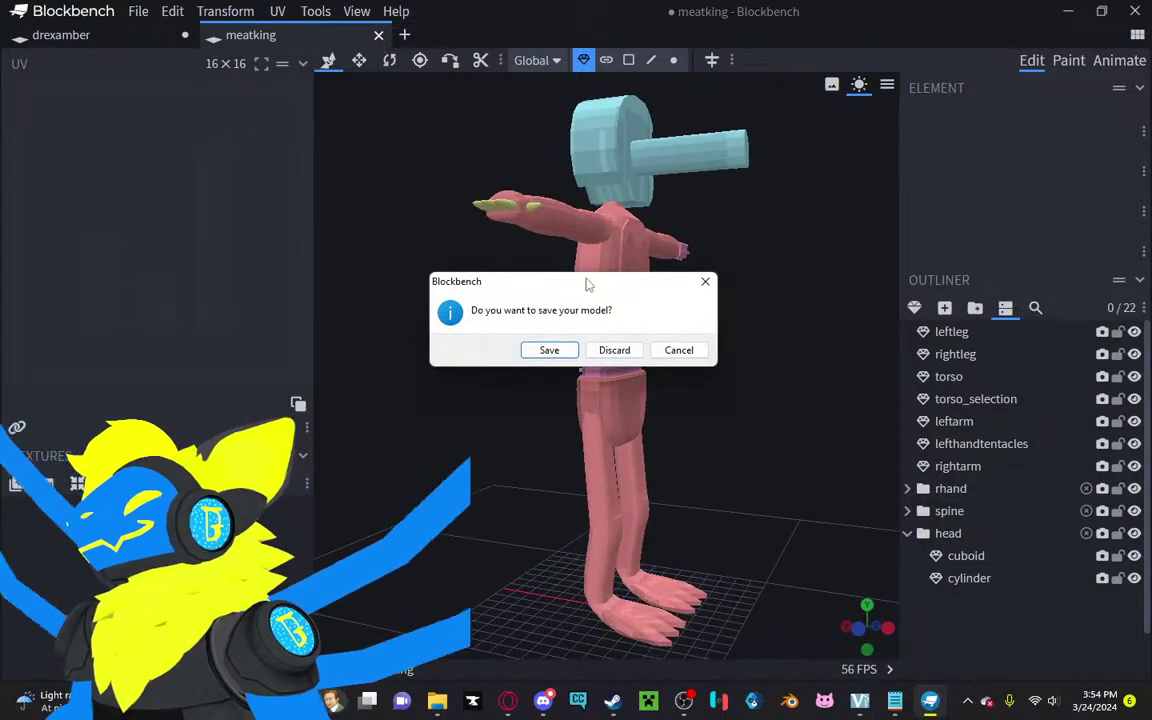
{"action": "left_click", "coordinate": [614, 350]}
{"action": "left_click", "coordinate": [727, 281]}
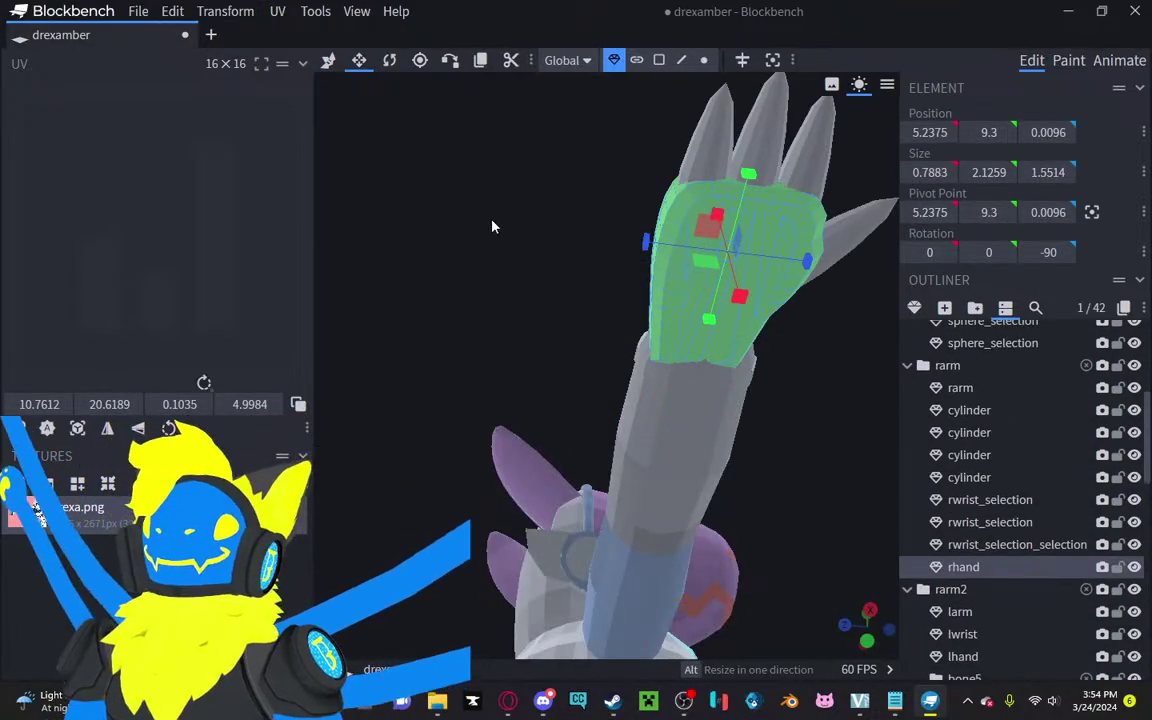
Step: Add a sphere mesh with diameter 16 and 12 sides to the rarm group
{"action": "left_click_drag", "start_coordinate": [491, 227], "coordinate": [488, 440]}
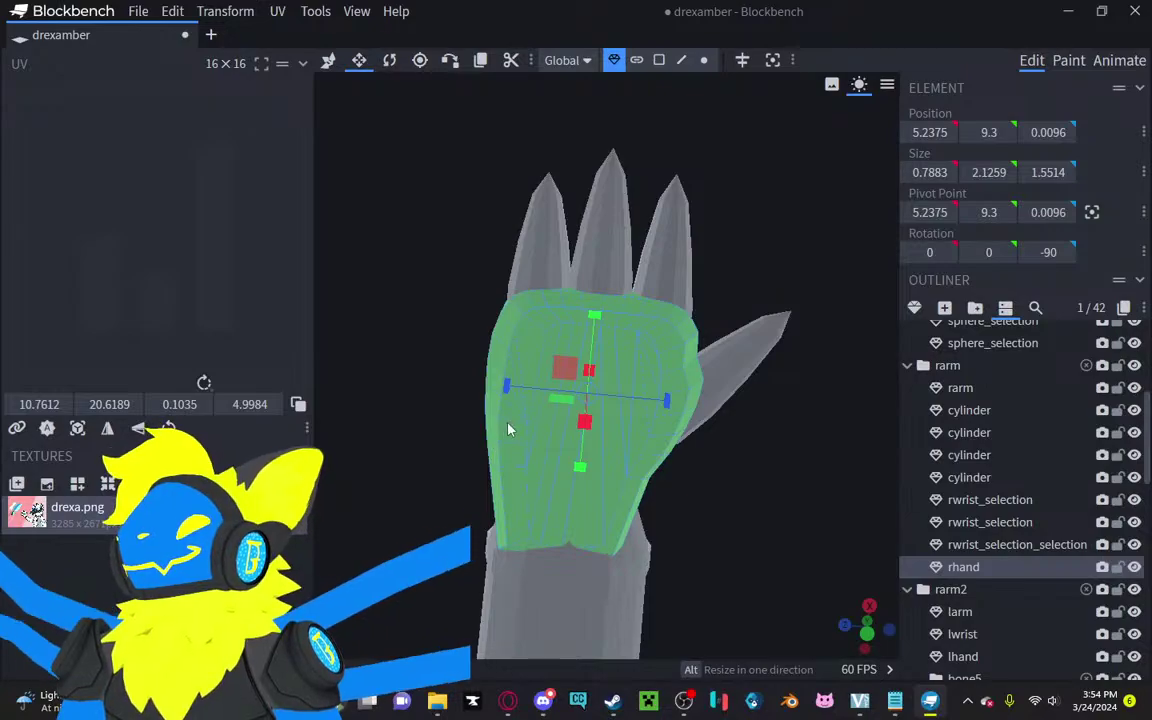
{"action": "left_click", "coordinate": [950, 365]}
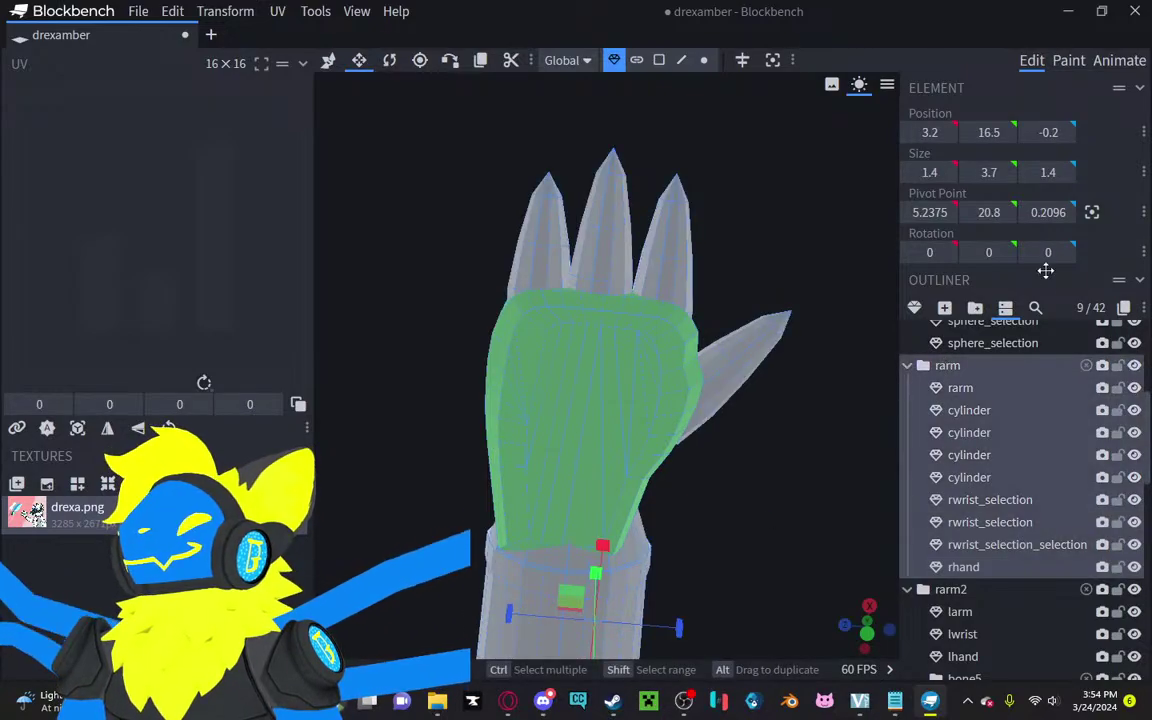
{"action": "left_click", "coordinate": [914, 307]}
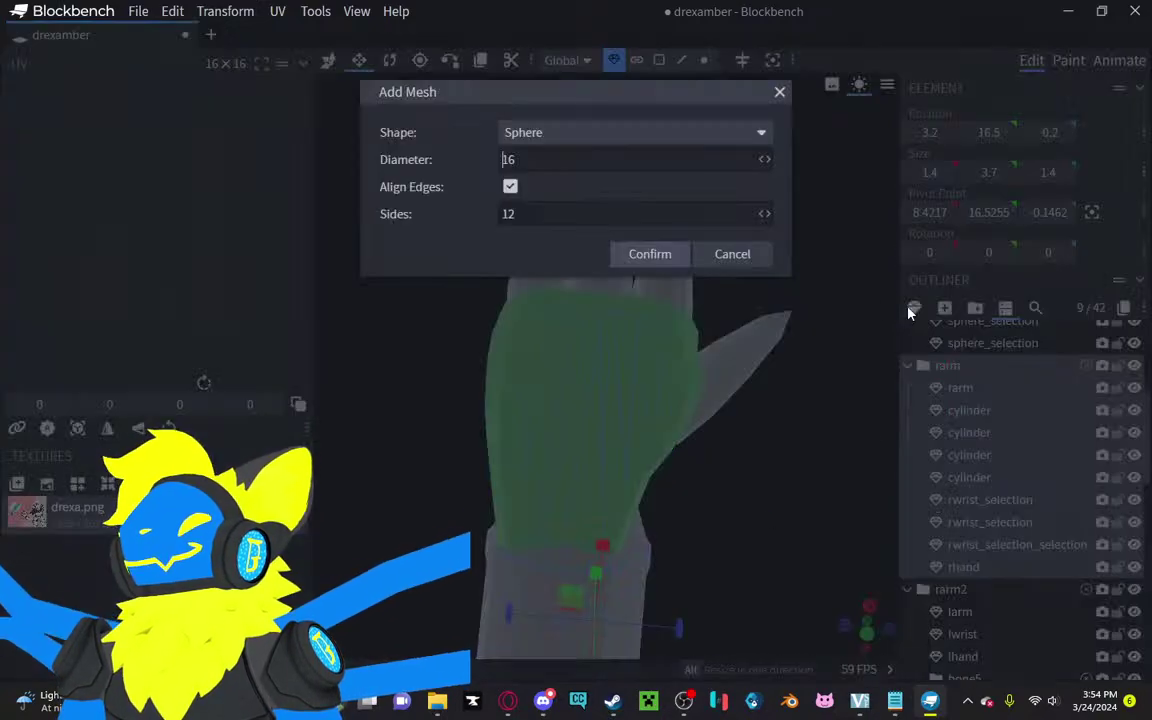
{"action": "left_click", "coordinate": [650, 254]}
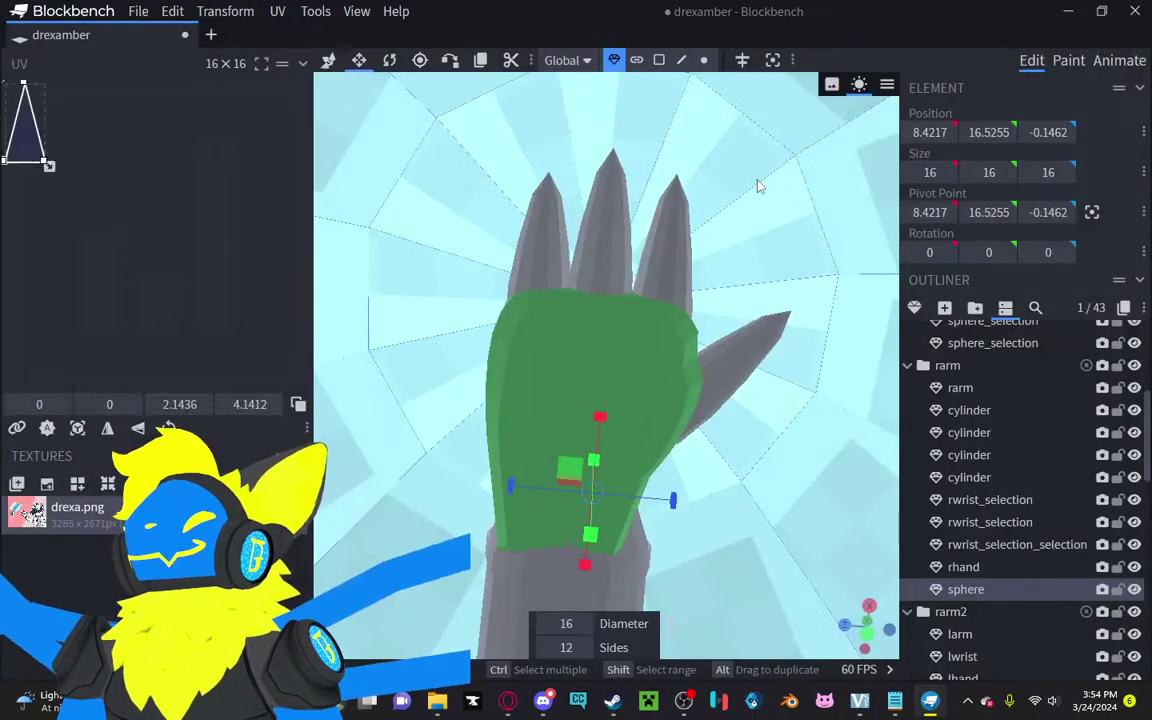
Step: Shrink the new sphere's Z size to 0.8
{"action": "left_click_drag", "start_coordinate": [676, 467], "coordinate": [10, 485]}
{"action": "left_click_drag", "start_coordinate": [420, 473], "coordinate": [392, 522]}
{"action": "left_click_drag", "start_coordinate": [10, 535], "coordinate": [1, 537]}
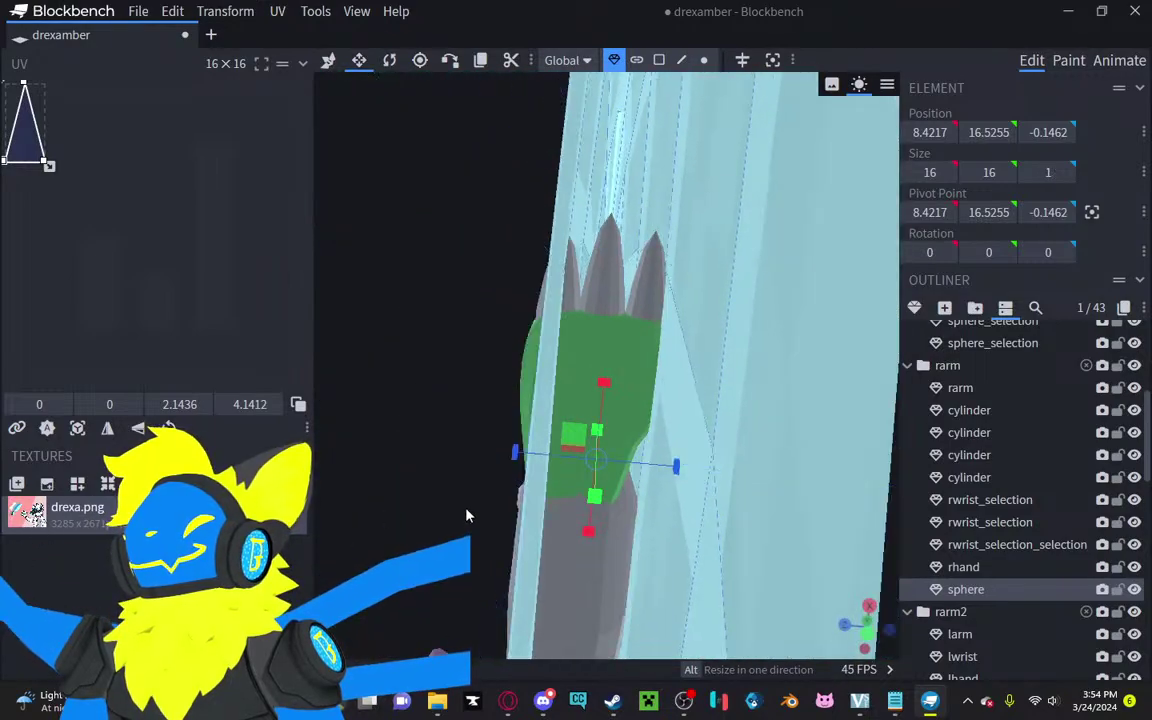
{"action": "left_click_drag", "start_coordinate": [467, 513], "coordinate": [434, 498]}
{"action": "mouse_move", "coordinate": [628, 450]}
{"action": "left_mouse_down"}
{"action": "mouse_move", "coordinate": [604, 458]}
{"action": "mouse_move", "coordinate": [624, 450]}
{"action": "left_mouse_up"}
{"action": "left_click_drag", "start_coordinate": [630, 448], "coordinate": [704, 356]}
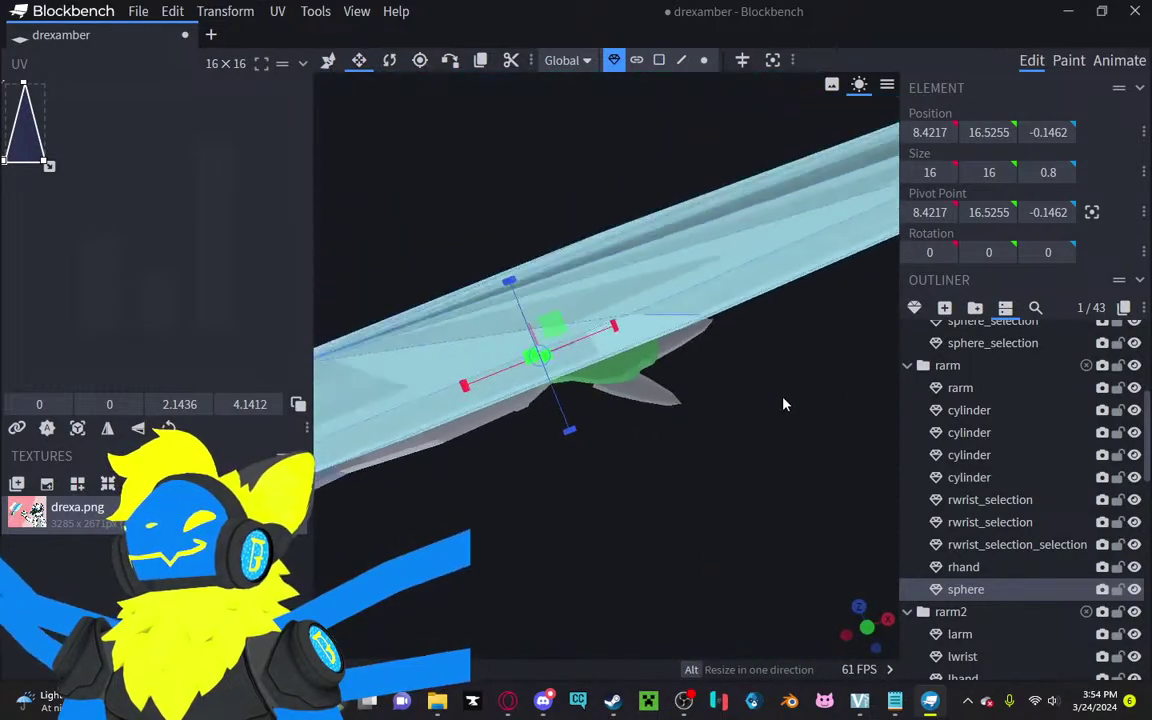
Step: Shrink the sphere's X size to 1.5 and Y size to 0.8 so it fits within the right hand
{"action": "left_click_drag", "start_coordinate": [605, 327], "coordinate": [166, 523]}
{"action": "left_click_drag", "start_coordinate": [366, 560], "coordinate": [434, 571]}
{"action": "left_click_drag", "start_coordinate": [485, 290], "coordinate": [588, 323]}
{"action": "left_click_drag", "start_coordinate": [620, 200], "coordinate": [585, 331]}
{"action": "left_click_drag", "start_coordinate": [595, 462], "coordinate": [601, 538]}
{"action": "left_click_drag", "start_coordinate": [596, 303], "coordinate": [586, 452]}
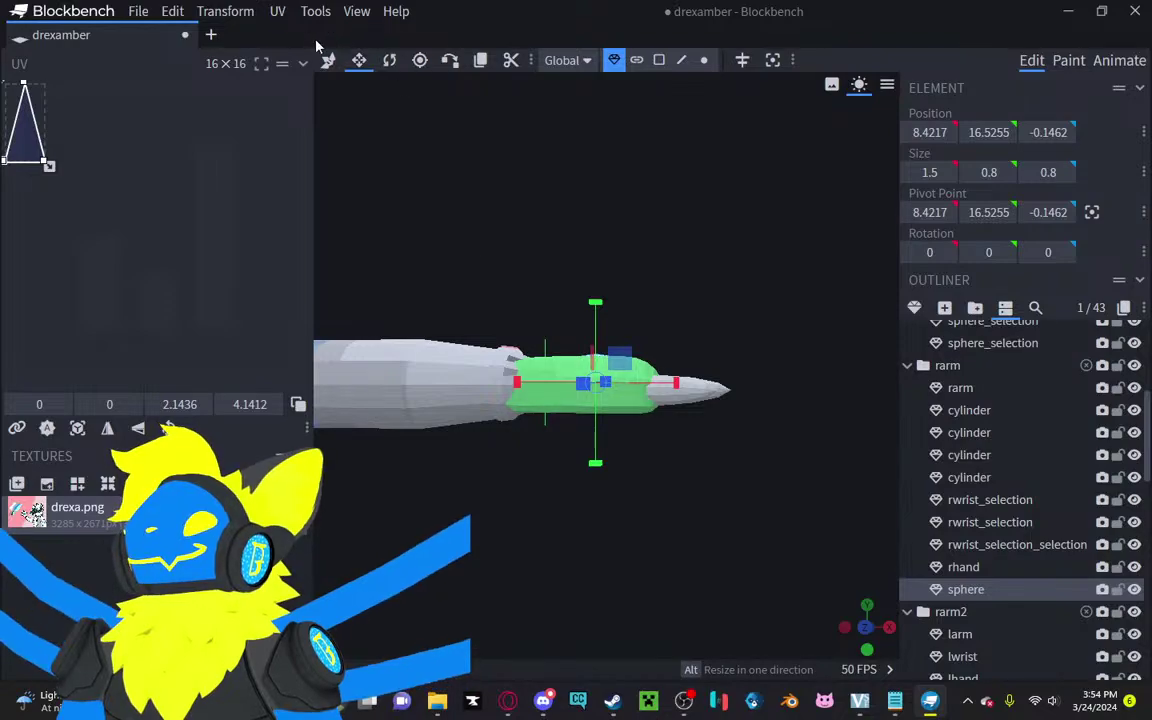
Step: Lower the sphere onto the palm side of the right hand at Y 16.2255 and reduce its Y size to 0.7
{"action": "left_click", "coordinate": [328, 60]}
{"action": "left_click_drag", "start_coordinate": [595, 305], "coordinate": [595, 352]}
{"action": "left_click_drag", "start_coordinate": [612, 520], "coordinate": [552, 453]}
{"action": "left_click", "coordinate": [359, 61]}
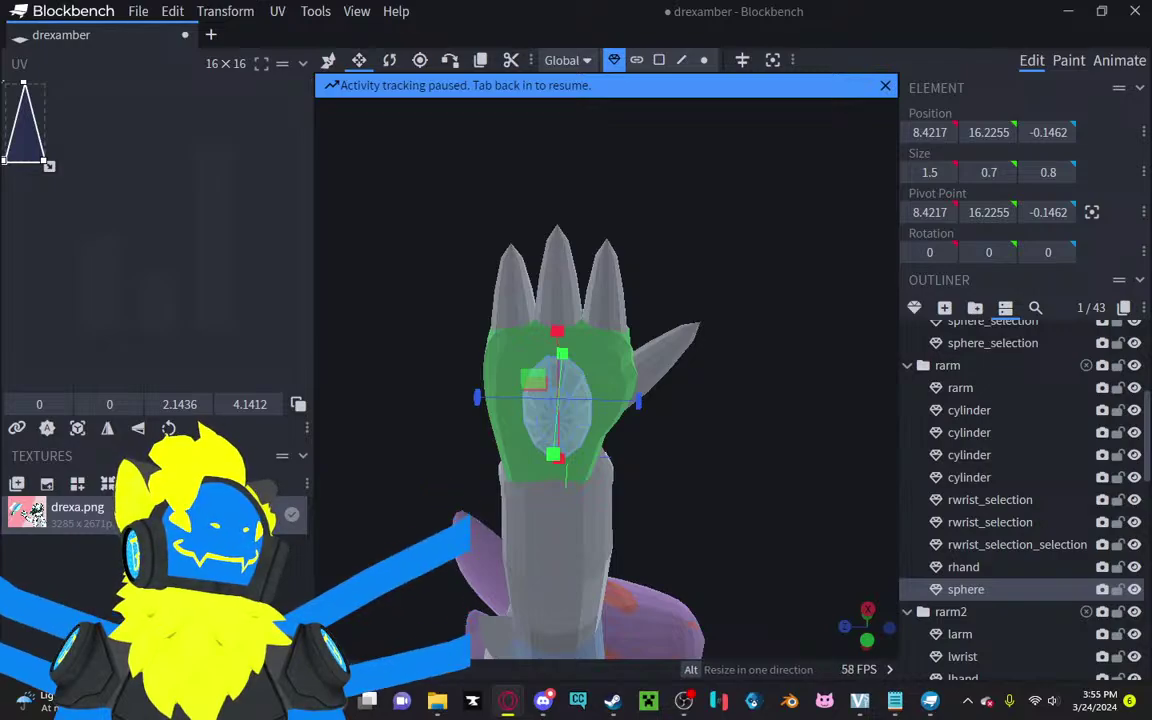
{"action": "scroll", "coordinate": [478, 452], "scroll_direction": "up", "scroll_amount": 4}
{"action": "left_click_drag", "start_coordinate": [704, 470], "coordinate": [686, 454]}
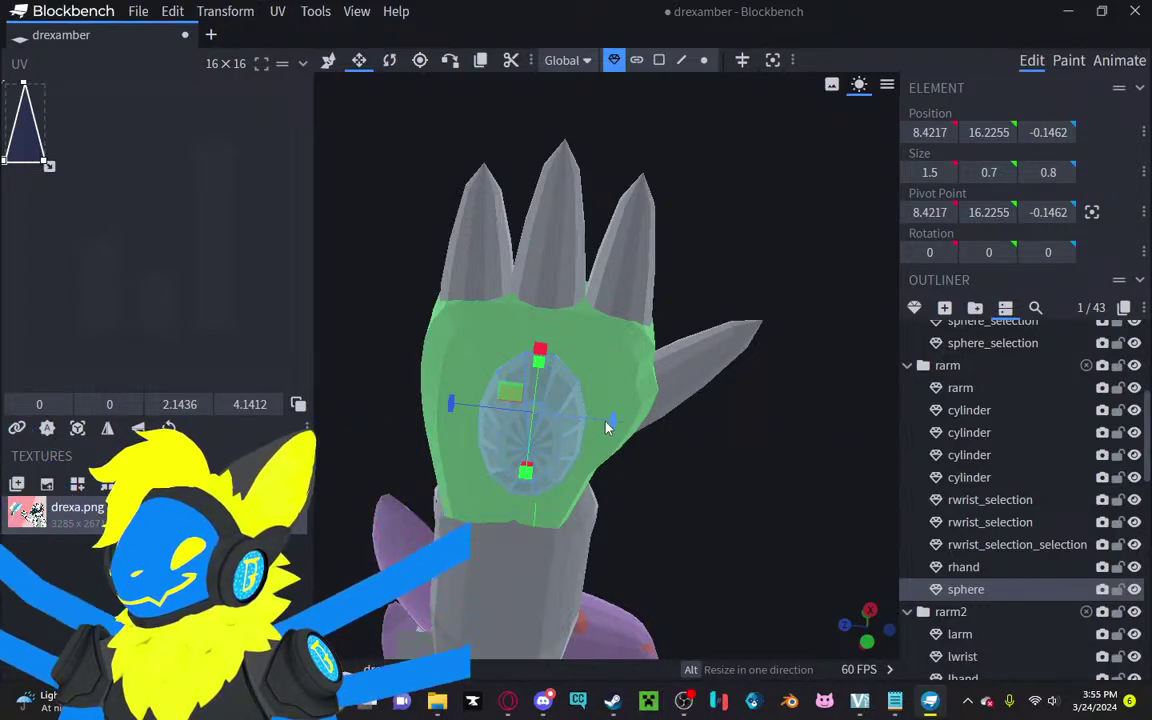
Step: Resize the palm sphere to 1.4 in X and 1.2 in Z
{"action": "left_click_drag", "start_coordinate": [610, 424], "coordinate": [629, 429]}
{"action": "left_click_drag", "start_coordinate": [769, 505], "coordinate": [753, 522]}
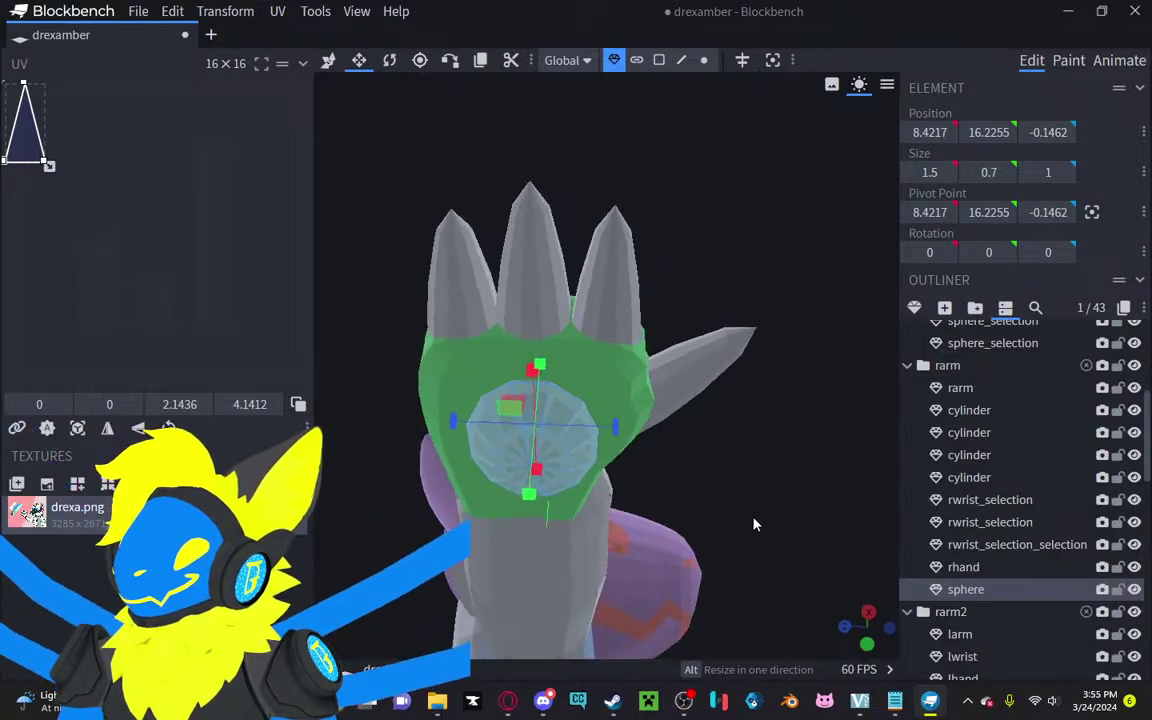
{"action": "mouse_move", "coordinate": [532, 386]}
{"action": "left_mouse_down"}
{"action": "mouse_move", "coordinate": [535, 362]}
{"action": "mouse_move", "coordinate": [536, 386]}
{"action": "left_mouse_up"}
{"action": "left_click_drag", "start_coordinate": [686, 228], "coordinate": [674, 175]}
{"action": "mouse_move", "coordinate": [548, 451]}
{"action": "left_mouse_down"}
{"action": "mouse_move", "coordinate": [560, 450]}
{"action": "mouse_move", "coordinate": [542, 450]}
{"action": "left_mouse_up"}
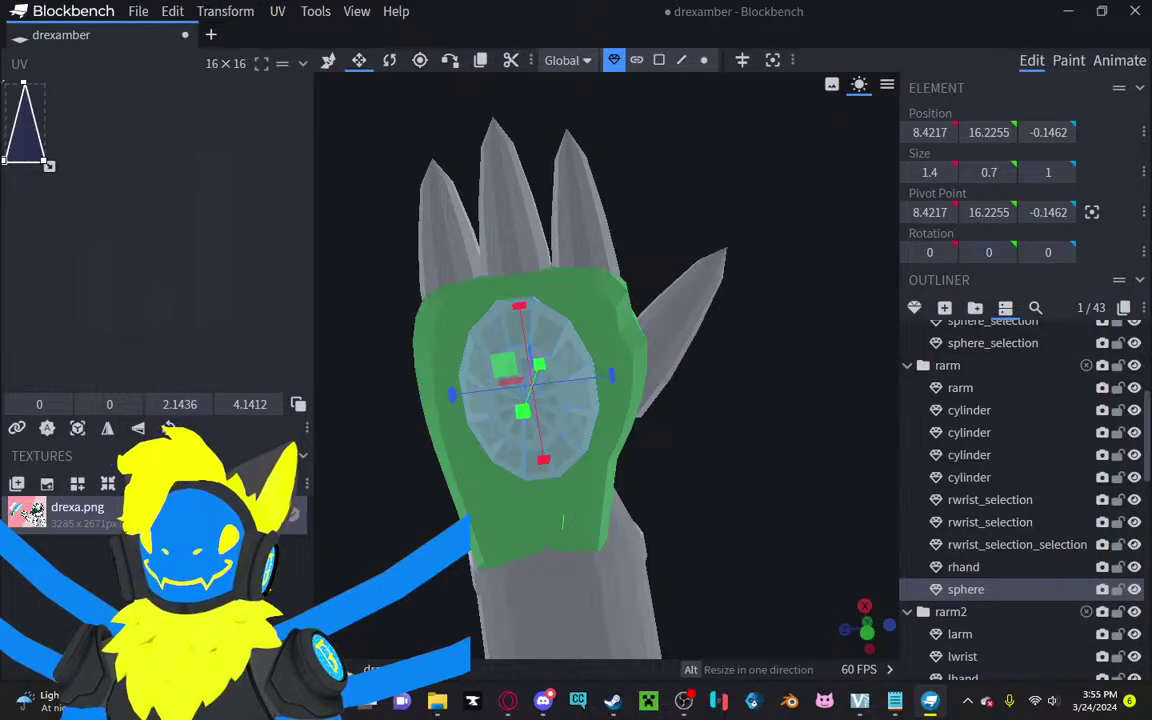
{"action": "left_click_drag", "start_coordinate": [761, 502], "coordinate": [438, 366]}
{"action": "left_click_drag", "start_coordinate": [680, 490], "coordinate": [825, 494]}
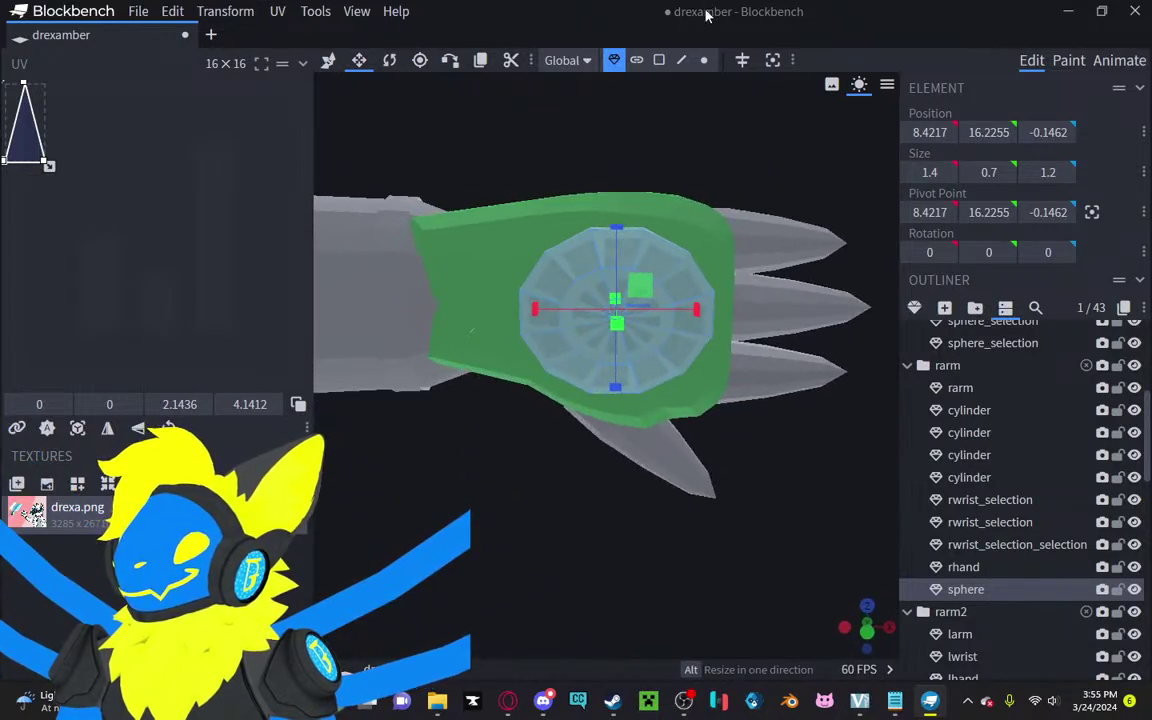
Step: Delete the upper half of the sphere's faces that sit inside the hand
{"action": "left_click", "coordinate": [658, 66]}
{"action": "left_click_drag", "start_coordinate": [684, 128], "coordinate": [686, 223]}
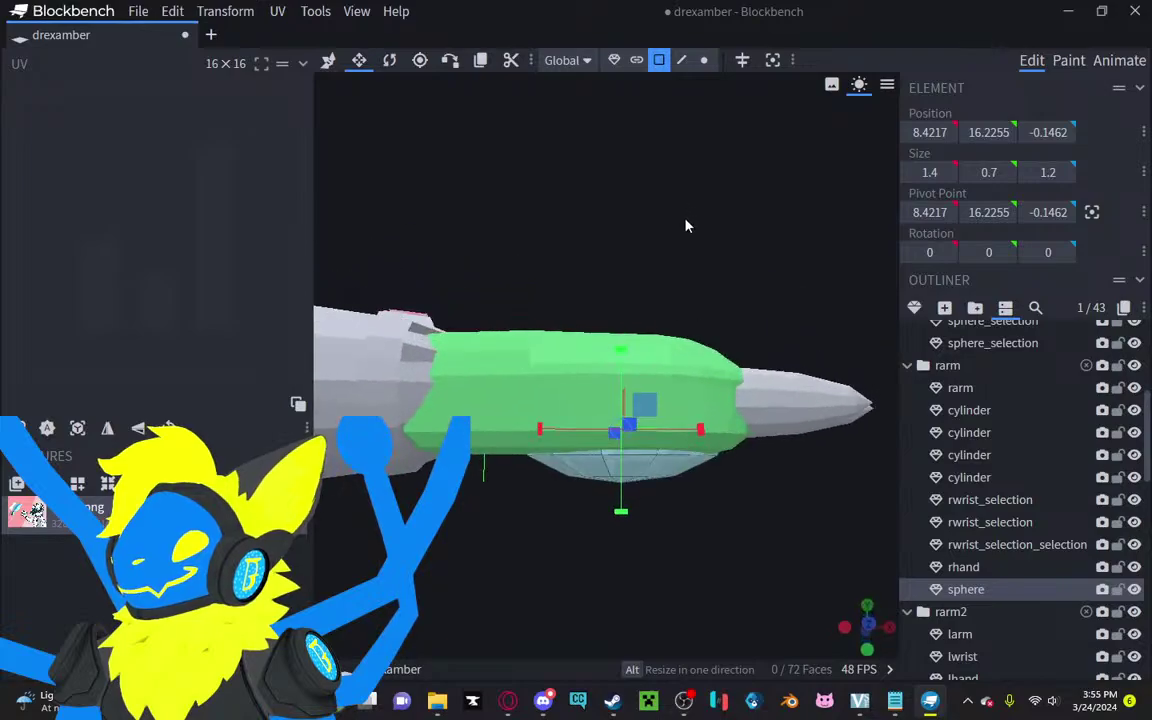
{"action": "left_click_drag", "start_coordinate": [762, 272], "coordinate": [494, 421], "text": "ctrl"}
{"action": "key", "text": "Delete"}
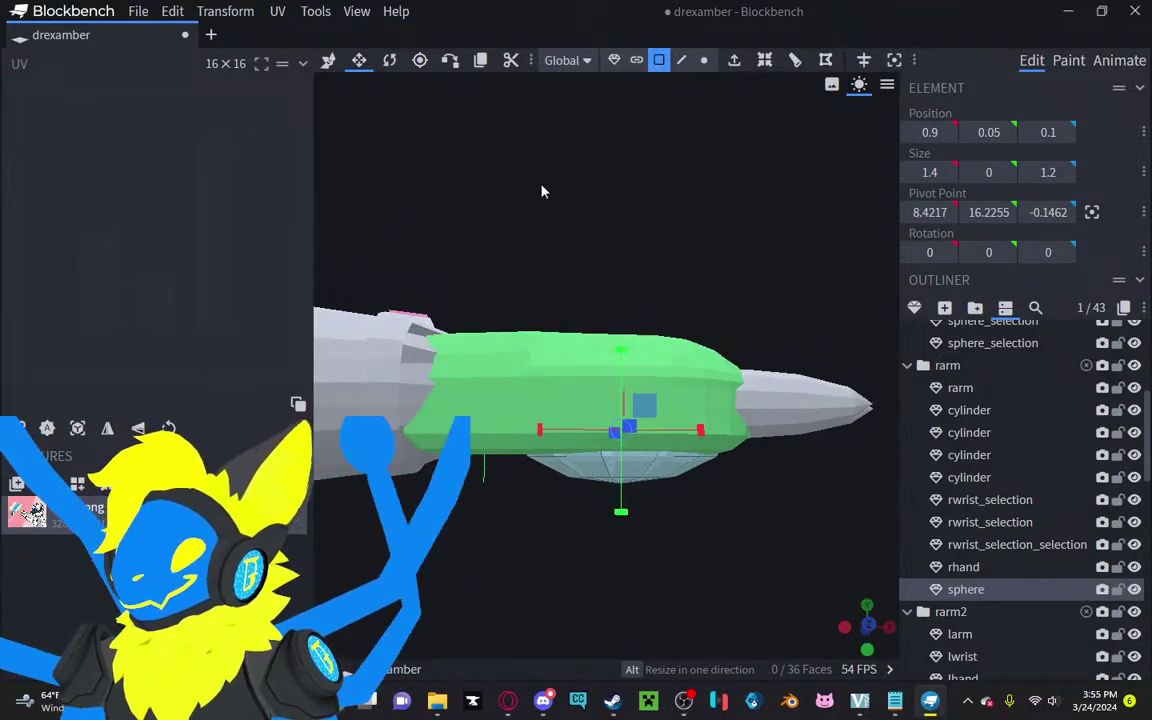
Step: Squash the twelve wrist-side vertices of the palm pad toward its center, to about 0.14 in X
{"action": "left_click_drag", "start_coordinate": [543, 188], "coordinate": [813, 301]}
{"action": "scroll", "coordinate": [726, 337], "scroll_direction": "up", "scroll_amount": 2}
{"action": "scroll", "coordinate": [726, 335], "scroll_direction": "up", "scroll_amount": 5}
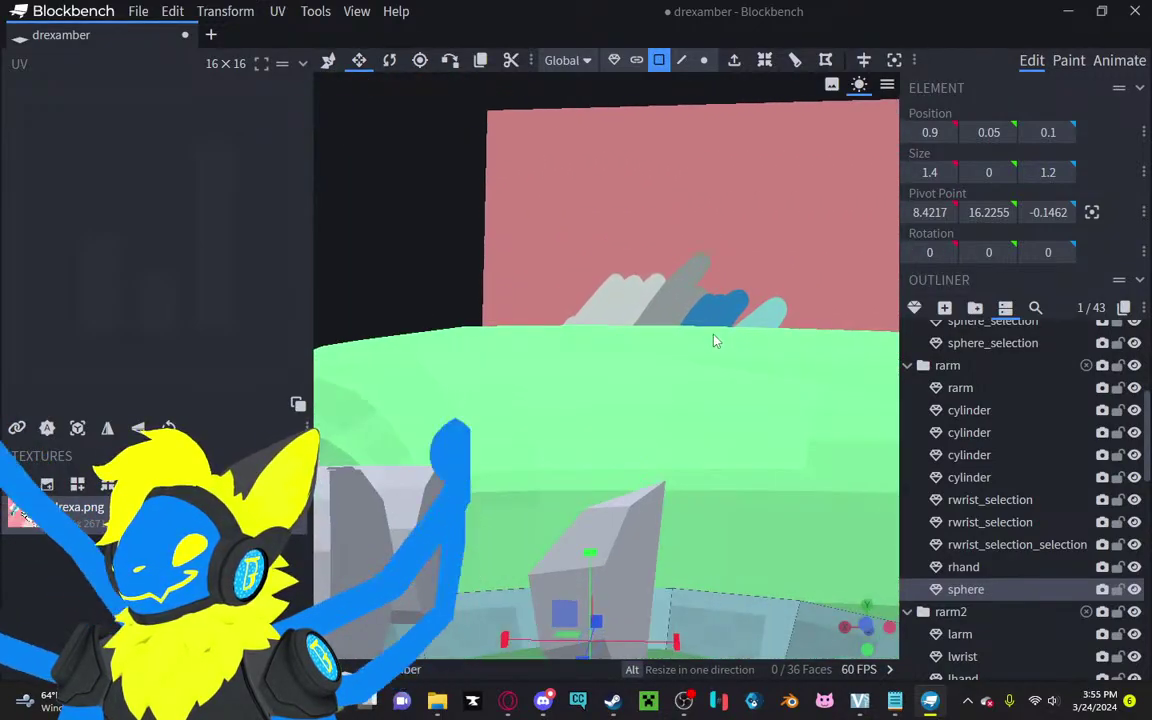
{"action": "left_click_drag", "start_coordinate": [715, 336], "coordinate": [668, 265]}
{"action": "scroll", "coordinate": [668, 265], "scroll_direction": "up", "scroll_amount": 4}
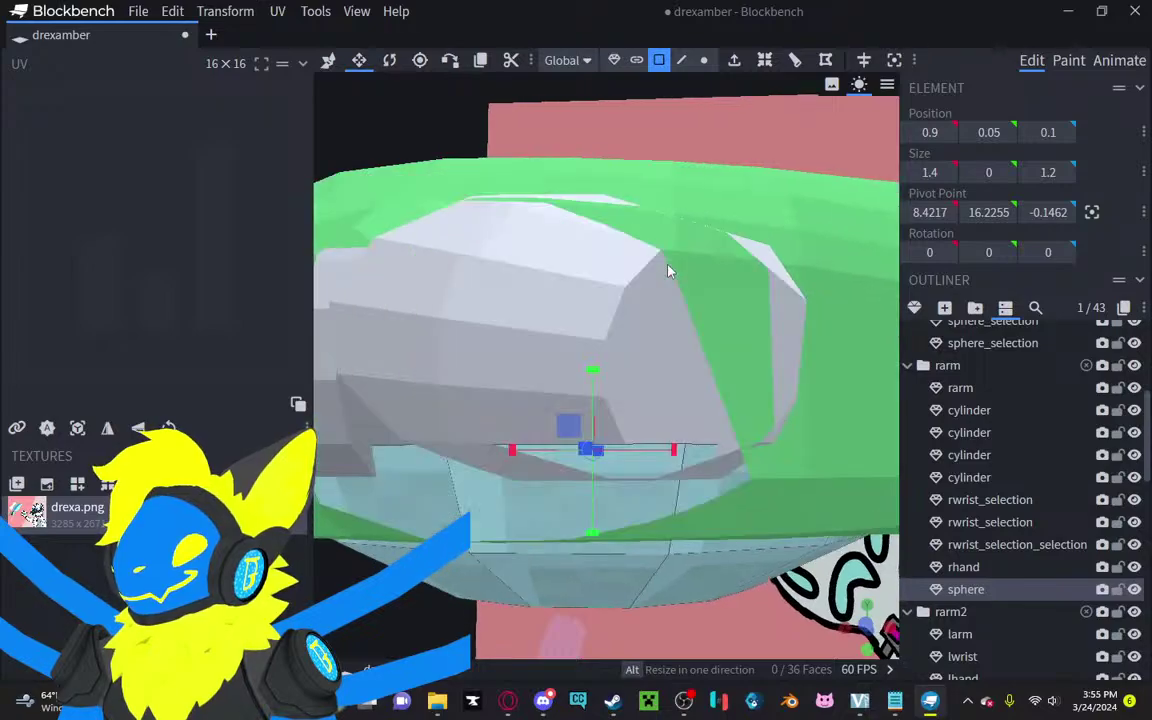
{"action": "left_click_drag", "start_coordinate": [656, 365], "coordinate": [789, 411]}
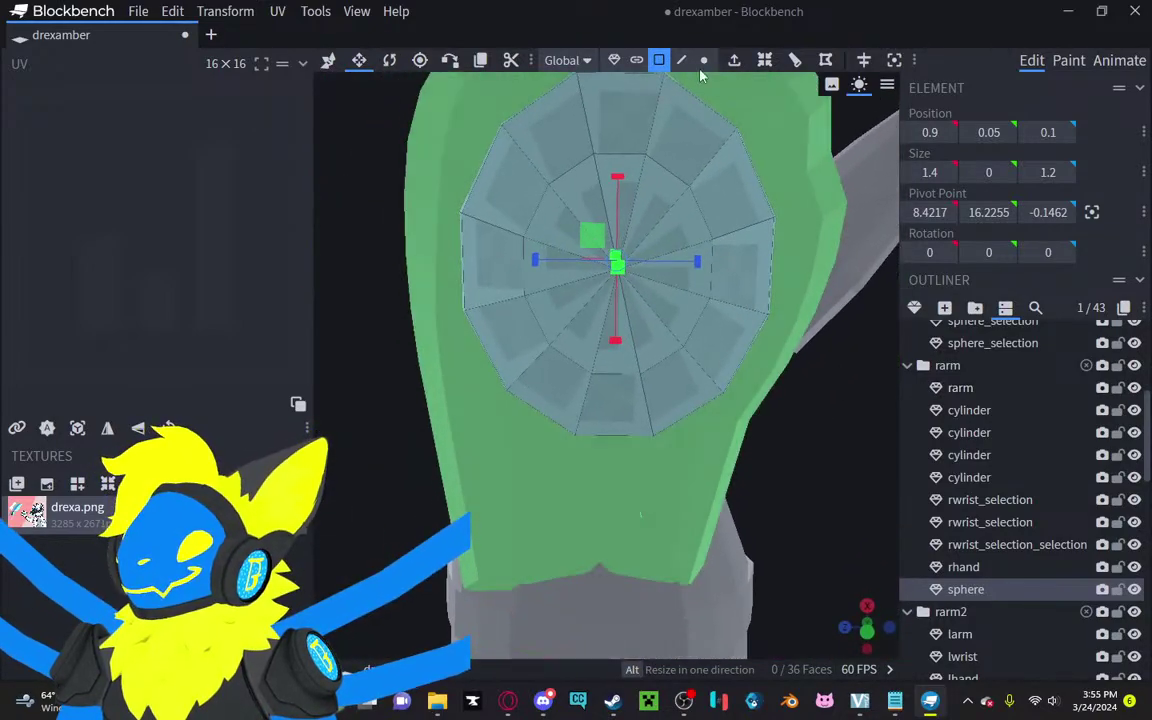
{"action": "left_click", "coordinate": [704, 60]}
{"action": "left_click_drag", "start_coordinate": [808, 505], "coordinate": [414, 355]}
{"action": "mouse_move", "coordinate": [610, 479]}
{"action": "left_mouse_down"}
{"action": "mouse_move", "coordinate": [617, 447]}
{"action": "mouse_move", "coordinate": [614, 458]}
{"action": "left_mouse_up"}
{"action": "left_click_drag", "start_coordinate": [797, 432], "coordinate": [450, 336]}
{"action": "left_click_drag", "start_coordinate": [613, 448], "coordinate": [592, 390]}
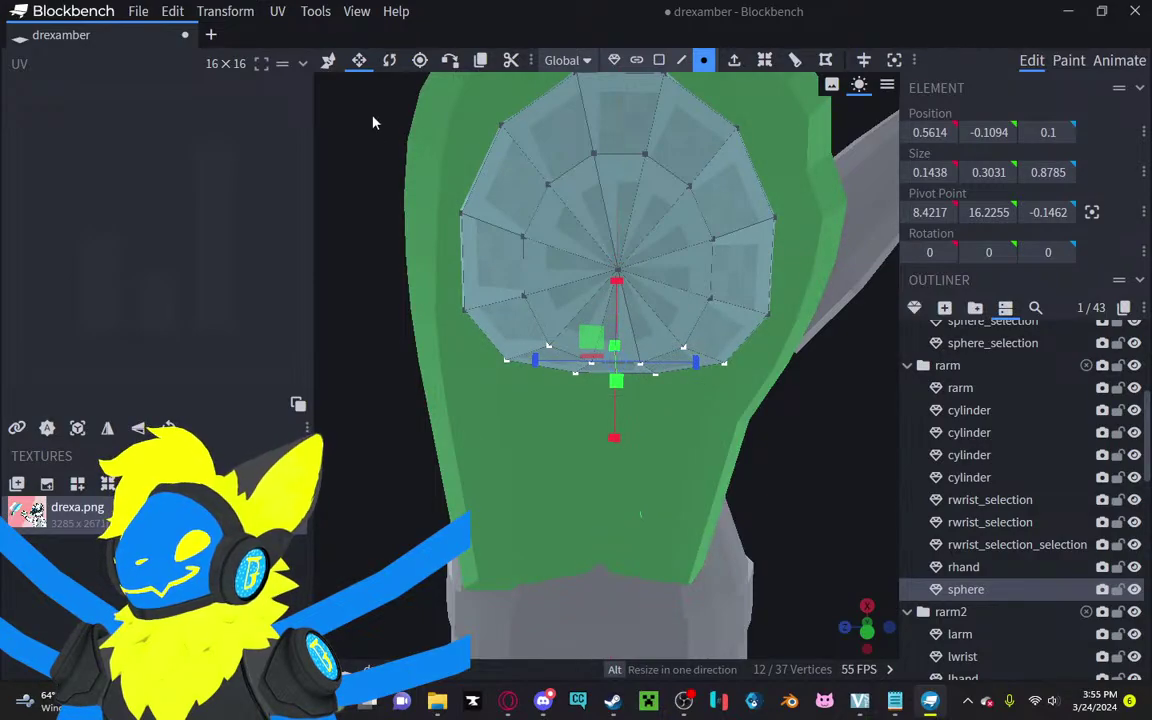
Step: Shift the twelve wrist-side vertices of the palm pad along the hand to X 0.5864
{"action": "left_click", "coordinate": [330, 60]}
{"action": "mouse_move", "coordinate": [620, 289]}
{"action": "left_mouse_down"}
{"action": "mouse_move", "coordinate": [619, 248]}
{"action": "mouse_move", "coordinate": [614, 272]}
{"action": "left_mouse_up"}
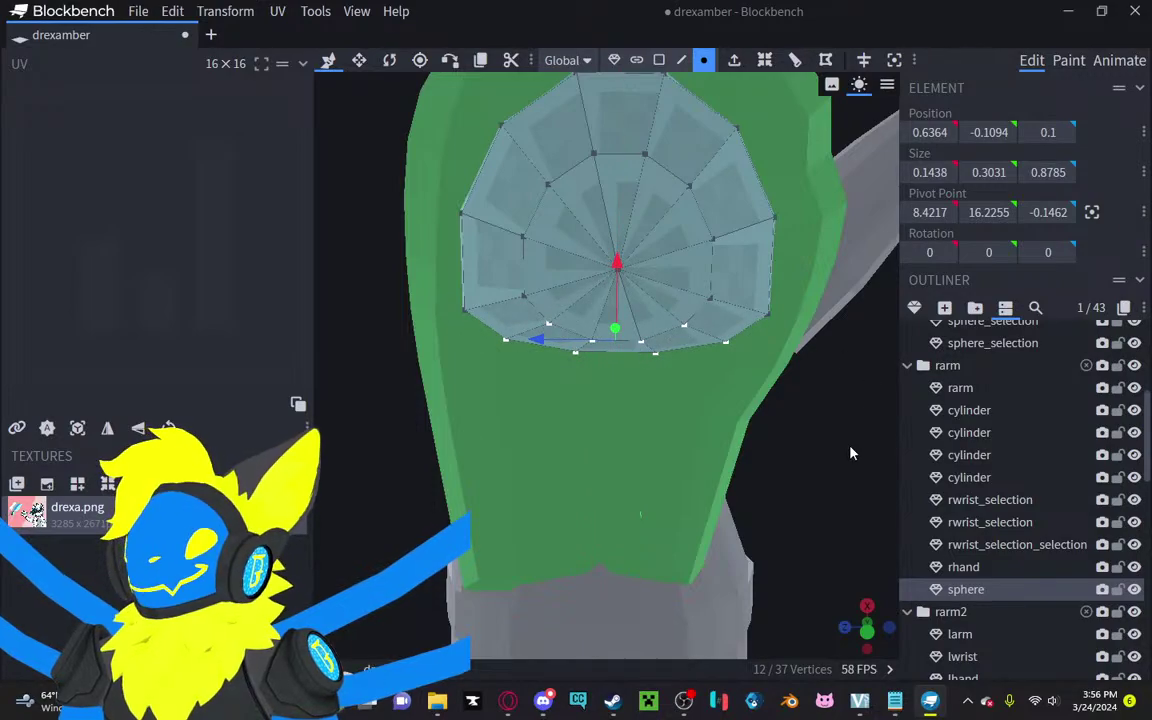
{"action": "mouse_move", "coordinate": [839, 458]}
{"action": "left_mouse_down"}
{"action": "mouse_move", "coordinate": [828, 455]}
{"action": "mouse_move", "coordinate": [837, 447]}
{"action": "left_mouse_up"}
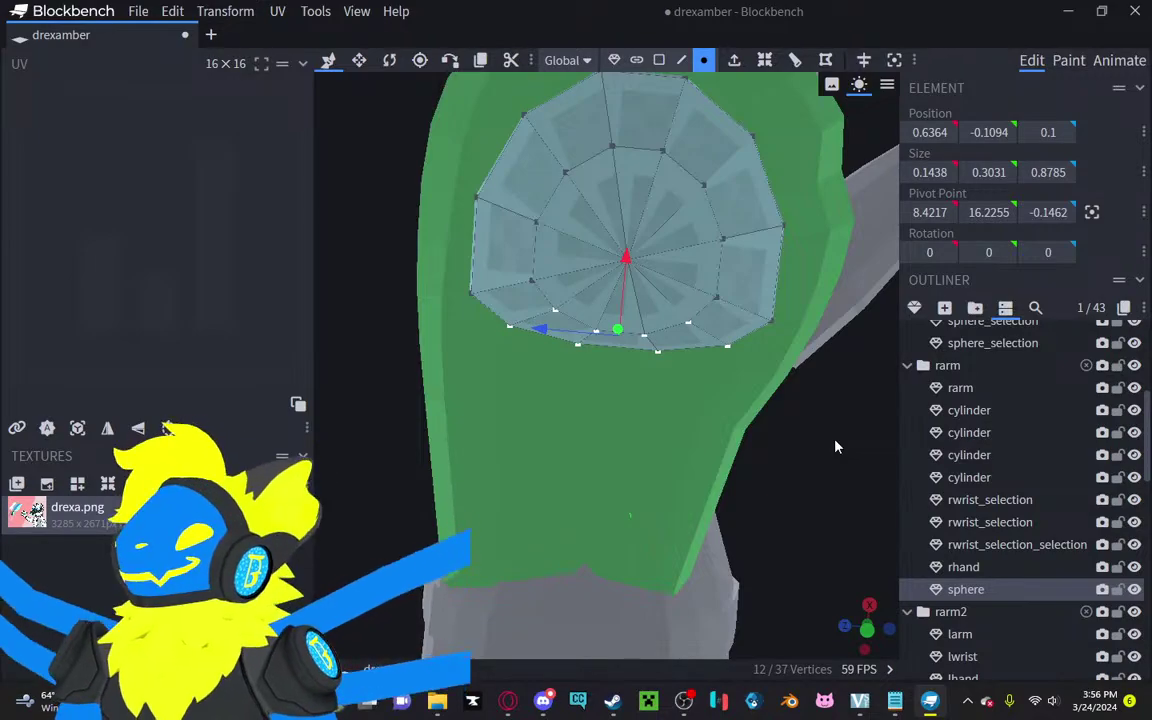
{"action": "left_click_drag", "start_coordinate": [837, 447], "coordinate": [829, 539]}
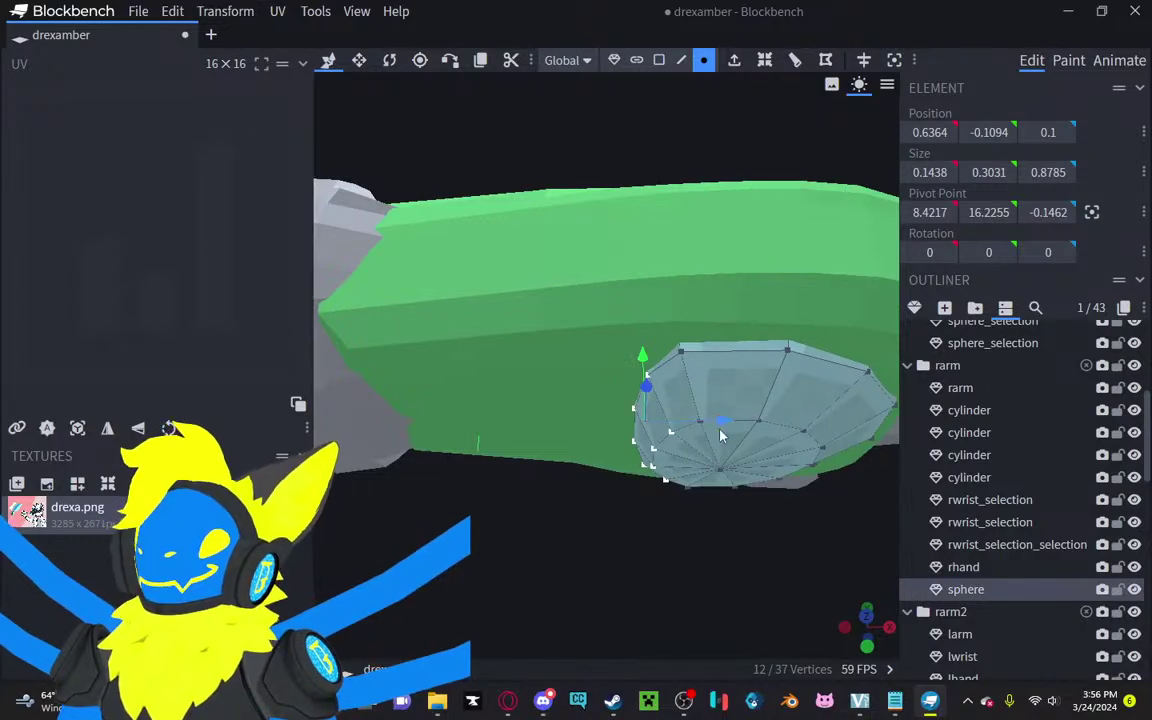
{"action": "left_click_drag", "start_coordinate": [722, 435], "coordinate": [702, 430]}
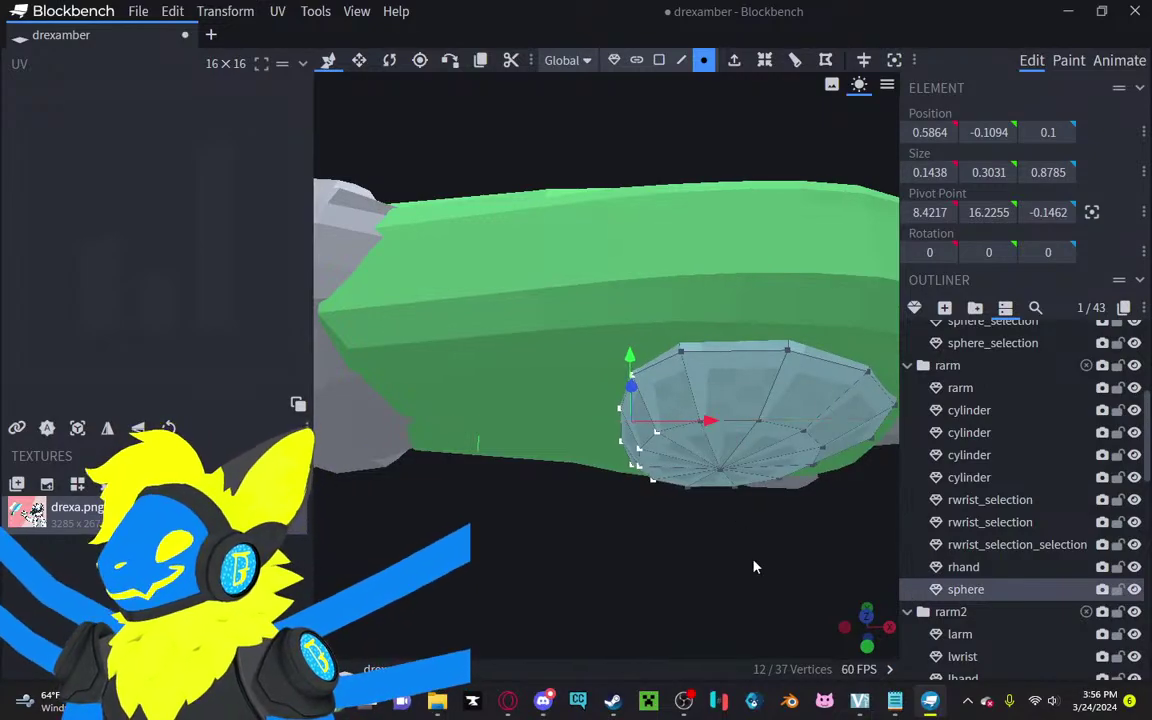
{"action": "left_click_drag", "start_coordinate": [753, 566], "coordinate": [593, 535]}
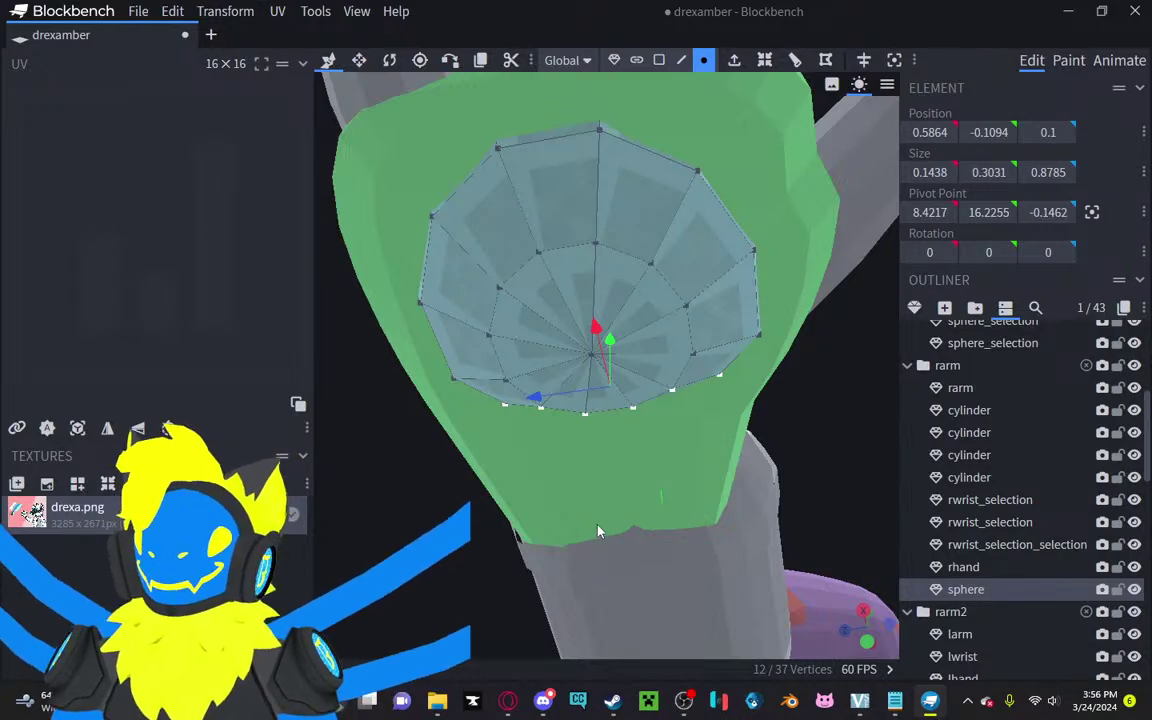
Step: Move the two middle inner-ring vertices on the palm pad's wrist side toward the fingers to X 0.6885
{"action": "scroll", "coordinate": [925, 528], "scroll_direction": "down", "scroll_amount": 10}
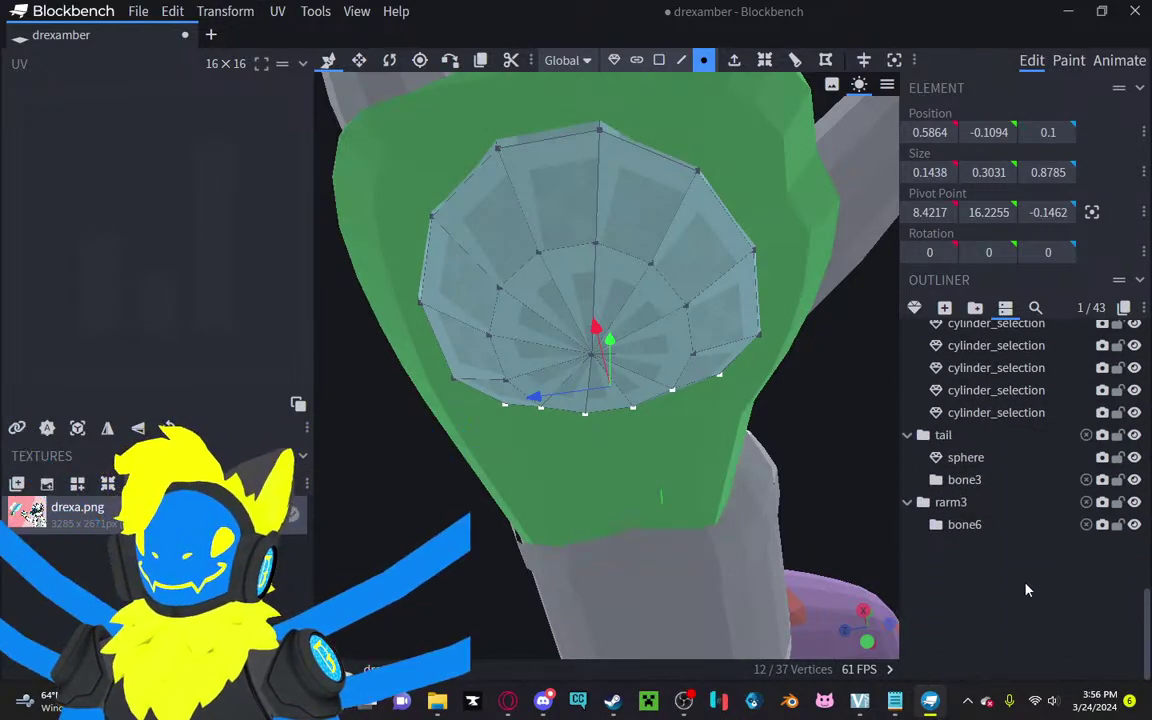
{"action": "right_click_drag", "start_coordinate": [808, 412], "coordinate": [828, 424]}
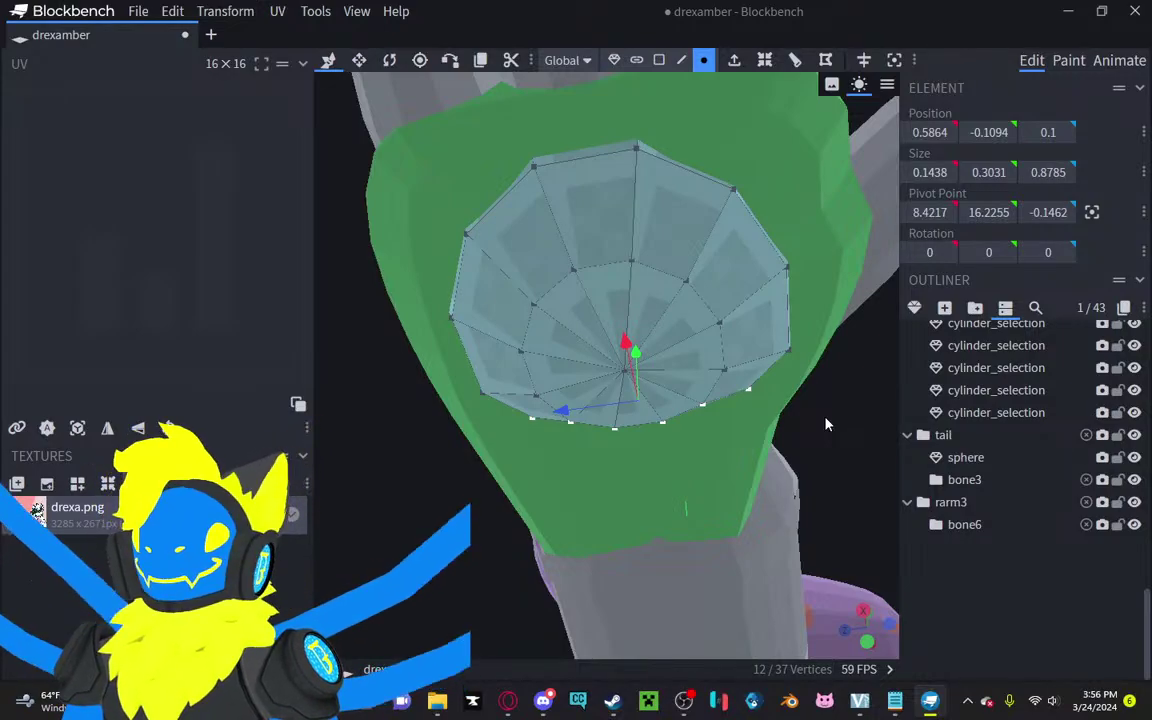
{"action": "mouse_move", "coordinate": [825, 419]}
{"action": "left_mouse_down"}
{"action": "mouse_move", "coordinate": [802, 458]}
{"action": "mouse_move", "coordinate": [823, 514]}
{"action": "mouse_move", "coordinate": [818, 452]}
{"action": "mouse_move", "coordinate": [838, 398]}
{"action": "left_mouse_up"}
{"action": "scroll", "coordinate": [838, 398], "scroll_direction": "up", "scroll_amount": 5}
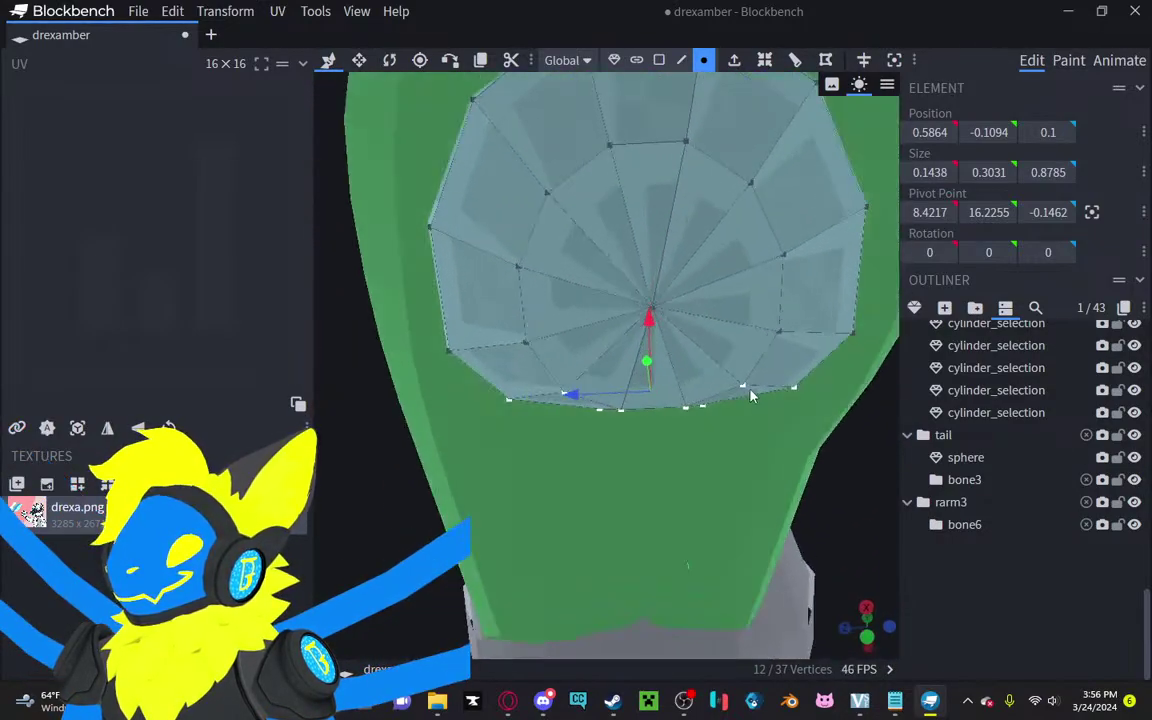
{"action": "left_click", "coordinate": [685, 407]}
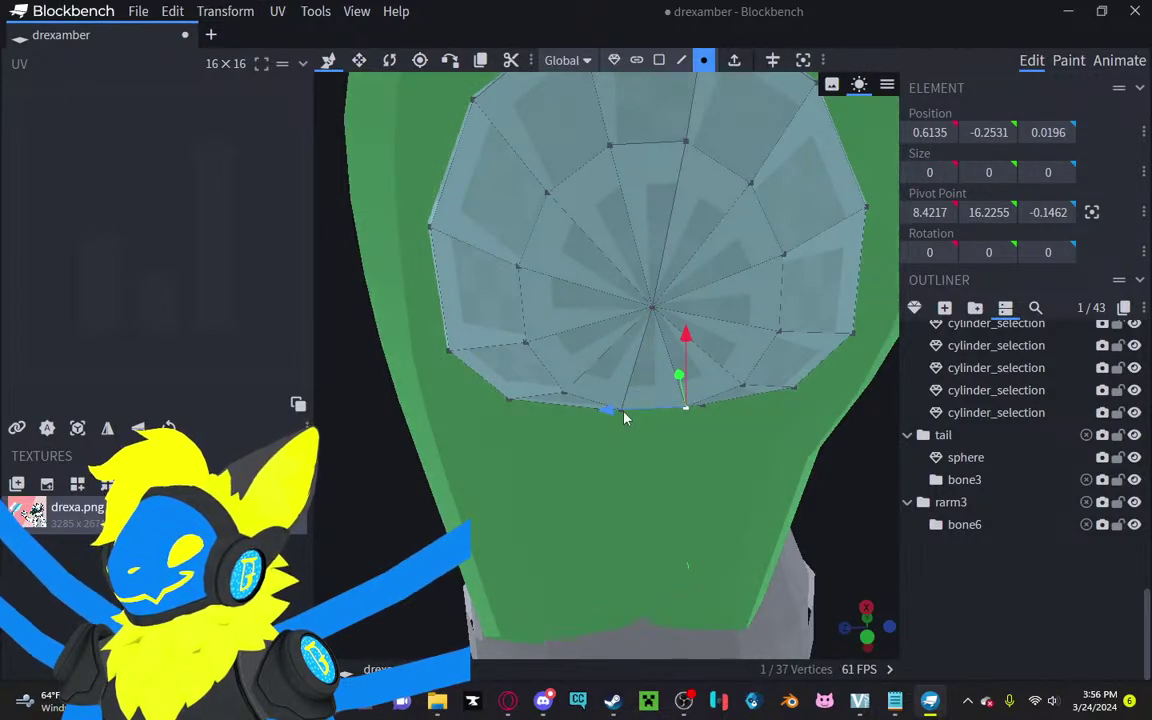
{"action": "left_click_drag", "start_coordinate": [325, 335], "coordinate": [343, 296]}
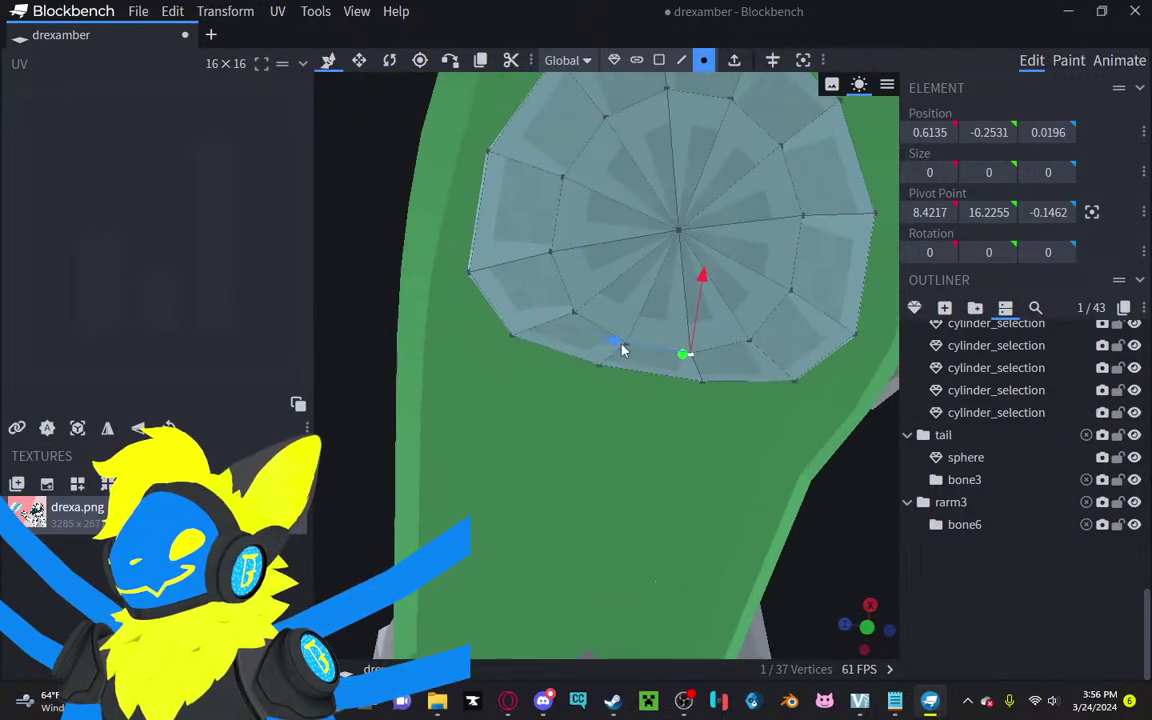
{"action": "left_click", "coordinate": [550, 251]}
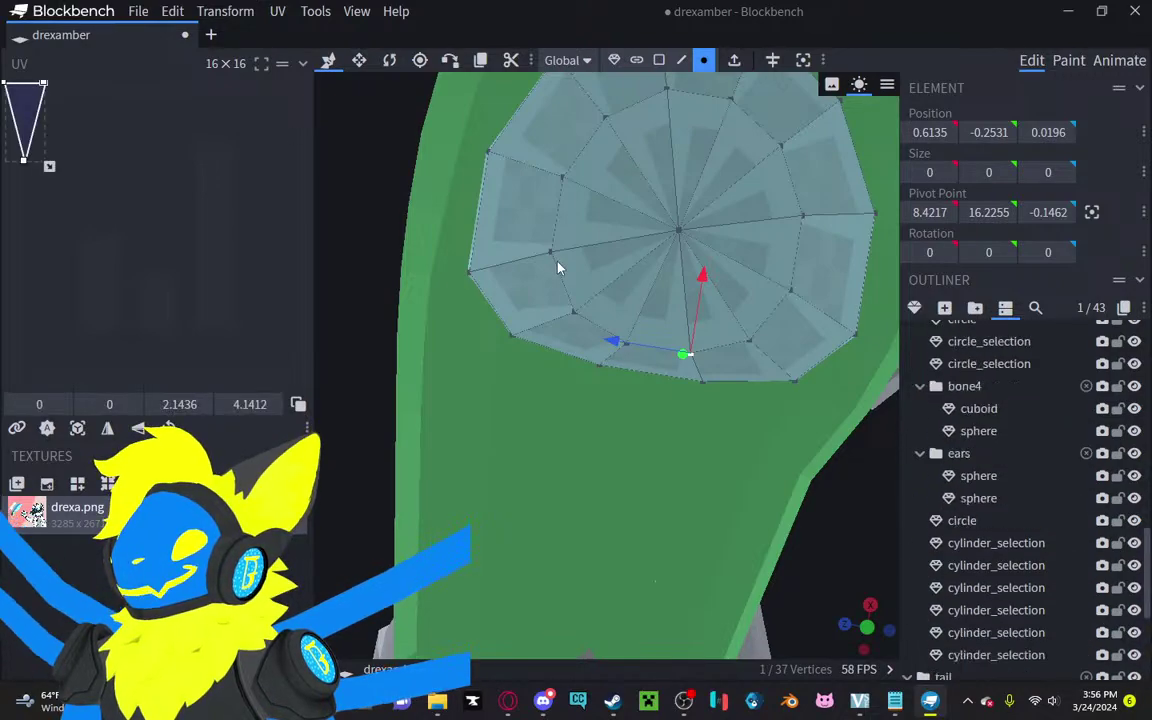
{"action": "left_click", "coordinate": [626, 345]}
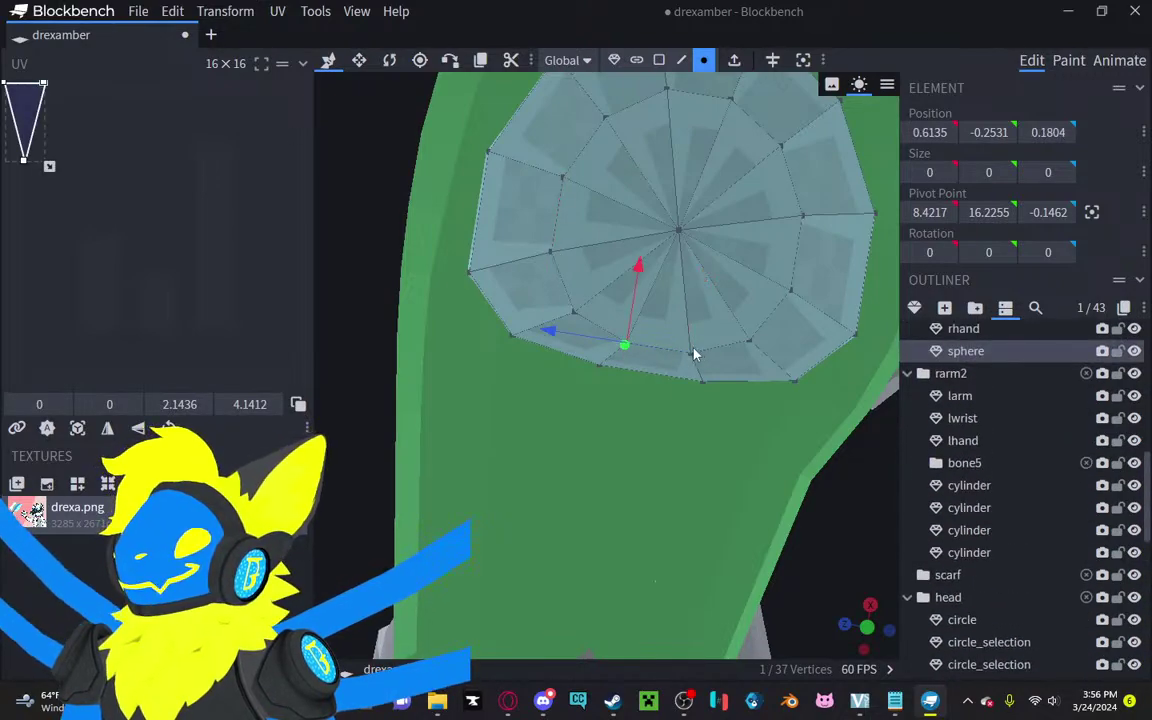
{"action": "left_click", "coordinate": [690, 353], "text": "shift"}
{"action": "left_click_drag", "start_coordinate": [669, 289], "coordinate": [669, 255]}
{"action": "left_click_drag", "start_coordinate": [877, 516], "coordinate": [775, 397]}
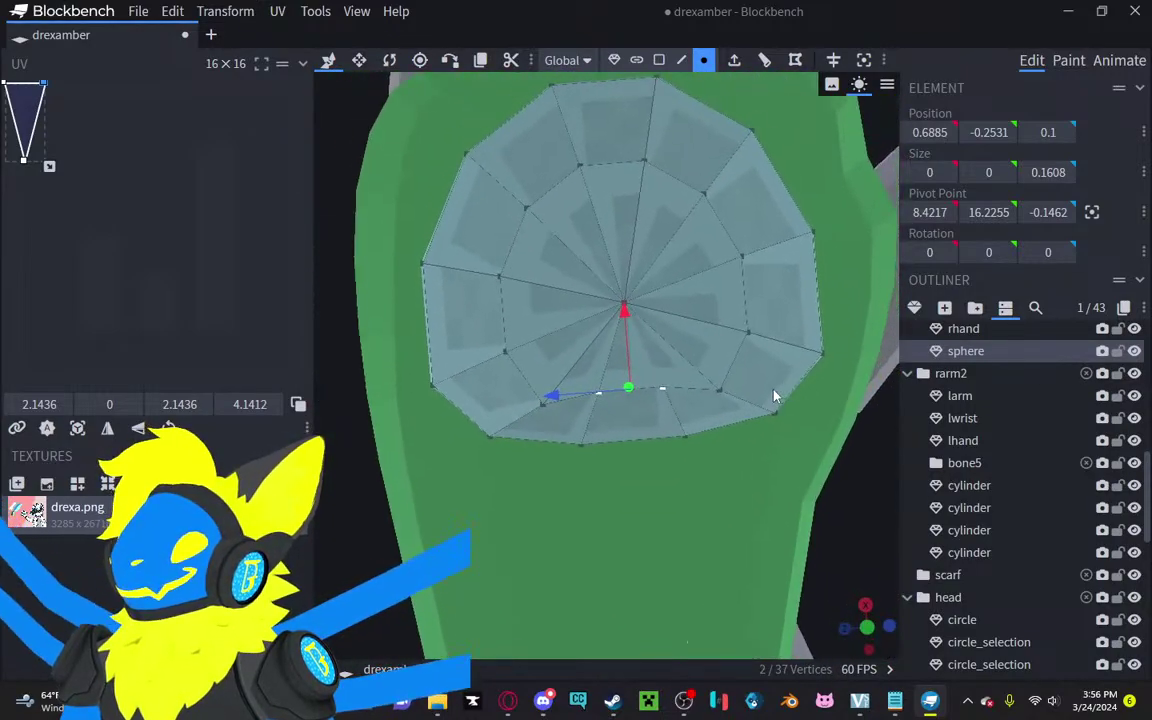
Step: Pull the two middle outer-rim vertices on the palm pad's wrist side inward to X 0.6237
{"action": "left_click", "coordinate": [720, 389]}
{"action": "left_click", "coordinate": [684, 437]}
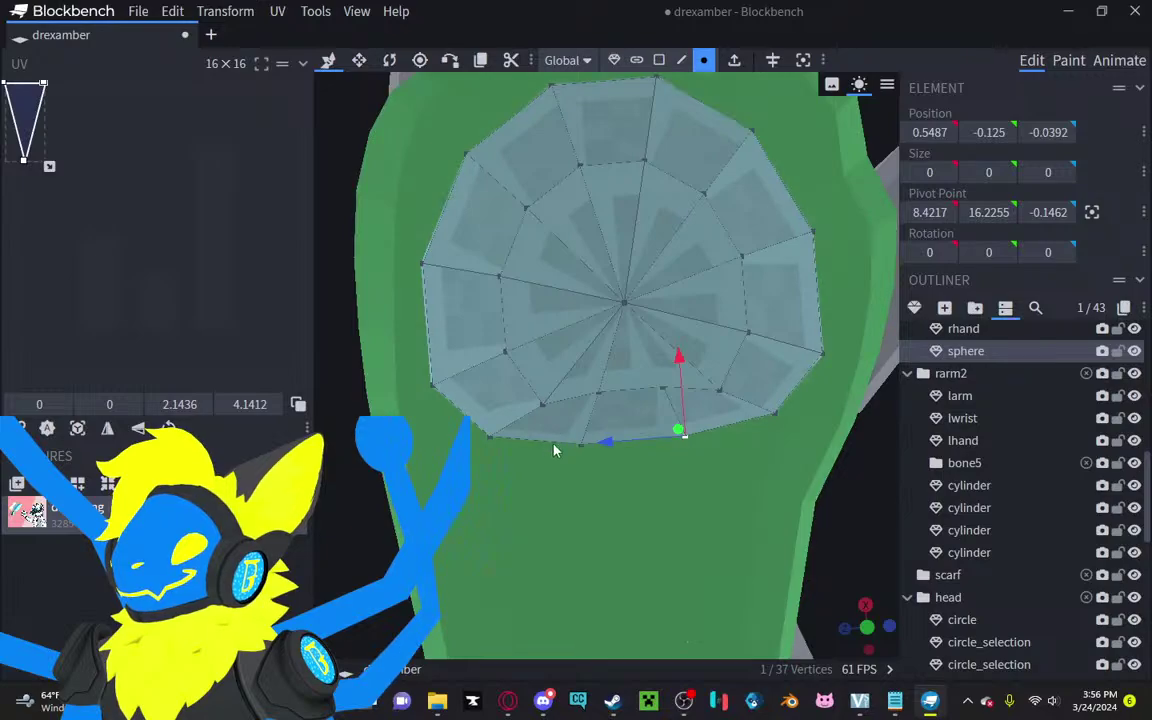
{"action": "left_click", "coordinate": [579, 444], "text": "shift"}
{"action": "mouse_move", "coordinate": [626, 362]}
{"action": "left_mouse_down"}
{"action": "mouse_move", "coordinate": [624, 373]}
{"action": "mouse_move", "coordinate": [628, 360]}
{"action": "left_mouse_up"}
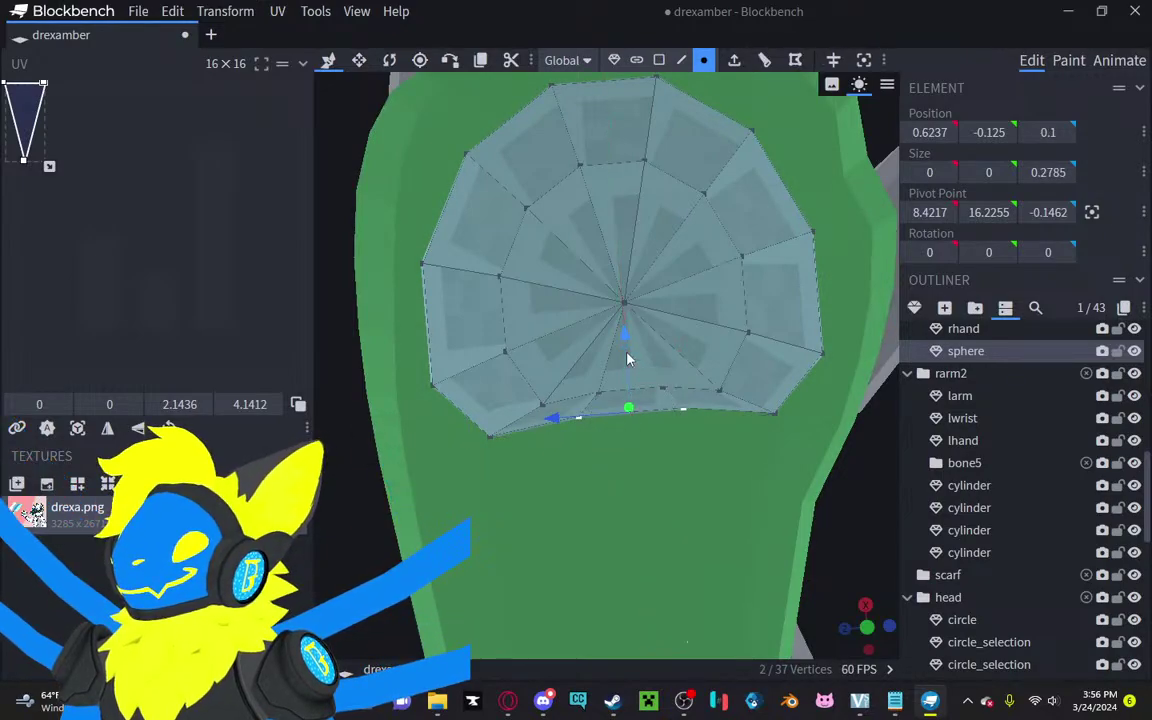
Step: Shift the twelve wrist-side vertices of the palm pad toward the fingers to X 0.6864
{"action": "scroll", "coordinate": [628, 360], "scroll_direction": "down", "scroll_amount": 3}
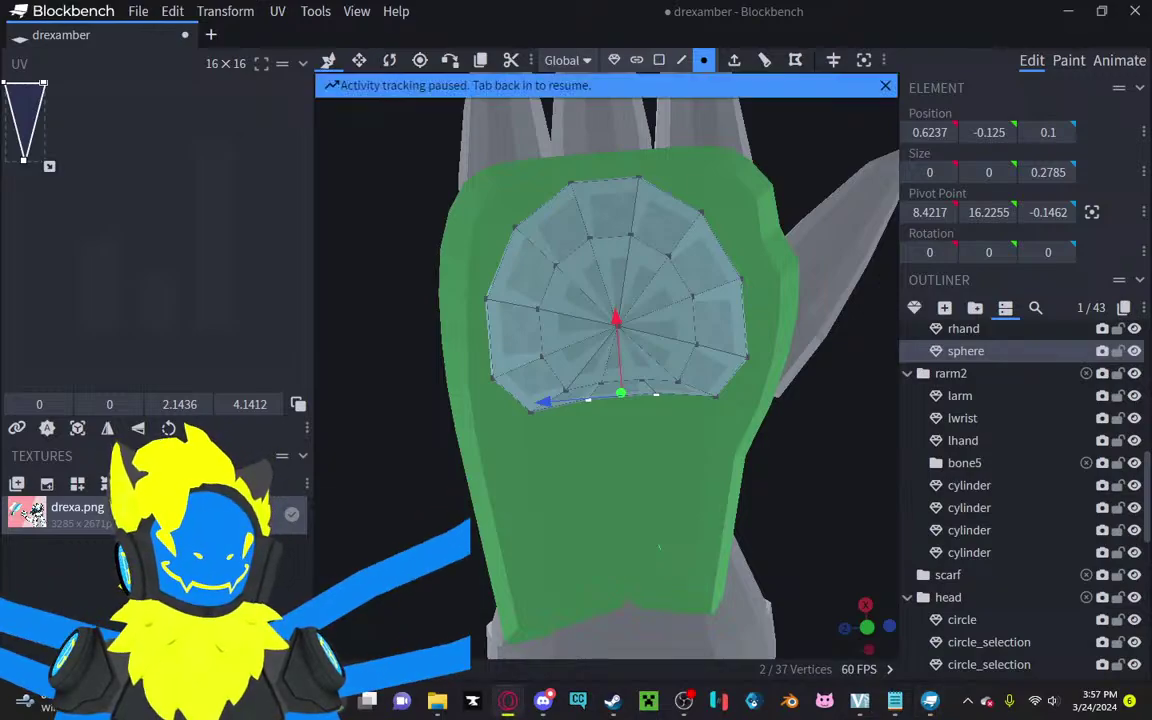
{"action": "left_click_drag", "start_coordinate": [335, 318], "coordinate": [390, 450]}
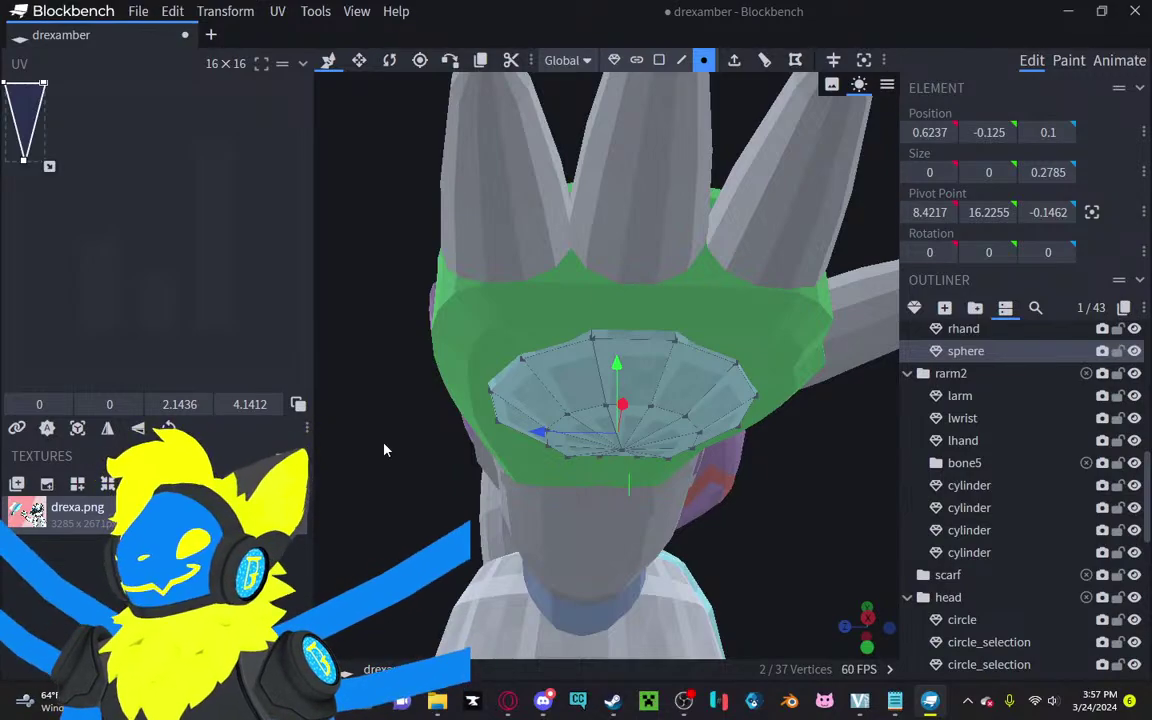
{"action": "left_click_drag", "start_coordinate": [419, 446], "coordinate": [455, 406]}
{"action": "scroll", "coordinate": [430, 477], "scroll_direction": "up", "scroll_amount": 3}
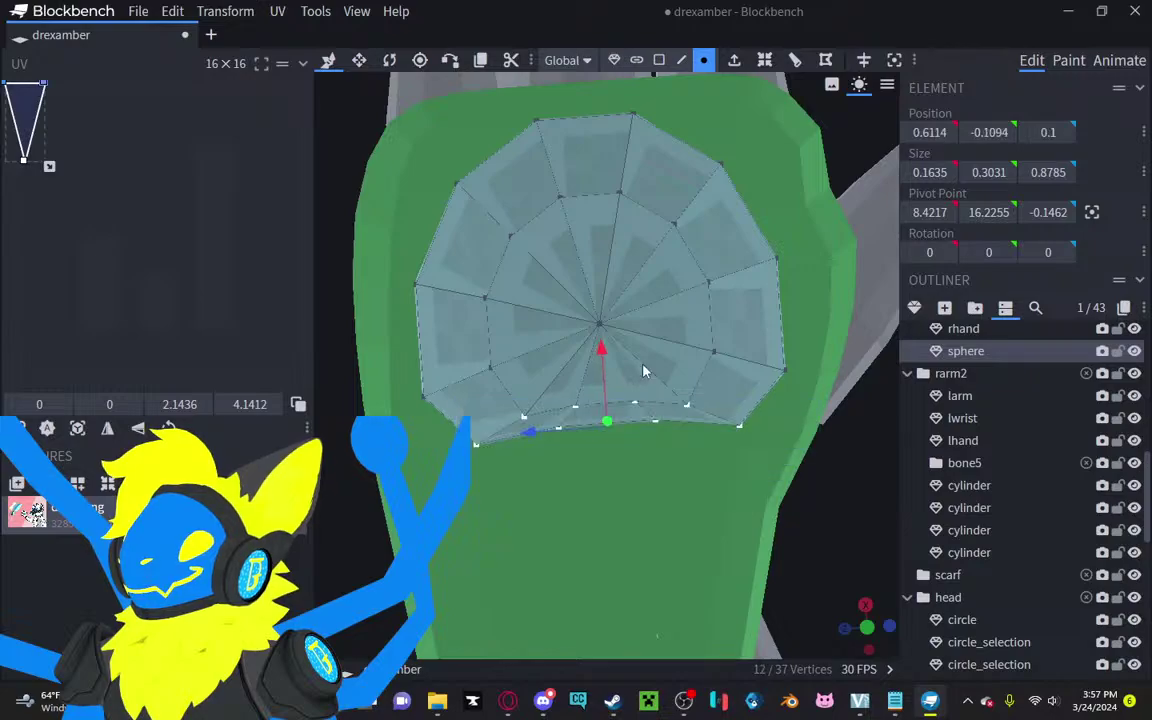
{"action": "left_click_drag", "start_coordinate": [600, 331], "coordinate": [605, 355]}
{"action": "scroll", "coordinate": [620, 352], "scroll_direction": "down", "scroll_amount": 4}
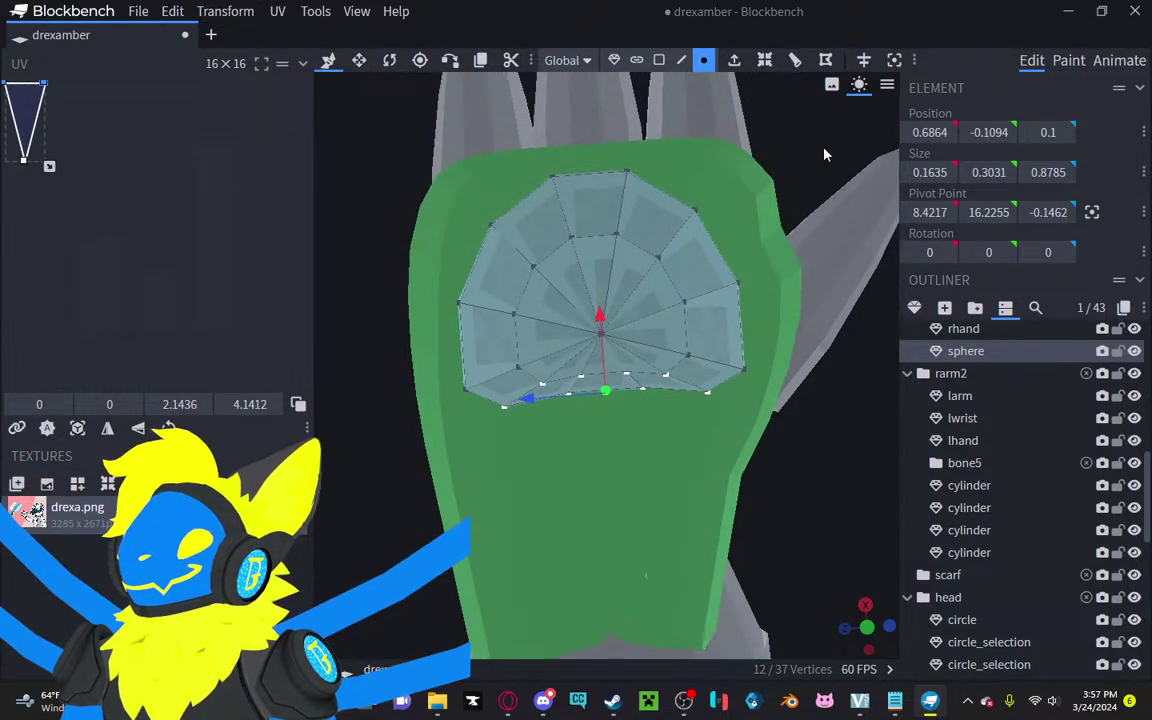
Step: Move the twelve finger-side vertices of the palm pad slightly toward the wrist and adjust its wrist-side vertices along the hand
{"action": "left_click_drag", "start_coordinate": [818, 138], "coordinate": [400, 277]}
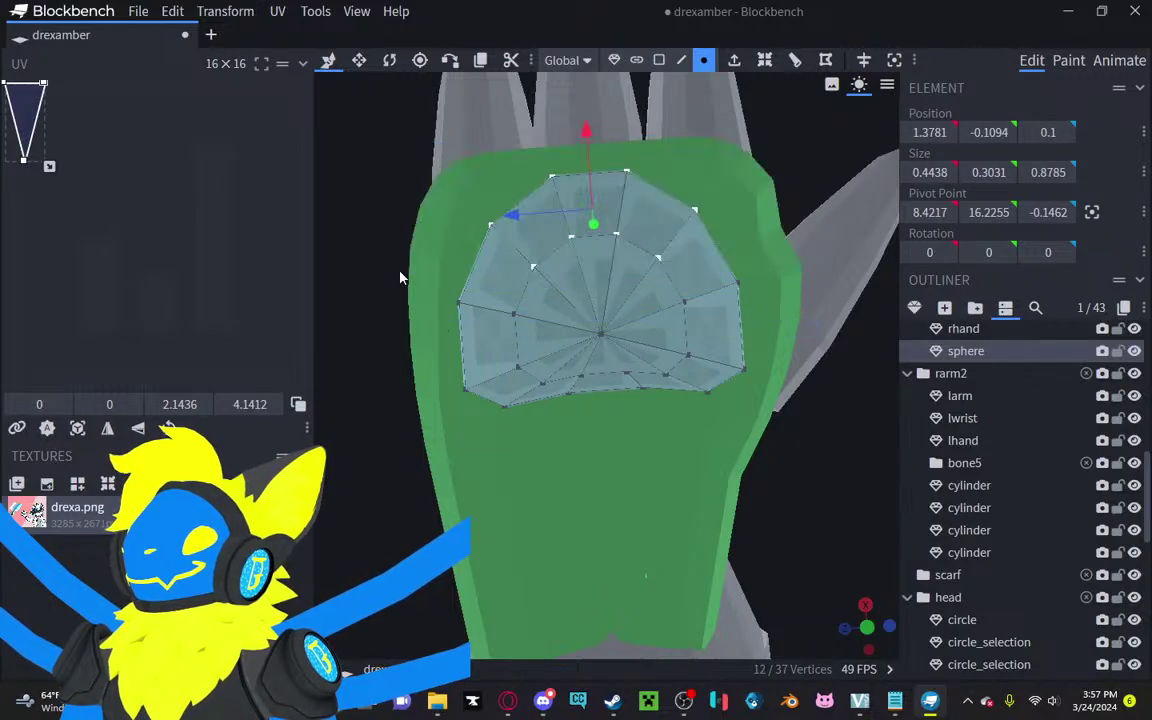
{"action": "mouse_move", "coordinate": [586, 132]}
{"action": "left_mouse_down"}
{"action": "mouse_move", "coordinate": [590, 183]}
{"action": "mouse_move", "coordinate": [601, 184]}
{"action": "mouse_move", "coordinate": [579, 149]}
{"action": "left_mouse_up"}
{"action": "left_click_drag", "start_coordinate": [858, 426], "coordinate": [445, 343]}
{"action": "left_click_drag", "start_coordinate": [563, 287], "coordinate": [568, 322]}
Step: Deselect the palm pad and examine its shape on the hand, and the whole model beside the reference art
{"action": "scroll", "coordinate": [1000, 569], "scroll_direction": "down", "scroll_amount": 8}
{"action": "left_click", "coordinate": [1008, 571]}
{"action": "left_click_drag", "start_coordinate": [862, 553], "coordinate": [636, 442]}
{"action": "left_click", "coordinate": [639, 453]}
{"action": "left_click", "coordinate": [634, 476]}
{"action": "left_click_drag", "start_coordinate": [766, 147], "coordinate": [770, 184]}
{"action": "left_click_drag", "start_coordinate": [643, 213], "coordinate": [821, 562]}
{"action": "scroll", "coordinate": [1000, 656], "scroll_direction": "down", "scroll_amount": 8}
{"action": "left_click", "coordinate": [1004, 647]}
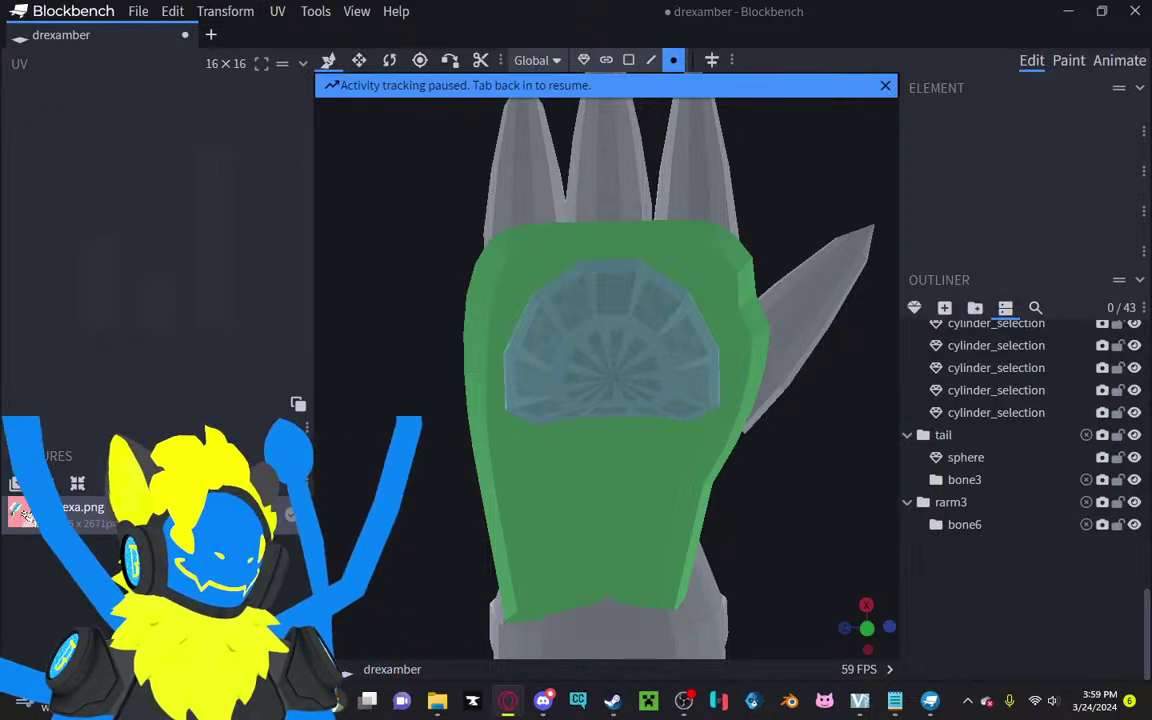
{"action": "left_click", "coordinate": [1062, 643]}
{"action": "scroll", "coordinate": [823, 617], "scroll_direction": "down", "scroll_amount": 10}
{"action": "left_click_drag", "start_coordinate": [743, 581], "coordinate": [667, 574]}
{"action": "scroll", "coordinate": [623, 614], "scroll_direction": "down", "scroll_amount": 8}
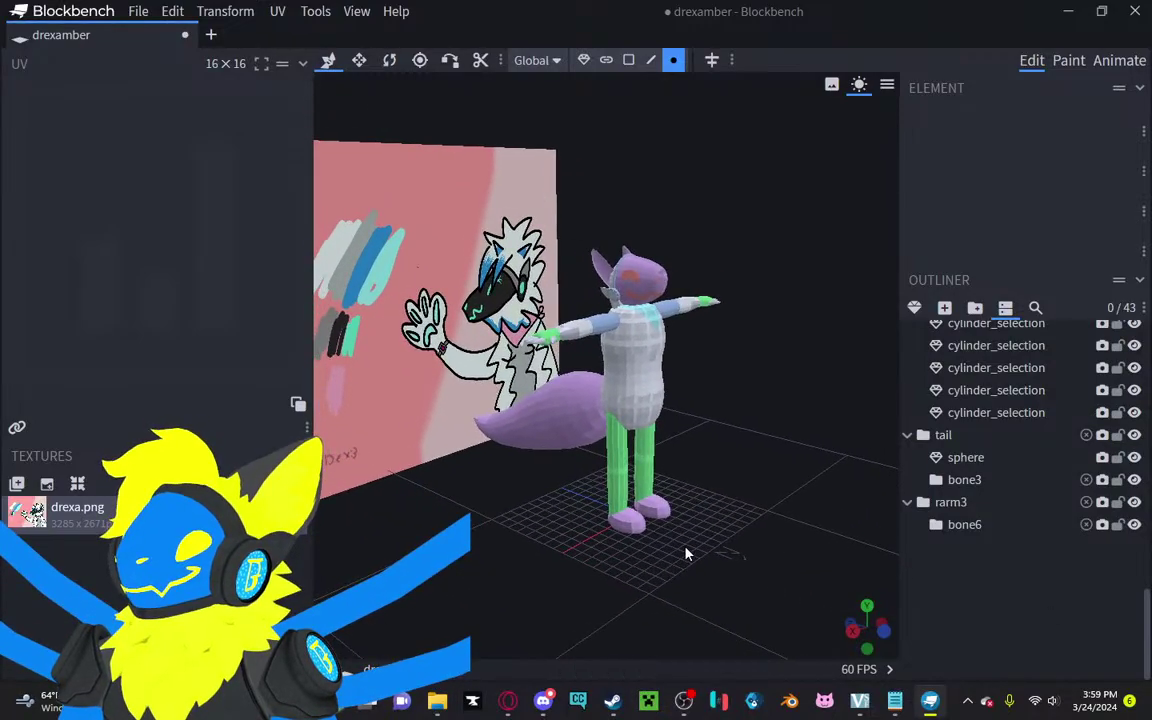
Step: Save the project as drexamber.bbmodel in a new folder named drexamber inside Downloads
{"action": "left_click", "coordinate": [140, 11]}
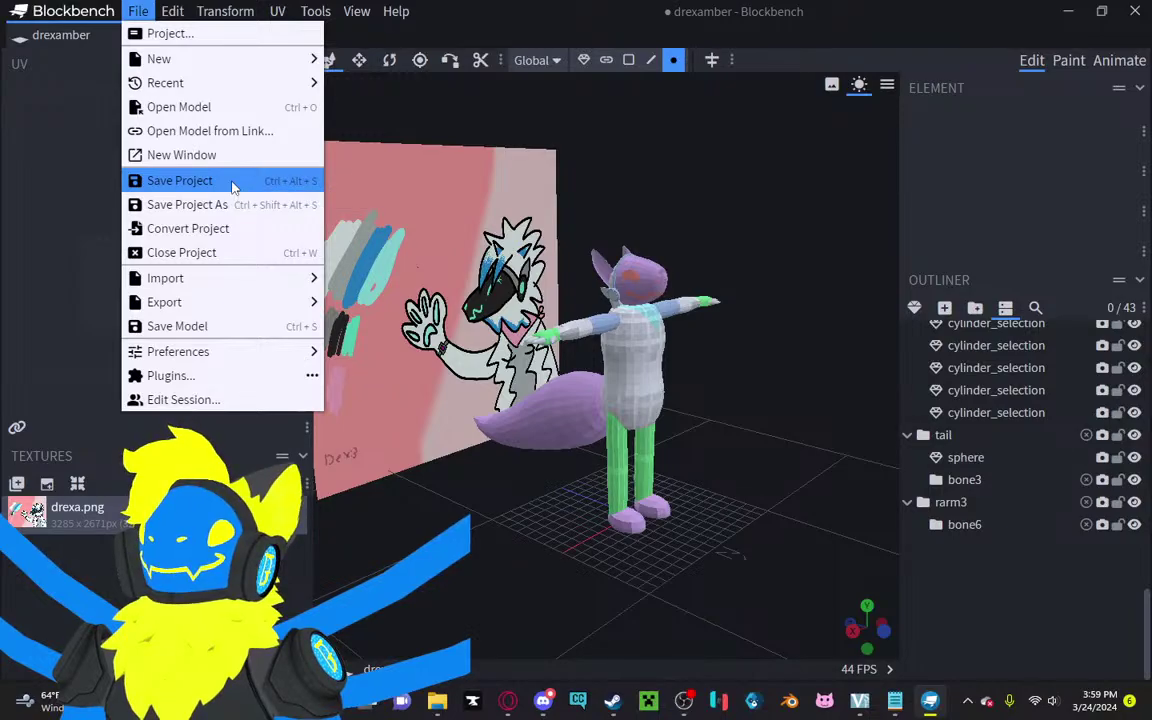
{"action": "left_click", "coordinate": [230, 181]}
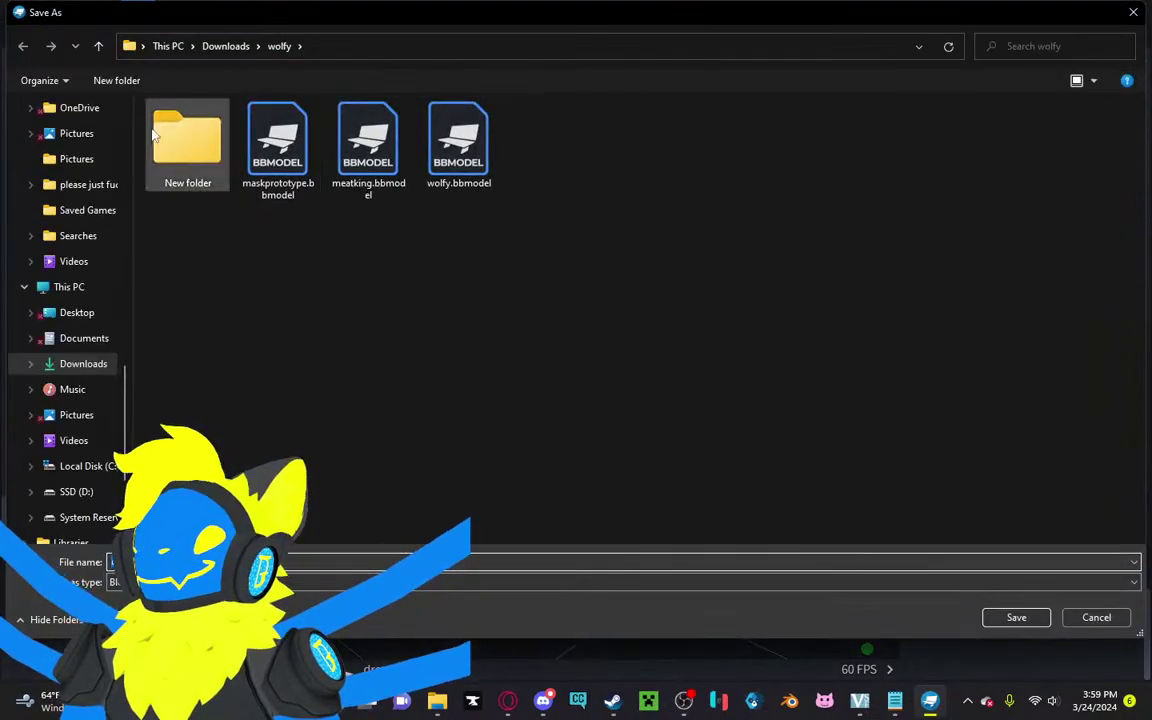
{"action": "left_click", "coordinate": [225, 46]}
{"action": "right_click", "coordinate": [490, 195]}
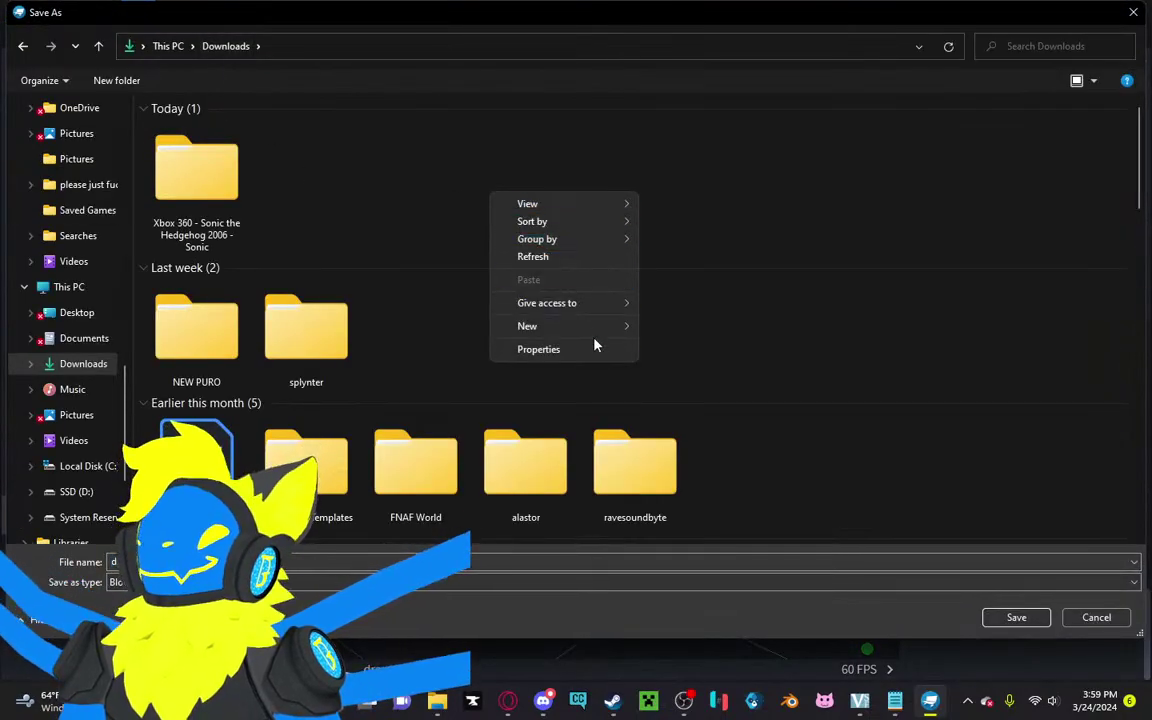
{"action": "mouse_move", "coordinate": [604, 330]}
{"action": "left_click", "coordinate": [652, 330]}
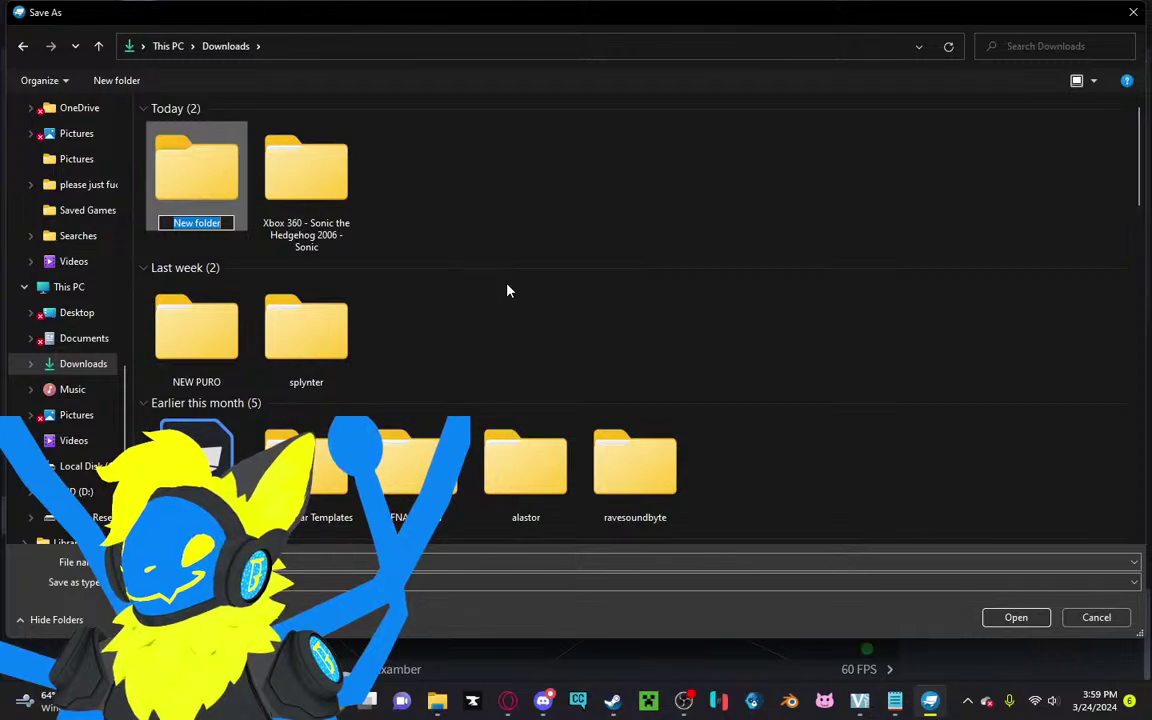
{"action": "type", "text": "drexamber"}
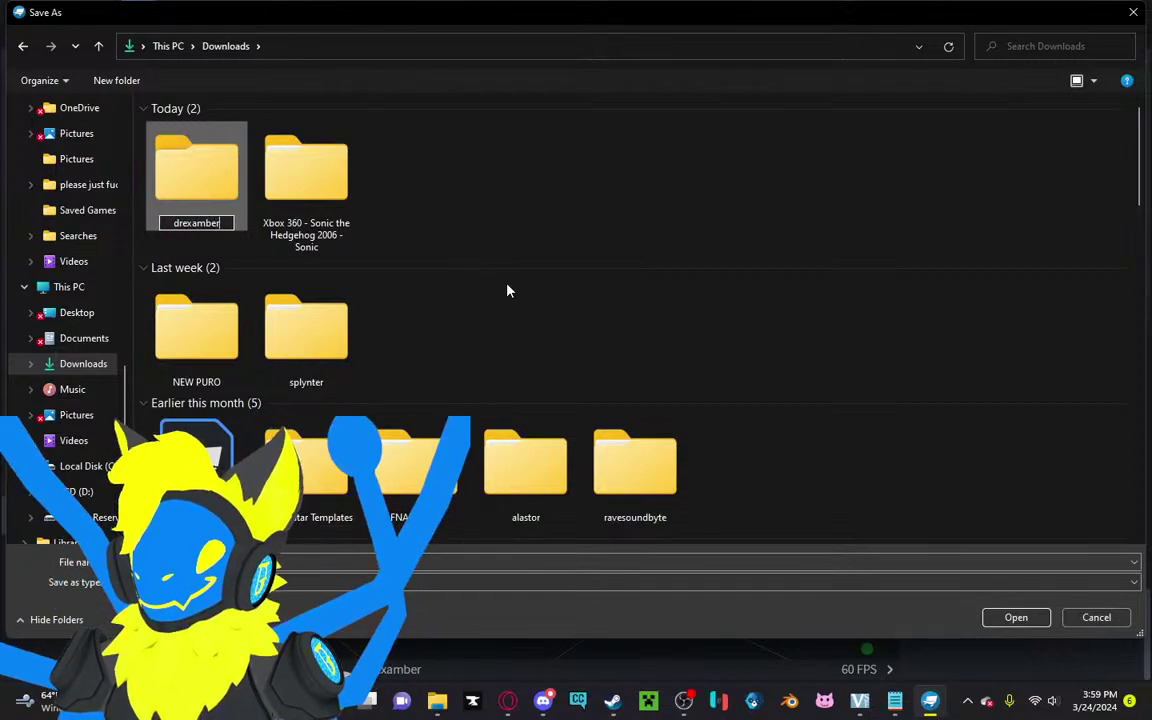
{"action": "key", "text": "Return"}
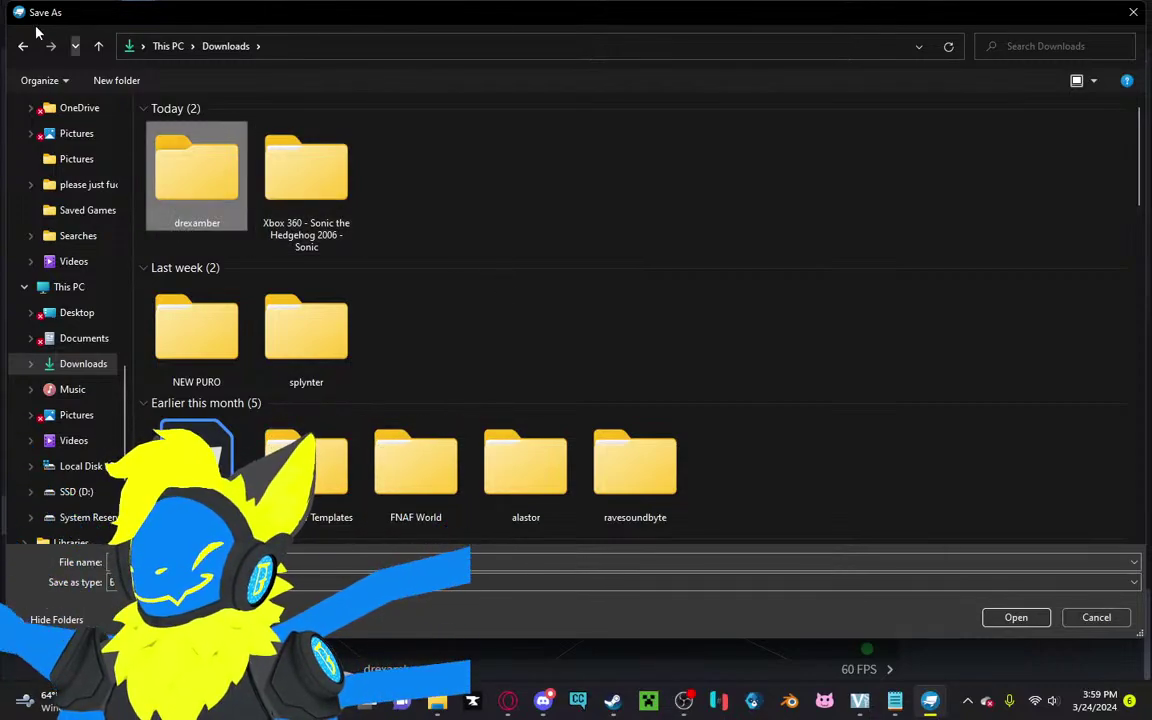
{"action": "double_click", "coordinate": [200, 170]}
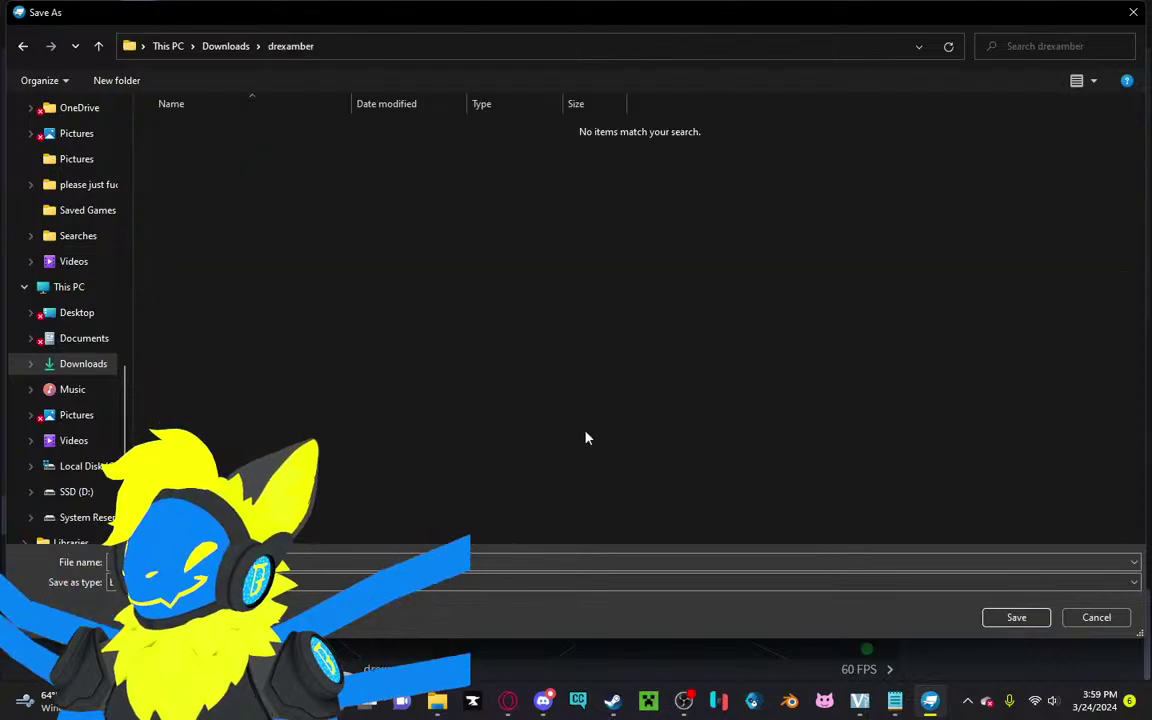
{"action": "left_click", "coordinate": [1016, 617]}
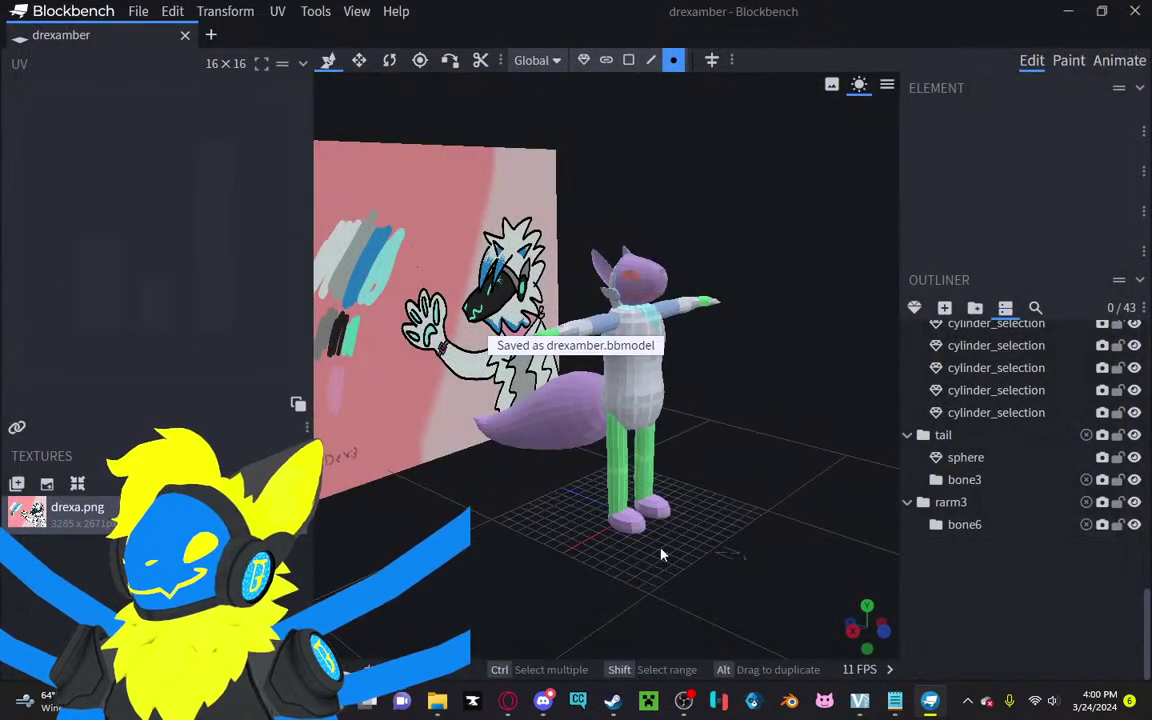
{"action": "left_click_drag", "start_coordinate": [620, 500], "coordinate": [784, 524]}
{"action": "scroll", "coordinate": [825, 509], "scroll_direction": "up", "scroll_amount": 10}
{"action": "scroll", "coordinate": [780, 528], "scroll_direction": "down", "scroll_amount": 8}
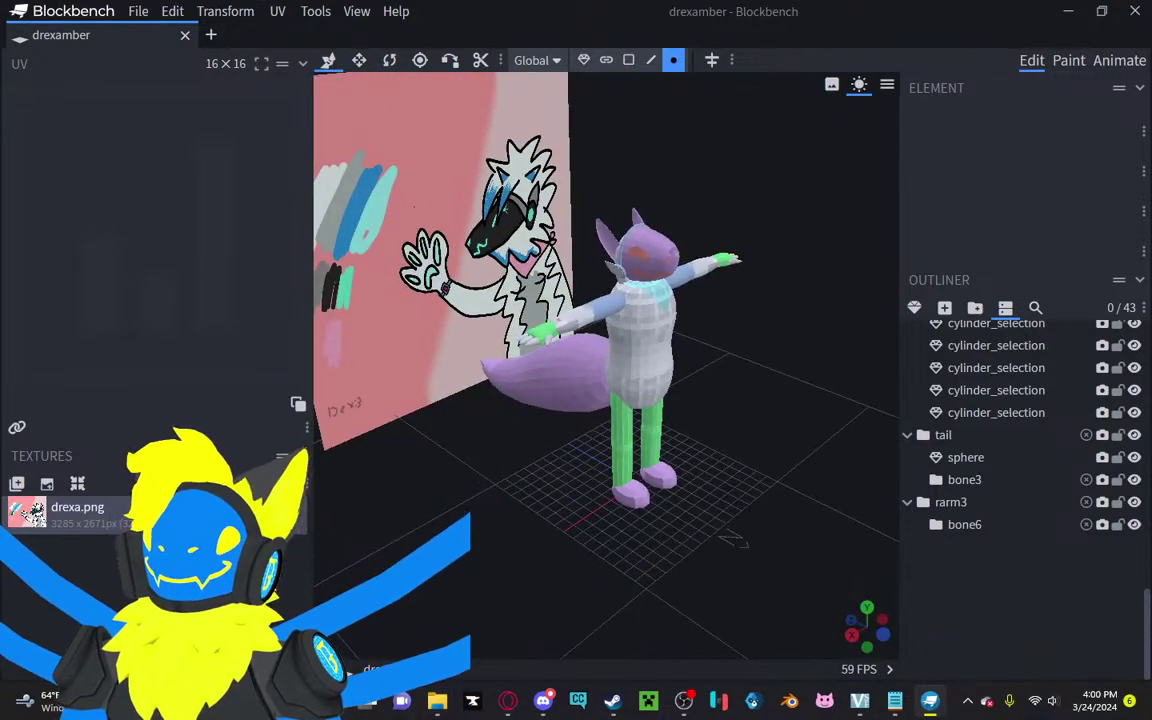
{"action": "left_click", "coordinate": [684, 700]}
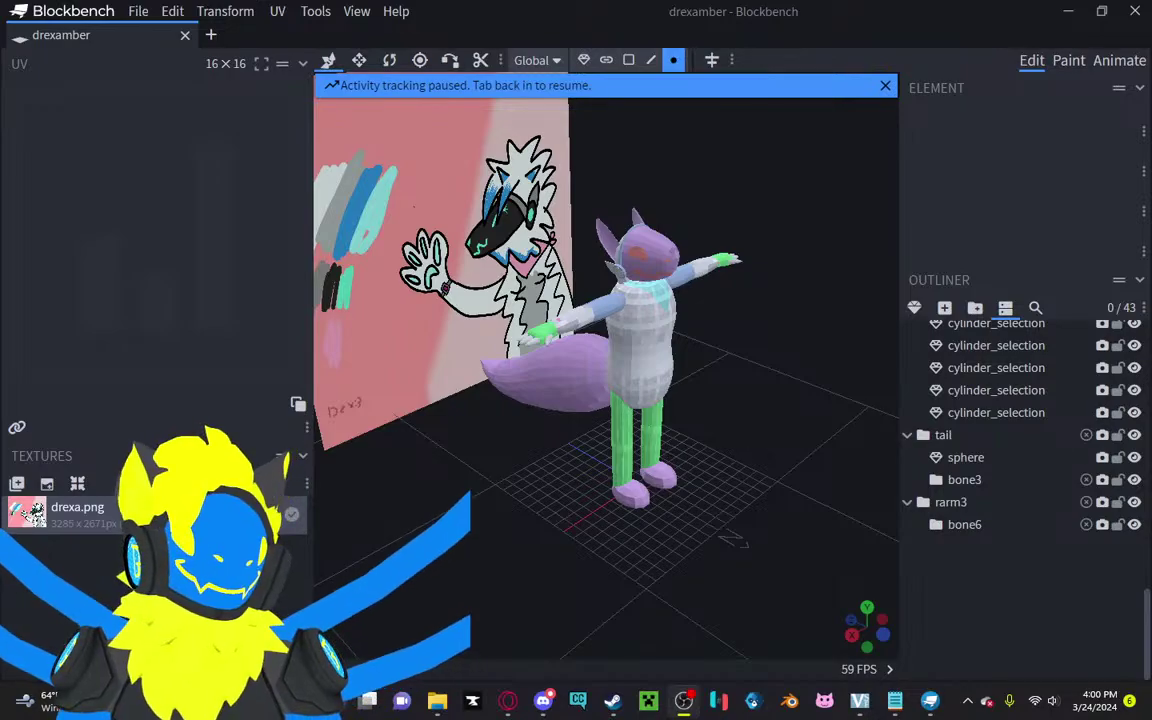